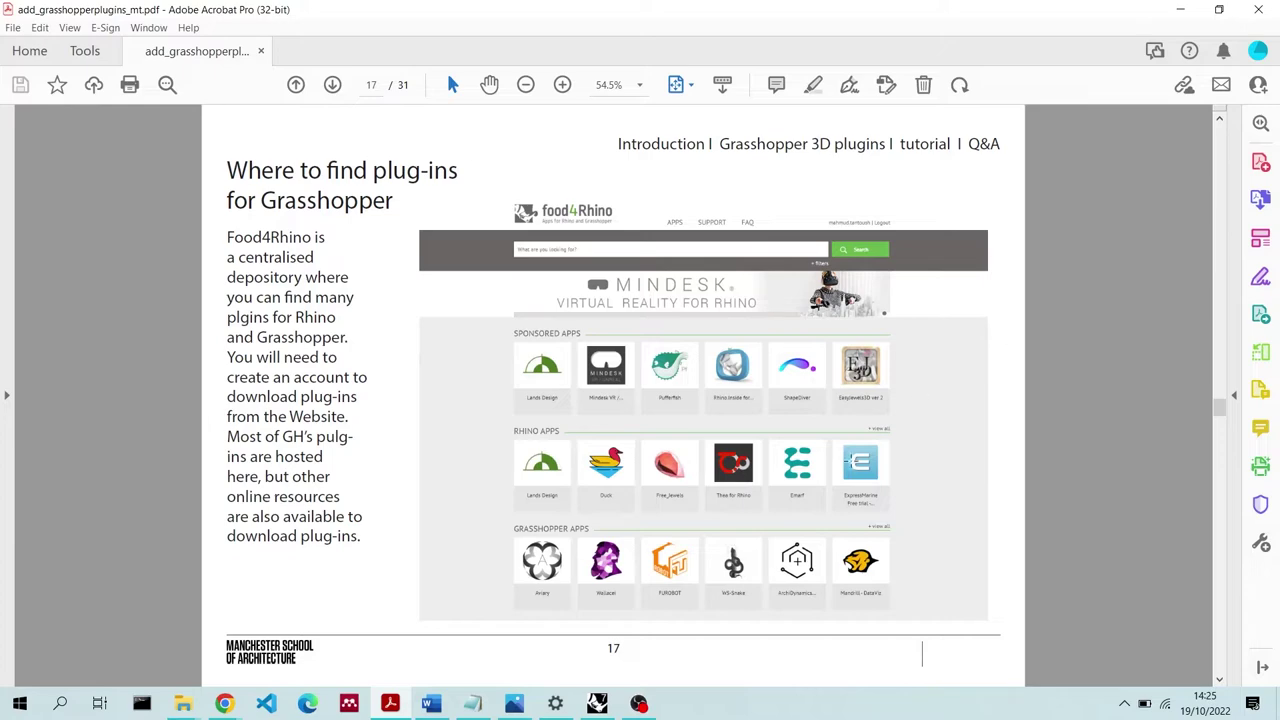
Switch to the food4Rhino page in Chrome and open its login form
{"action": "scroll", "coordinate": [1003, 337], "scroll_direction": "down", "scroll_amount": 1}
{"action": "mouse_move", "coordinate": [224, 703]}
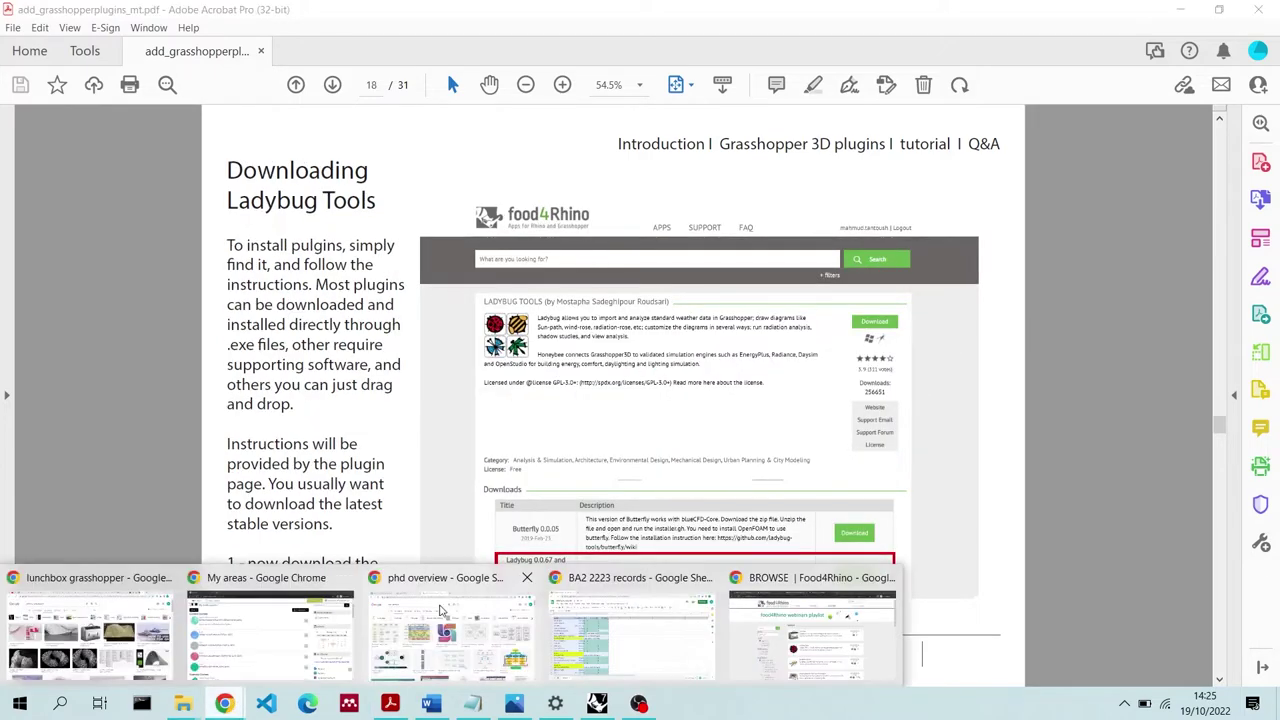
{"action": "left_click", "coordinate": [811, 629]}
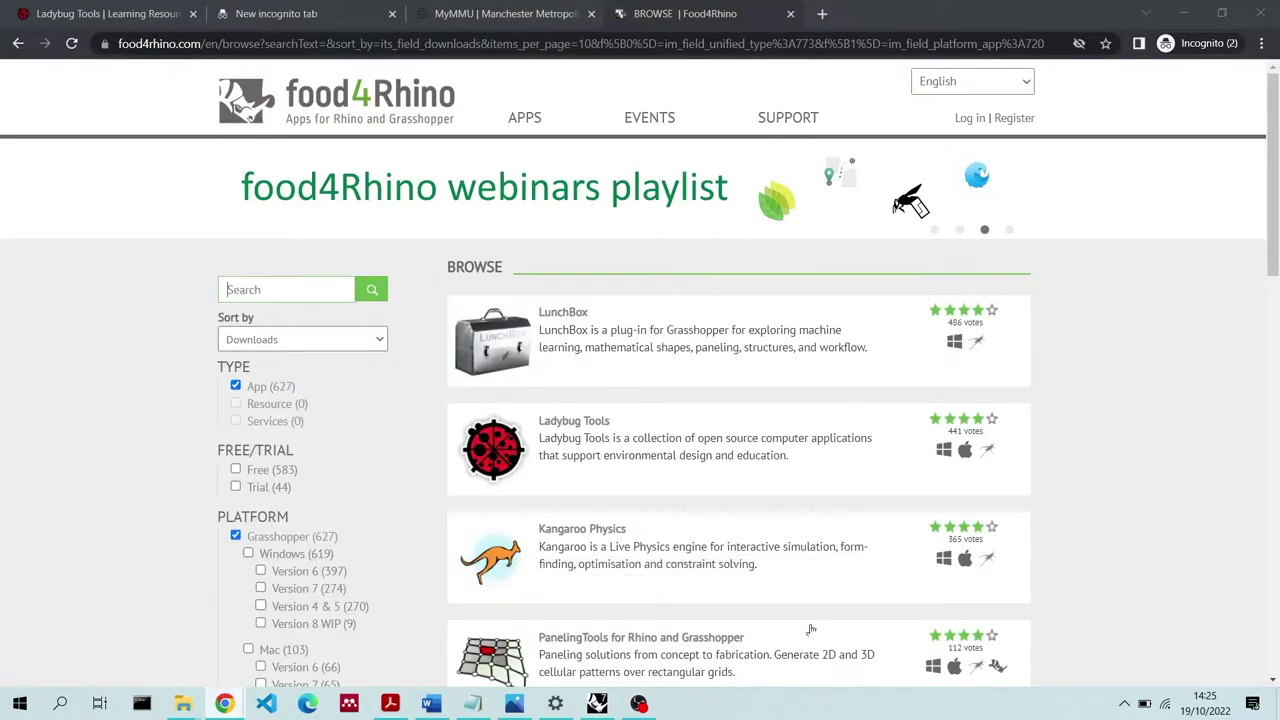
{"action": "left_click", "coordinate": [969, 118]}
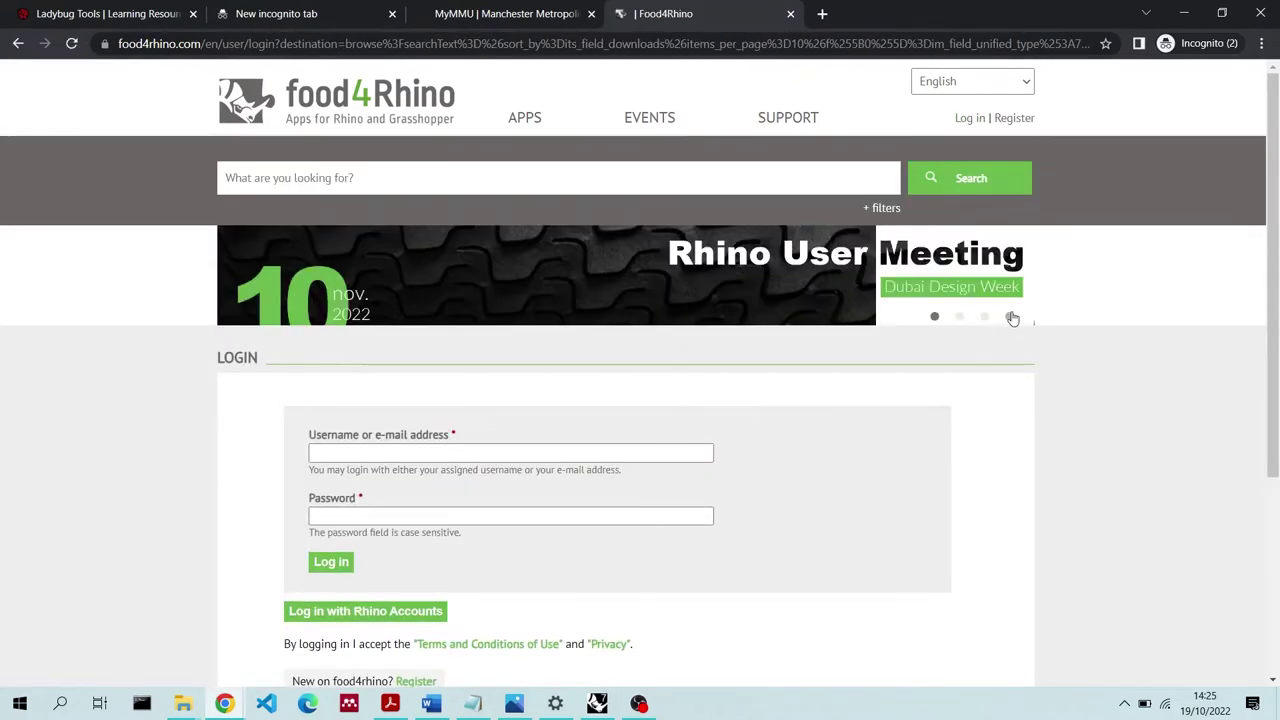
Fill in the account e-mail address and start entering the account password in the food4Rhino login form
{"action": "scroll", "coordinate": [1010, 322], "scroll_direction": "down", "scroll_amount": 1}
{"action": "left_click", "coordinate": [677, 369]}
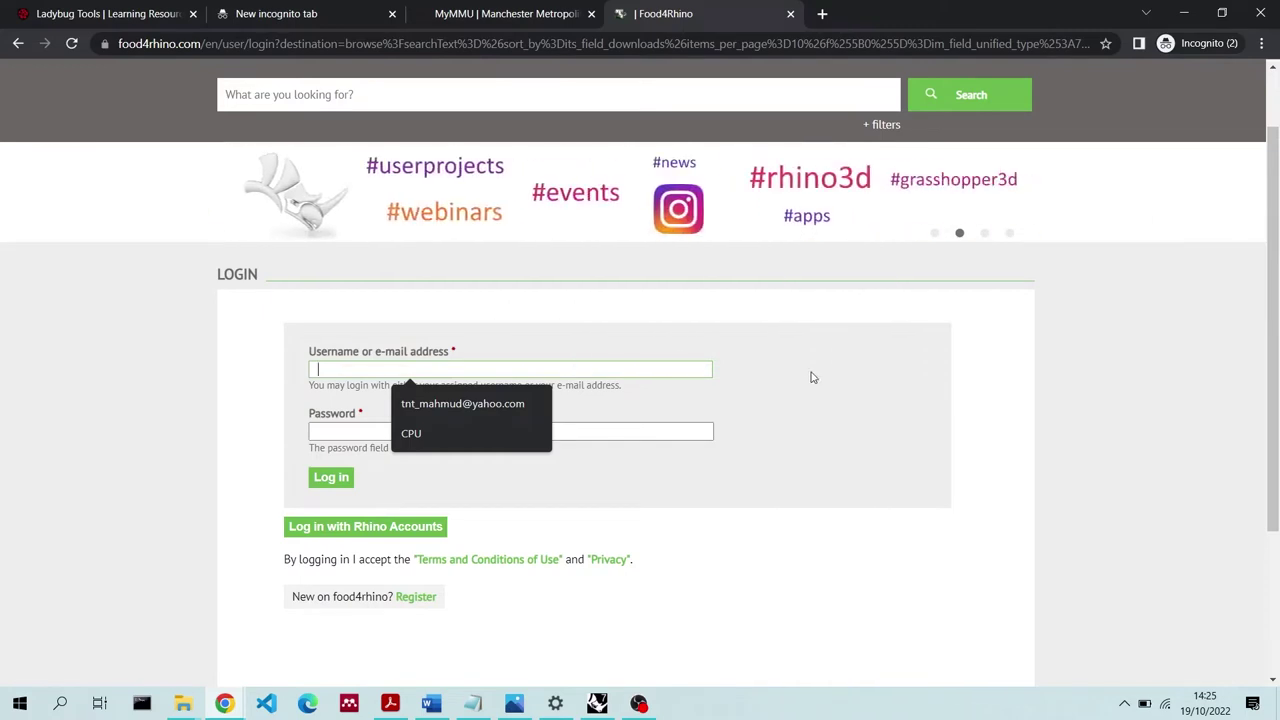
{"action": "left_click", "coordinate": [480, 403]}
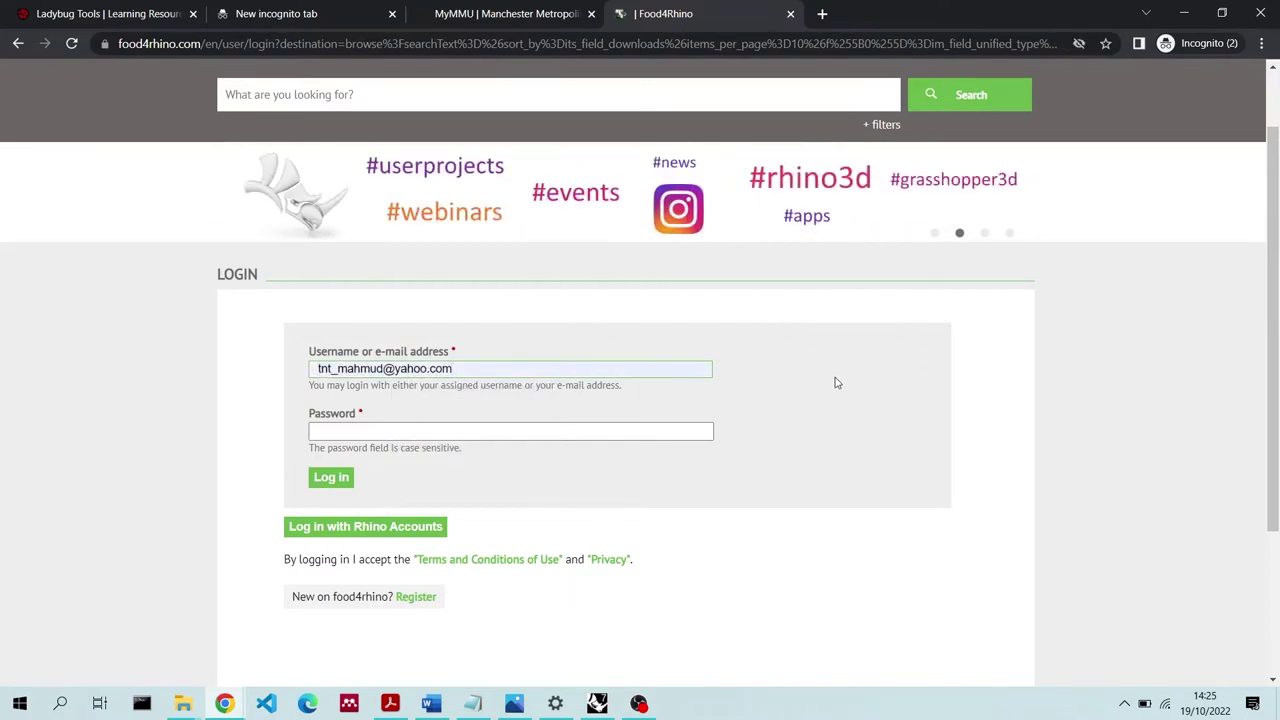
{"action": "left_click", "coordinate": [660, 430]}
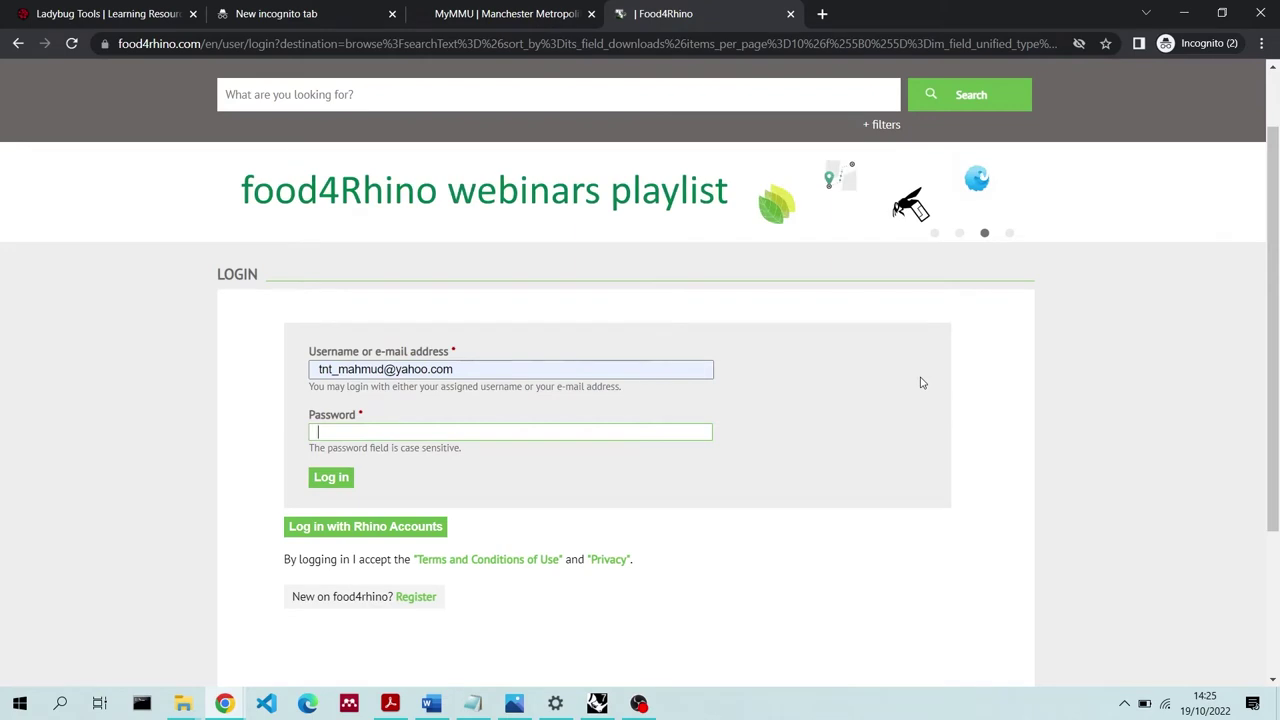
{"action": "type", "text": "••"}
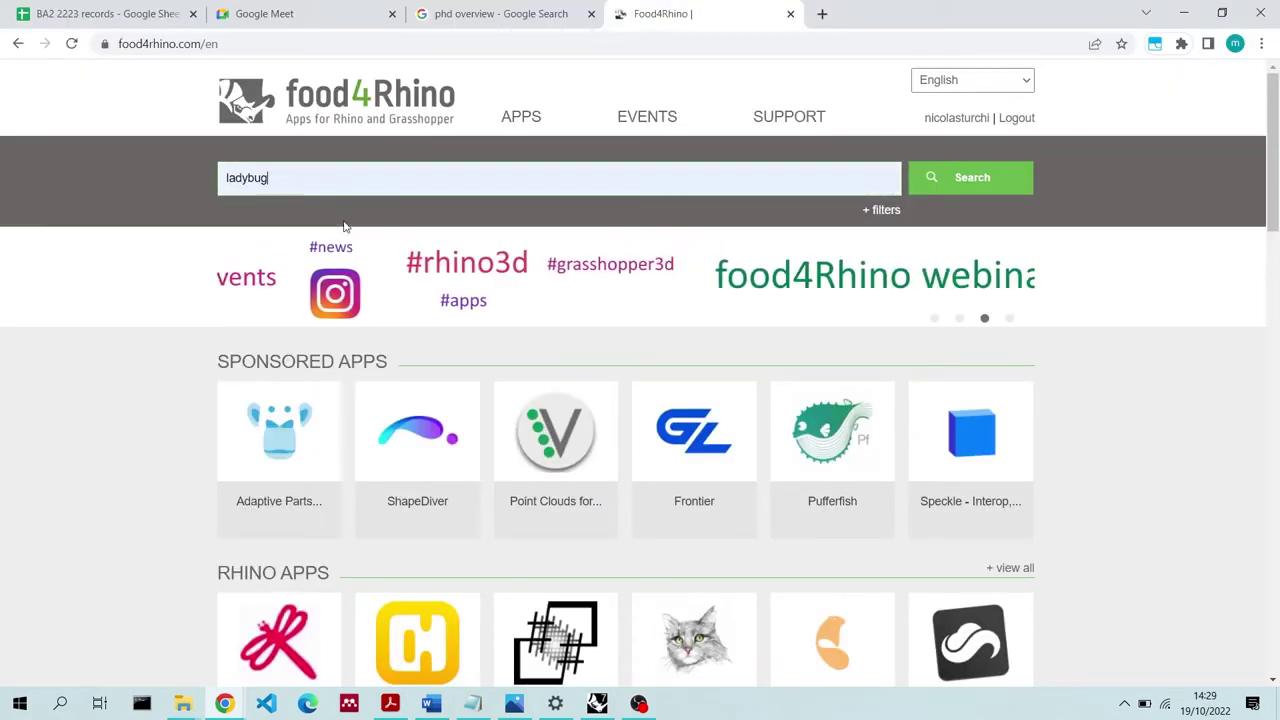
Search food4Rhino for "ladybug" and open the Ladybug Tools page at its downloads
{"action": "left_click", "coordinate": [982, 190]}
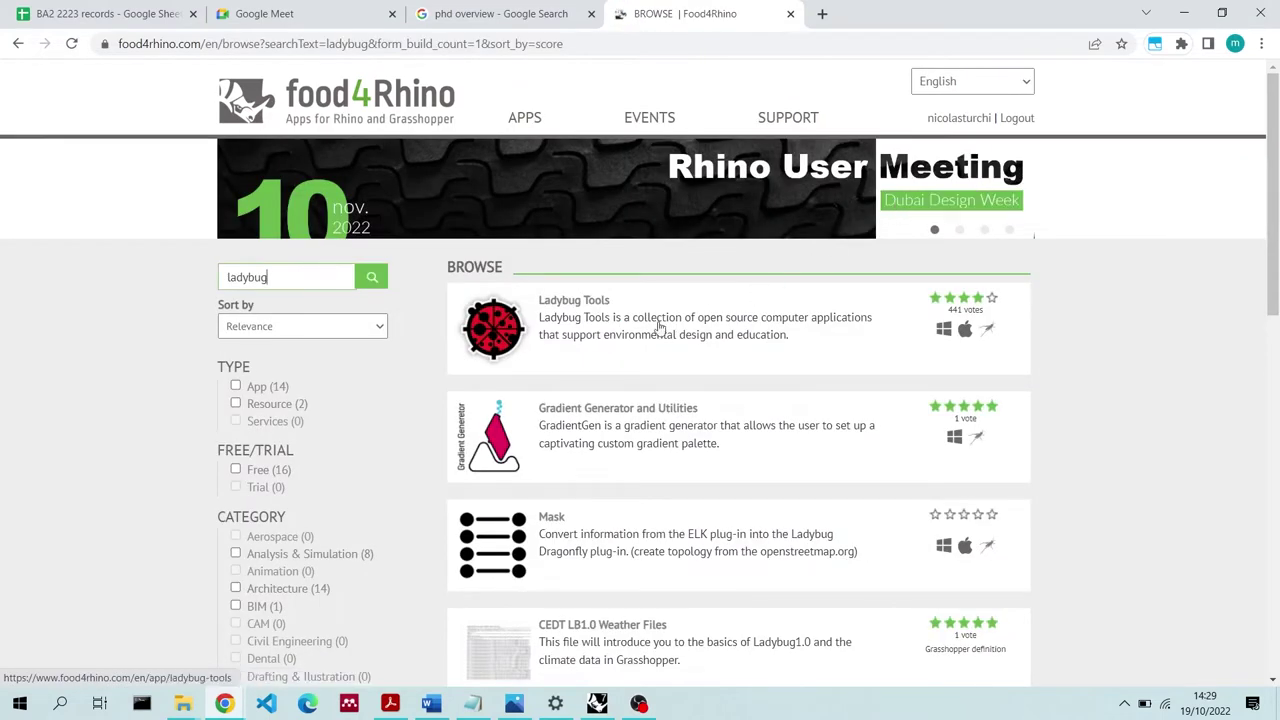
{"action": "left_click", "coordinate": [578, 333]}
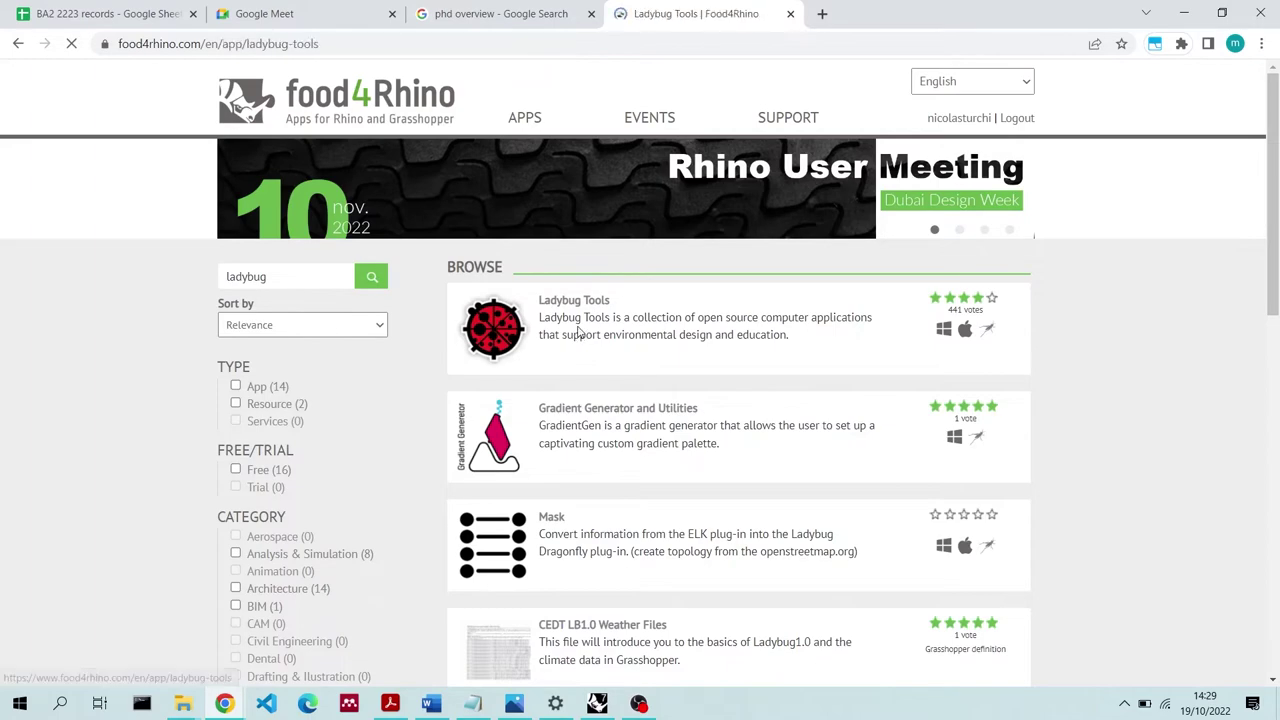
{"action": "scroll", "coordinate": [851, 408], "scroll_direction": "down", "scroll_amount": 10}
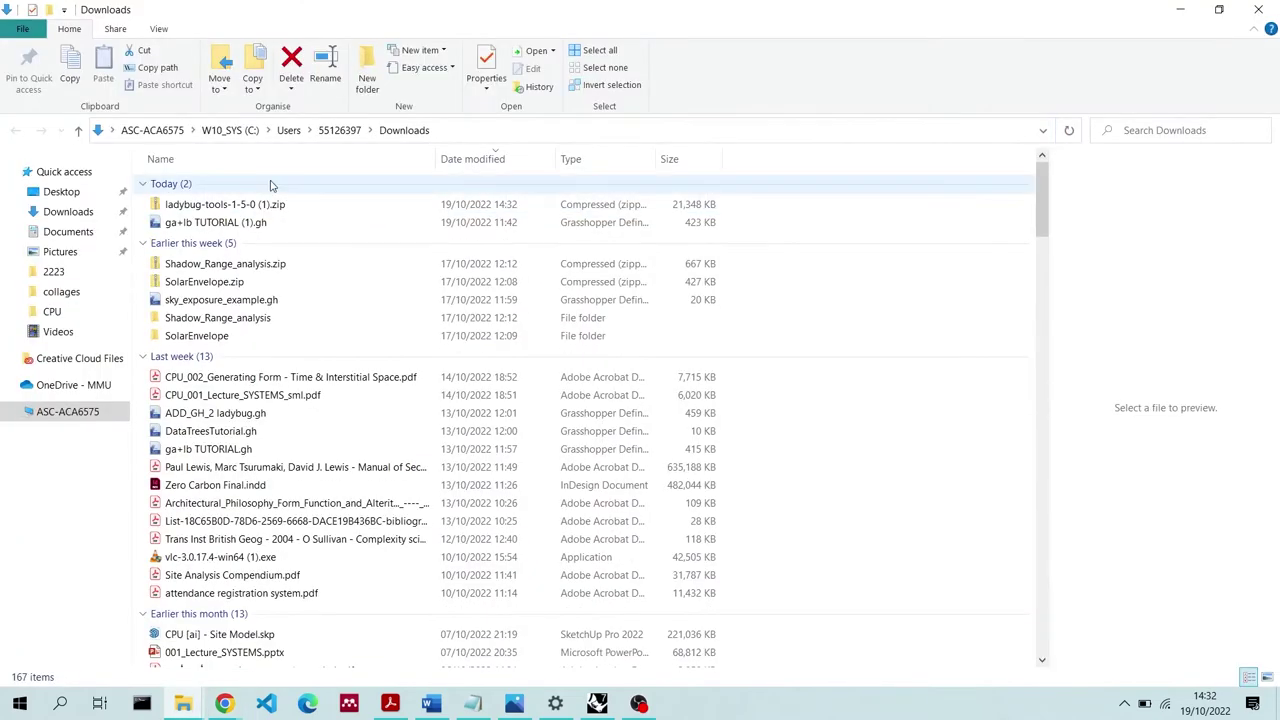
Extract ladybug-tools-1-5-0 (1).zip in Downloads and open the inner ladybug-tools-1-5-0 folder
{"action": "left_click", "coordinate": [268, 204]}
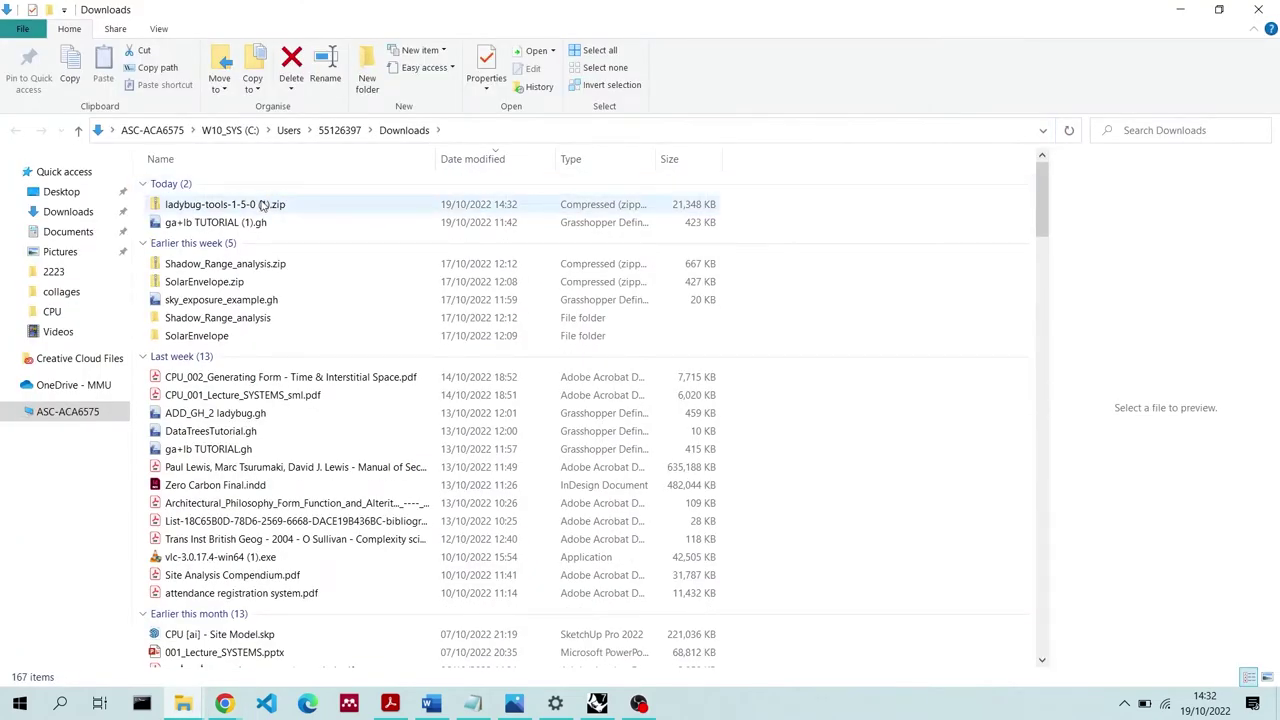
{"action": "right_click", "coordinate": [313, 204]}
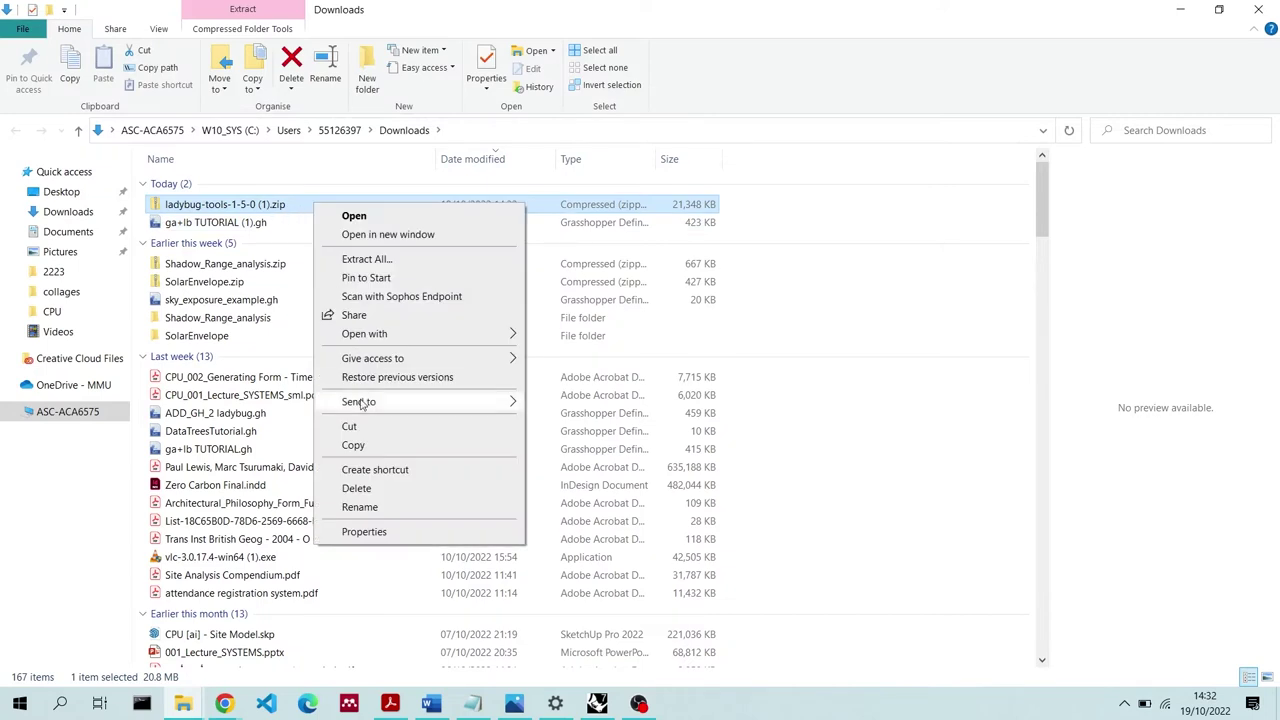
{"action": "left_click", "coordinate": [431, 260]}
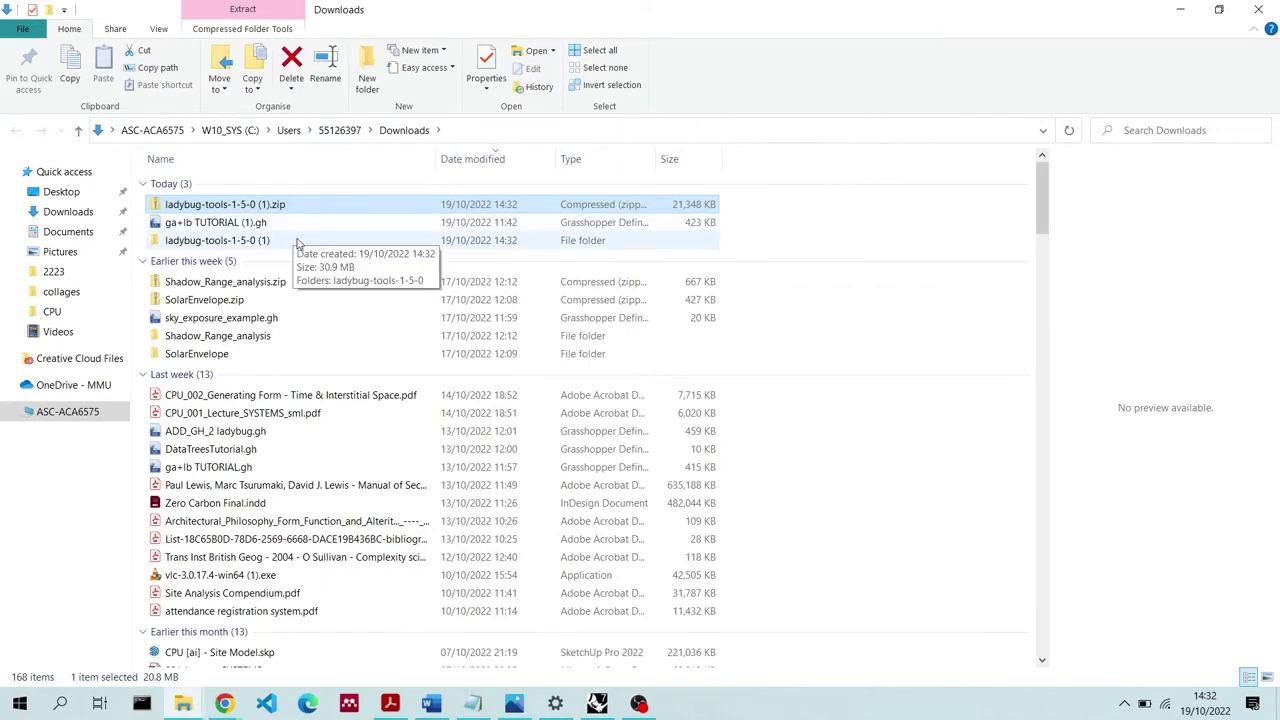
{"action": "double_click", "coordinate": [294, 241]}
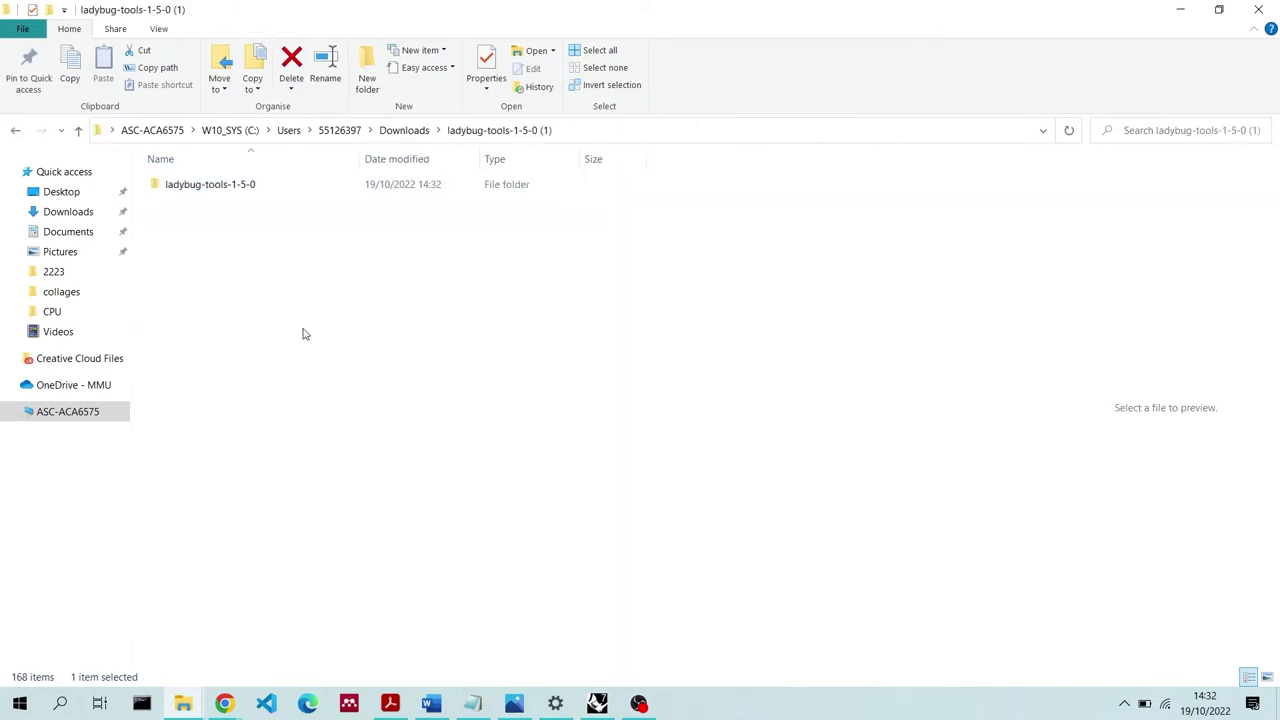
{"action": "double_click", "coordinate": [255, 186]}
{"action": "left_click_drag", "start_coordinate": [313, 366], "coordinate": [185, 375]}
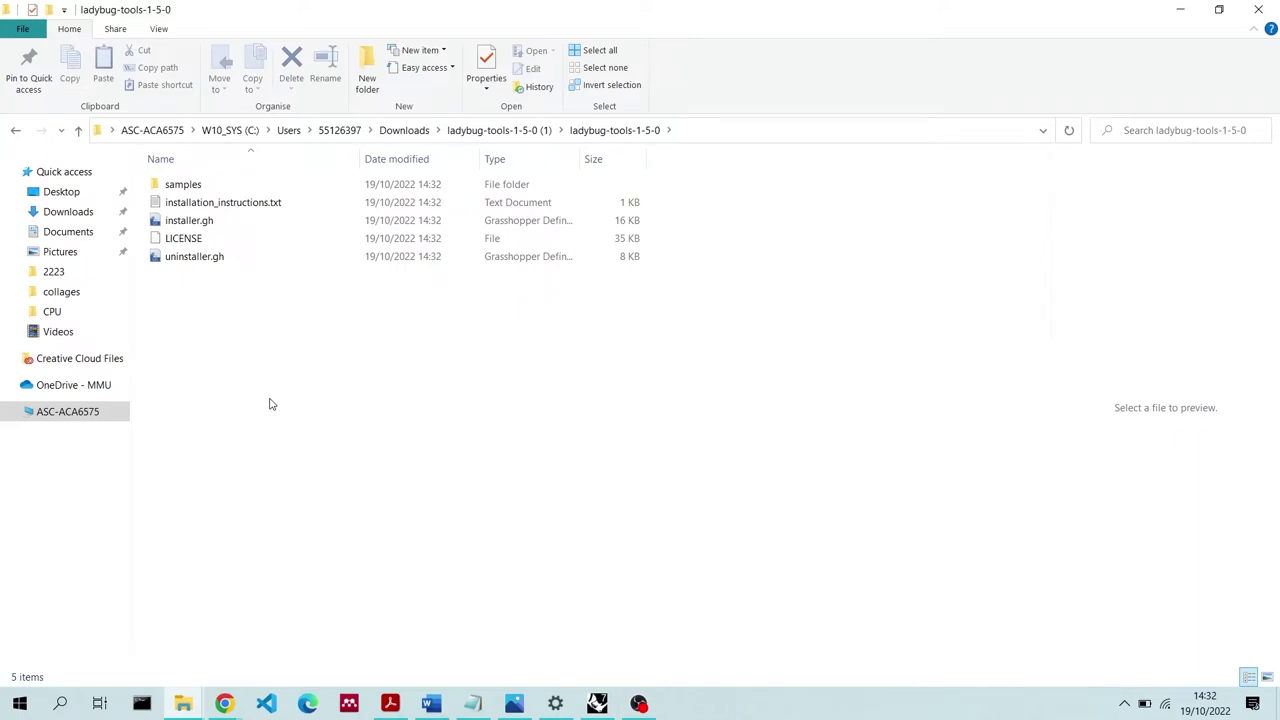
Open installation_instructions.txt and read its notes on the full instructions and the single-click installer
{"action": "double_click", "coordinate": [223, 202]}
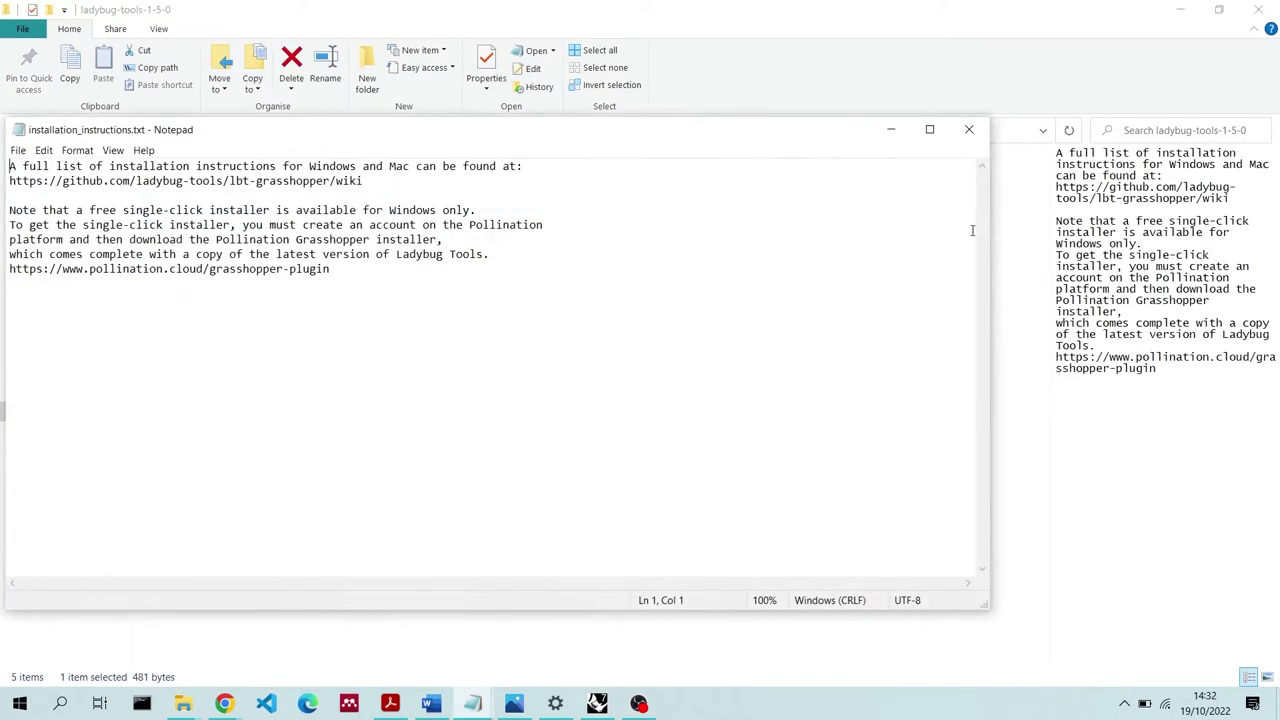
{"action": "left_click_drag", "start_coordinate": [553, 127], "coordinate": [724, 127]}
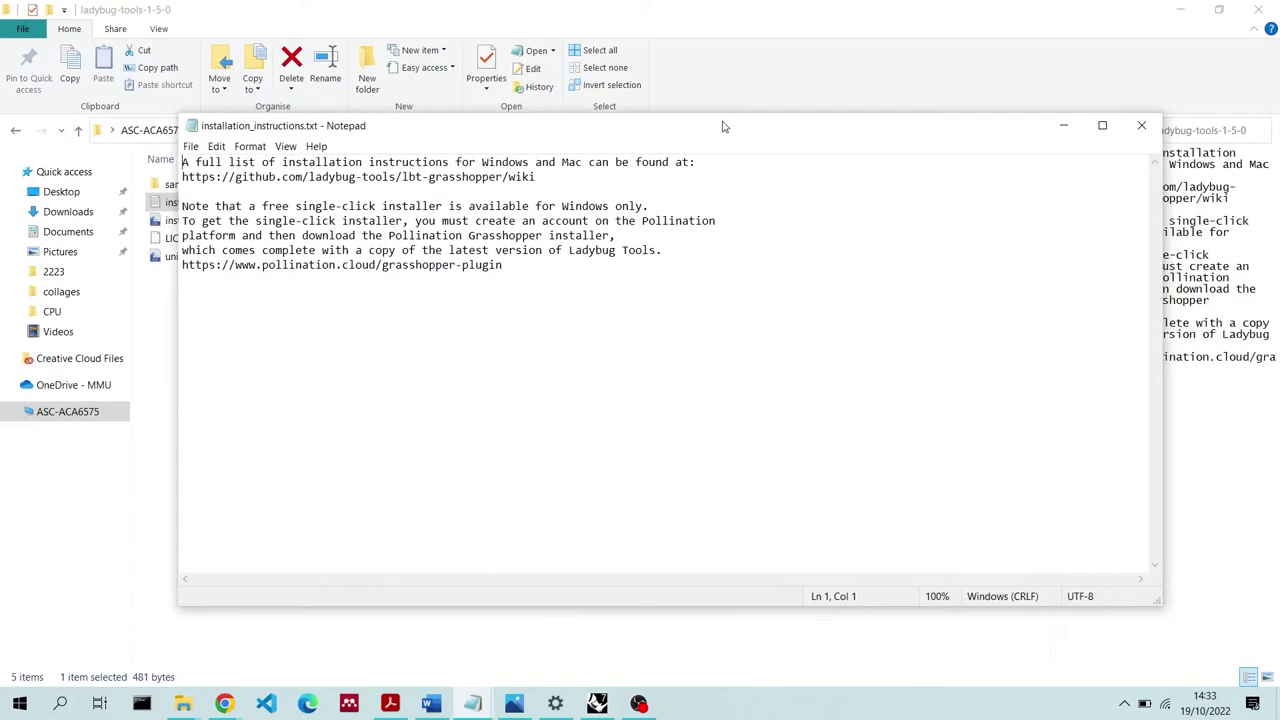
{"action": "key", "text": "Right"}
{"action": "key", "text": "ctrl+shift+Right"}
{"action": "key", "text": "ctrl+shift+Right"}
{"action": "key", "text": "ctrl+shift+Right"}
{"action": "key", "text": "ctrl+shift+Right"}
{"action": "key", "text": "ctrl+shift+Right"}
{"action": "key", "text": "ctrl+shift+Right"}
{"action": "key", "text": "ctrl+shift+Right"}
{"action": "key", "text": "ctrl+shift+Right"}
{"action": "key", "text": "ctrl+shift+Right"}
{"action": "key", "text": "ctrl+shift+Right"}
{"action": "key", "text": "ctrl+shift+Right"}
{"action": "key", "text": "ctrl+shift+Right"}
{"action": "key", "text": "ctrl+shift+Right"}
{"action": "key", "text": "ctrl+shift+Right"}
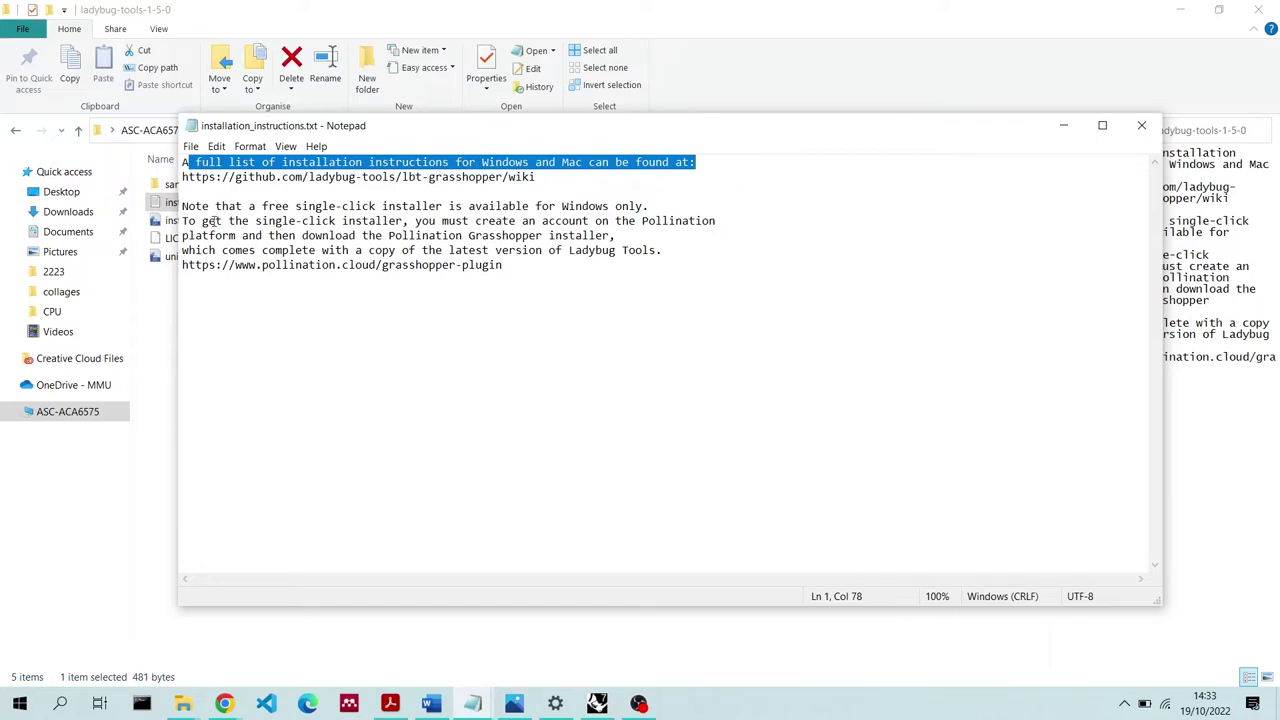
{"action": "left_click_drag", "start_coordinate": [216, 221], "coordinate": [488, 205]}
{"action": "left_click", "coordinate": [535, 289]}
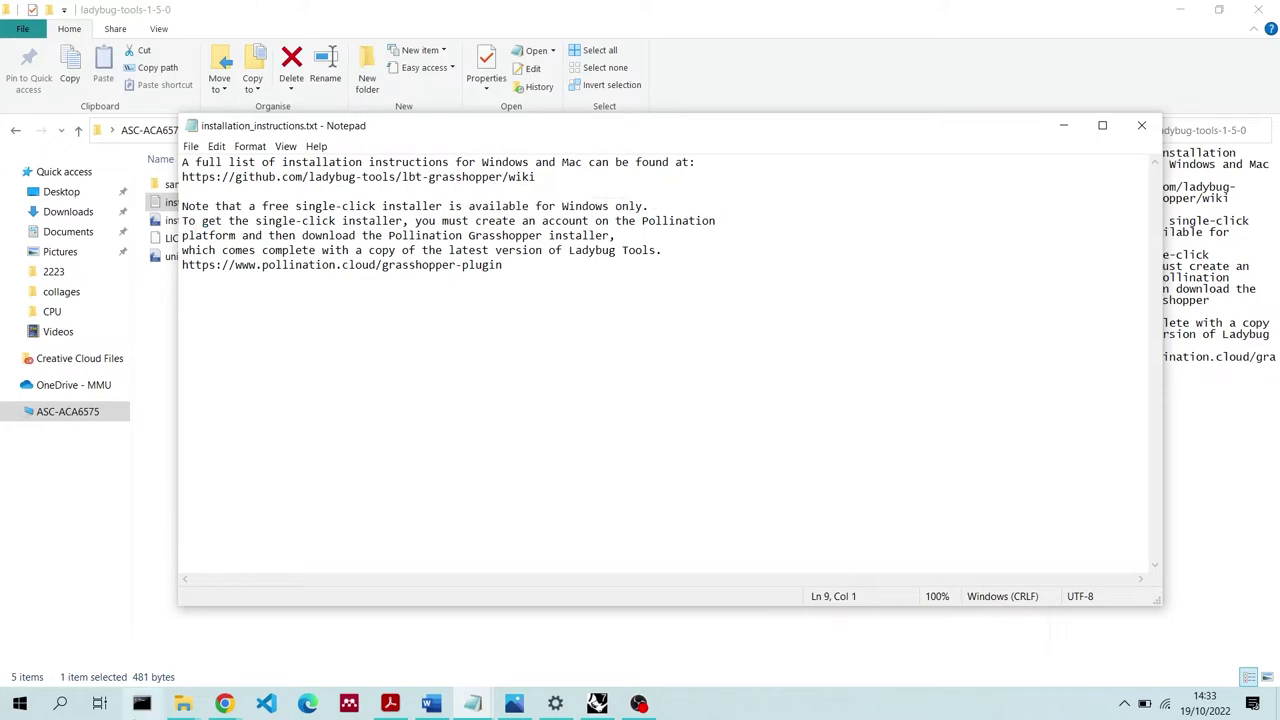
Open installer.gh from the extracted folder in Grasshopper and close the getting-started window
{"action": "left_click", "coordinate": [183, 703]}
{"action": "double_click", "coordinate": [309, 222]}
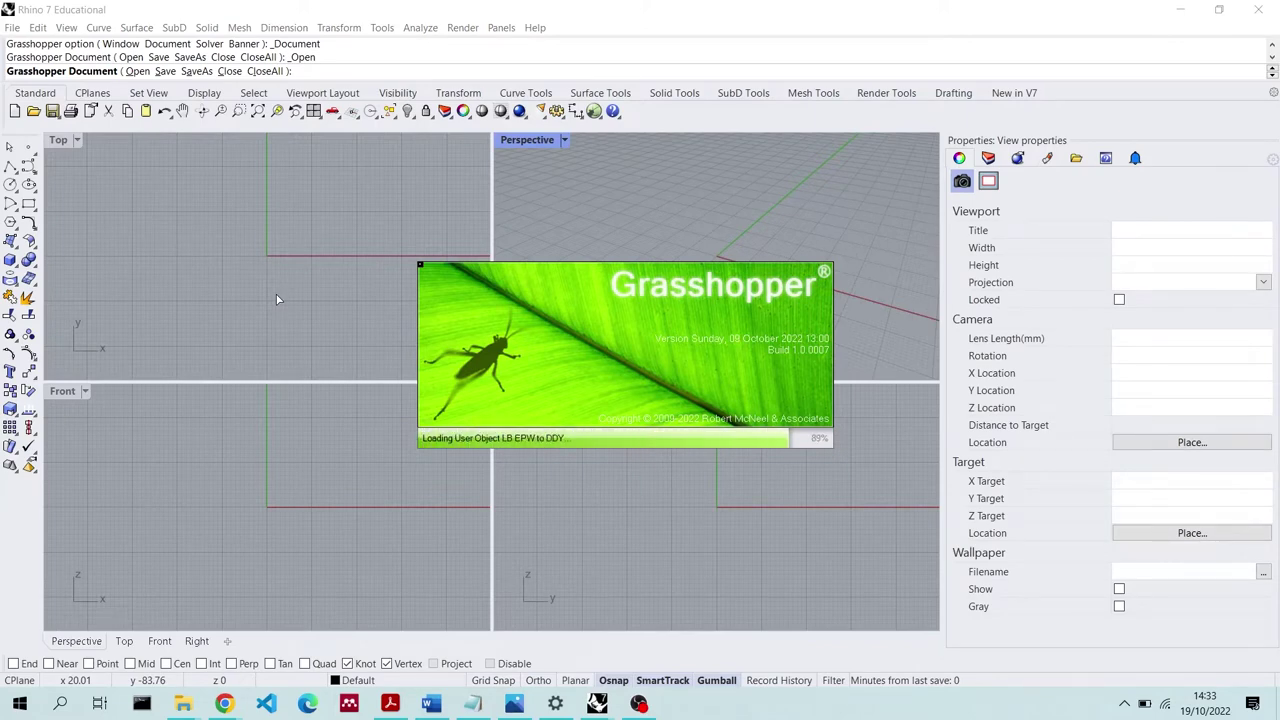
{"action": "key", "text": "alt+Tab"}
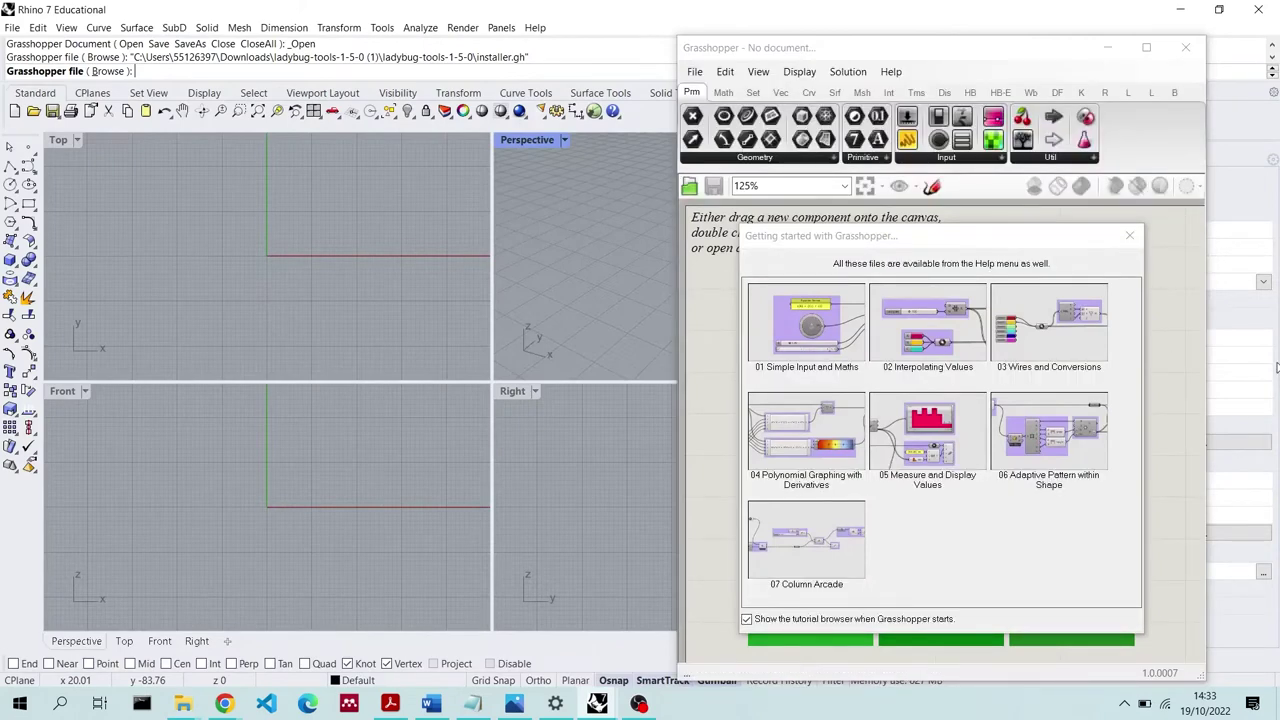
{"action": "left_click", "coordinate": [1134, 234]}
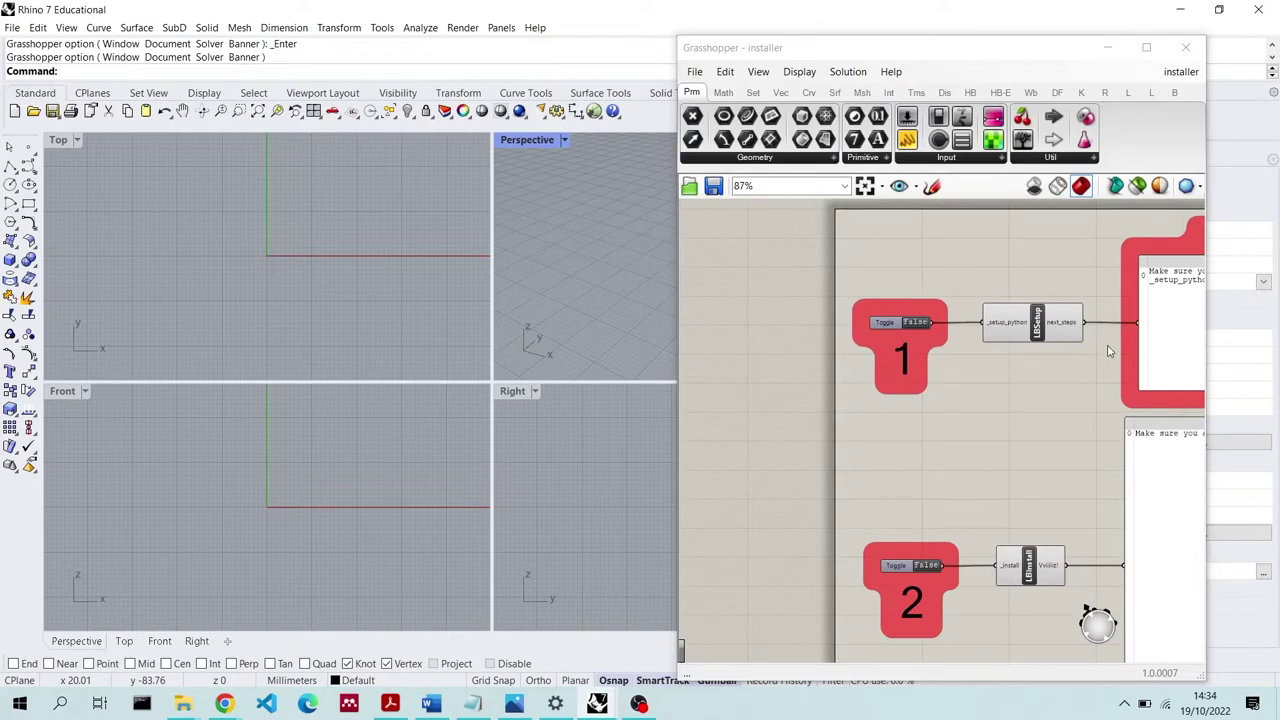
Return to the extracted folder and try to load installer.gh from there into Grasshopper
{"action": "left_click", "coordinate": [183, 704]}
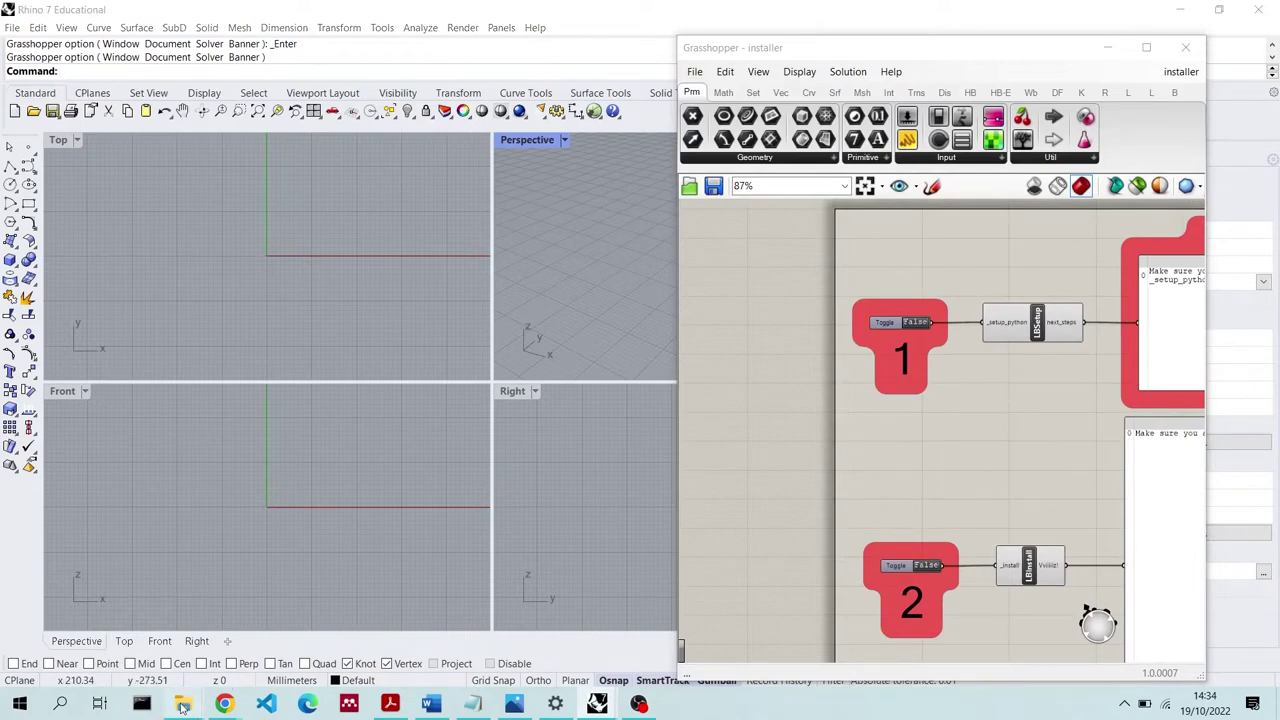
{"action": "left_click", "coordinate": [413, 629]}
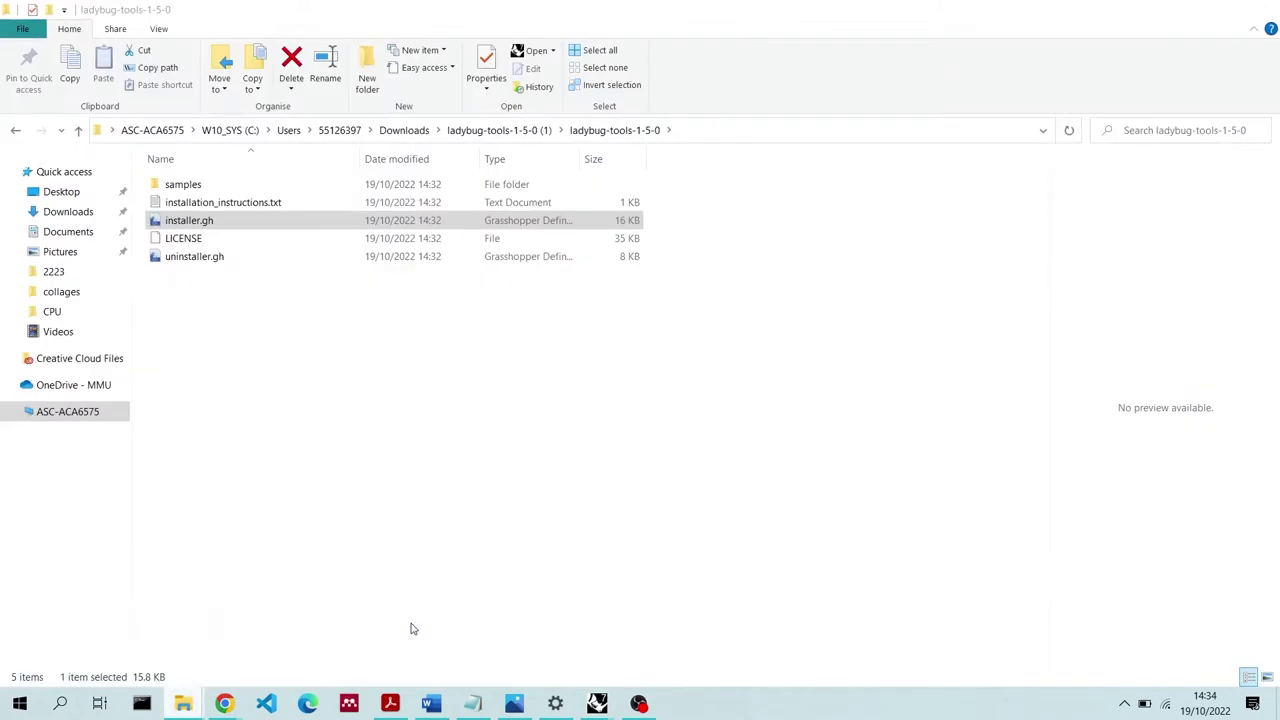
{"action": "left_click_drag", "start_coordinate": [275, 226], "coordinate": [560, 706]}
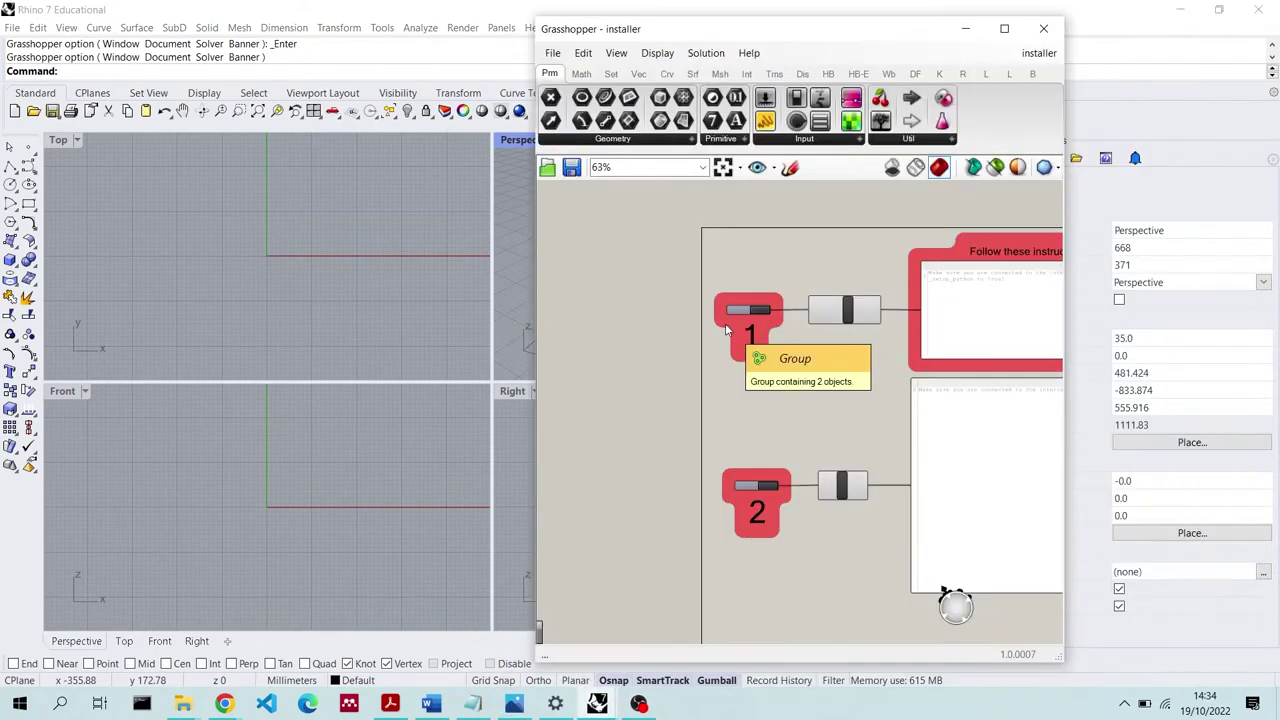
Set toggle 1 to True to run the LBSetup component
{"action": "scroll", "coordinate": [847, 302], "scroll_direction": "up", "scroll_amount": 4}
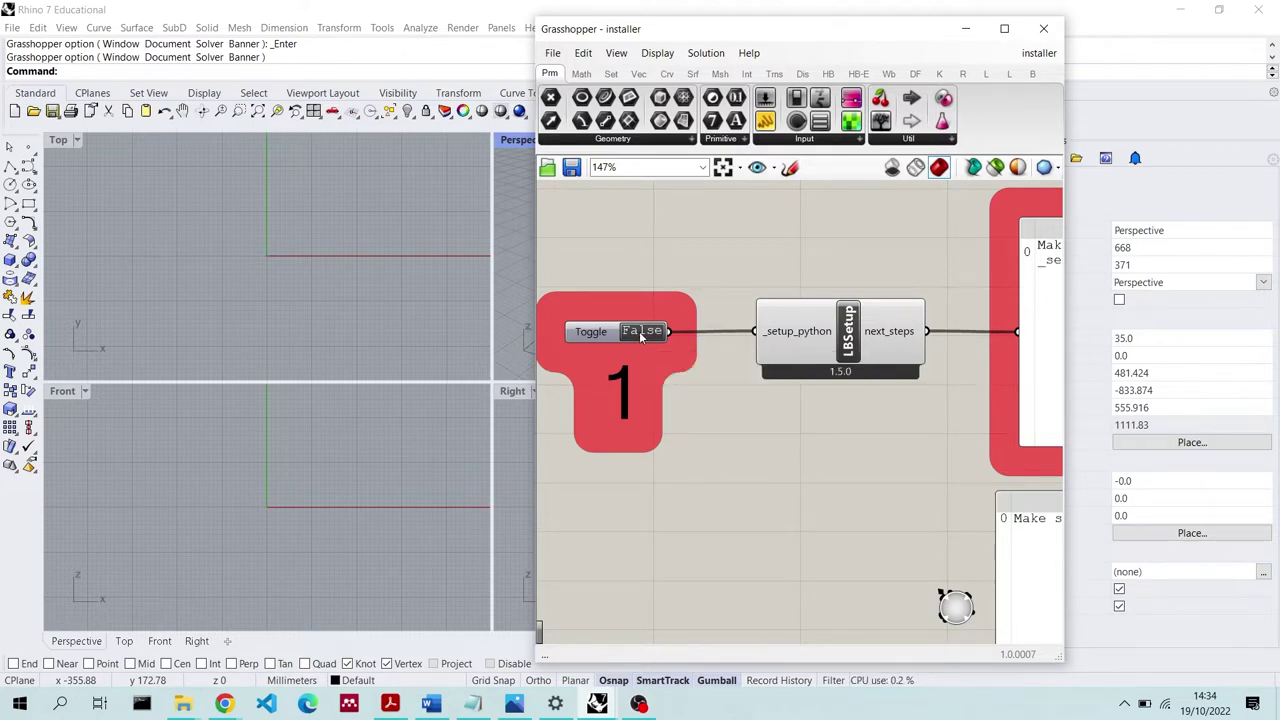
{"action": "scroll", "coordinate": [620, 324], "scroll_direction": "down", "scroll_amount": 3}
{"action": "scroll", "coordinate": [852, 302], "scroll_direction": "up", "scroll_amount": 2}
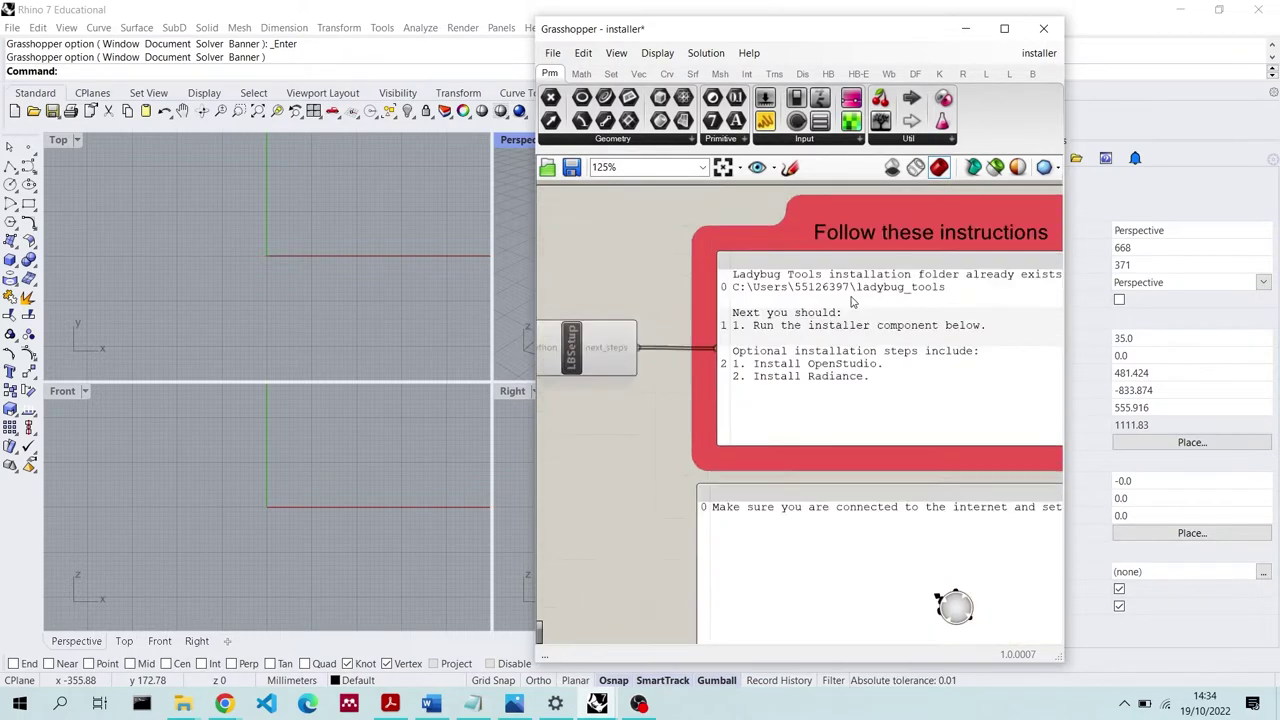
Read the installation folder path and next steps in the panel connected to LBSetup
{"action": "scroll", "coordinate": [852, 302], "scroll_direction": "up", "scroll_amount": 2}
{"action": "left_click_drag", "start_coordinate": [901, 416], "coordinate": [866, 404]}
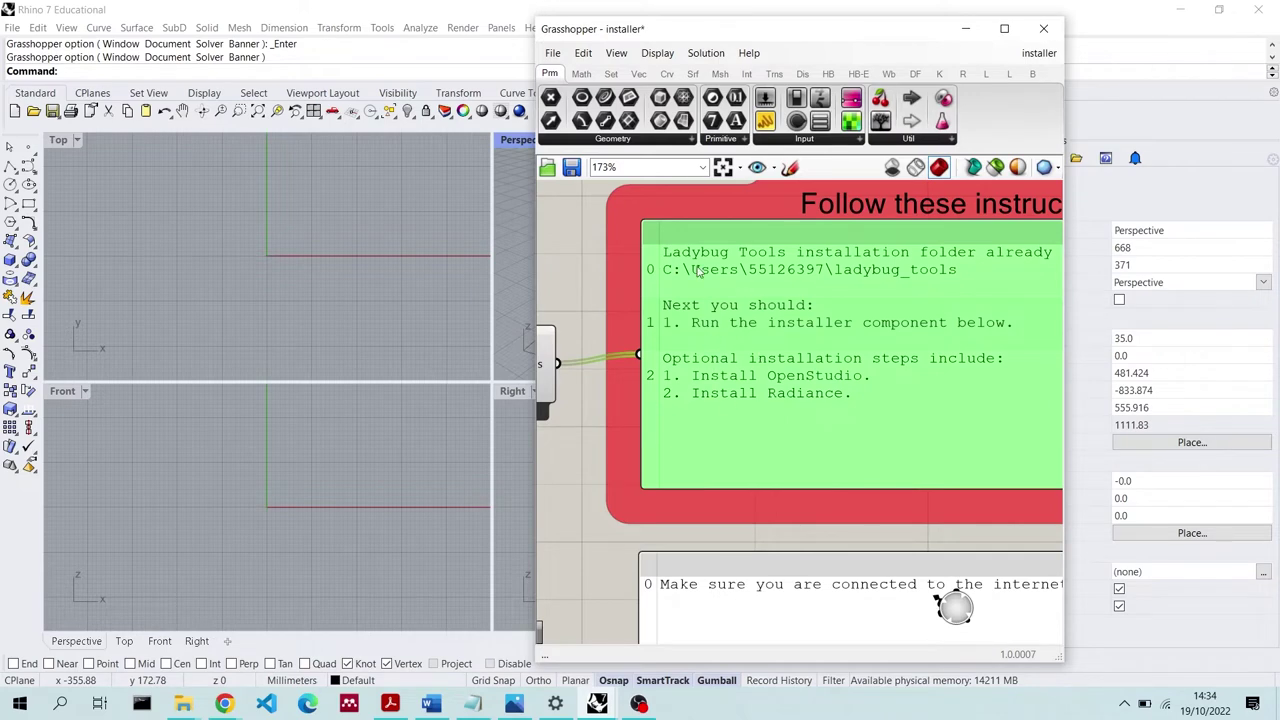
{"action": "left_click_drag", "start_coordinate": [811, 366], "coordinate": [794, 356]}
{"action": "scroll", "coordinate": [670, 350], "scroll_direction": "down", "scroll_amount": 2}
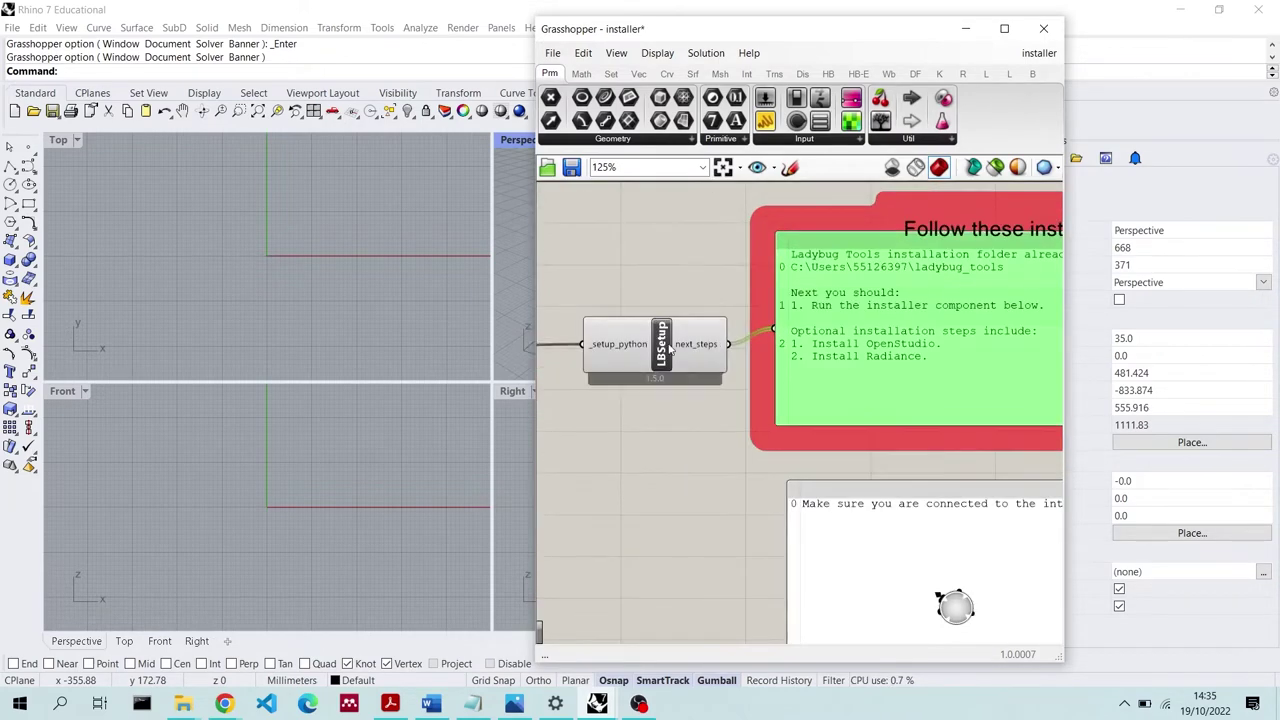
{"action": "left_click", "coordinate": [672, 348]}
{"action": "scroll", "coordinate": [860, 306], "scroll_direction": "up", "scroll_amount": 1}
{"action": "left_click", "coordinate": [926, 330]}
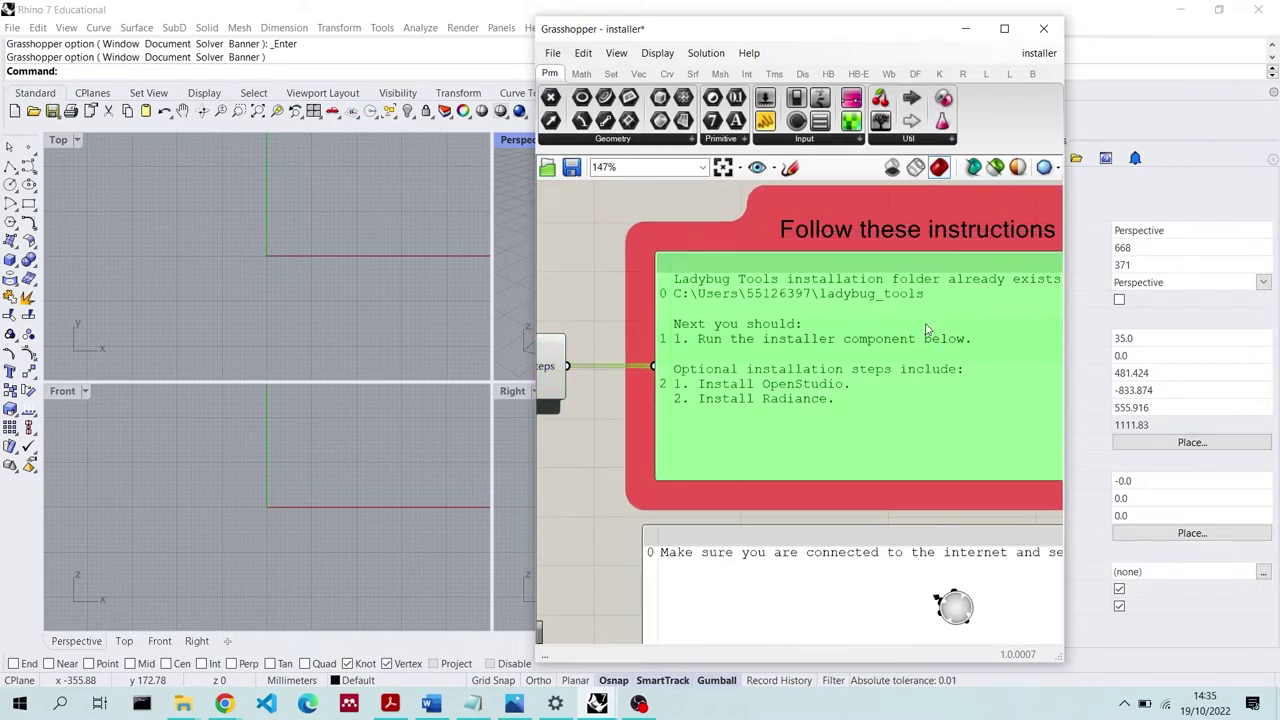
{"action": "left_click_drag", "start_coordinate": [926, 330], "coordinate": [924, 330]}
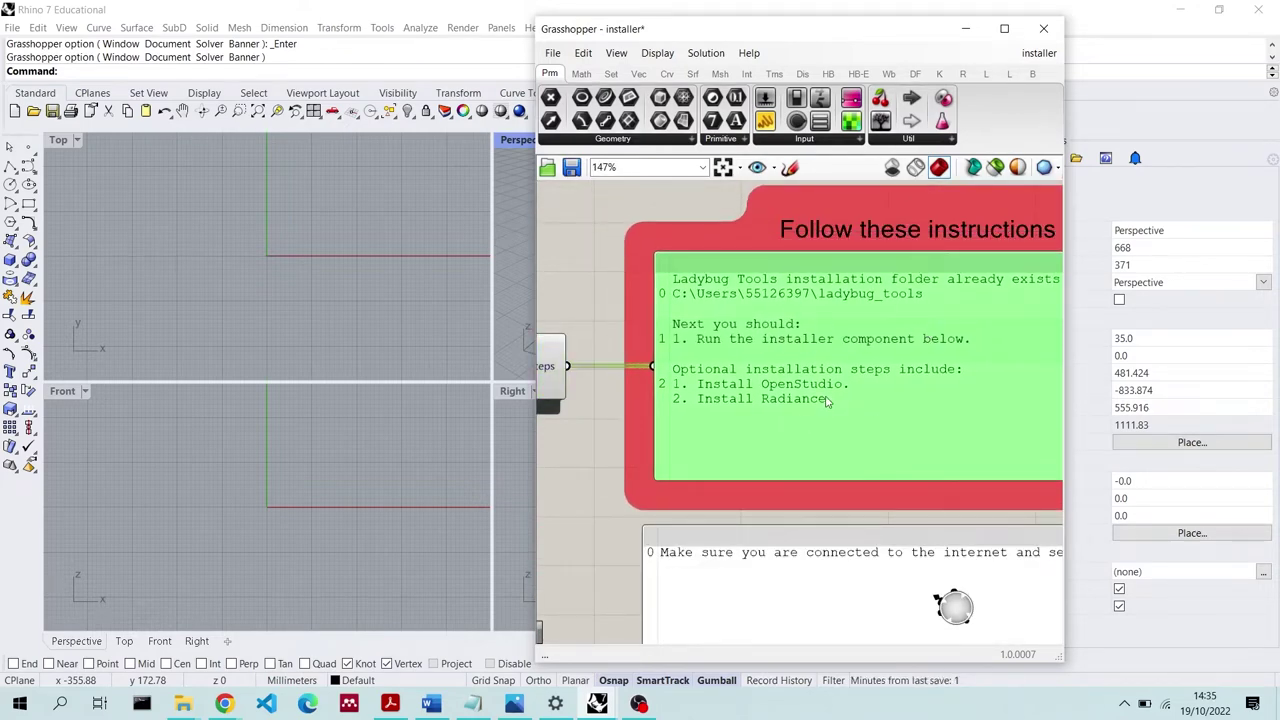
Set toggle 2 to True to run the LBInstall component and move the resulting message clear of the canvas
{"action": "scroll", "coordinate": [829, 405], "scroll_direction": "down", "scroll_amount": 4}
{"action": "scroll", "coordinate": [816, 420], "scroll_direction": "up", "scroll_amount": 3}
{"action": "scroll", "coordinate": [816, 420], "scroll_direction": "up", "scroll_amount": 2}
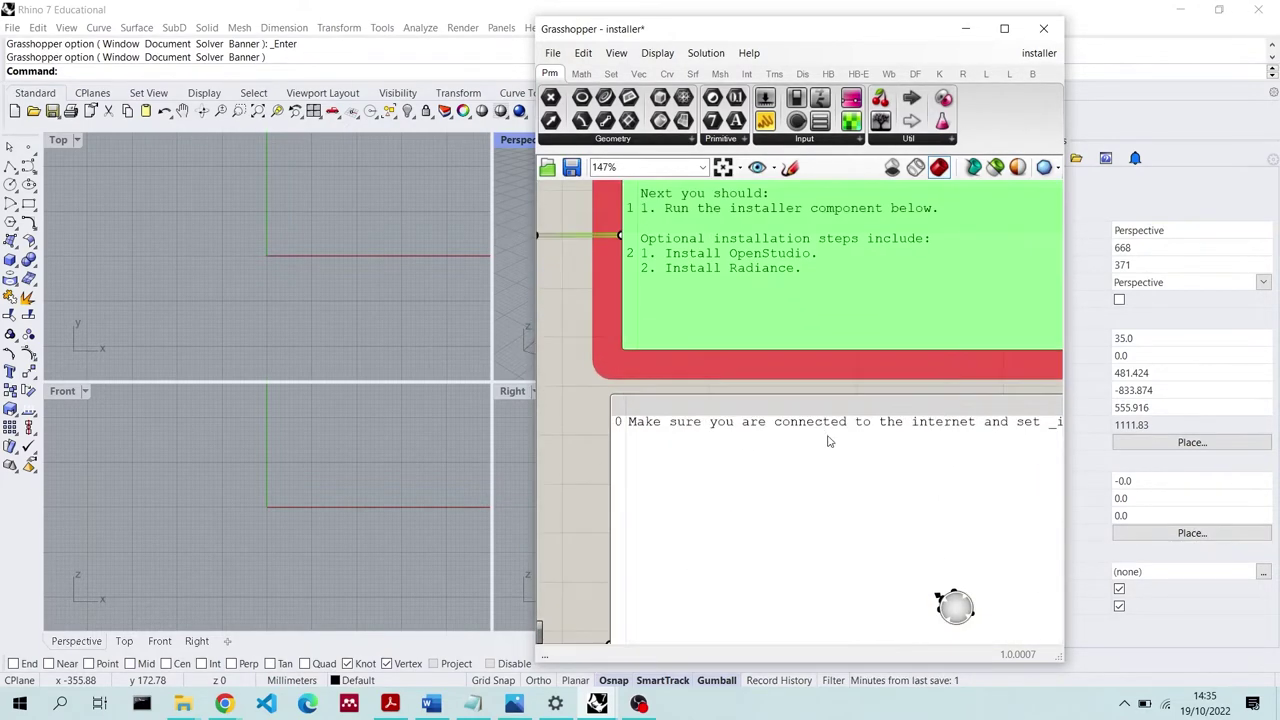
{"action": "scroll", "coordinate": [850, 330], "scroll_direction": "down", "scroll_amount": 5}
{"action": "scroll", "coordinate": [655, 475], "scroll_direction": "up", "scroll_amount": 6}
{"action": "scroll", "coordinate": [655, 475], "scroll_direction": "up", "scroll_amount": 1}
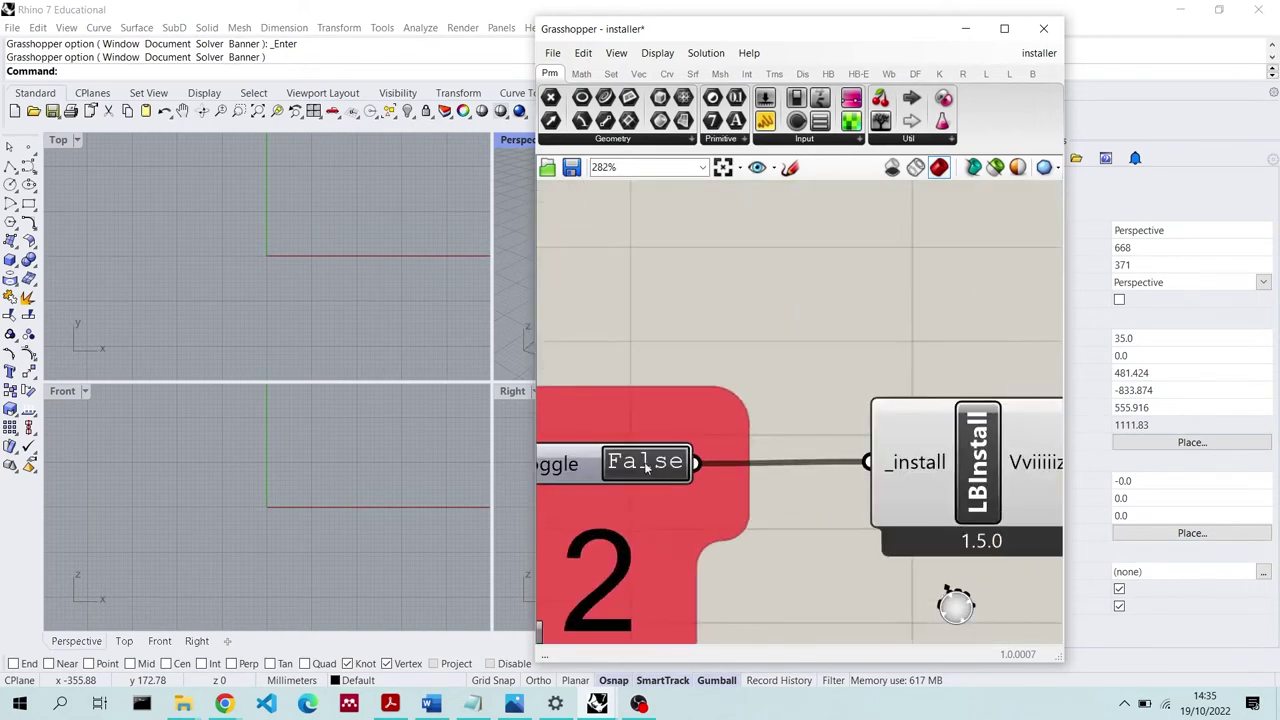
{"action": "scroll", "coordinate": [656, 470], "scroll_direction": "down", "scroll_amount": 2}
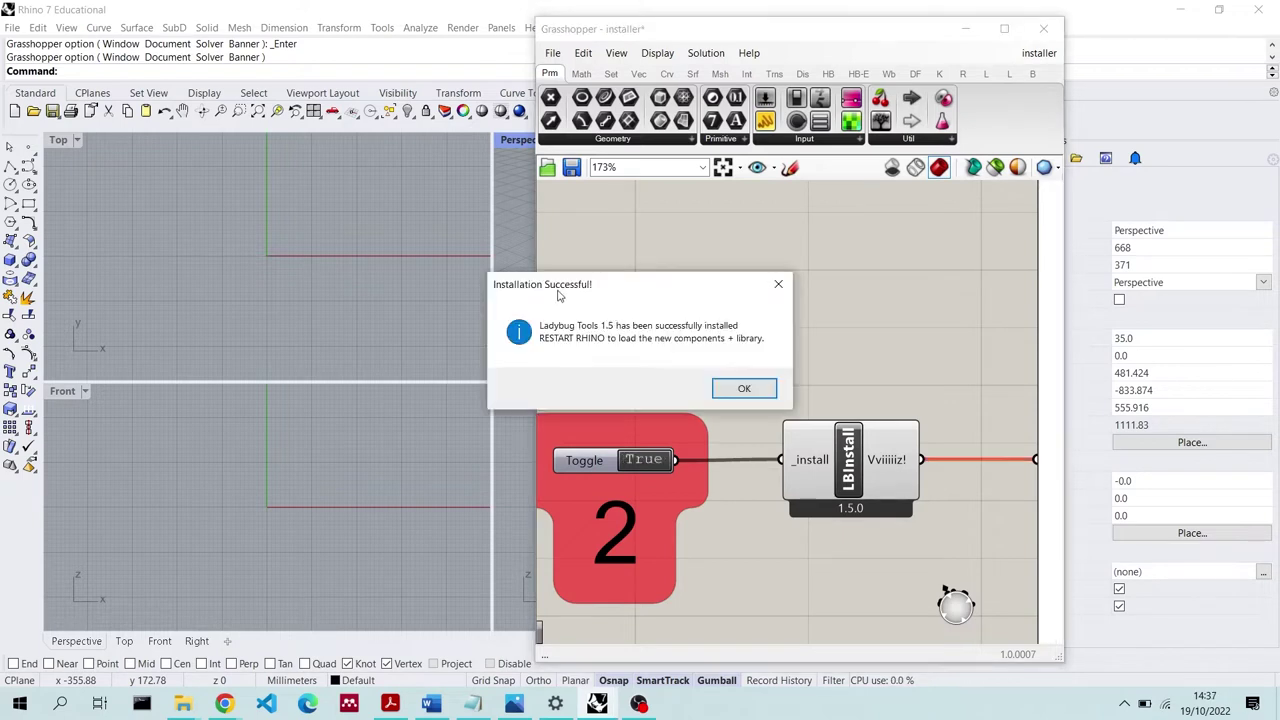
{"action": "left_click_drag", "start_coordinate": [608, 277], "coordinate": [390, 261]}
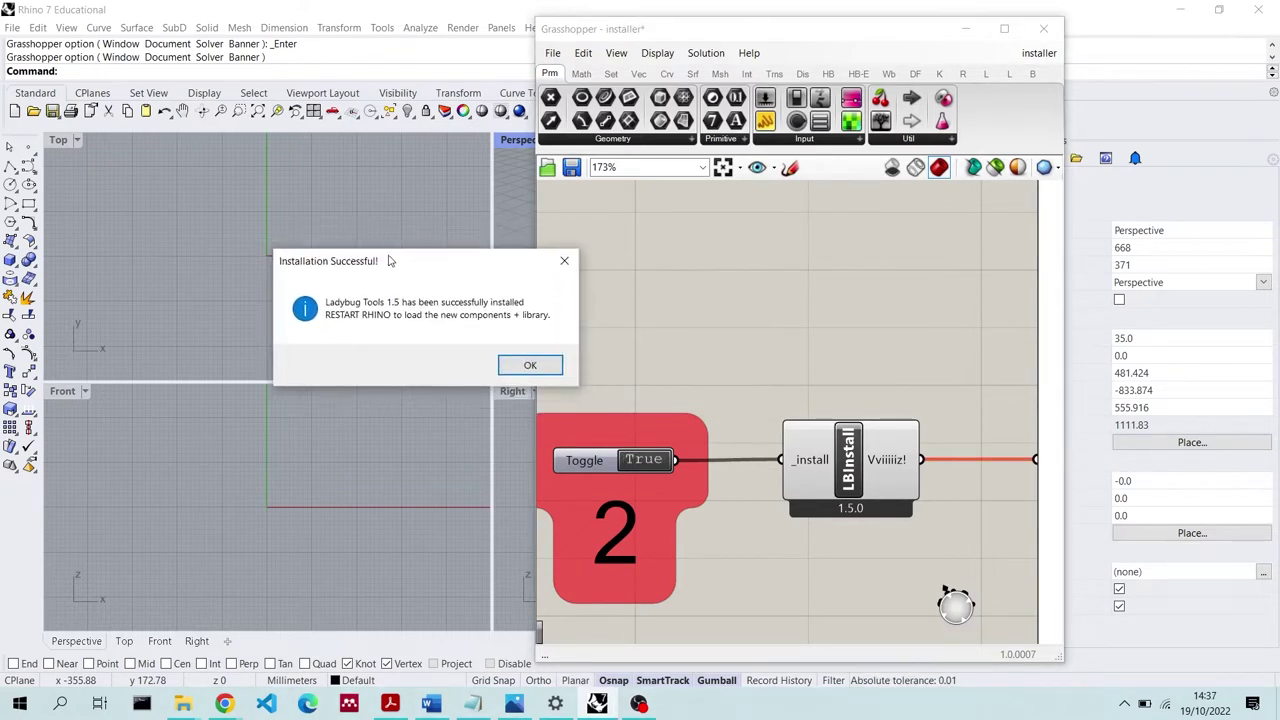
Dismiss the installation message and close Grasshopper and Rhino 7 without saving the installer definition
{"action": "left_click", "coordinate": [560, 367]}
{"action": "left_click", "coordinate": [1043, 28]}
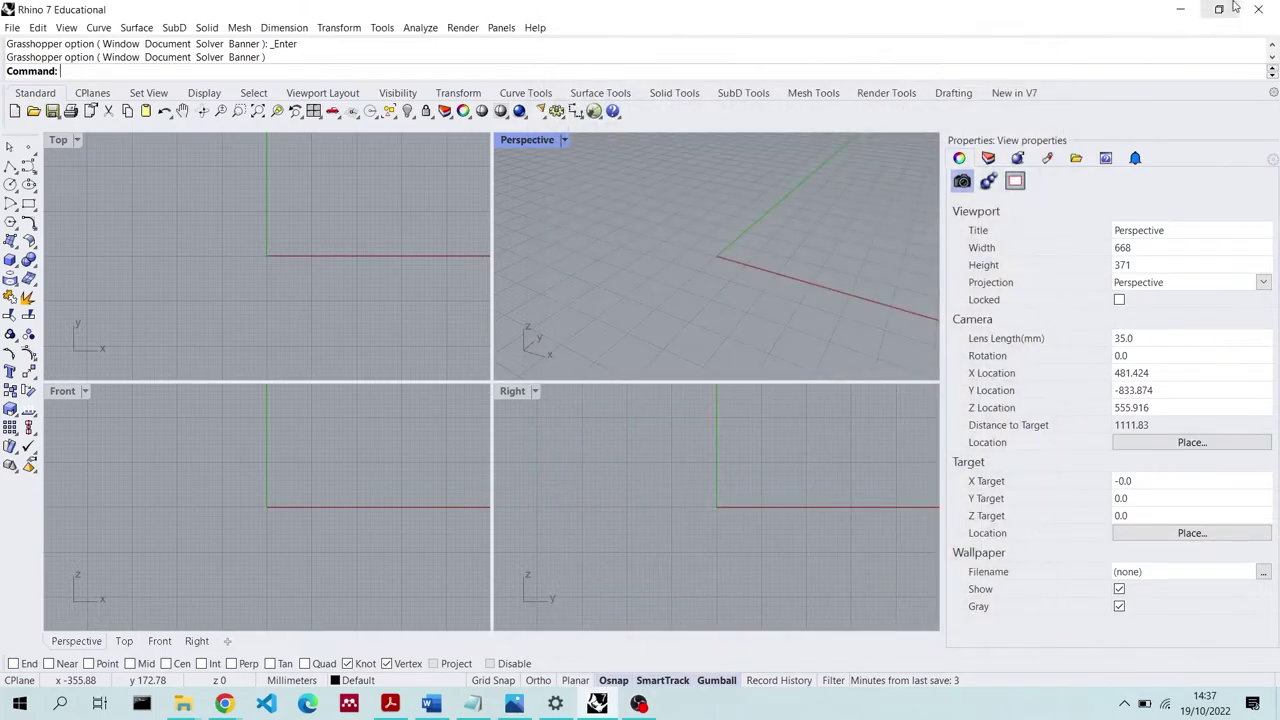
{"action": "left_click", "coordinate": [1257, 8]}
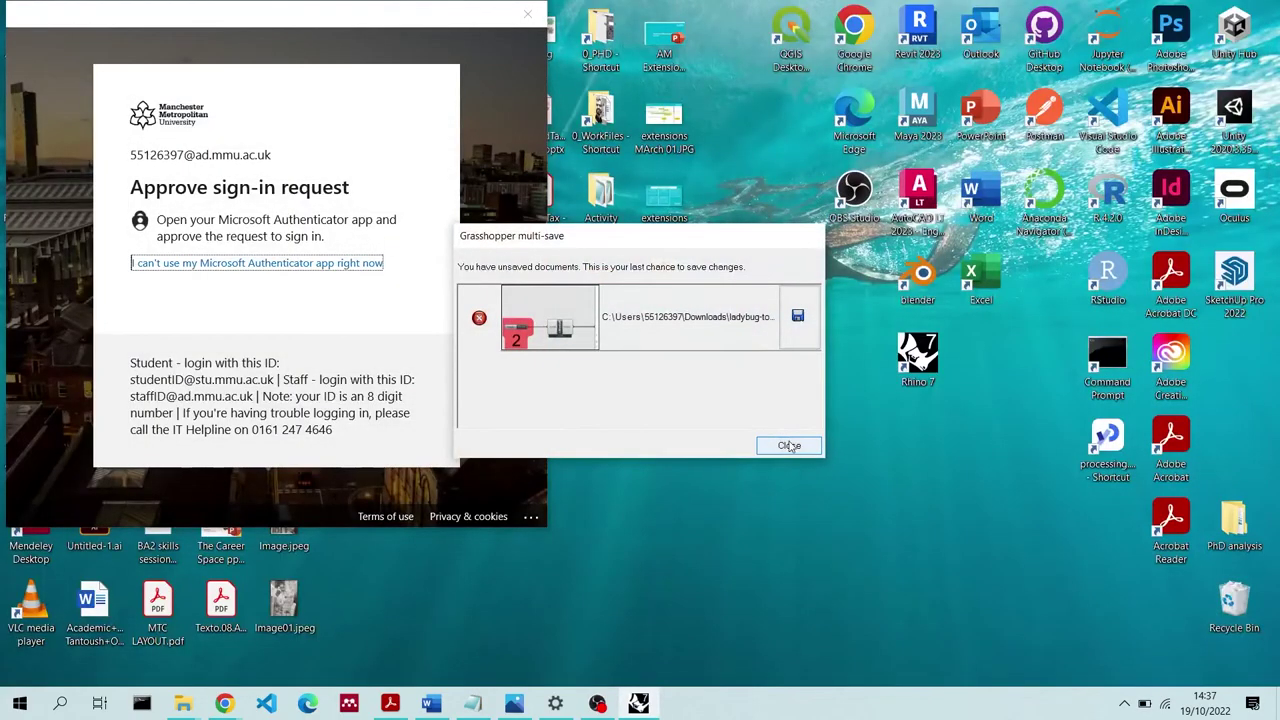
{"action": "left_click", "coordinate": [789, 446]}
Restart Rhino 7 with the Large Objects - Meters template and open Grasshopper in a maximized window
{"action": "double_click", "coordinate": [918, 362]}
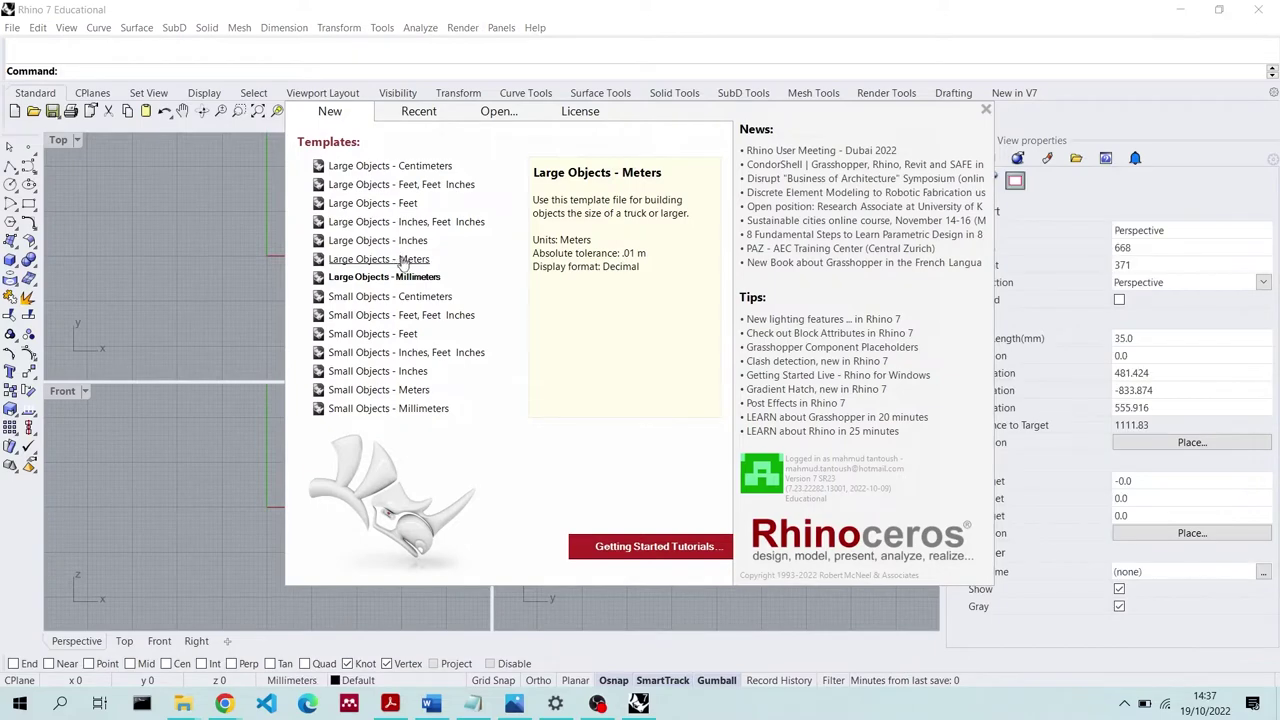
{"action": "left_click", "coordinate": [420, 260]}
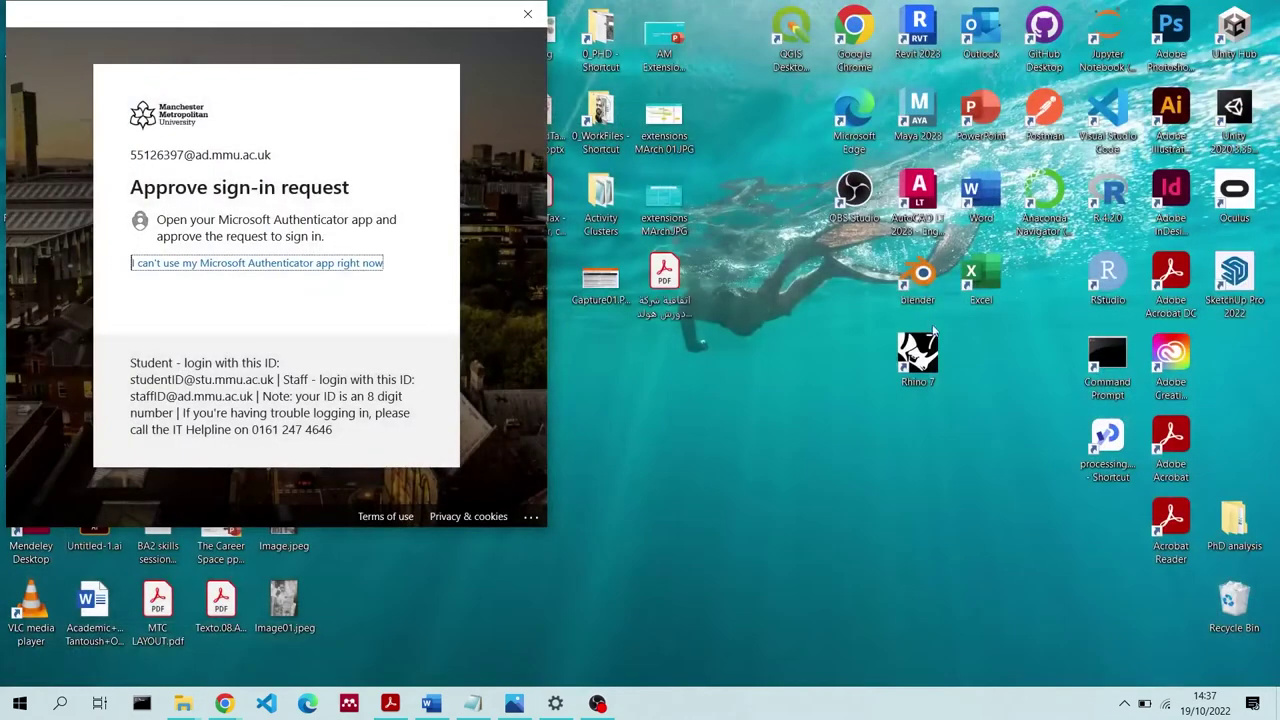
{"action": "double_click", "coordinate": [918, 355]}
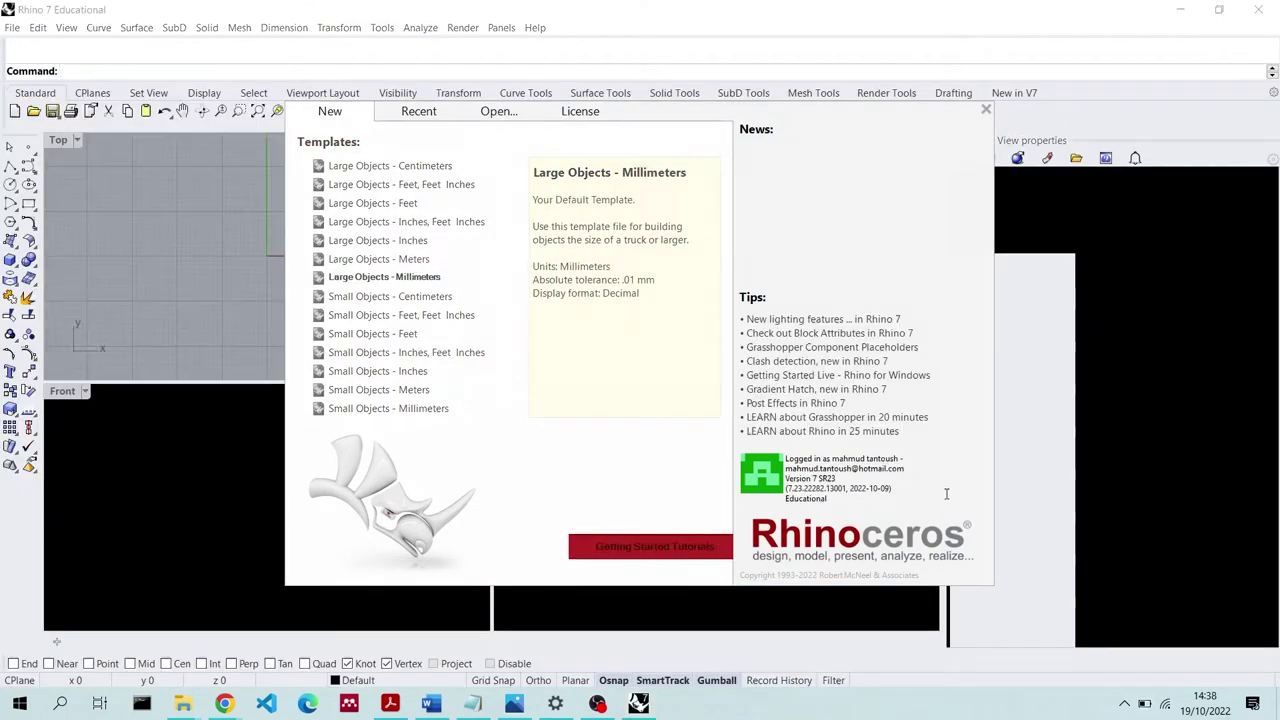
{"action": "left_click", "coordinate": [400, 260]}
{"action": "left_click", "coordinate": [594, 111]}
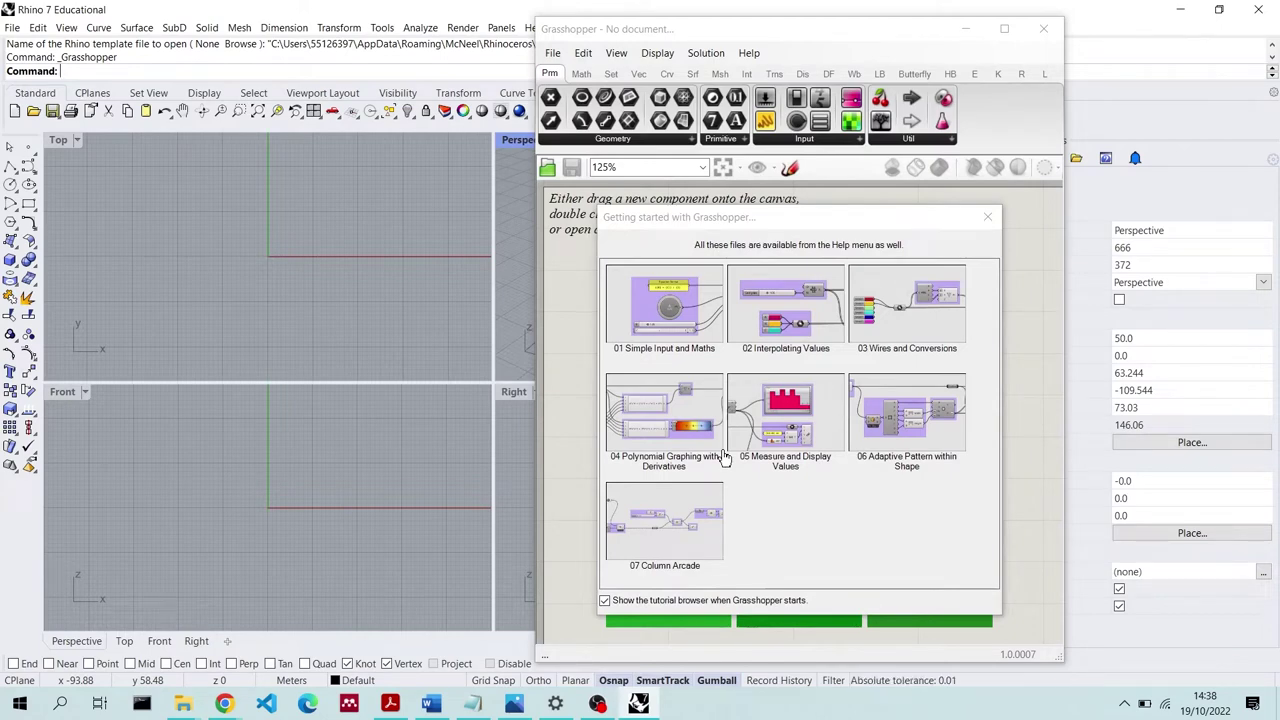
{"action": "left_click", "coordinate": [1005, 29]}
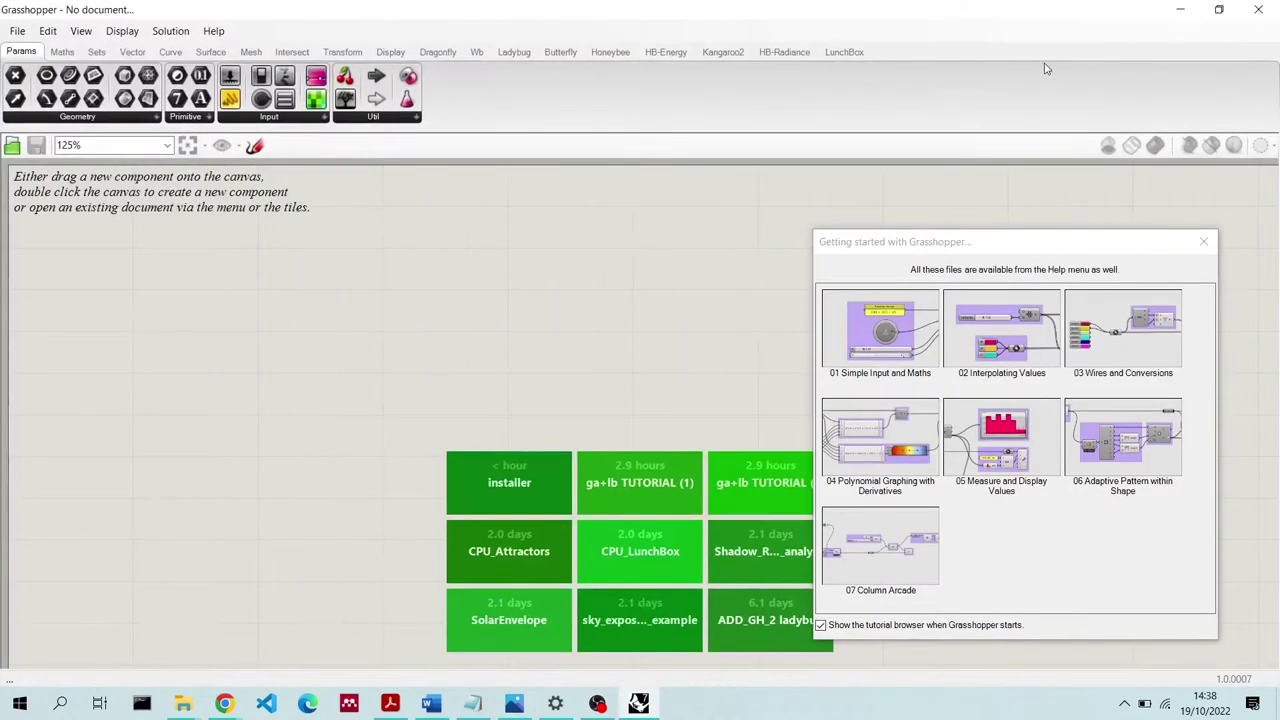
Place the Ladybug components LB Download Weather and LB EPWmap on the canvas, with DownloadEPW above and to the right of EPWMap
{"action": "left_click", "coordinate": [512, 55]}
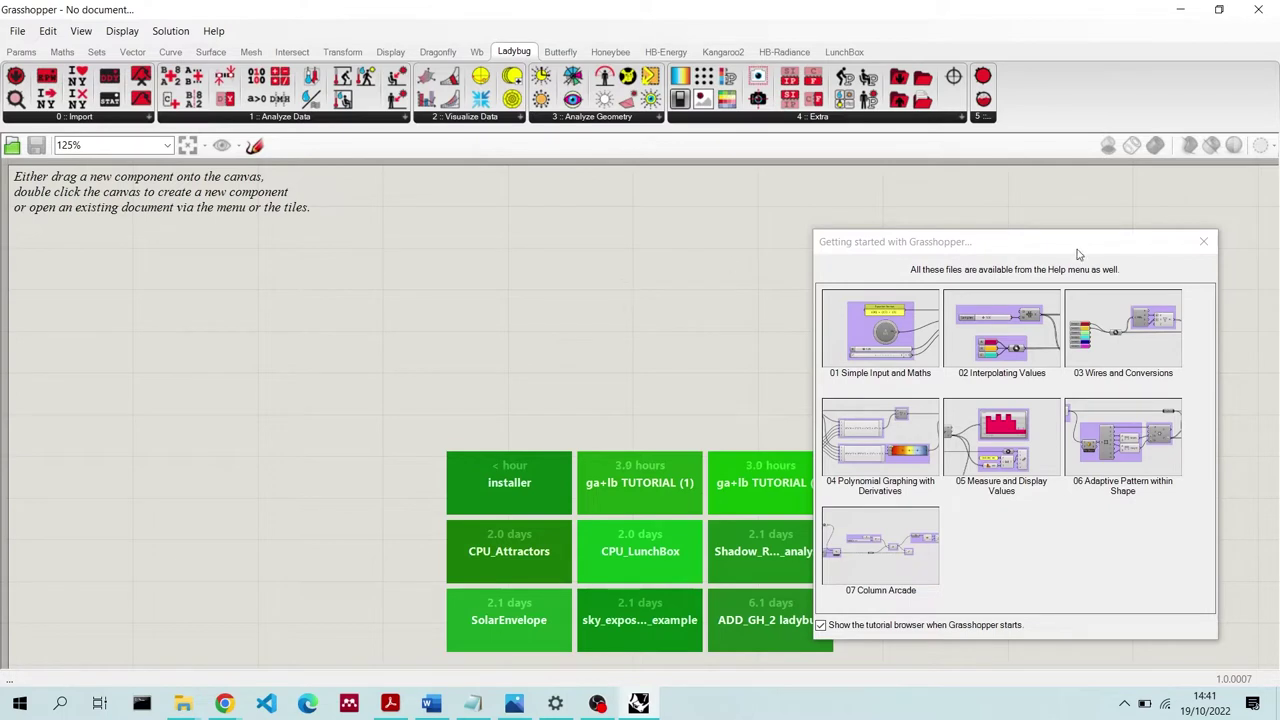
{"action": "left_click", "coordinate": [1204, 241]}
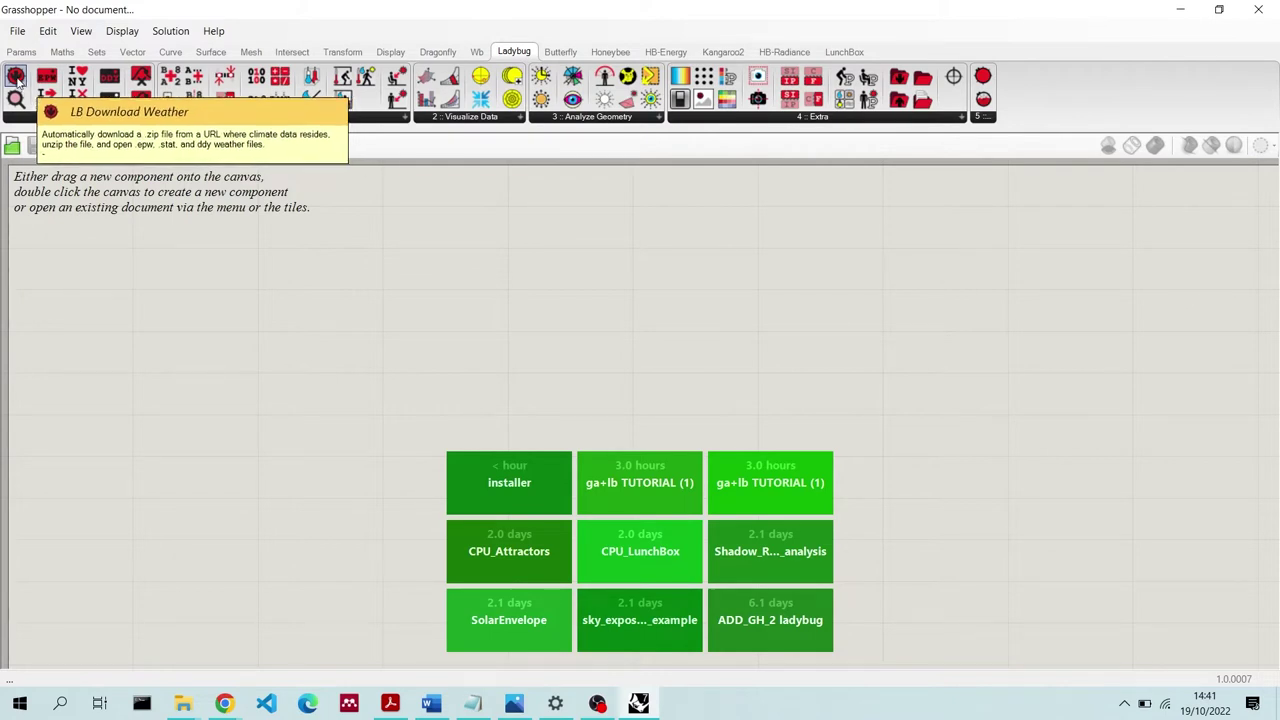
{"action": "left_click_drag", "start_coordinate": [16, 80], "coordinate": [467, 340]}
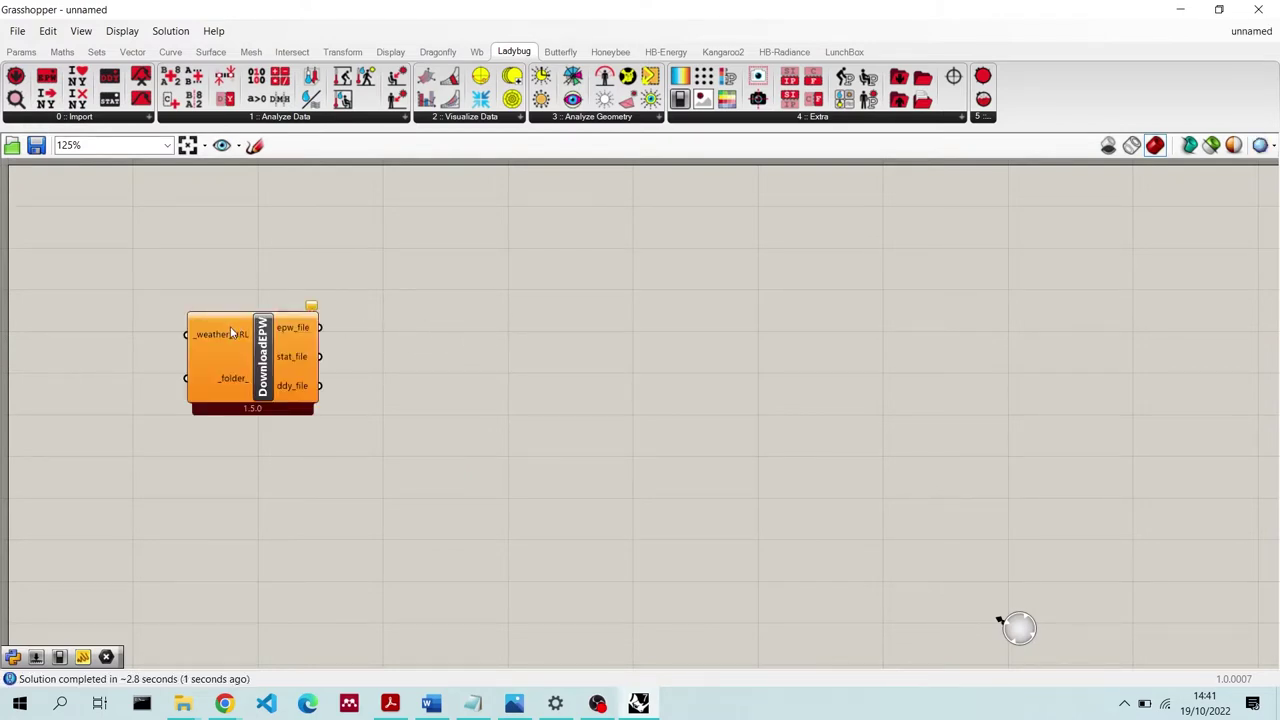
{"action": "left_click_drag", "start_coordinate": [232, 330], "coordinate": [302, 307]}
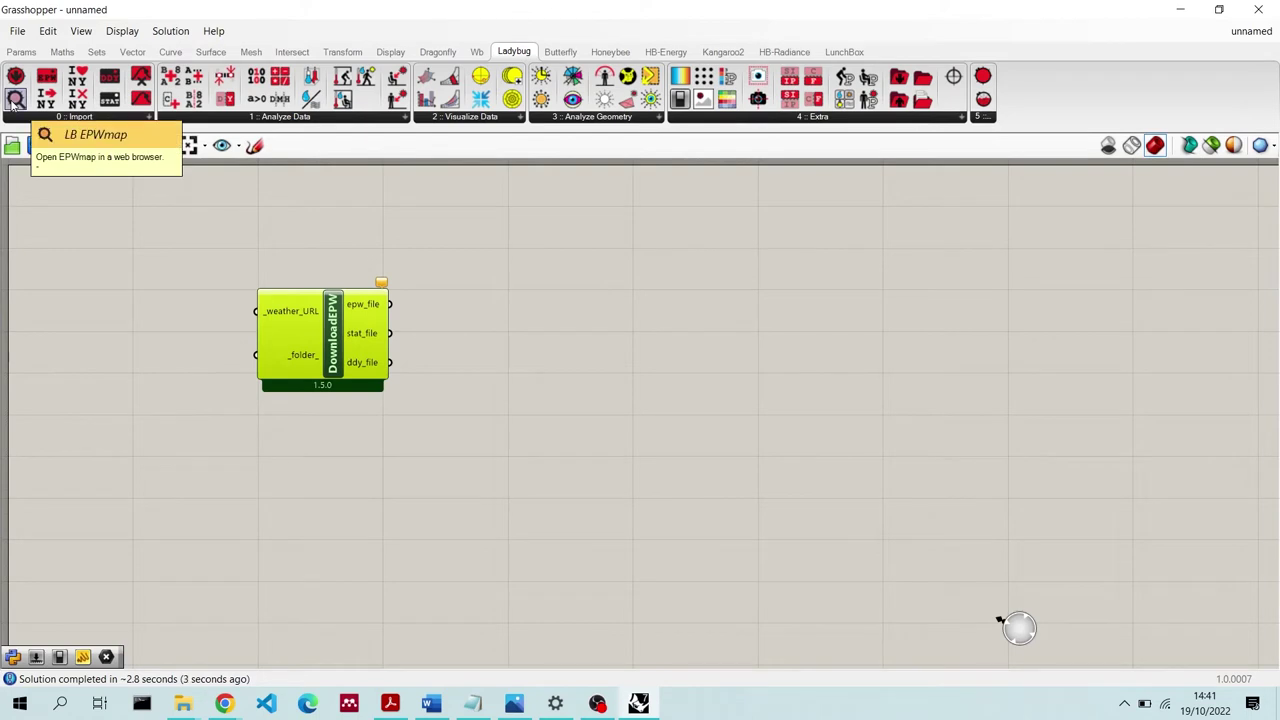
{"action": "left_click_drag", "start_coordinate": [15, 100], "coordinate": [300, 446]}
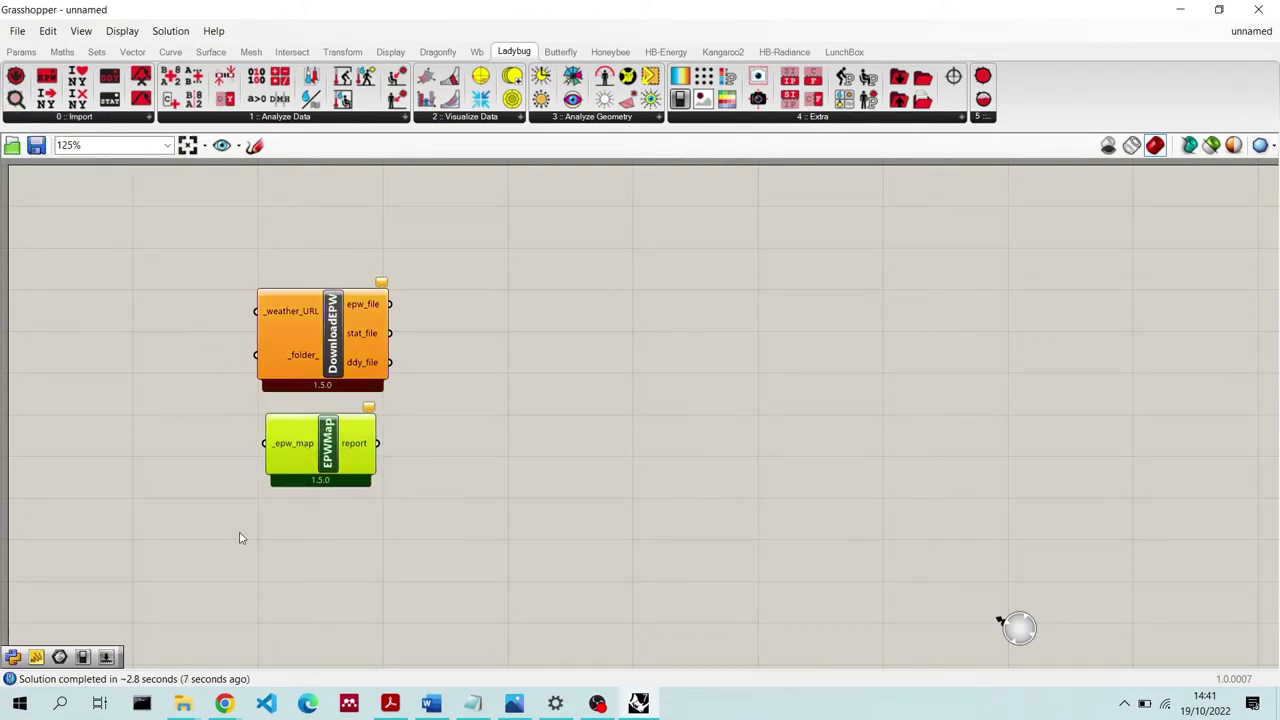
{"action": "left_click_drag", "start_coordinate": [443, 557], "coordinate": [217, 194]}
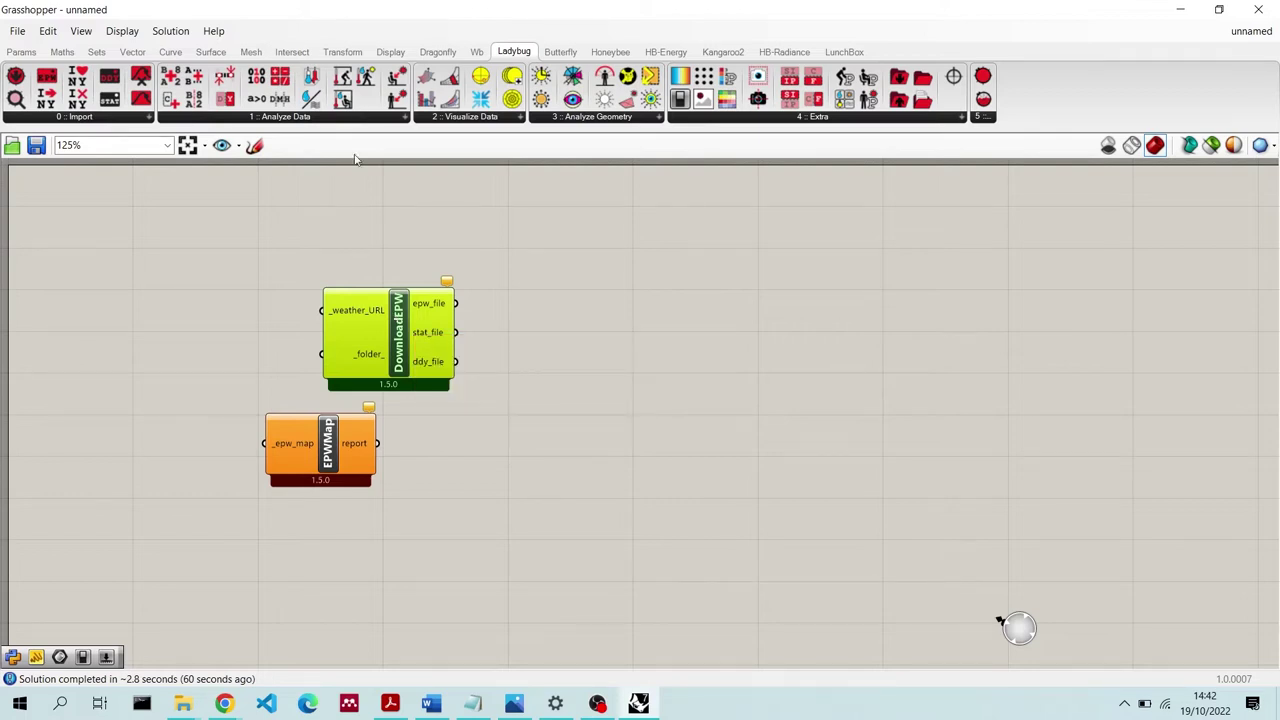
{"action": "left_click_drag", "start_coordinate": [358, 388], "coordinate": [520, 331]}
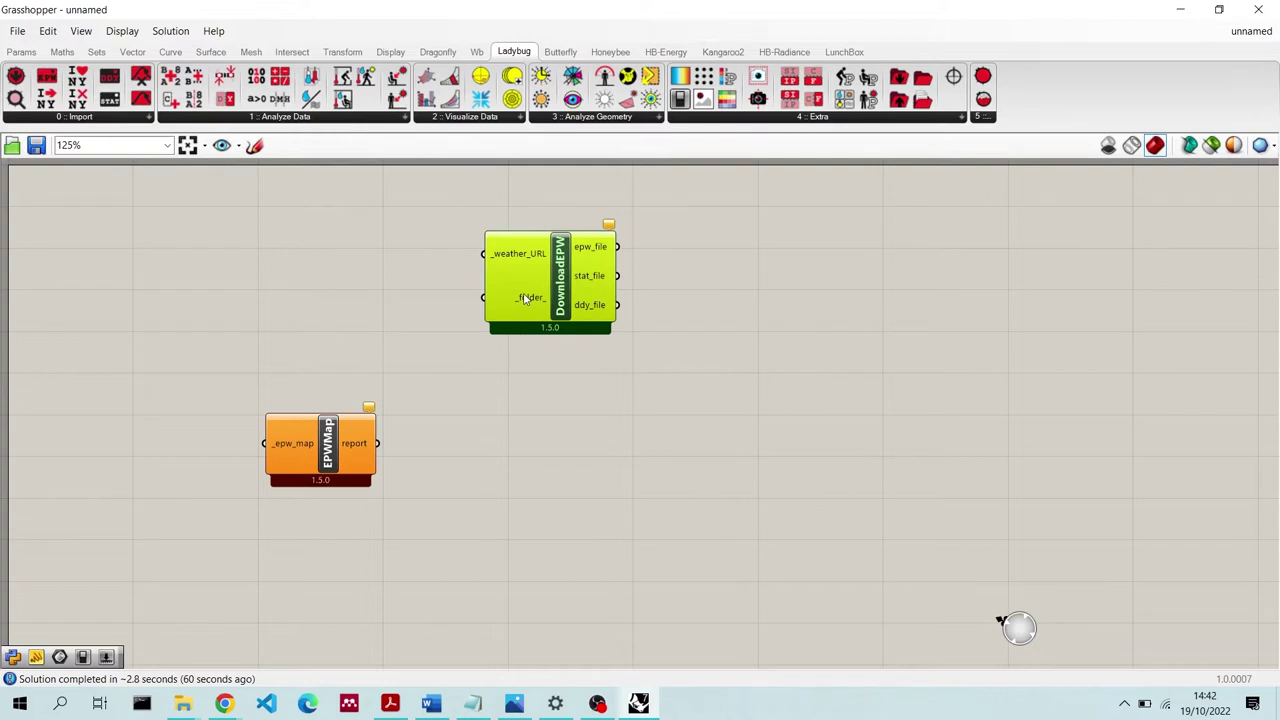
Connect a Boolean Toggle to the EPWMap component's _epw_map input and set it to True to open the map
{"action": "mouse_move", "coordinate": [527, 253]}
{"action": "mouse_move", "coordinate": [281, 442]}
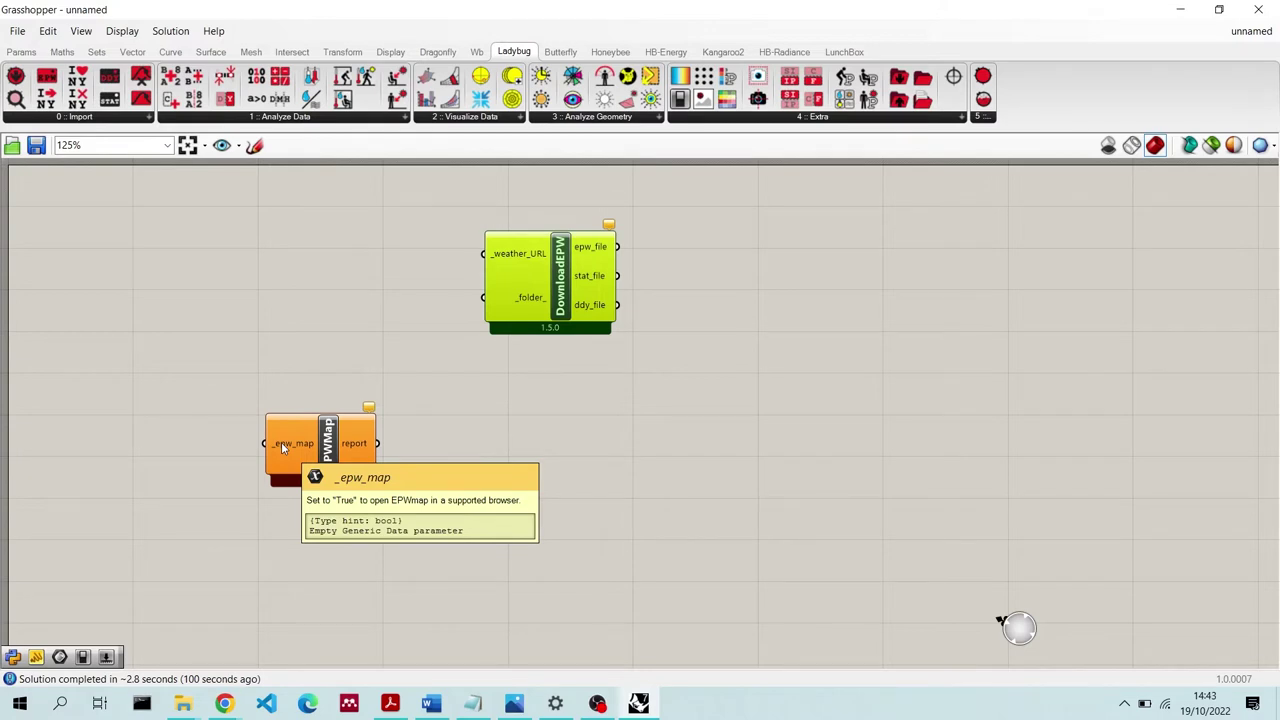
{"action": "double_click", "coordinate": [243, 358]}
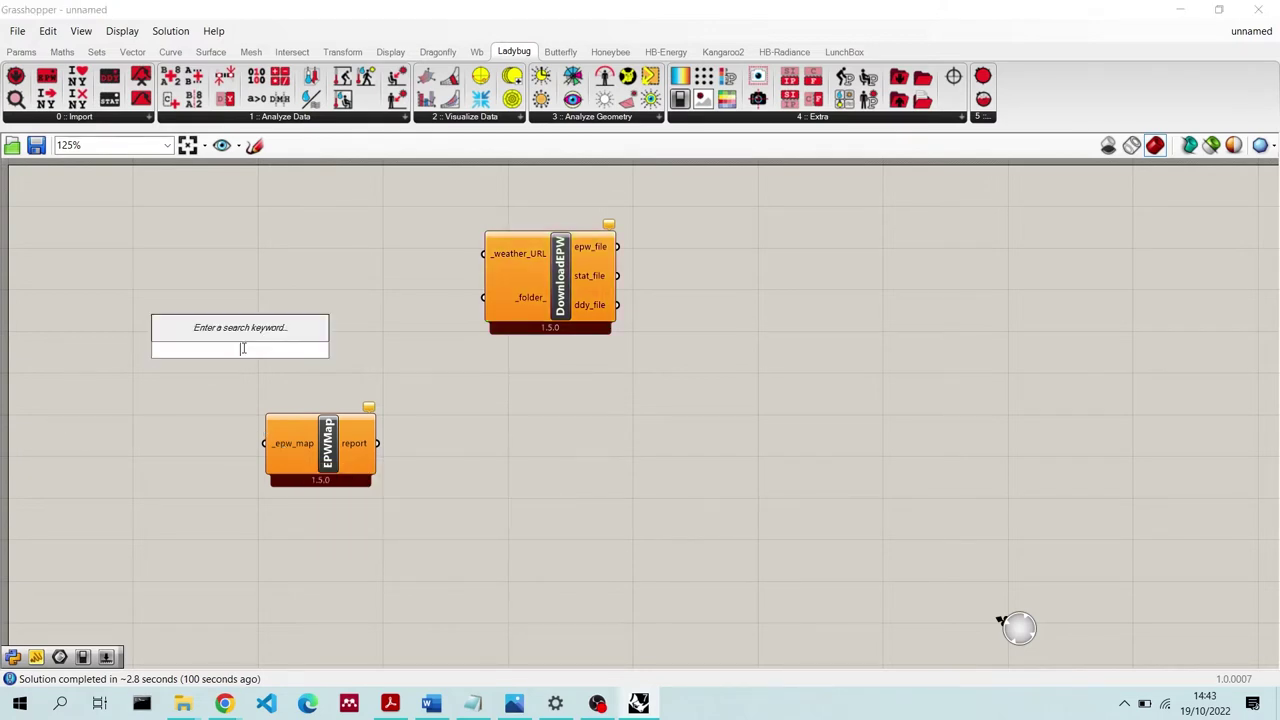
{"action": "type", "text": "bool"}
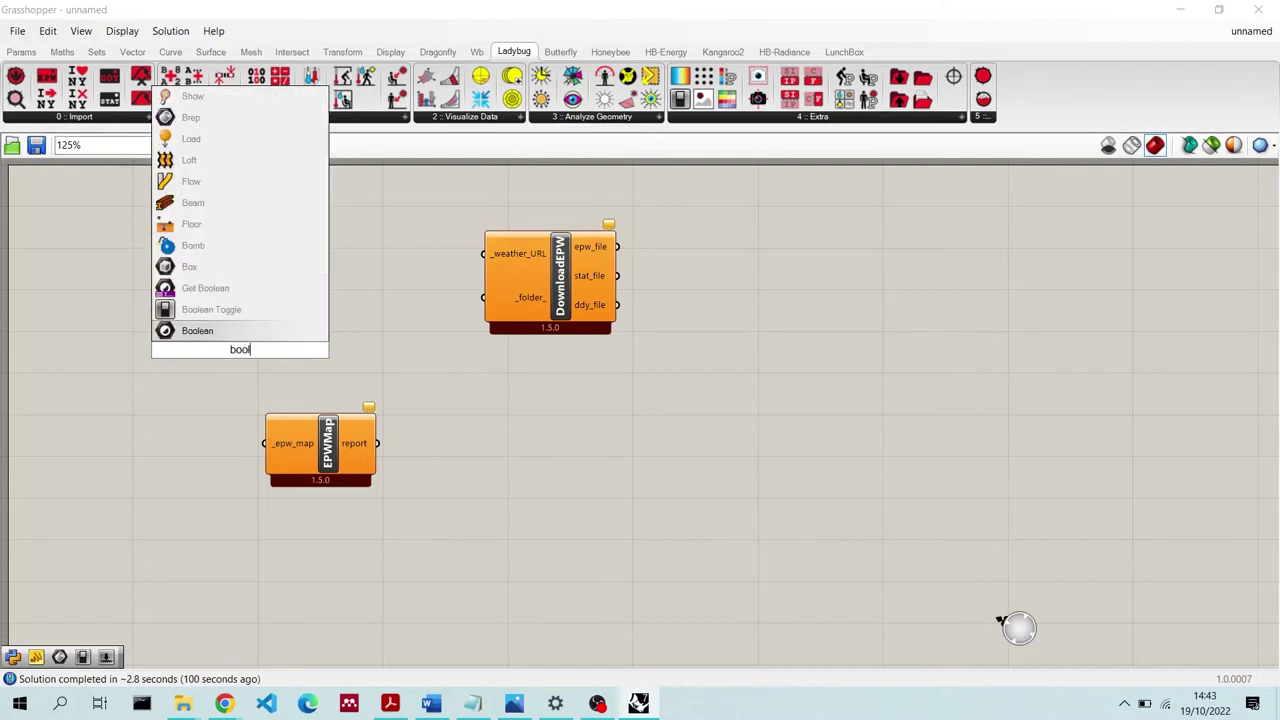
{"action": "left_click", "coordinate": [243, 311]}
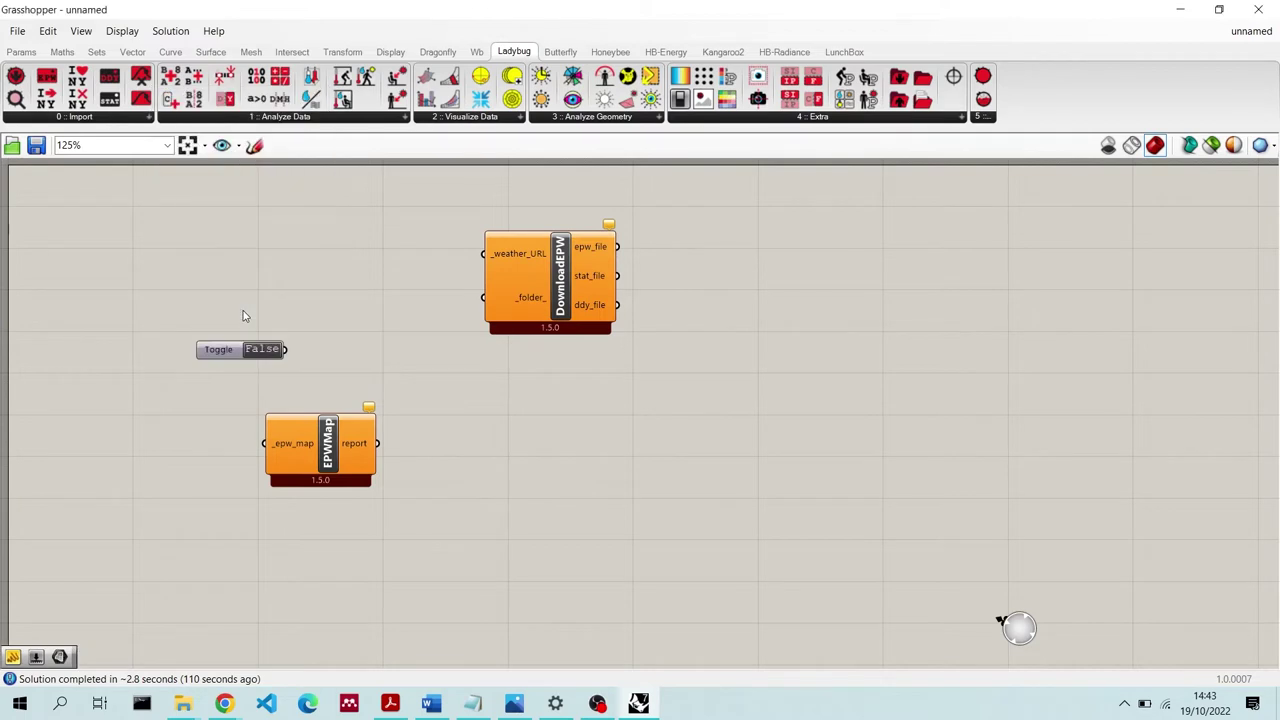
{"action": "left_click_drag", "start_coordinate": [236, 349], "coordinate": [262, 443]}
{"action": "left_click_drag", "start_coordinate": [199, 399], "coordinate": [205, 425]}
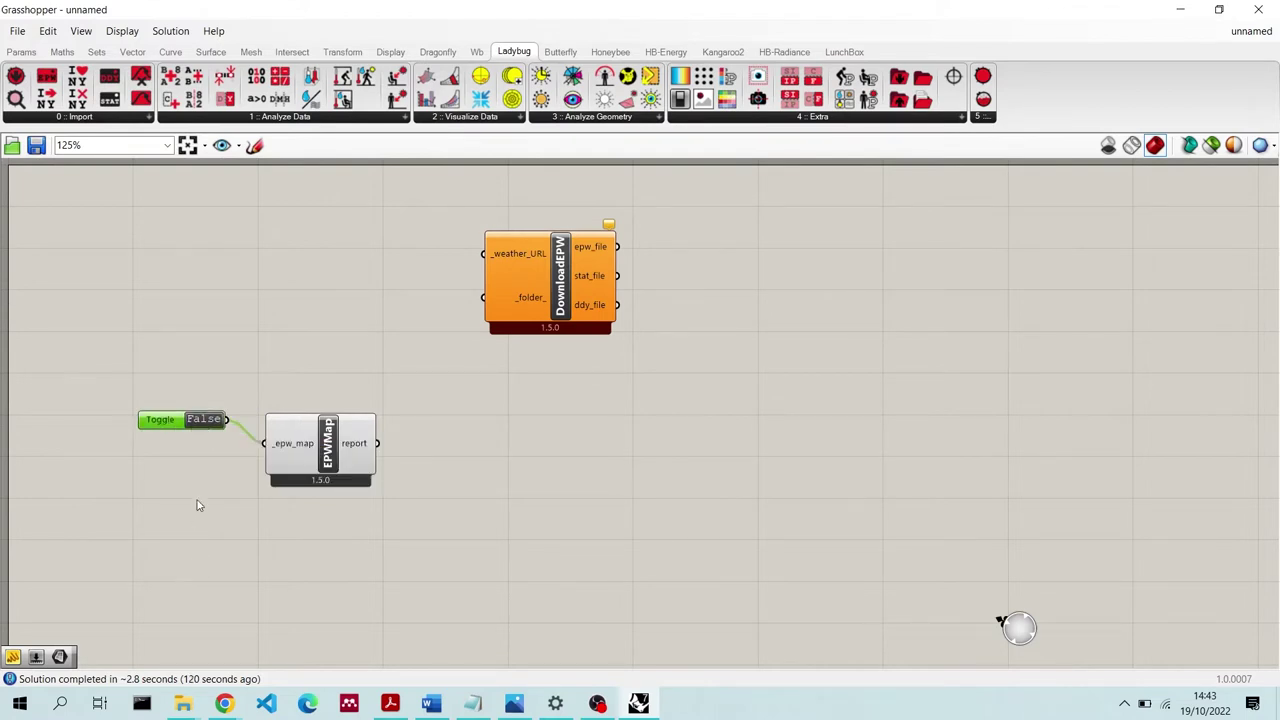
{"action": "double_click", "coordinate": [207, 421]}
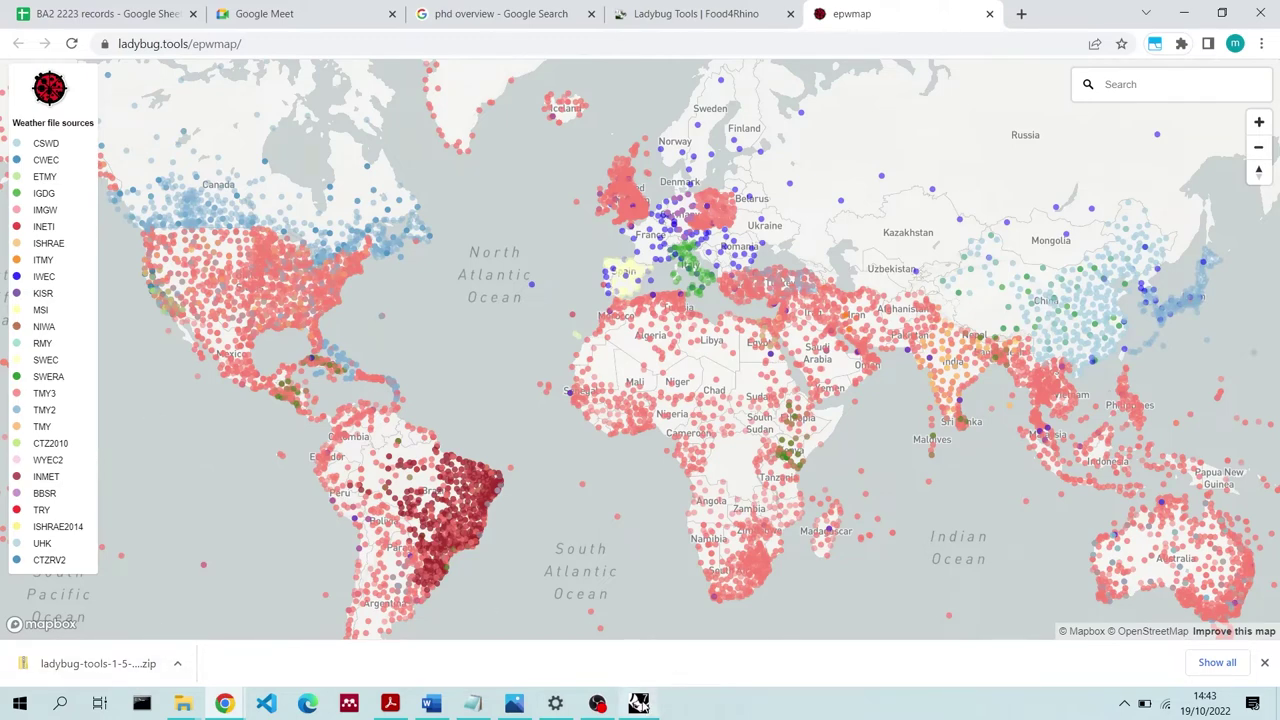
Return to Grasshopper and move the DownloadEPW component slightly down, closer to EPWMap
{"action": "left_click", "coordinate": [638, 703]}
{"action": "left_click", "coordinate": [577, 411]}
{"action": "left_click", "coordinate": [548, 348]}
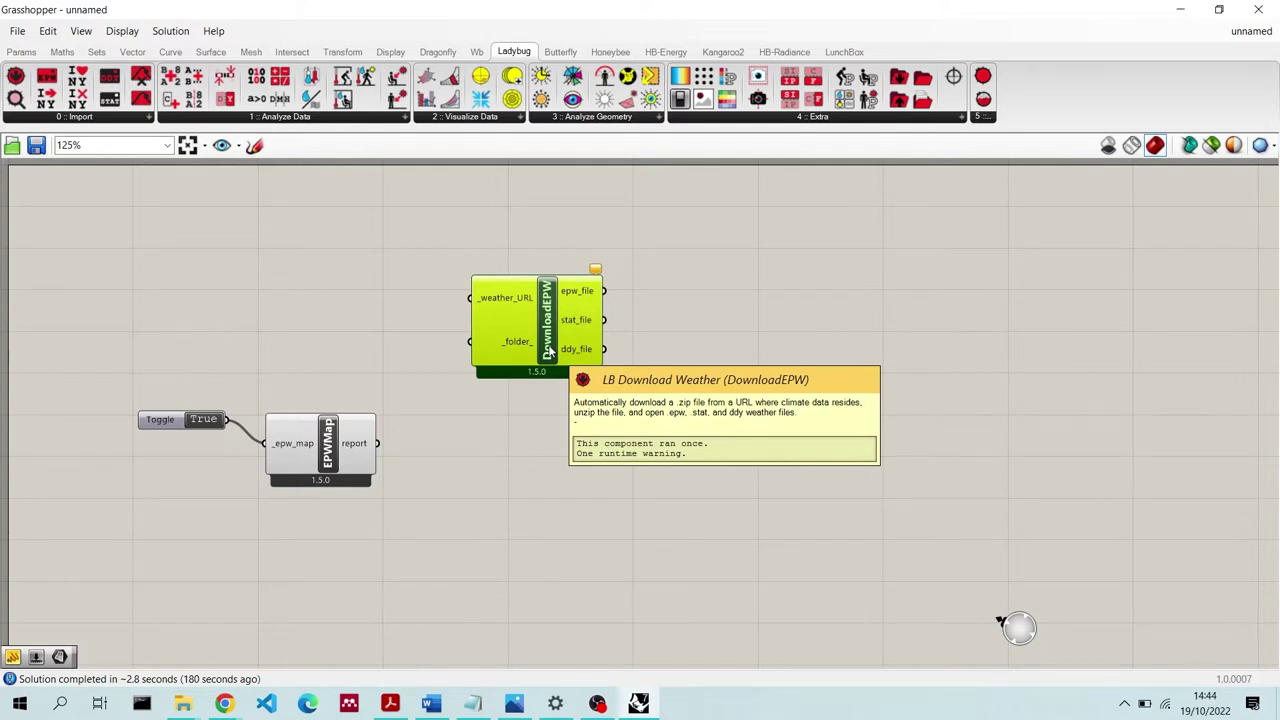
Glance at the epwmap page in Chrome, return to Grasshopper and move the EPWMap component up beside DownloadEPW
{"action": "mouse_move", "coordinate": [224, 703]}
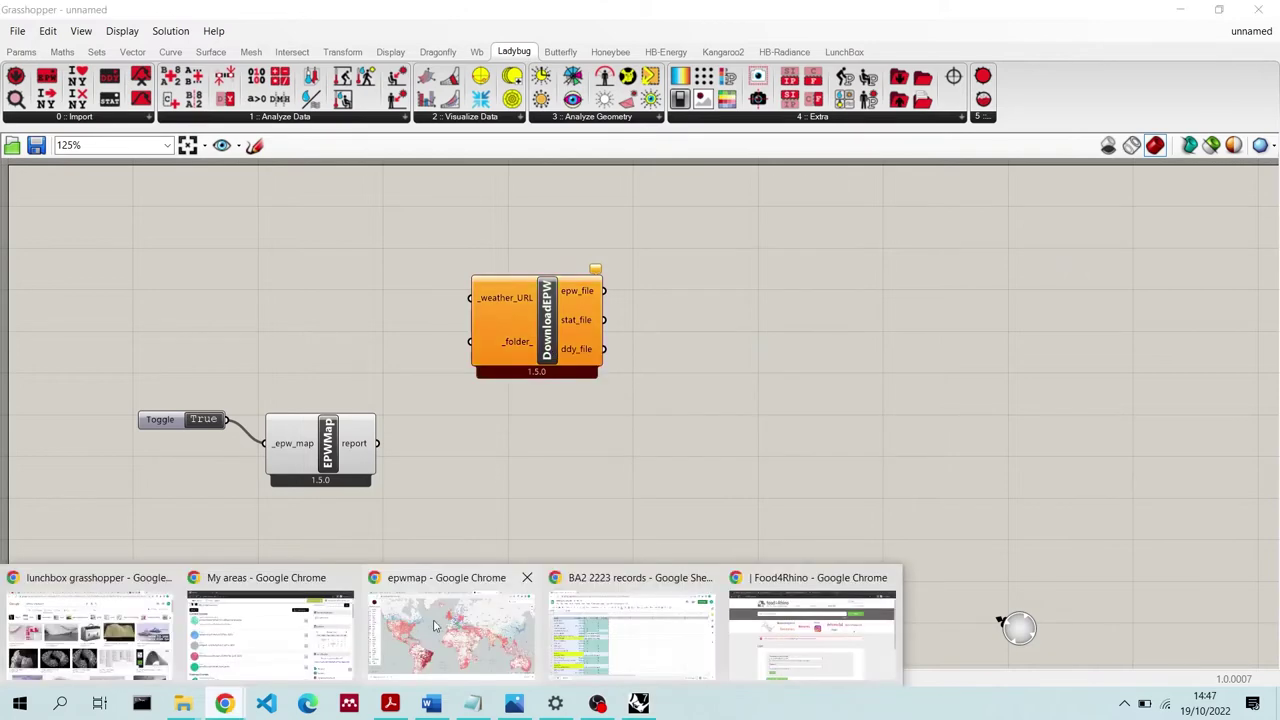
{"action": "left_click", "coordinate": [484, 627]}
{"action": "scroll", "coordinate": [663, 230], "scroll_direction": "up", "scroll_amount": 1}
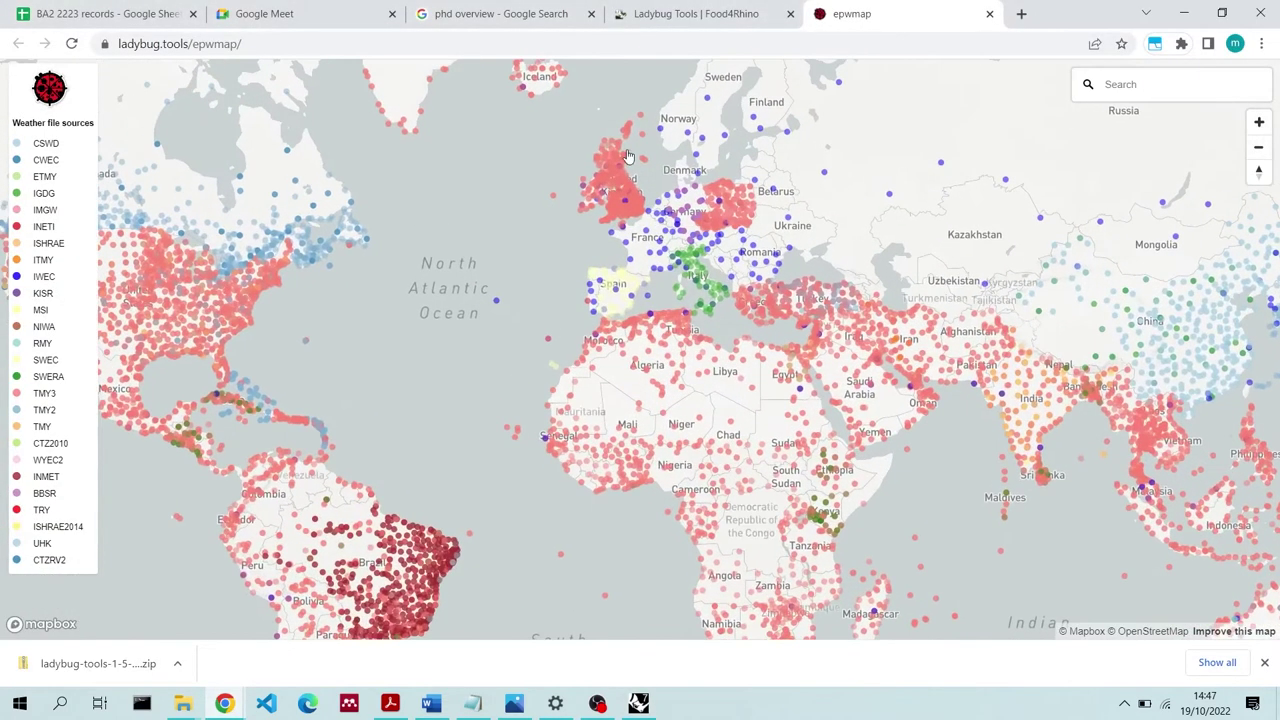
{"action": "left_click", "coordinate": [638, 703]}
{"action": "left_click", "coordinate": [320, 385]}
{"action": "mouse_move", "coordinate": [320, 345]}
{"action": "left_mouse_down"}
{"action": "mouse_move", "coordinate": [283, 224]}
{"action": "mouse_move", "coordinate": [326, 223]}
{"action": "mouse_move", "coordinate": [311, 264]}
{"action": "mouse_move", "coordinate": [325, 329]}
{"action": "left_mouse_up"}
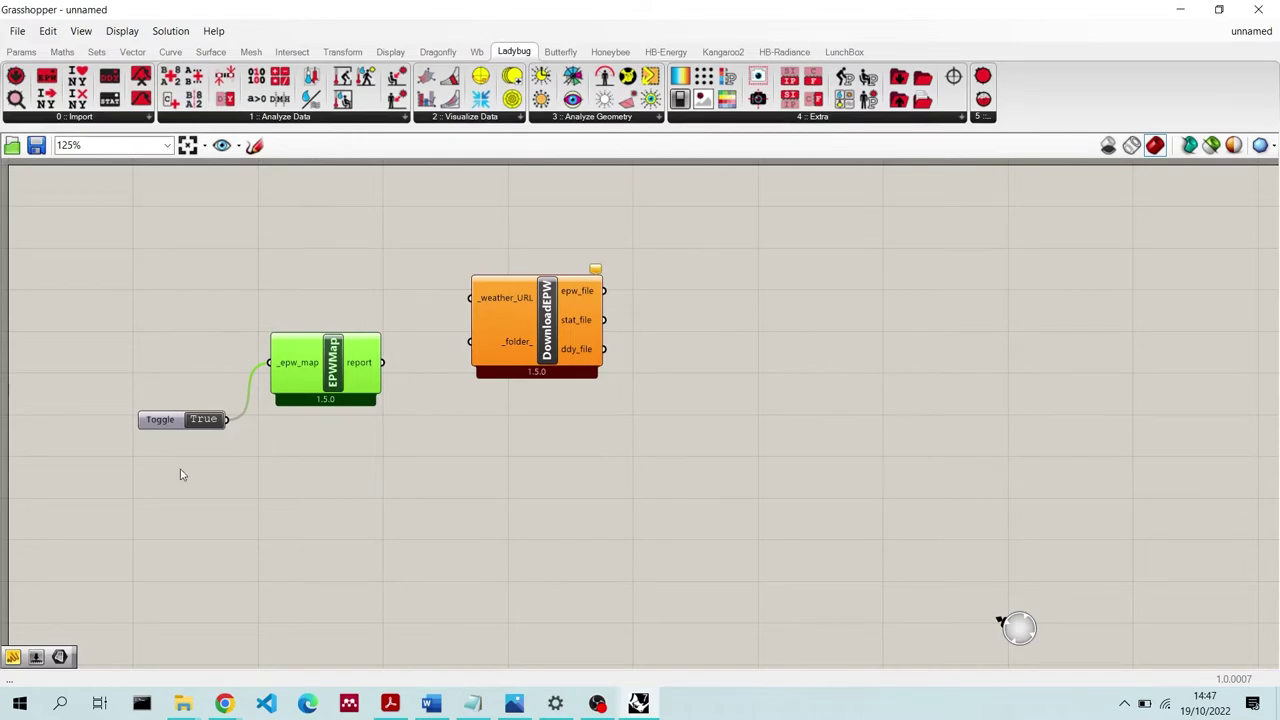
Switch to the epwmap page in Chrome and copy the weather file link of the Manchester Barton station
{"action": "left_click", "coordinate": [224, 703]}
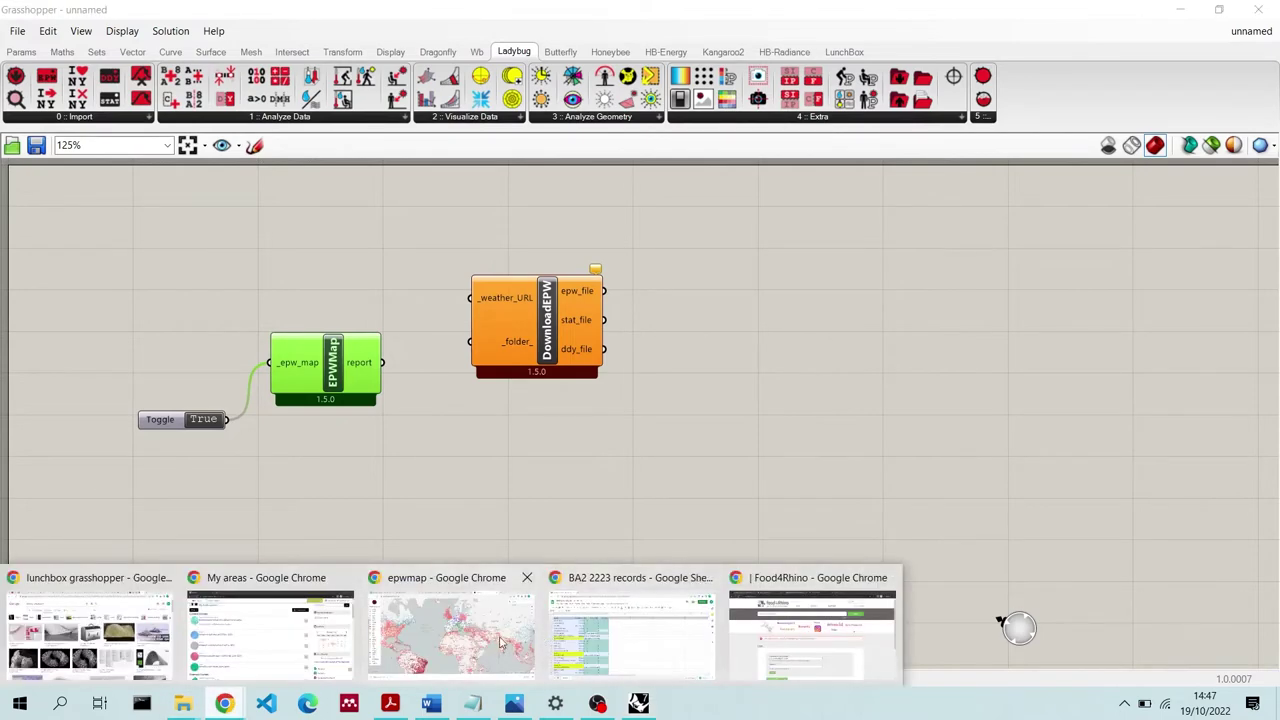
{"action": "left_click", "coordinate": [450, 630]}
{"action": "left_click", "coordinate": [362, 48]}
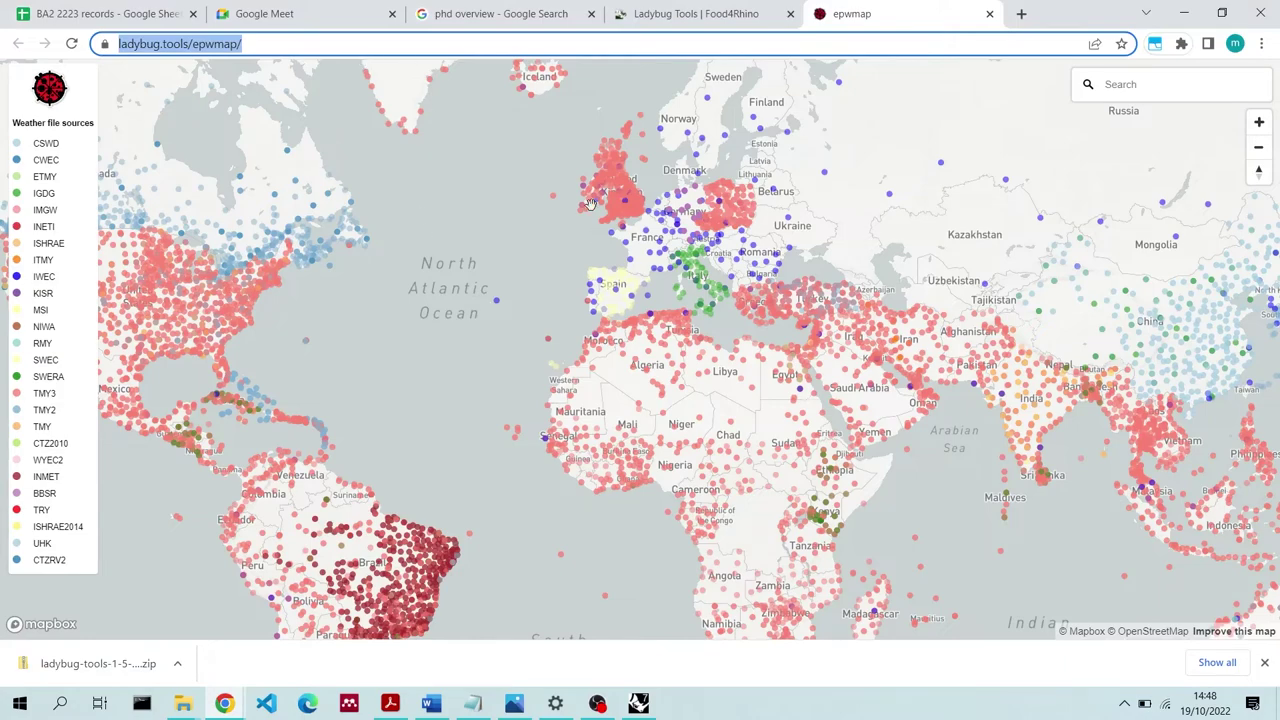
{"action": "scroll", "coordinate": [725, 240], "scroll_direction": "up", "scroll_amount": 2}
{"action": "scroll", "coordinate": [717, 199], "scroll_direction": "up", "scroll_amount": 3}
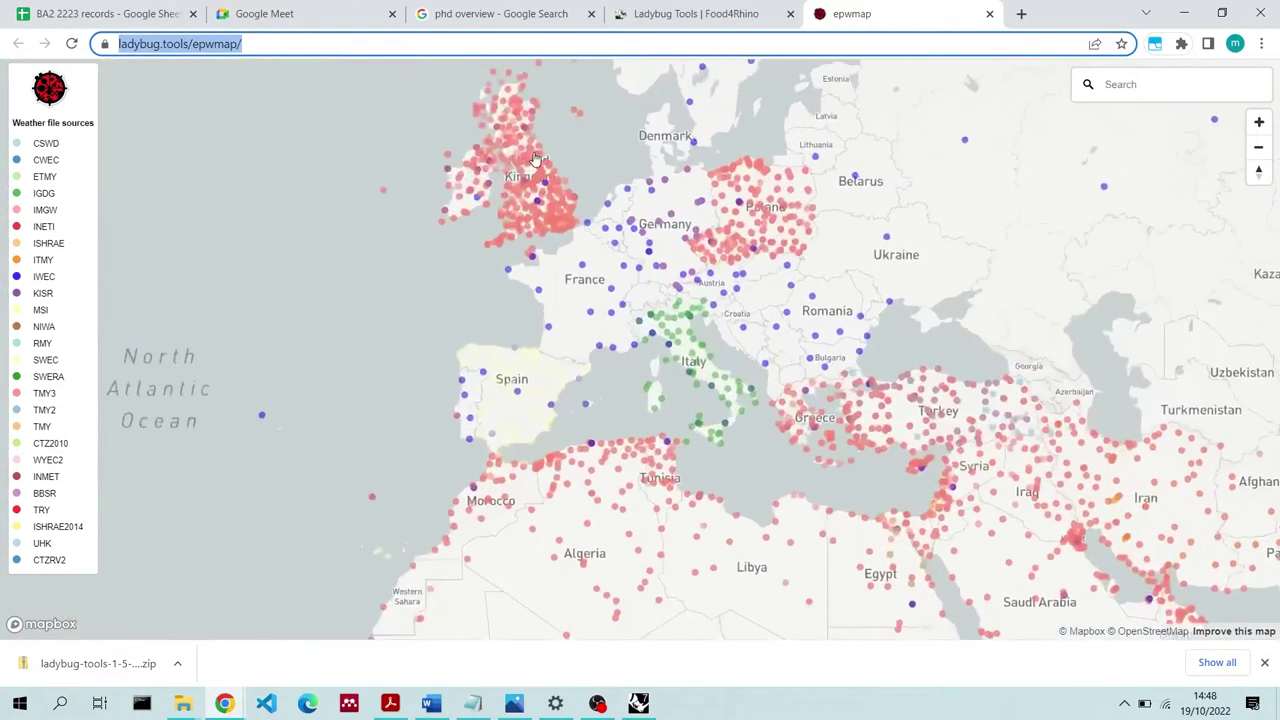
{"action": "scroll", "coordinate": [500, 218], "scroll_direction": "up", "scroll_amount": 3}
{"action": "scroll", "coordinate": [500, 218], "scroll_direction": "up", "scroll_amount": 2}
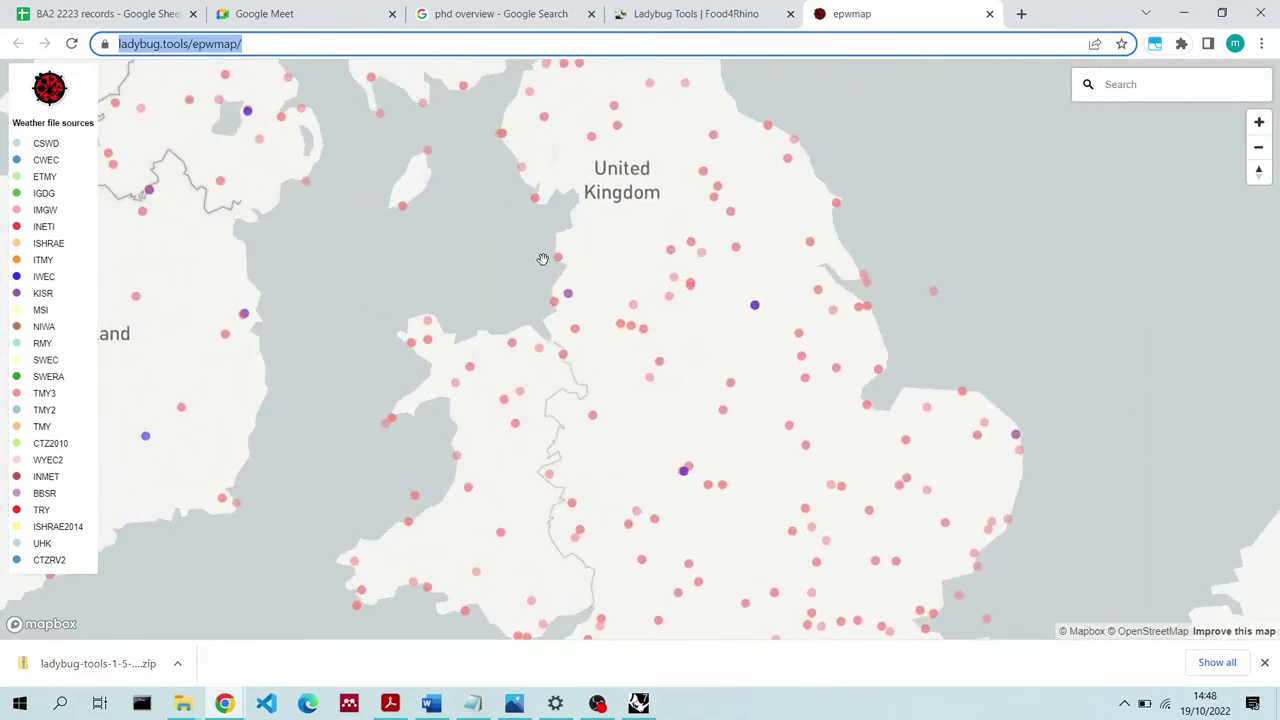
{"action": "scroll", "coordinate": [643, 340], "scroll_direction": "up", "scroll_amount": 2}
{"action": "scroll", "coordinate": [611, 276], "scroll_direction": "up", "scroll_amount": 5}
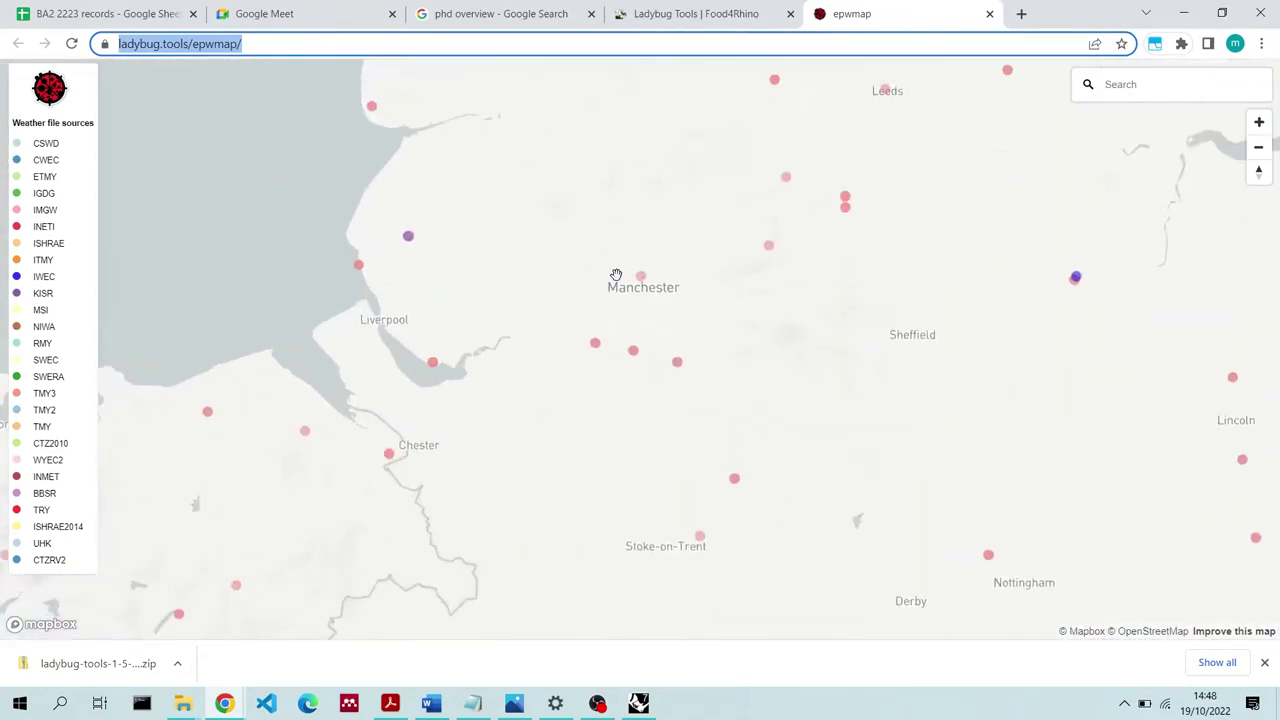
{"action": "left_click", "coordinate": [695, 279]}
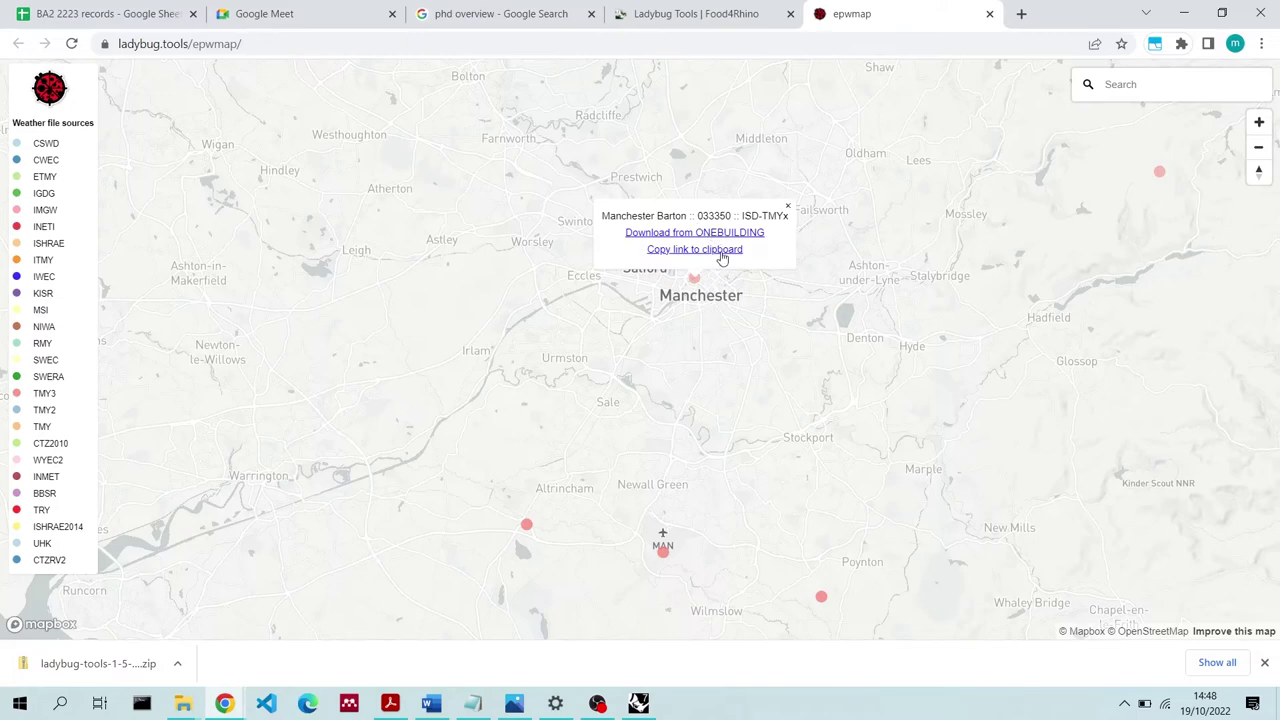
Check the copied Manchester-Barton weather file URL and its .zip ending in a new browser tab, and close the tab
{"action": "left_click", "coordinate": [1021, 14]}
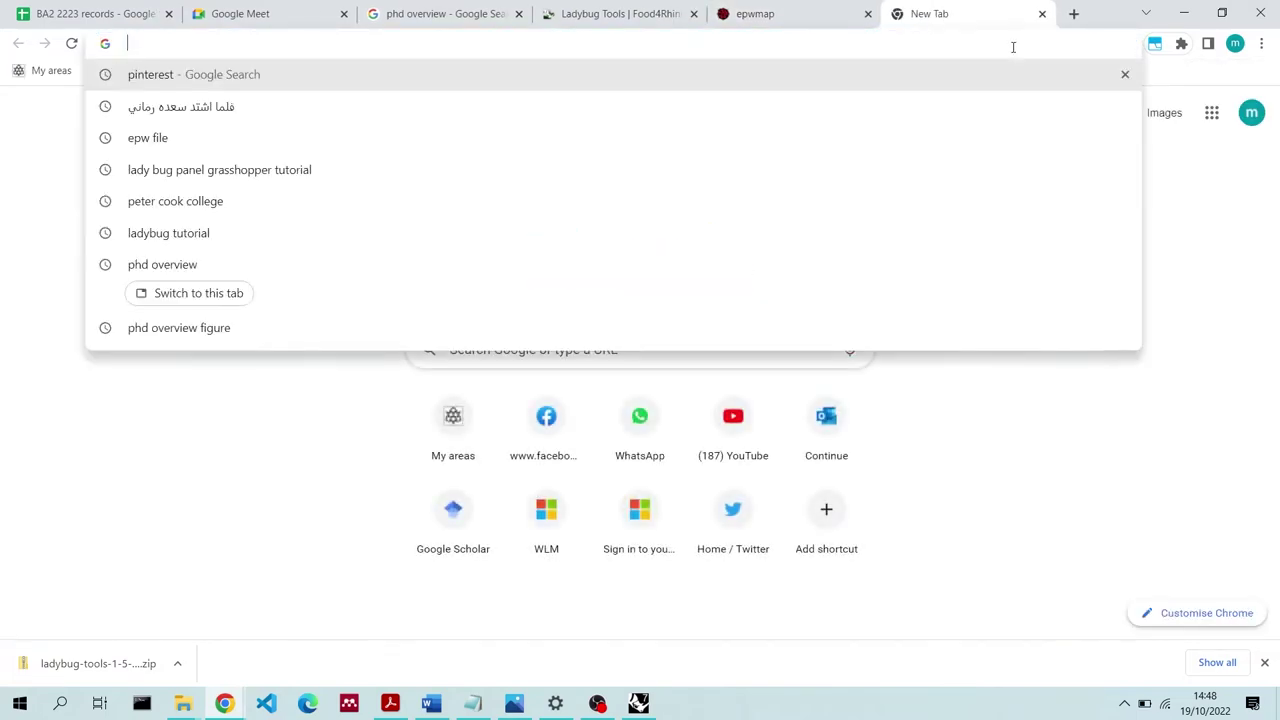
{"action": "type", "text": "http://climate.onebuilding.org/WMO_Region_6_Europe/GBR_United_Kingdom/ENG_England/GBR_ENG_Manchester-Barton.033350_TMYx.zip"}
{"action": "key", "text": "Return"}
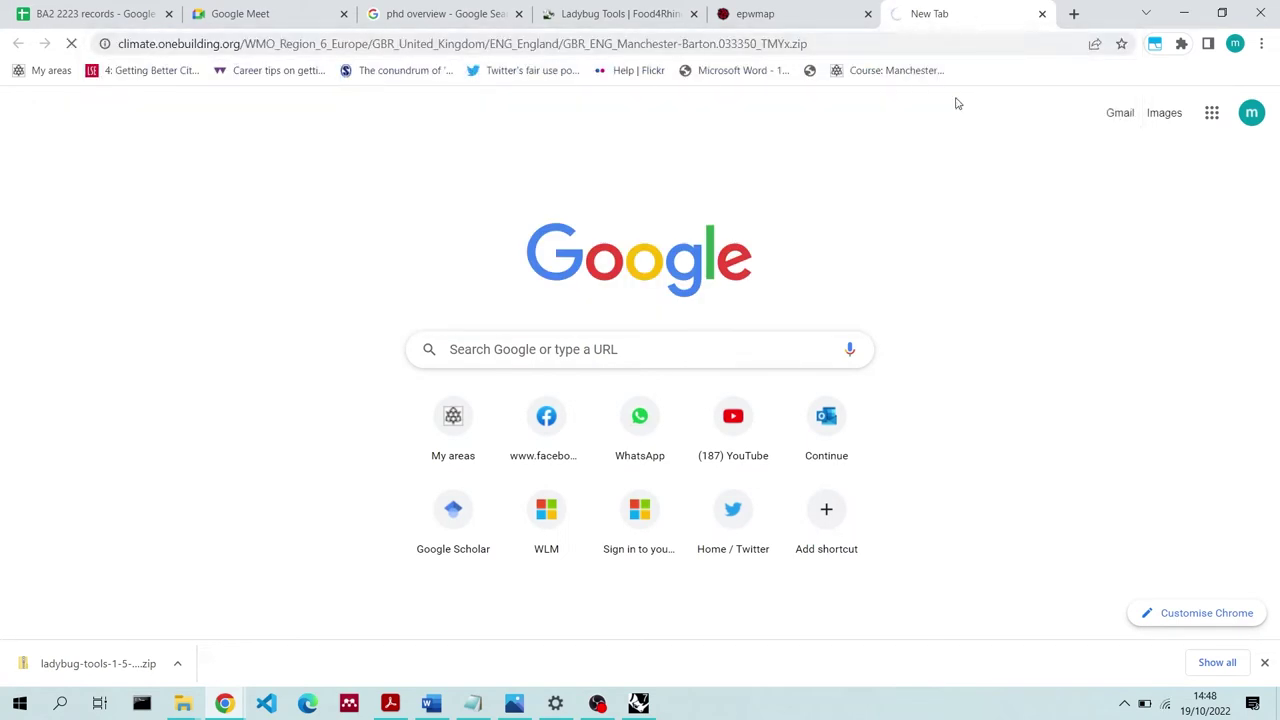
{"action": "left_click", "coordinate": [797, 44]}
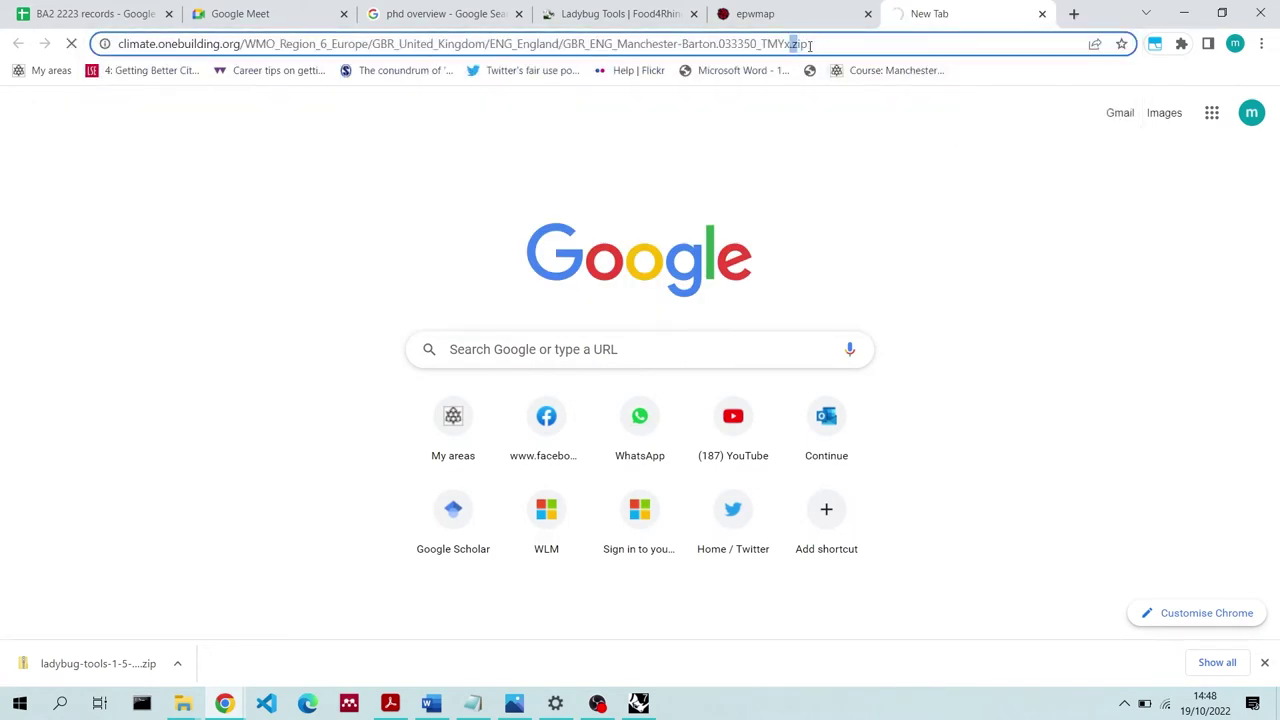
{"action": "left_click", "coordinate": [1040, 14]}
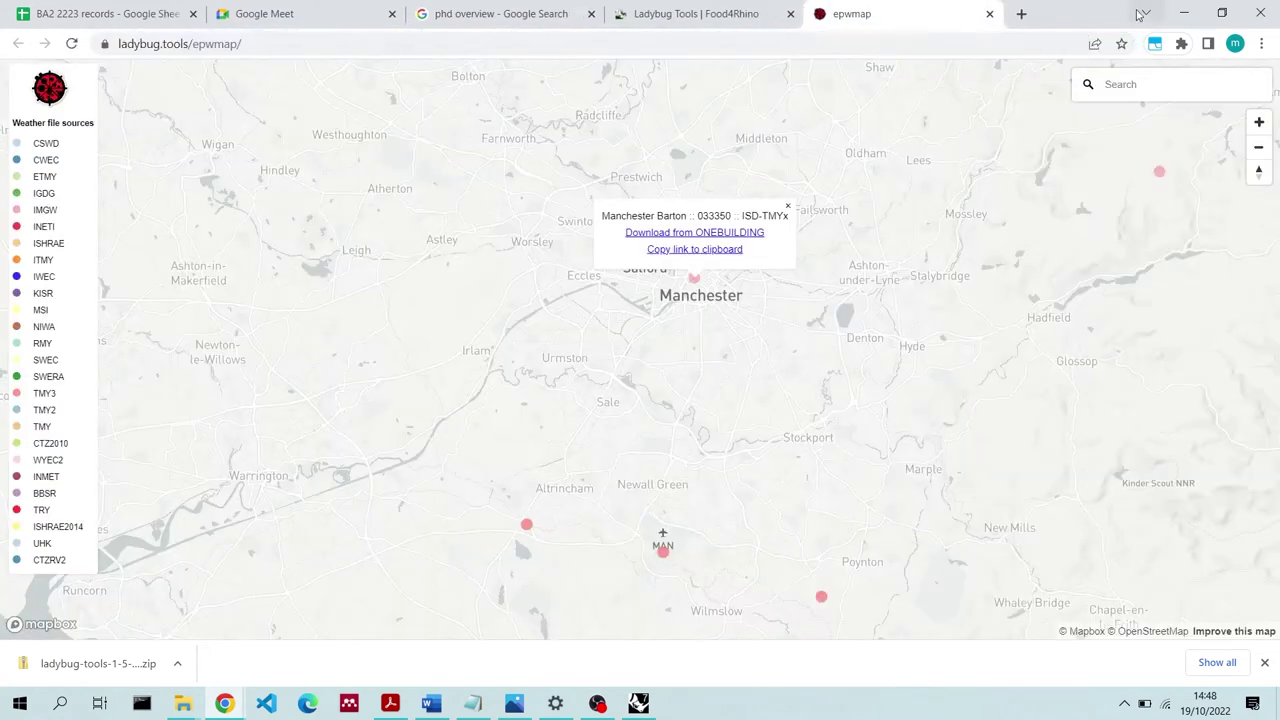
Return to Grasshopper and add a Panel component above EPWMap, to the side of the DownloadEPW inputs
{"action": "left_click", "coordinate": [1183, 13]}
{"action": "double_click", "coordinate": [326, 252]}
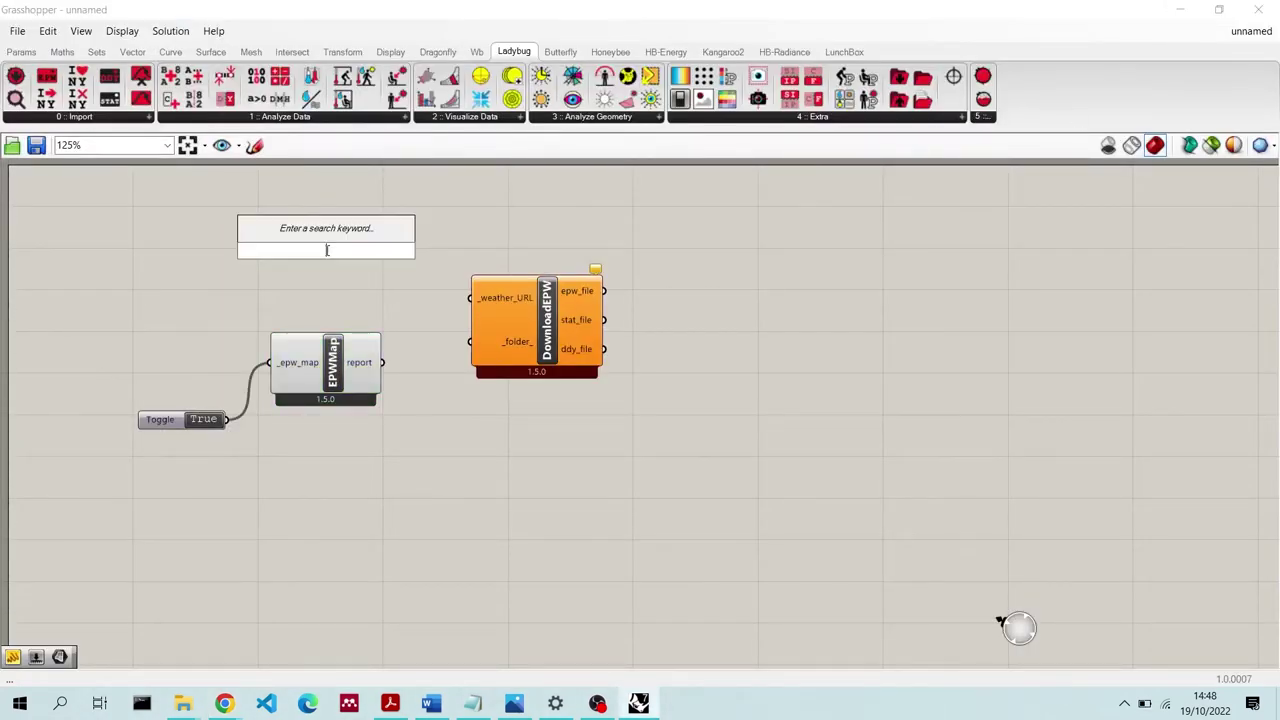
{"action": "type", "text": "pane"}
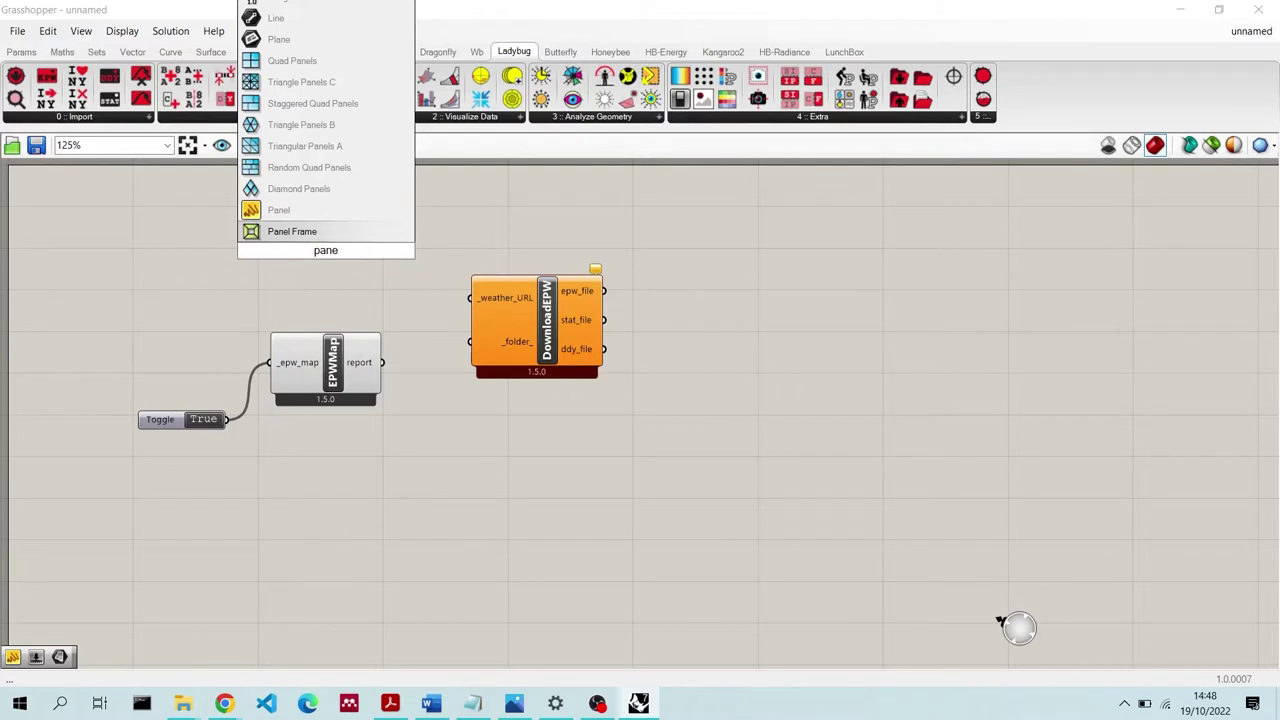
{"action": "key", "text": "Up"}
{"action": "key", "text": "Return"}
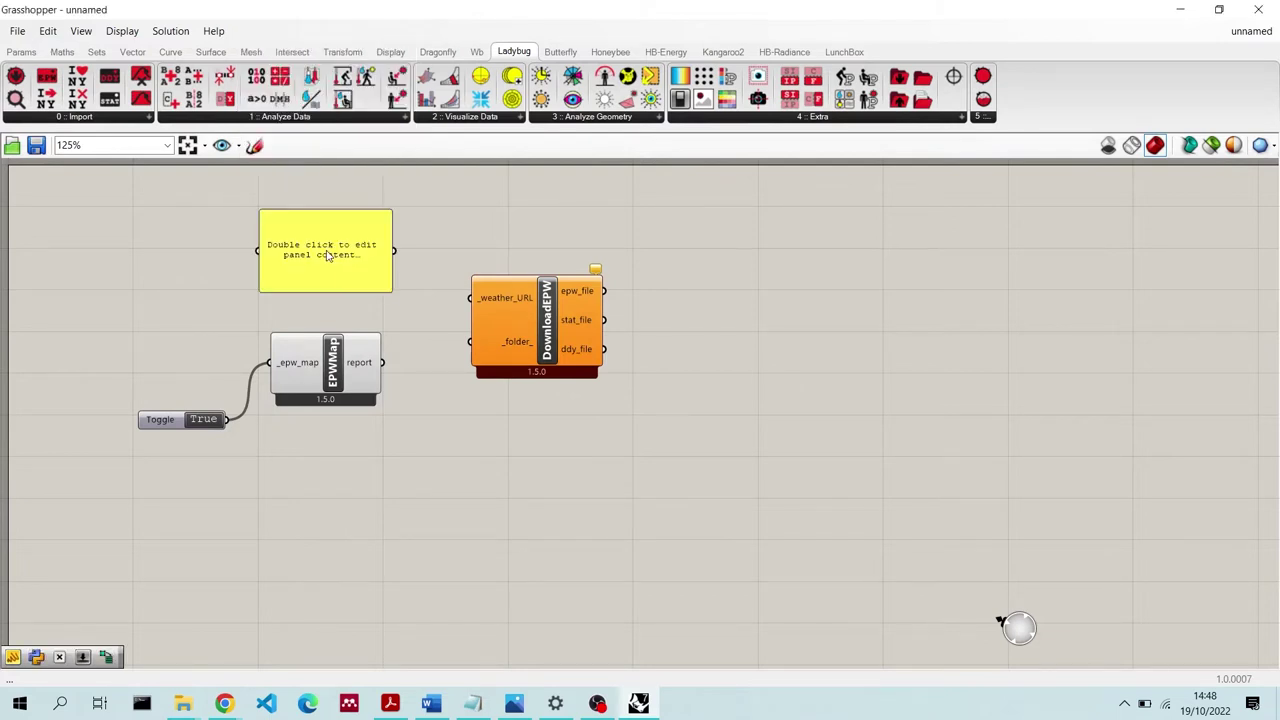
{"action": "double_click", "coordinate": [326, 252]}
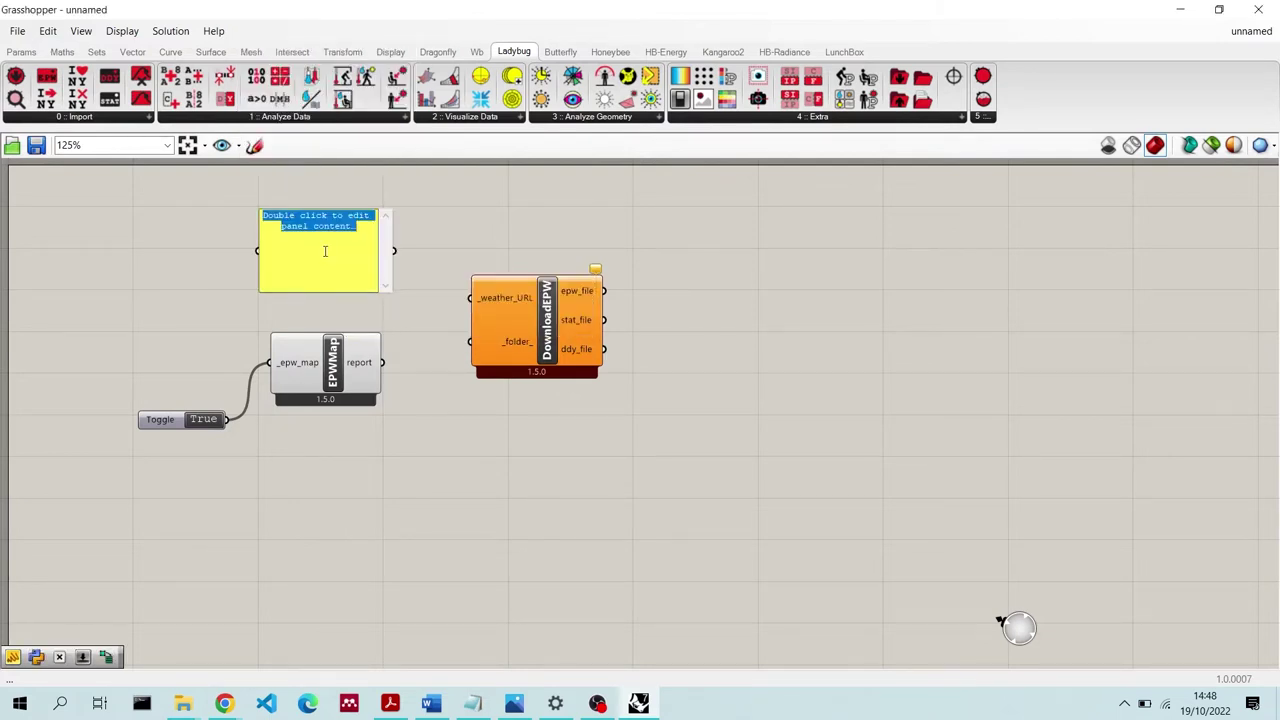
{"action": "type", "text": "http://climate.onebuilding.org/WMO_Region_6_Europe/GBR_United_Kingdom/ENG_England/GBR_ENG_Manchester-Barton.033350_TMYx.zip"}
{"action": "left_click", "coordinate": [485, 232]}
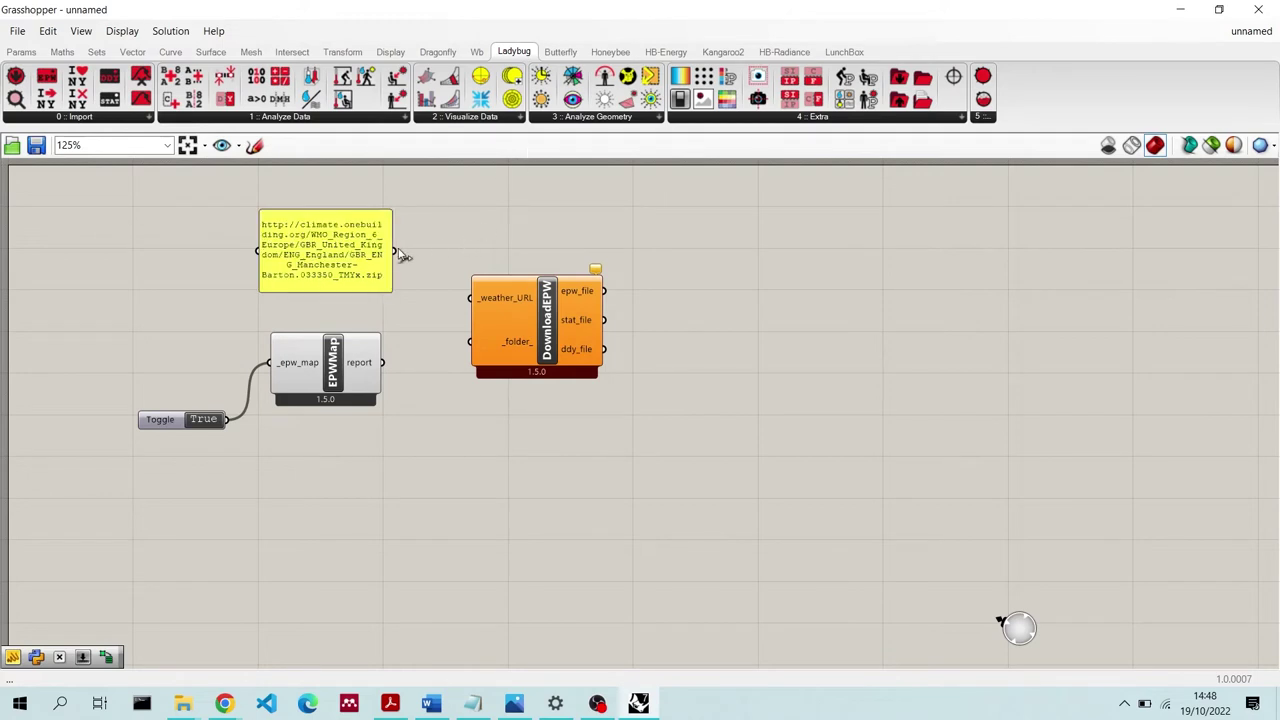
{"action": "left_click_drag", "start_coordinate": [400, 256], "coordinate": [511, 269]}
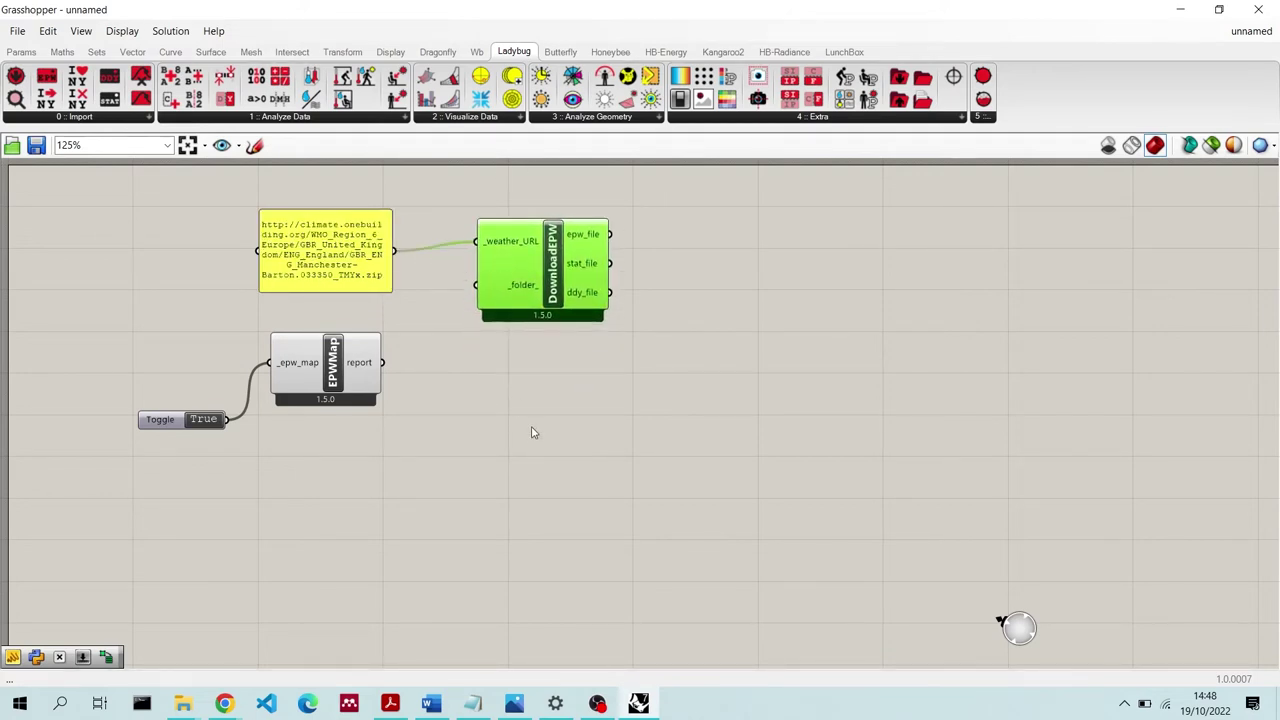
{"action": "left_click", "coordinate": [532, 430]}
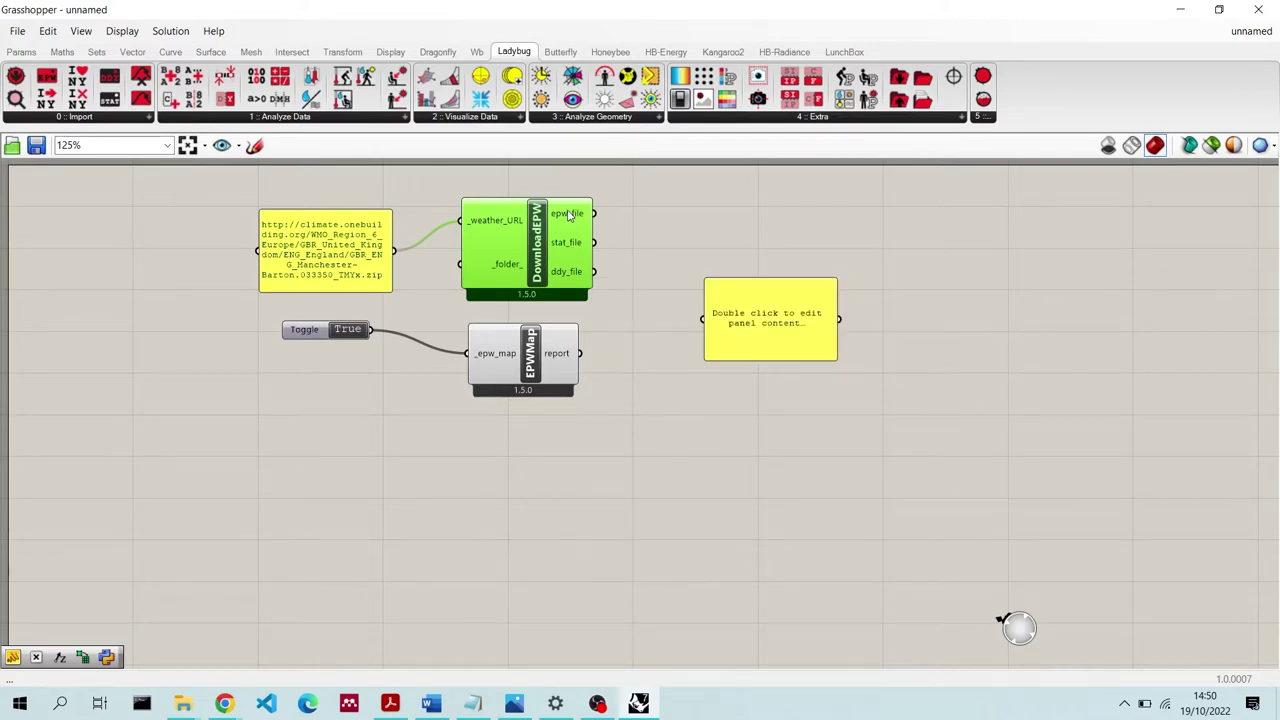
Wire DownloadEPW's epw_file output into the empty panel, enlarge the panel to read the file path, and move it aside
{"action": "left_click_drag", "start_coordinate": [592, 214], "coordinate": [712, 320]}
{"action": "left_click_drag", "start_coordinate": [766, 360], "coordinate": [770, 715]}
{"action": "left_click_drag", "start_coordinate": [825, 563], "coordinate": [1141, 422]}
{"action": "left_click", "coordinate": [812, 445]}
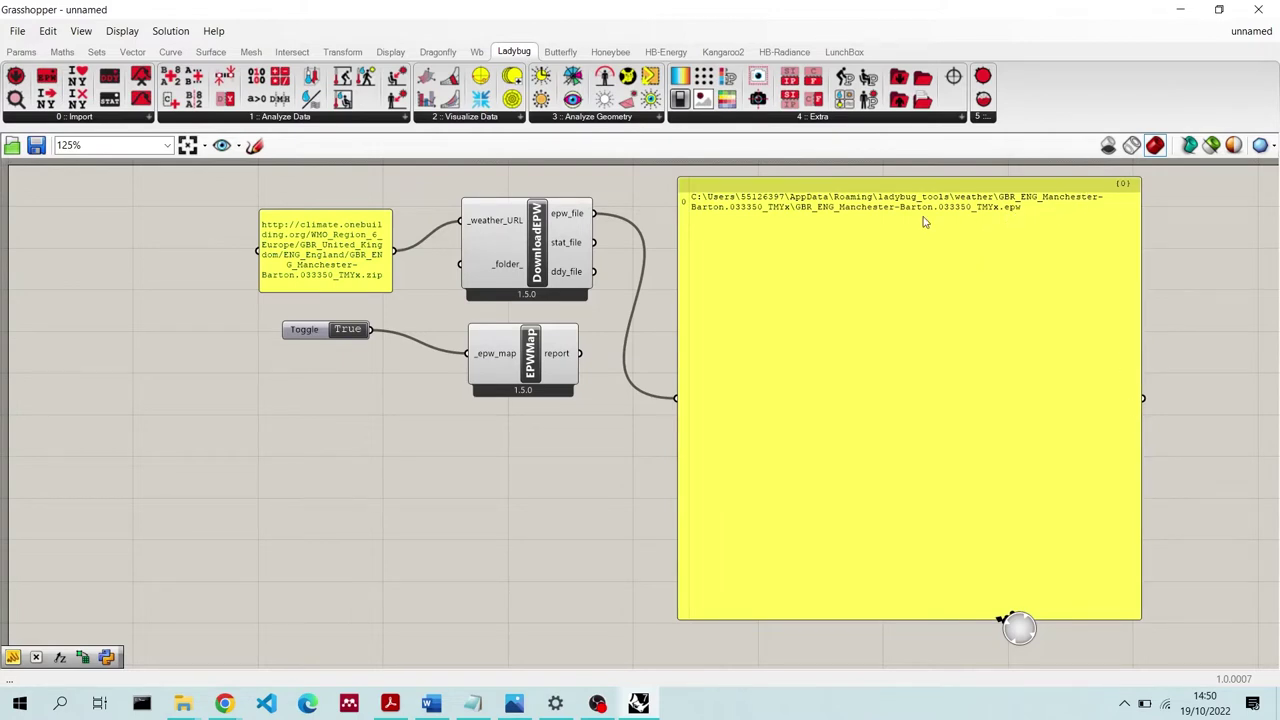
{"action": "left_click_drag", "start_coordinate": [700, 318], "coordinate": [837, 332]}
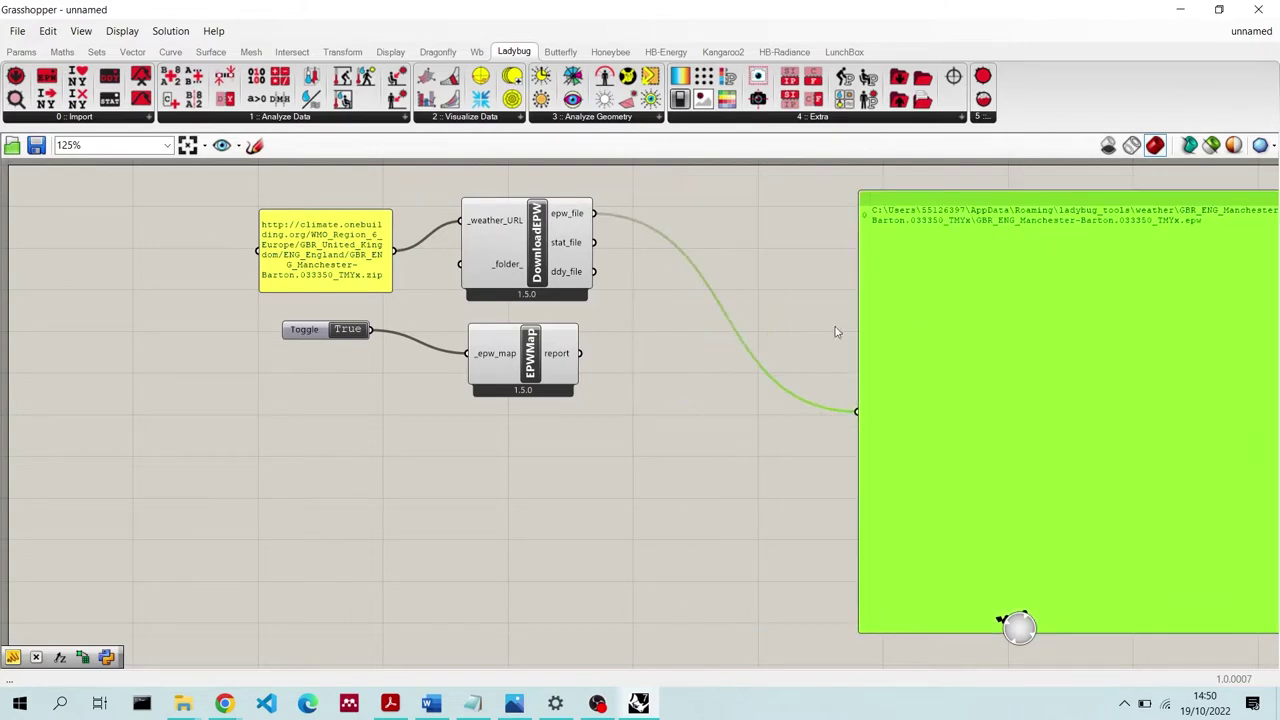
Add an LB Import EPW component beside DownloadEPW and wire the epw_file output to its _epw_file input
{"action": "left_click", "coordinate": [51, 118]}
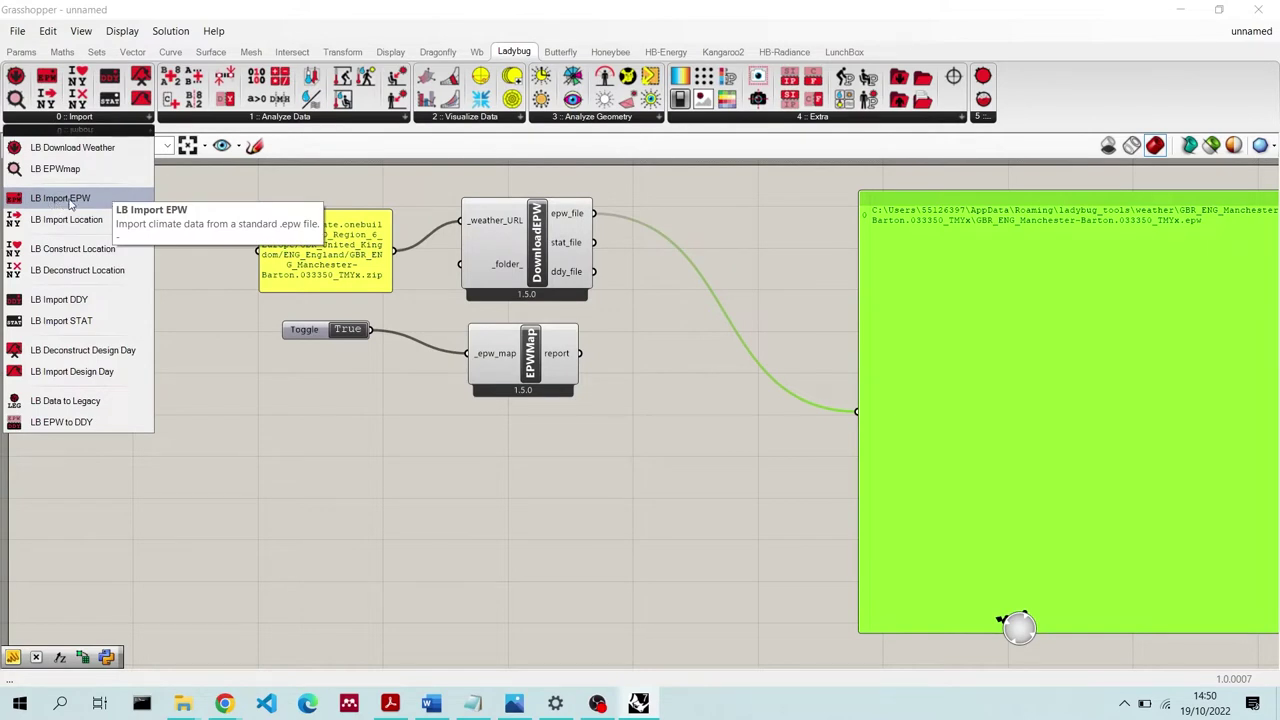
{"action": "left_click_drag", "start_coordinate": [74, 206], "coordinate": [134, 316]}
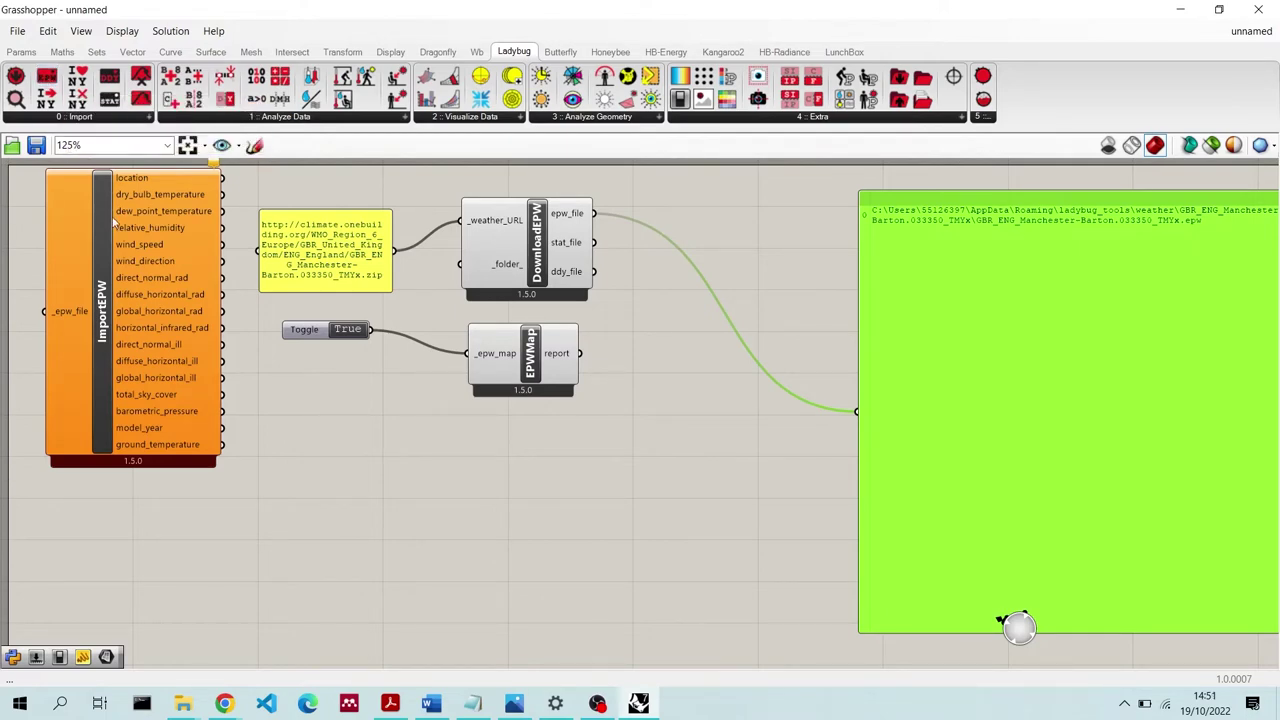
{"action": "left_click_drag", "start_coordinate": [110, 200], "coordinate": [310, 267]}
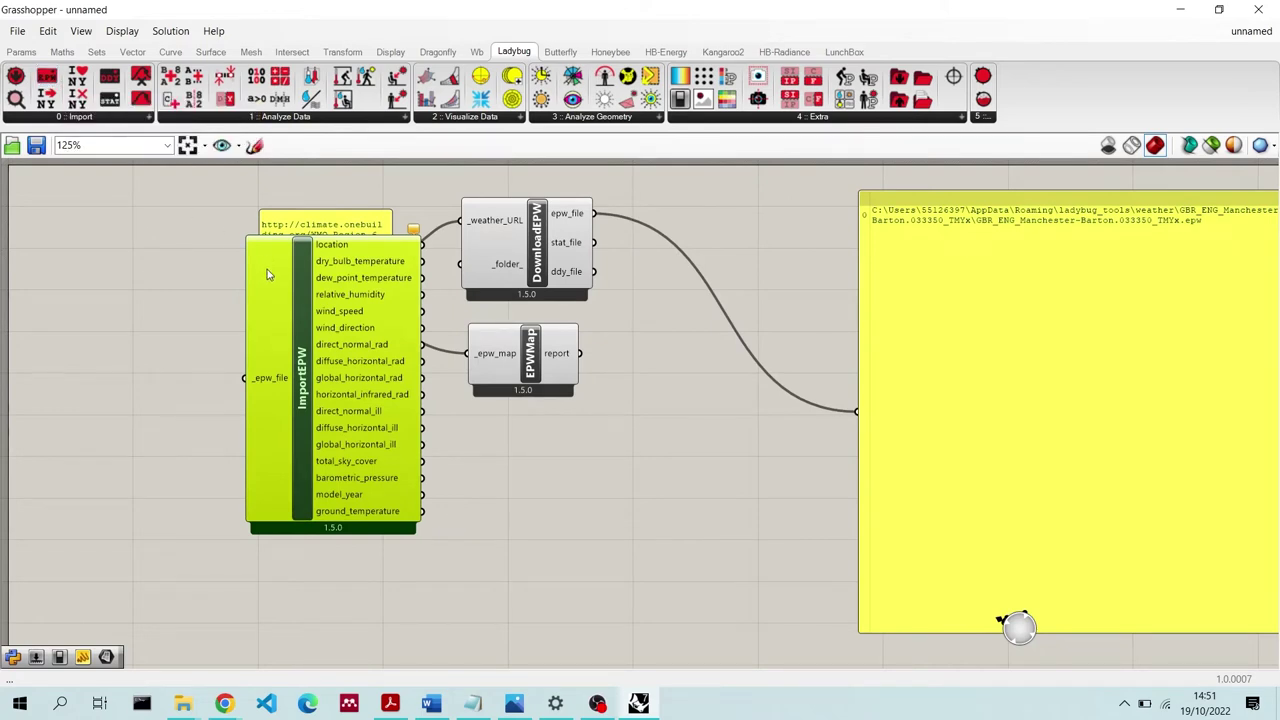
{"action": "left_click_drag", "start_coordinate": [284, 331], "coordinate": [680, 233]}
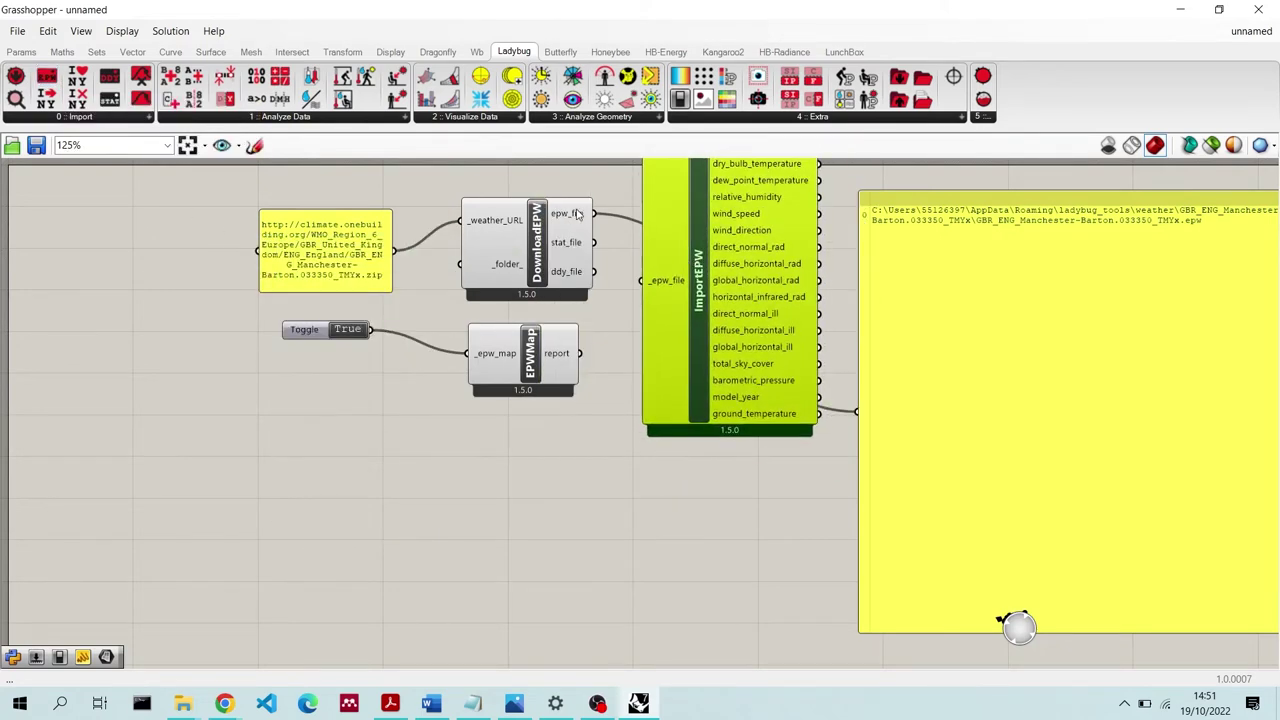
{"action": "left_click_drag", "start_coordinate": [593, 214], "coordinate": [645, 281]}
Delete the large panel holding the file path and move ImportEPW down so its whole output list fits the canvas
{"action": "left_click", "coordinate": [1023, 350]}
{"action": "key", "text": "Delete"}
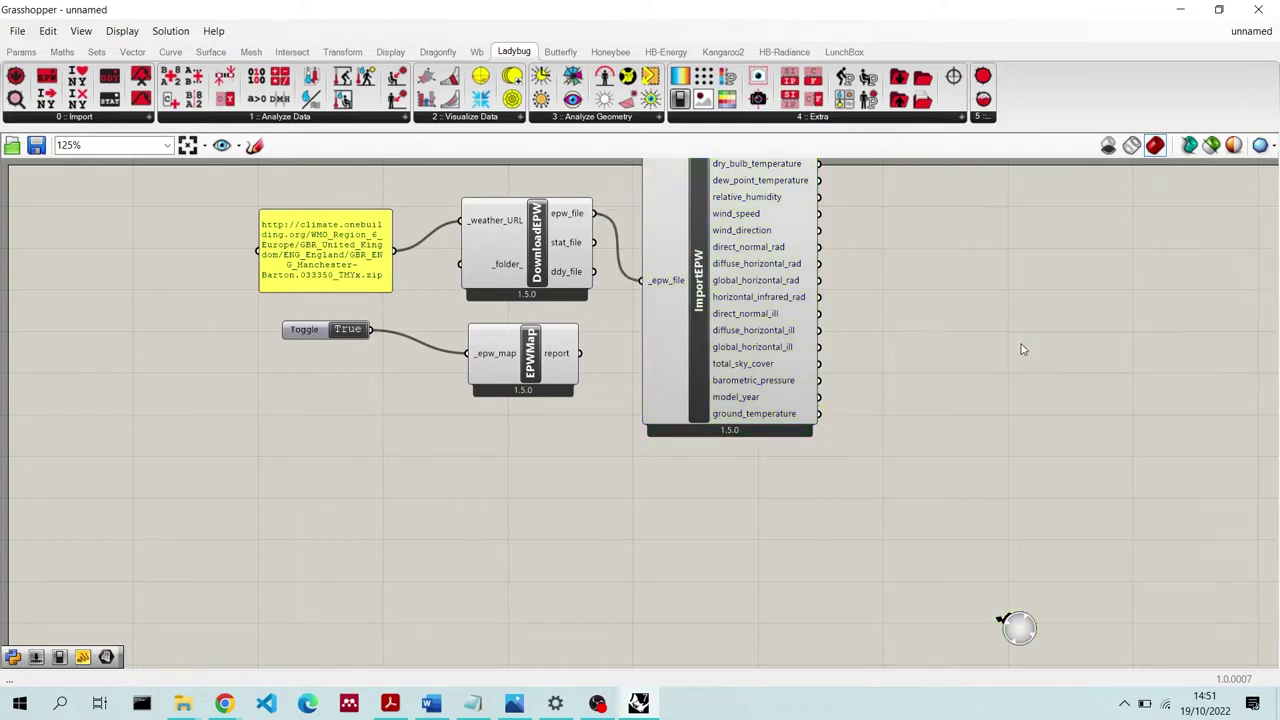
{"action": "left_click_drag", "start_coordinate": [758, 366], "coordinate": [768, 430]}
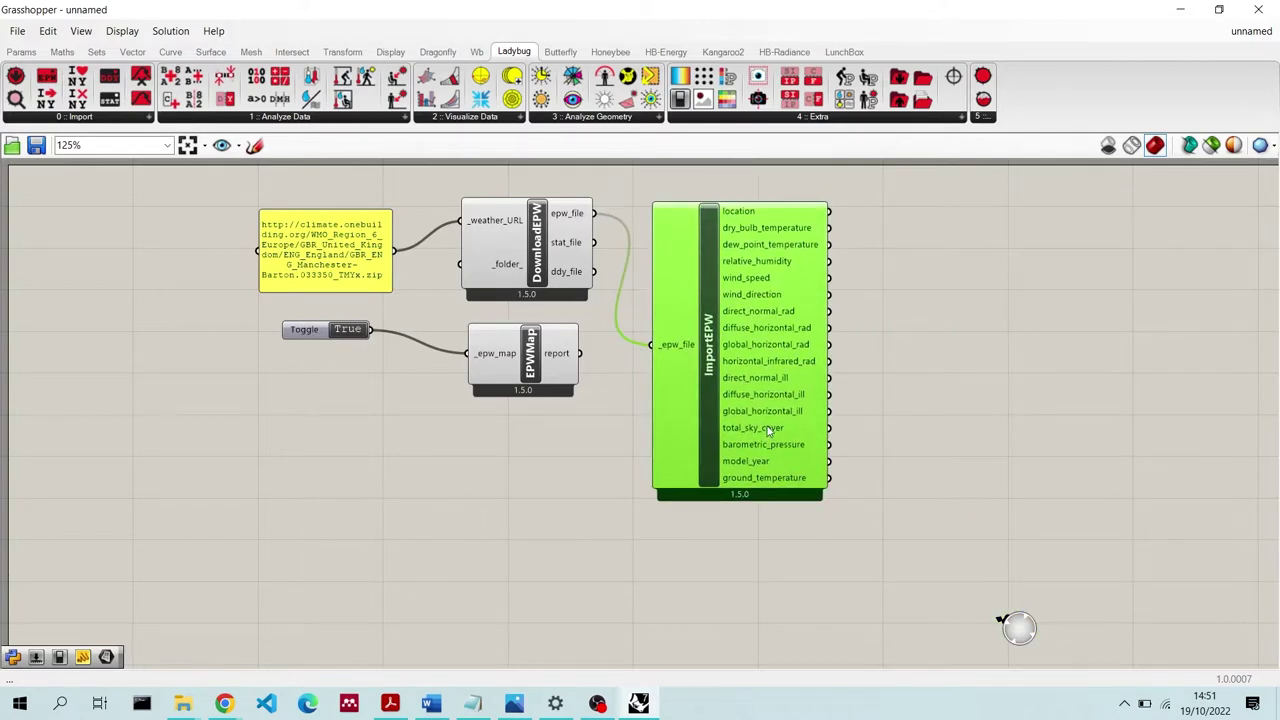
Add a Panel beside ImportEPW and wire the location output into it
{"action": "double_click", "coordinate": [925, 235]}
{"action": "type", "text": "p"}
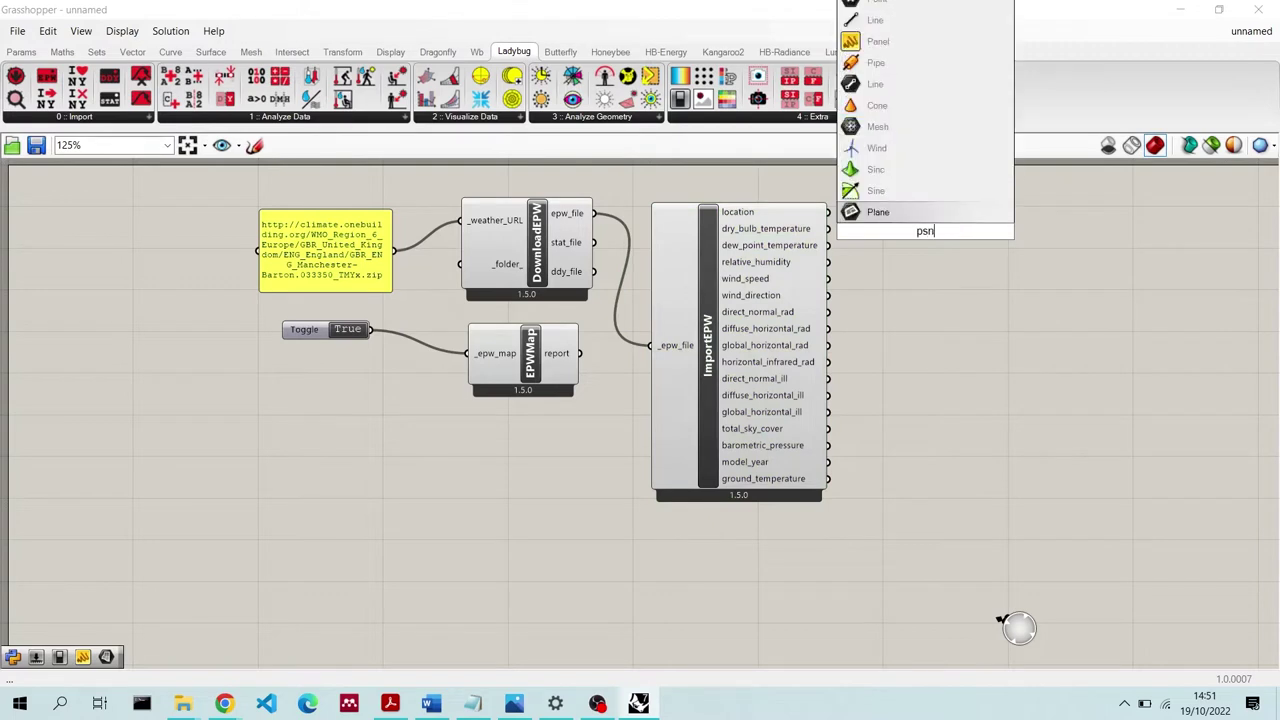
{"action": "key", "text": "BackSpace"}
{"action": "type", "text": "panel"}
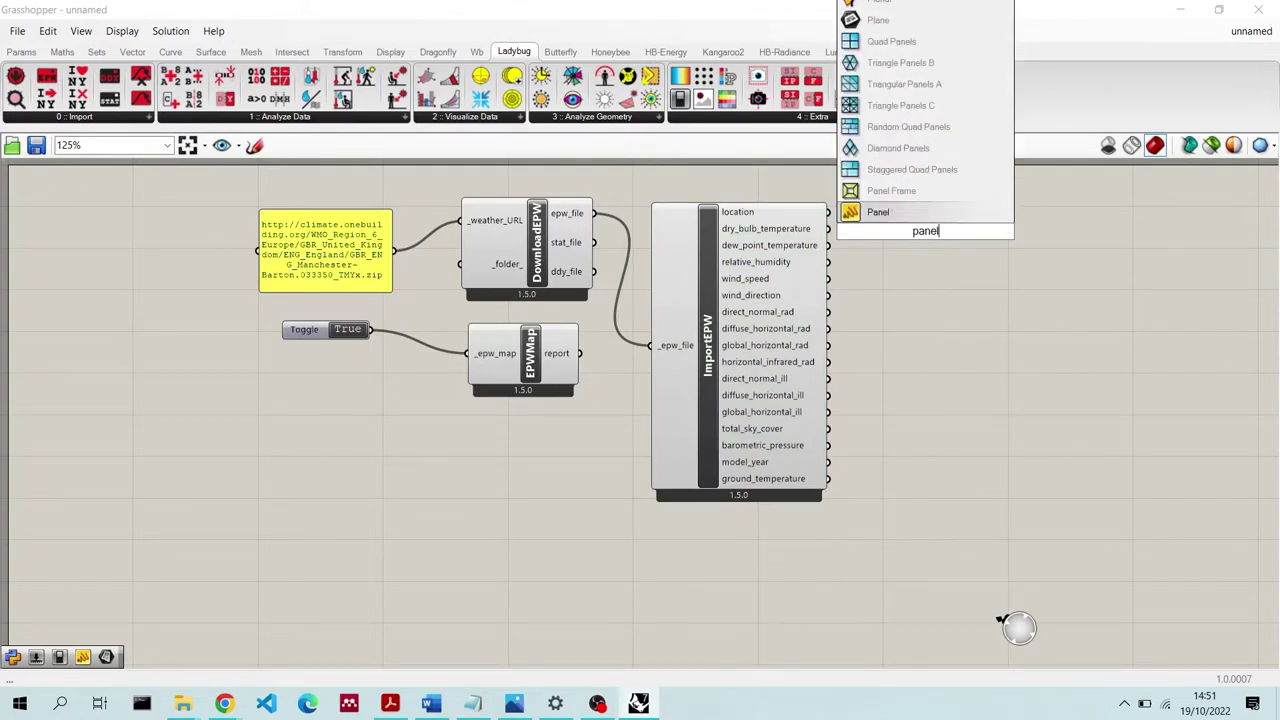
{"action": "key", "text": "Return"}
{"action": "left_click_drag", "start_coordinate": [878, 216], "coordinate": [898, 230]}
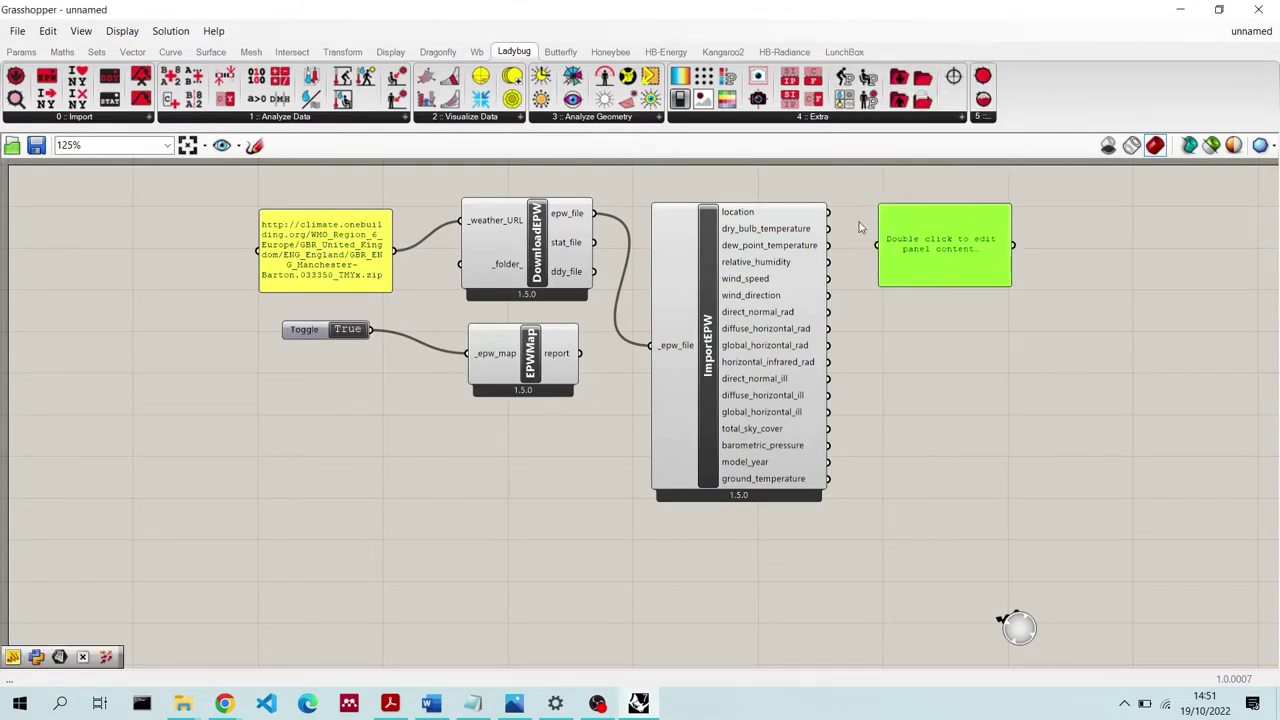
{"action": "left_click_drag", "start_coordinate": [828, 212], "coordinate": [878, 245]}
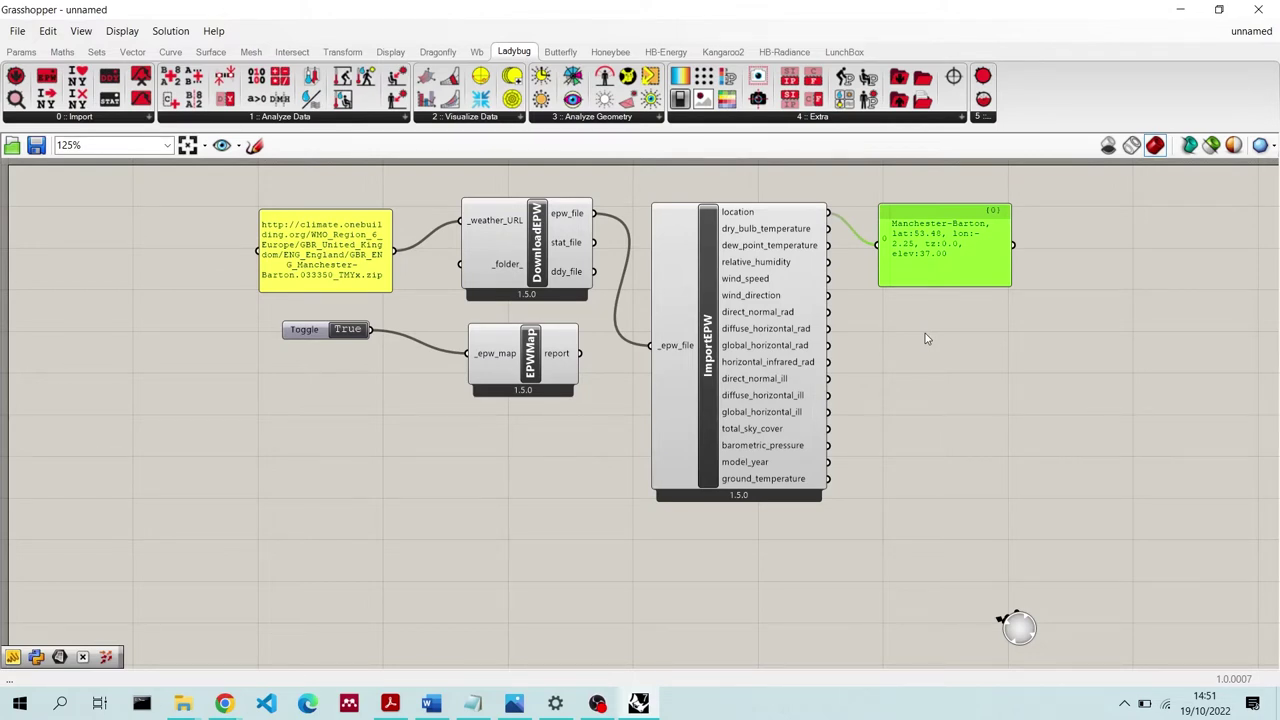
Move the URL panel, toggle, DownloadEPW and EPWMap together slightly down and away from ImportEPW
{"action": "left_click_drag", "start_coordinate": [598, 452], "coordinate": [250, 192]}
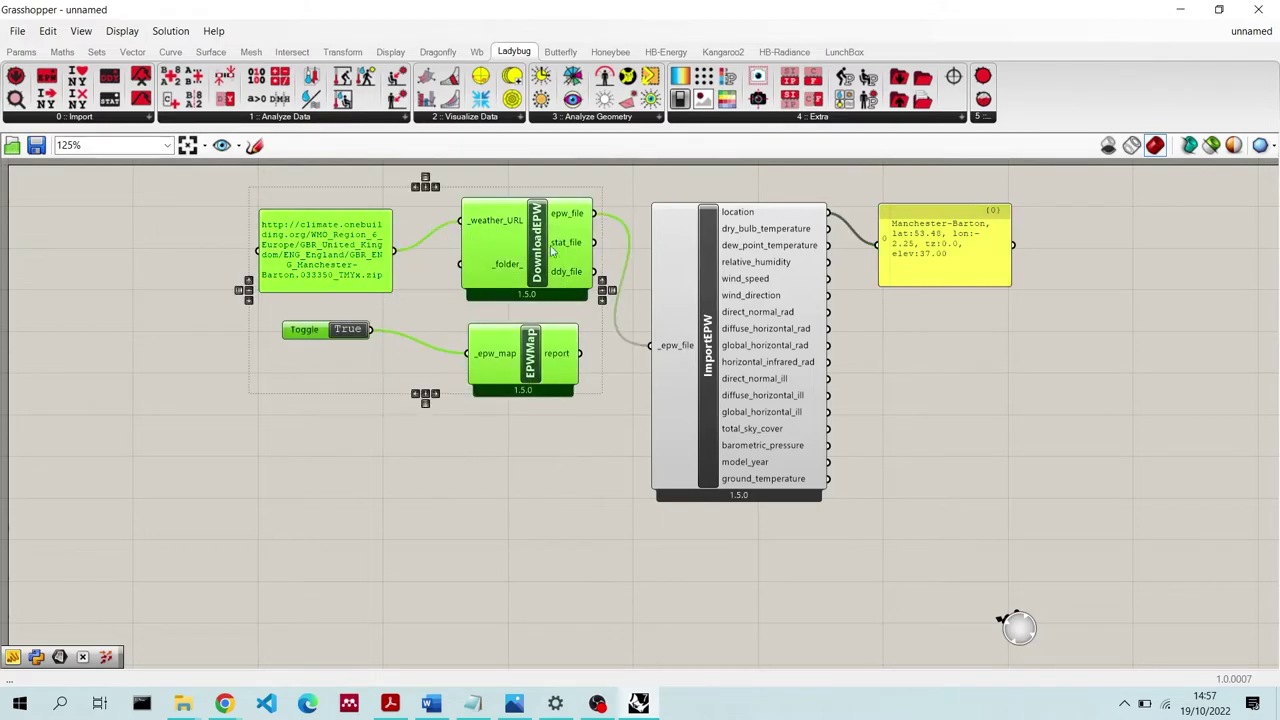
{"action": "left_click_drag", "start_coordinate": [551, 252], "coordinate": [515, 288]}
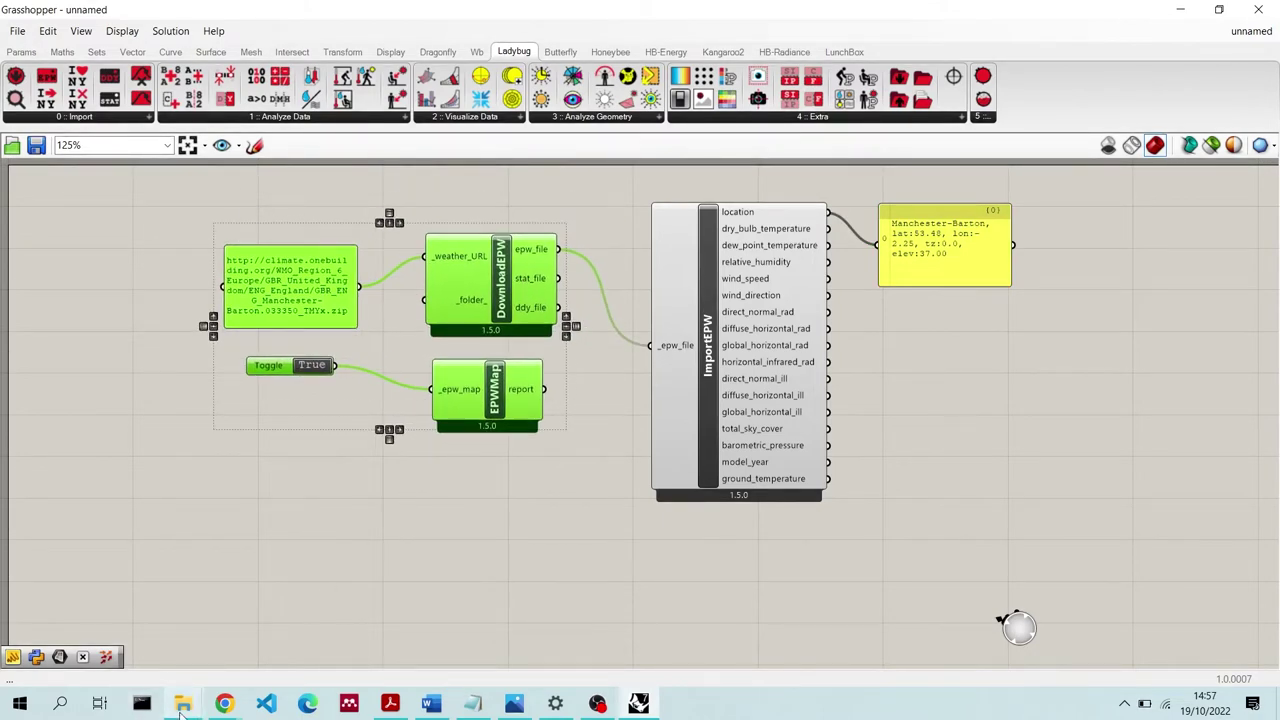
Switch to the ladybug-tools-1-5-0 folder in File Explorer and point out the uninstaller.gh file
{"action": "mouse_move", "coordinate": [183, 706]}
{"action": "left_click", "coordinate": [430, 654]}
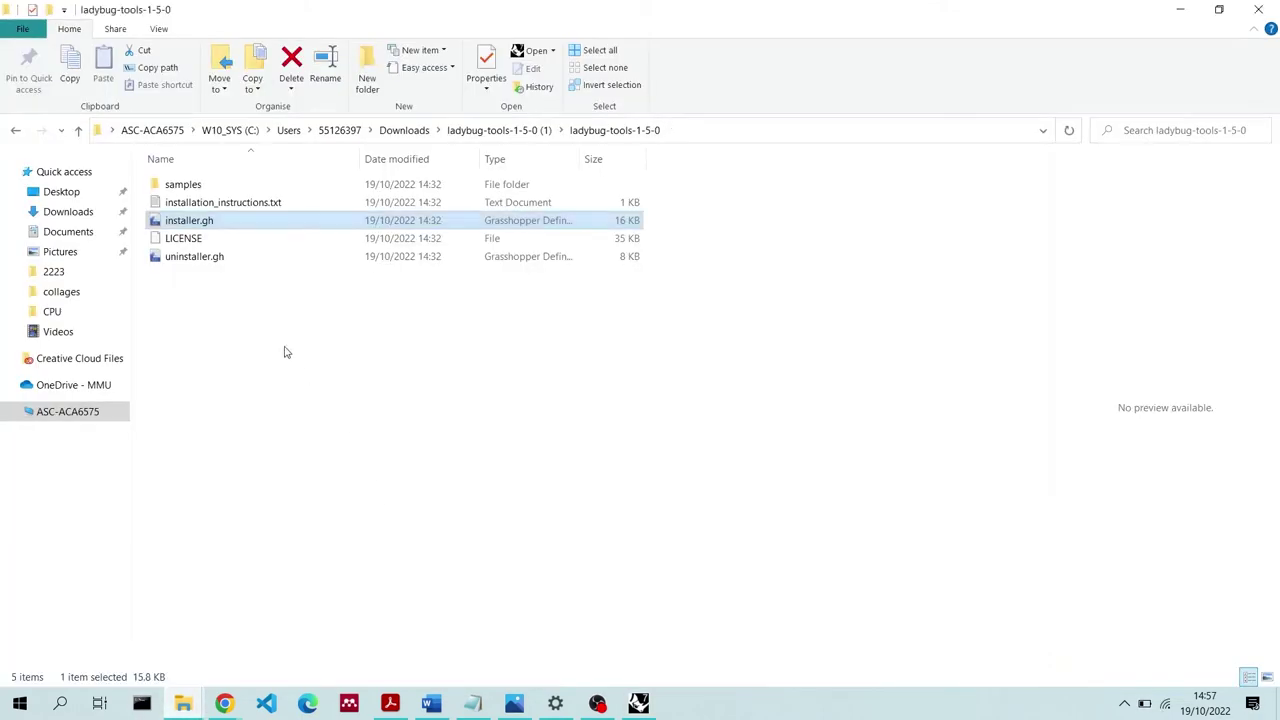
{"action": "left_click", "coordinate": [212, 264]}
{"action": "left_click", "coordinate": [183, 258]}
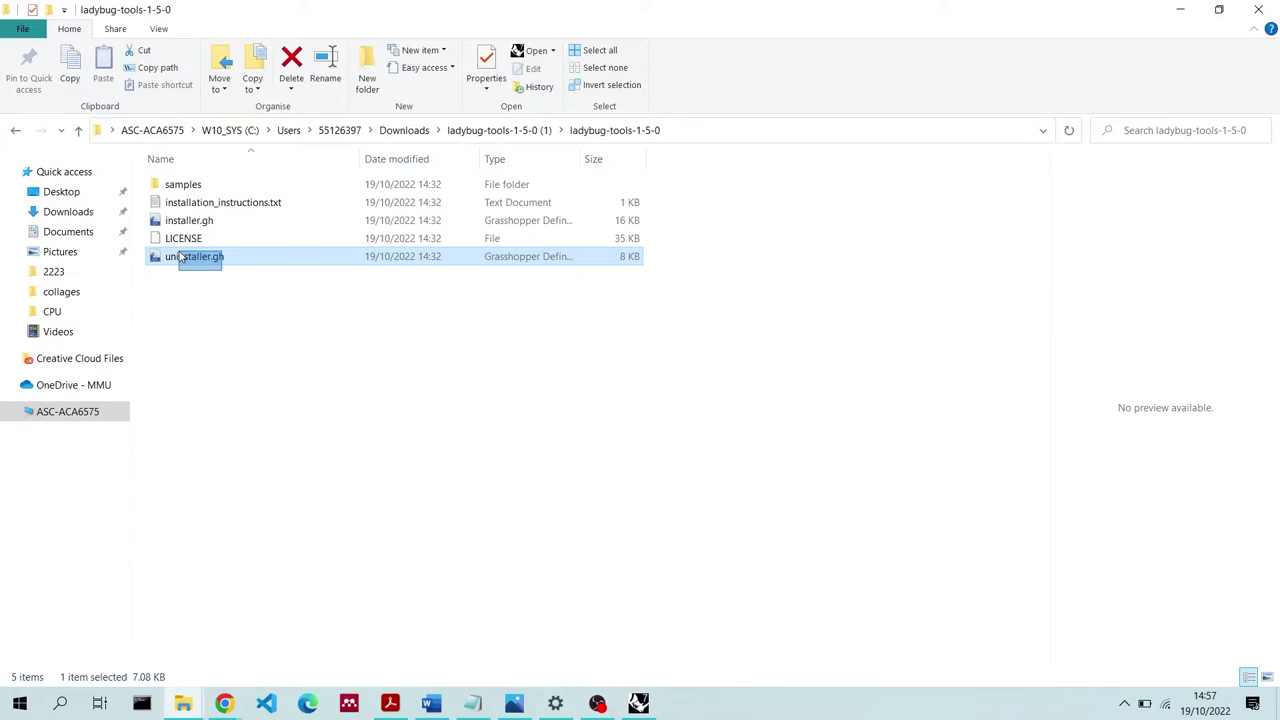
{"action": "key", "text": "Escape"}
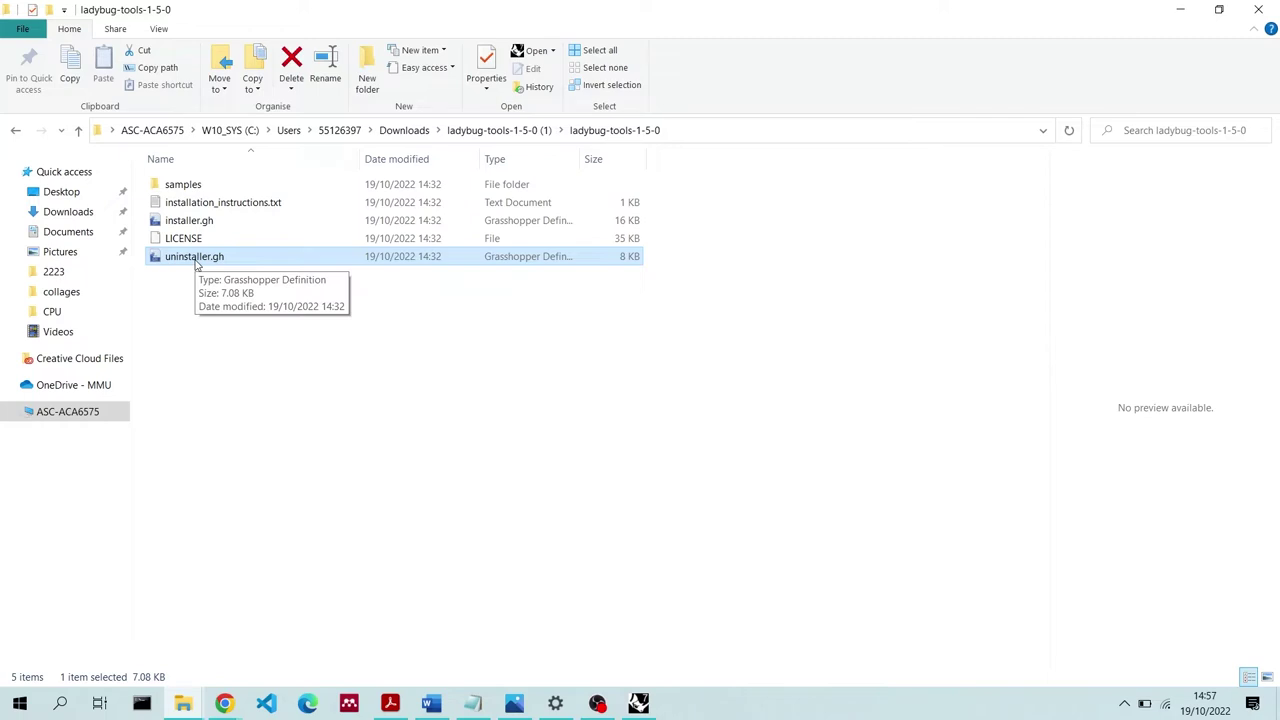
Look over the sample folders inside samples and open the ladybug folder
{"action": "double_click", "coordinate": [280, 189]}
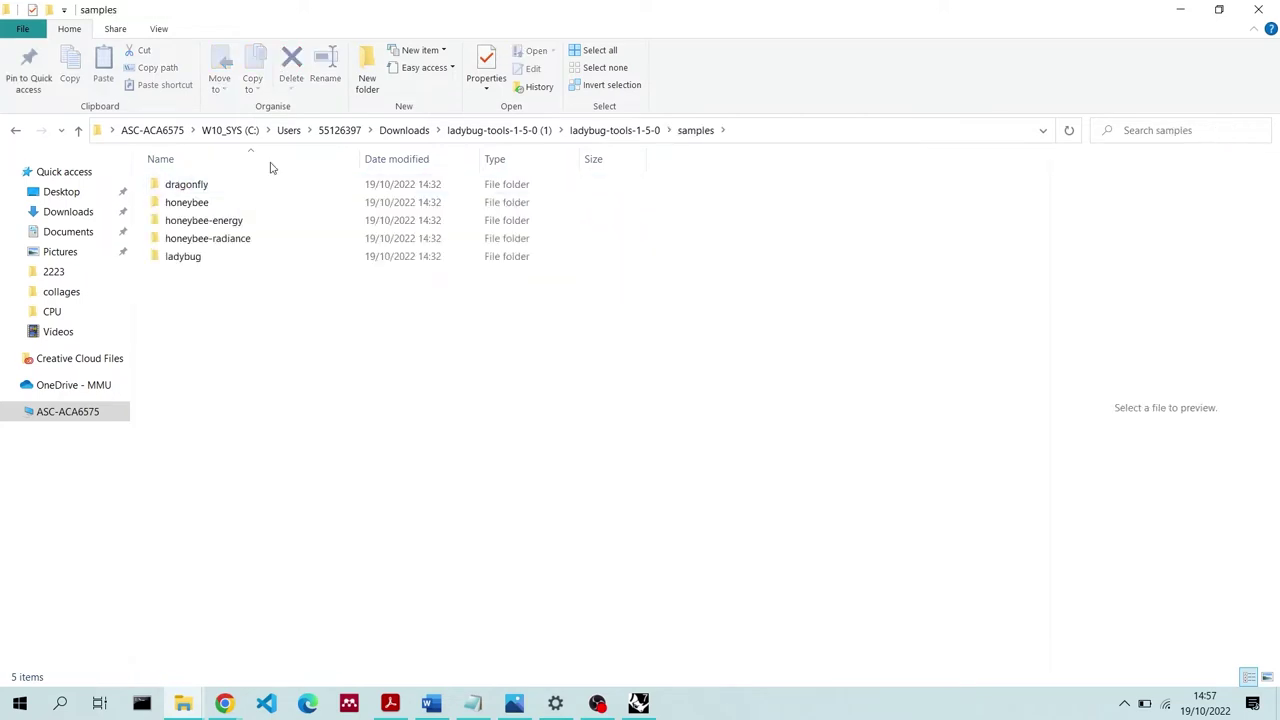
{"action": "left_click", "coordinate": [15, 130]}
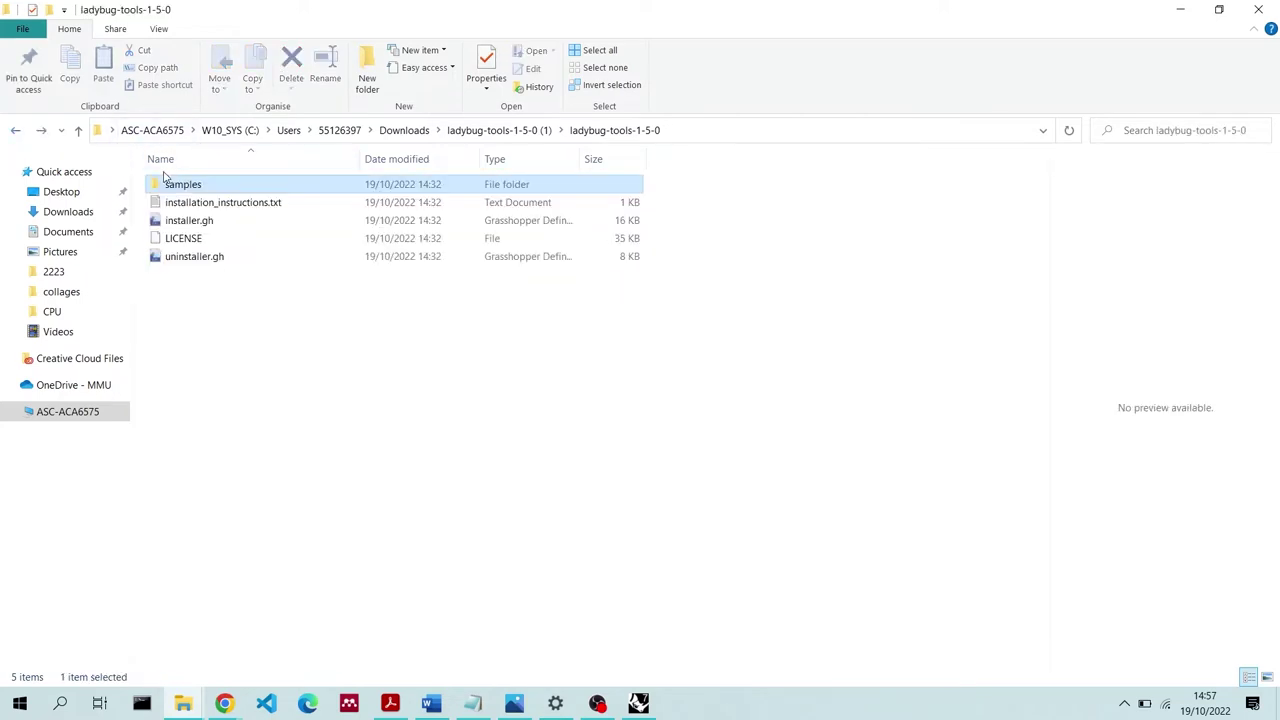
{"action": "double_click", "coordinate": [200, 187]}
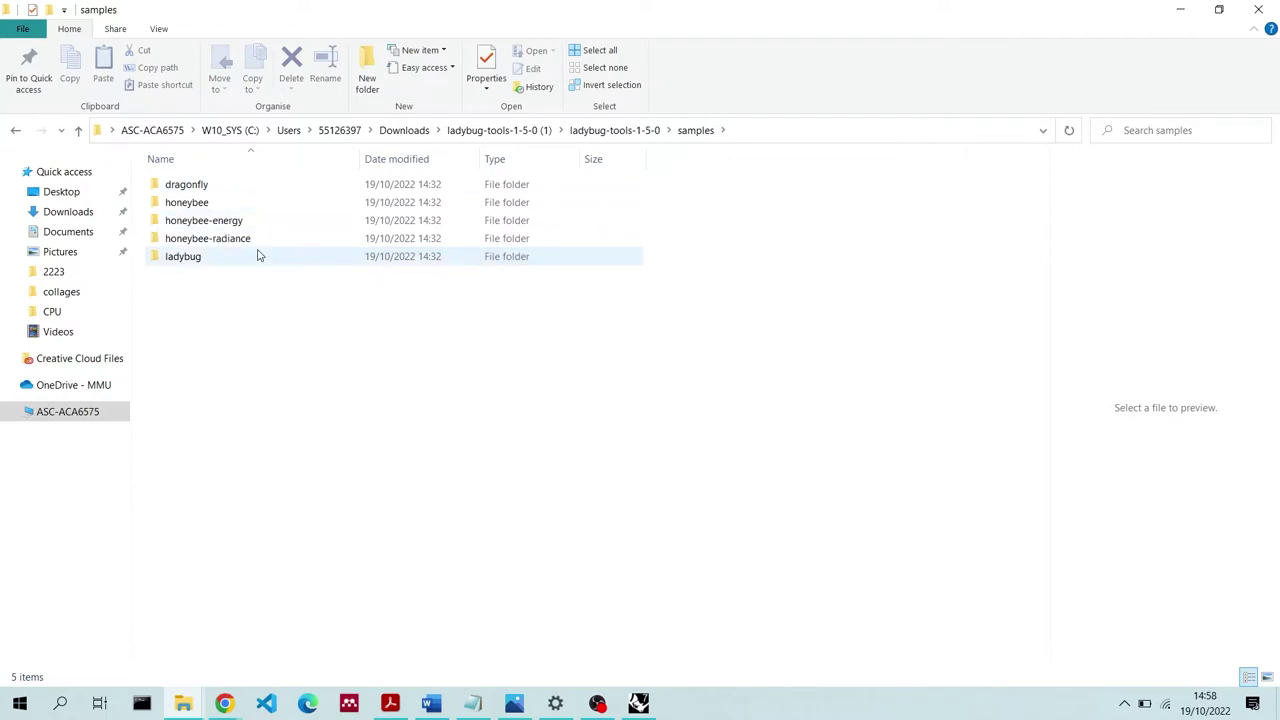
{"action": "left_click_drag", "start_coordinate": [258, 287], "coordinate": [199, 186]}
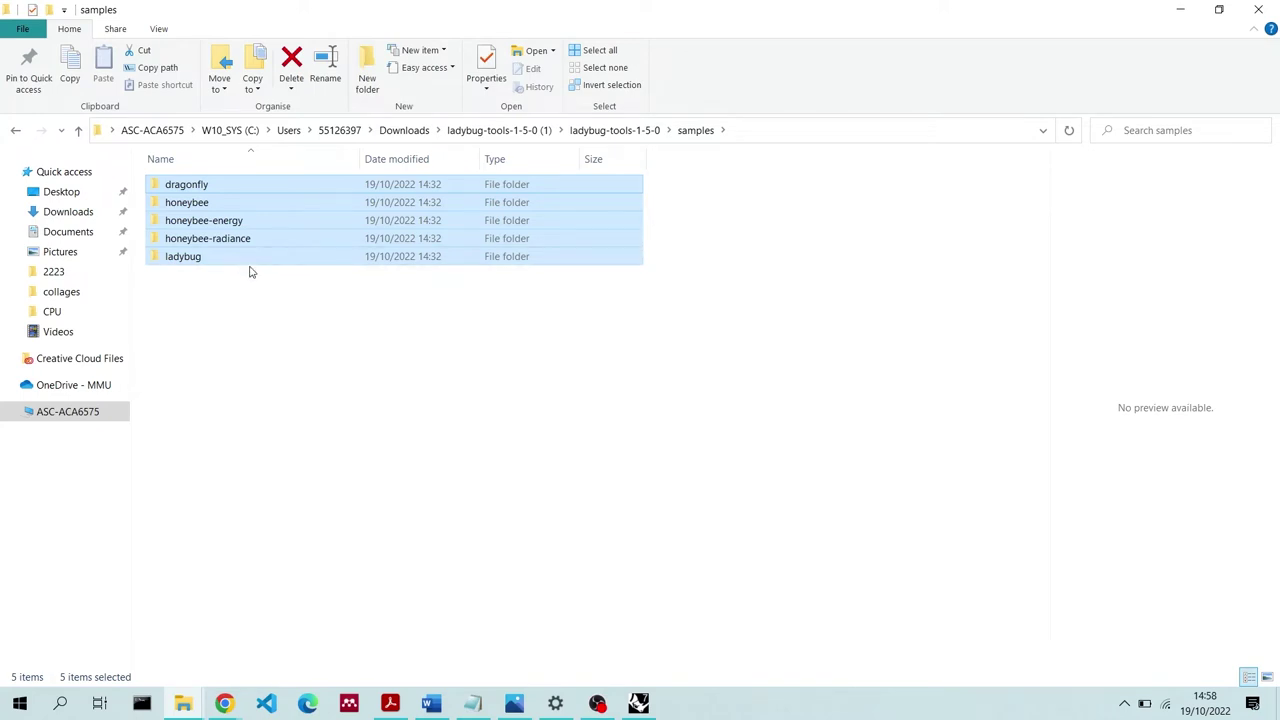
{"action": "double_click", "coordinate": [240, 262]}
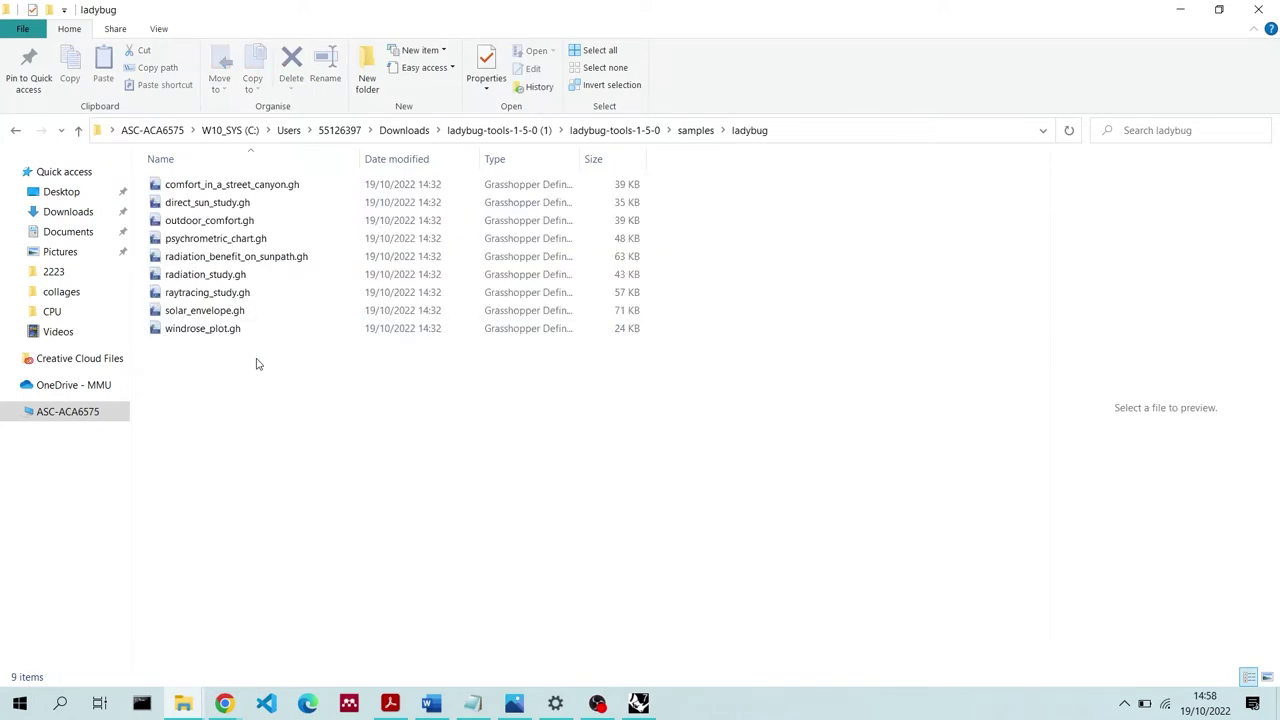
Look through the ladybug sample definitions and try to open comfort_in_a_street_canyon.gh
{"action": "left_click", "coordinate": [249, 190]}
{"action": "key", "text": "Down"}
{"action": "key", "text": "Down"}
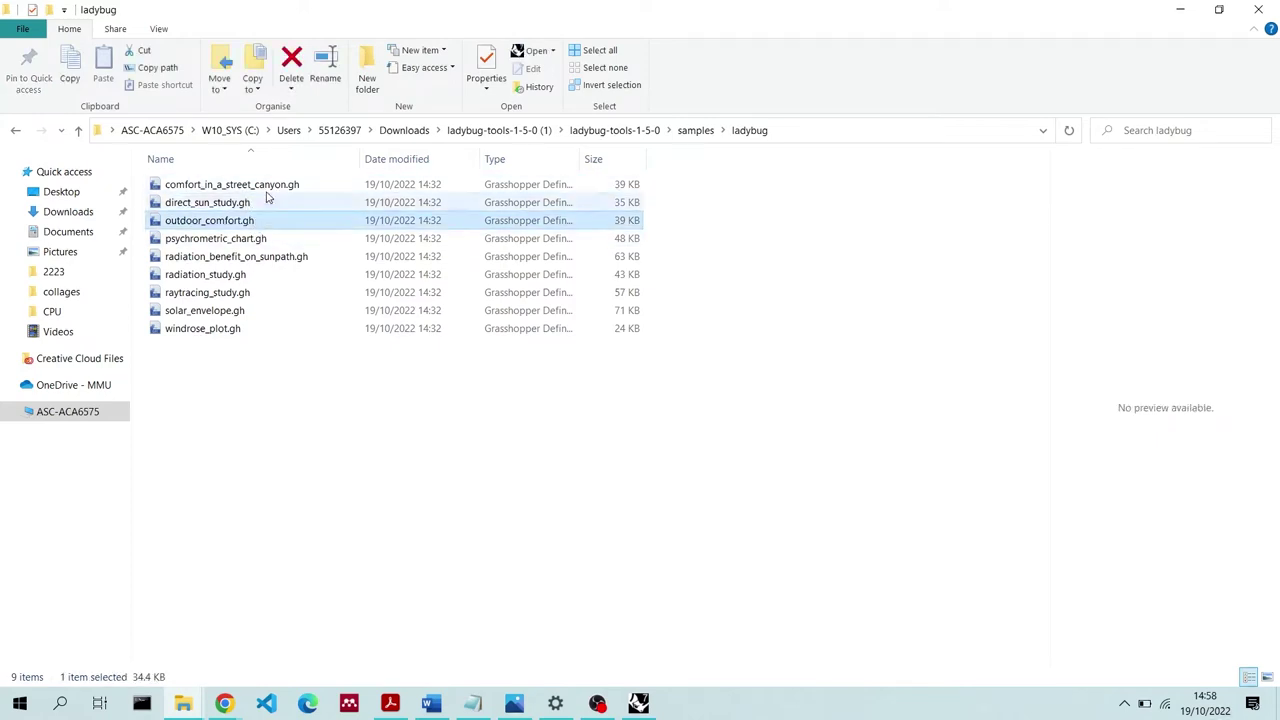
{"action": "left_click", "coordinate": [268, 189]}
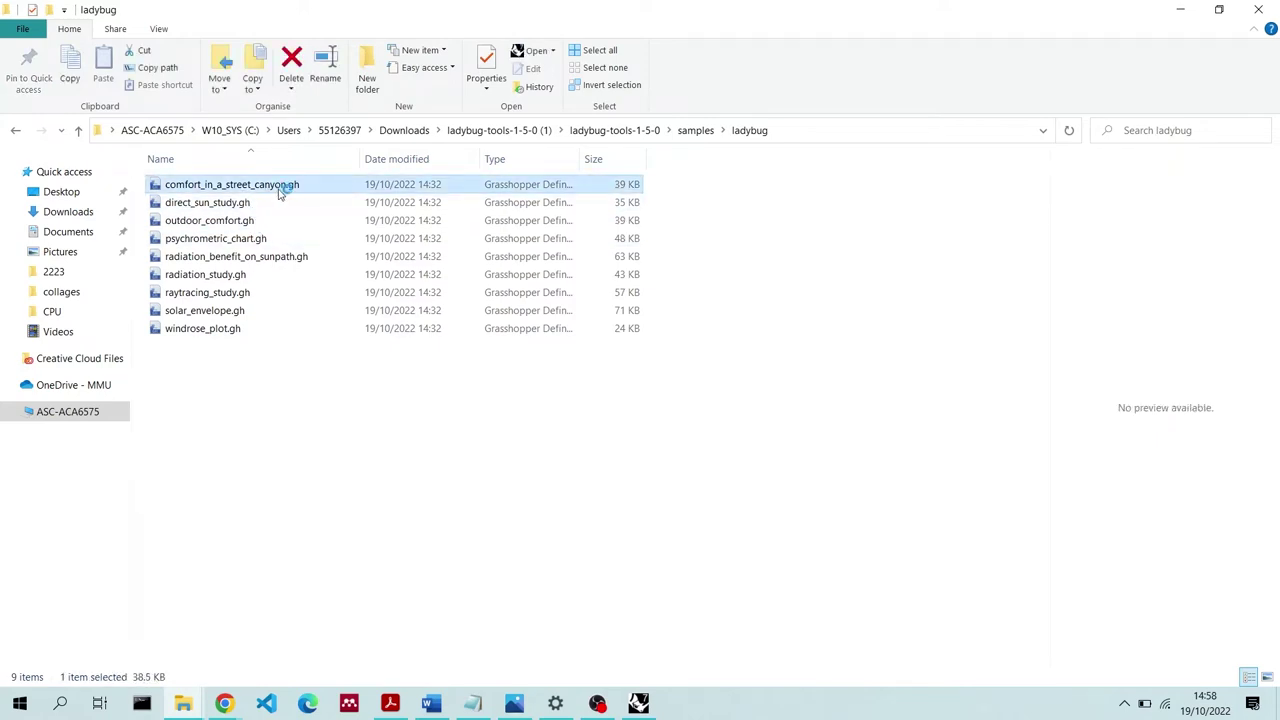
Arrange the Grasshopper window and the ladybug samples folder side by side over Rhino and load comfort_in_a_street_canyon.gh
{"action": "mouse_move", "coordinate": [641, 704]}
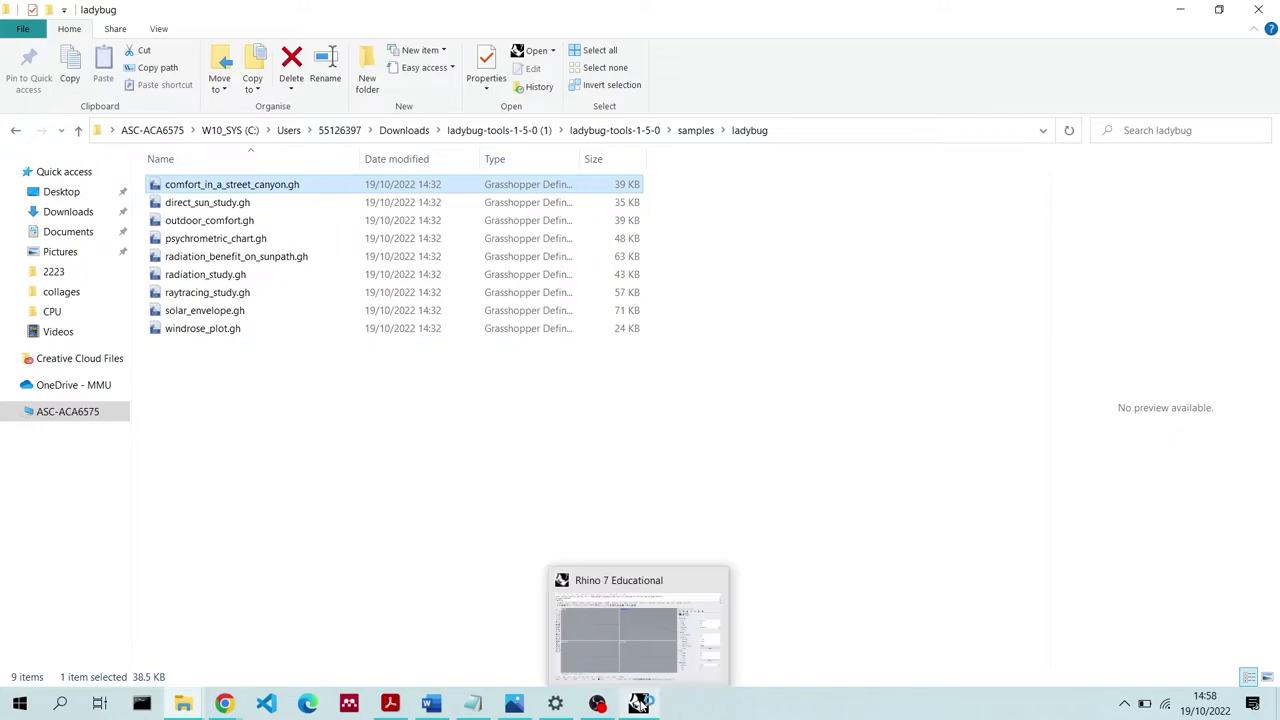
{"action": "left_click", "coordinate": [687, 638]}
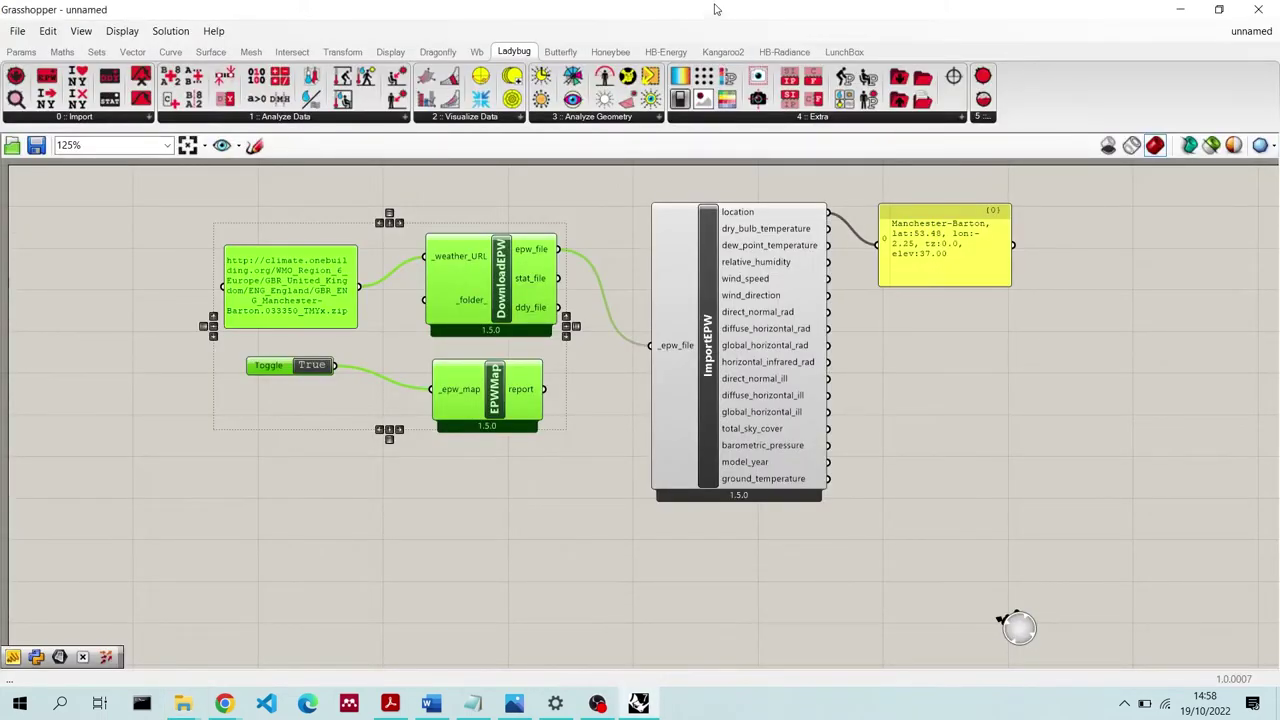
{"action": "left_click_drag", "start_coordinate": [714, 9], "coordinate": [836, 47]}
{"action": "scroll", "coordinate": [648, 357], "scroll_direction": "down", "scroll_amount": 3}
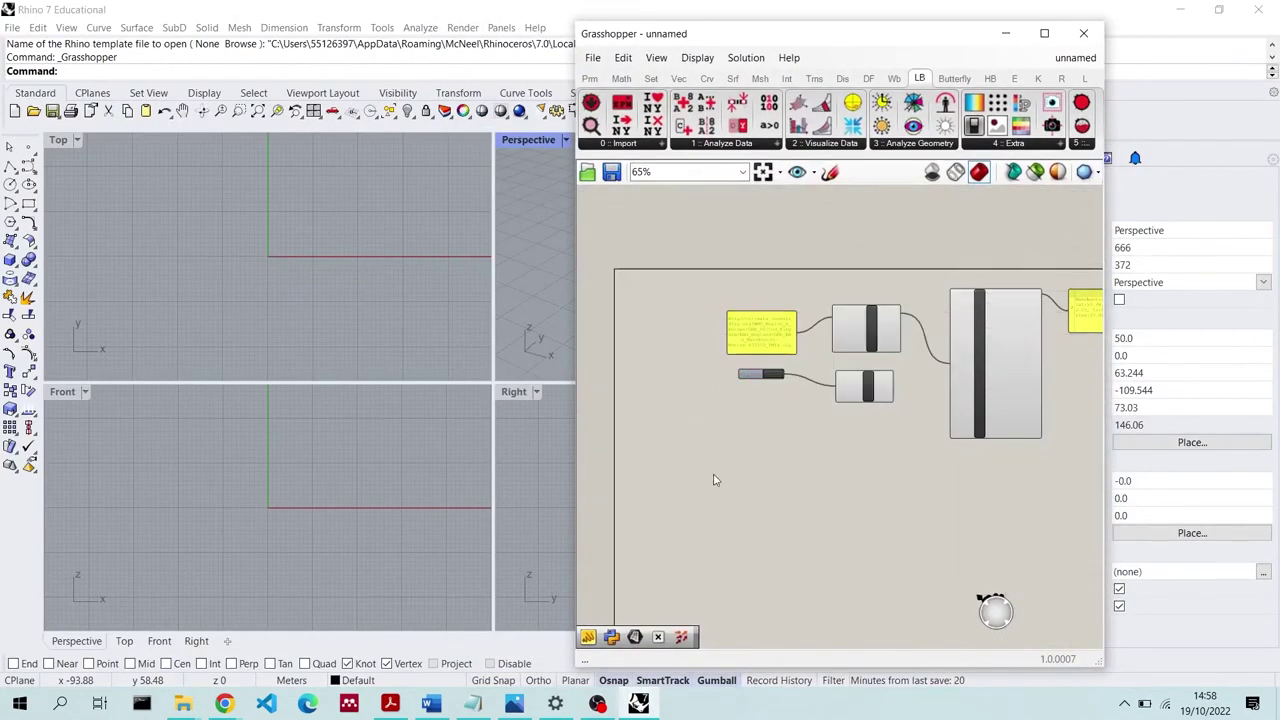
{"action": "mouse_move", "coordinate": [183, 704]}
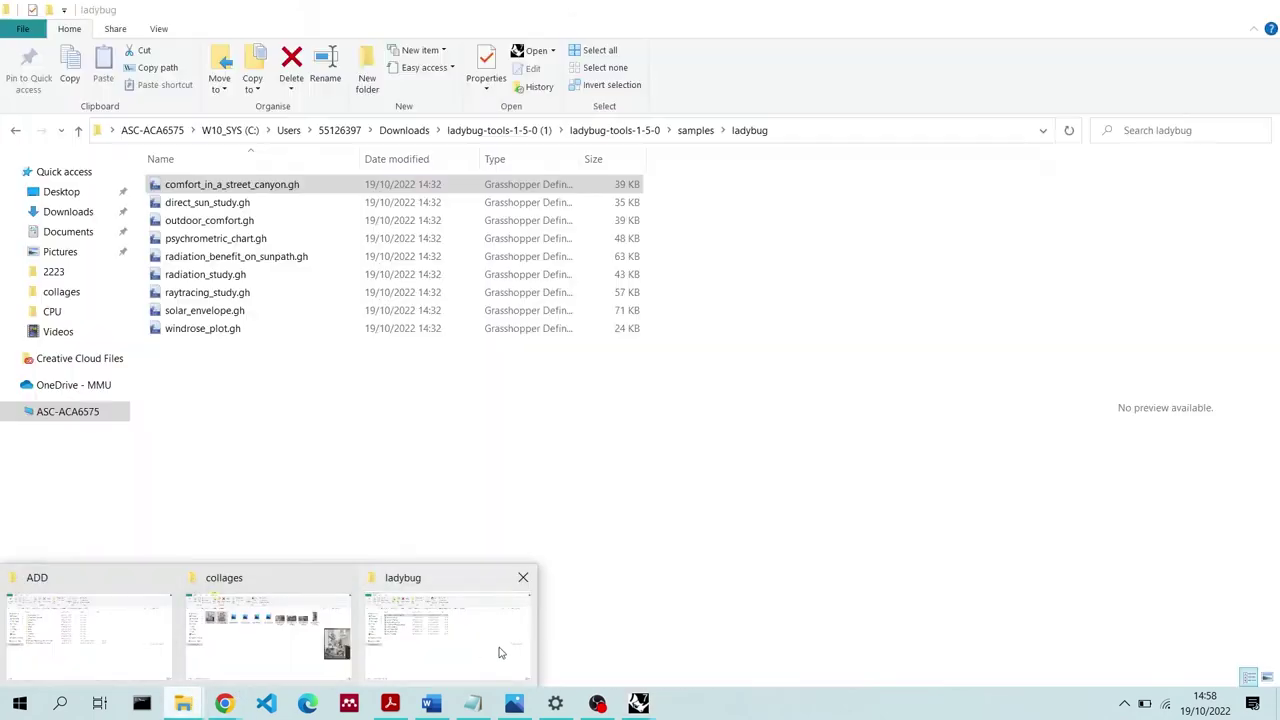
{"action": "left_click", "coordinate": [501, 652]}
{"action": "left_click_drag", "start_coordinate": [977, 19], "coordinate": [412, 95]}
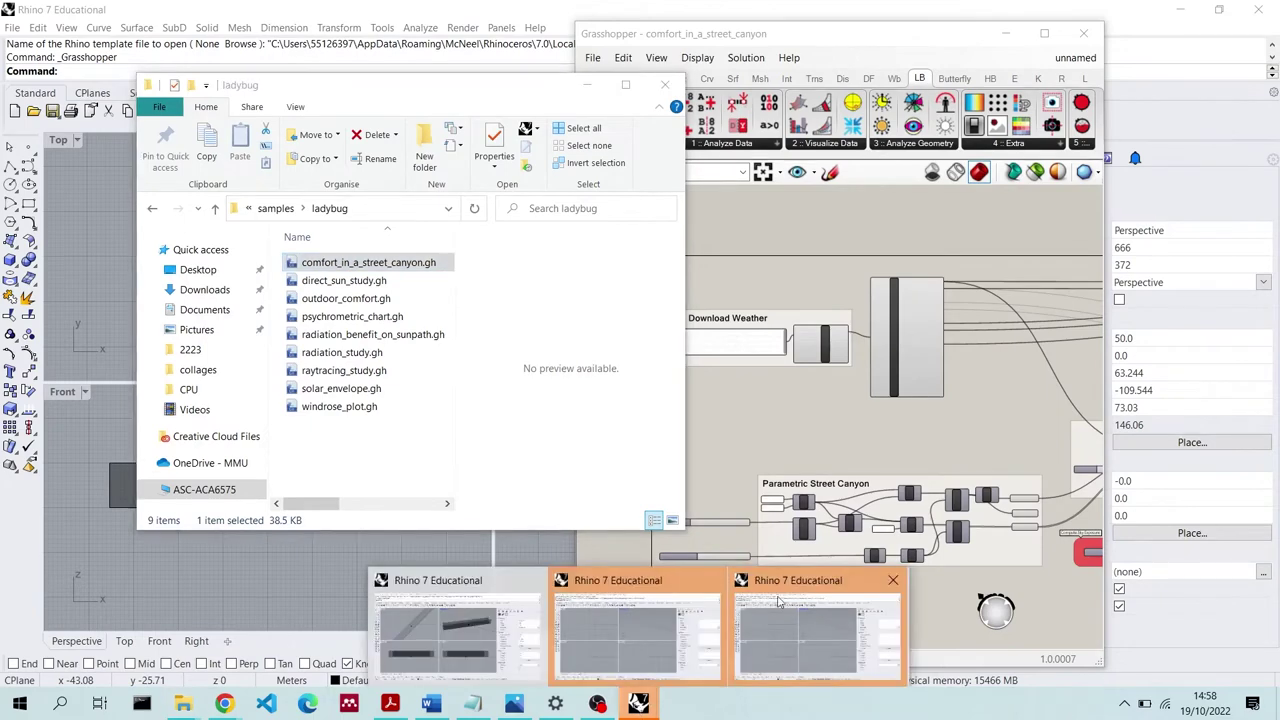
Switch to the earlier Rhino session and close it, discarding its unsaved Grasshopper definitions
{"action": "left_click", "coordinate": [834, 600]}
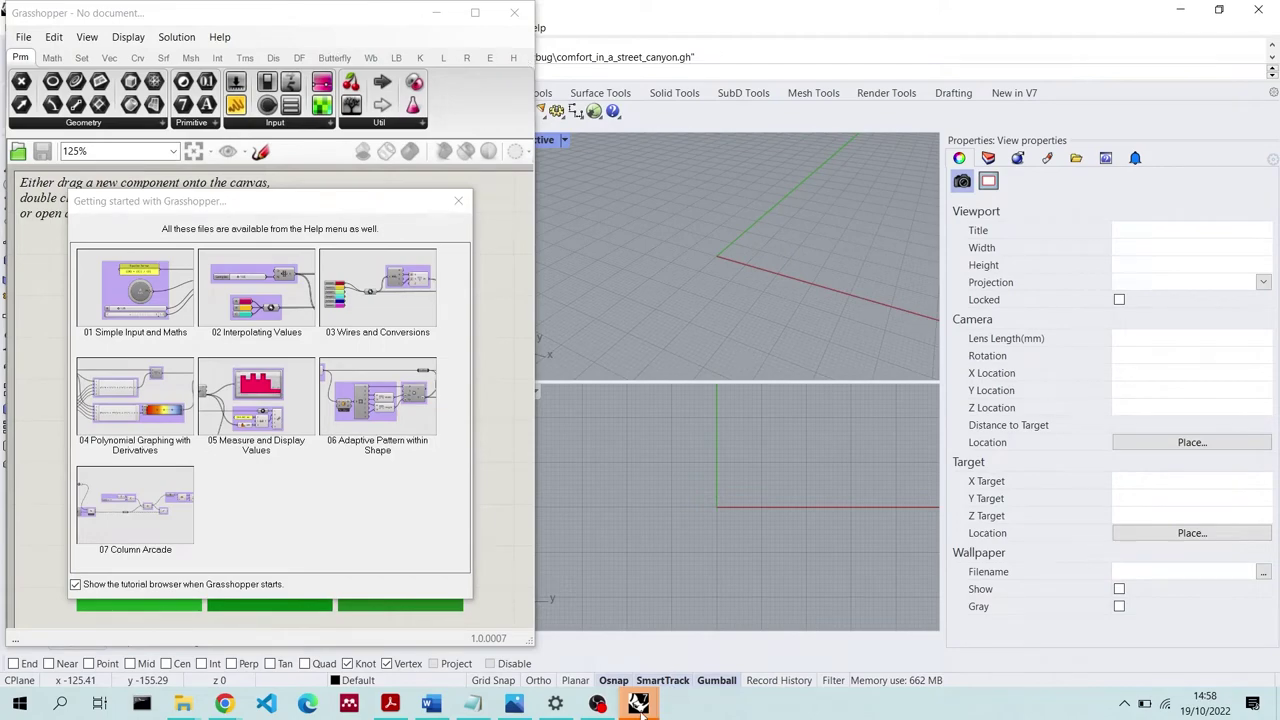
{"action": "mouse_move", "coordinate": [638, 704]}
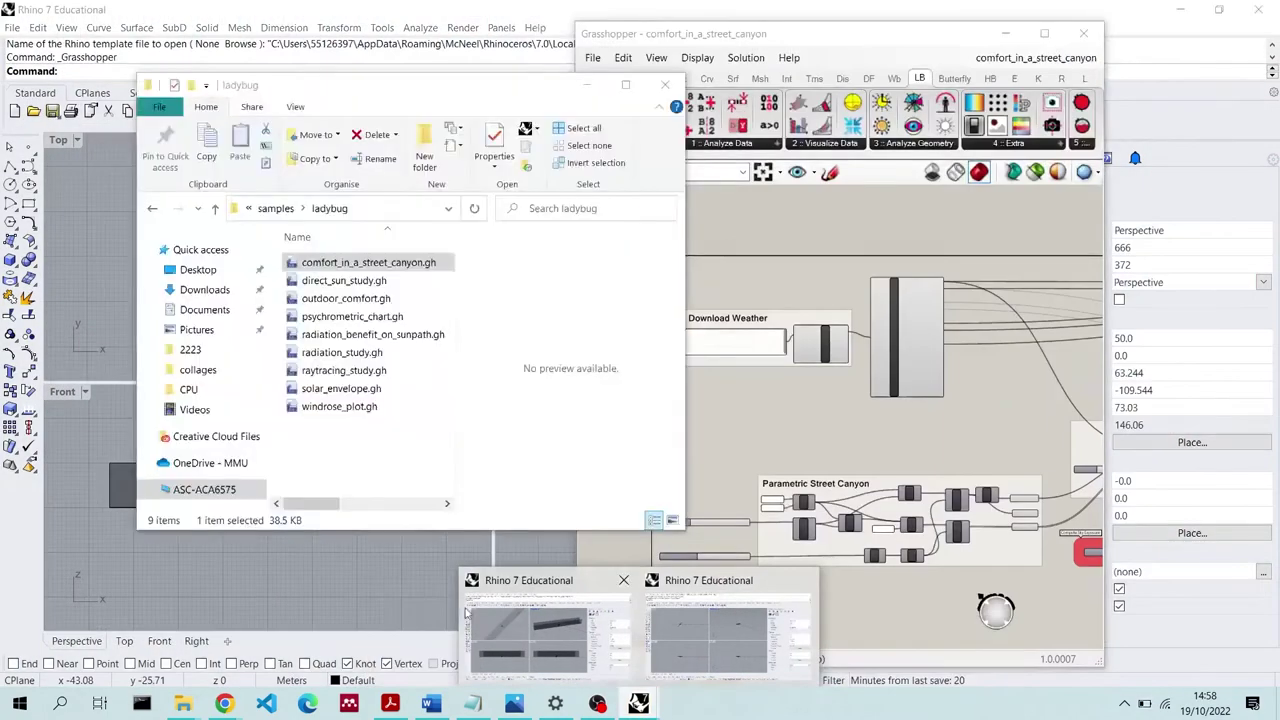
{"action": "left_click", "coordinate": [504, 618]}
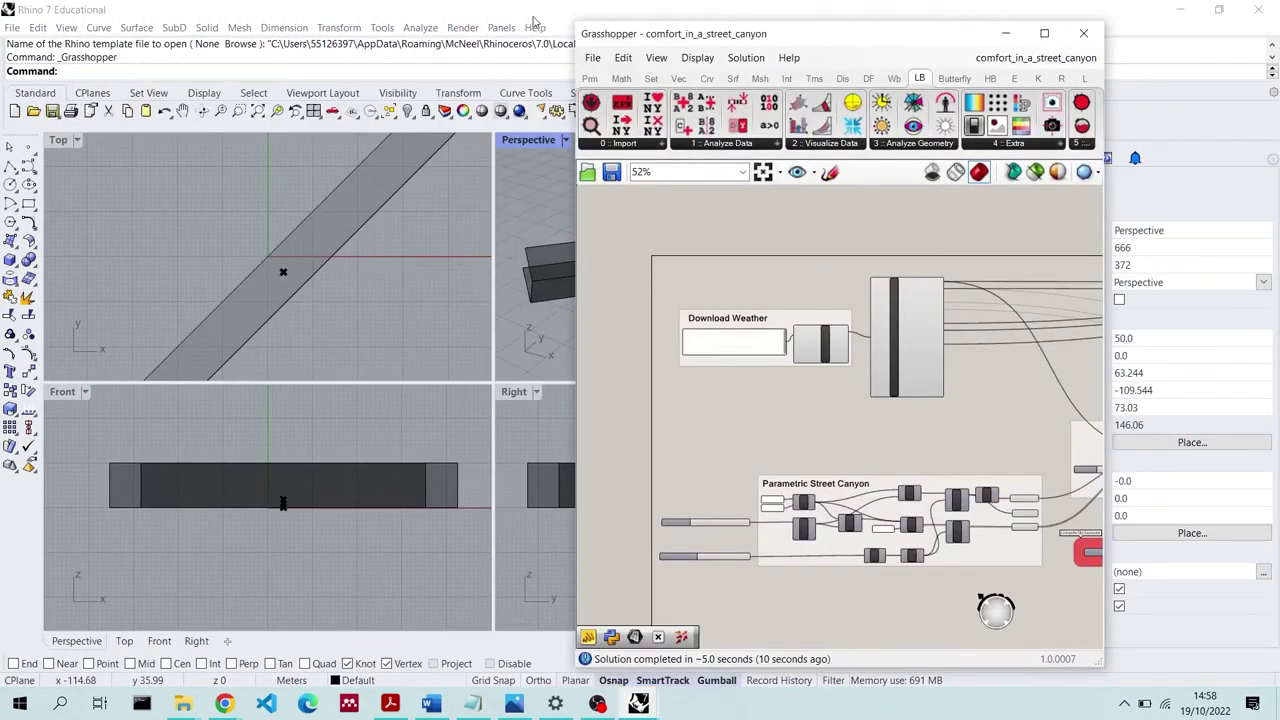
{"action": "left_click", "coordinate": [1084, 38]}
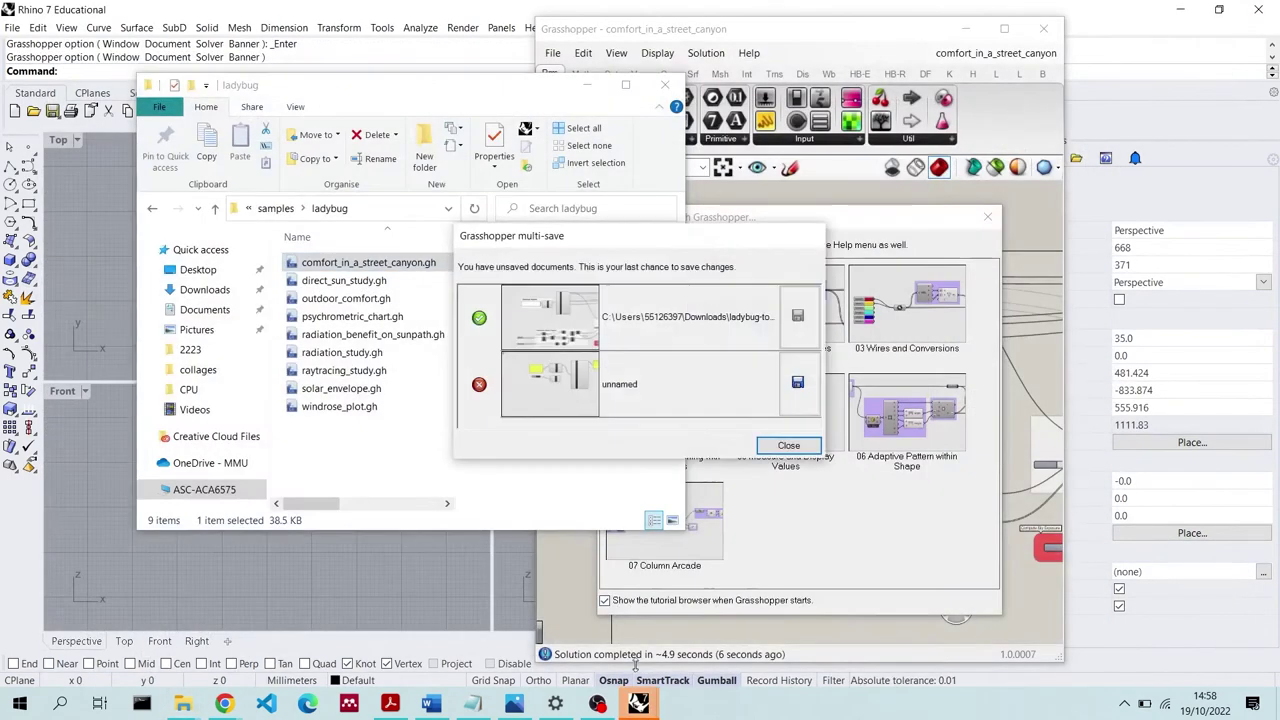
{"action": "left_click", "coordinate": [786, 445]}
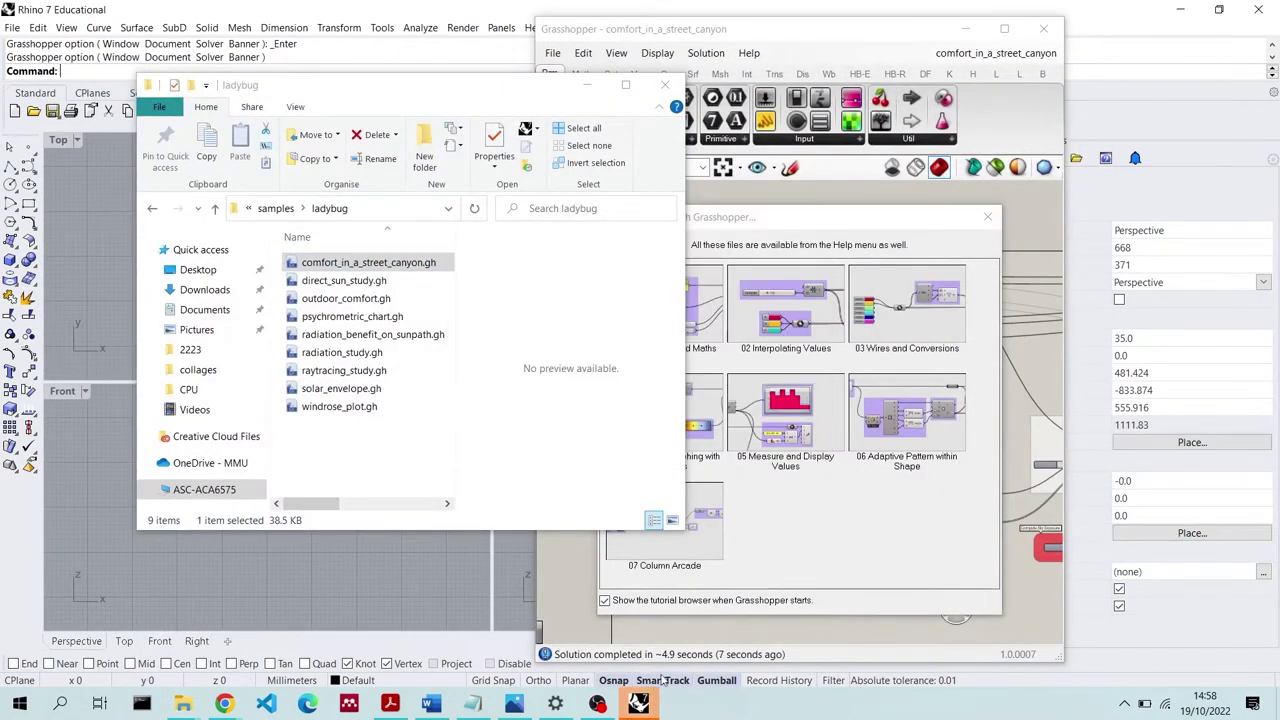
Dismiss the Grasshopper tutorial browser in the remaining Rhino session and examine the whole comfort_in_a_street_canyon definition in a maximised window
{"action": "left_click", "coordinate": [668, 652]}
{"action": "left_click", "coordinate": [987, 216]}
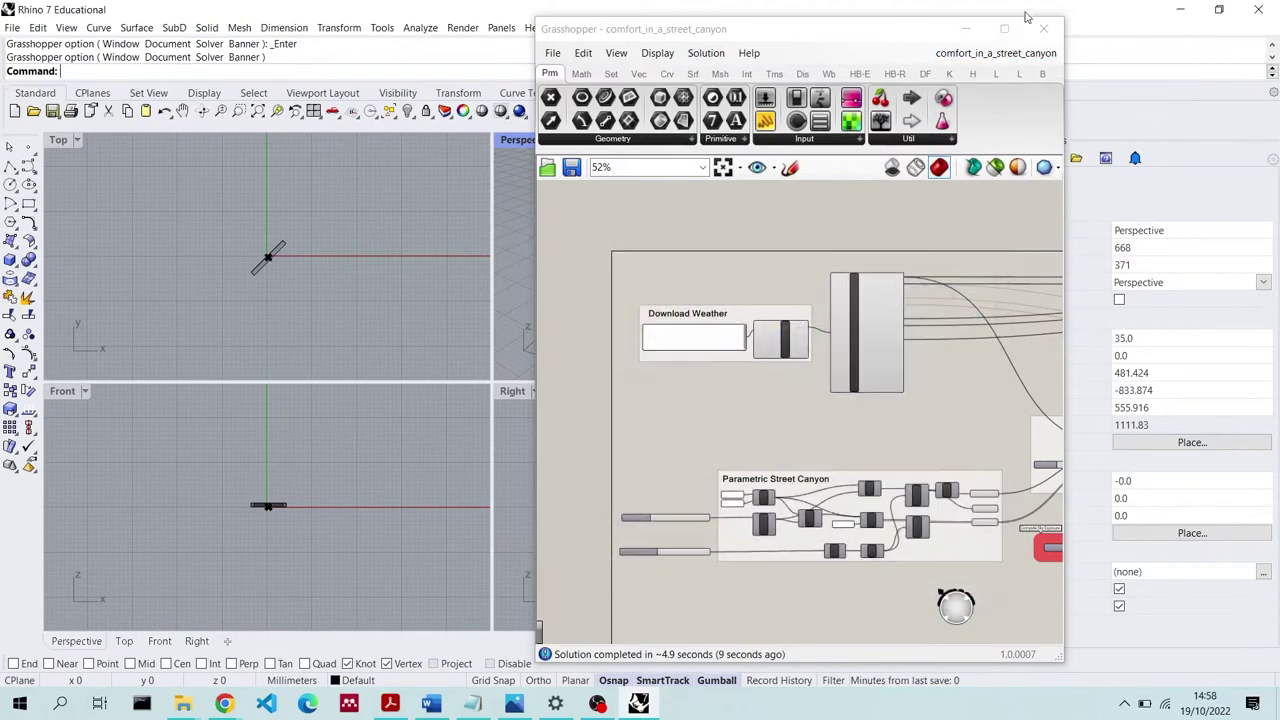
{"action": "right_click_drag", "start_coordinate": [980, 210], "coordinate": [1020, 263]}
{"action": "left_click", "coordinate": [1004, 28]}
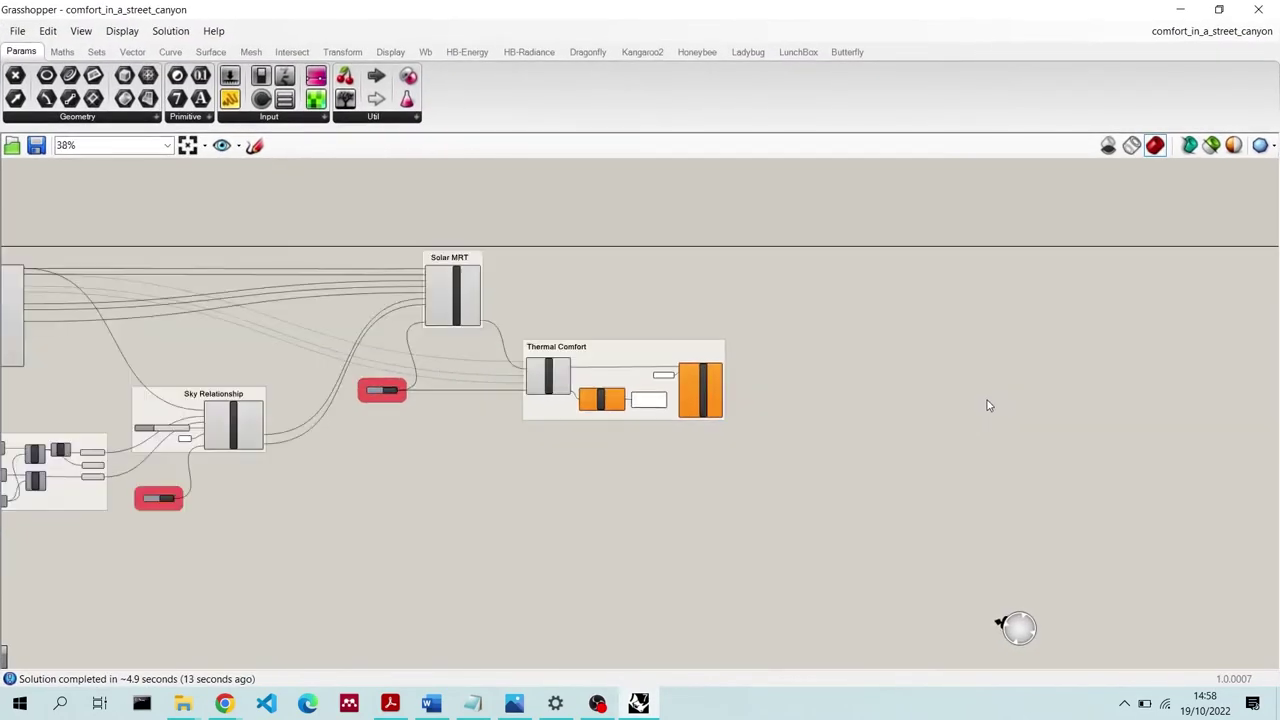
{"action": "scroll", "coordinate": [985, 398], "scroll_direction": "down", "scroll_amount": 4}
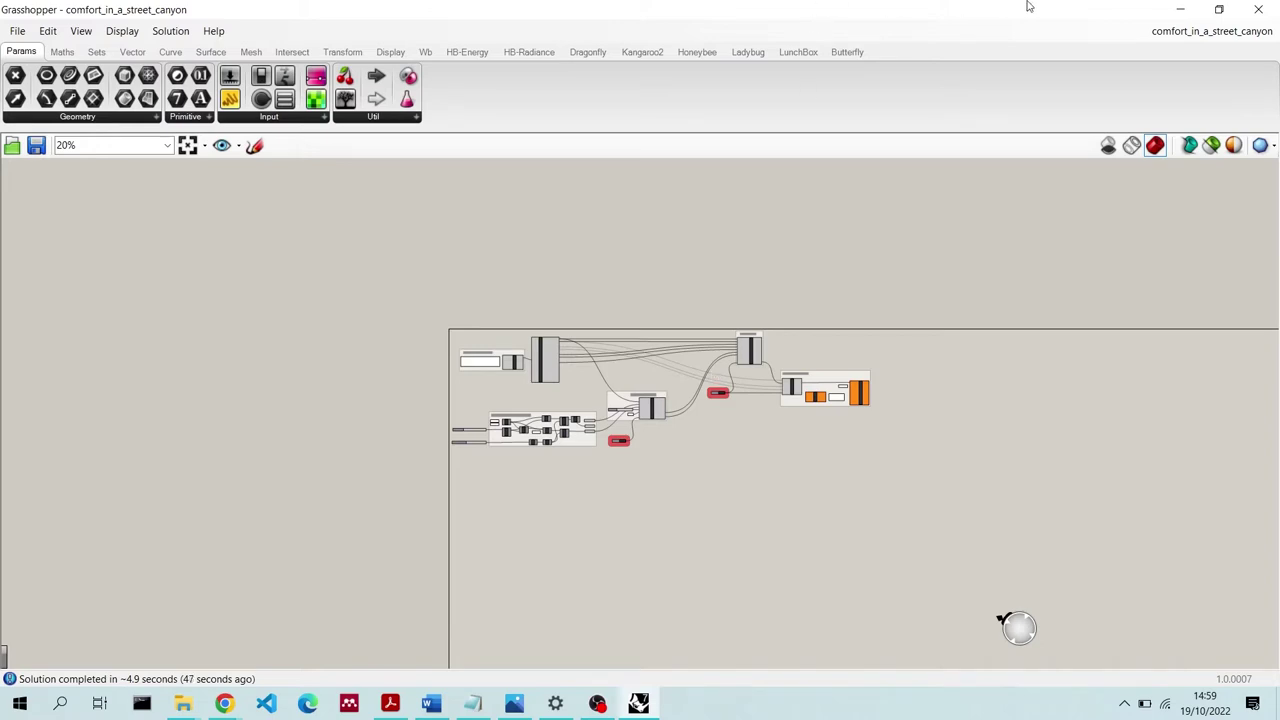
Dismiss the sign-in request window, return to Grasshopper in Rhino and close the comfort_in_a_street_canyon definition
{"action": "left_click", "coordinate": [1258, 9]}
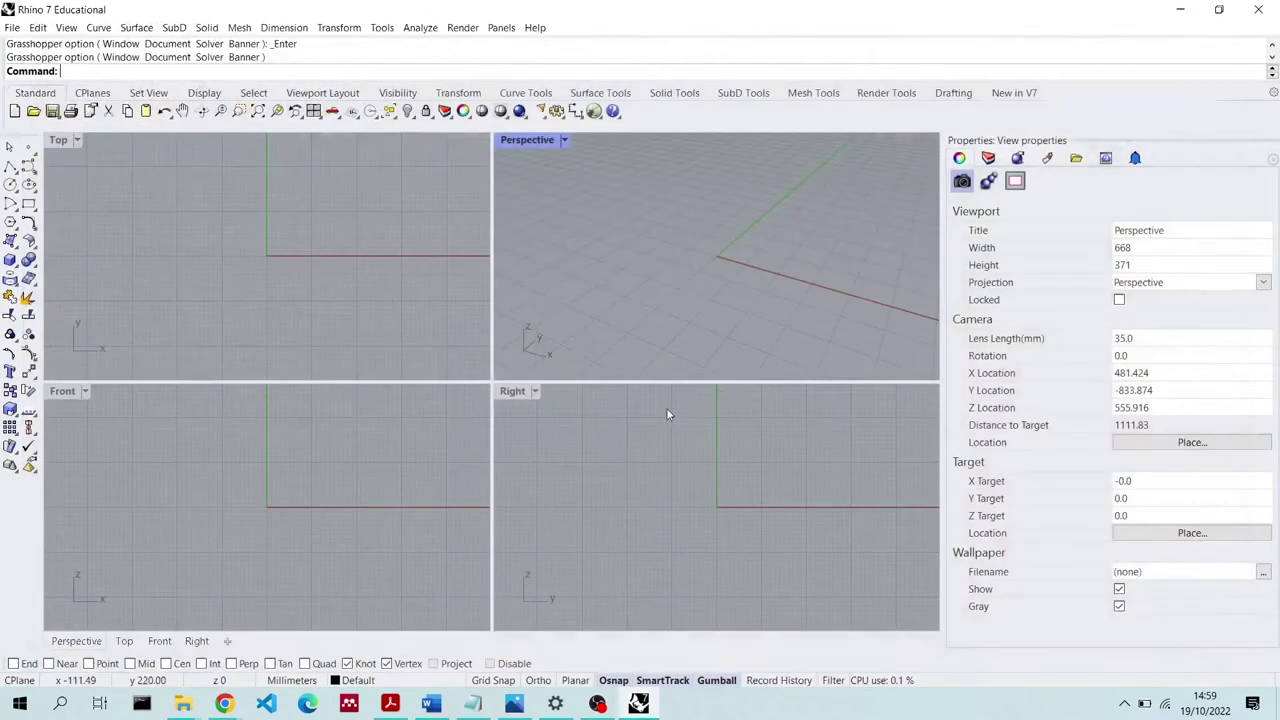
{"action": "left_click", "coordinate": [638, 703]}
{"action": "left_click", "coordinate": [664, 84]}
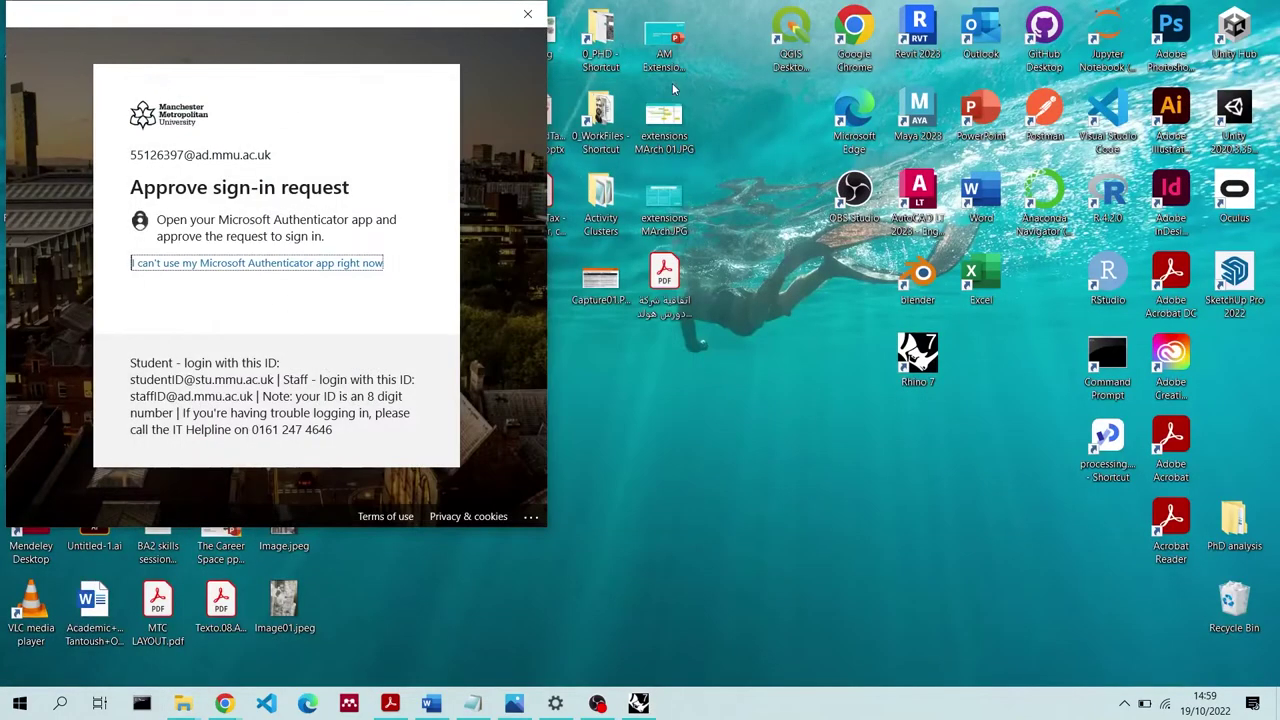
{"action": "left_click", "coordinate": [527, 14]}
{"action": "left_click", "coordinate": [638, 703]}
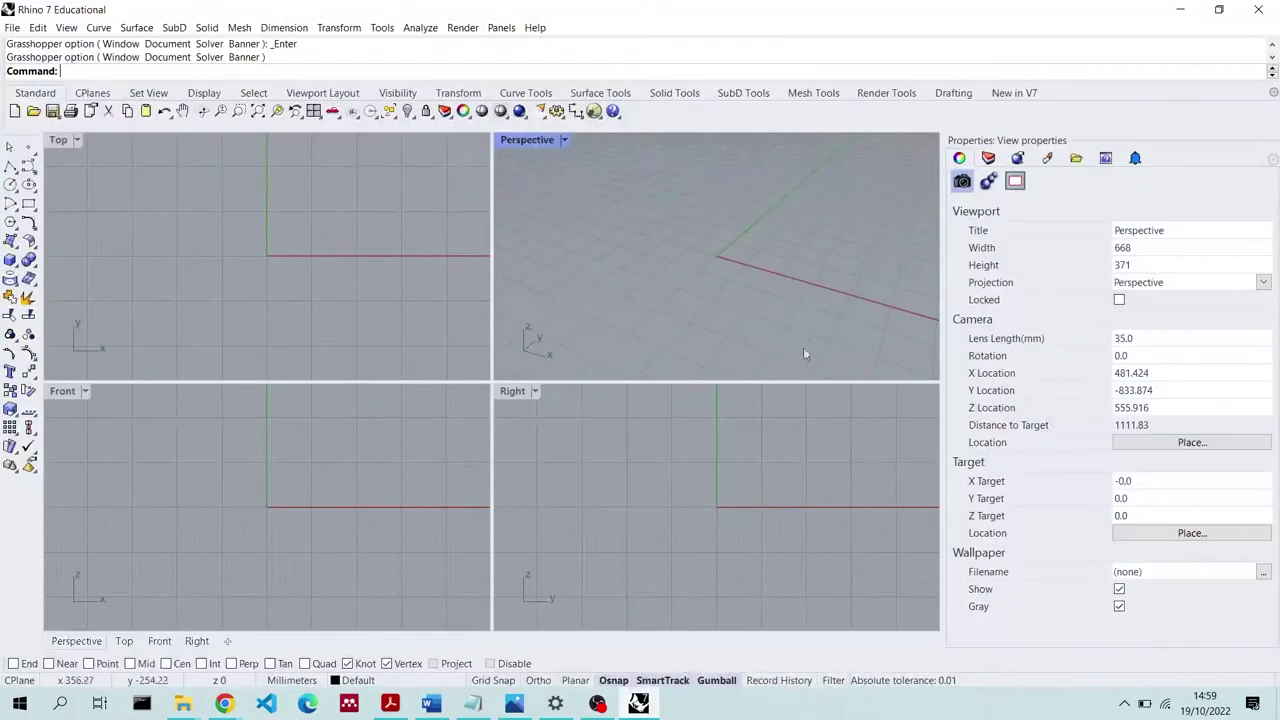
{"action": "left_click", "coordinate": [558, 111]}
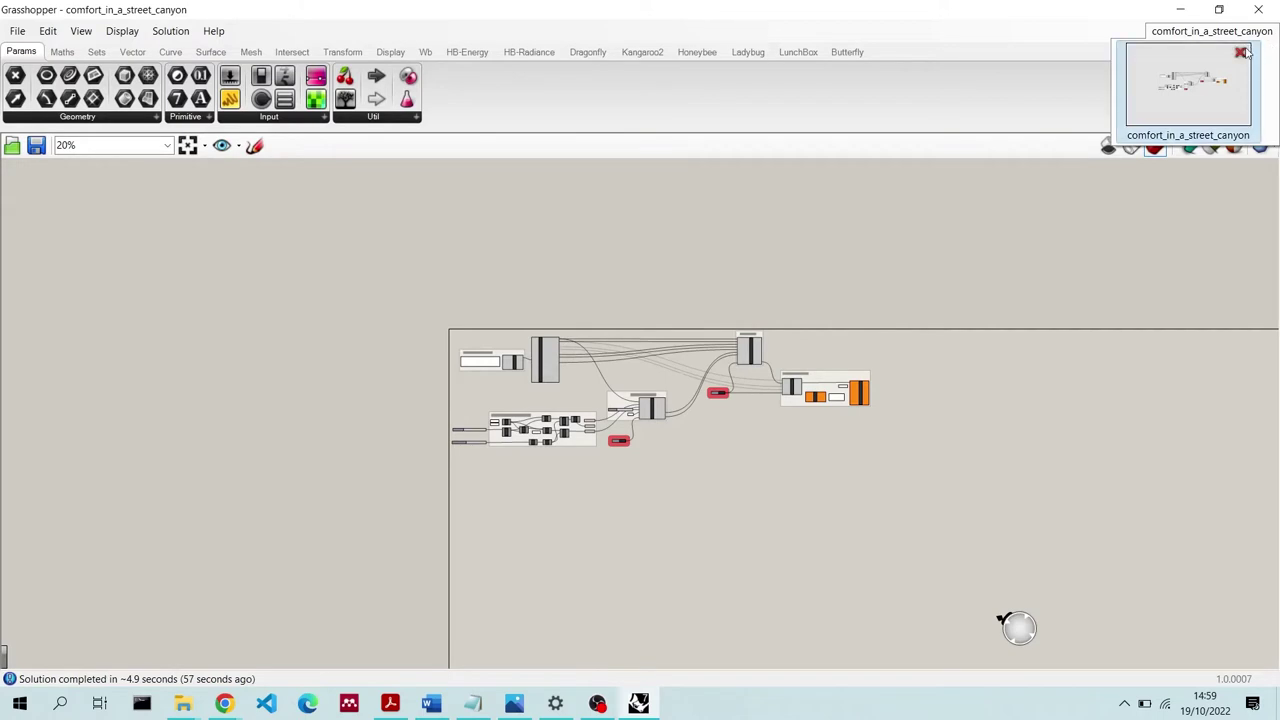
{"action": "left_click", "coordinate": [1247, 54]}
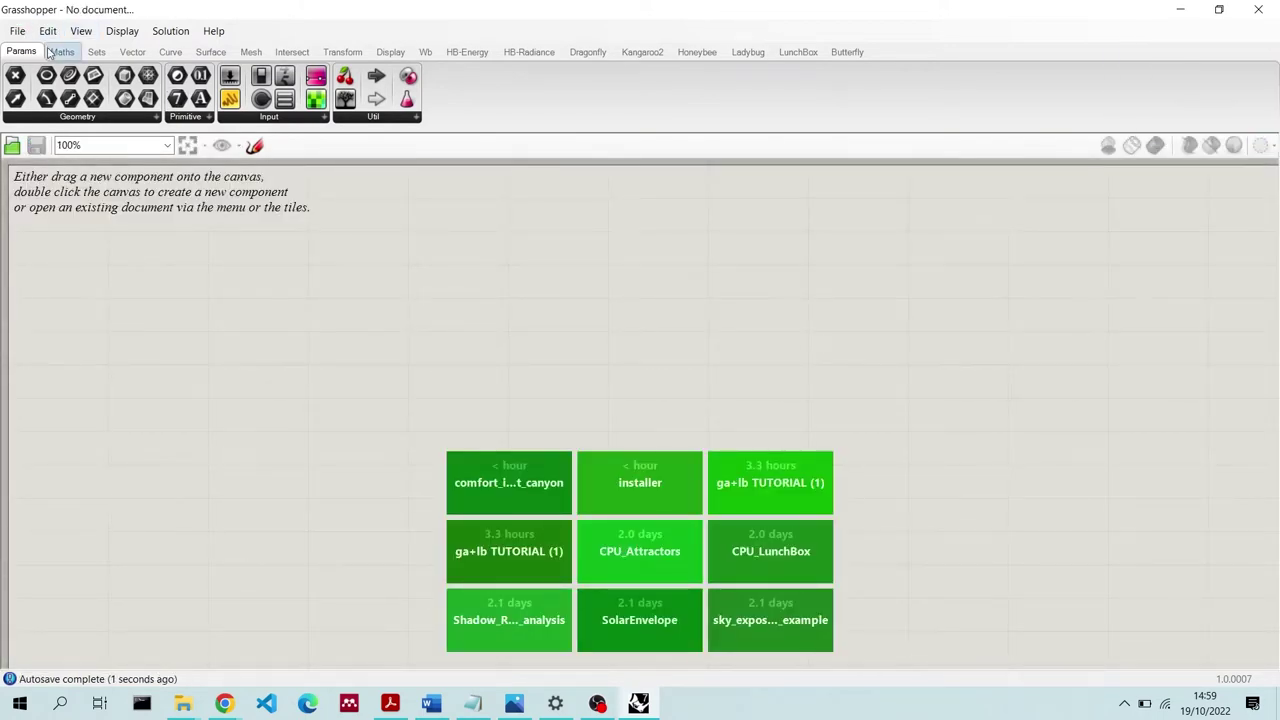
Place Ladybug DownloadEPW and EPWMap components on a new canvas, with EPWMap below DownloadEPW
{"action": "left_click", "coordinate": [697, 52]}
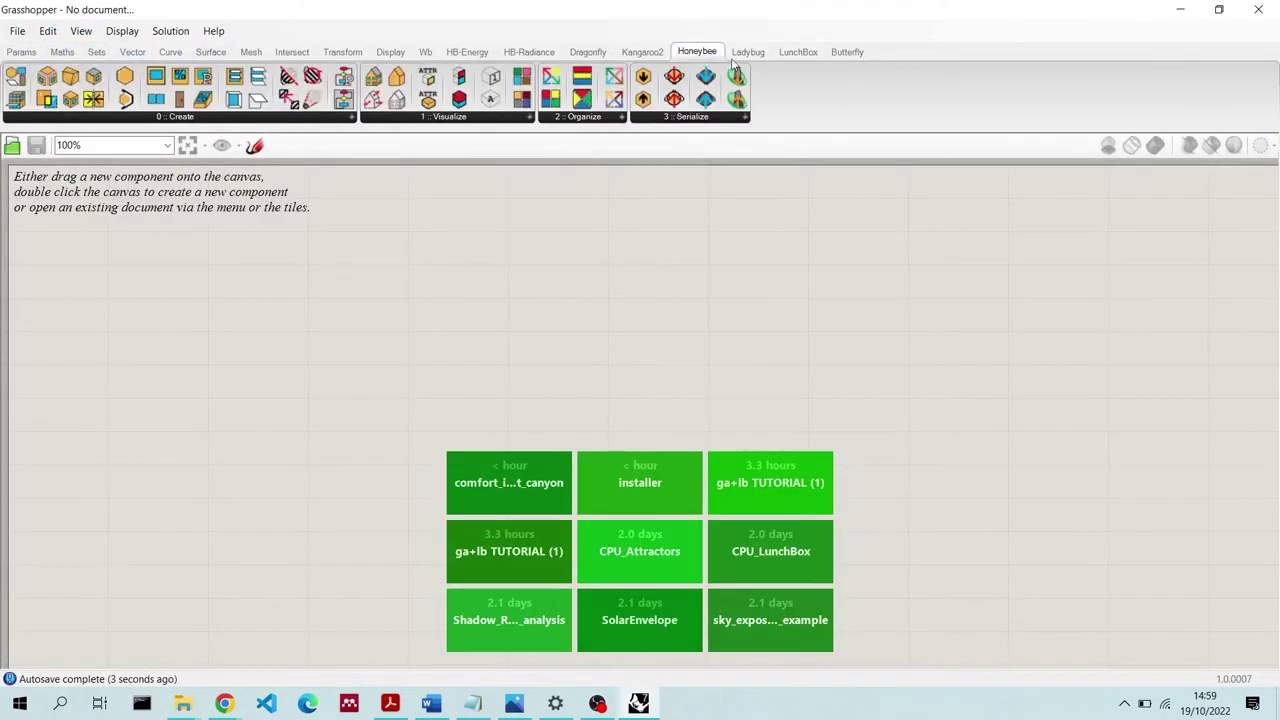
{"action": "left_click", "coordinate": [748, 52]}
{"action": "left_click_drag", "start_coordinate": [16, 77], "coordinate": [300, 310]}
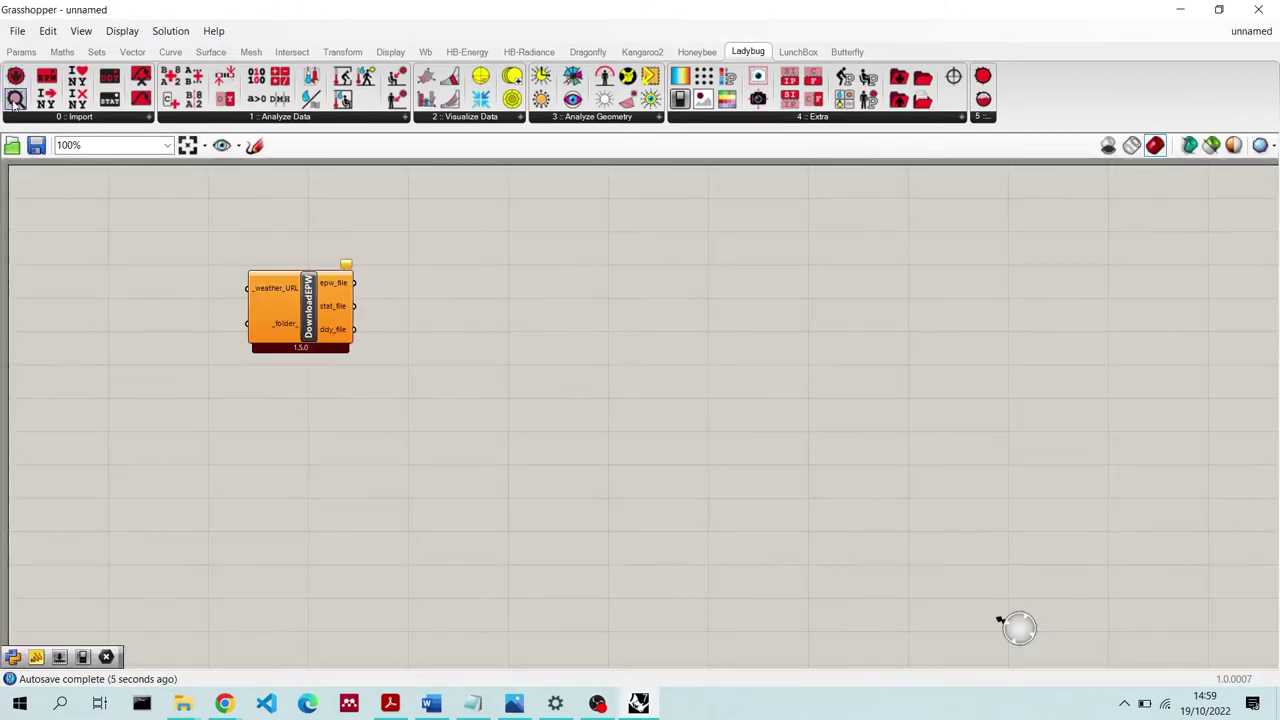
{"action": "left_click_drag", "start_coordinate": [16, 97], "coordinate": [331, 452]}
Add a panel holding the copied Manchester-Barton weather file URL and connect it to DownloadEPW's _weather_URL input
{"action": "double_click", "coordinate": [604, 305]}
{"action": "type", "text": "pane"}
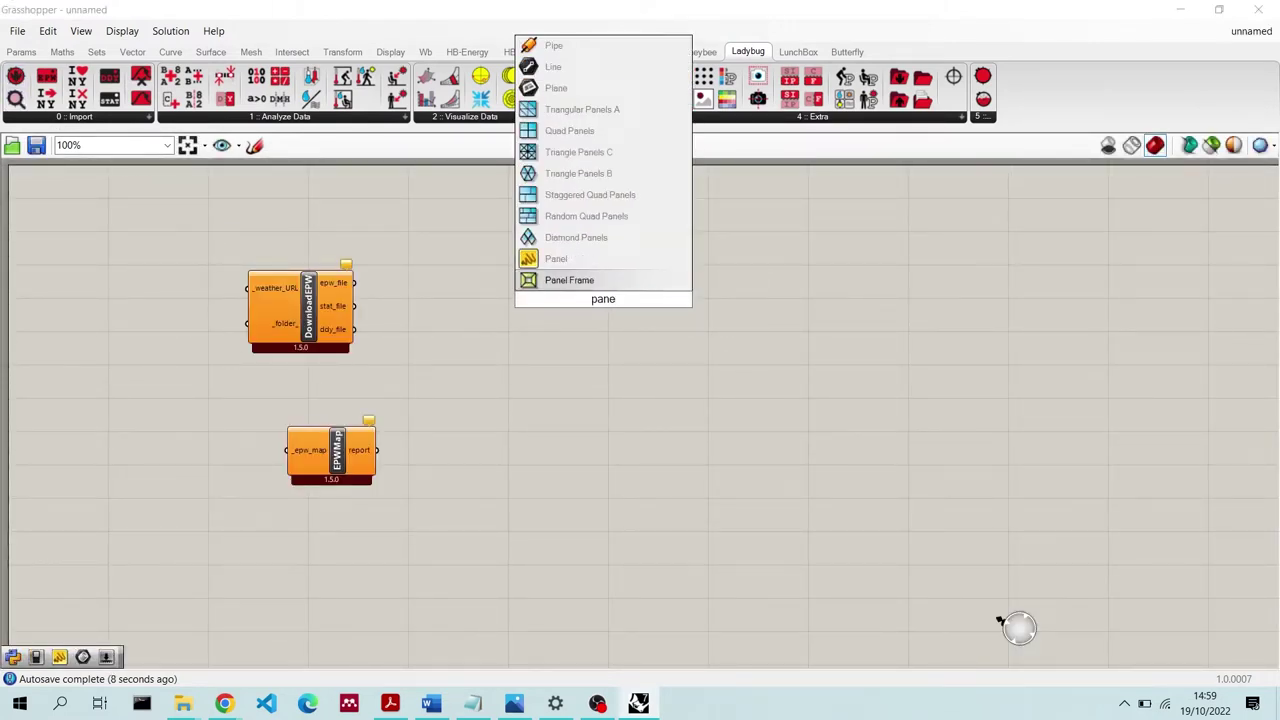
{"action": "key", "text": "Return"}
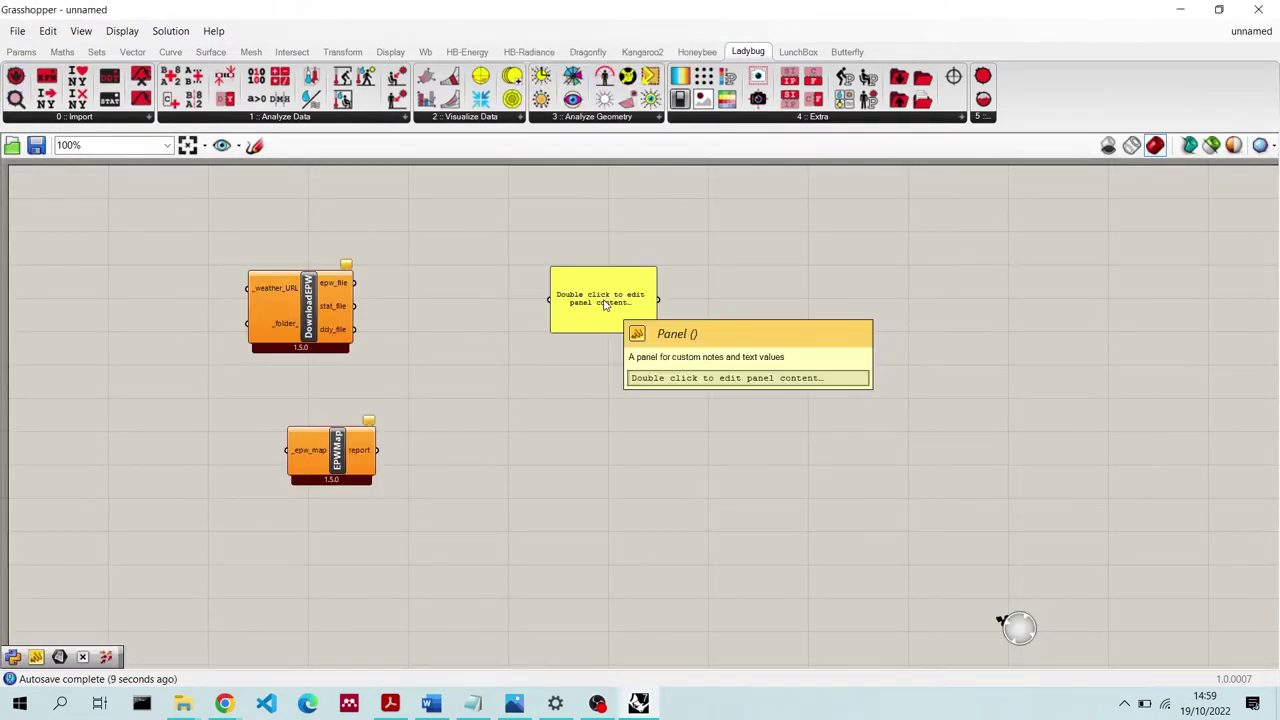
{"action": "double_click", "coordinate": [604, 300]}
{"action": "key", "text": "ctrl+v"}
{"action": "left_click", "coordinate": [645, 353]}
{"action": "left_click_drag", "start_coordinate": [633, 313], "coordinate": [312, 268]}
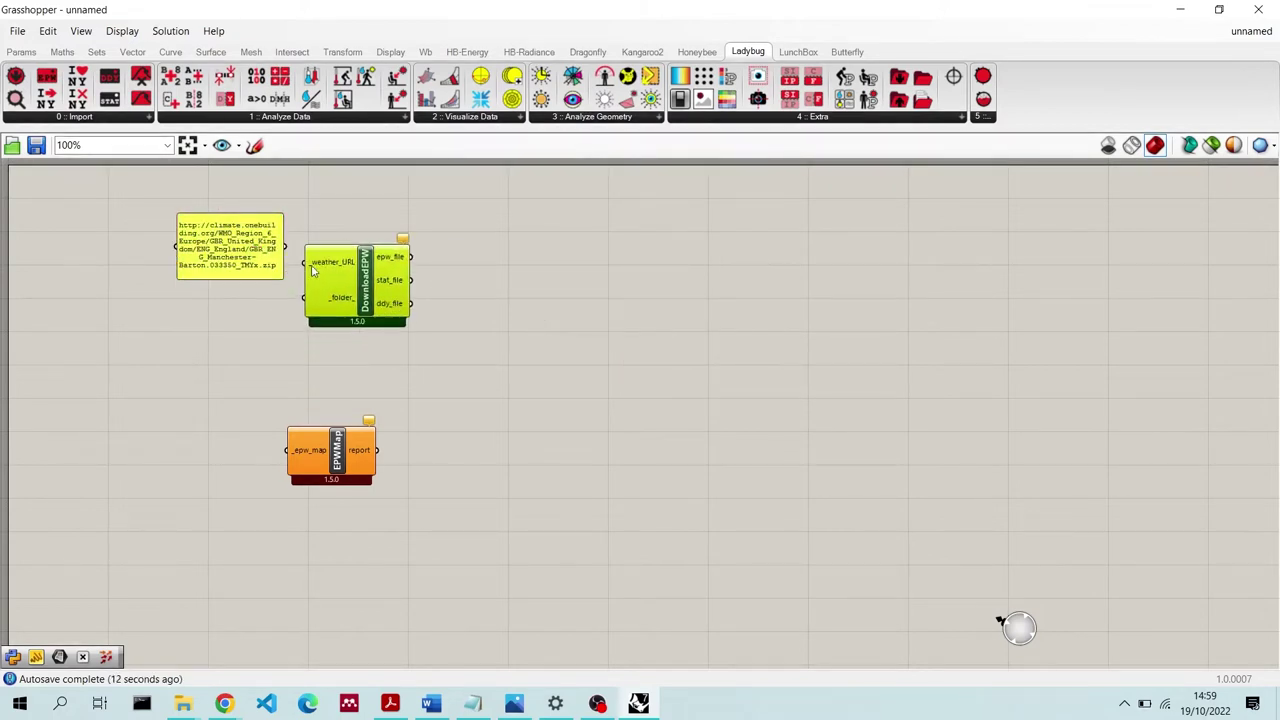
Add a Boolean Toggle set to True, connect it to EPWMap's _epw_map input and move EPWMap closer to DownloadEPW
{"action": "double_click", "coordinate": [220, 350]}
{"action": "type", "text": "bool"}
{"action": "left_click", "coordinate": [229, 307]}
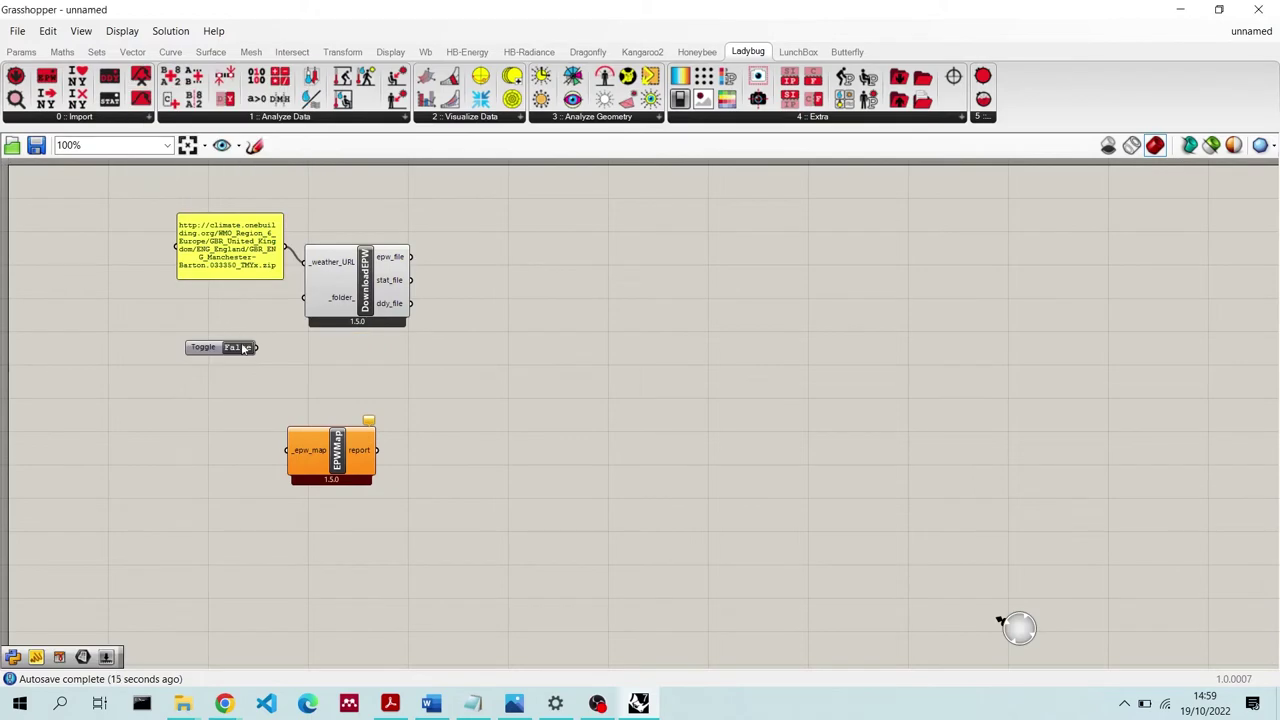
{"action": "left_click_drag", "start_coordinate": [256, 347], "coordinate": [285, 450]}
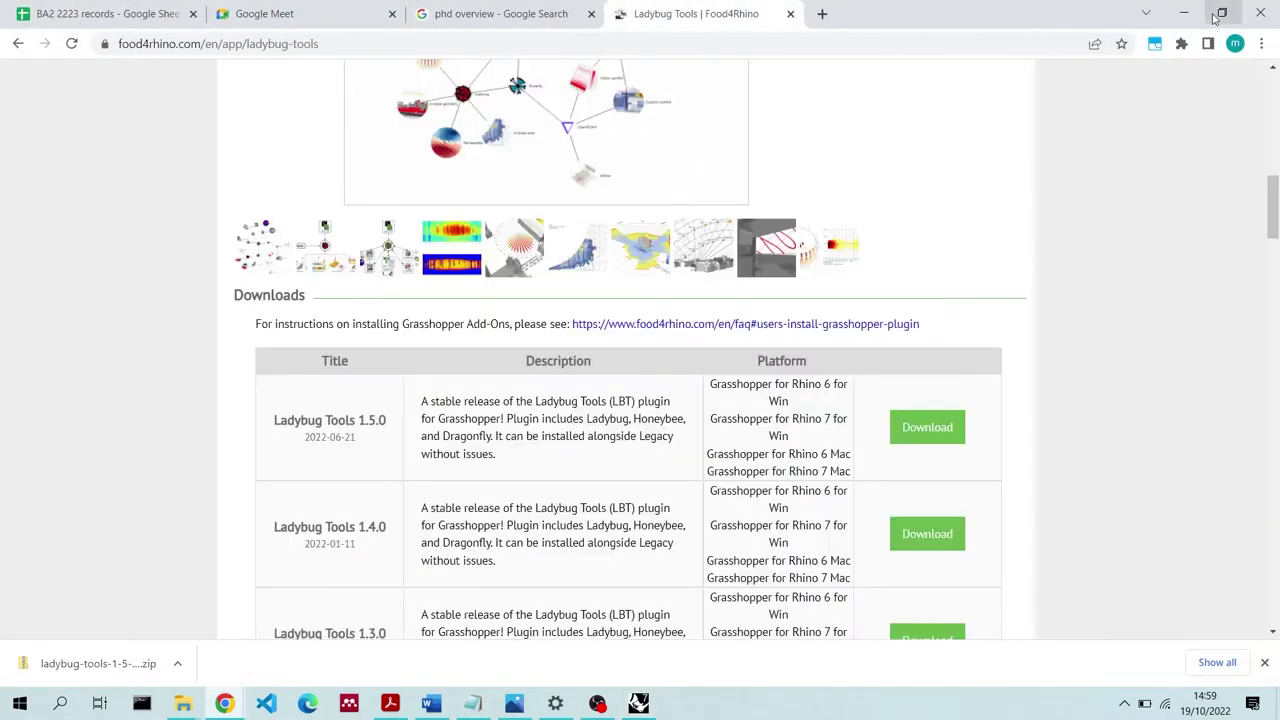
{"action": "left_click", "coordinate": [638, 703]}
{"action": "left_click_drag", "start_coordinate": [338, 432], "coordinate": [354, 395]}
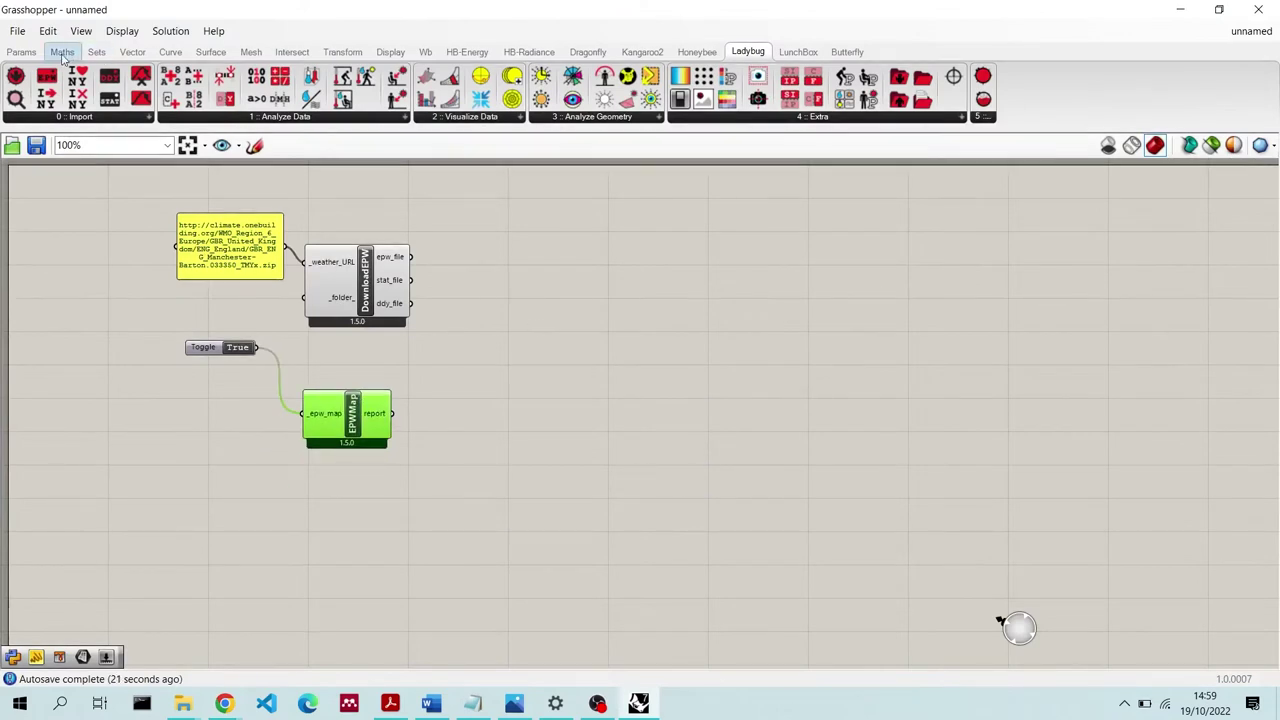
Place an ImportEPW component beside DownloadEPW and connect DownloadEPW's epw_file output to its _epw_file input
{"action": "left_click_drag", "start_coordinate": [46, 76], "coordinate": [520, 318]}
{"action": "left_click_drag", "start_coordinate": [410, 257], "coordinate": [494, 304]}
{"action": "left_click", "coordinate": [712, 296]}
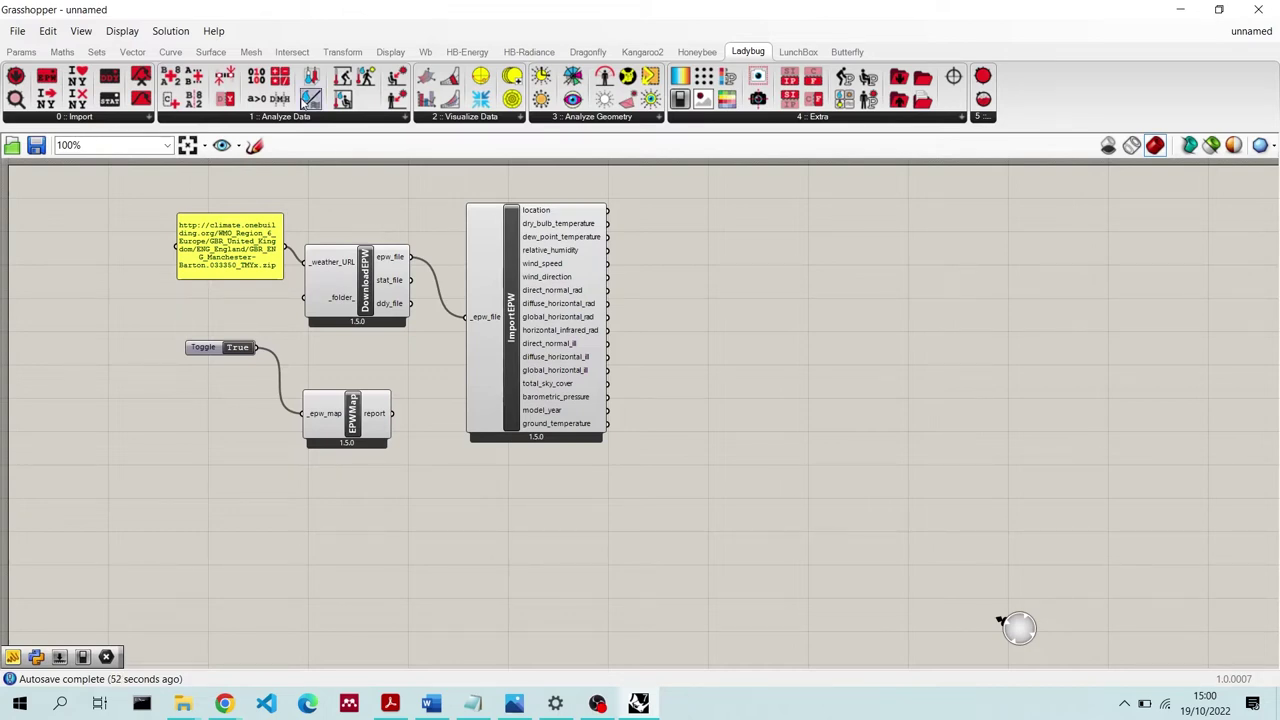
Browse the Ladybug analysis and visualisation components and place an LB Incident Radiation component beyond ImportEPW's outputs
{"action": "left_click", "coordinate": [312, 118]}
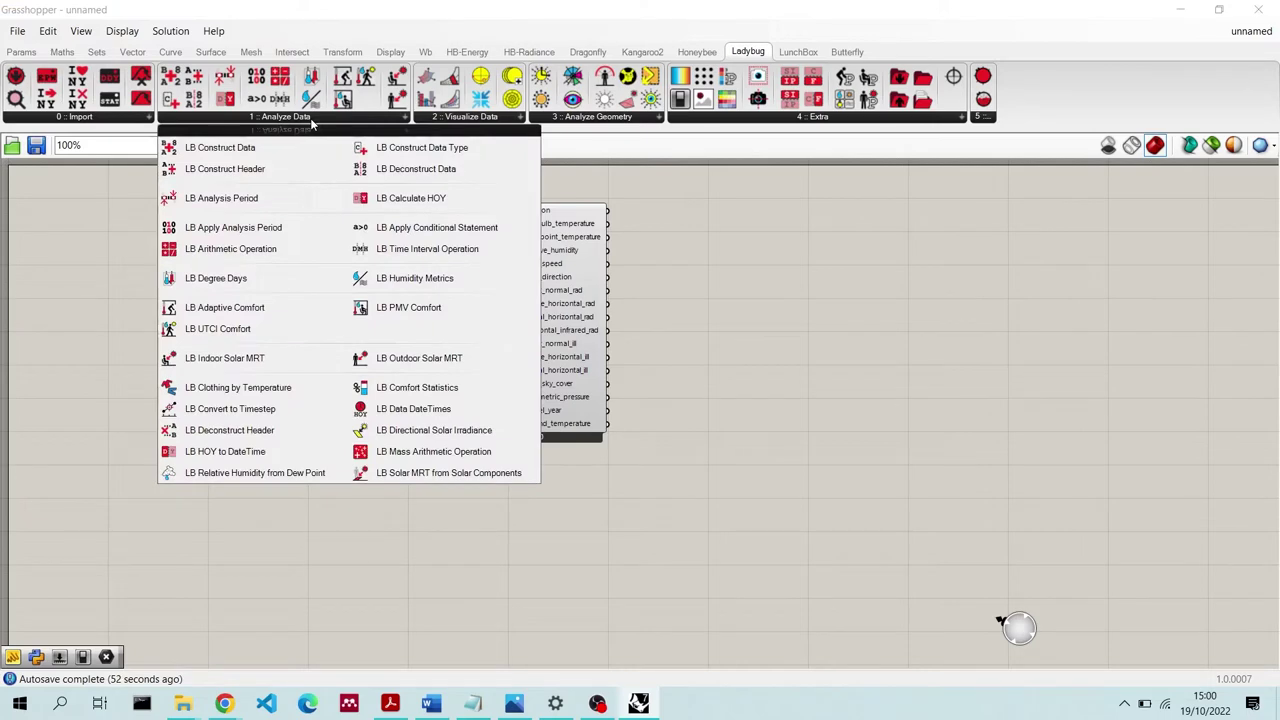
{"action": "left_click", "coordinate": [503, 119]}
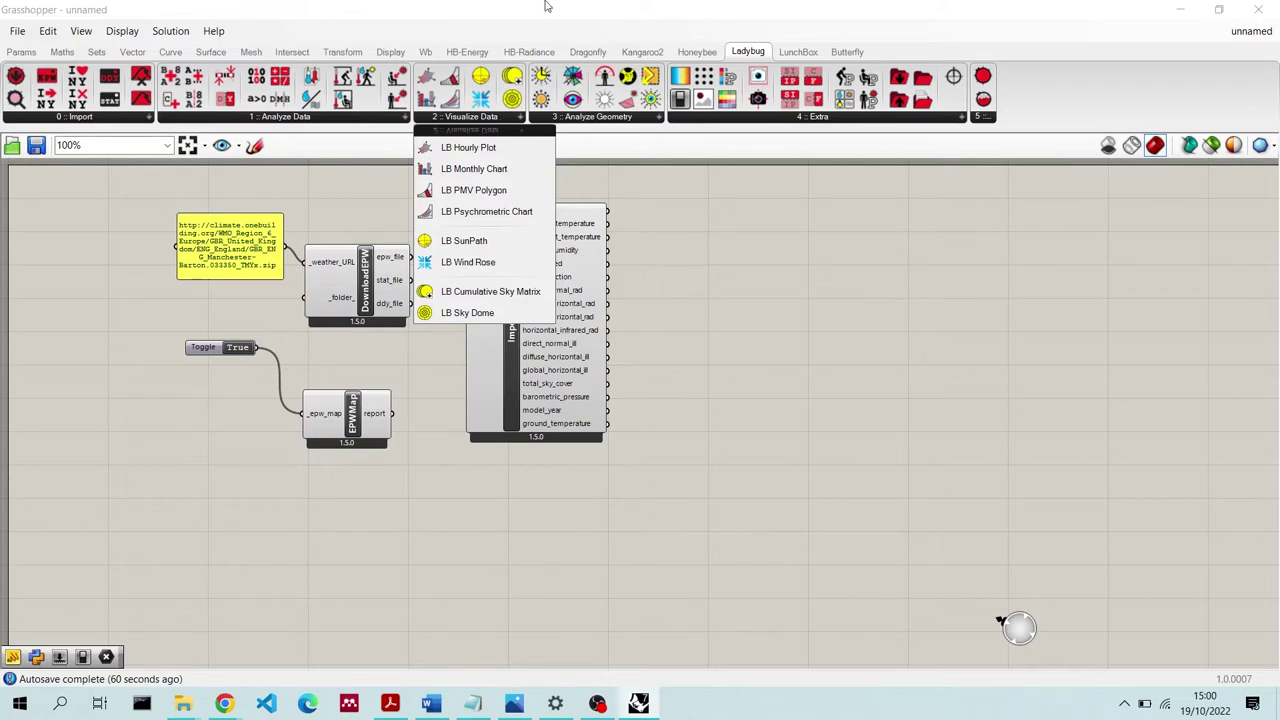
{"action": "left_click", "coordinate": [628, 120]}
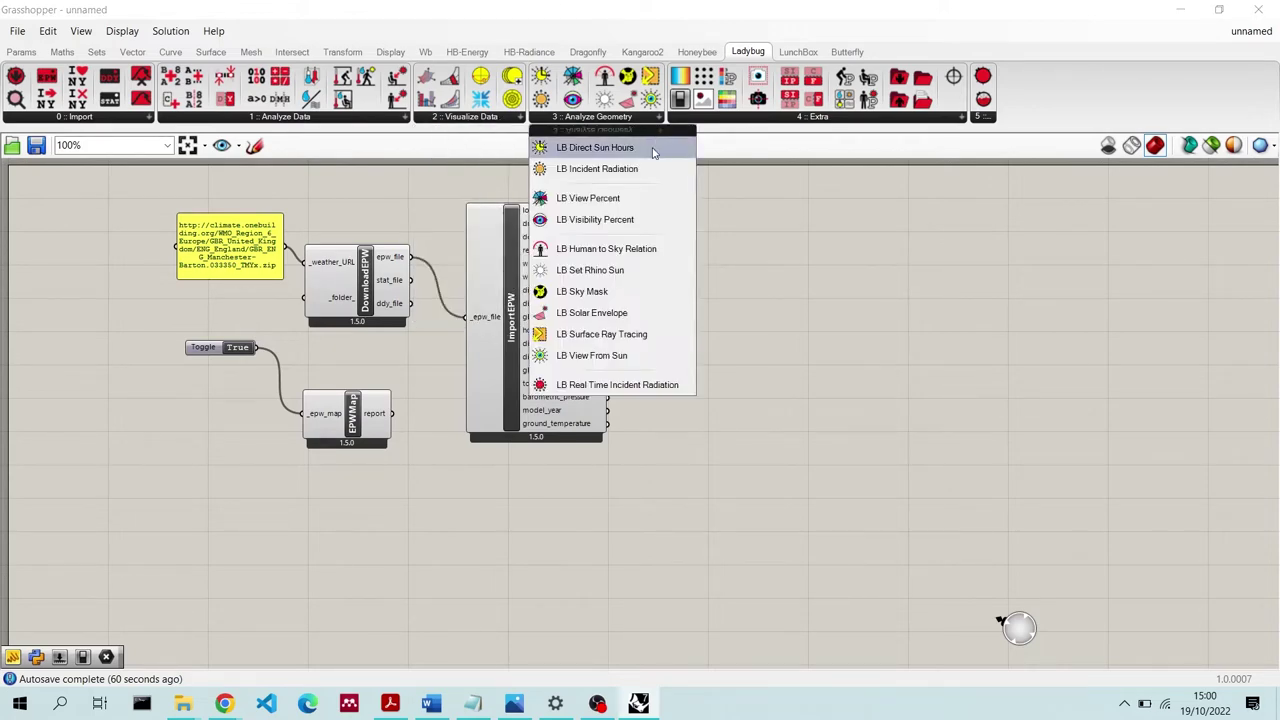
{"action": "mouse_move", "coordinate": [648, 171]}
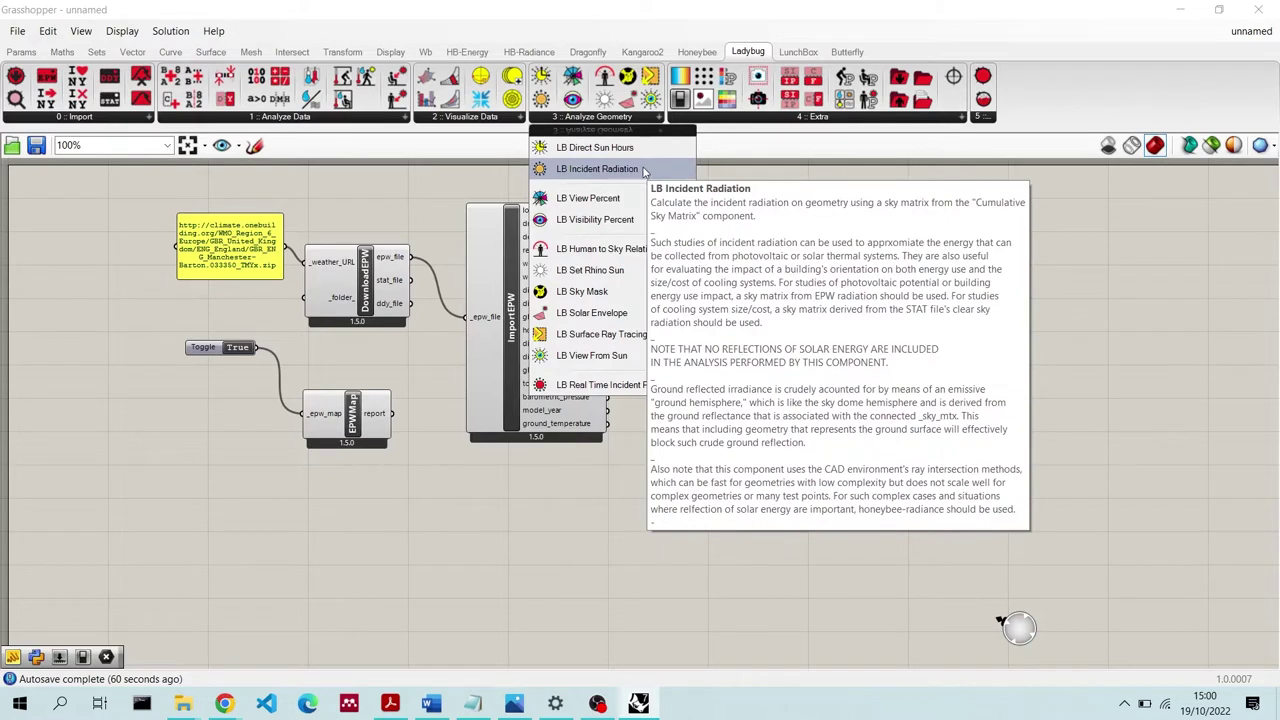
{"action": "left_click", "coordinate": [645, 170]}
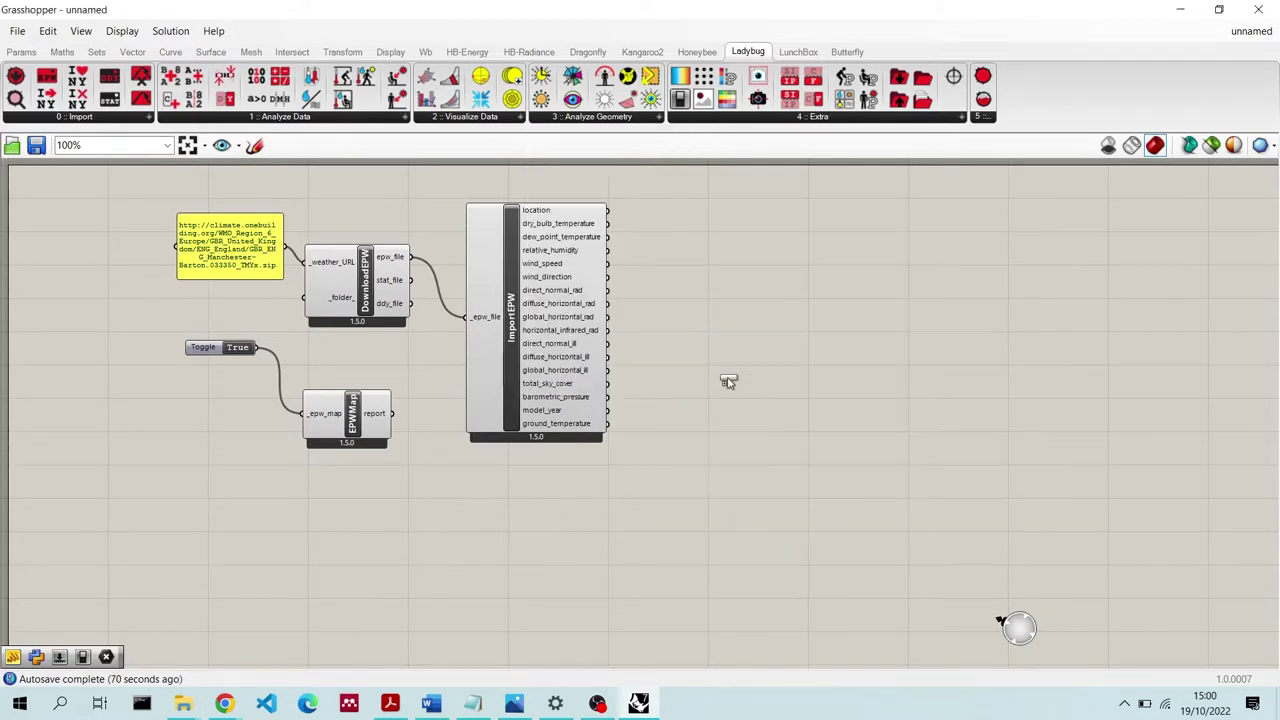
{"action": "left_click", "coordinate": [928, 337]}
{"action": "left_click_drag", "start_coordinate": [932, 308], "coordinate": [778, 283]}
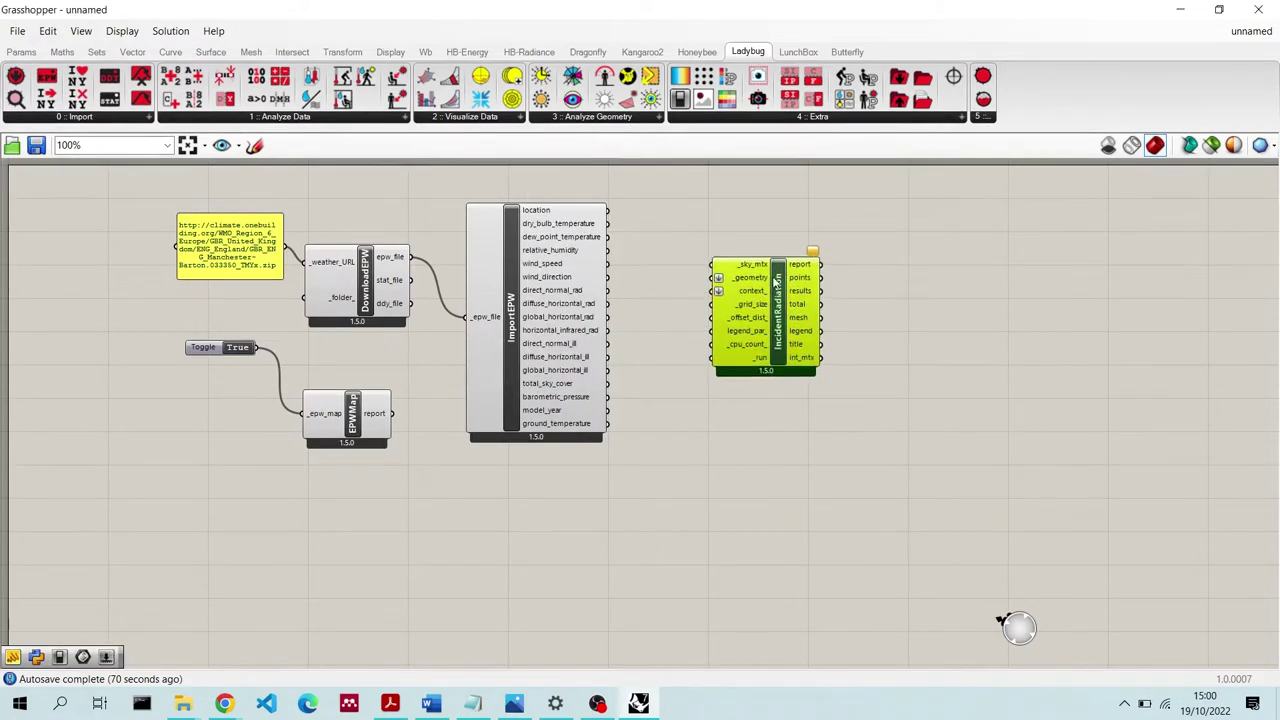
{"action": "scroll", "coordinate": [777, 283], "scroll_direction": "up", "scroll_amount": 2}
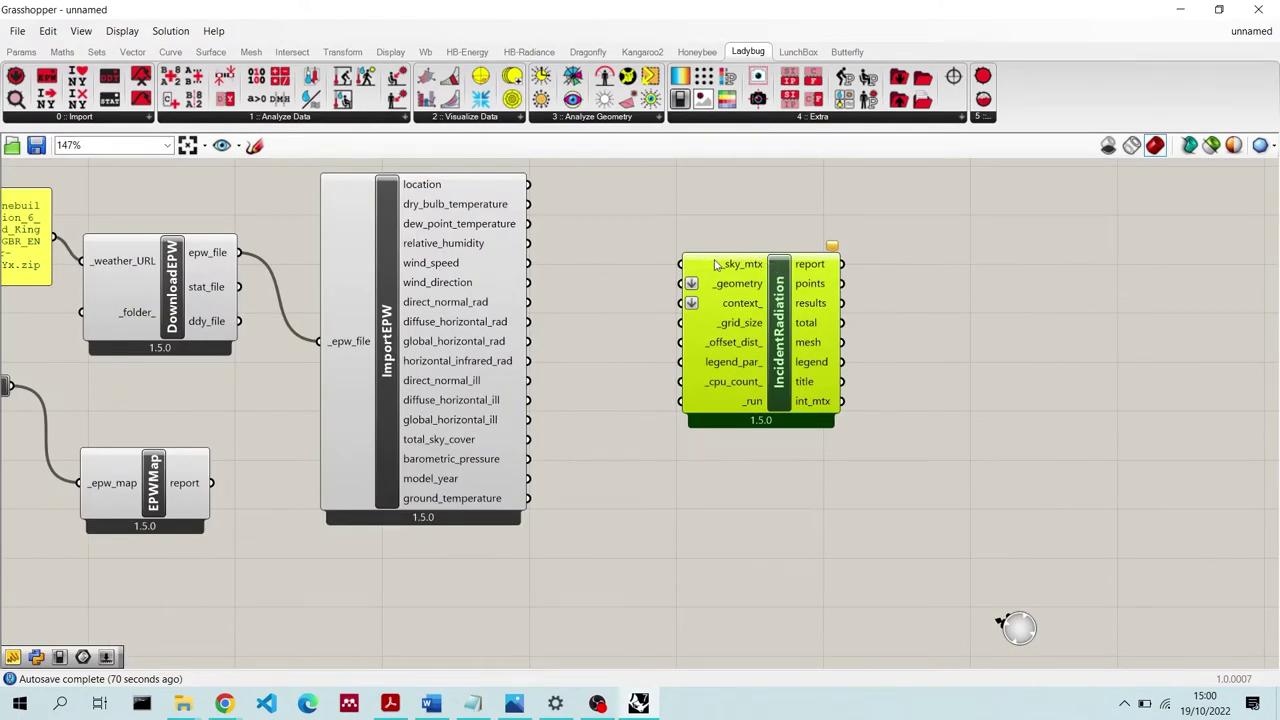
{"action": "left_click_drag", "start_coordinate": [674, 238], "coordinate": [773, 455]}
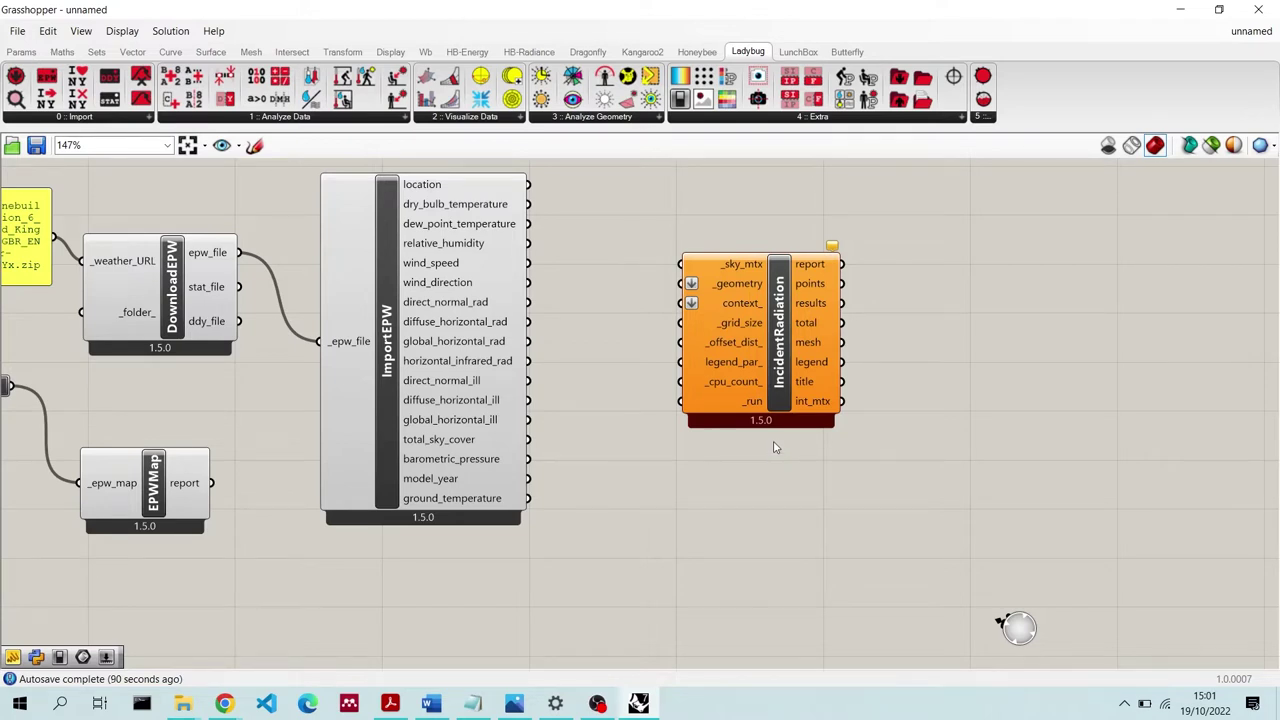
Move the IncidentRadiation component slightly up and farther from ImportEPW on the canvas
{"action": "left_click_drag", "start_coordinate": [780, 290], "coordinate": [842, 272]}
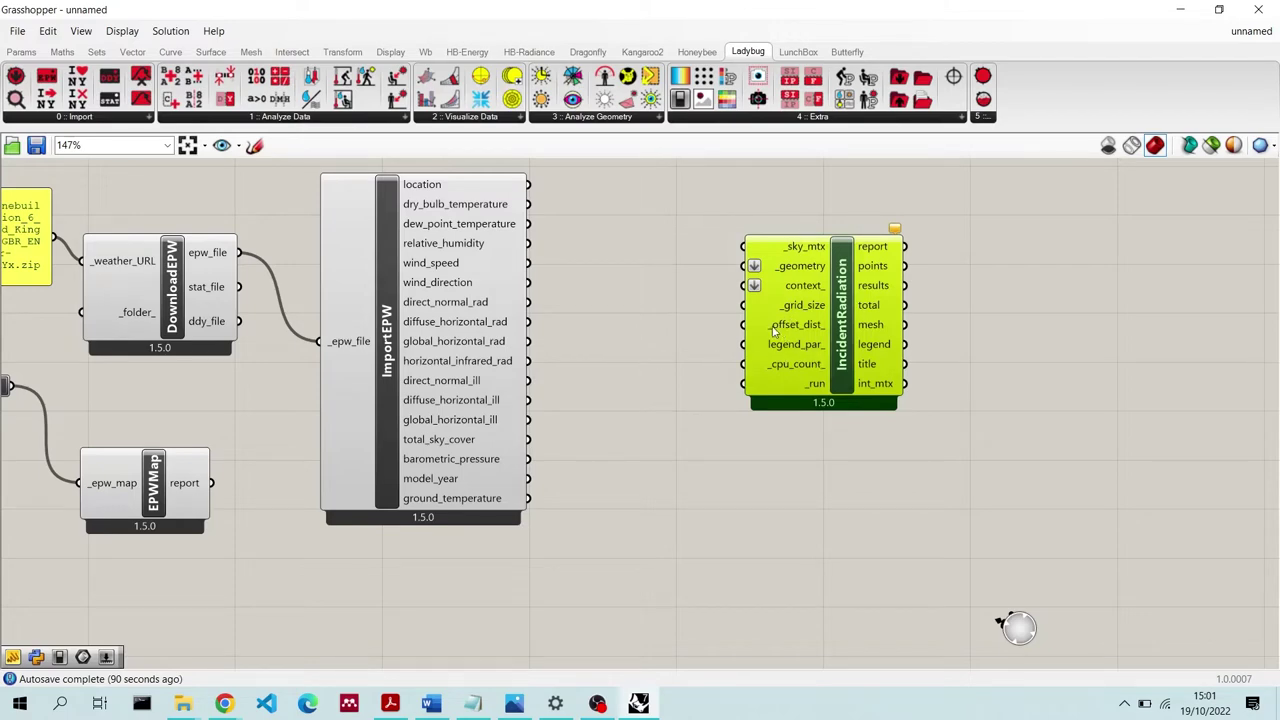
{"action": "scroll", "coordinate": [830, 240], "scroll_direction": "up", "scroll_amount": 2}
{"action": "mouse_move", "coordinate": [826, 258]}
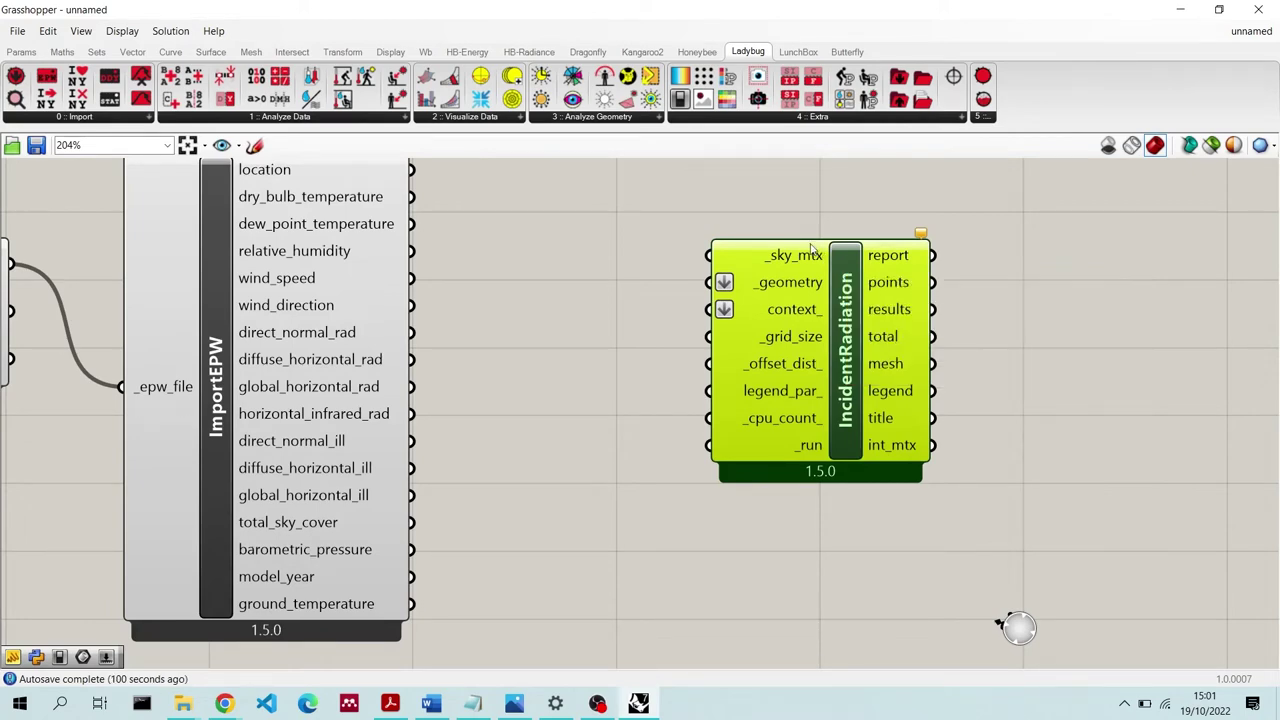
Examine the ImportEPW component's Python source code, from its documentation to the output assignments, and close the script editor
{"action": "left_click", "coordinate": [220, 372]}
{"action": "double_click", "coordinate": [310, 345]}
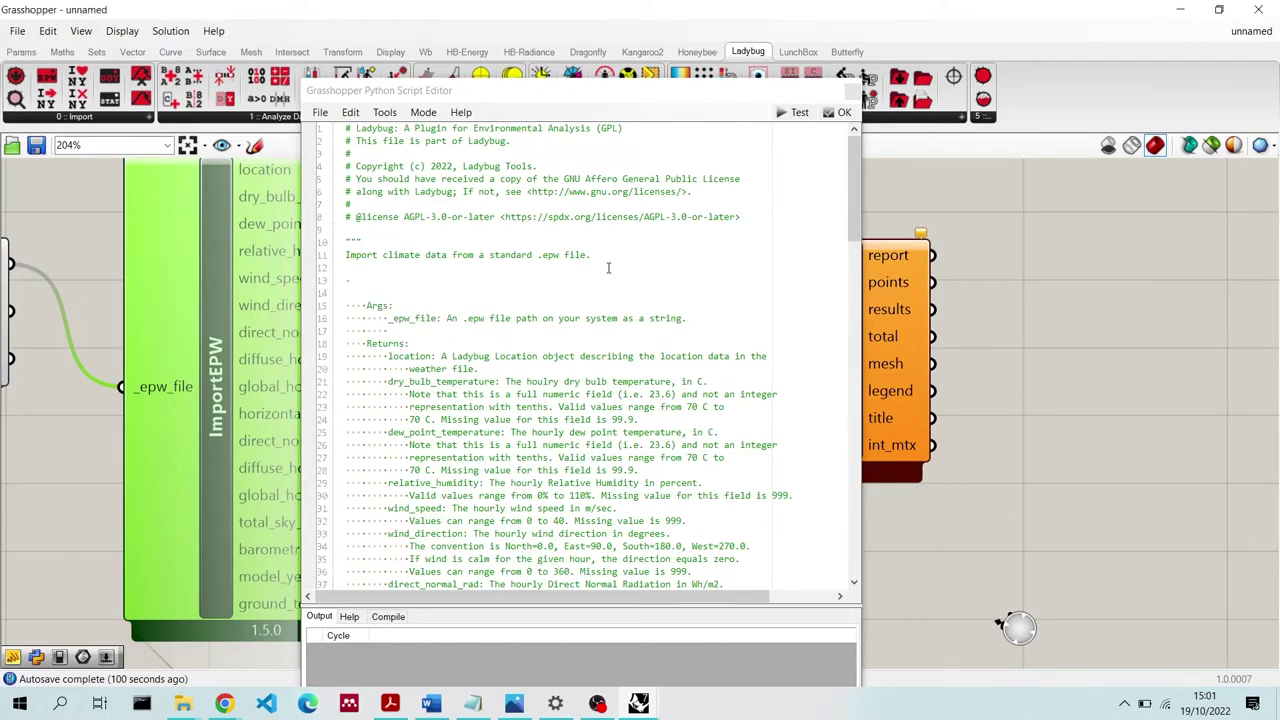
{"action": "left_click", "coordinate": [841, 112]}
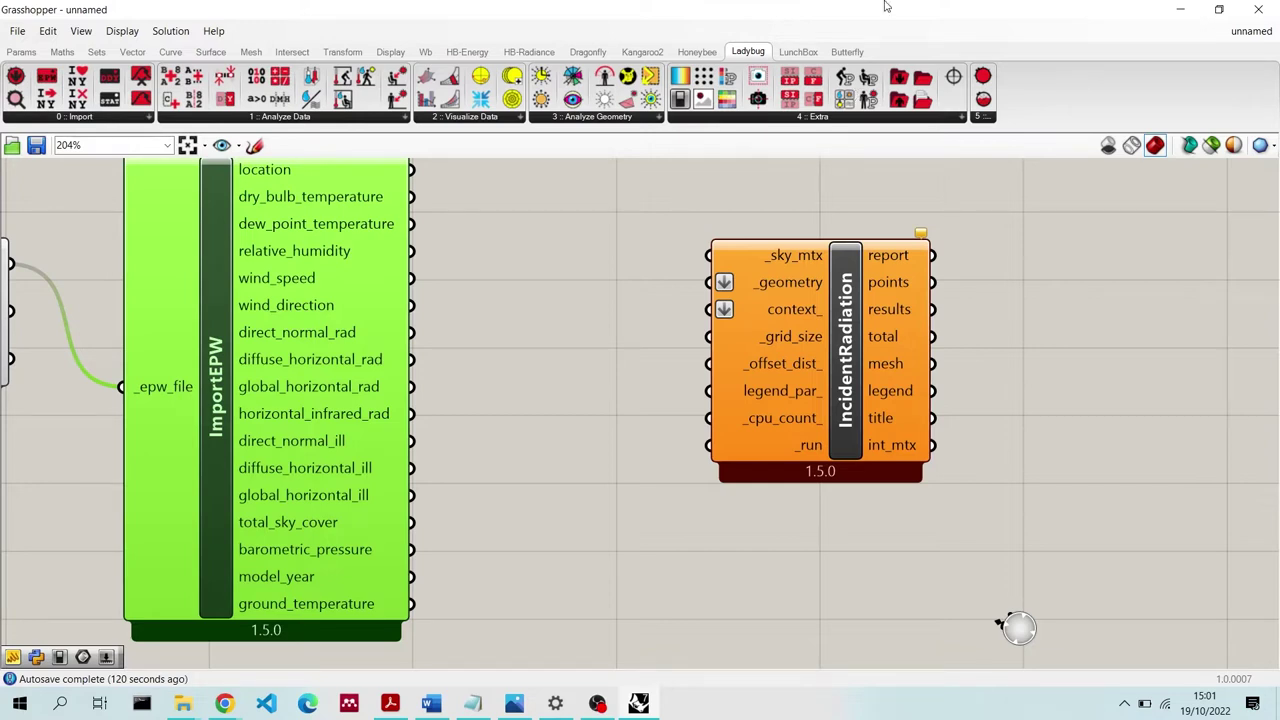
{"action": "double_click", "coordinate": [232, 364]}
{"action": "scroll", "coordinate": [528, 307], "scroll_direction": "down", "scroll_amount": 10}
{"action": "scroll", "coordinate": [528, 307], "scroll_direction": "down", "scroll_amount": 18}
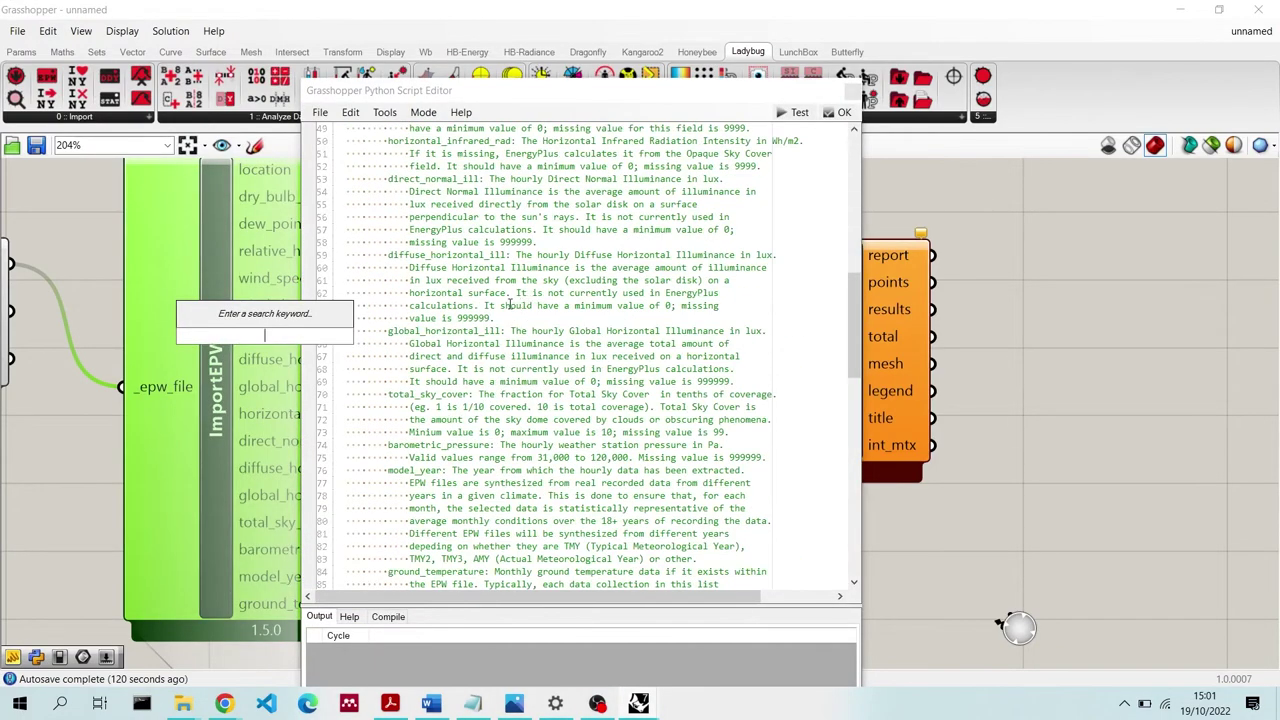
{"action": "scroll", "coordinate": [528, 205], "scroll_direction": "down", "scroll_amount": 8}
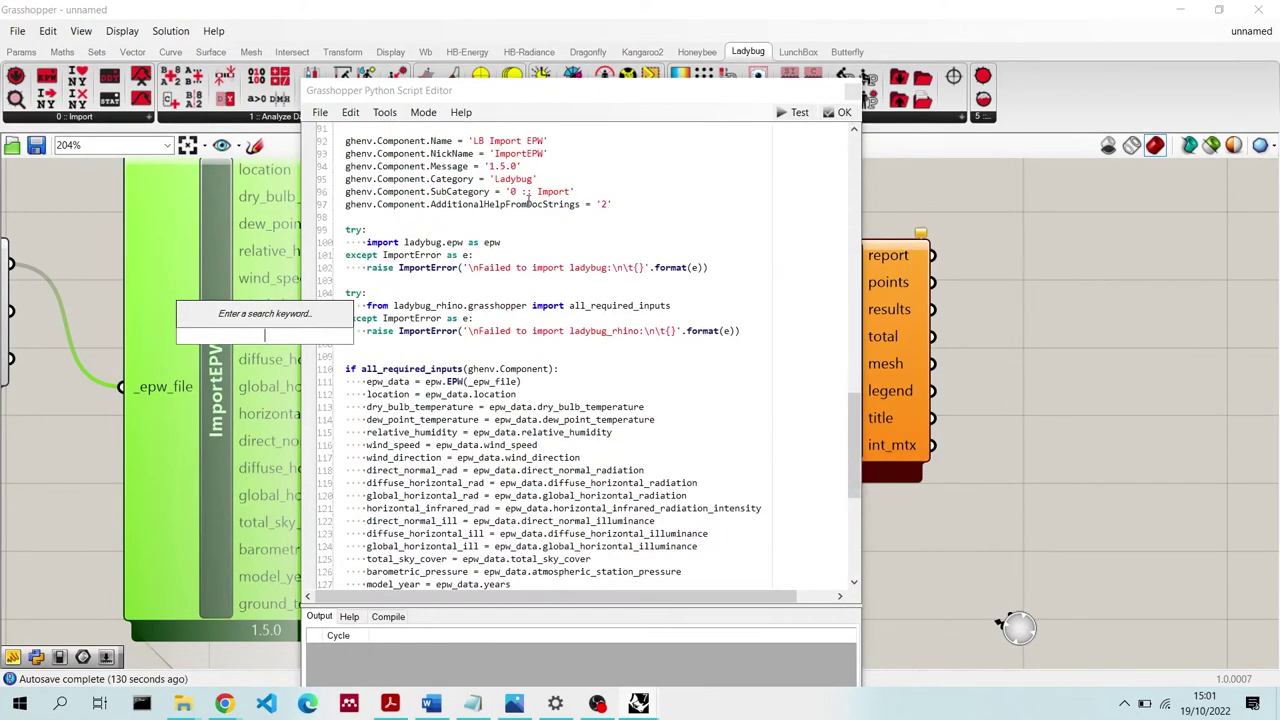
{"action": "scroll", "coordinate": [524, 198], "scroll_direction": "up", "scroll_amount": 5}
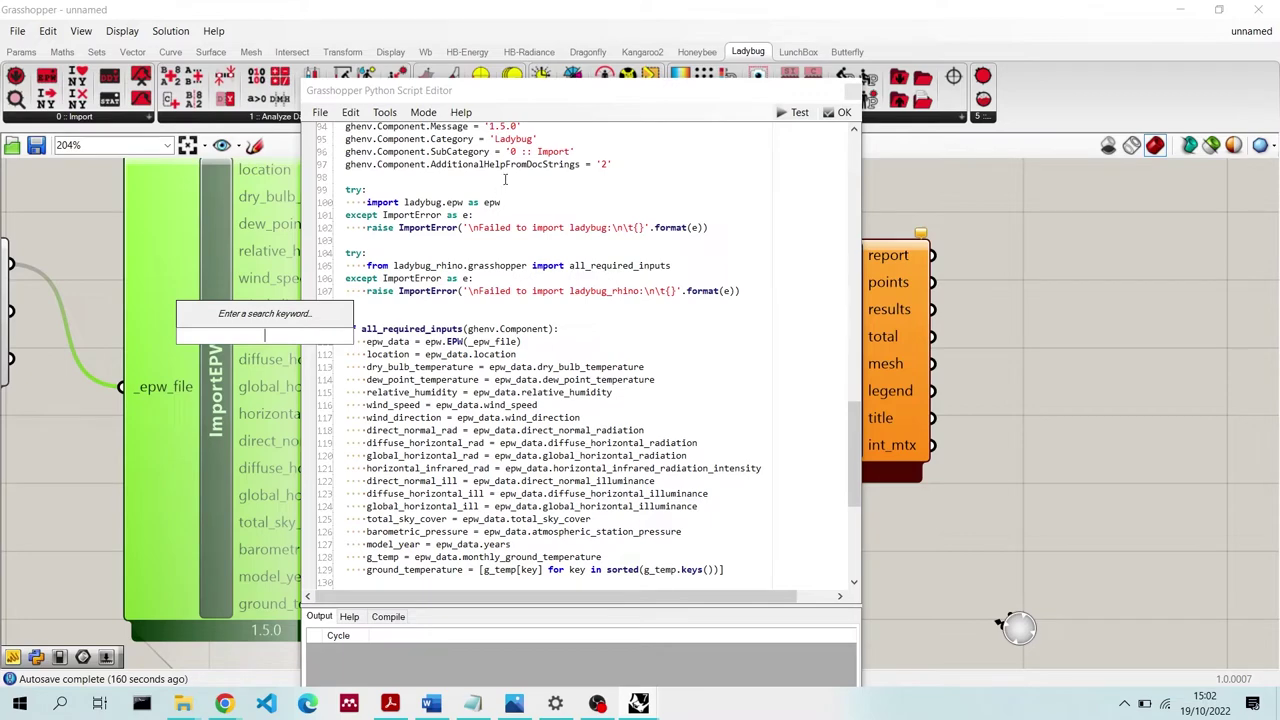
{"action": "scroll", "coordinate": [673, 334], "scroll_direction": "down", "scroll_amount": 1}
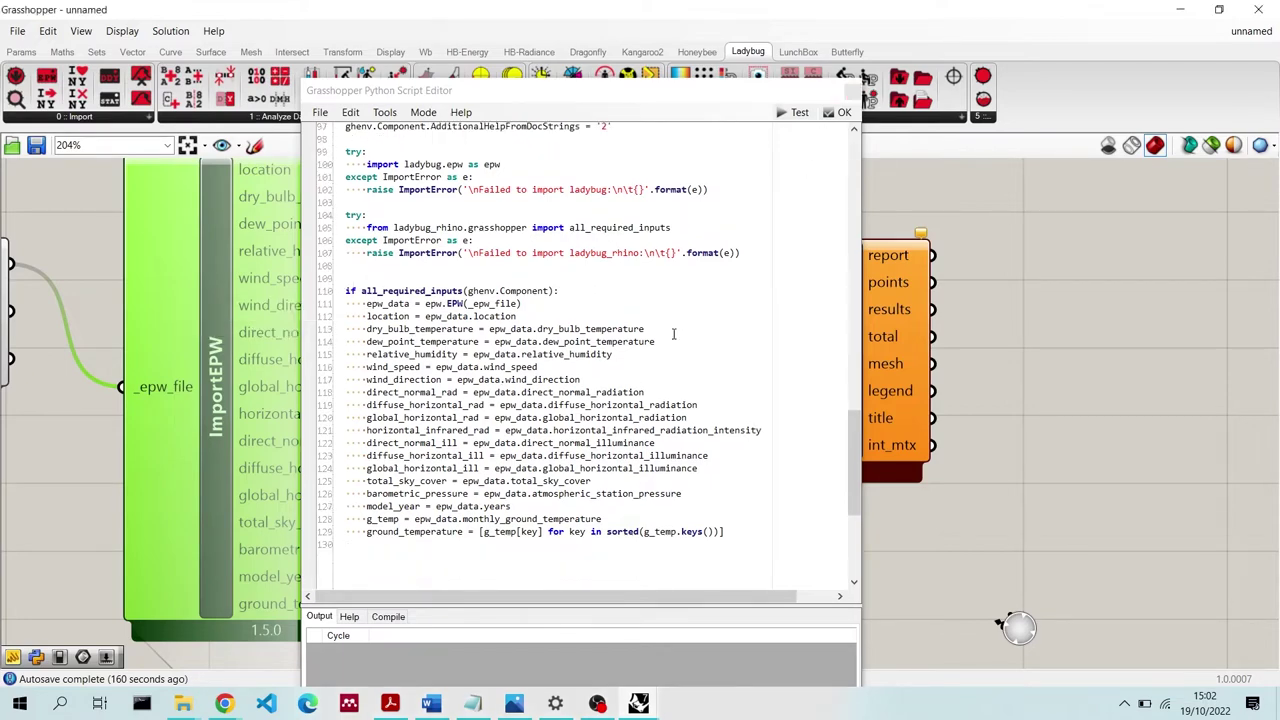
{"action": "left_click", "coordinate": [849, 90]}
Move IncidentRadiation farther away, place an LB SunPath component between it and ImportEPW, and shift ImportEPW upward
{"action": "scroll", "coordinate": [737, 409], "scroll_direction": "down", "scroll_amount": 3}
{"action": "scroll", "coordinate": [560, 275], "scroll_direction": "up", "scroll_amount": 3}
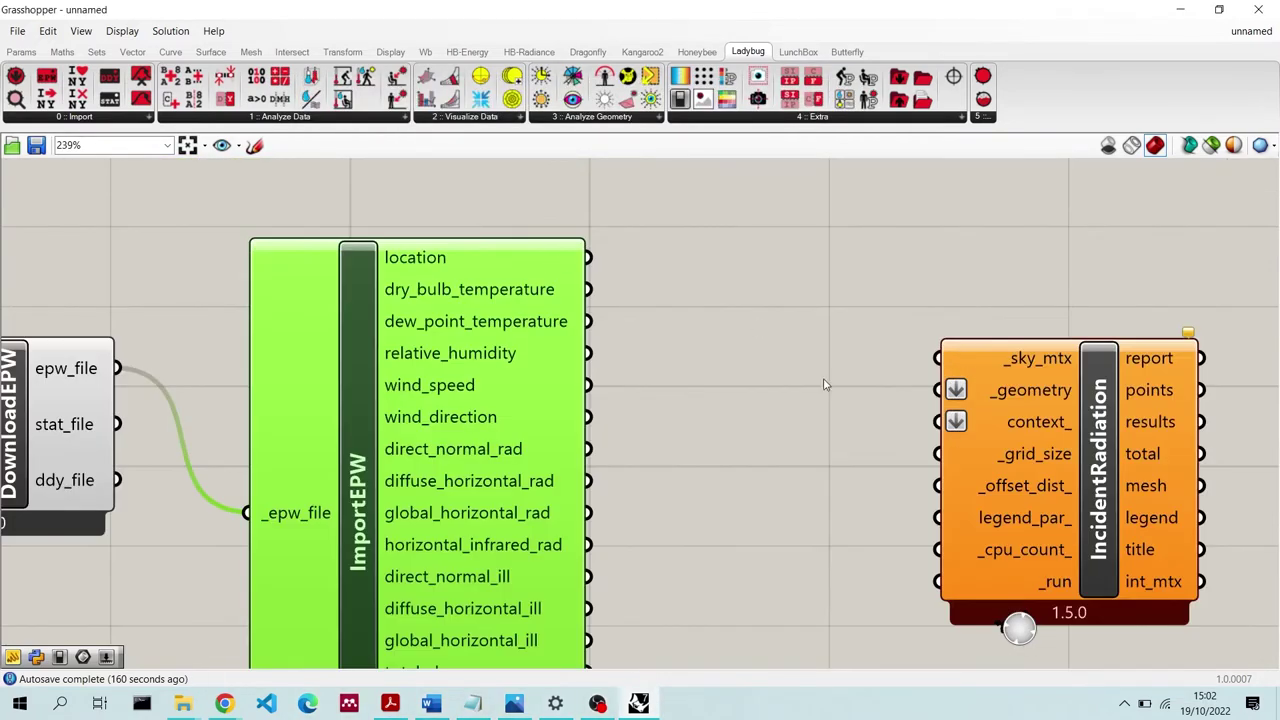
{"action": "scroll", "coordinate": [600, 272], "scroll_direction": "down", "scroll_amount": 2}
{"action": "scroll", "coordinate": [600, 272], "scroll_direction": "up", "scroll_amount": 2}
{"action": "left_click_drag", "start_coordinate": [958, 404], "coordinate": [1181, 279]}
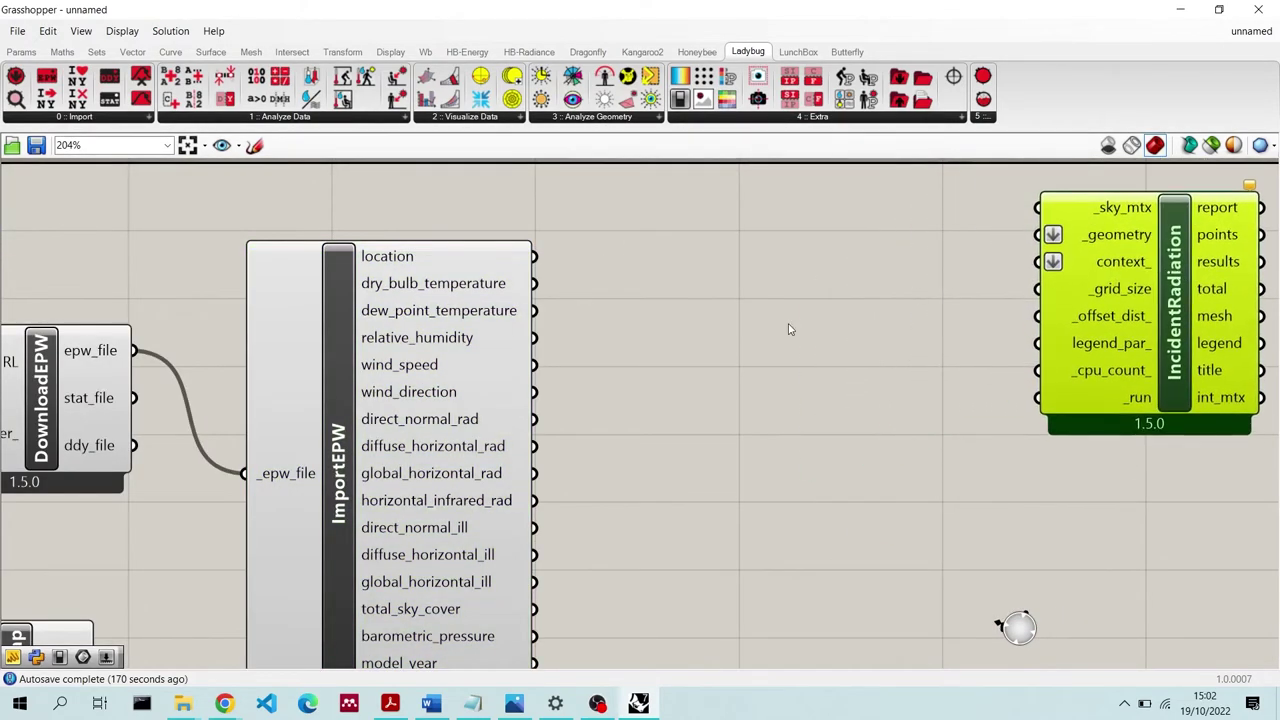
{"action": "left_click", "coordinate": [503, 119]}
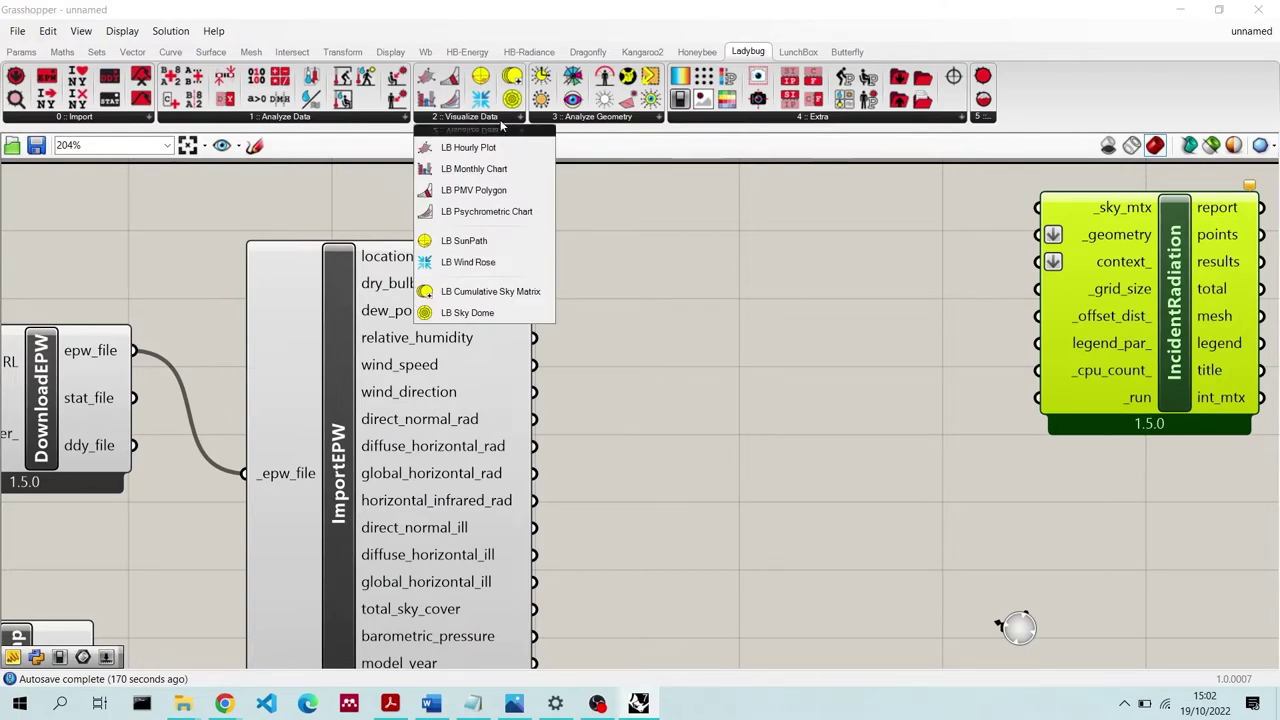
{"action": "left_click", "coordinate": [508, 248]}
{"action": "left_click", "coordinate": [798, 342]}
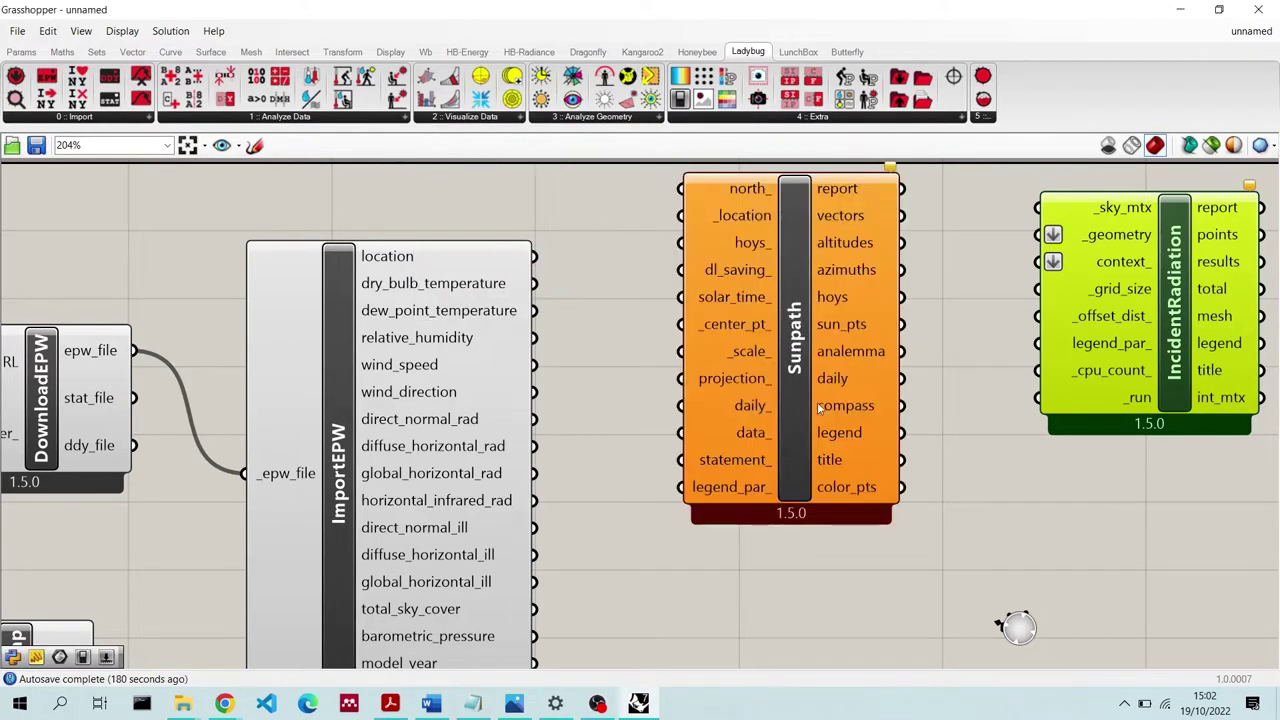
{"action": "left_click", "coordinate": [634, 216]}
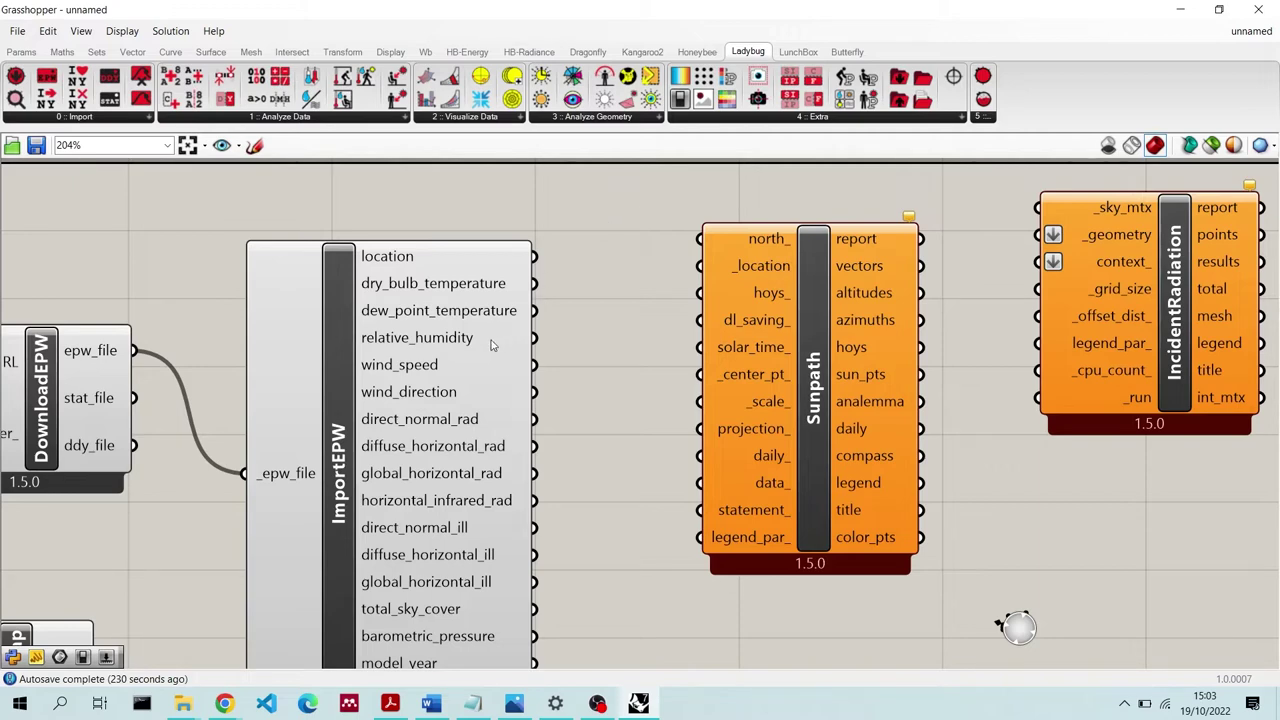
{"action": "left_click_drag", "start_coordinate": [392, 336], "coordinate": [380, 292]}
{"action": "mouse_move", "coordinate": [380, 292]}
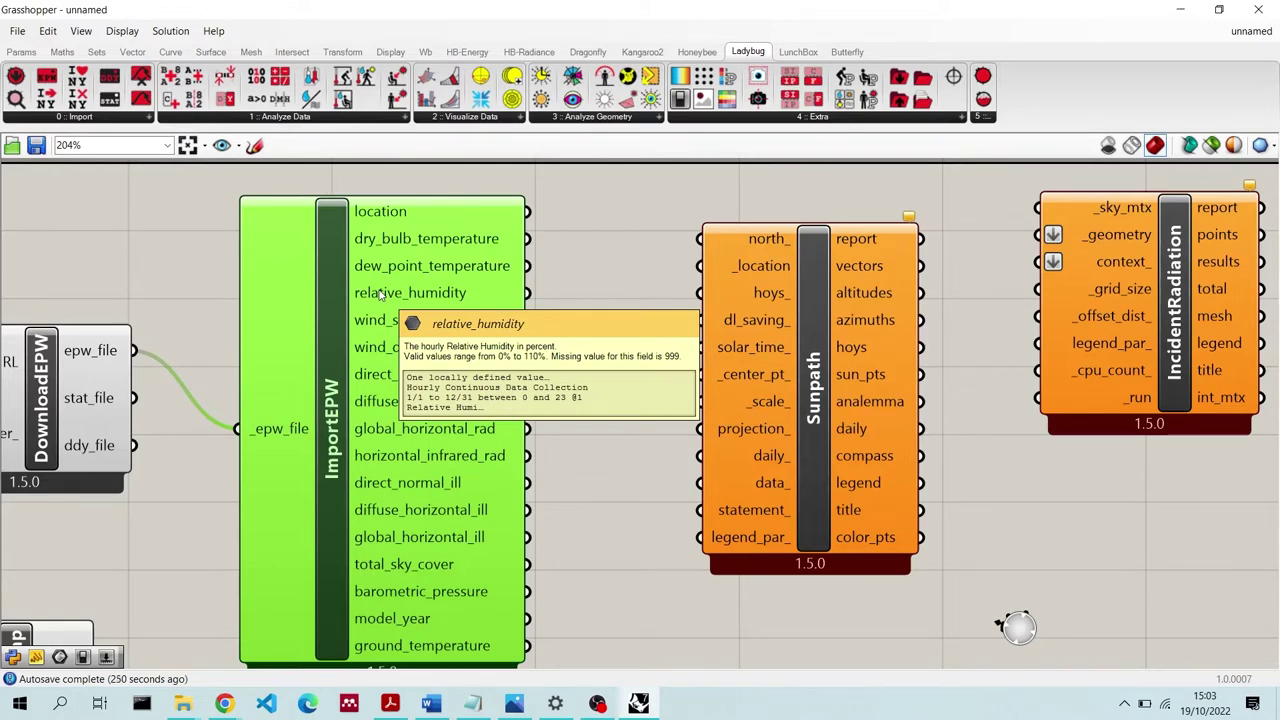
Check the imported location with a temporary panel connected to ImportEPW's location output, and delete the panel
{"action": "double_click", "coordinate": [669, 237]}
{"action": "type", "text": "panel"}
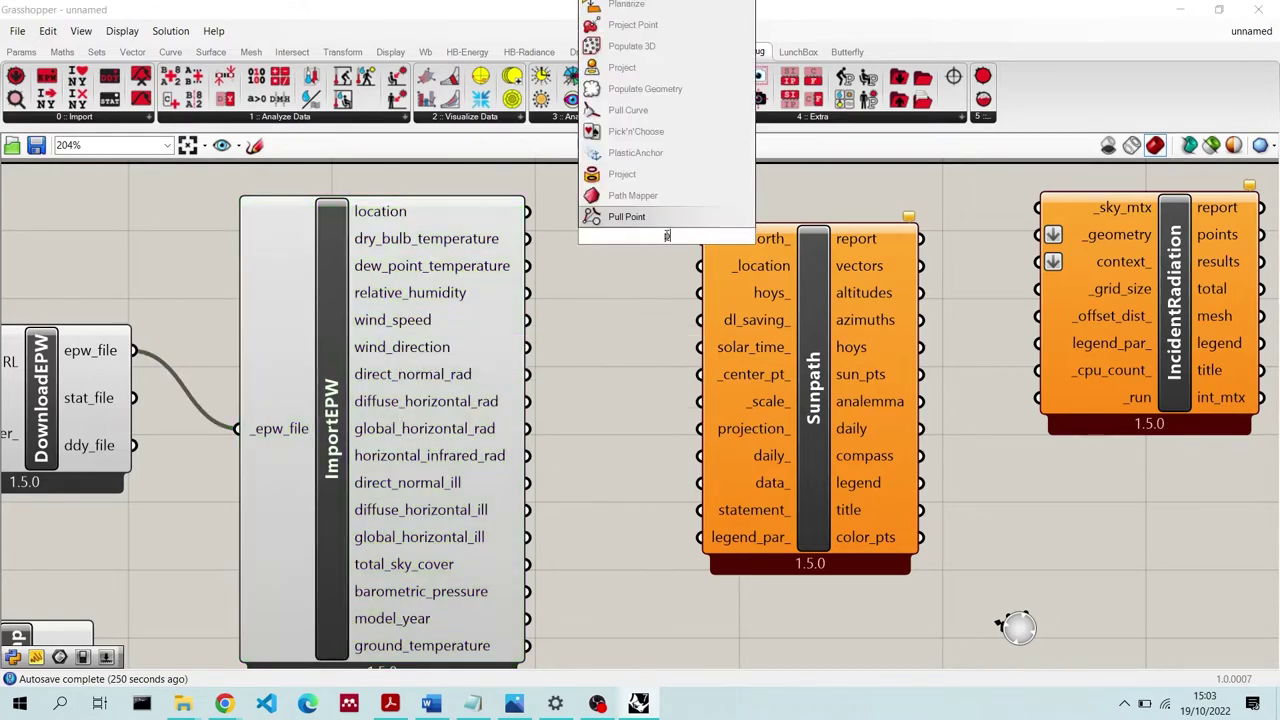
{"action": "left_click", "coordinate": [667, 195]}
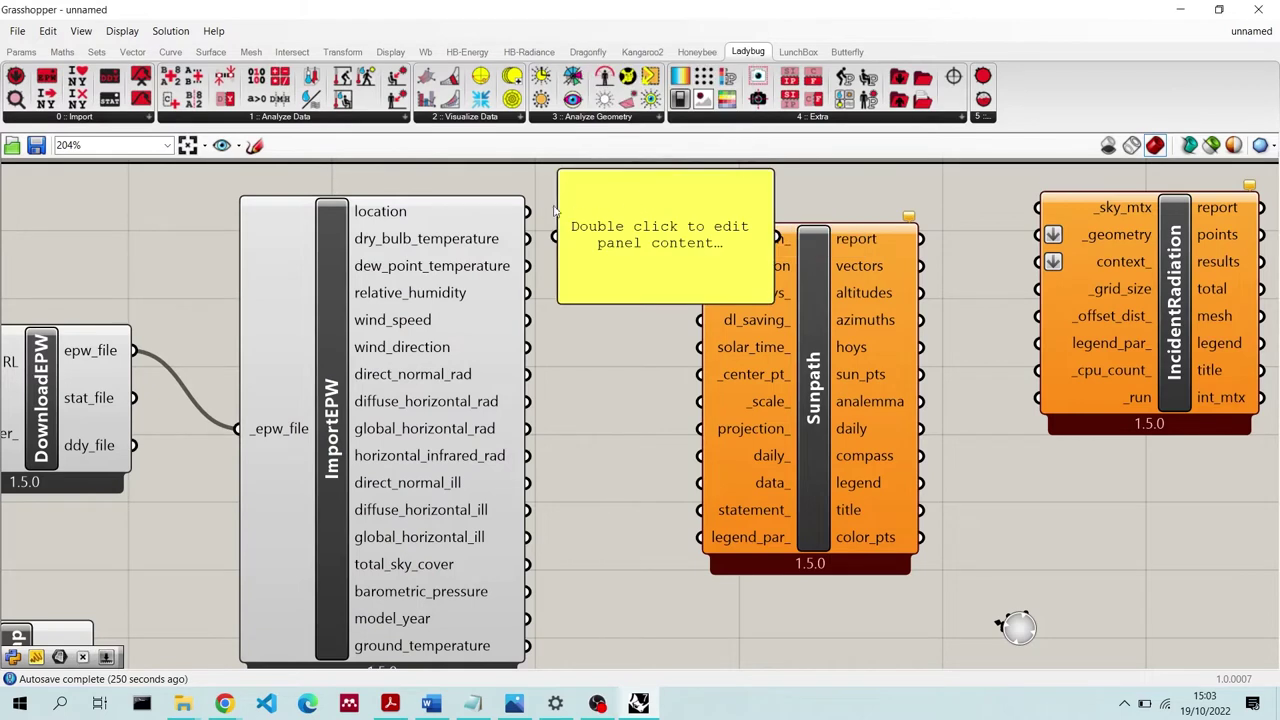
{"action": "left_click_drag", "start_coordinate": [528, 211], "coordinate": [558, 226]}
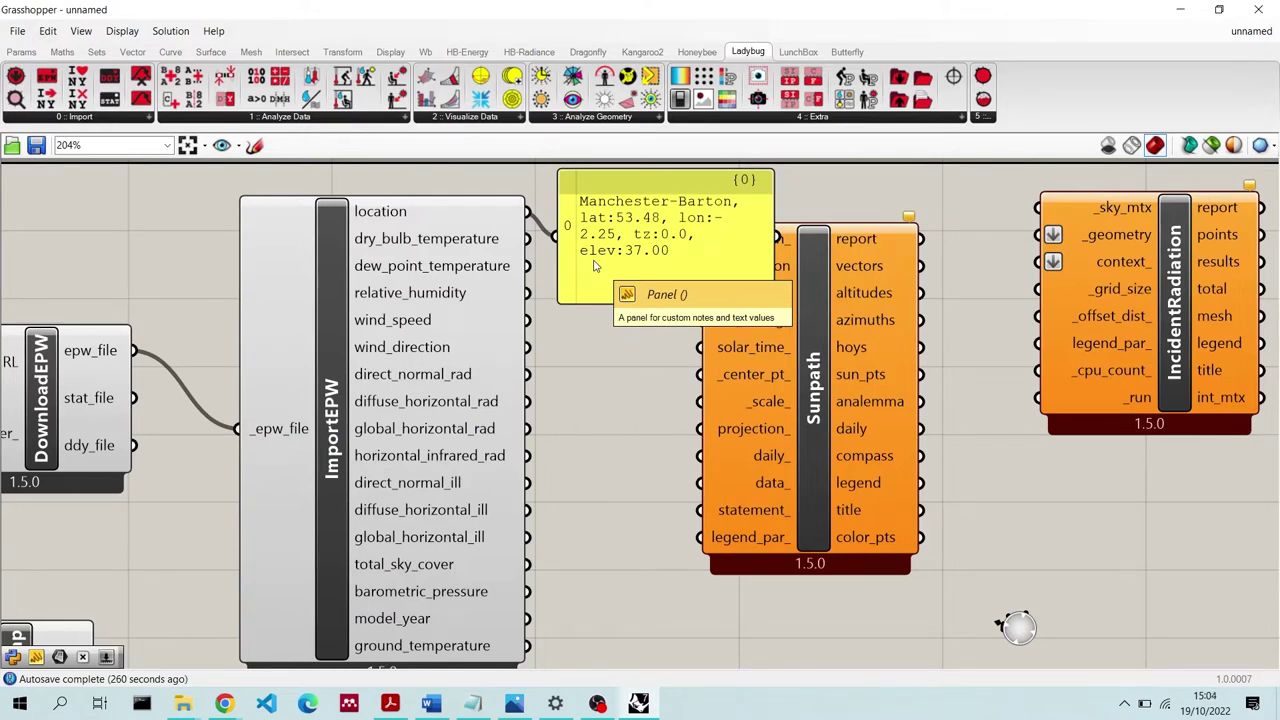
{"action": "left_click", "coordinate": [686, 252]}
{"action": "key", "text": "Delete"}
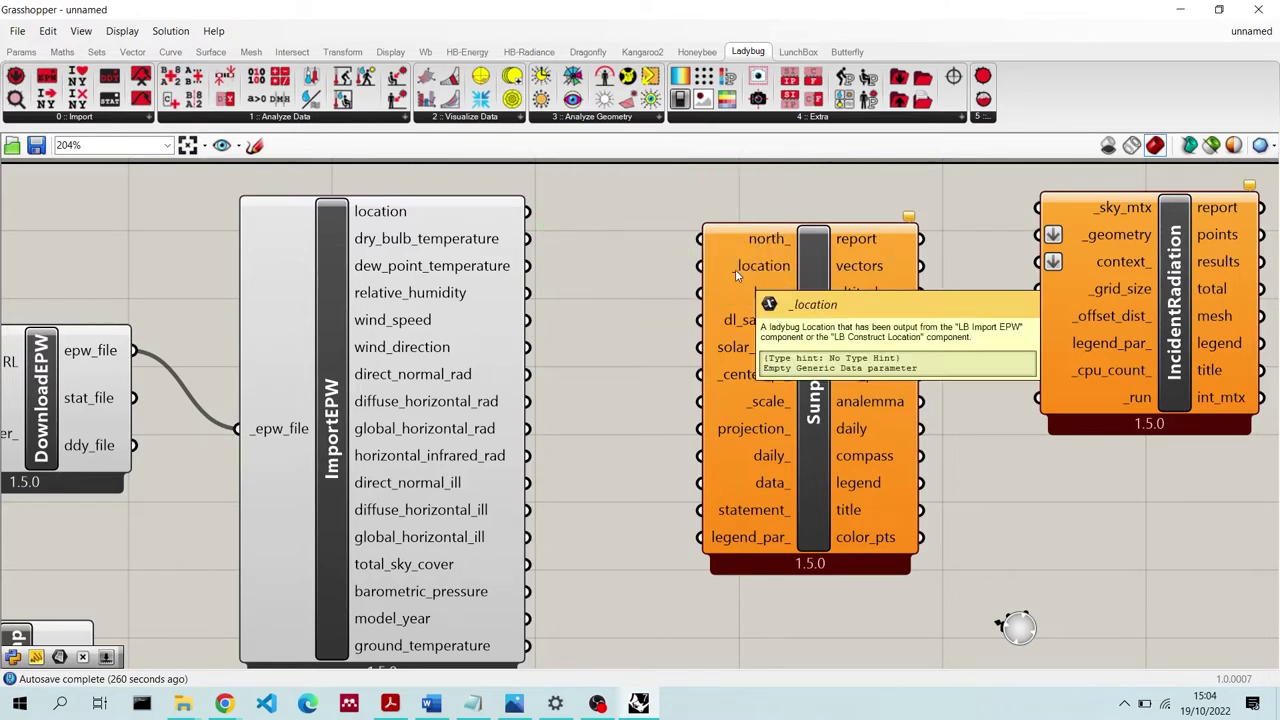
Connect ImportEPW's location output to Sunpath's _location input and view the whole sun path in Rhino's maximized Perspective viewport beside Grasshopper
{"action": "left_click_drag", "start_coordinate": [700, 265], "coordinate": [527, 211]}
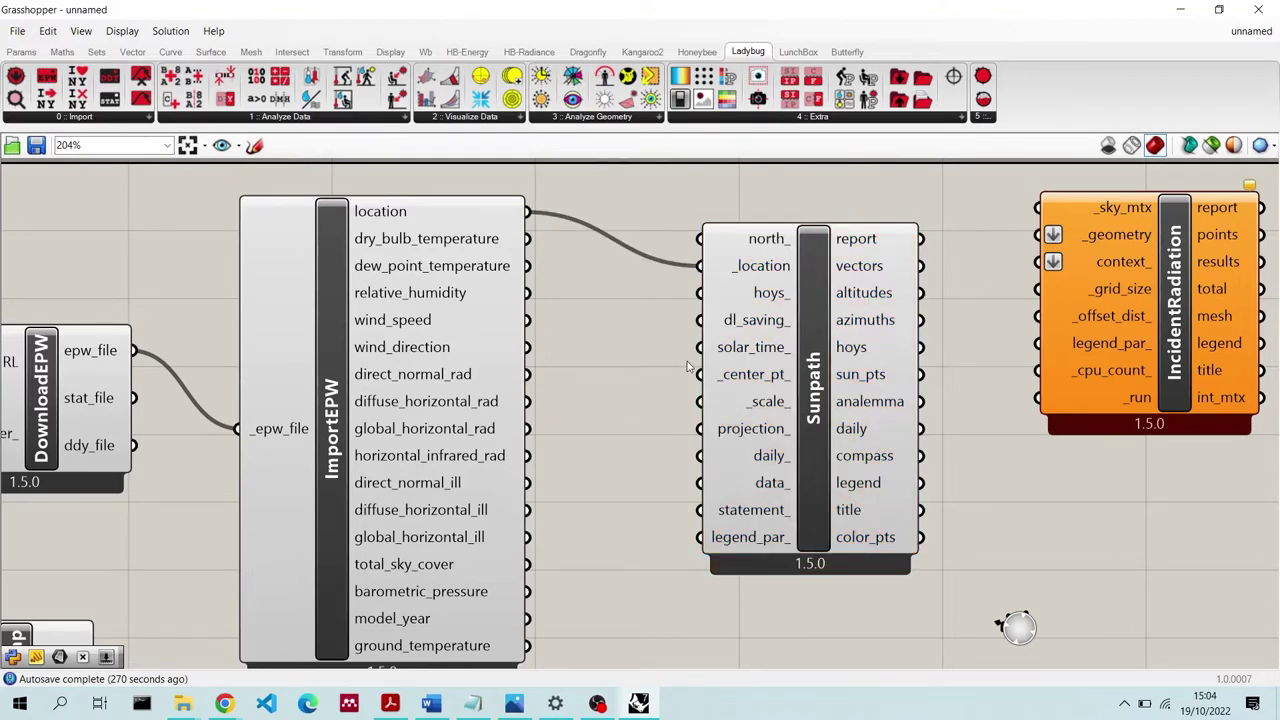
{"action": "left_click_drag", "start_coordinate": [617, 18], "coordinate": [1081, 63]}
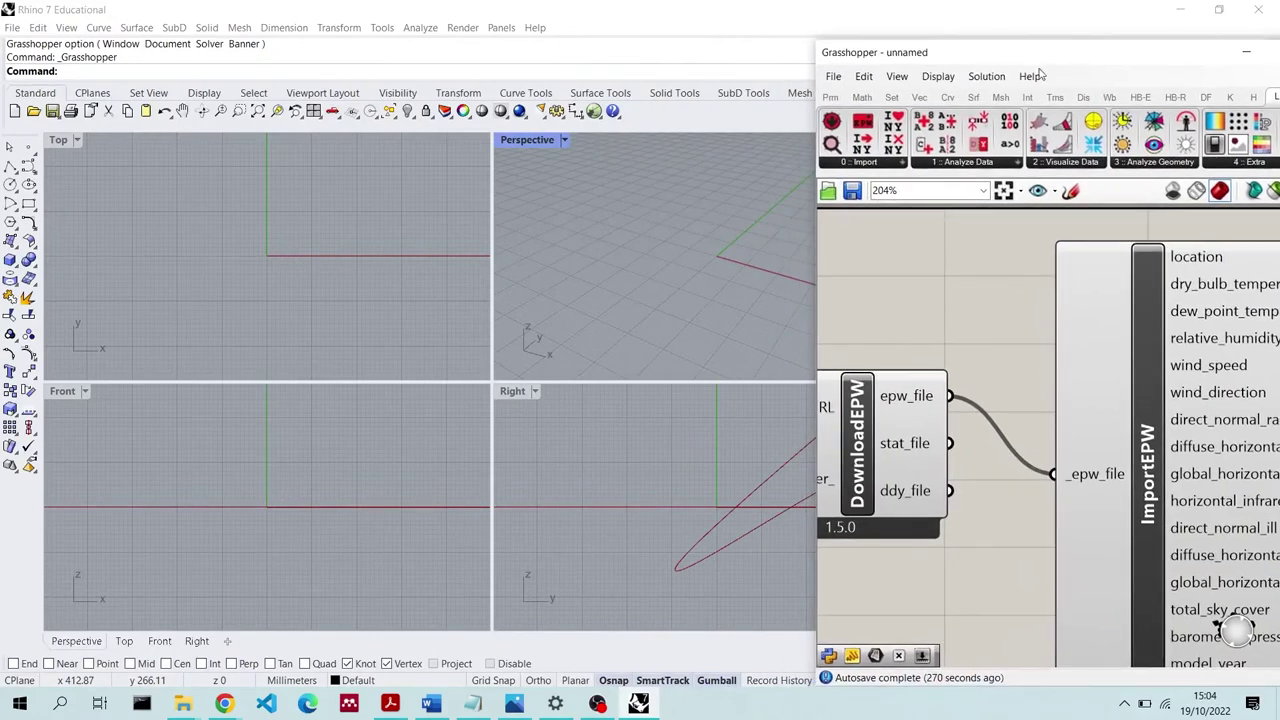
{"action": "double_click", "coordinate": [527, 140]}
{"action": "scroll", "coordinate": [416, 348], "scroll_direction": "down", "scroll_amount": 8}
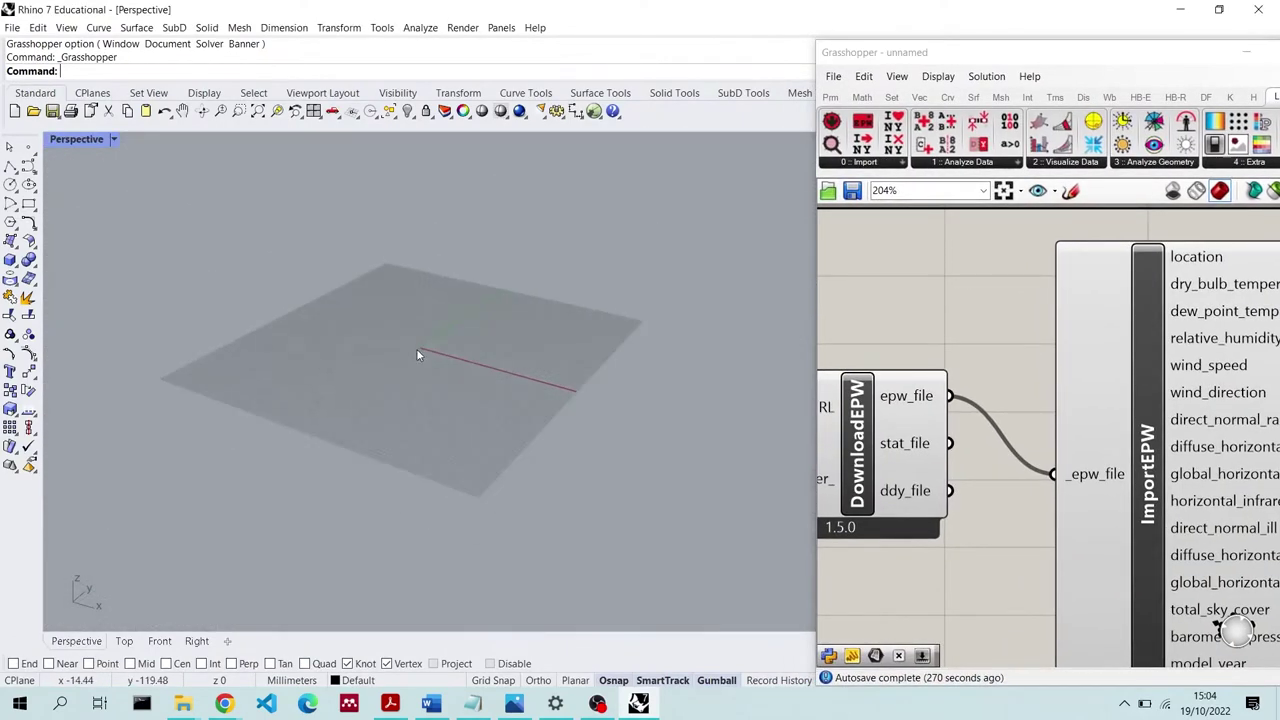
{"action": "scroll", "coordinate": [421, 350], "scroll_direction": "down", "scroll_amount": 6}
{"action": "right_click_drag", "start_coordinate": [420, 347], "coordinate": [690, 332]}
{"action": "scroll", "coordinate": [1247, 406], "scroll_direction": "down", "scroll_amount": 8}
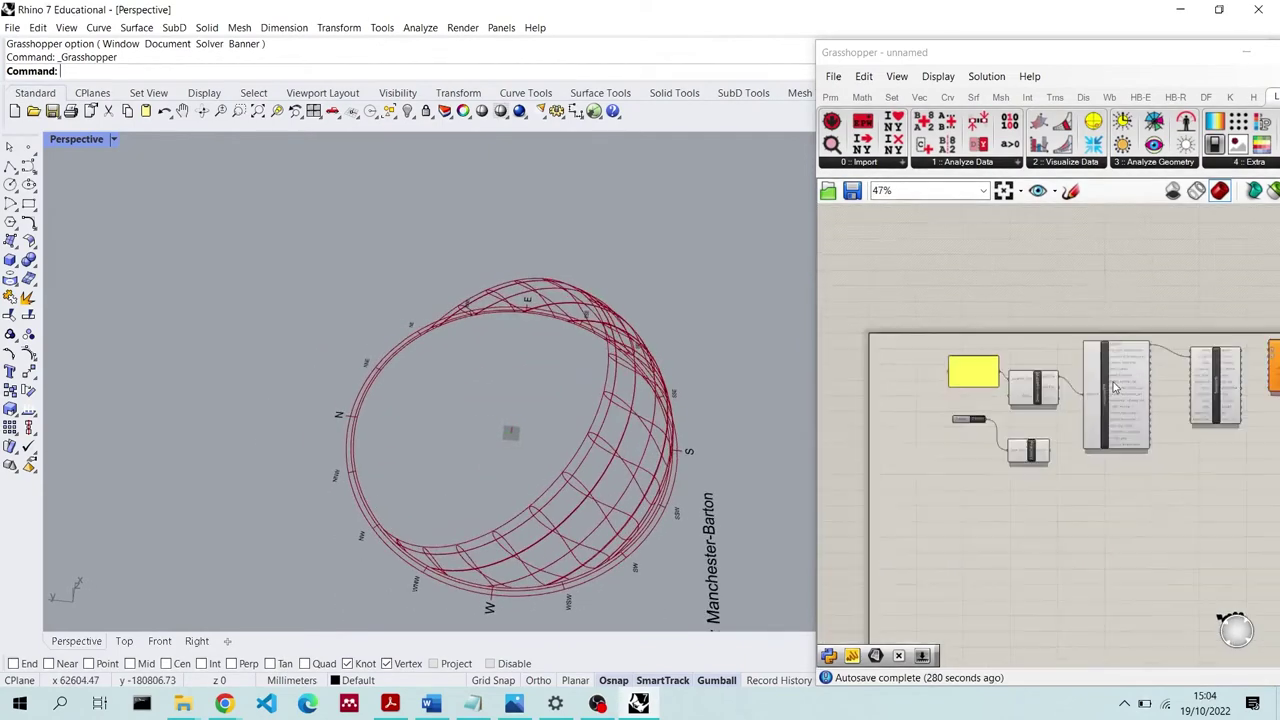
Add a number slider starting at 8, connect it to Sunpath's _scale_ input and set it to 1
{"action": "scroll", "coordinate": [1247, 406], "scroll_direction": "up", "scroll_amount": 2}
{"action": "scroll", "coordinate": [1215, 420], "scroll_direction": "up", "scroll_amount": 1}
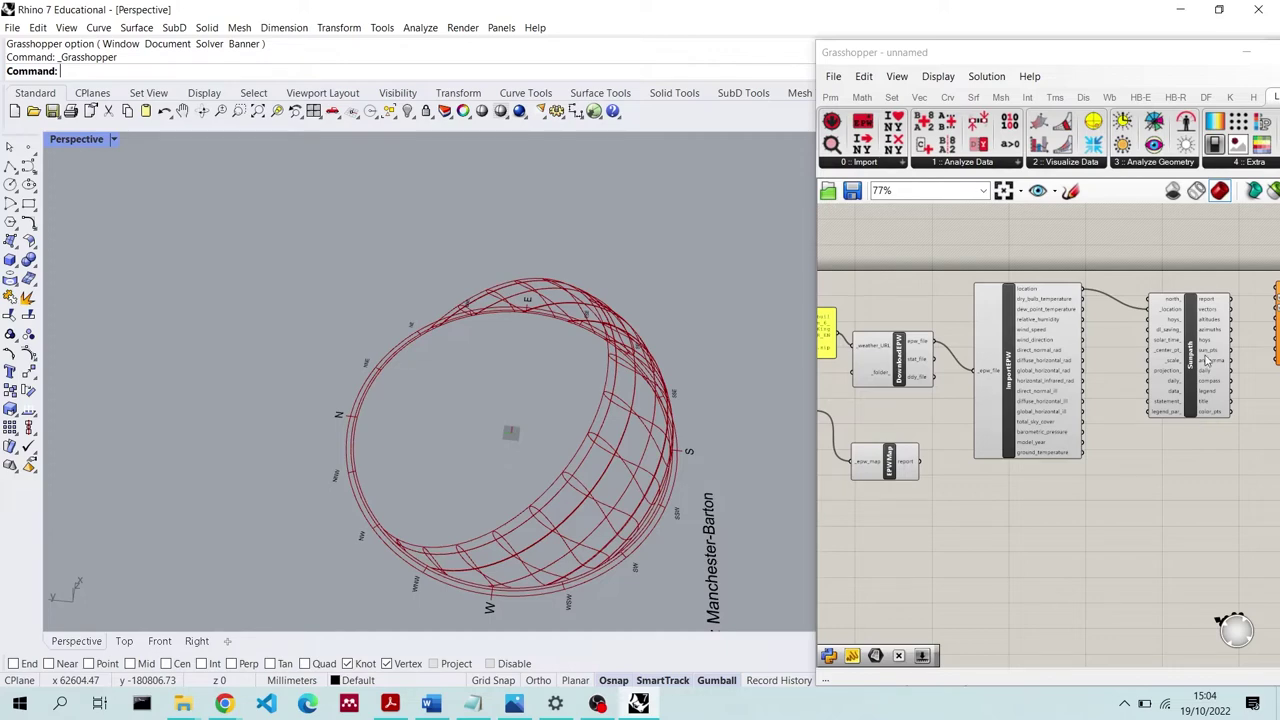
{"action": "scroll", "coordinate": [1195, 305], "scroll_direction": "up", "scroll_amount": 5}
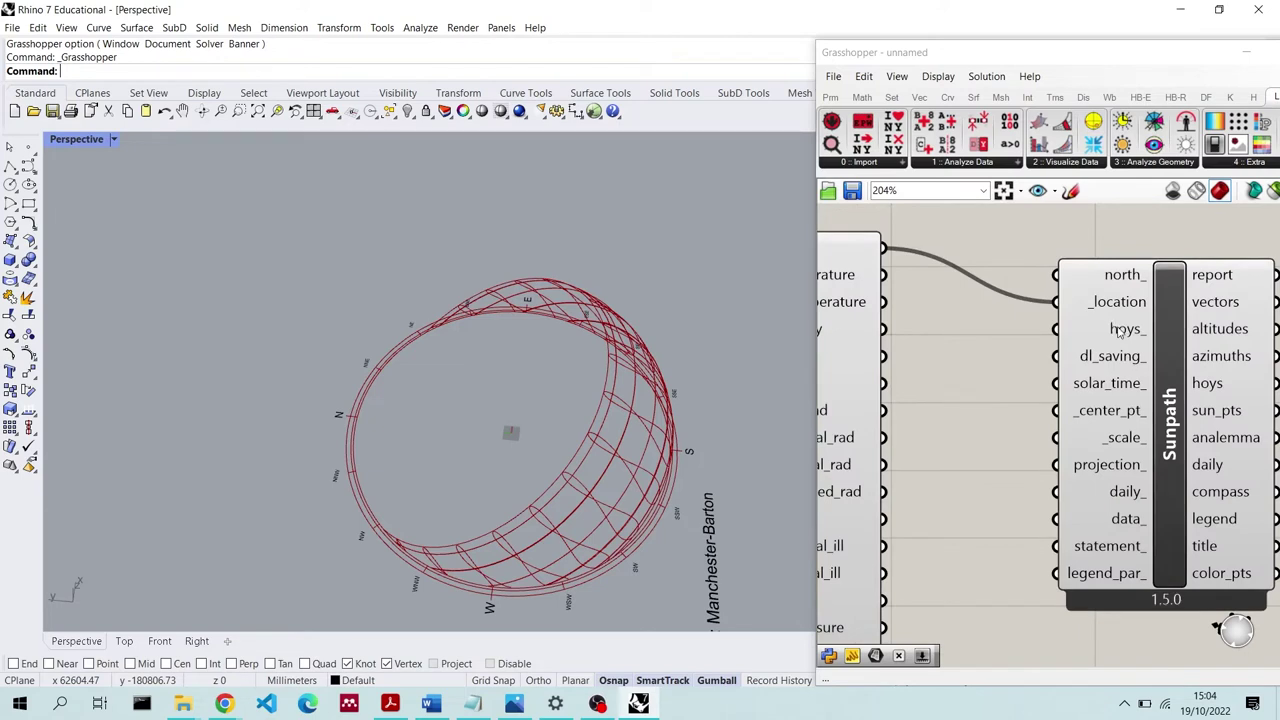
{"action": "mouse_move", "coordinate": [1121, 333]}
{"action": "mouse_move", "coordinate": [1123, 440]}
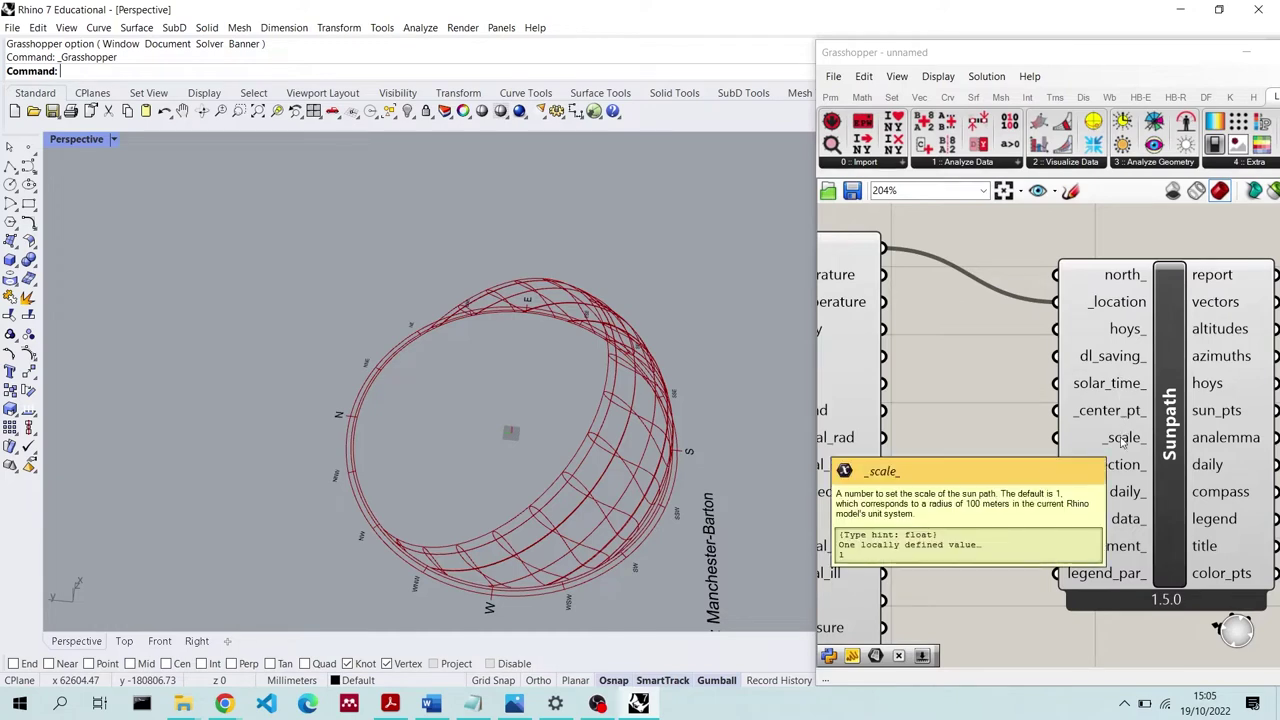
{"action": "double_click", "coordinate": [975, 426]}
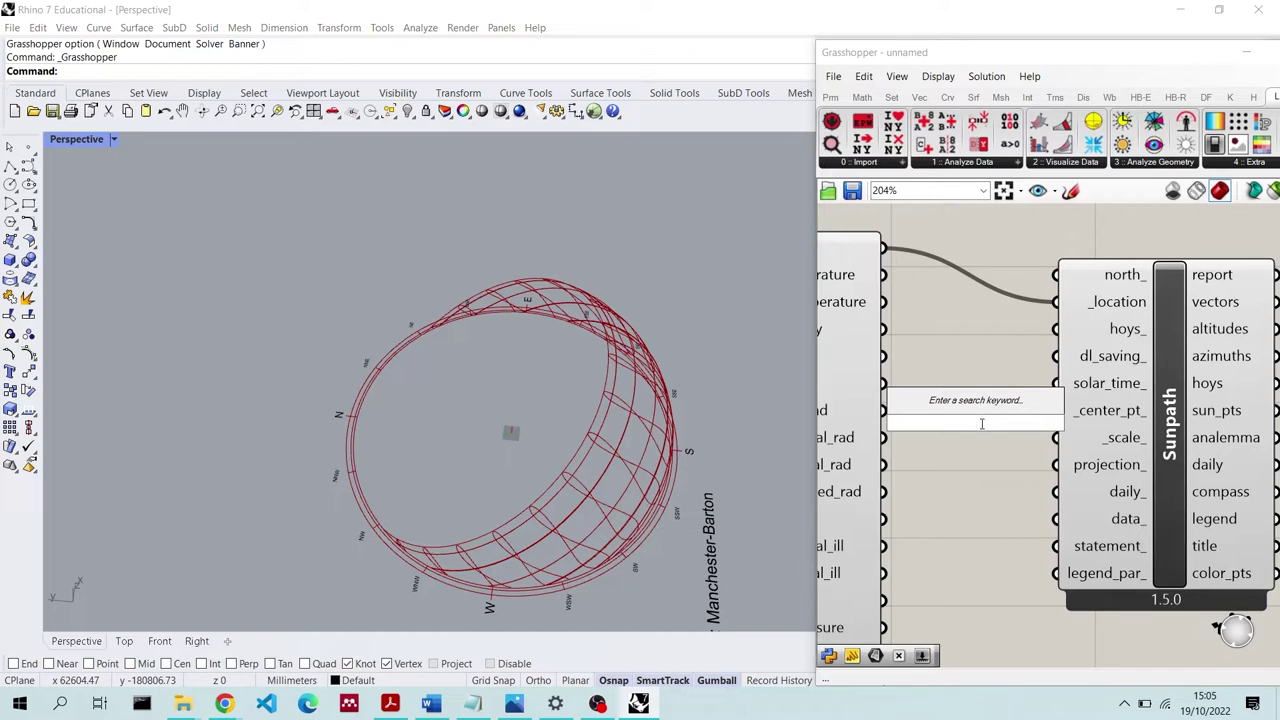
{"action": "key", "text": "Escape"}
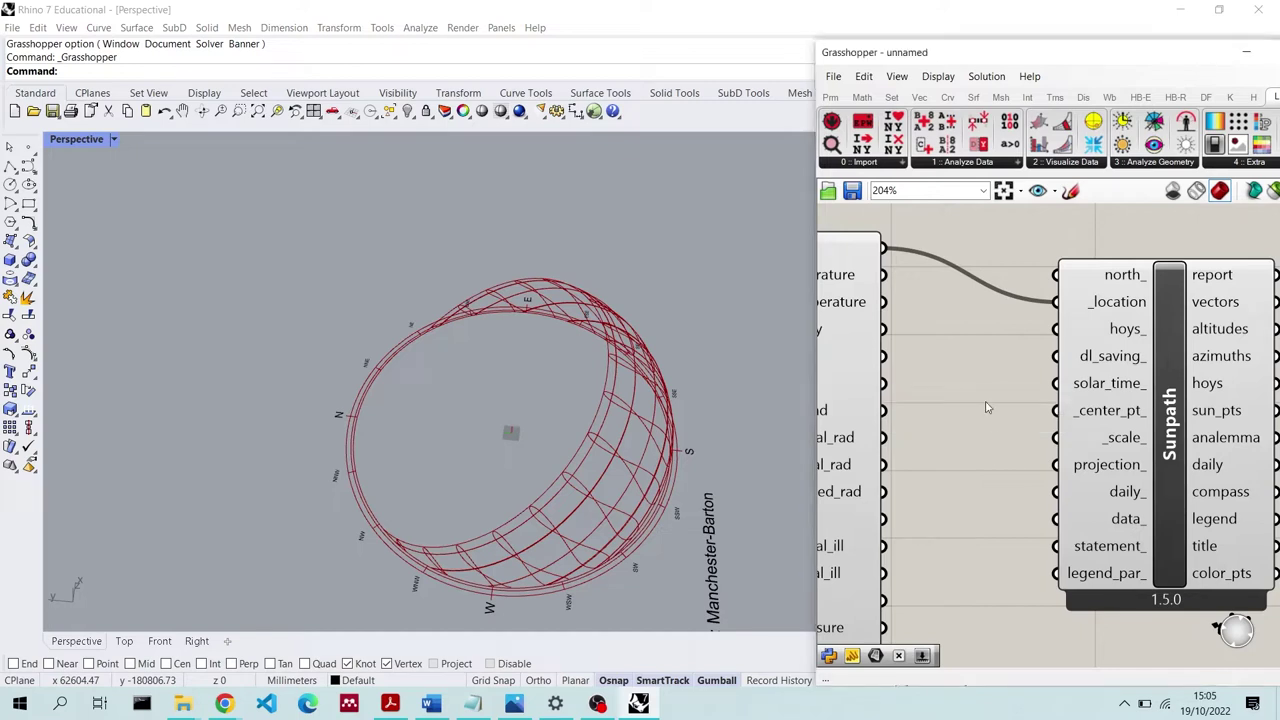
{"action": "double_click", "coordinate": [985, 408]}
{"action": "type", "text": "8"}
{"action": "key", "text": "Return"}
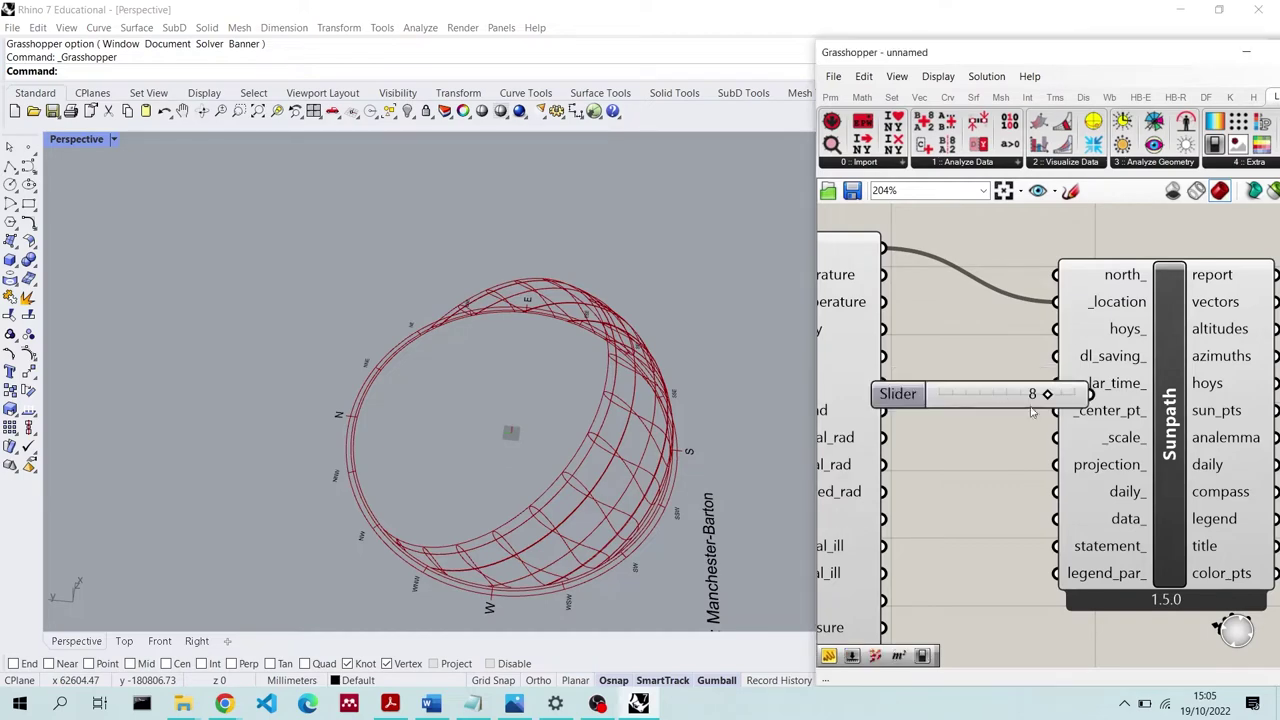
{"action": "scroll", "coordinate": [1033, 411], "scroll_direction": "down", "scroll_amount": 3}
{"action": "left_click", "coordinate": [1114, 426]}
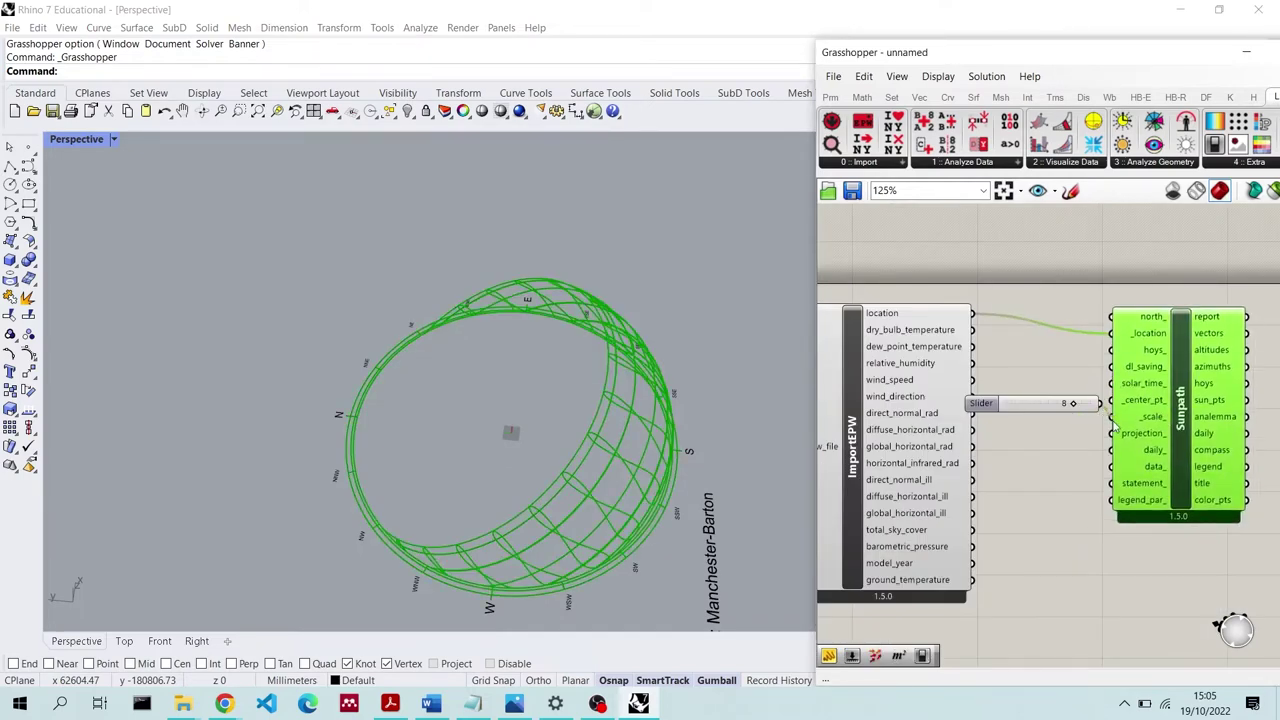
{"action": "left_click_drag", "start_coordinate": [1111, 417], "coordinate": [1020, 404]}
{"action": "mouse_move", "coordinate": [1158, 420]}
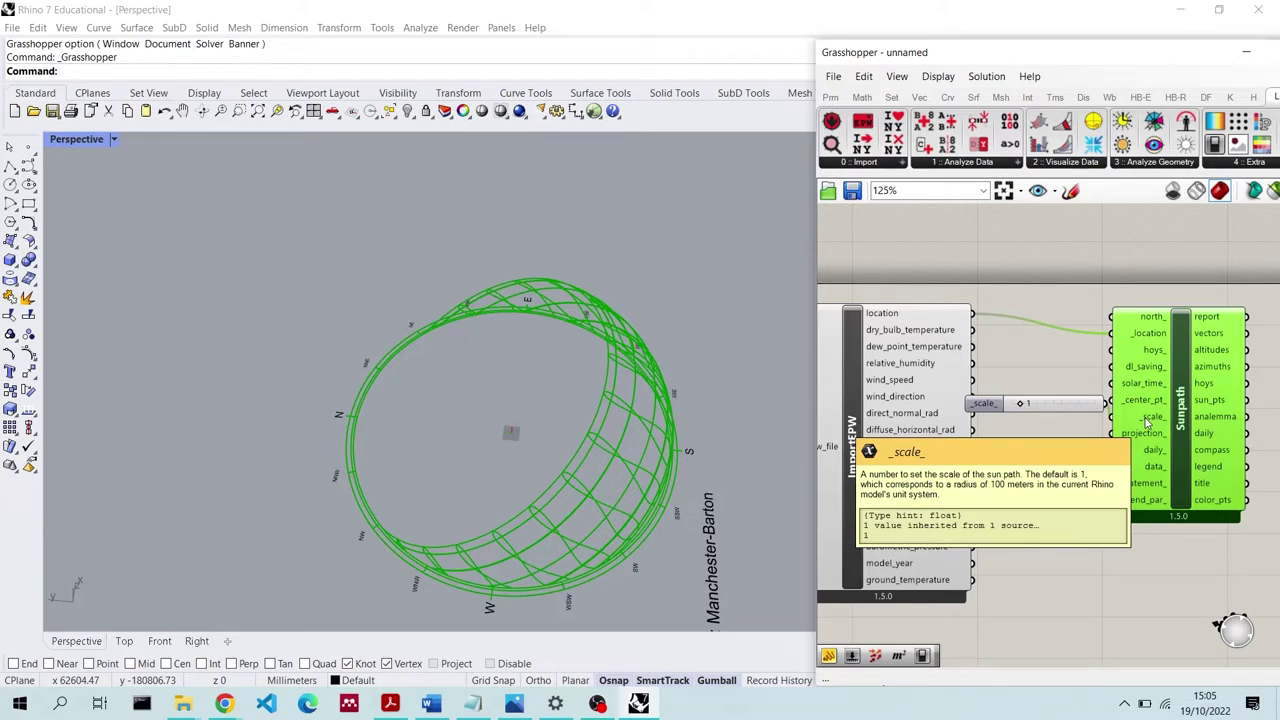
Delete the number slider connected to Sunpath's _scale_ input
{"action": "left_click", "coordinate": [1085, 433]}
{"action": "left_click", "coordinate": [1060, 404]}
{"action": "key", "text": "Delete"}
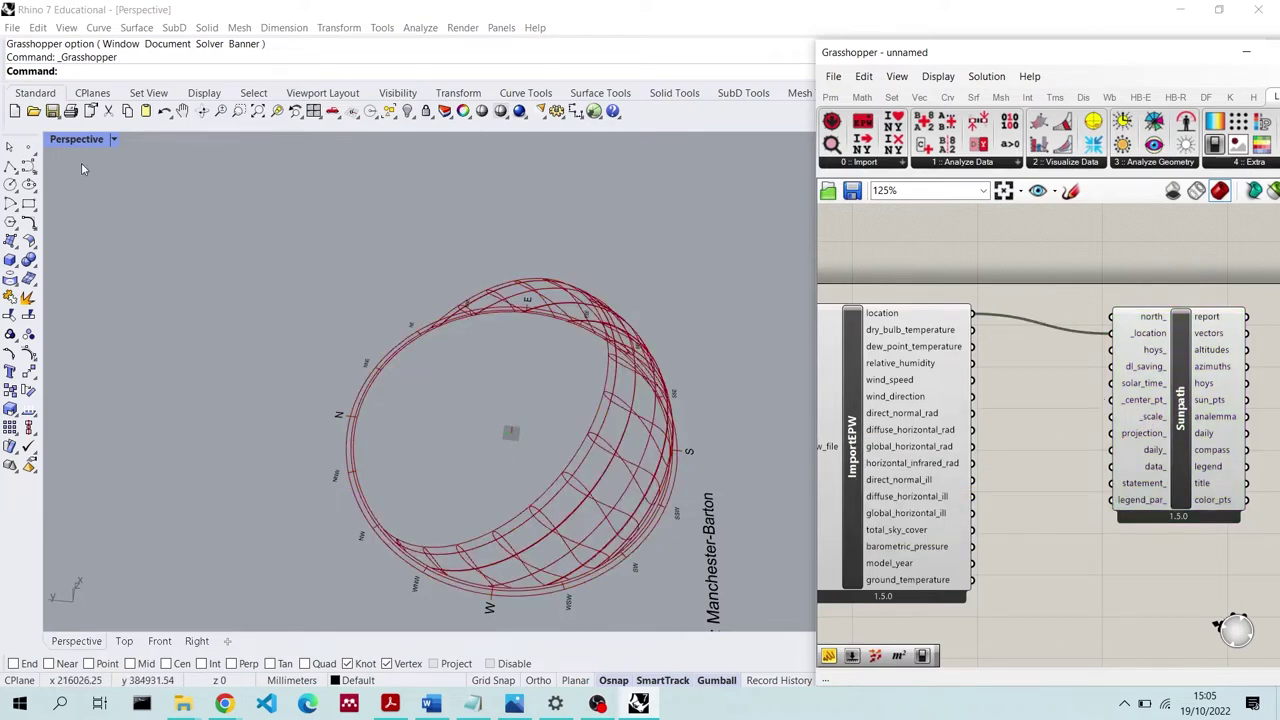
Draw a point outside the sun path in Rhino and add a Point parameter between ImportEPW and Sunpath in Grasshopper
{"action": "left_click", "coordinate": [28, 146]}
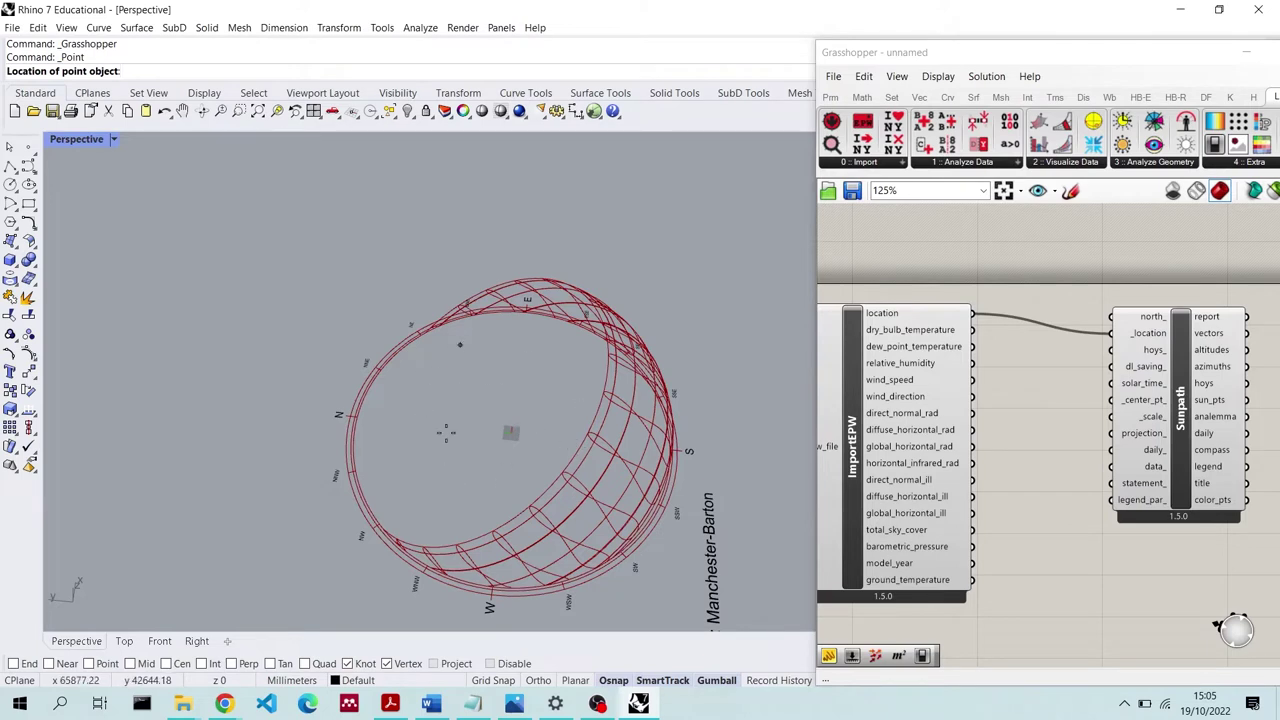
{"action": "left_click", "coordinate": [338, 306]}
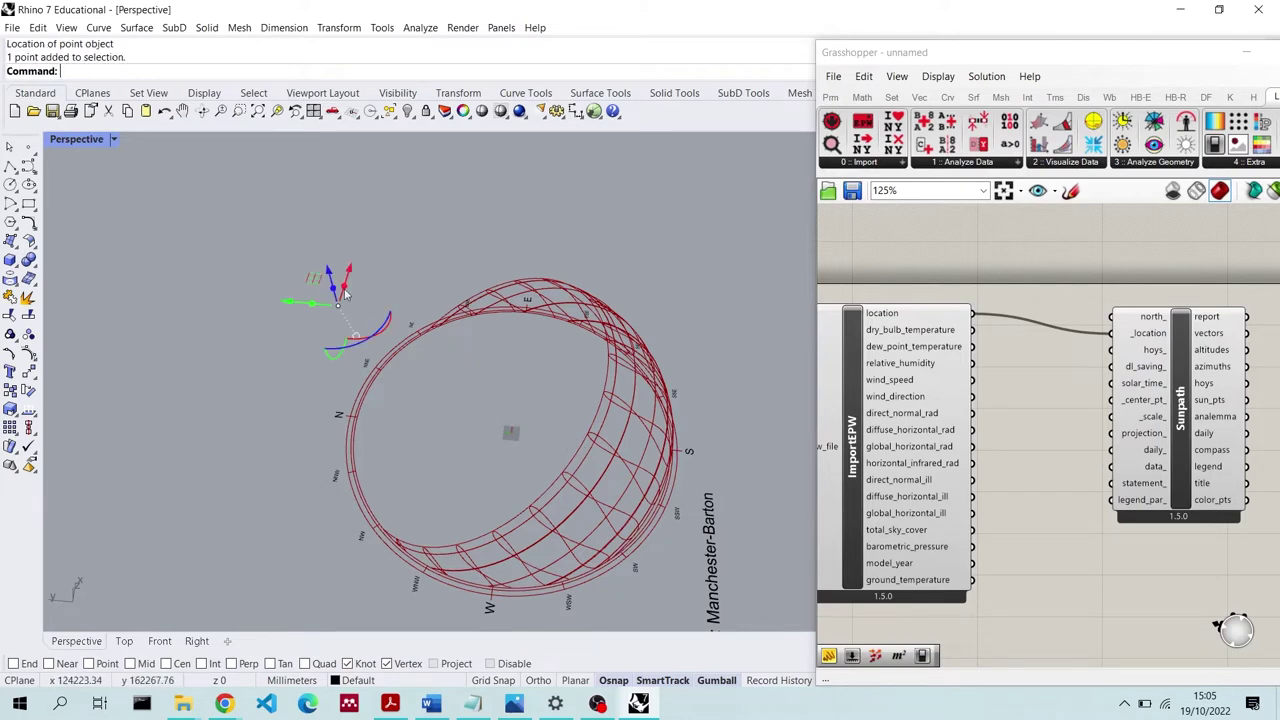
{"action": "double_click", "coordinate": [1040, 372]}
{"action": "type", "text": "point"}
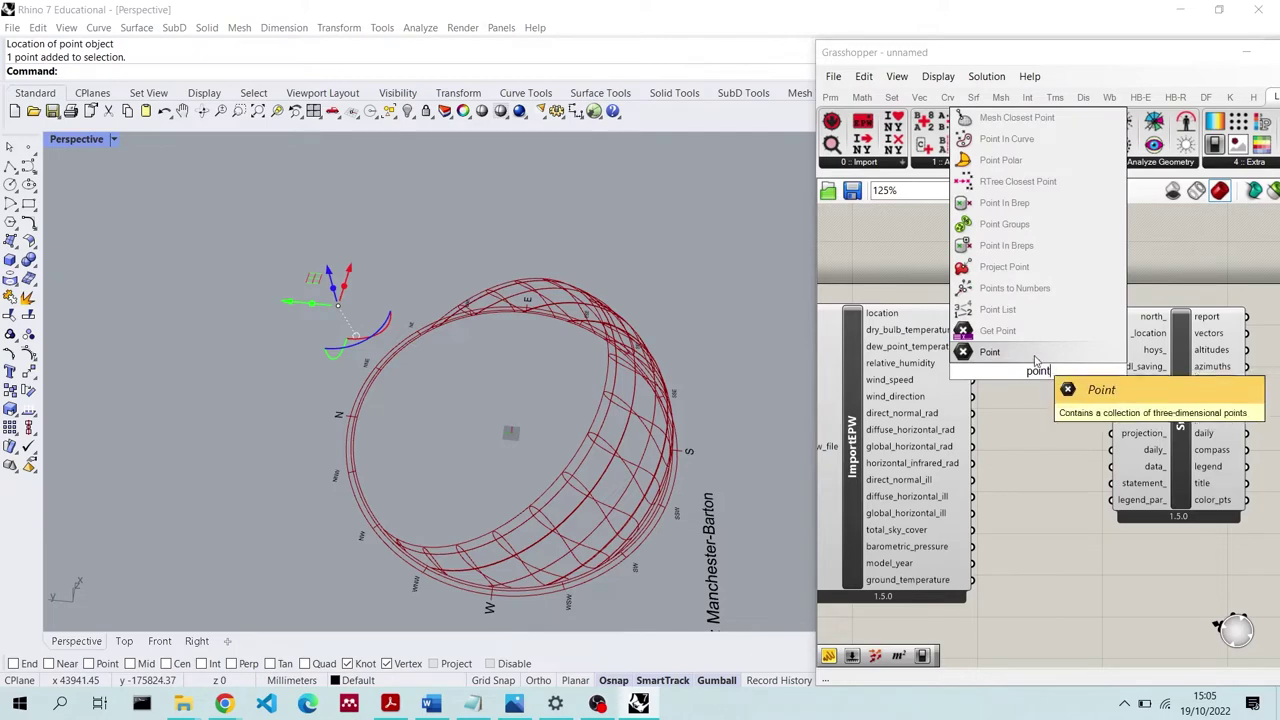
{"action": "key", "text": "Return"}
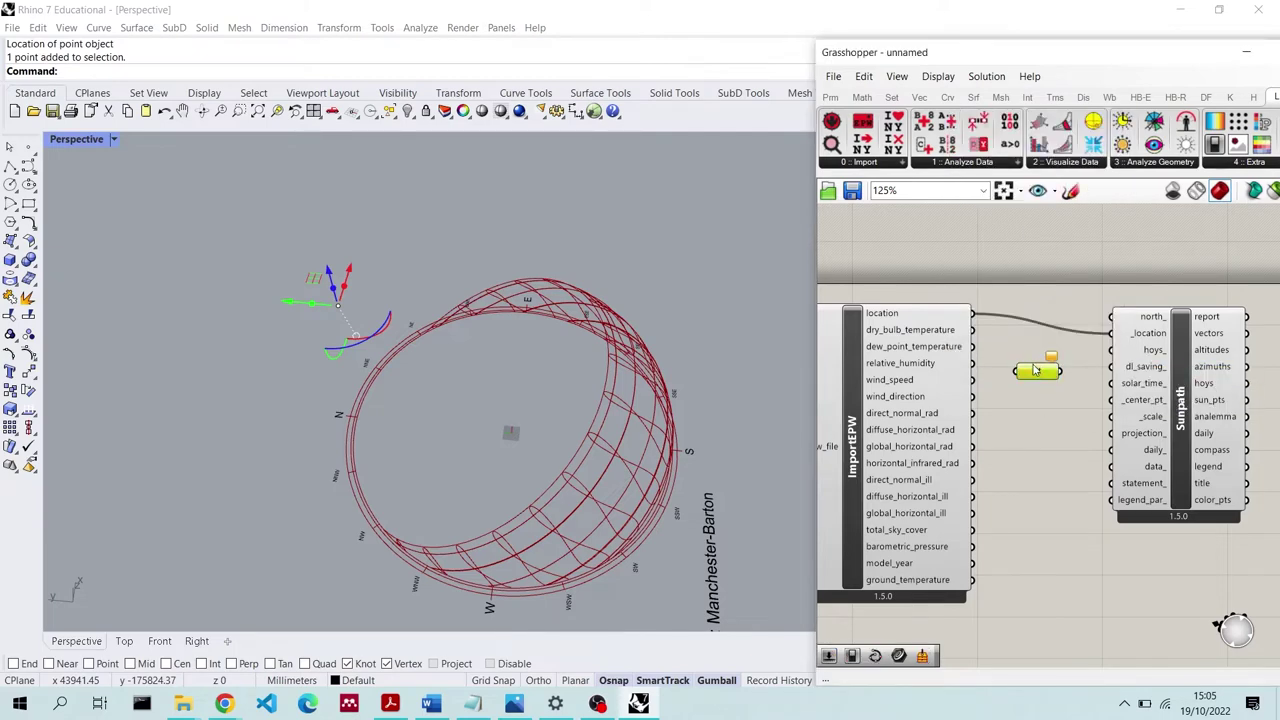
Reference the Rhino point in the Point parameter, connect it to Sunpath's _center_pt_ input and move the point in Rhino
{"action": "right_click", "coordinate": [1035, 370]}
{"action": "left_click", "coordinate": [1092, 562]}
{"action": "left_click_drag", "start_coordinate": [1062, 372], "coordinate": [1110, 400]}
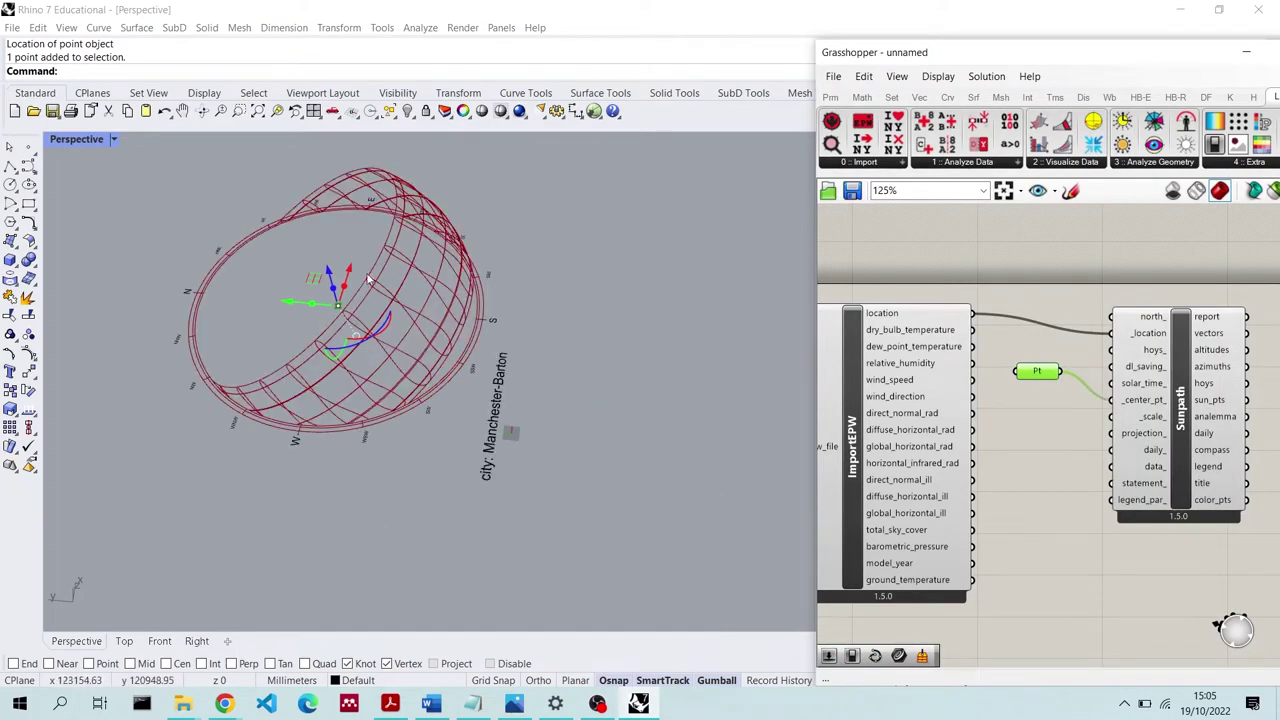
{"action": "left_click_drag", "start_coordinate": [338, 305], "coordinate": [318, 424]}
{"action": "left_click", "coordinate": [346, 452]}
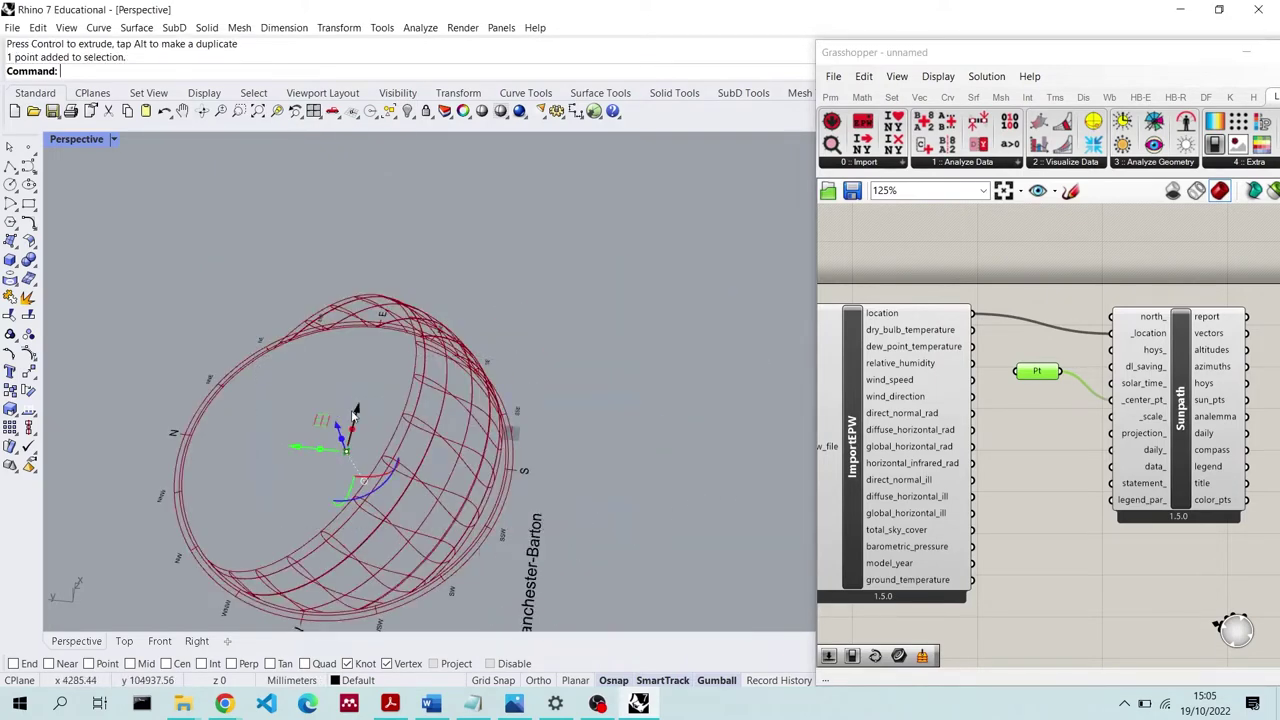
Delete the Rhino point and the Point parameter feeding Sunpath's _center_pt_ input
{"action": "key", "text": "Delete"}
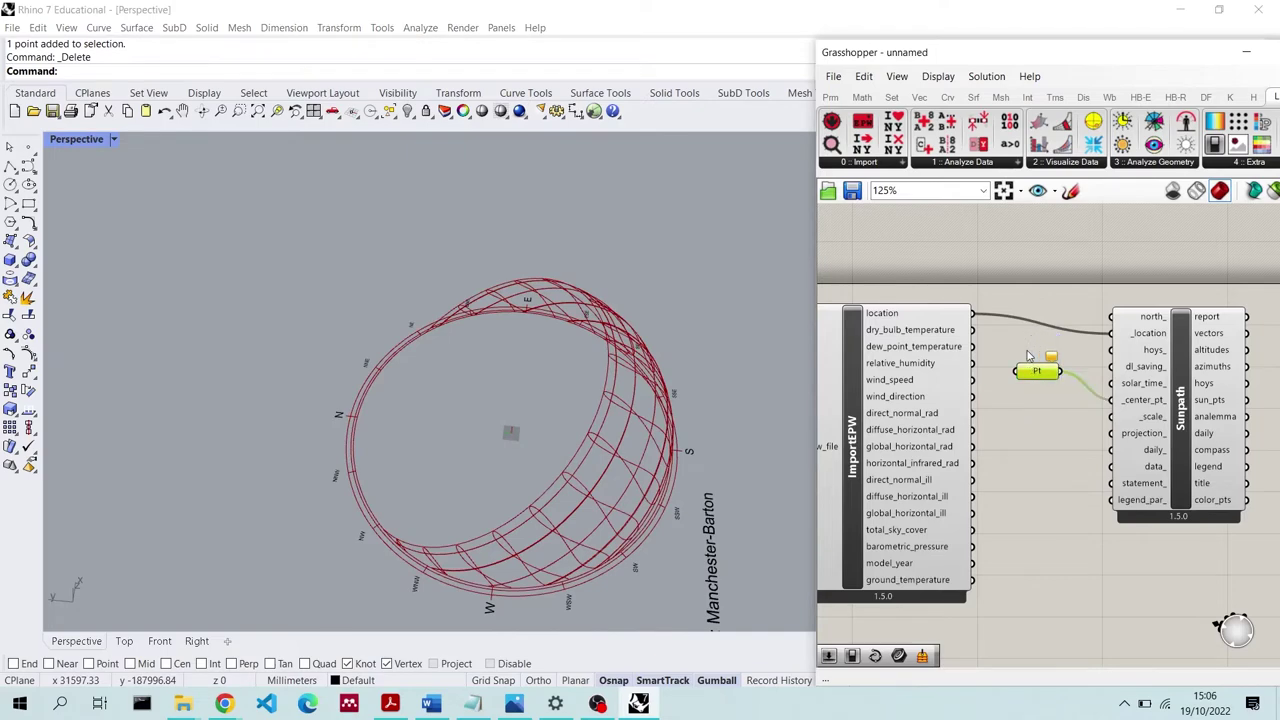
{"action": "left_click", "coordinate": [1036, 370]}
{"action": "key", "text": "Delete"}
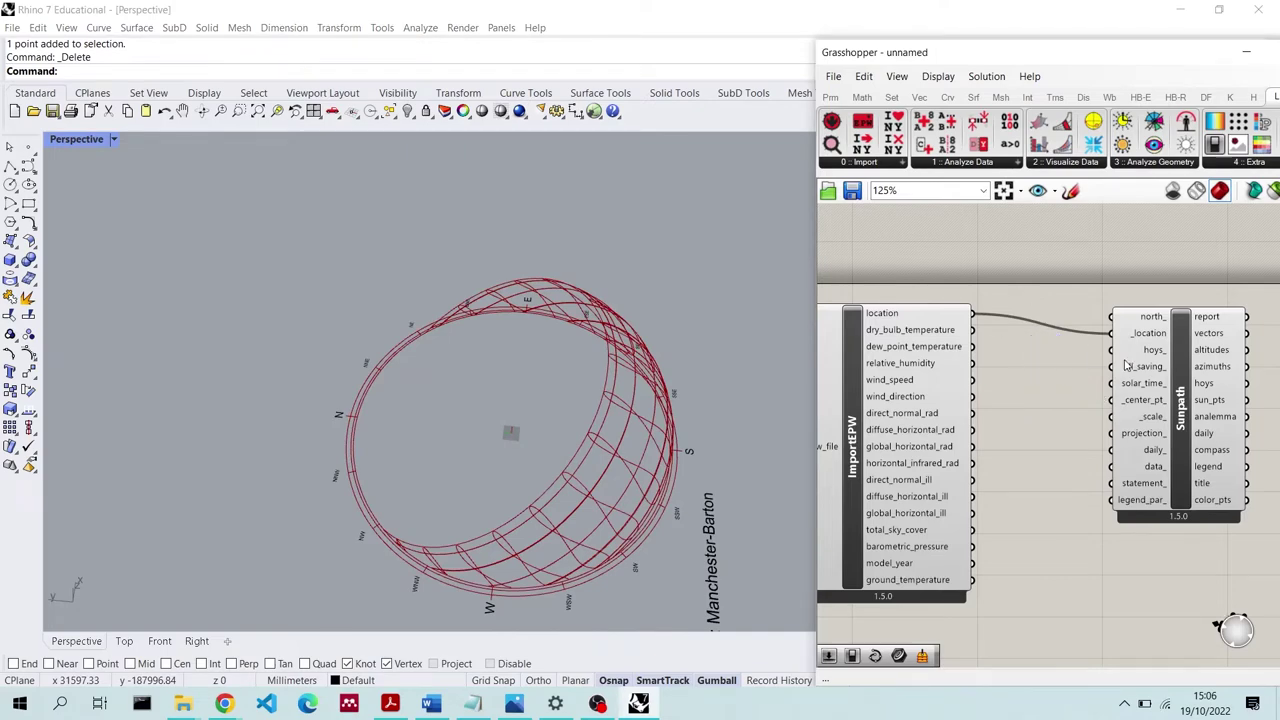
Reposition the AnalysisPeriod component just below Sunpath on the Grasshopper canvas
{"action": "scroll", "coordinate": [1147, 357], "scroll_direction": "down", "scroll_amount": 2}
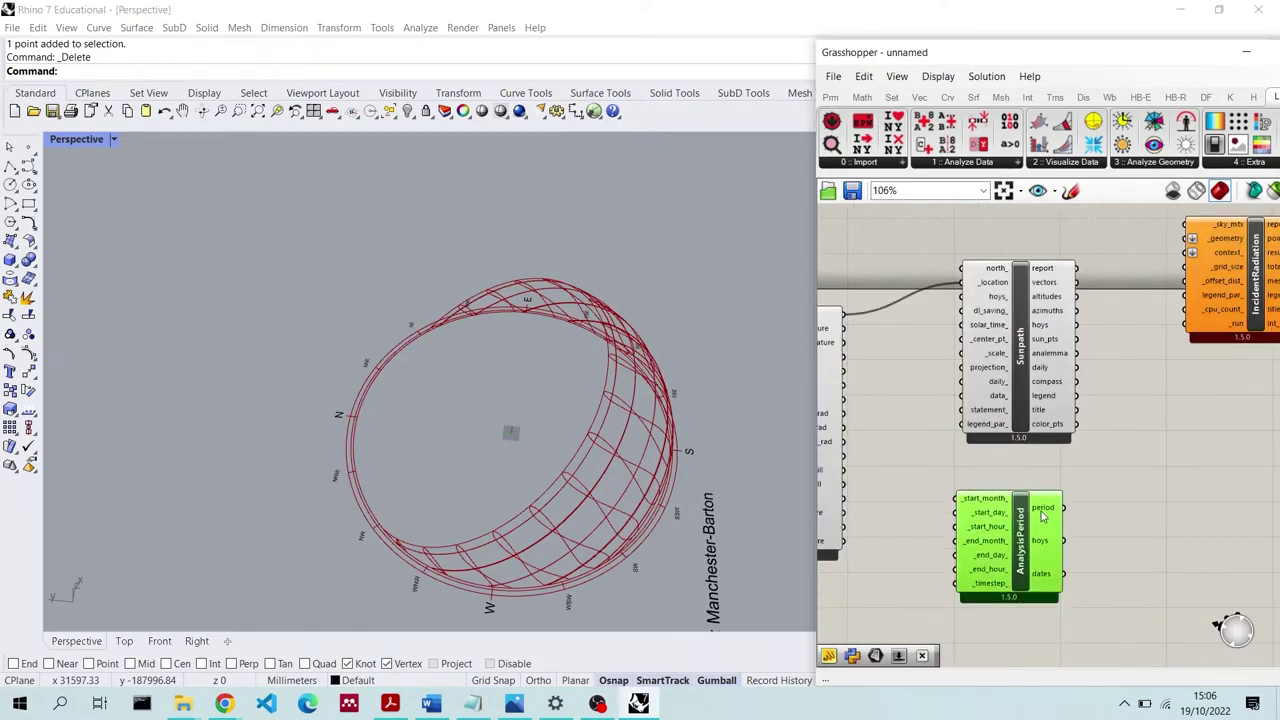
{"action": "left_click_drag", "start_coordinate": [1020, 530], "coordinate": [1023, 513]}
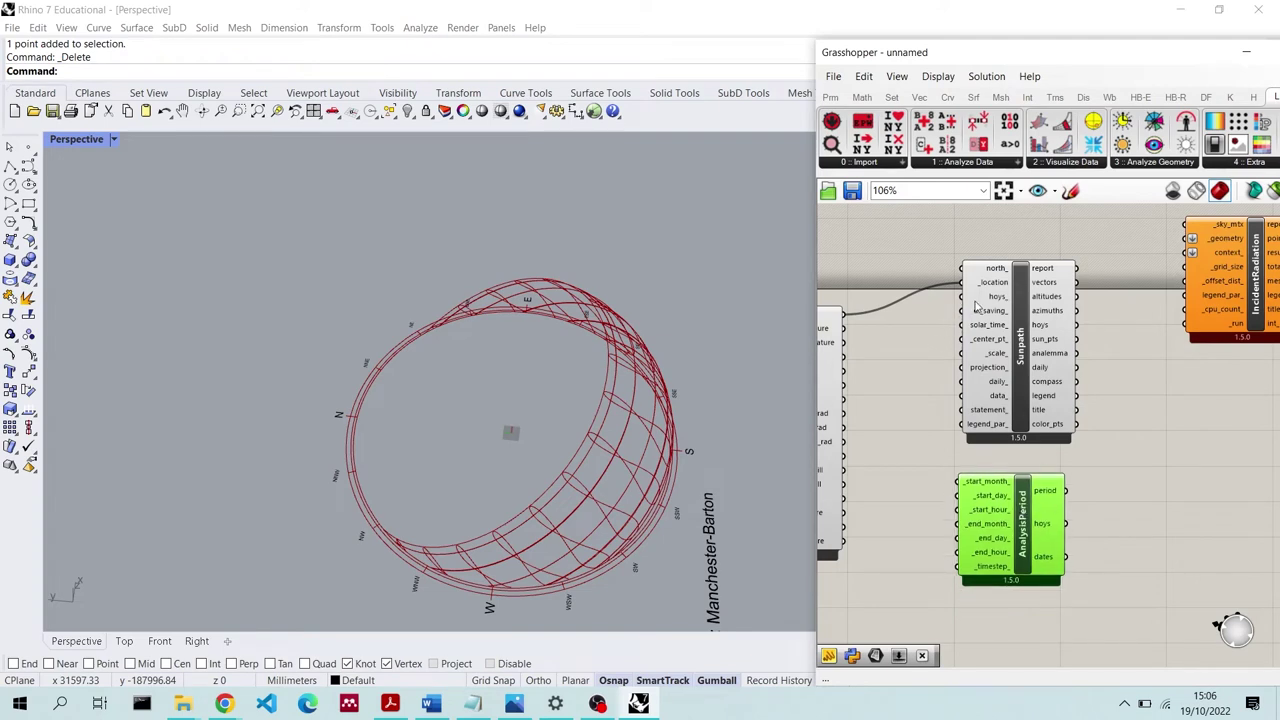
{"action": "mouse_move", "coordinate": [985, 303]}
{"action": "left_click_drag", "start_coordinate": [1009, 489], "coordinate": [1033, 492]}
Add a number slider starting at 5, connect it to AnalysisPeriod's _start_month_ input and set it to 4
{"action": "double_click", "coordinate": [904, 491]}
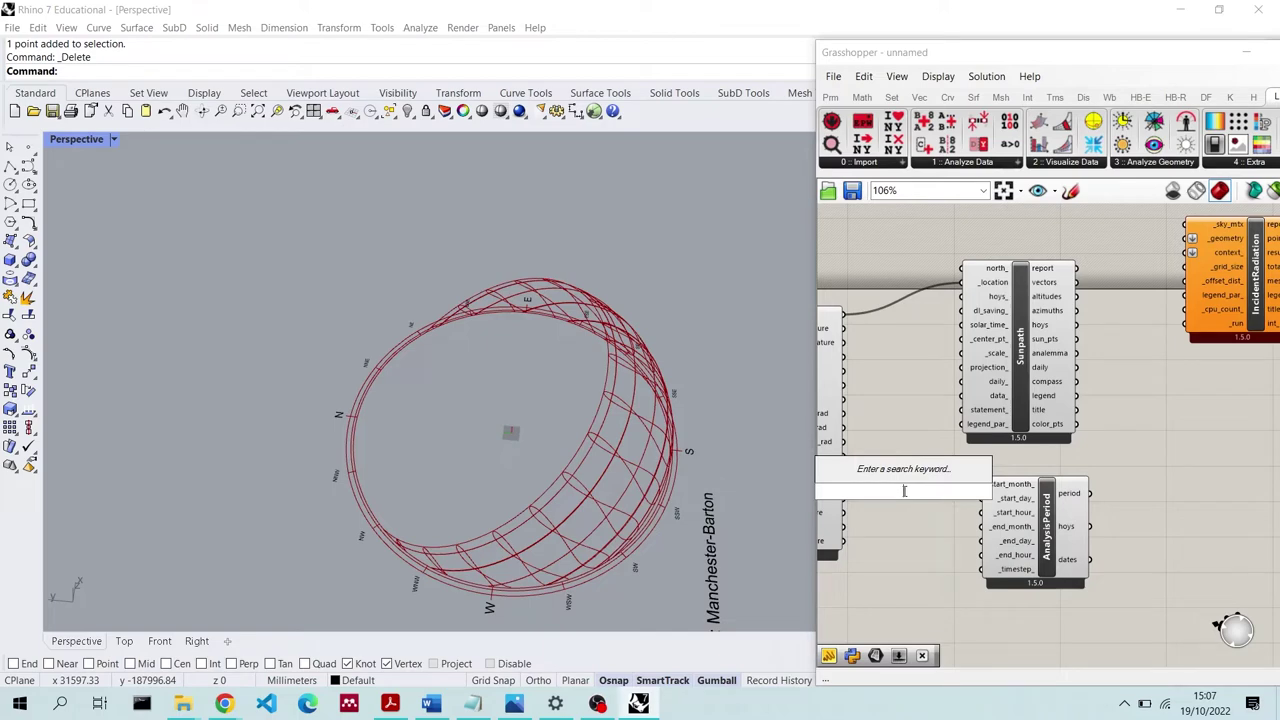
{"action": "type", "text": "5"}
{"action": "key", "text": "Return"}
{"action": "scroll", "coordinate": [906, 492], "scroll_direction": "up", "scroll_amount": 3}
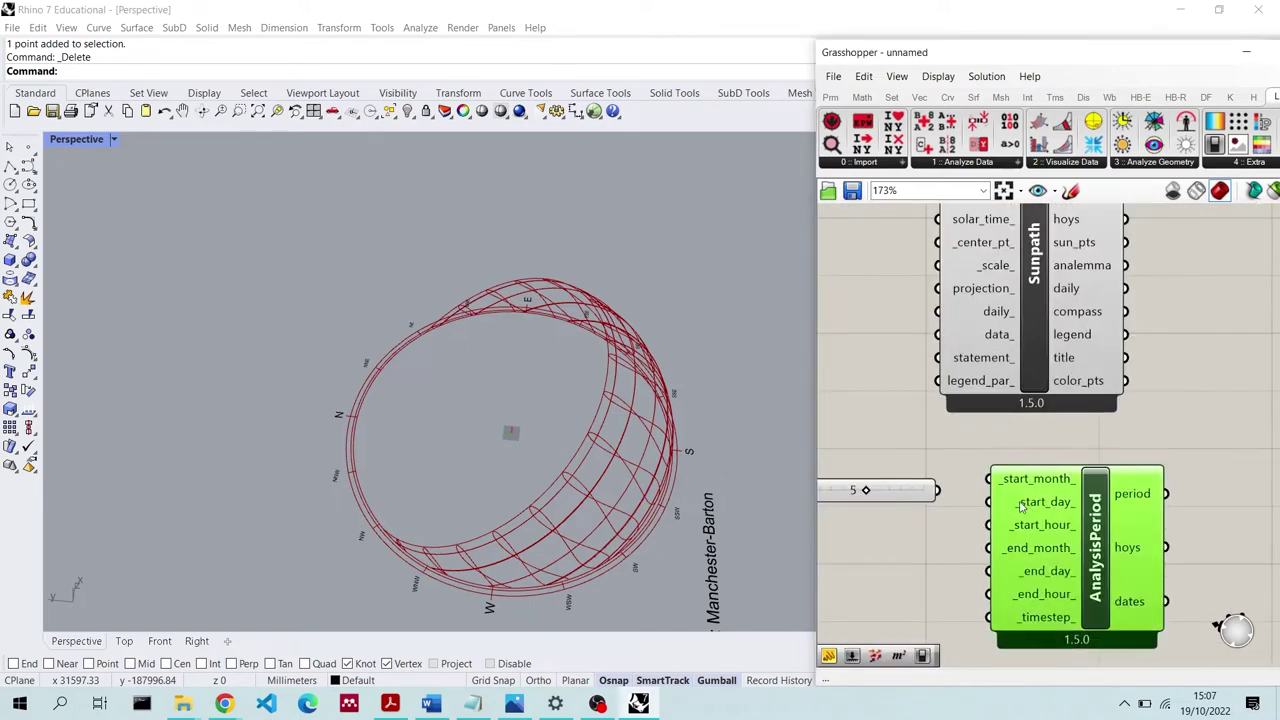
{"action": "left_click_drag", "start_coordinate": [910, 492], "coordinate": [938, 452]}
{"action": "left_click_drag", "start_coordinate": [1109, 526], "coordinate": [1157, 524]}
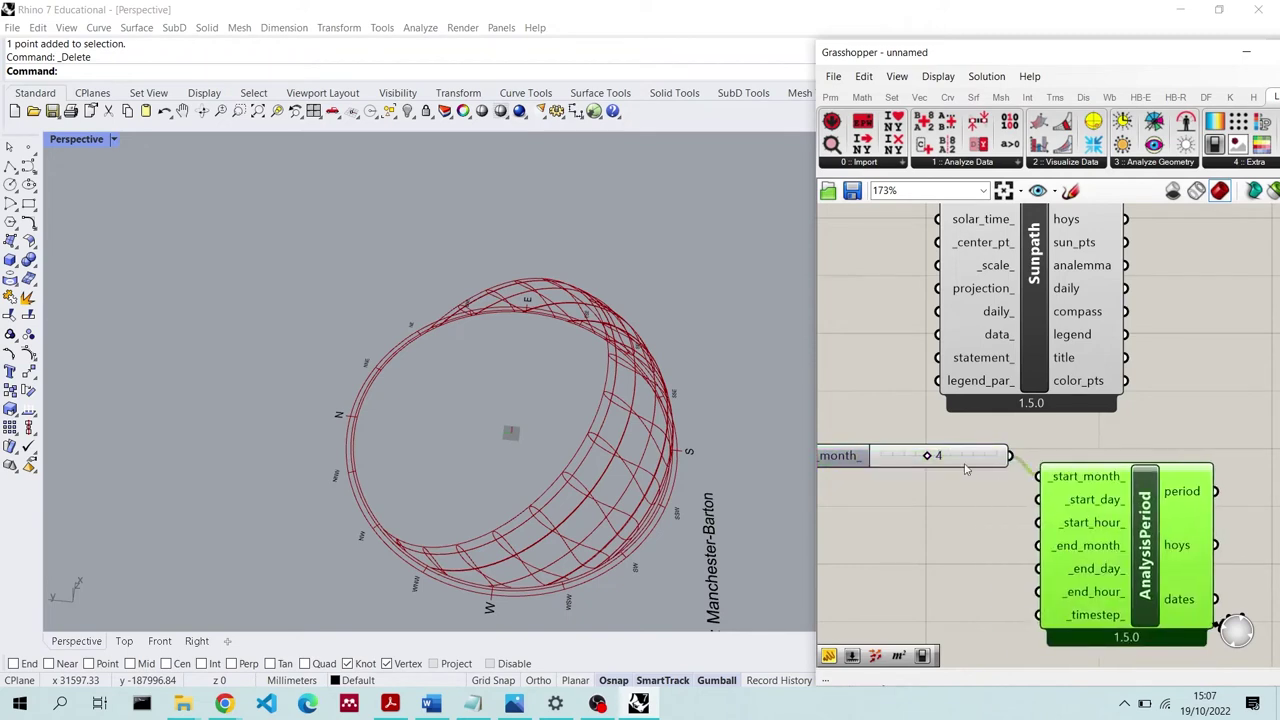
Duplicate the start month slider, set the copy to 6 and connect it to AnalysisPeriod's _start_day_ input
{"action": "left_click", "coordinate": [970, 470]}
{"action": "left_click_drag", "start_coordinate": [970, 470], "coordinate": [982, 514], "text": "alt"}
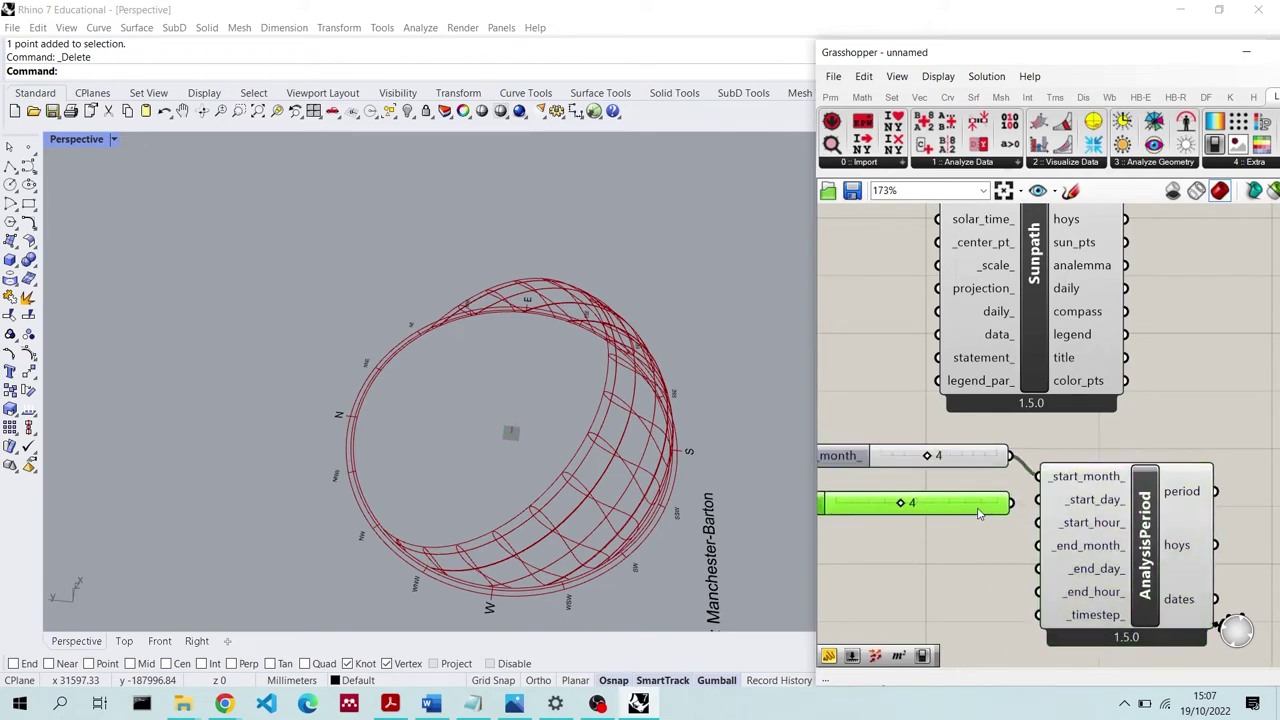
{"action": "left_click_drag", "start_coordinate": [900, 503], "coordinate": [932, 503]}
{"action": "left_click_drag", "start_coordinate": [1038, 500], "coordinate": [1012, 503]}
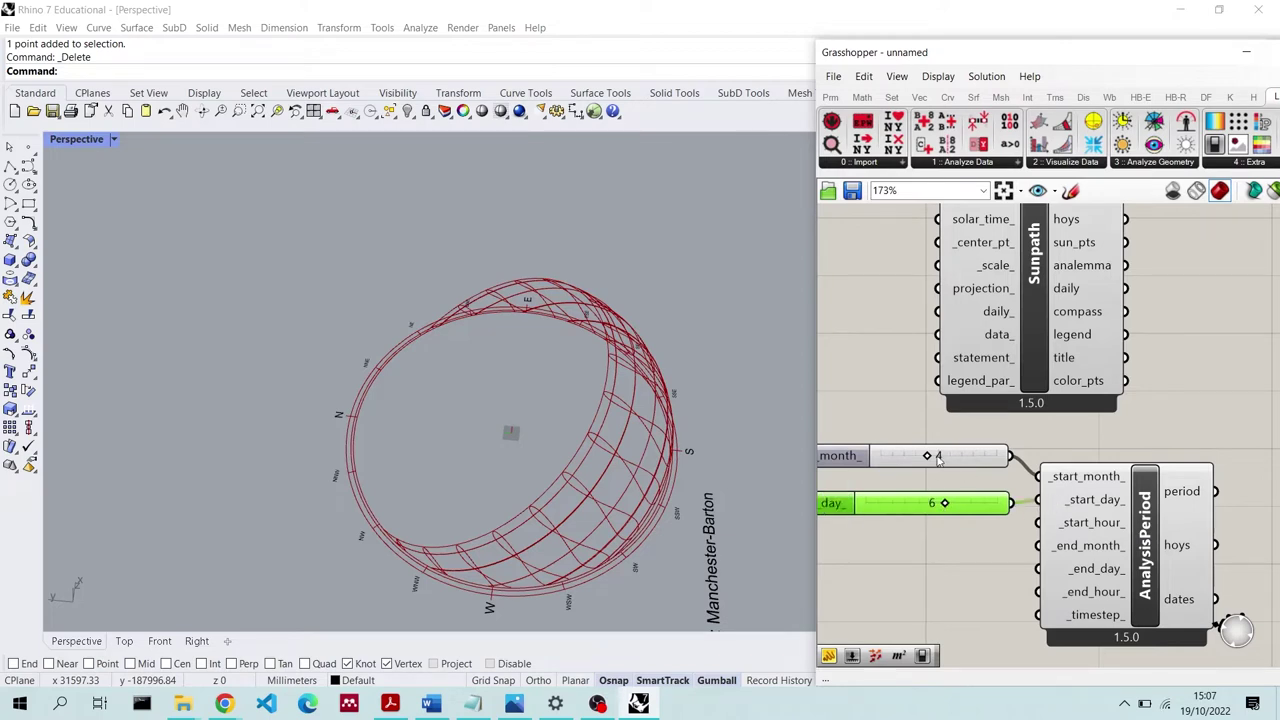
Add a number slider with value 9 and connect it to AnalysisPeriod's _start_hour_ input
{"action": "double_click", "coordinate": [944, 535]}
{"action": "type", "text": "9"}
{"action": "key", "text": "Return"}
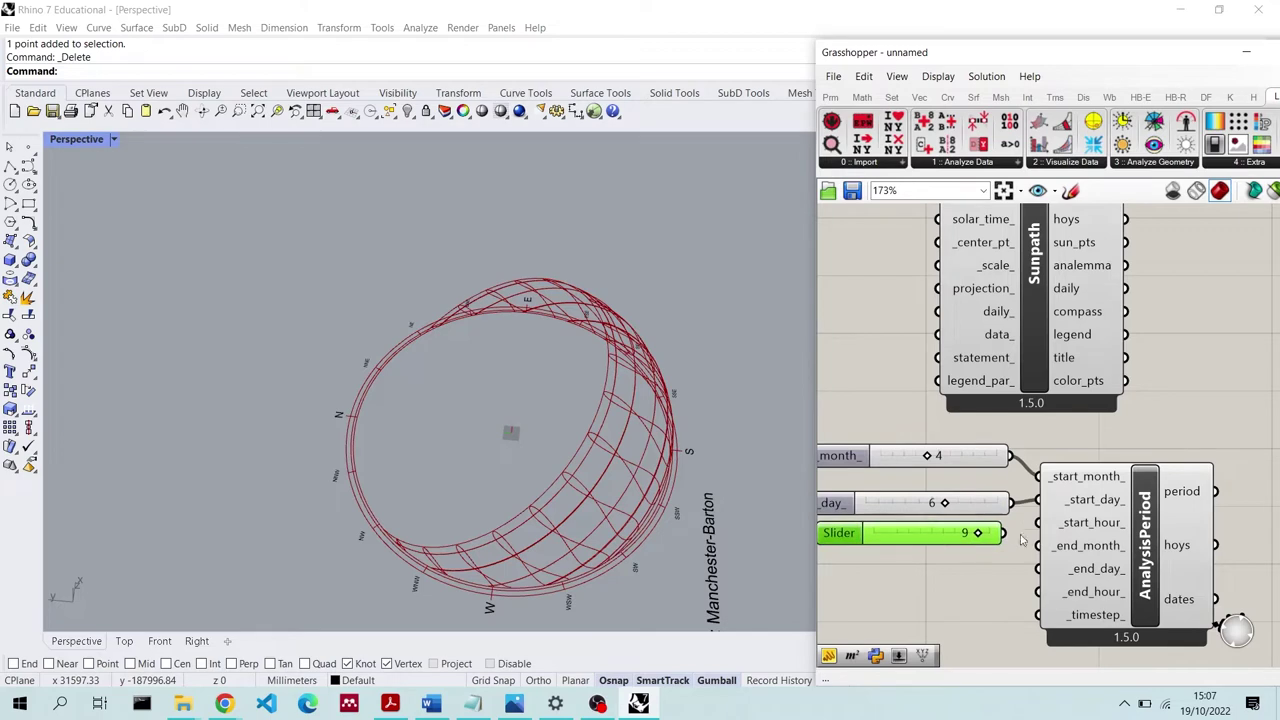
{"action": "left_click_drag", "start_coordinate": [1005, 533], "coordinate": [1103, 556]}
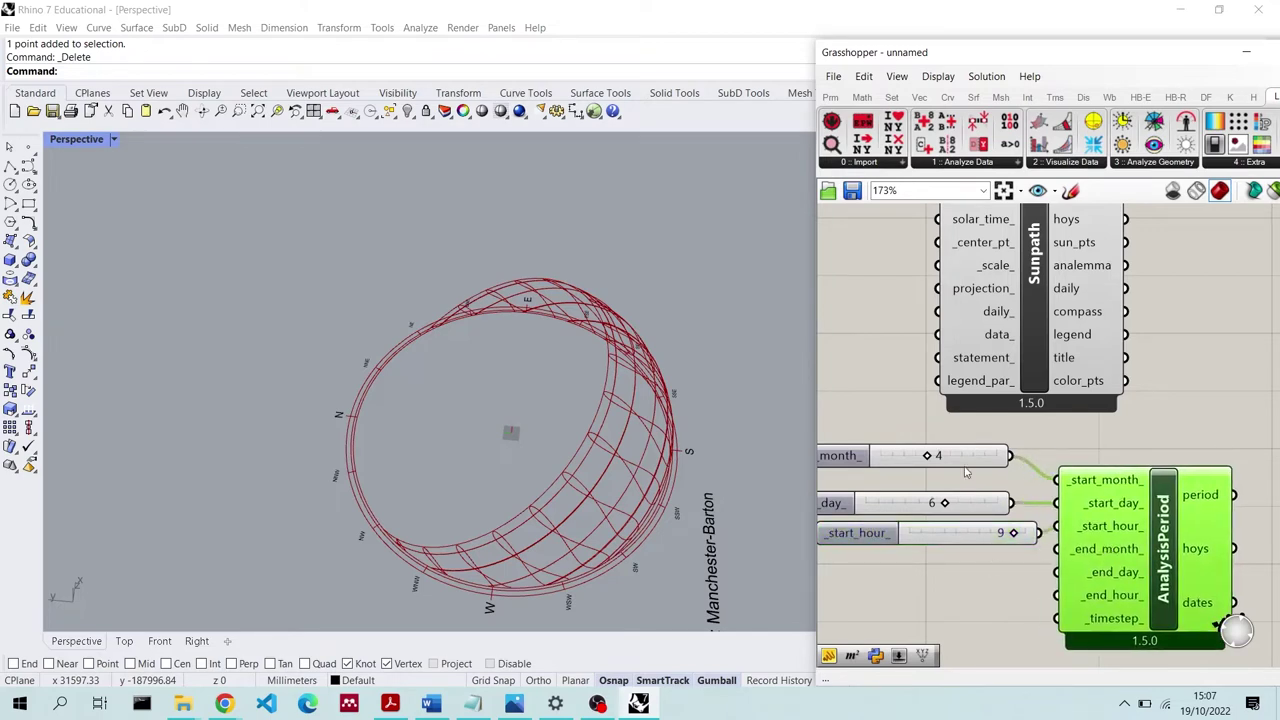
Duplicate a slider, set the copy to 6 and connect it to AnalysisPeriod's _end_month_ input
{"action": "left_click", "coordinate": [895, 457]}
{"action": "left_click_drag", "start_coordinate": [891, 467], "coordinate": [937, 577], "text": "alt"}
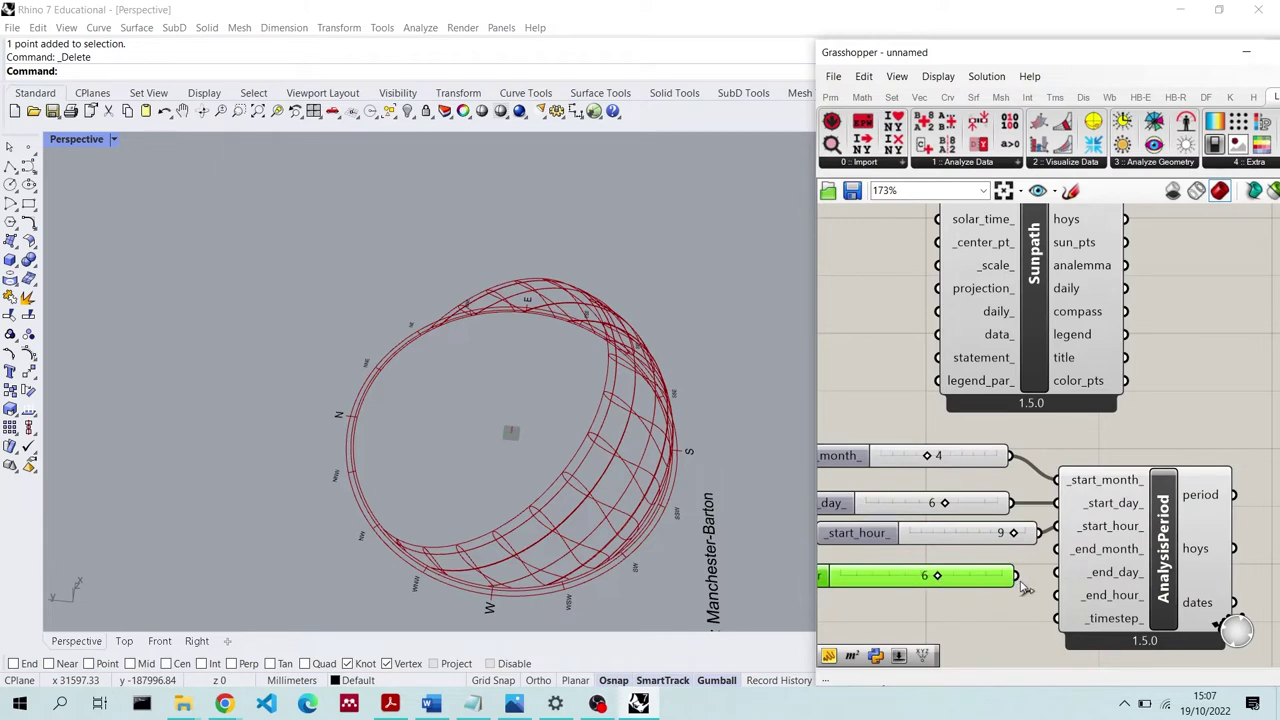
{"action": "left_click_drag", "start_coordinate": [1016, 577], "coordinate": [1057, 549]}
Add a number slider with value 18 and connect it to both AnalysisPeriod's _end_day_ and _end_hour_ inputs
{"action": "double_click", "coordinate": [985, 605]}
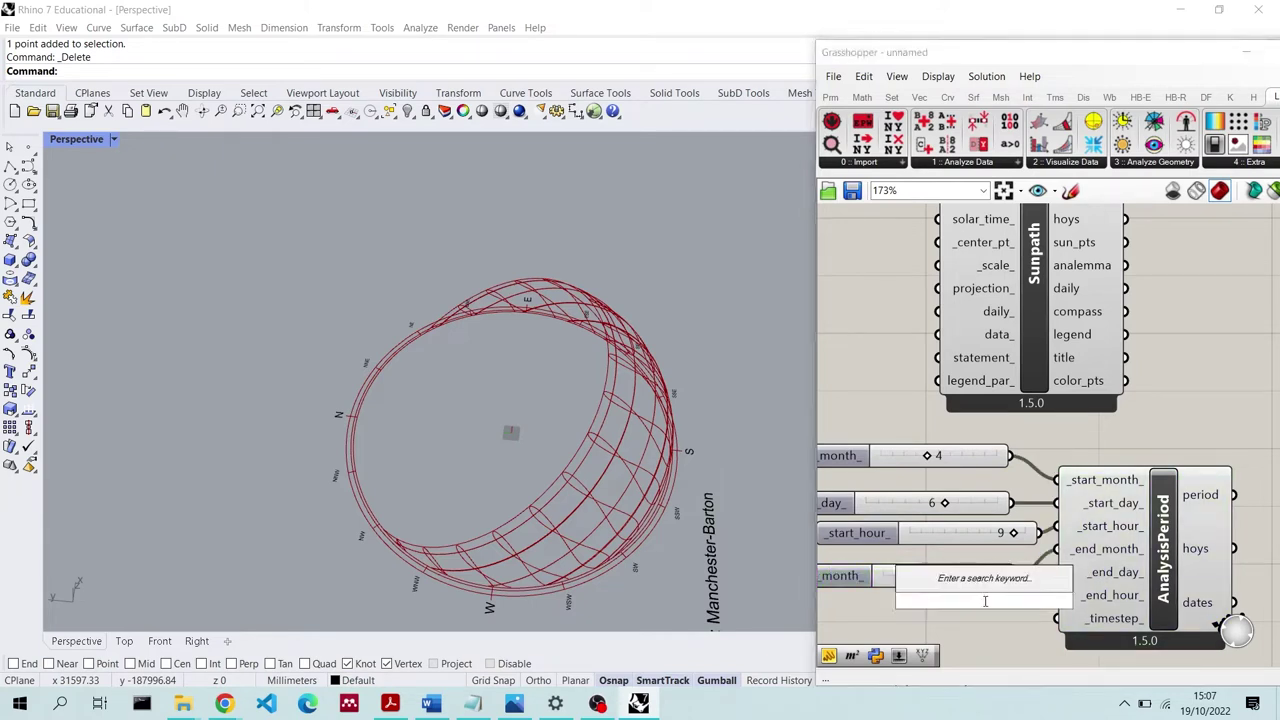
{"action": "type", "text": "18"}
{"action": "key", "text": "Return"}
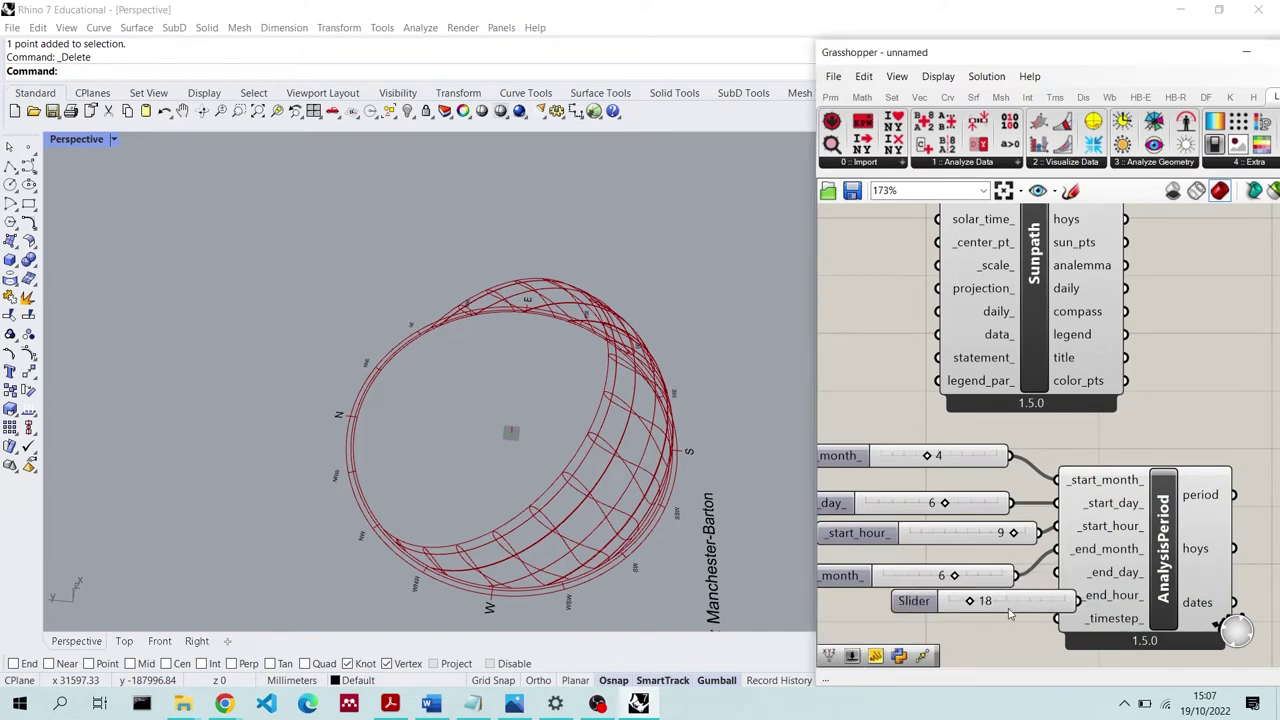
{"action": "mouse_move", "coordinate": [1076, 604]}
{"action": "left_mouse_down"}
{"action": "mouse_move", "coordinate": [1008, 607]}
{"action": "mouse_move", "coordinate": [1060, 600]}
{"action": "mouse_move", "coordinate": [1062, 585]}
{"action": "left_mouse_up"}
{"action": "left_click_drag", "start_coordinate": [1108, 583], "coordinate": [1118, 590]}
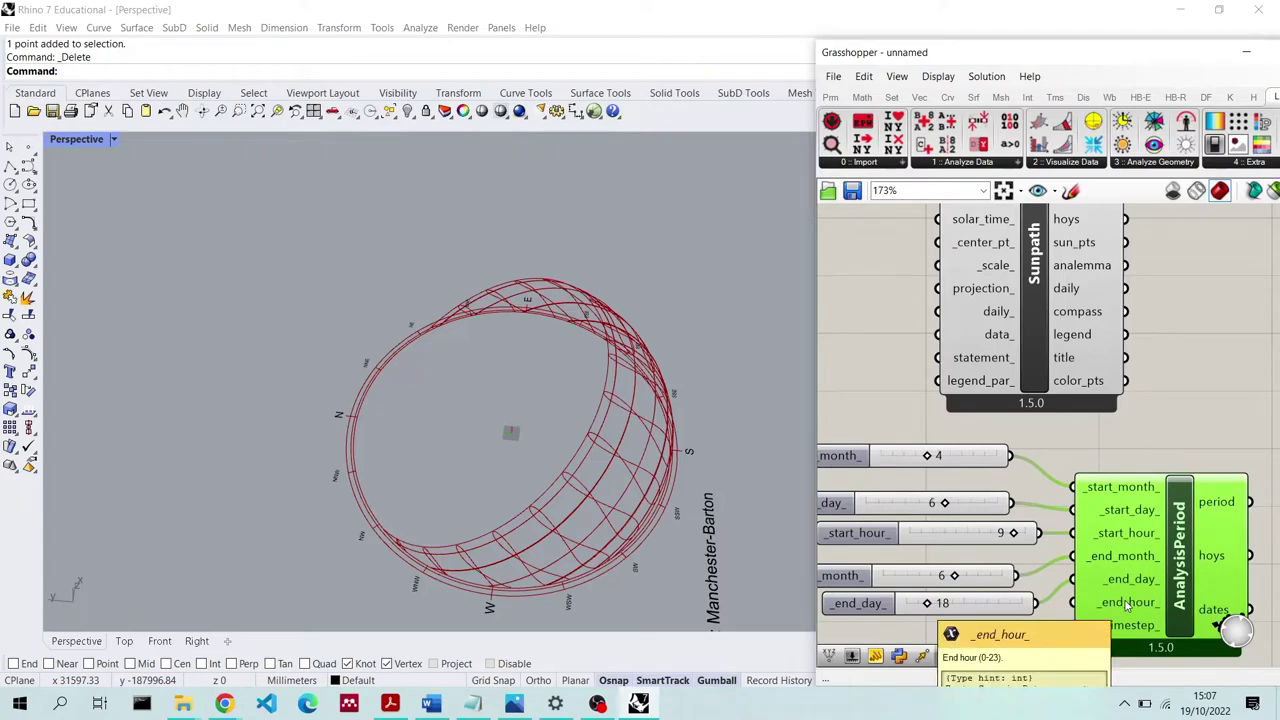
{"action": "left_click_drag", "start_coordinate": [1037, 610], "coordinate": [1072, 602]}
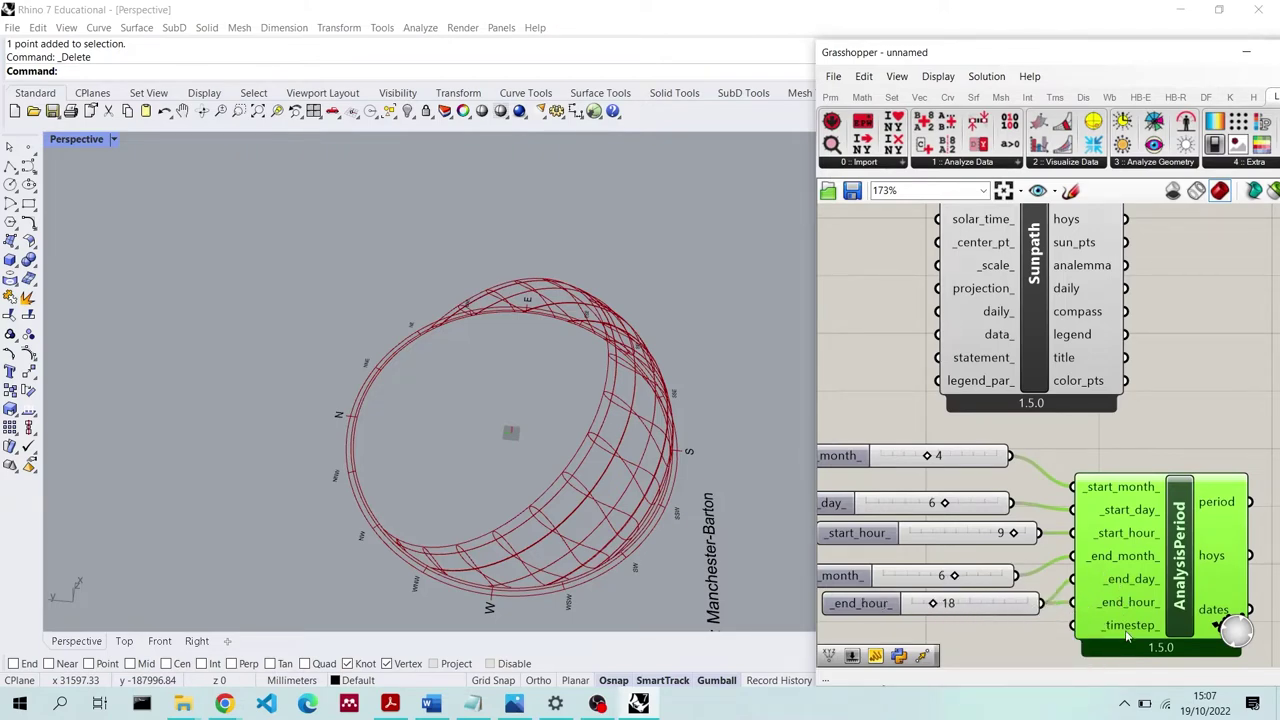
Add a Panel beside AnalysisPeriod and connect the period output to it
{"action": "scroll", "coordinate": [911, 404], "scroll_direction": "down", "scroll_amount": 2}
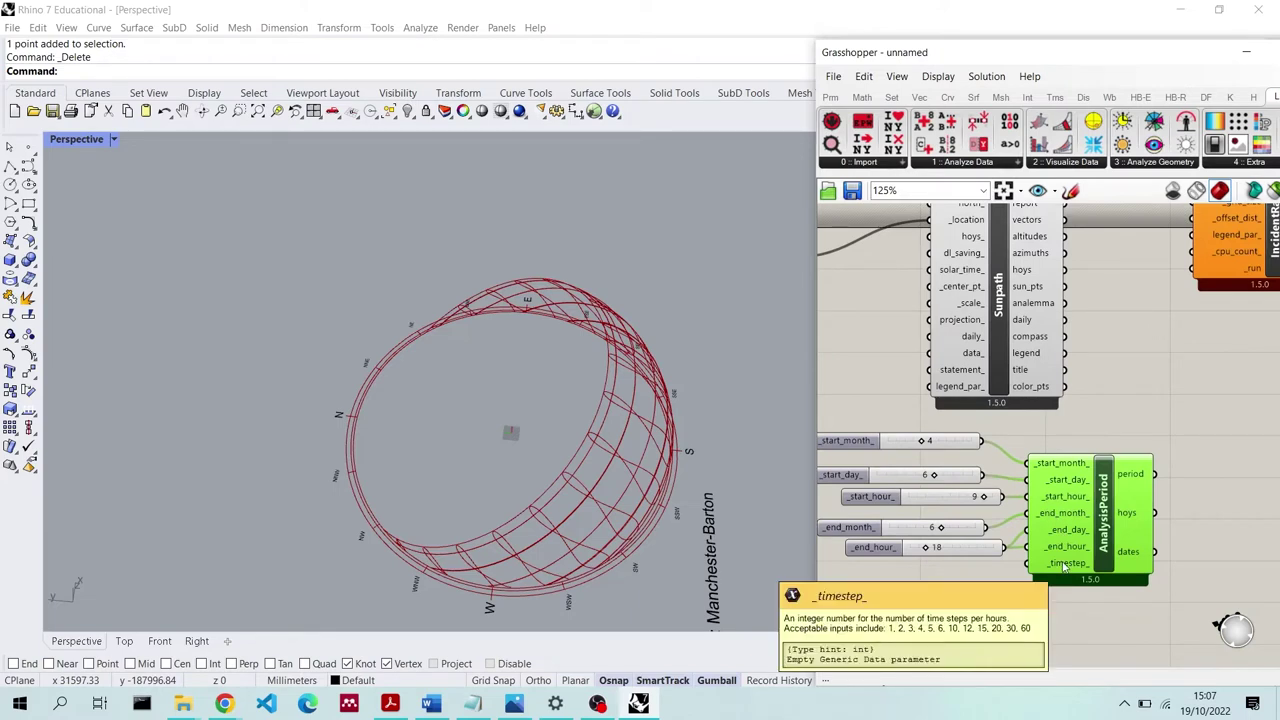
{"action": "double_click", "coordinate": [1114, 377]}
{"action": "type", "text": "pane"}
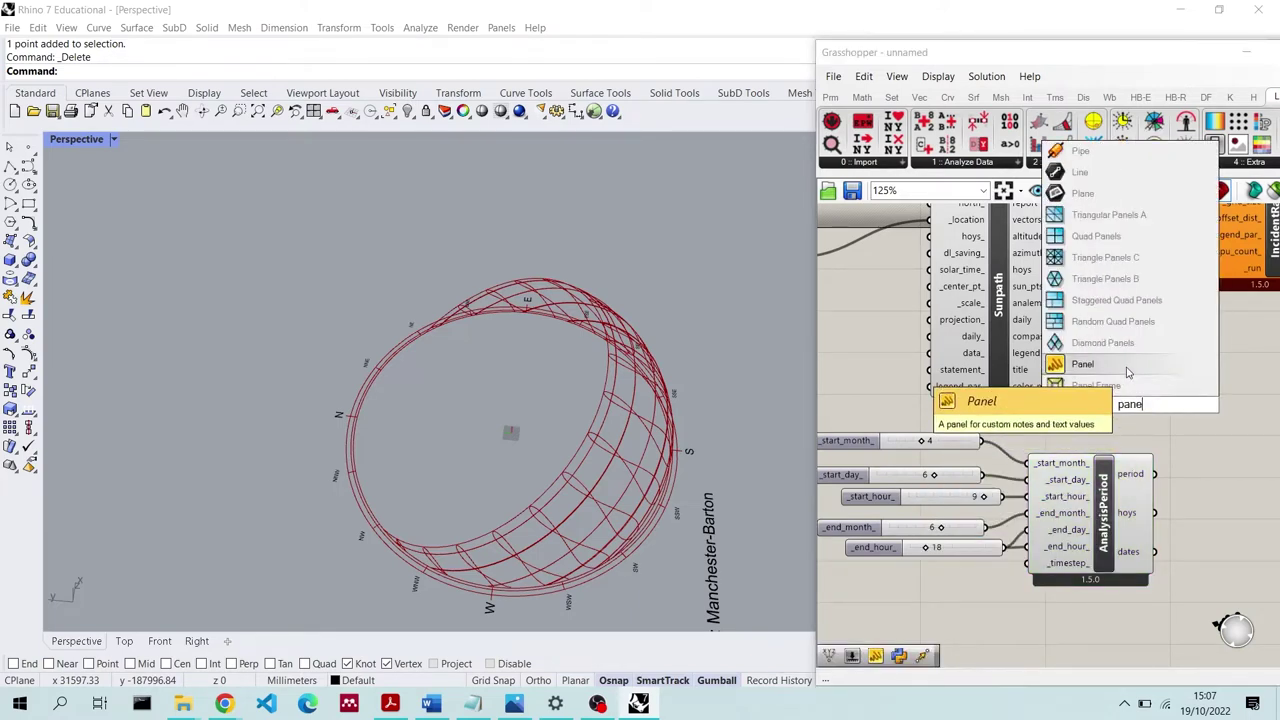
{"action": "left_click", "coordinate": [1083, 364]}
{"action": "left_click_drag", "start_coordinate": [1156, 474], "coordinate": [1188, 497]}
{"action": "scroll", "coordinate": [1050, 420], "scroll_direction": "up", "scroll_amount": 3}
{"action": "scroll", "coordinate": [1188, 497], "scroll_direction": "down", "scroll_amount": 3}
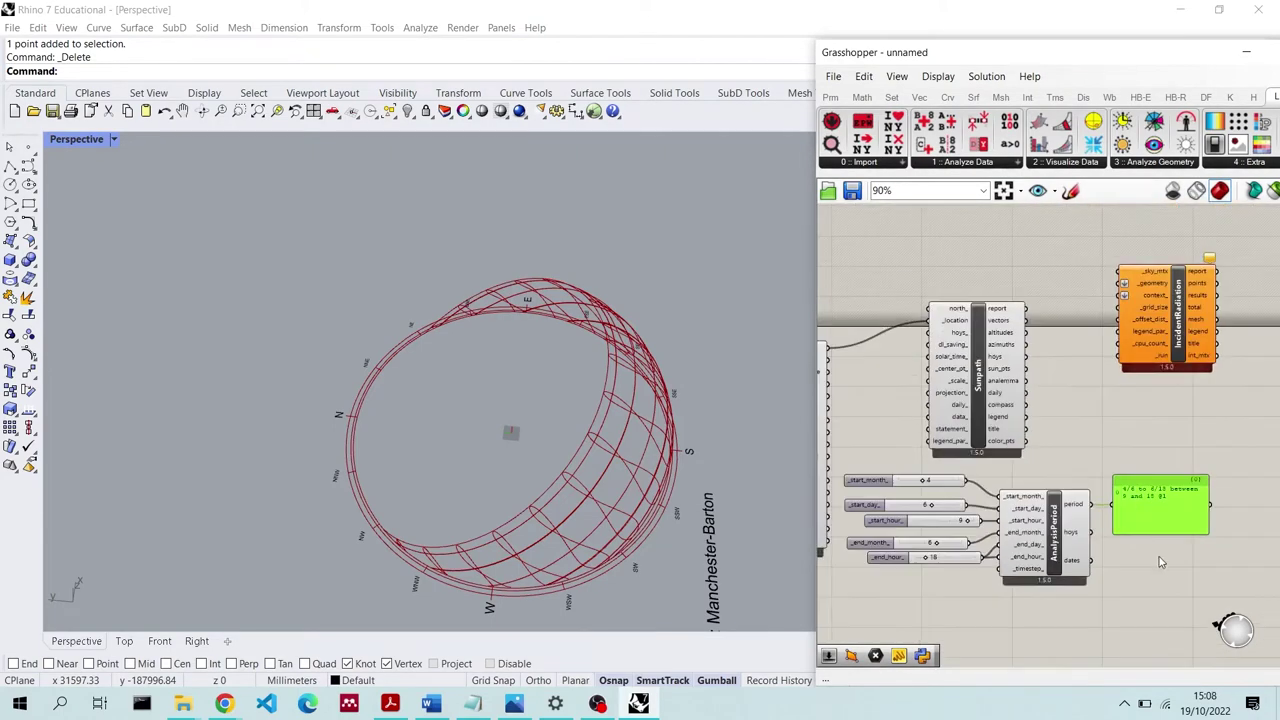
Connect AnalysisPeriod's hoys output to Sunpath's hoys_ input and move AnalysisPeriod with its sliders farther below Sunpath
{"action": "scroll", "coordinate": [1080, 410], "scroll_direction": "up", "scroll_amount": 3}
{"action": "left_click_drag", "start_coordinate": [1114, 582], "coordinate": [850, 303]}
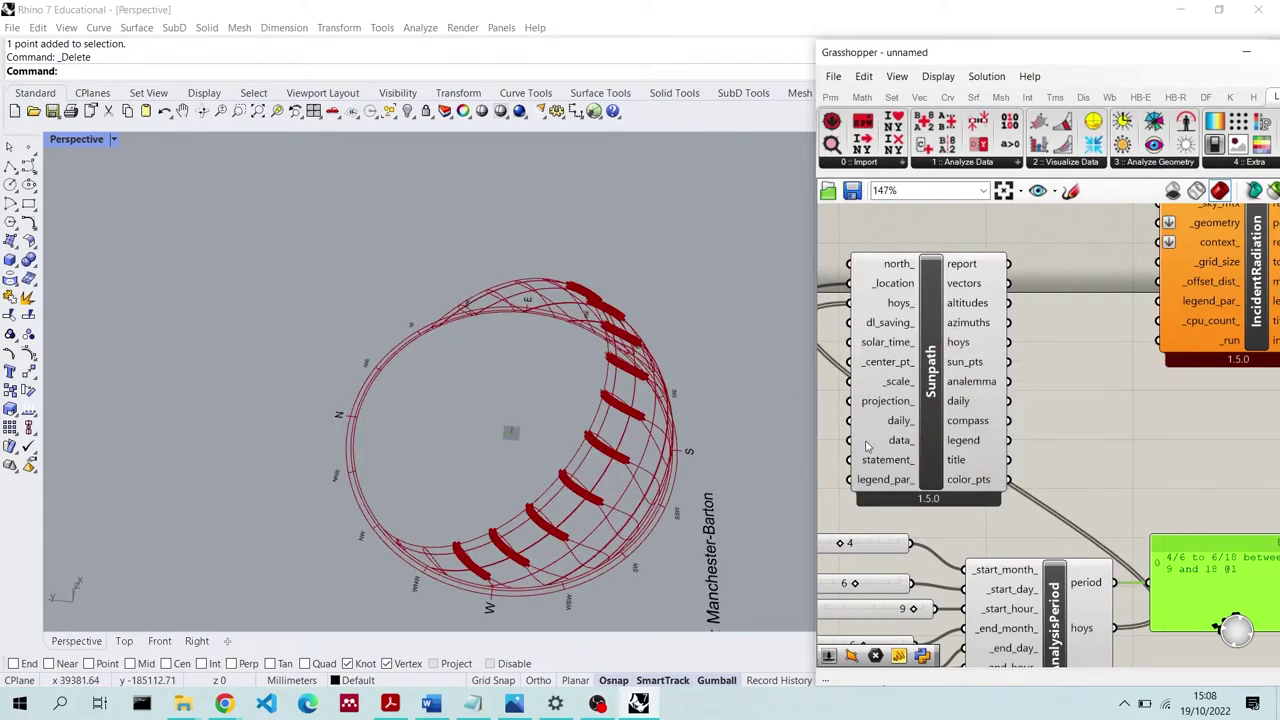
{"action": "scroll", "coordinate": [946, 347], "scroll_direction": "down", "scroll_amount": 3}
{"action": "left_click_drag", "start_coordinate": [1138, 494], "coordinate": [1174, 521]}
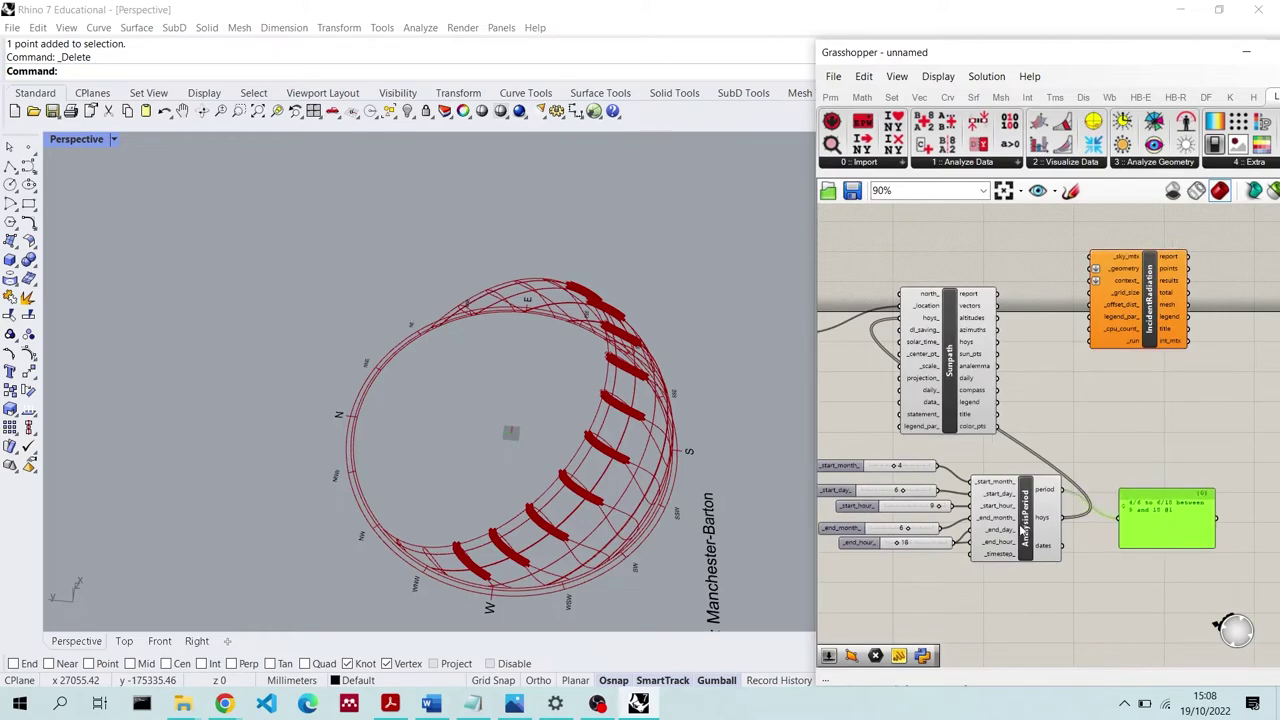
{"action": "left_click_drag", "start_coordinate": [988, 610], "coordinate": [822, 460]}
{"action": "left_click_drag", "start_coordinate": [1025, 535], "coordinate": [995, 567]}
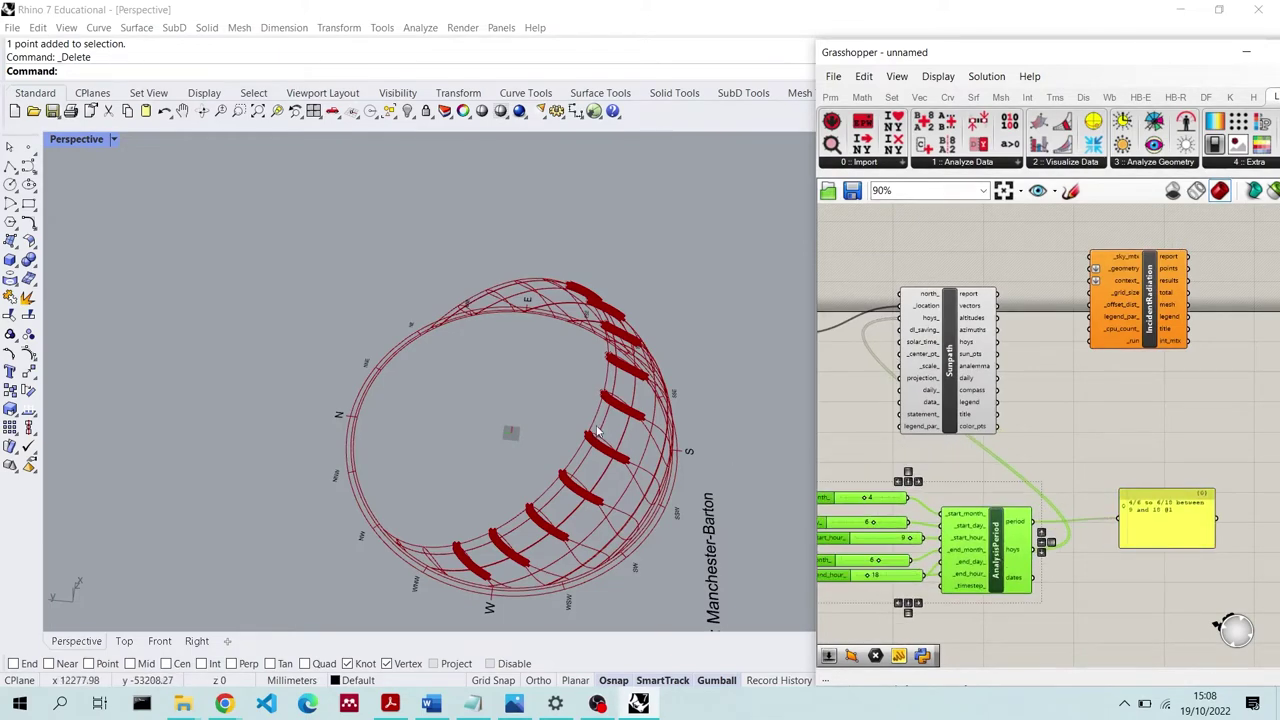
Adjust the spacing of AnalysisPeriod and IncidentRadiation around Sunpath and inspect the plotted suns and Sunpath's vectors output
{"action": "right_click_drag", "start_coordinate": [600, 400], "coordinate": [645, 365]}
{"action": "left_click", "coordinate": [985, 333]}
{"action": "left_click_drag", "start_coordinate": [1138, 333], "coordinate": [1158, 321]}
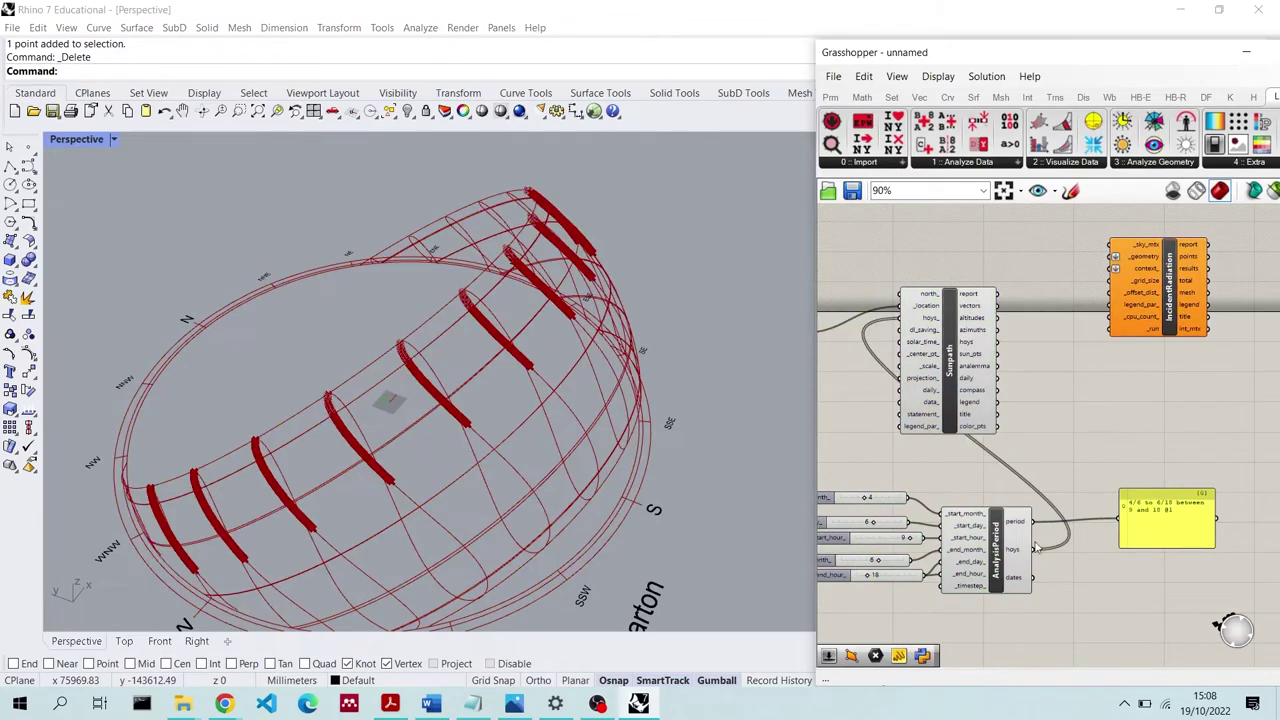
{"action": "left_click_drag", "start_coordinate": [1025, 548], "coordinate": [1030, 535]}
{"action": "left_click", "coordinate": [1083, 445]}
{"action": "left_click", "coordinate": [1013, 530]}
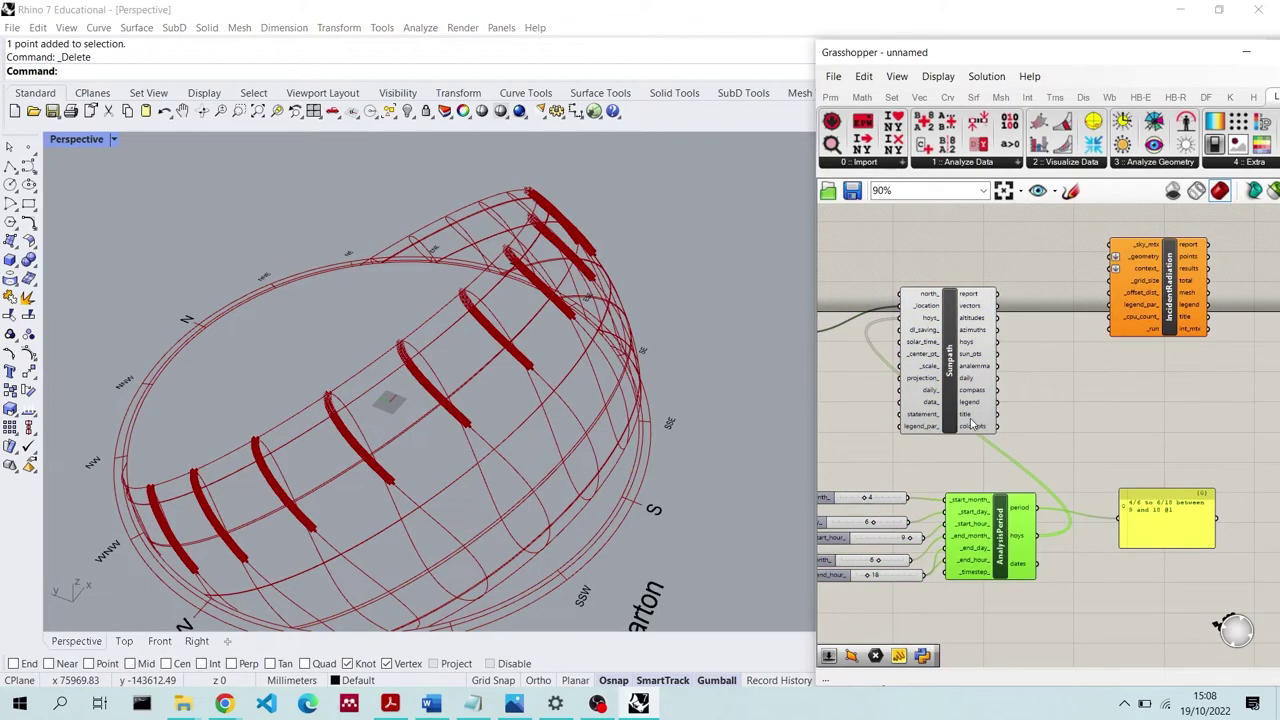
{"action": "left_click_drag", "start_coordinate": [1133, 327], "coordinate": [1172, 290]}
{"action": "scroll", "coordinate": [1067, 323], "scroll_direction": "up", "scroll_amount": 3}
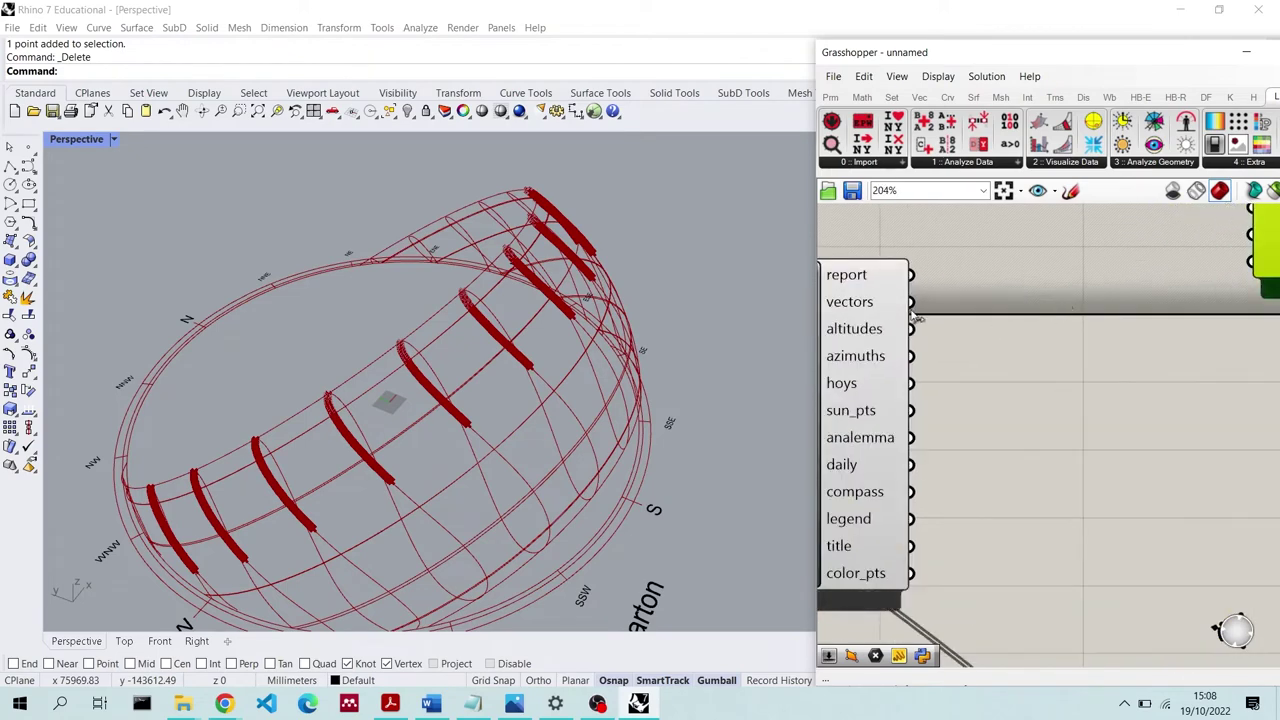
{"action": "scroll", "coordinate": [1125, 340], "scroll_direction": "down", "scroll_amount": 1}
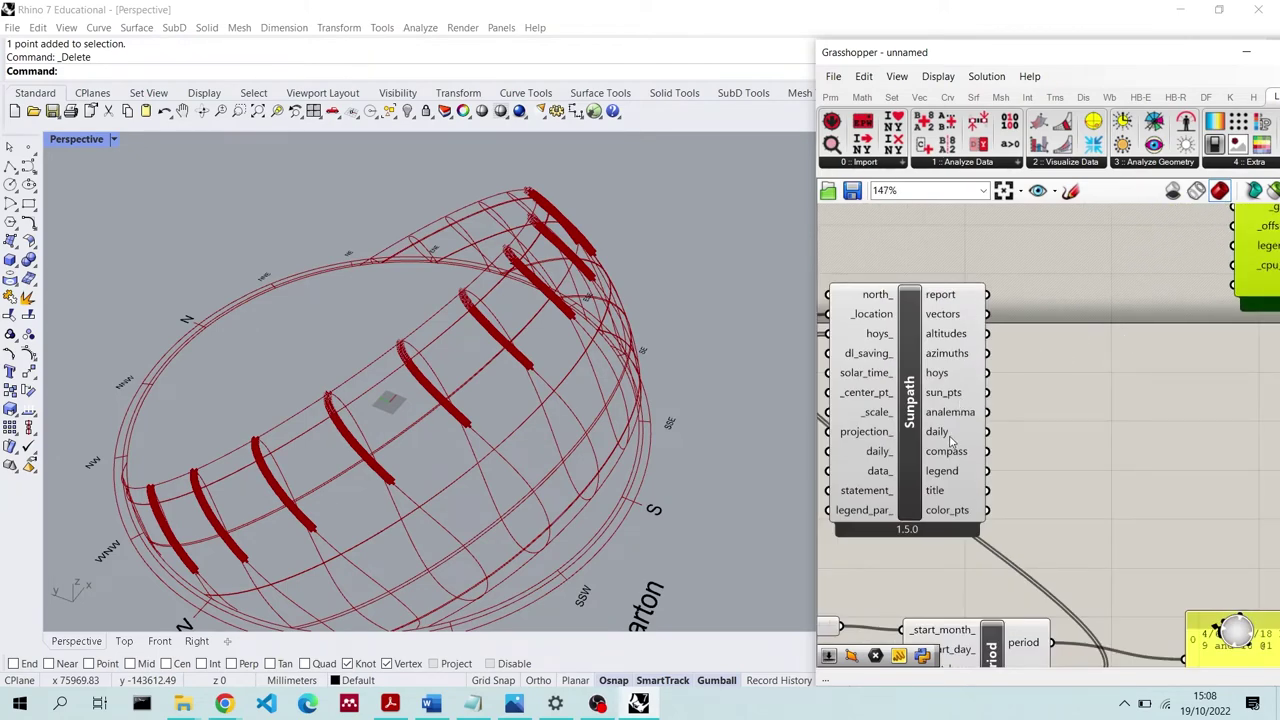
{"action": "left_click", "coordinate": [962, 318]}
{"action": "left_click", "coordinate": [1106, 340]}
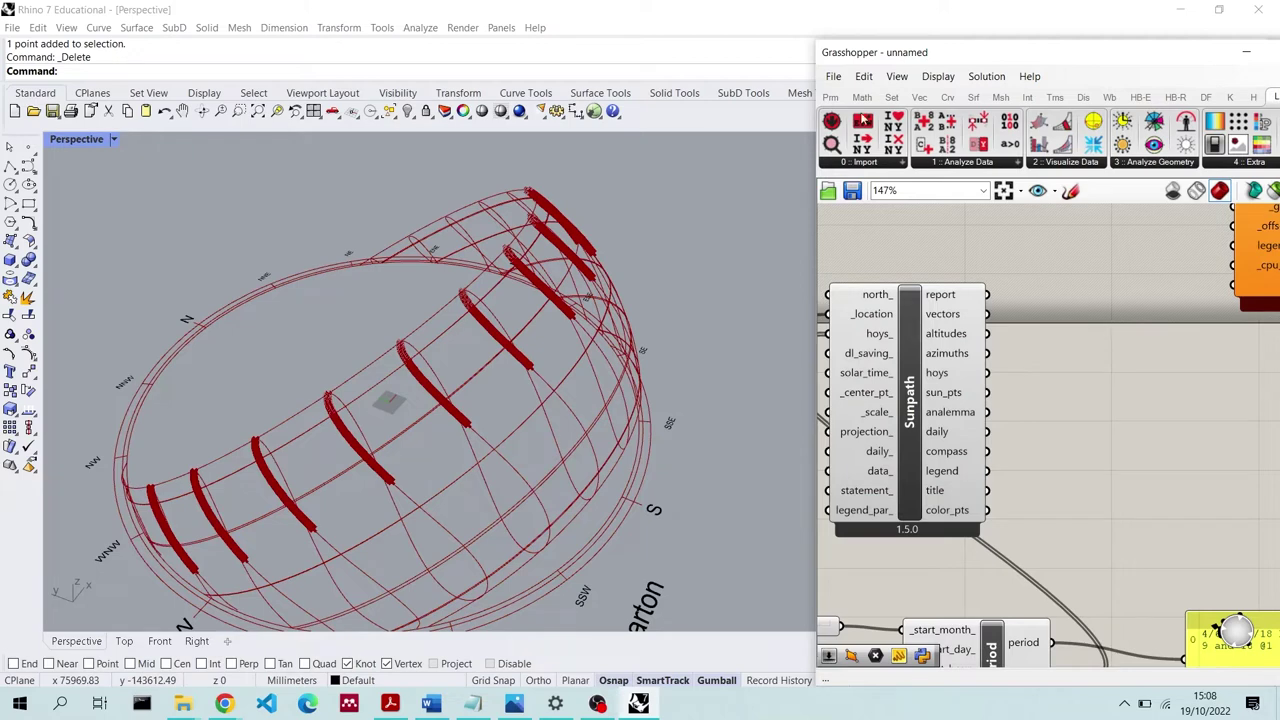
Open the Grasshopper definition ga+lb TUTORIAL.gh from the Desktop
{"action": "left_click", "coordinate": [183, 703]}
{"action": "left_click", "coordinate": [833, 76]}
{"action": "left_click", "coordinate": [890, 124]}
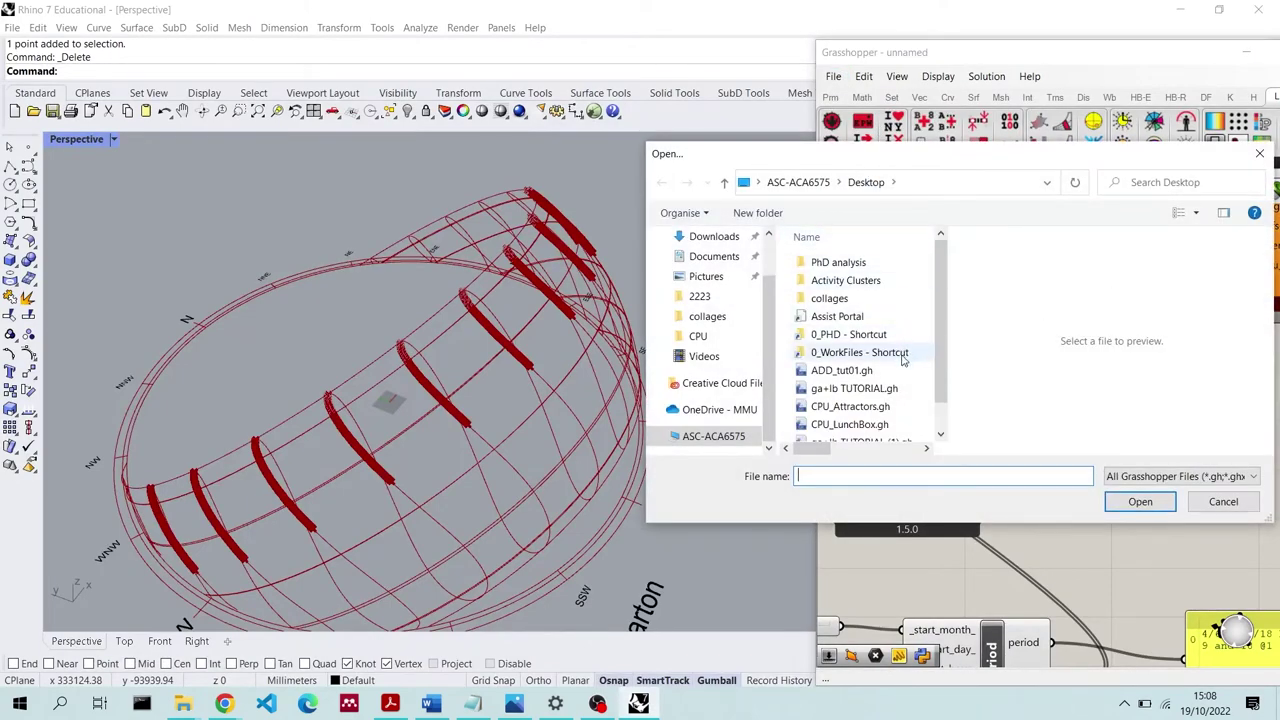
{"action": "double_click", "coordinate": [854, 388]}
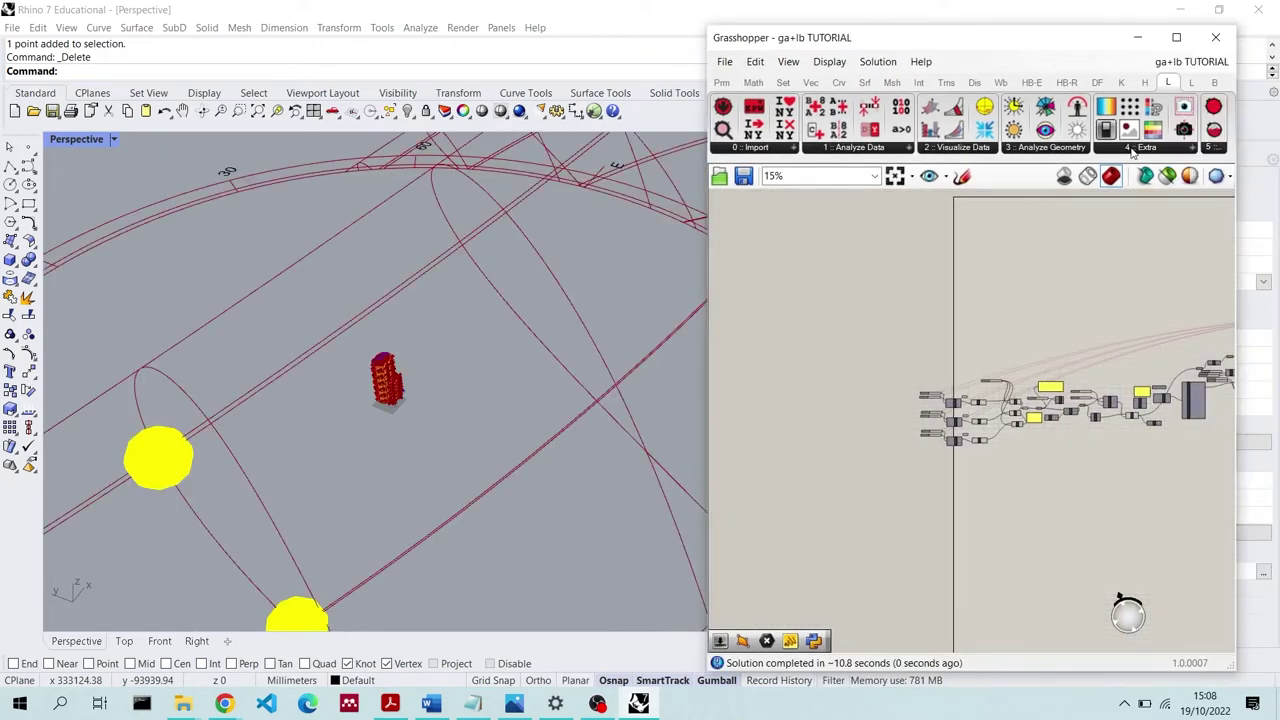
Examine how the sunPath and sunlightHoursAnalysis components are wired in the ga+lb TUTORIAL definition
{"action": "left_click", "coordinate": [1191, 61]}
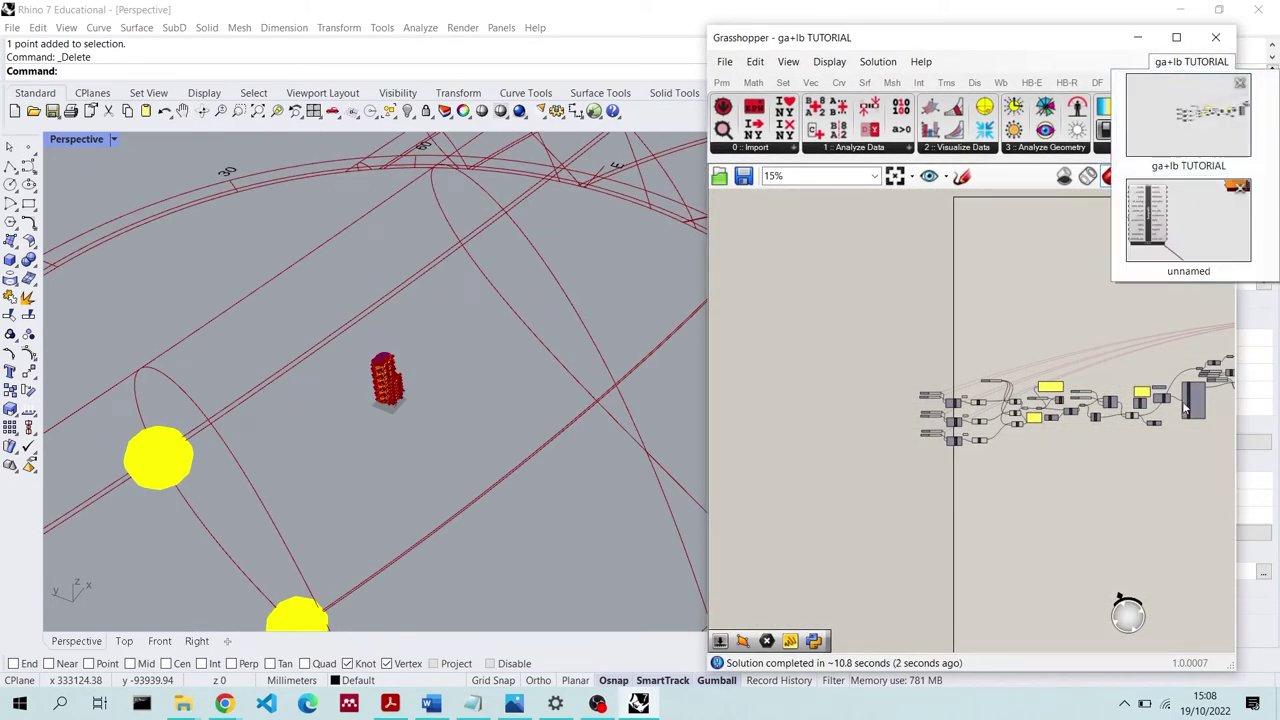
{"action": "scroll", "coordinate": [1180, 405], "scroll_direction": "up", "scroll_amount": 6}
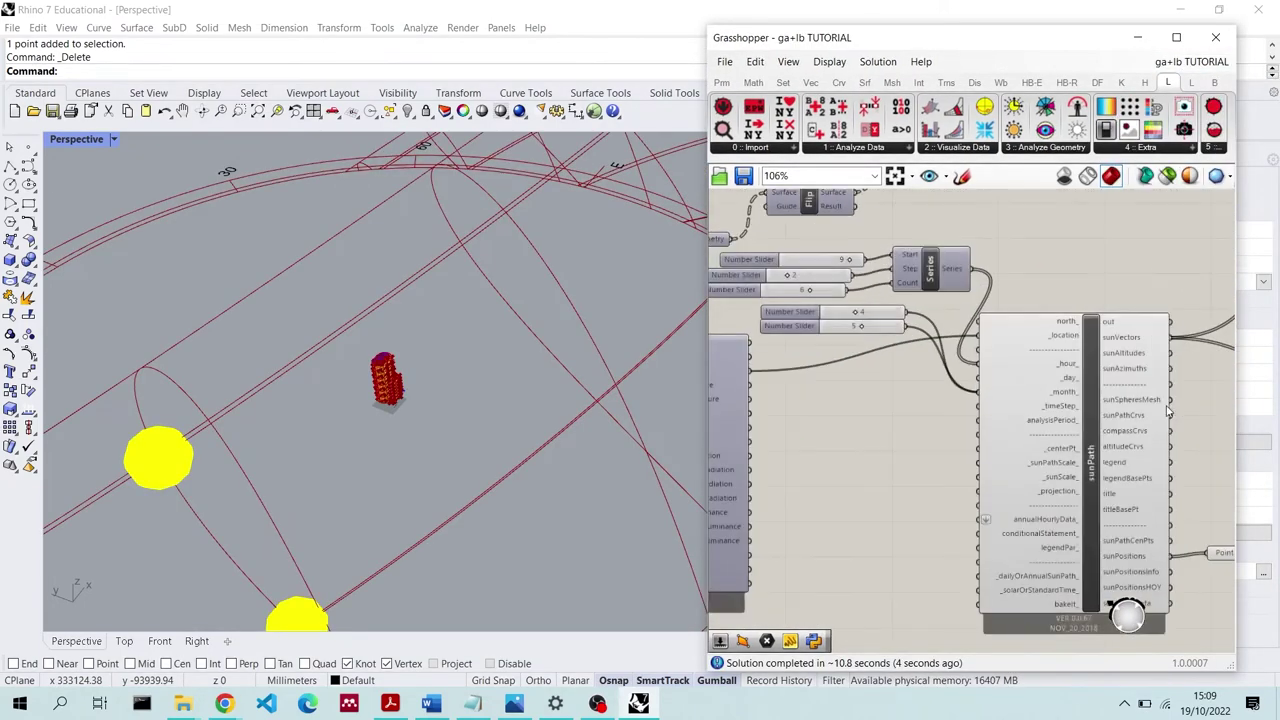
{"action": "scroll", "coordinate": [1168, 410], "scroll_direction": "down", "scroll_amount": 5}
{"action": "scroll", "coordinate": [1133, 268], "scroll_direction": "up", "scroll_amount": 4}
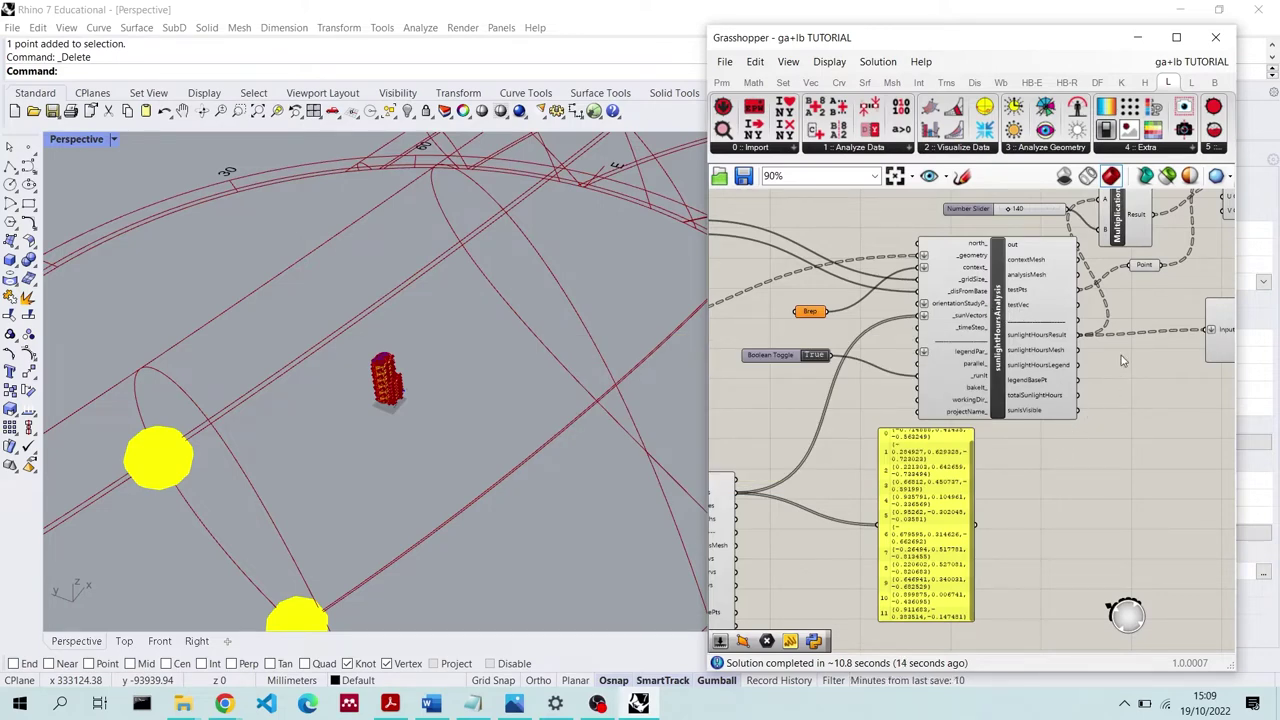
{"action": "scroll", "coordinate": [1121, 355], "scroll_direction": "down", "scroll_amount": 2}
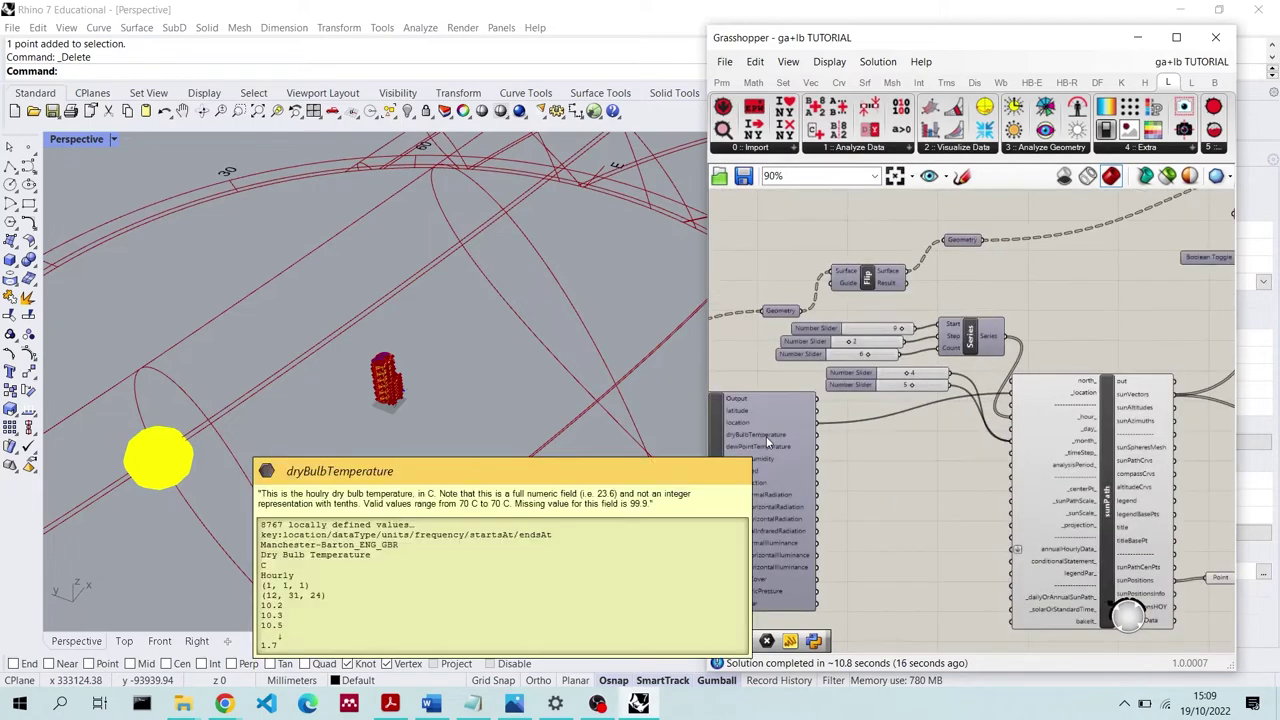
Switch from the ga+lb TUTORIAL definition back to the unnamed Grasshopper definition
{"action": "scroll", "coordinate": [766, 436], "scroll_direction": "down", "scroll_amount": 2}
{"action": "mouse_move", "coordinate": [1188, 62]}
{"action": "left_click", "coordinate": [1188, 225]}
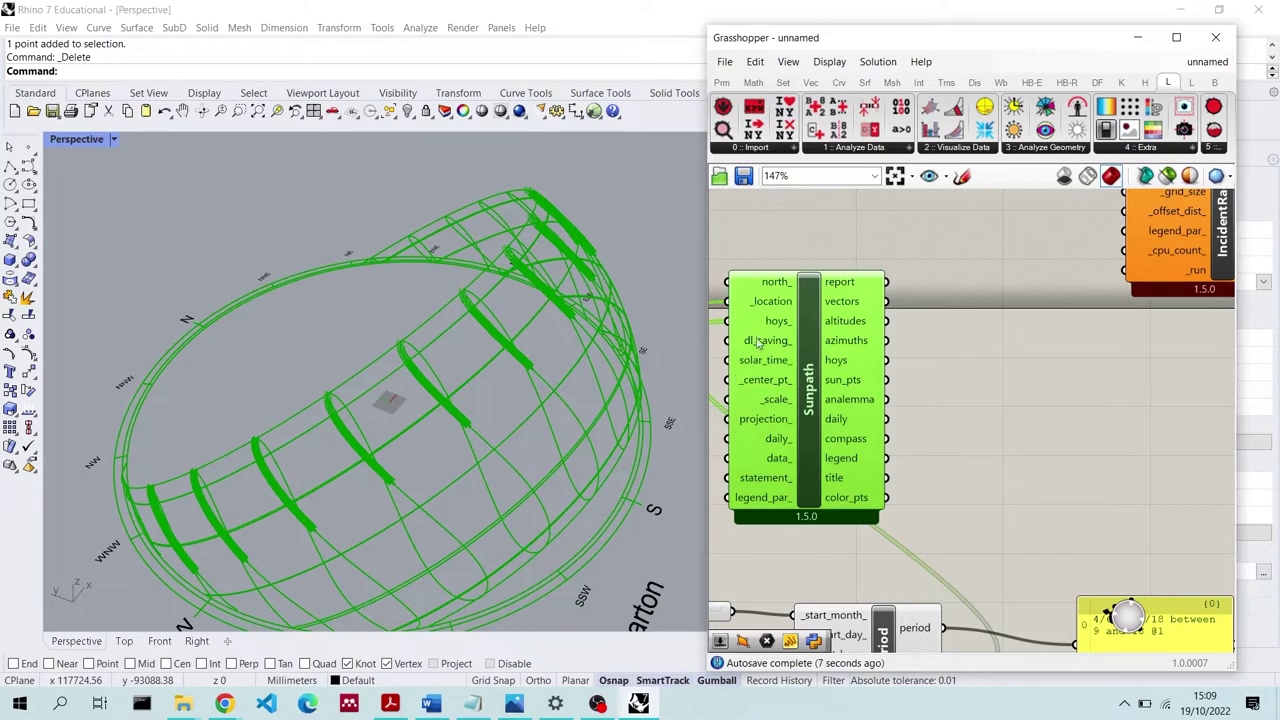
Move AnalysisPeriod together with its five sliders closer beneath Sunpath and clear of ImportEPW
{"action": "scroll", "coordinate": [980, 270], "scroll_direction": "down", "scroll_amount": 4}
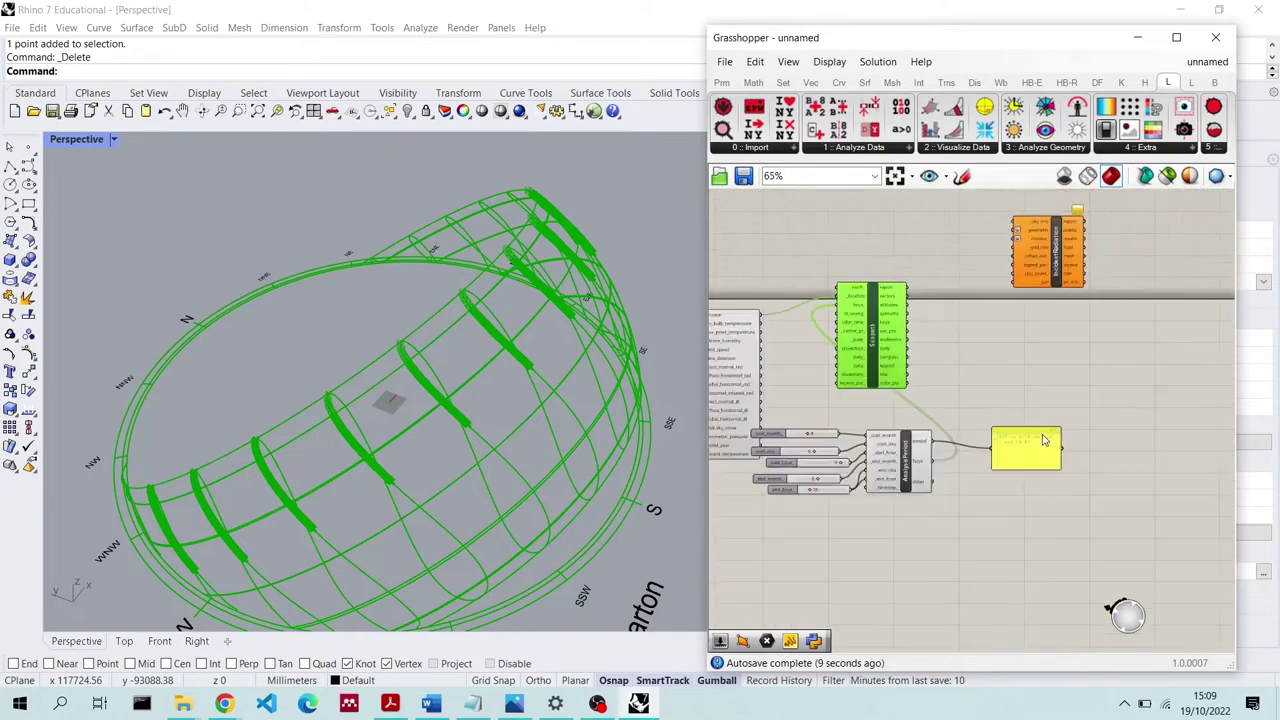
{"action": "scroll", "coordinate": [980, 300], "scroll_direction": "up", "scroll_amount": 3}
{"action": "left_click_drag", "start_coordinate": [965, 603], "coordinate": [828, 448]}
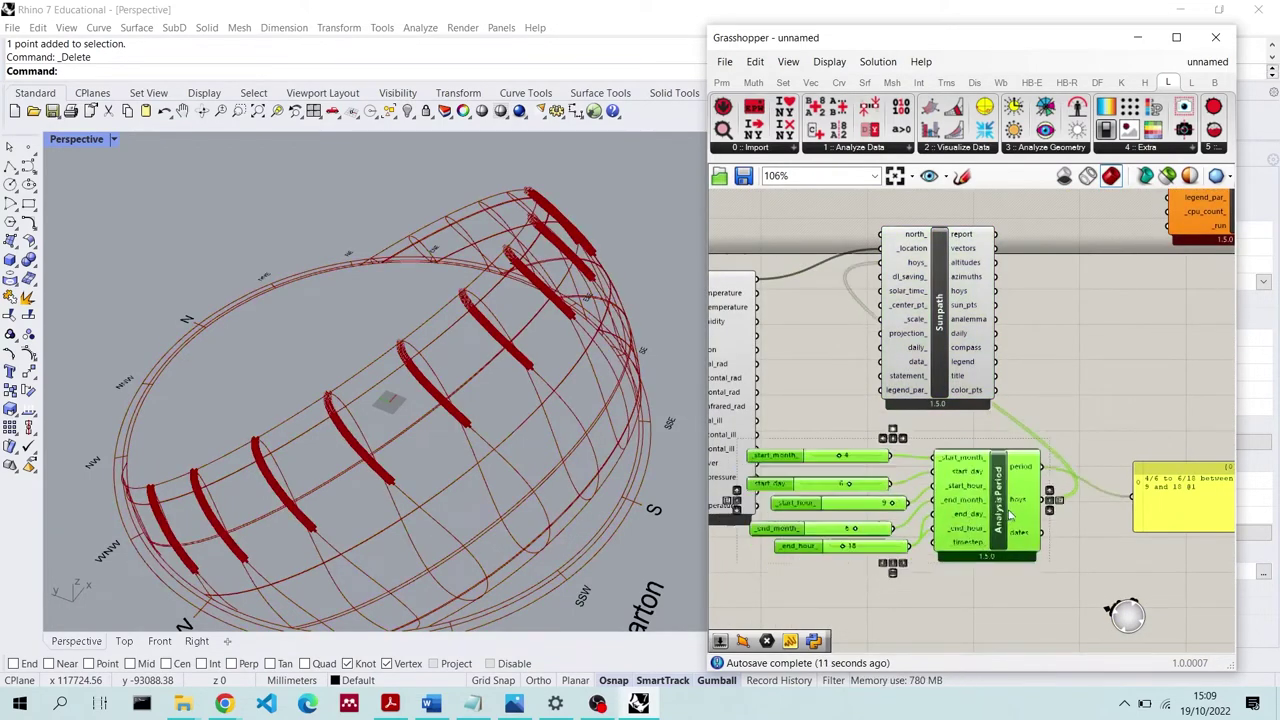
{"action": "left_click_drag", "start_coordinate": [998, 534], "coordinate": [1058, 488]}
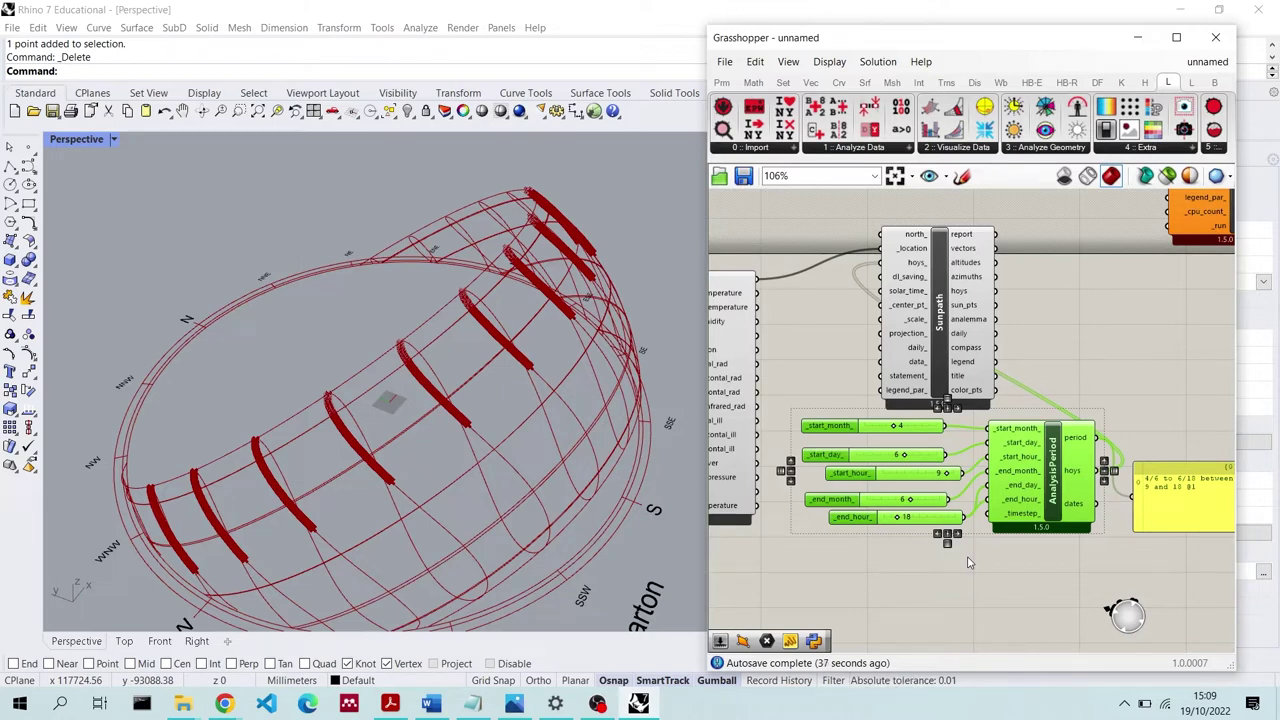
{"action": "scroll", "coordinate": [850, 447], "scroll_direction": "down", "scroll_amount": 2}
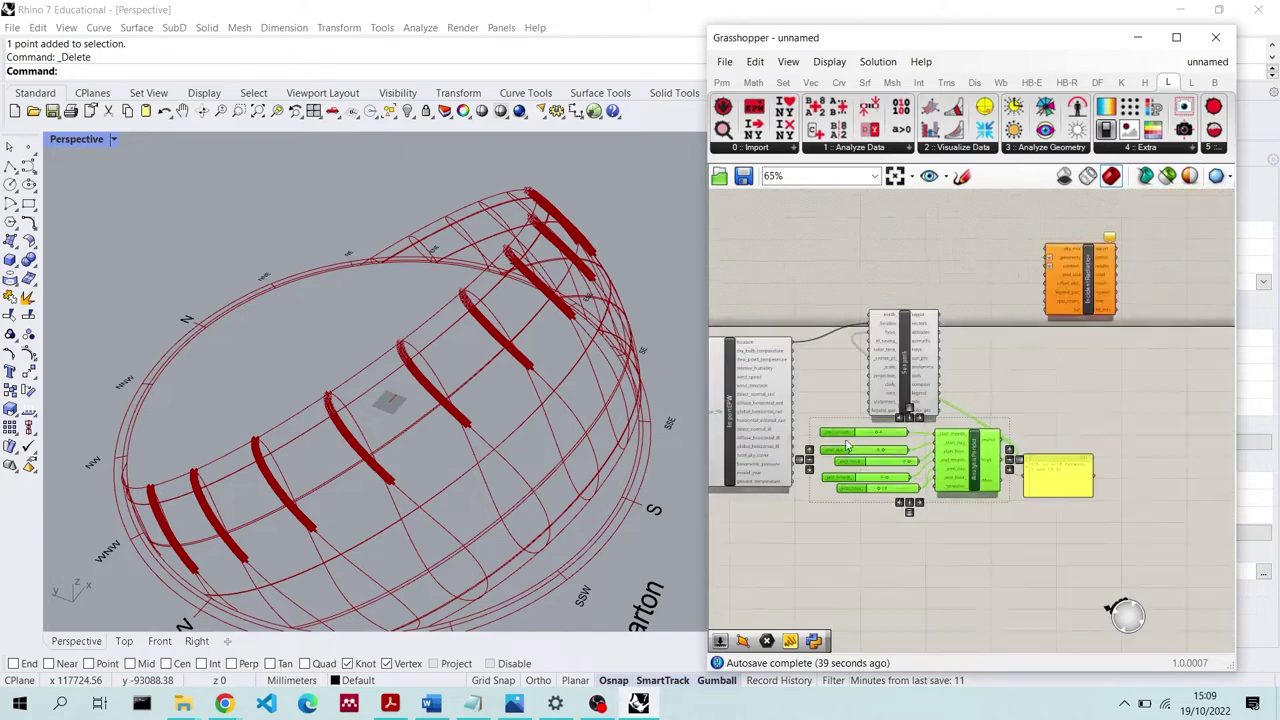
Add a Vector Display component beside Sunpath and connect Sunpath's vectors output to its V input
{"action": "double_click", "coordinate": [1010, 351]}
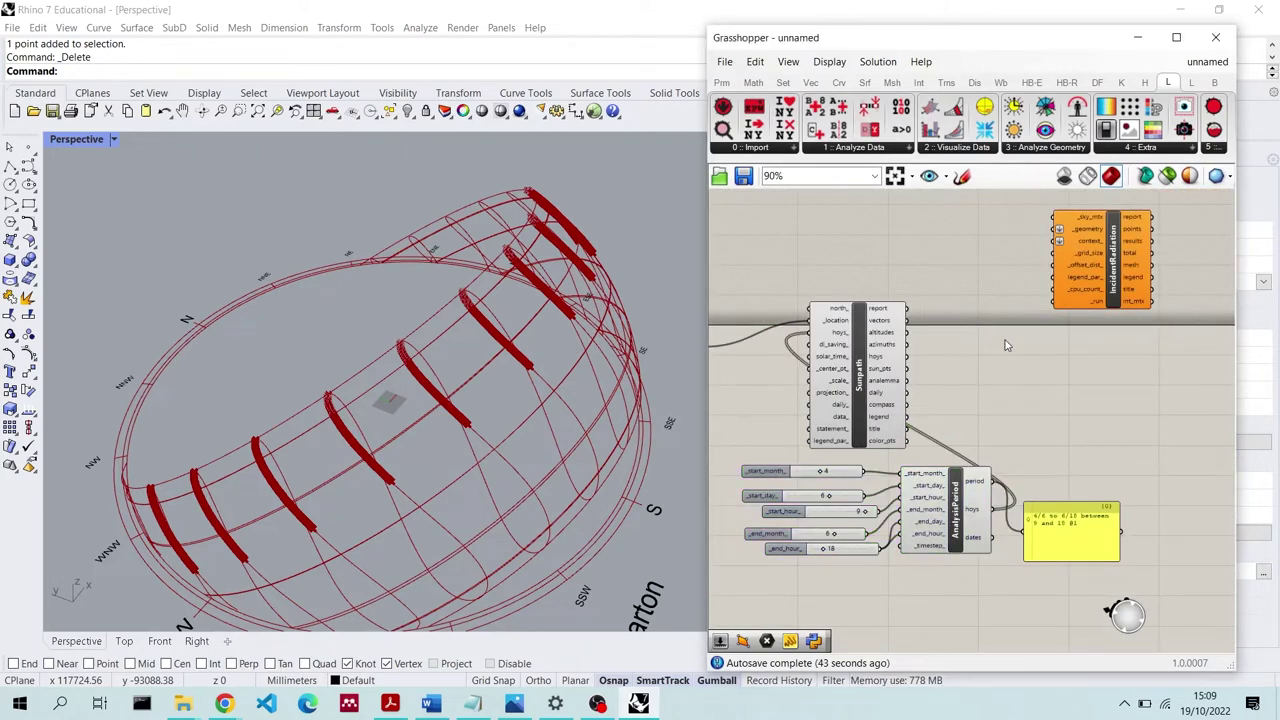
{"action": "double_click", "coordinate": [1007, 345]}
{"action": "type", "text": "ve"}
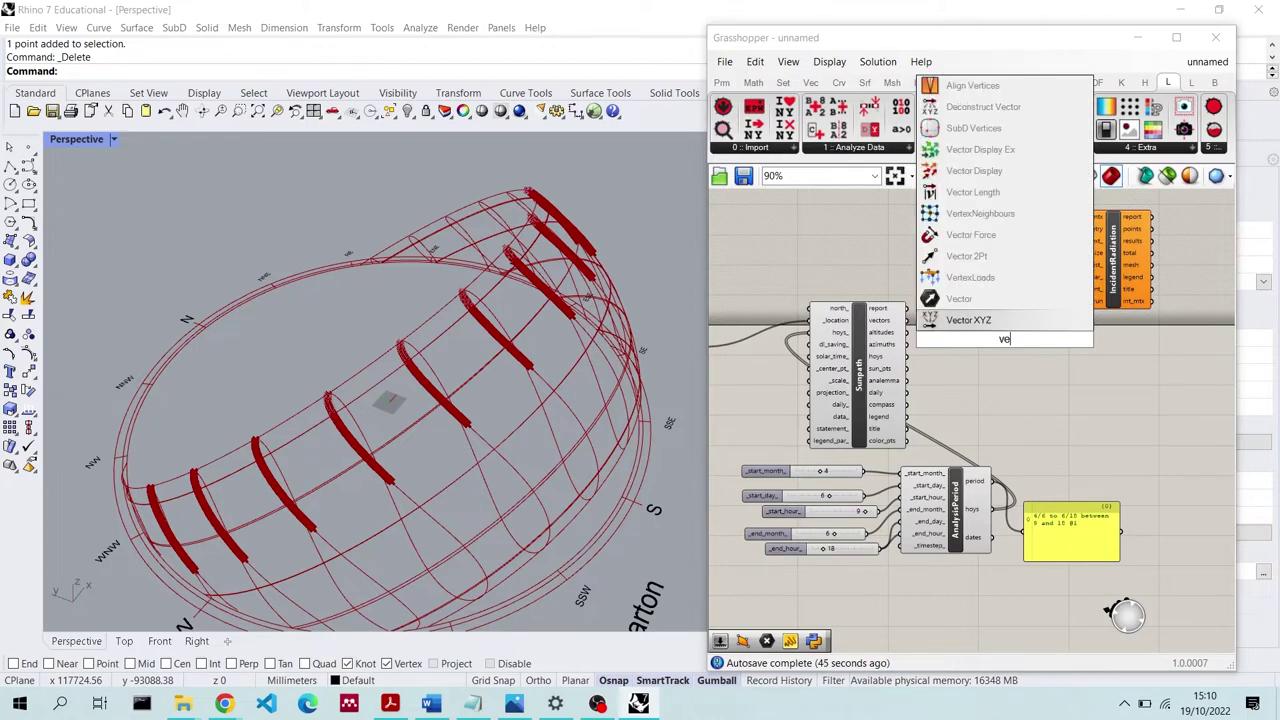
{"action": "type", "text": "ct"}
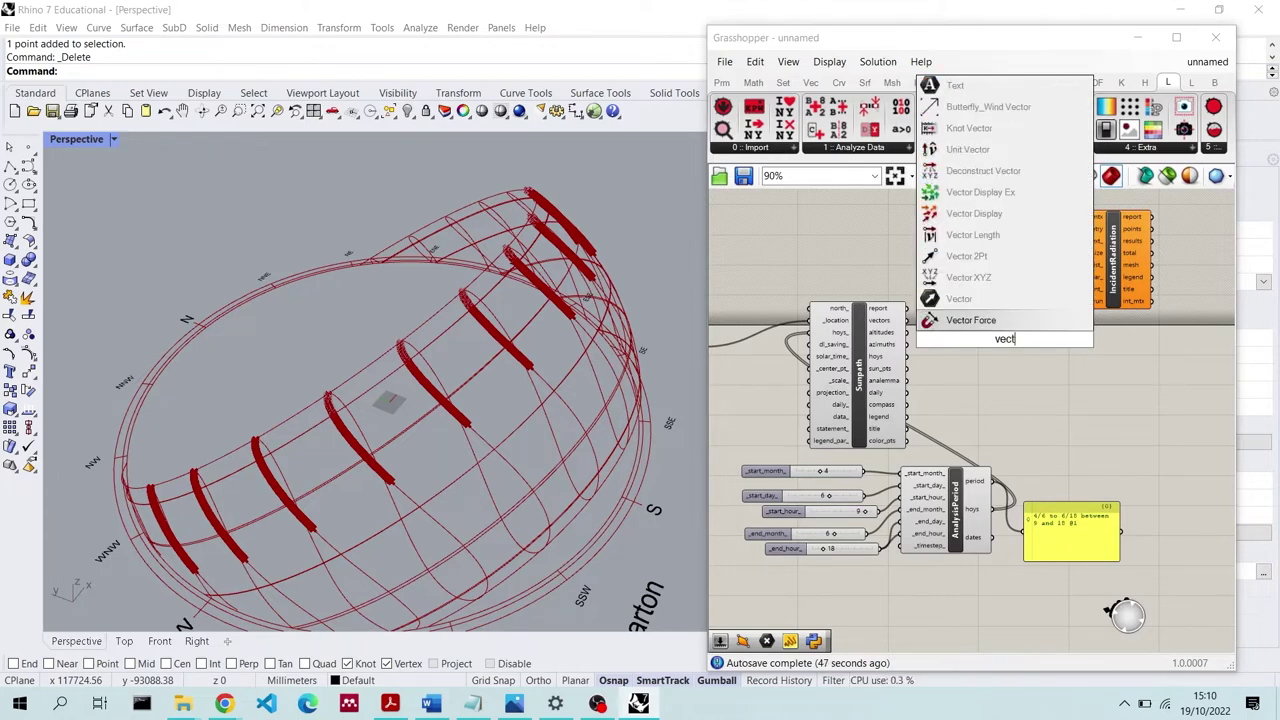
{"action": "type", "text": "or disp"}
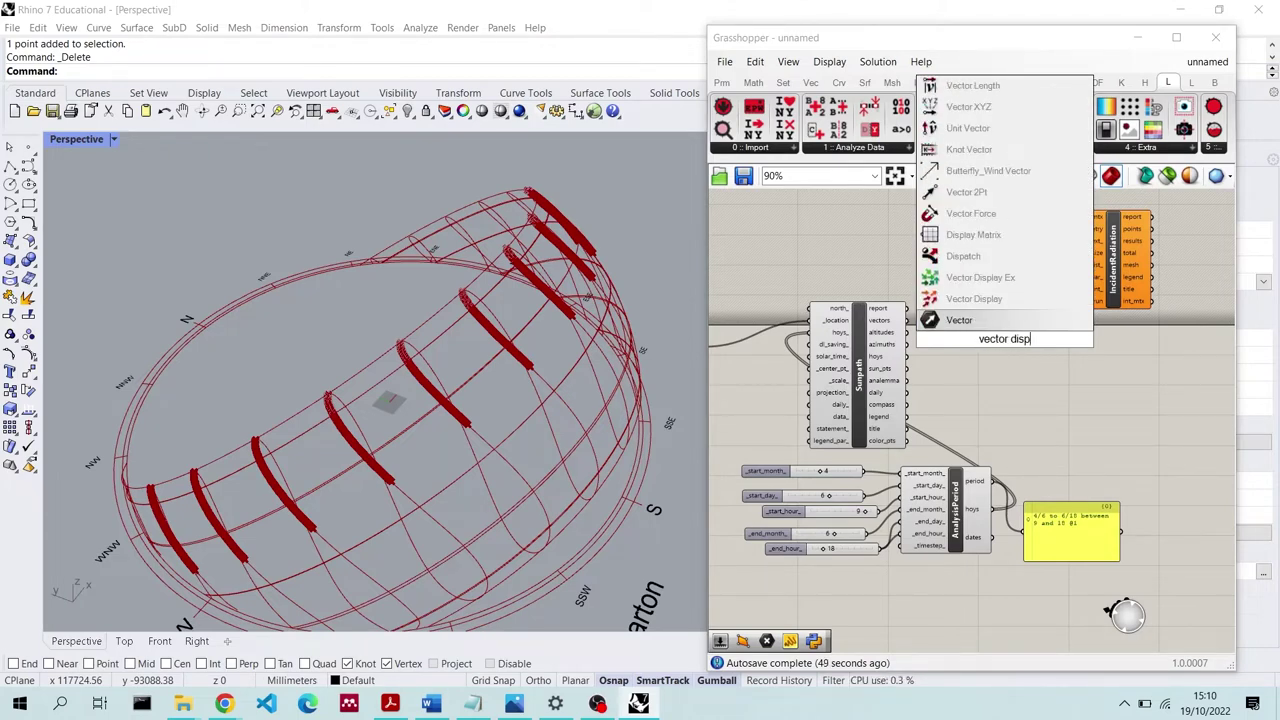
{"action": "key", "text": "Return"}
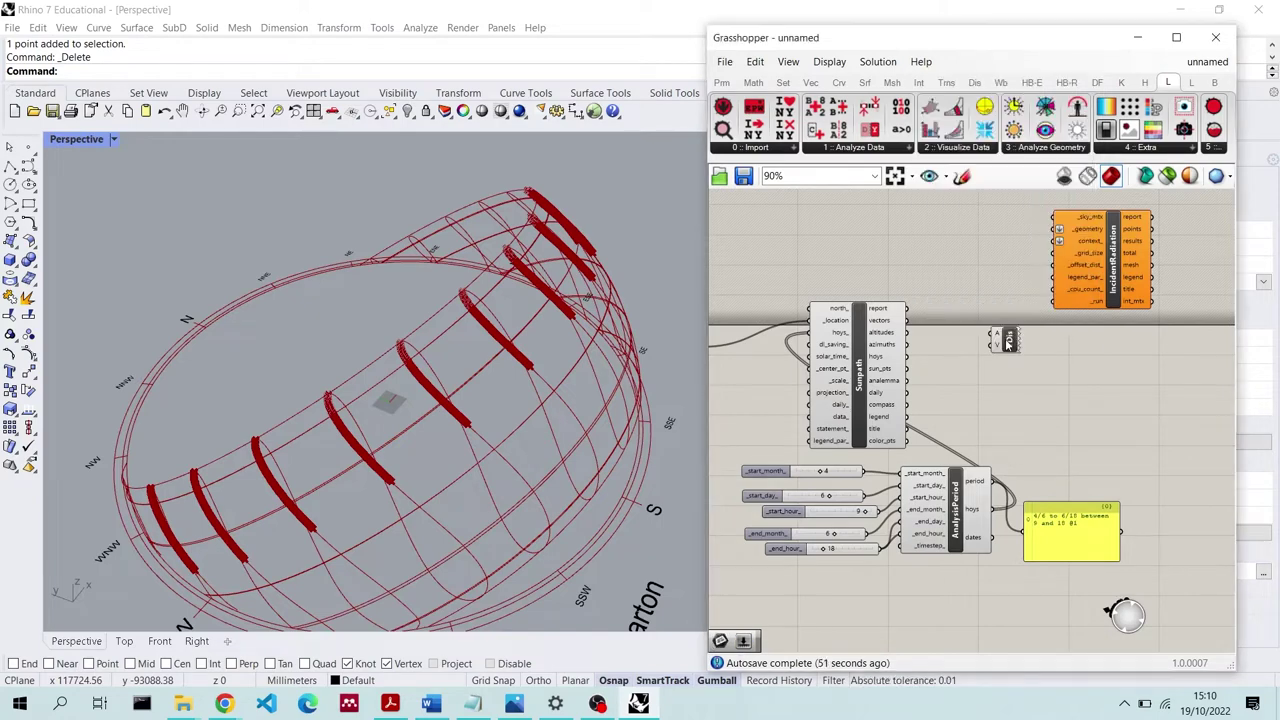
{"action": "scroll", "coordinate": [966, 294], "scroll_direction": "up", "scroll_amount": 3}
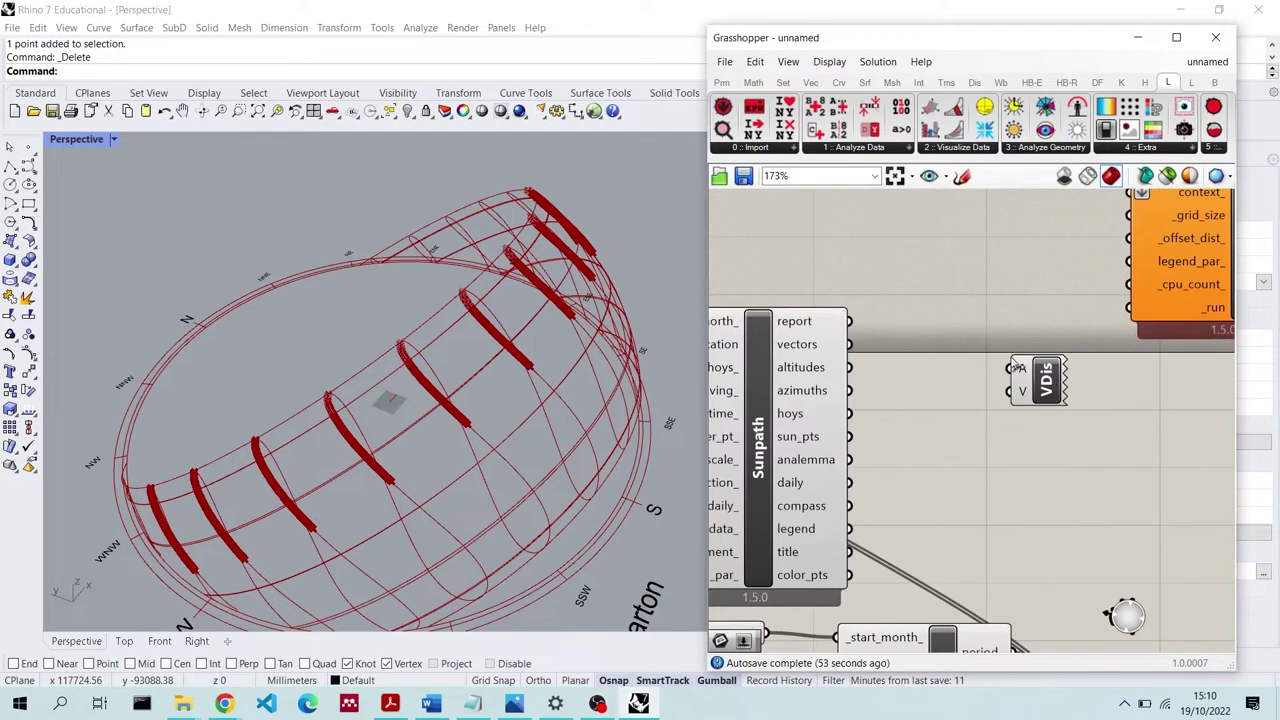
{"action": "left_click_drag", "start_coordinate": [1034, 400], "coordinate": [1003, 360]}
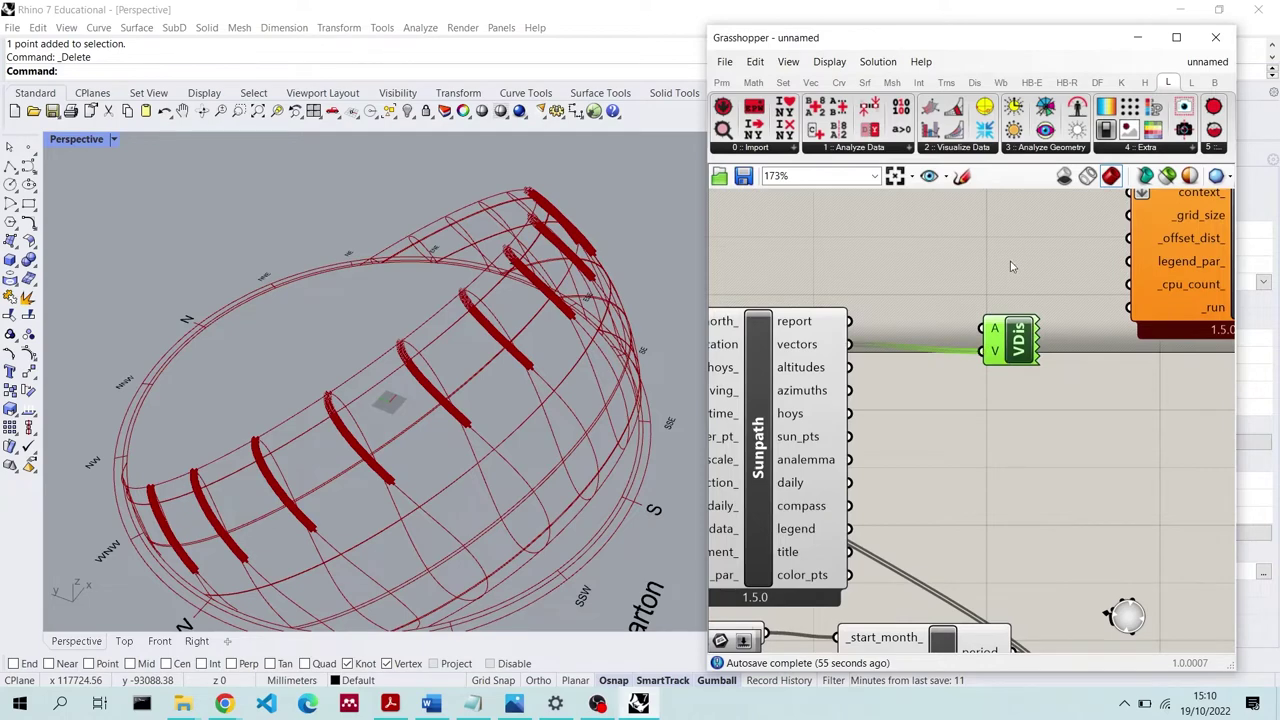
{"action": "scroll", "coordinate": [1009, 263], "scroll_direction": "down", "scroll_amount": 2}
{"action": "double_click", "coordinate": [958, 248]}
{"action": "type", "text": "point"}
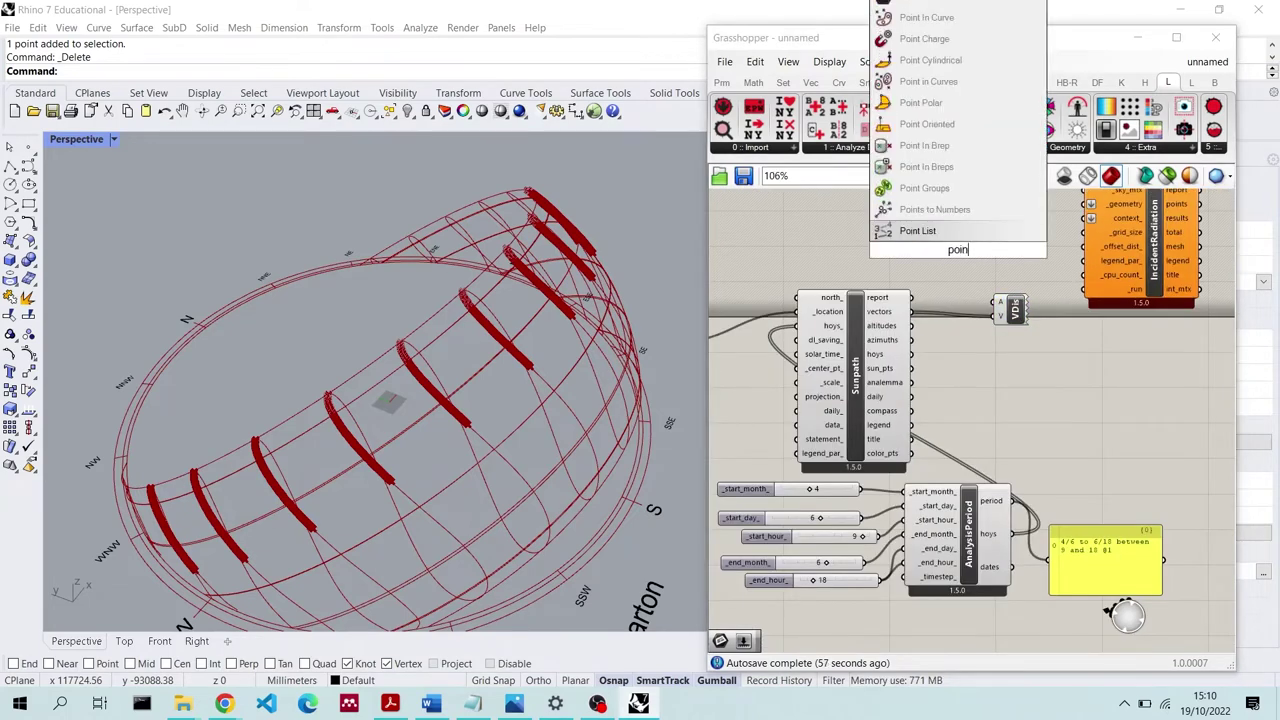
{"action": "left_click", "coordinate": [822, 228]}
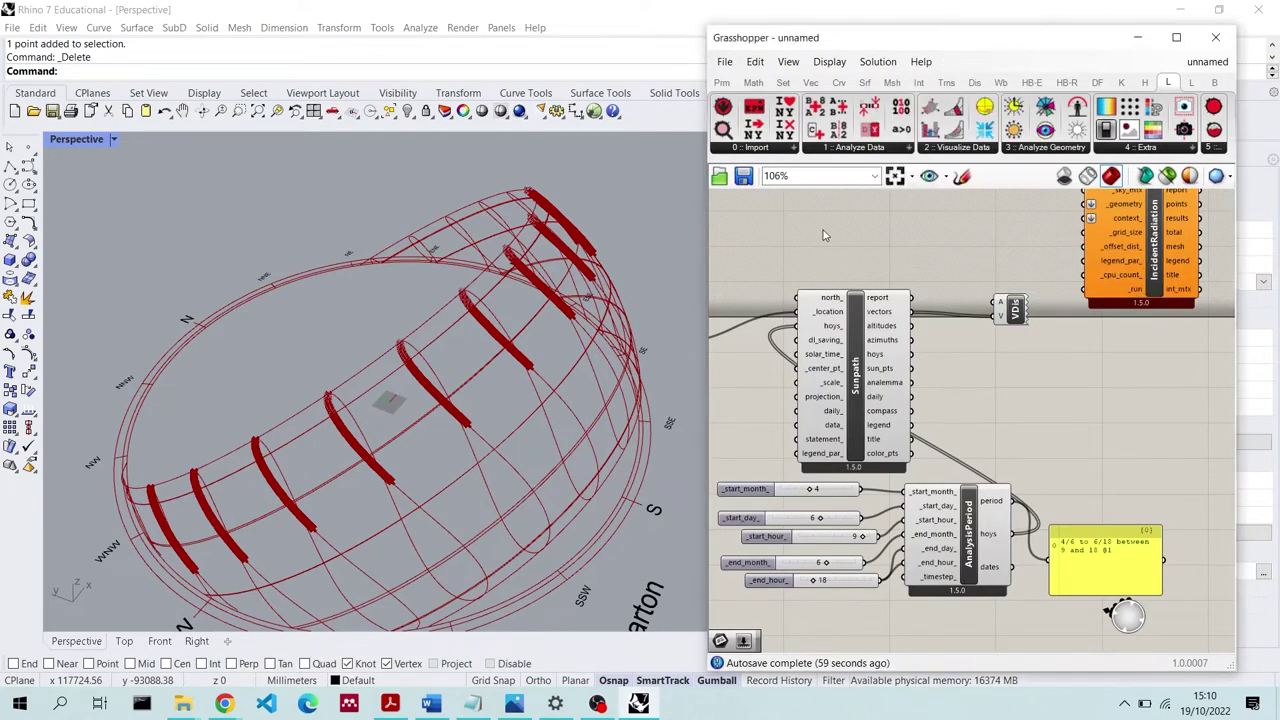
{"action": "double_click", "coordinate": [822, 228]}
{"action": "type", "text": "cons"}
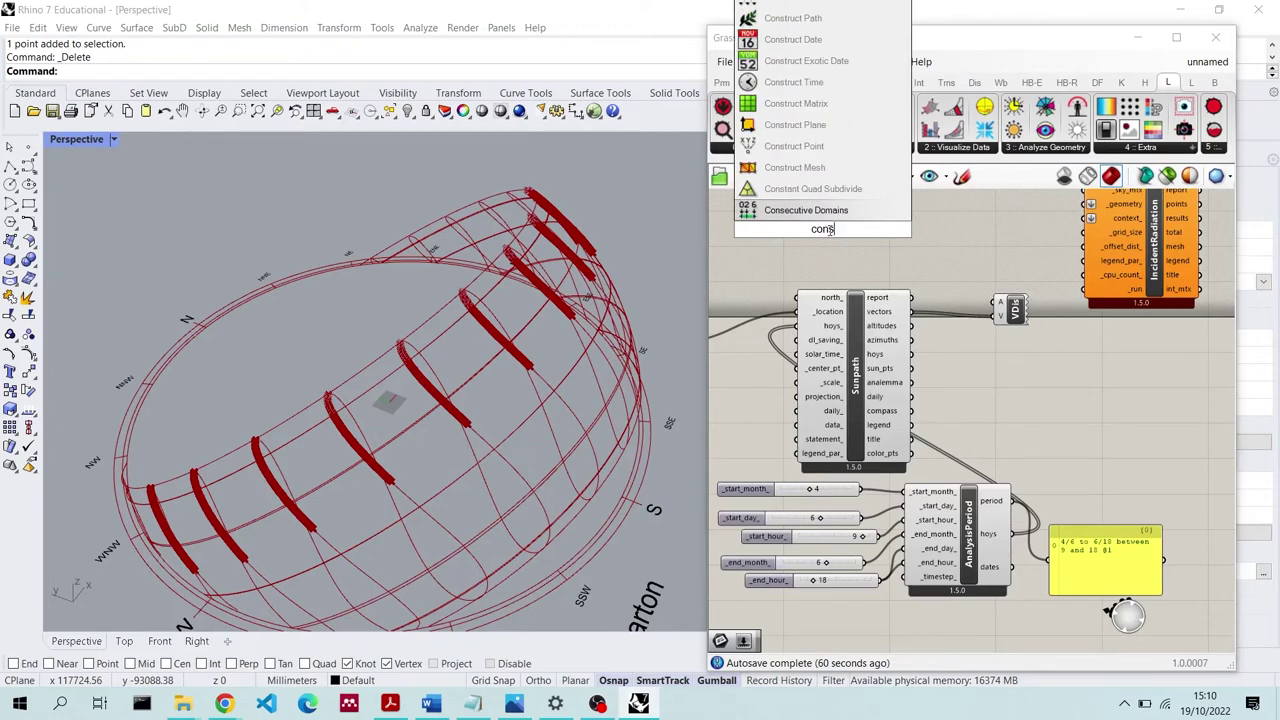
{"action": "left_click", "coordinate": [877, 277]}
{"action": "double_click", "coordinate": [877, 277]}
{"action": "type", "text": "point"}
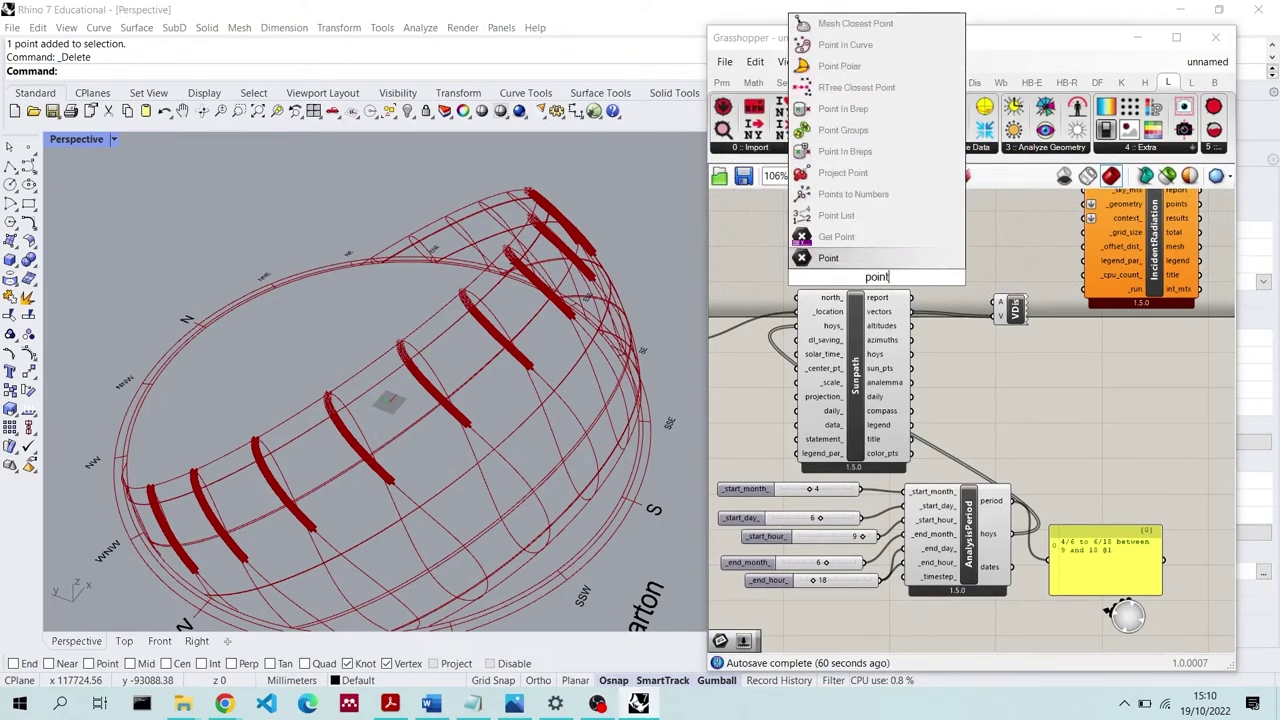
{"action": "left_click", "coordinate": [1002, 249]}
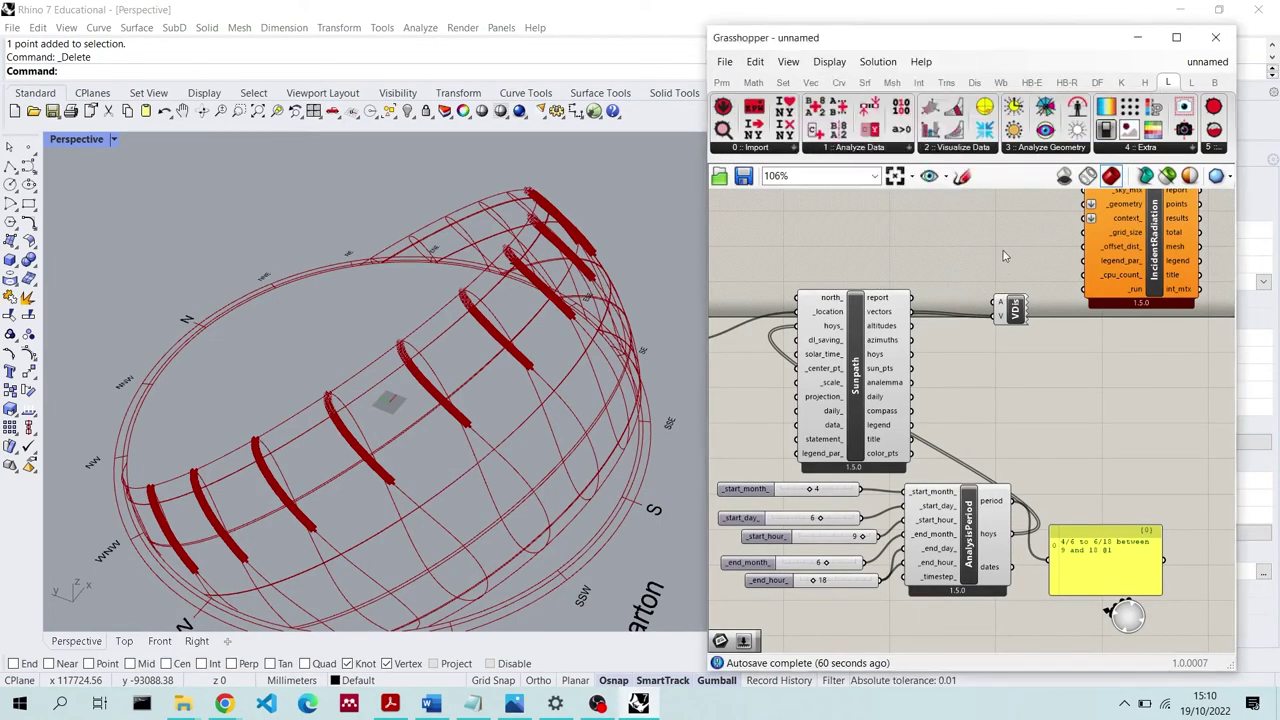
Add a Construct Point component above Vector Display and connect its Pt output to Vector Display's A input
{"action": "double_click", "coordinate": [1002, 249]}
{"action": "type", "text": "construct"}
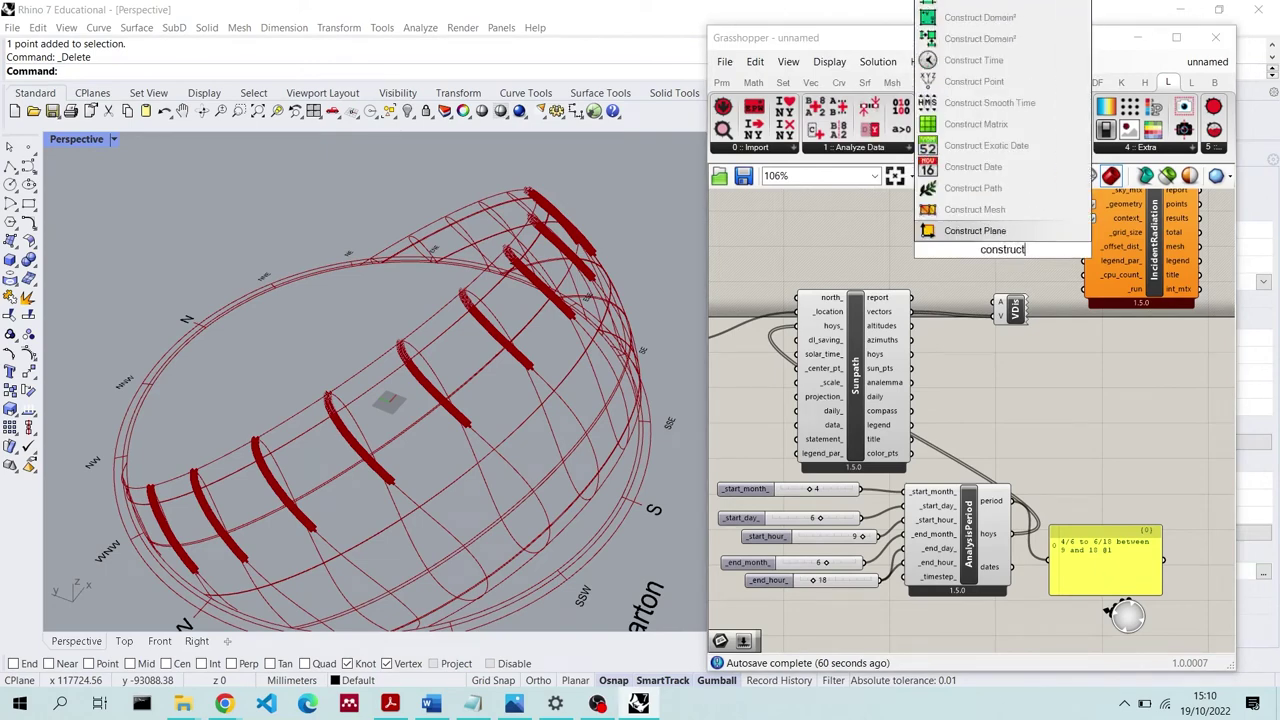
{"action": "left_click", "coordinate": [973, 81]}
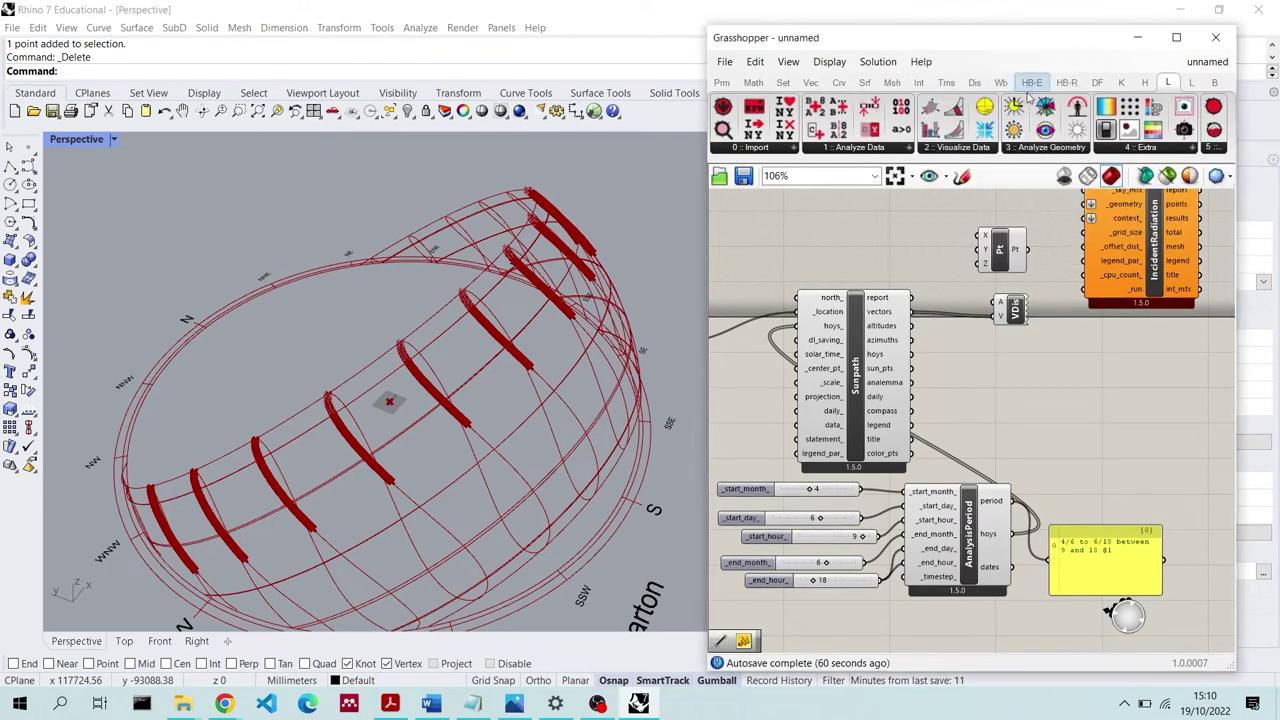
{"action": "left_click_drag", "start_coordinate": [1012, 252], "coordinate": [997, 301]}
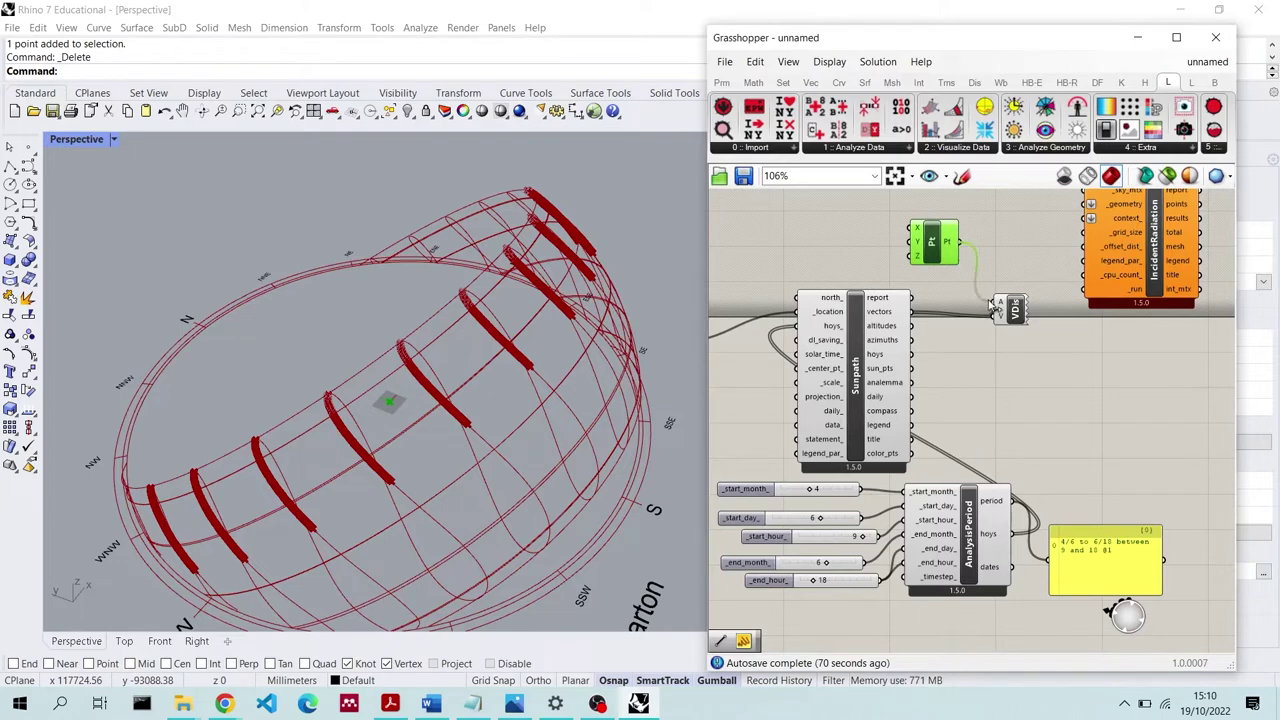
{"action": "scroll", "coordinate": [454, 347], "scroll_direction": "up", "scroll_amount": 3}
{"action": "scroll", "coordinate": [431, 413], "scroll_direction": "down", "scroll_amount": 10}
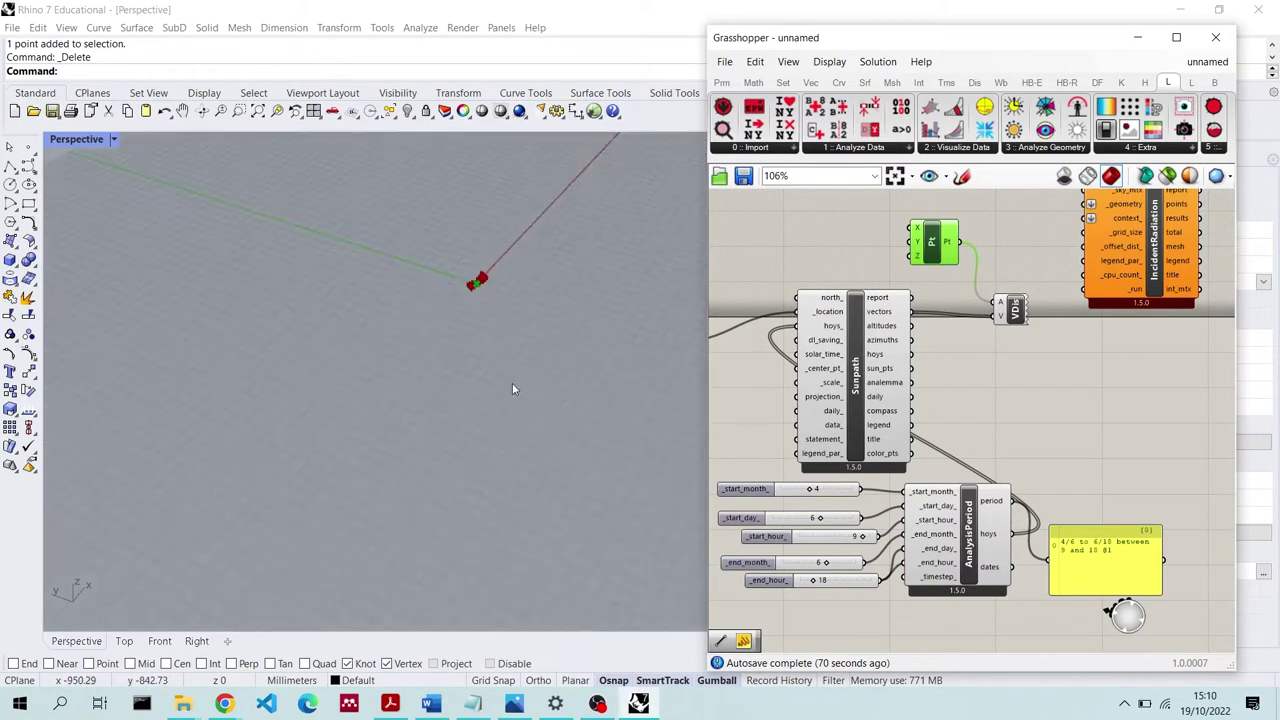
{"action": "scroll", "coordinate": [512, 383], "scroll_direction": "up", "scroll_amount": 3}
Insert an Amplitude component between Sunpath's vectors output and Vector Display's V input
{"action": "double_click", "coordinate": [1052, 356]}
{"action": "type", "text": "amp"}
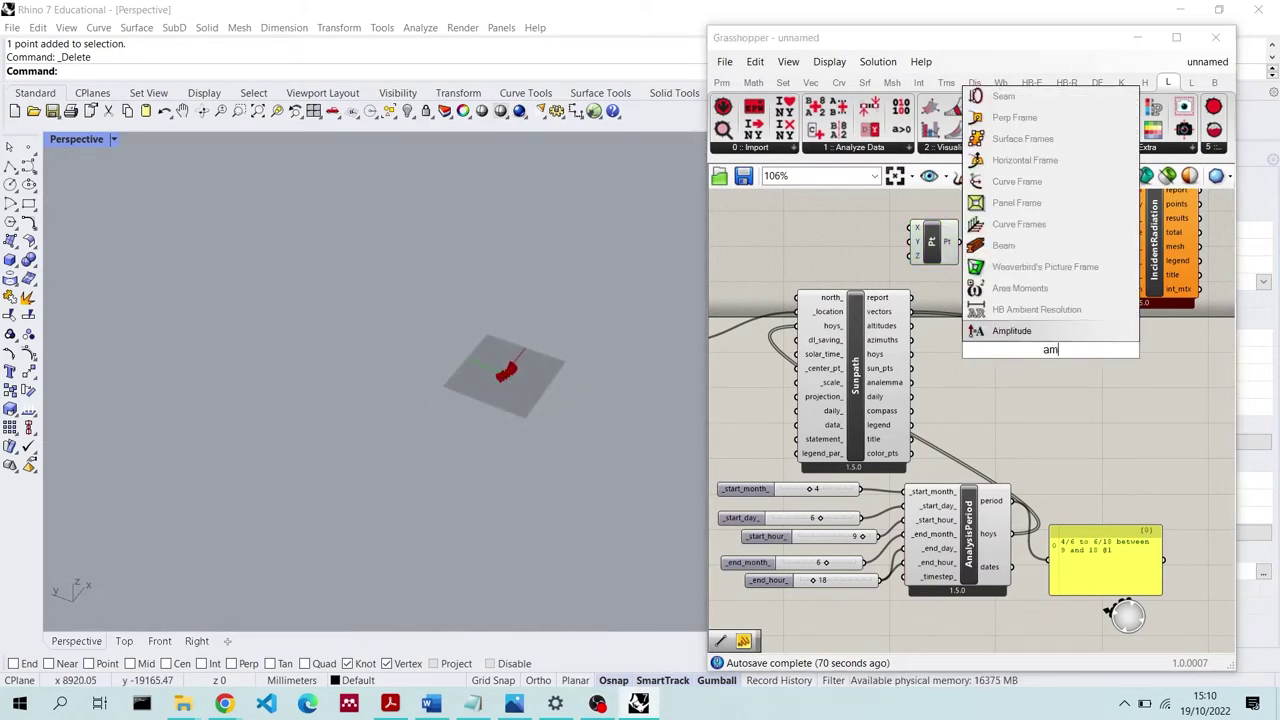
{"action": "double_click", "coordinate": [1012, 385]}
{"action": "type", "text": "amp"}
{"action": "key", "text": "Return"}
{"action": "left_click_drag", "start_coordinate": [1008, 381], "coordinate": [944, 321]}
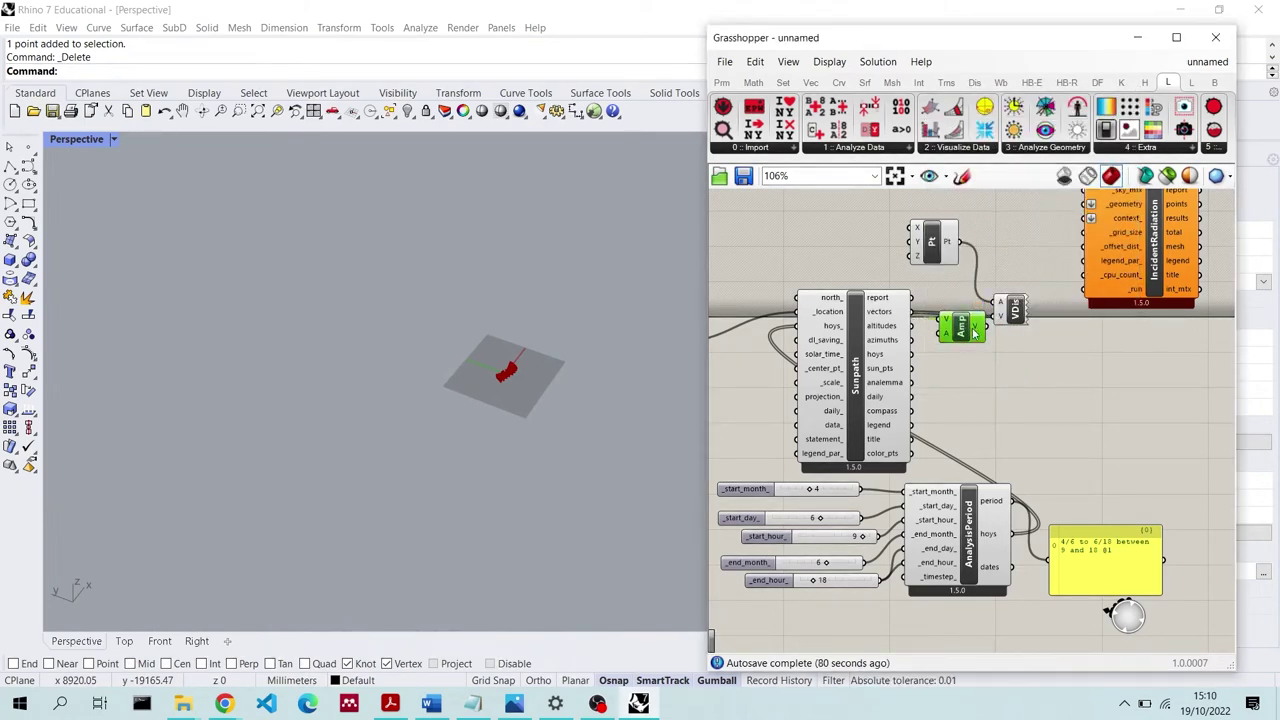
Add a number slider set to 1000 and connect it to Amplitude's A input
{"action": "double_click", "coordinate": [1009, 350]}
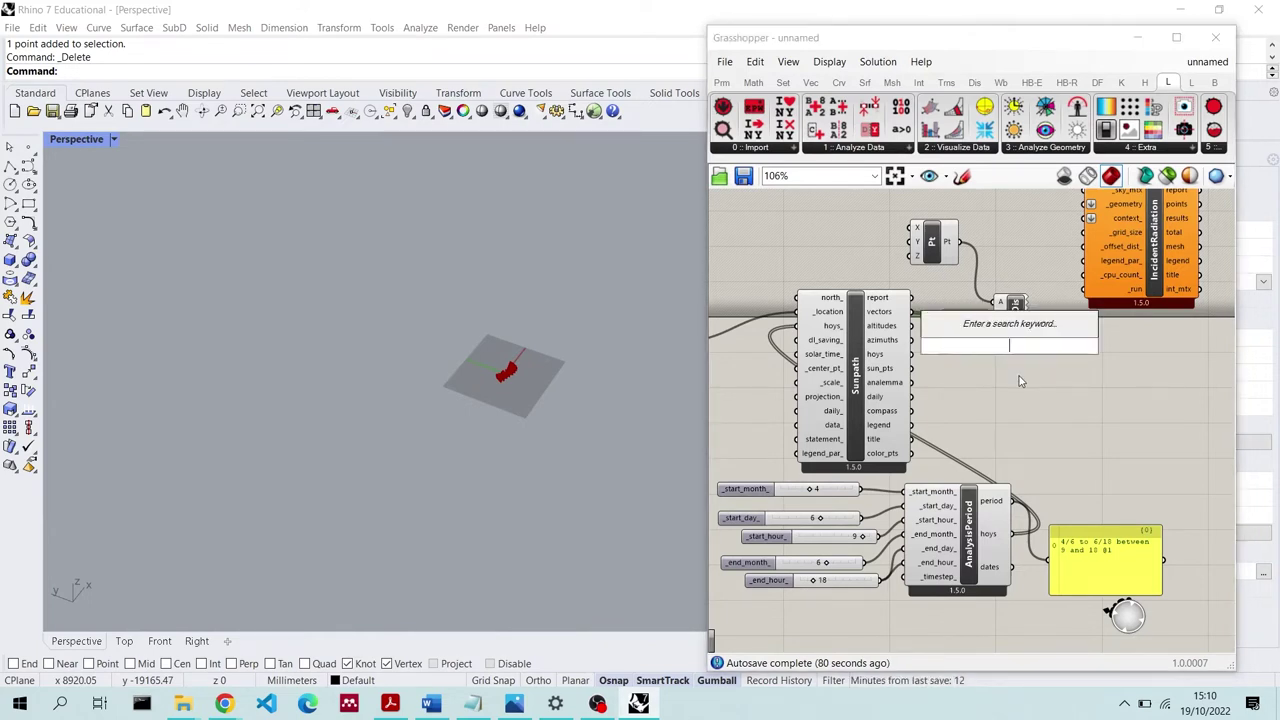
{"action": "type", "text": "1000"}
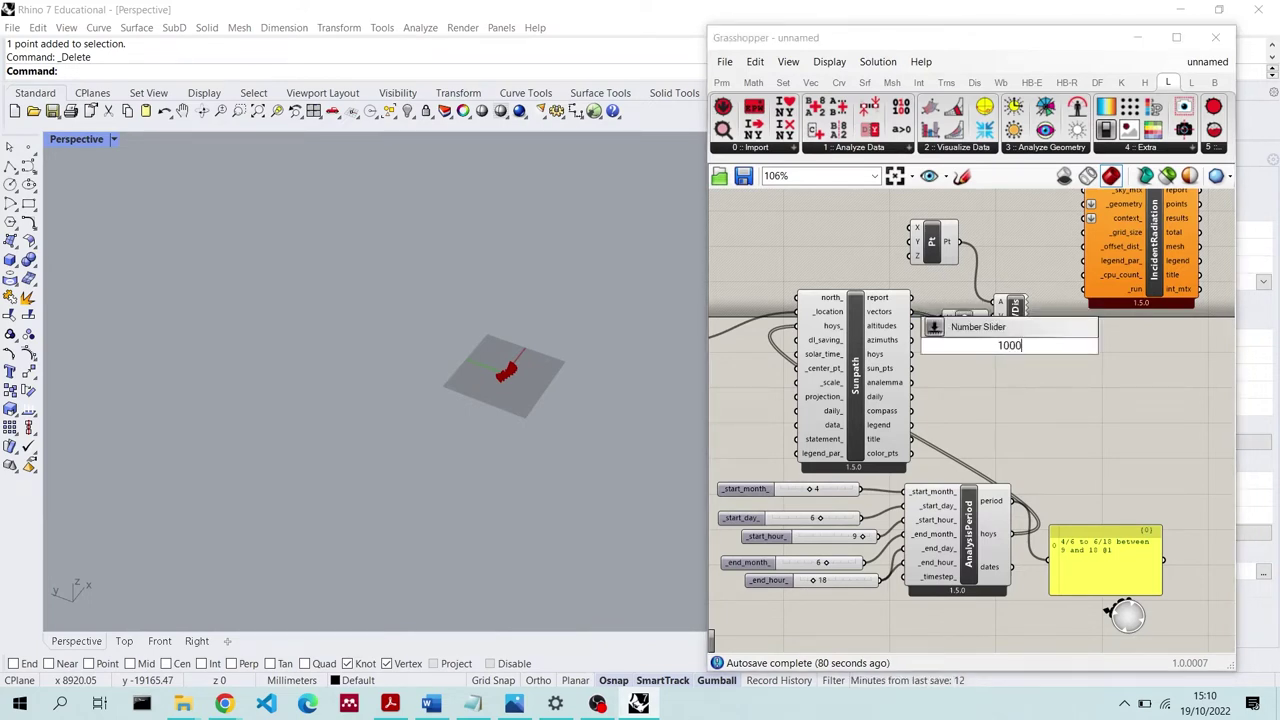
{"action": "key", "text": "Escape"}
{"action": "double_click", "coordinate": [1018, 368]}
{"action": "type", "text": "100"}
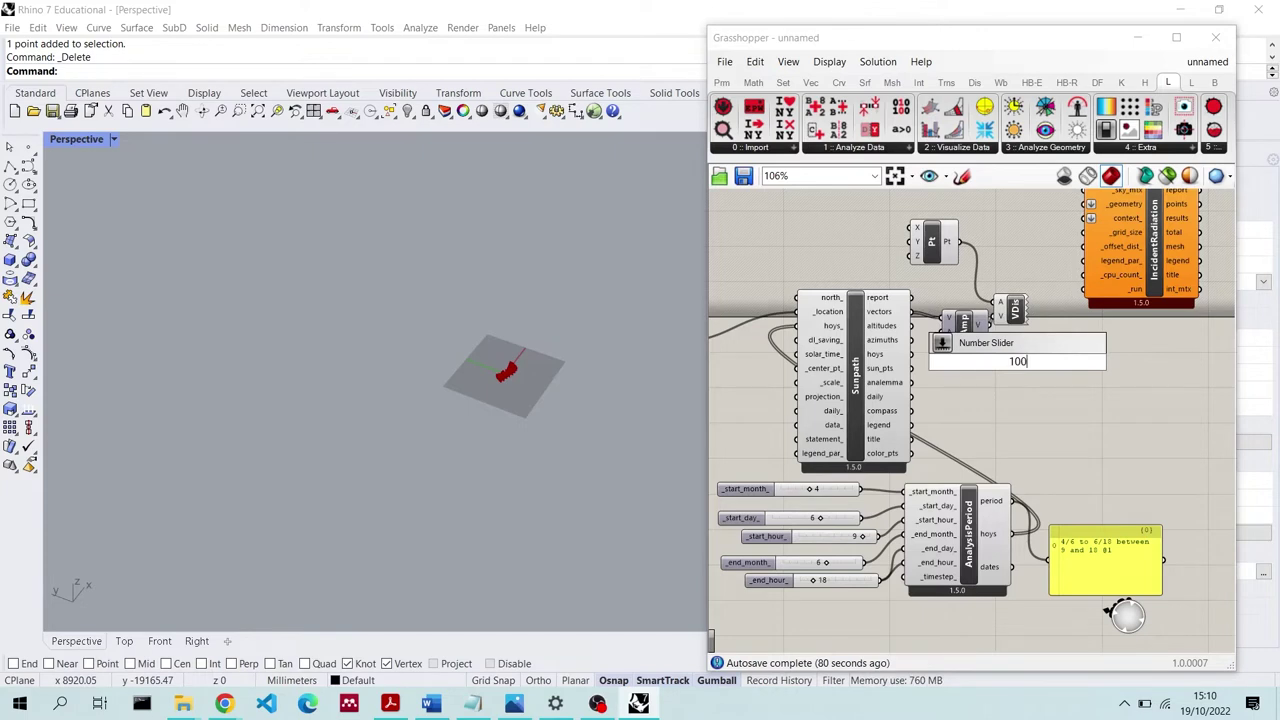
{"action": "type", "text": "0"}
{"action": "key", "text": "Return"}
{"action": "left_click_drag", "start_coordinate": [1097, 361], "coordinate": [945, 343]}
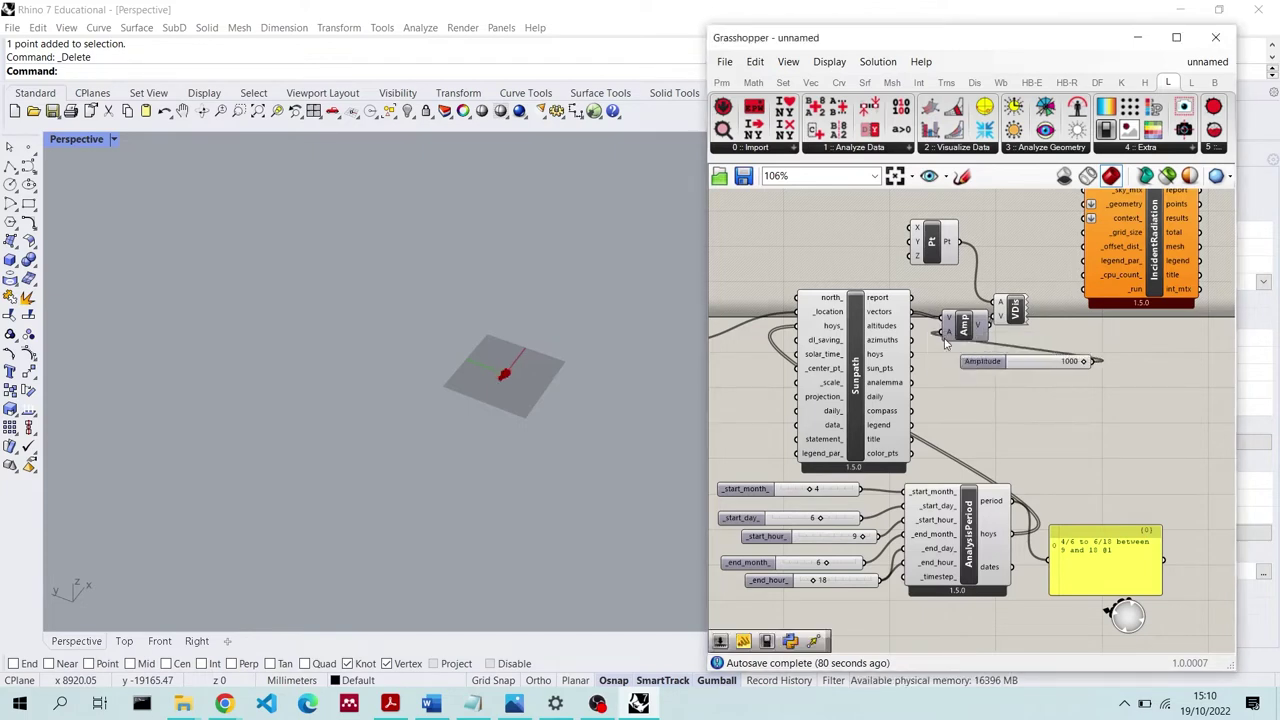
Select Vector Display and examine its sun vector arrows around the origin in the Perspective view
{"action": "left_click", "coordinate": [1003, 318]}
{"action": "scroll", "coordinate": [462, 390], "scroll_direction": "up", "scroll_amount": 5}
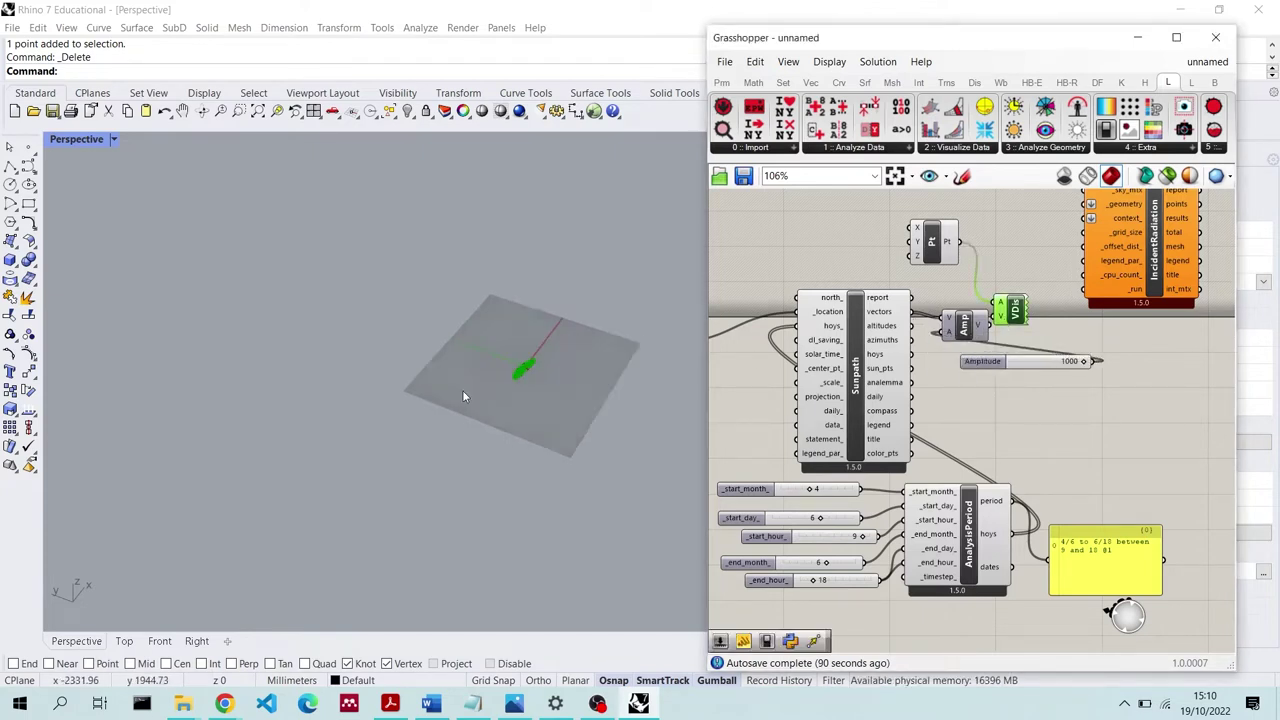
{"action": "scroll", "coordinate": [640, 327], "scroll_direction": "up", "scroll_amount": 2}
{"action": "scroll", "coordinate": [566, 343], "scroll_direction": "down", "scroll_amount": 8}
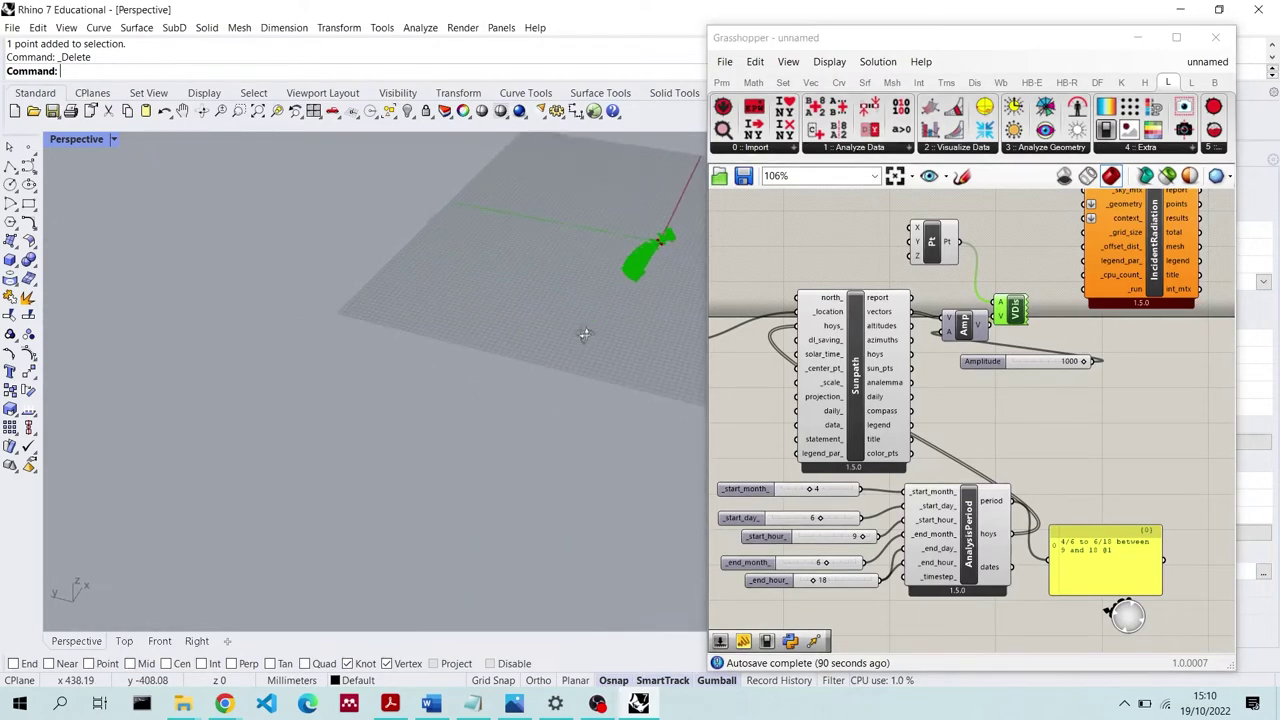
{"action": "scroll", "coordinate": [448, 405], "scroll_direction": "down", "scroll_amount": 2}
{"action": "scroll", "coordinate": [546, 281], "scroll_direction": "up", "scroll_amount": 8}
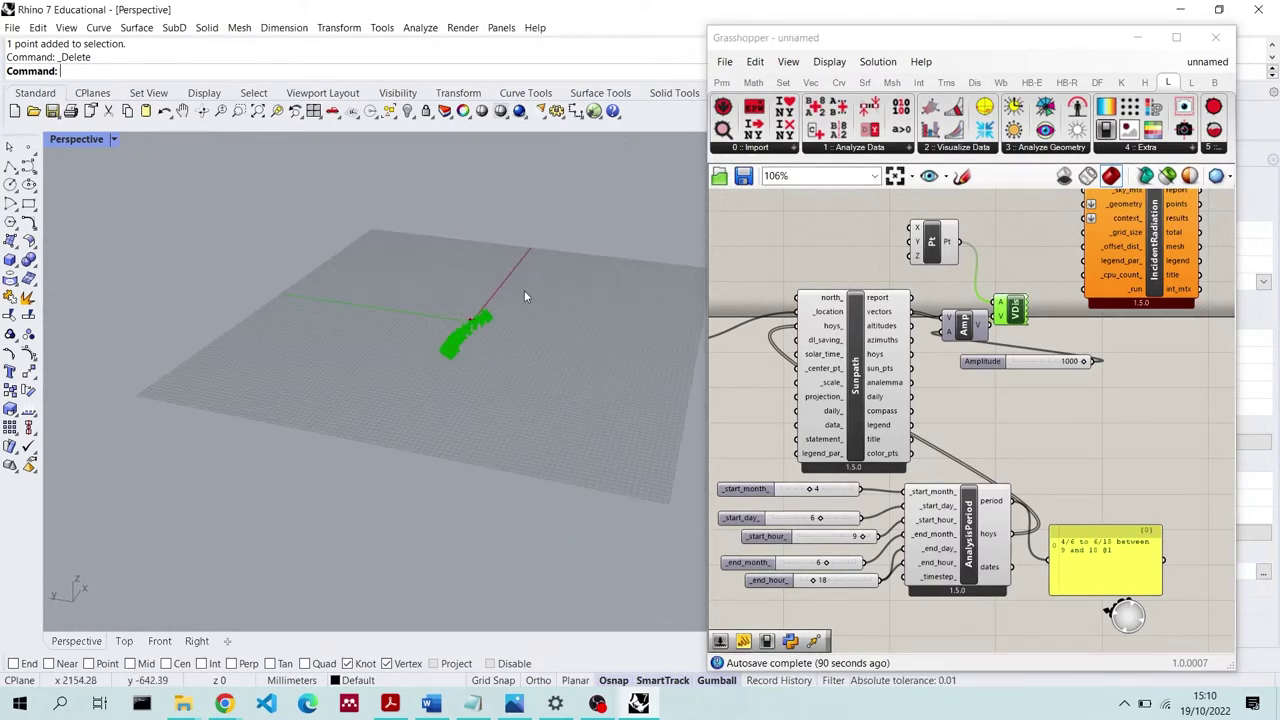
{"action": "left_click", "coordinate": [752, 268]}
{"action": "scroll", "coordinate": [439, 343], "scroll_direction": "up", "scroll_amount": 5}
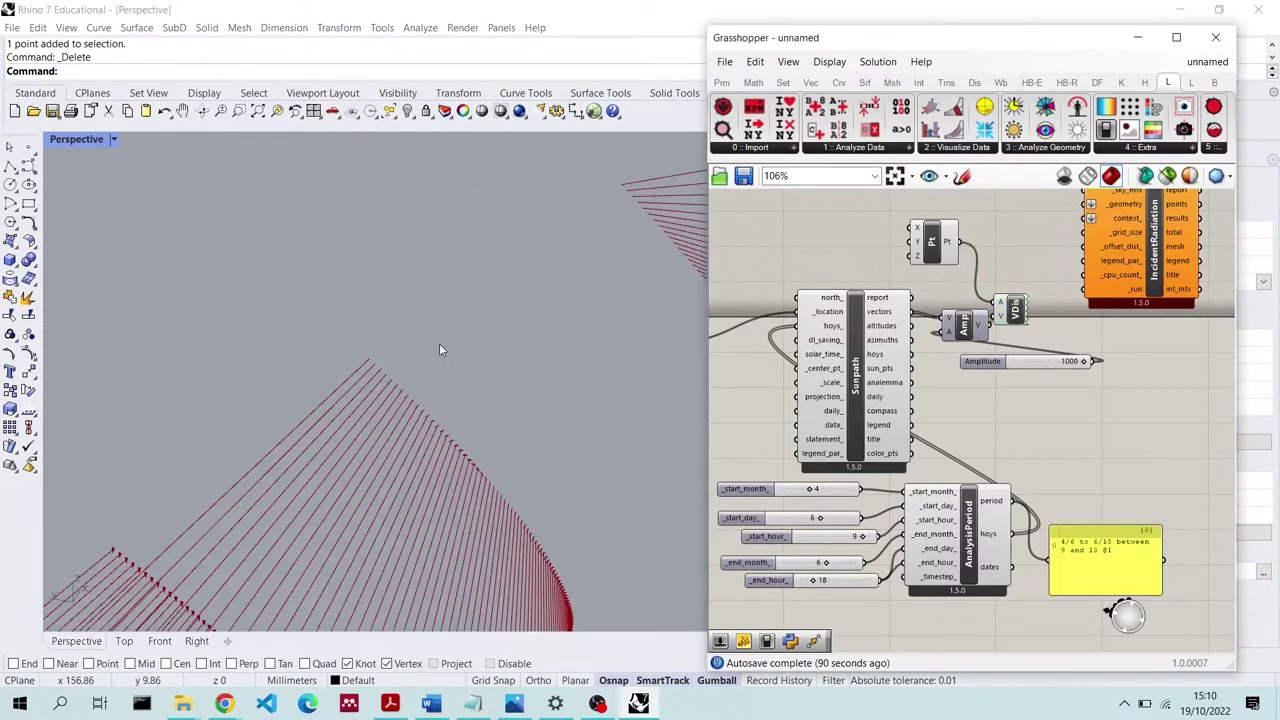
{"action": "scroll", "coordinate": [444, 350], "scroll_direction": "down", "scroll_amount": 5}
Connect a new number slider set to 1000000 to Amplitude's A input and delete the 1000 slider
{"action": "double_click", "coordinate": [1030, 361]}
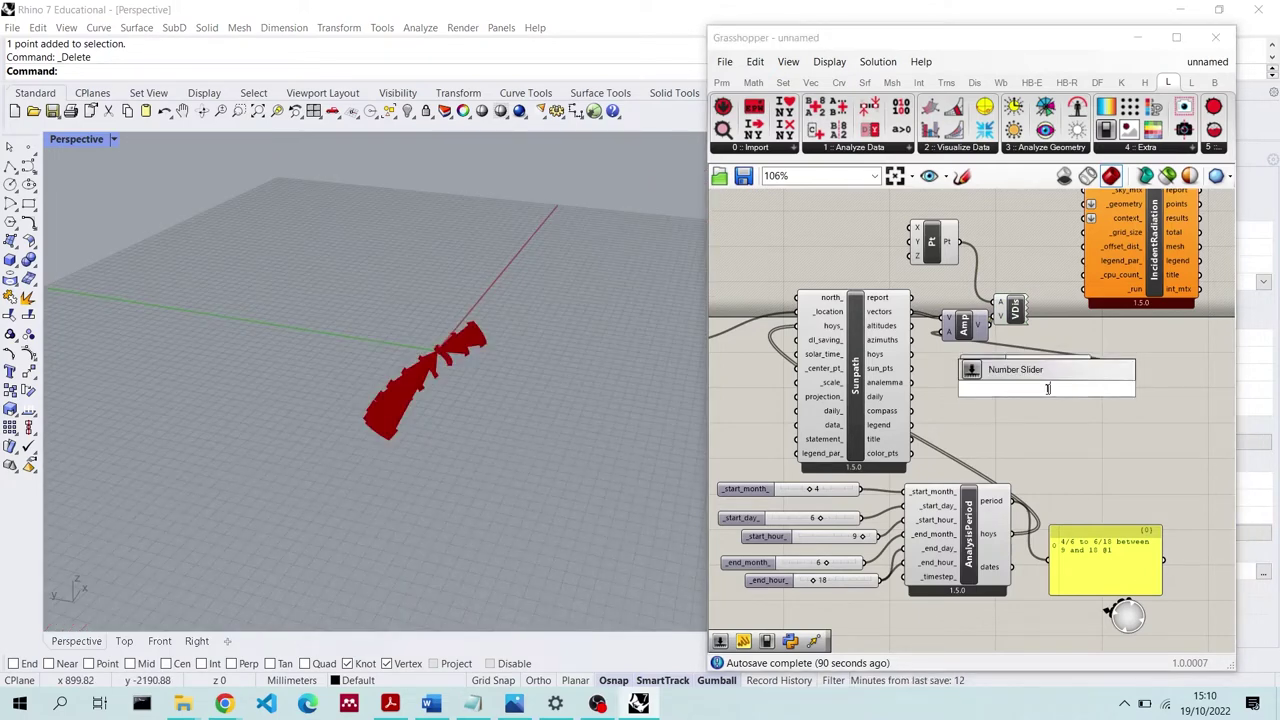
{"action": "type", "text": "1000000"}
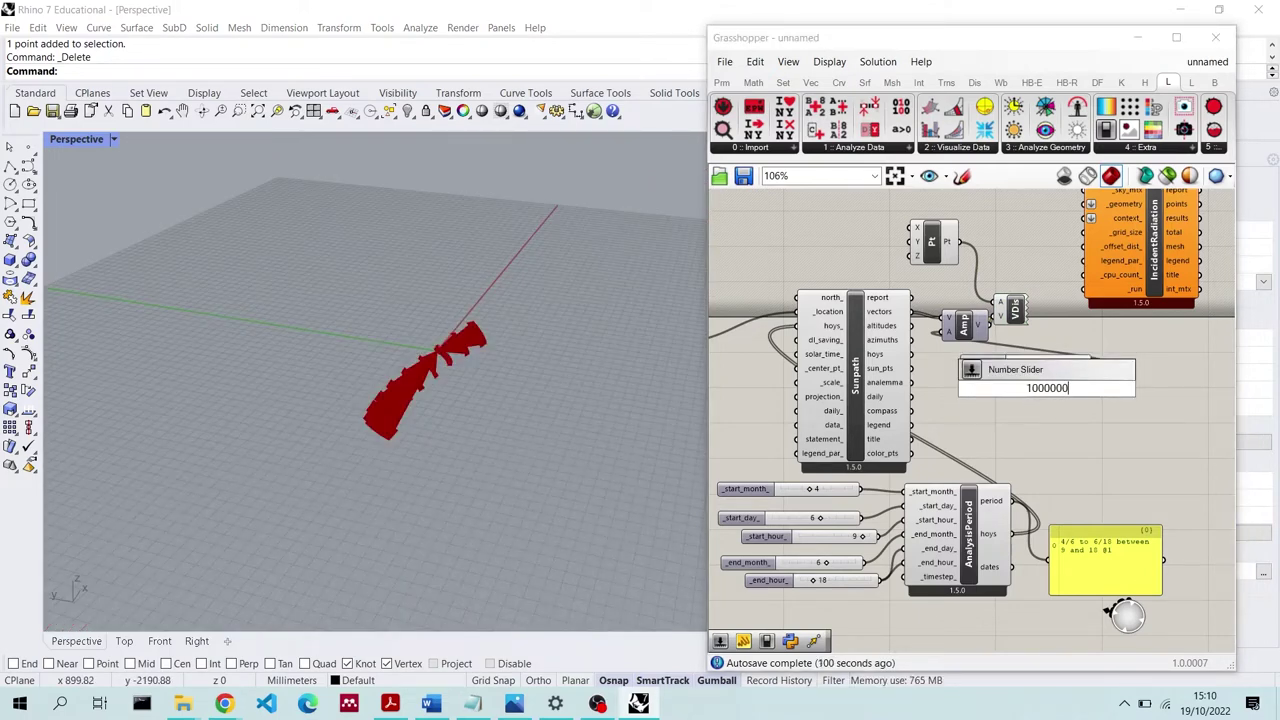
{"action": "key", "text": "Return"}
{"action": "left_click_drag", "start_coordinate": [948, 345], "coordinate": [948, 335]}
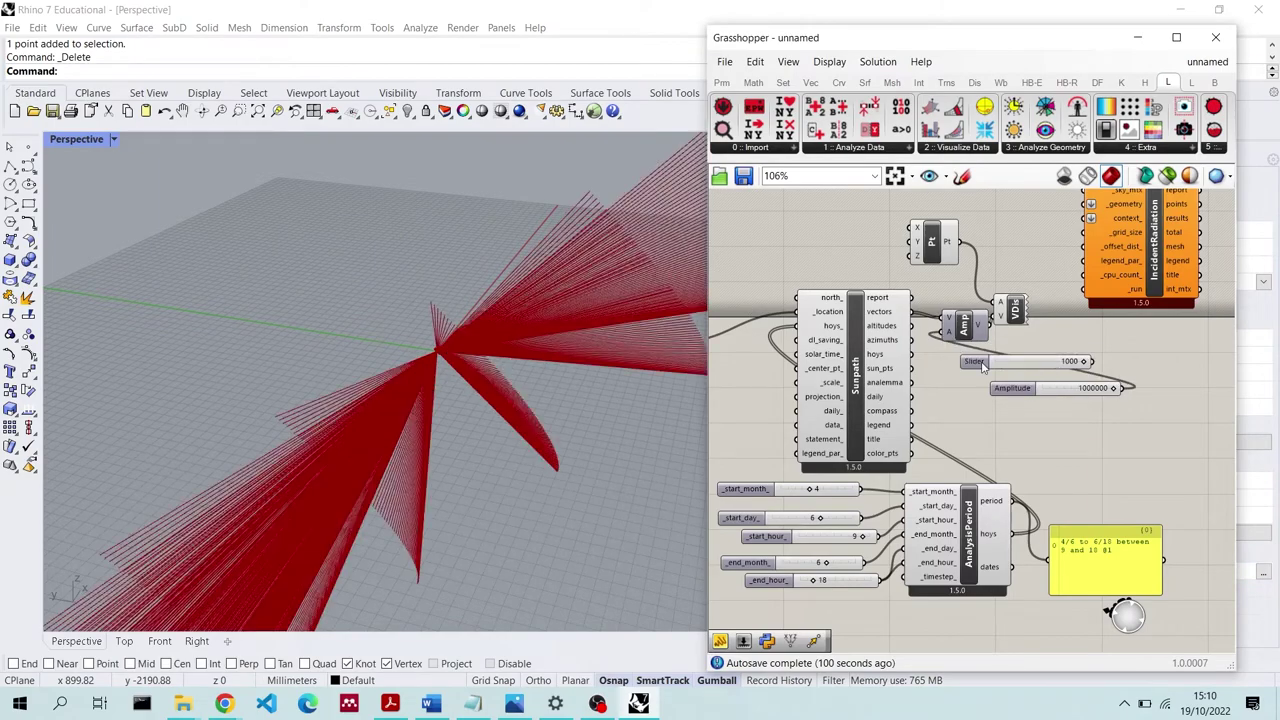
{"action": "left_click", "coordinate": [1030, 361]}
{"action": "key", "text": "Delete"}
{"action": "scroll", "coordinate": [489, 334], "scroll_direction": "down", "scroll_amount": 5}
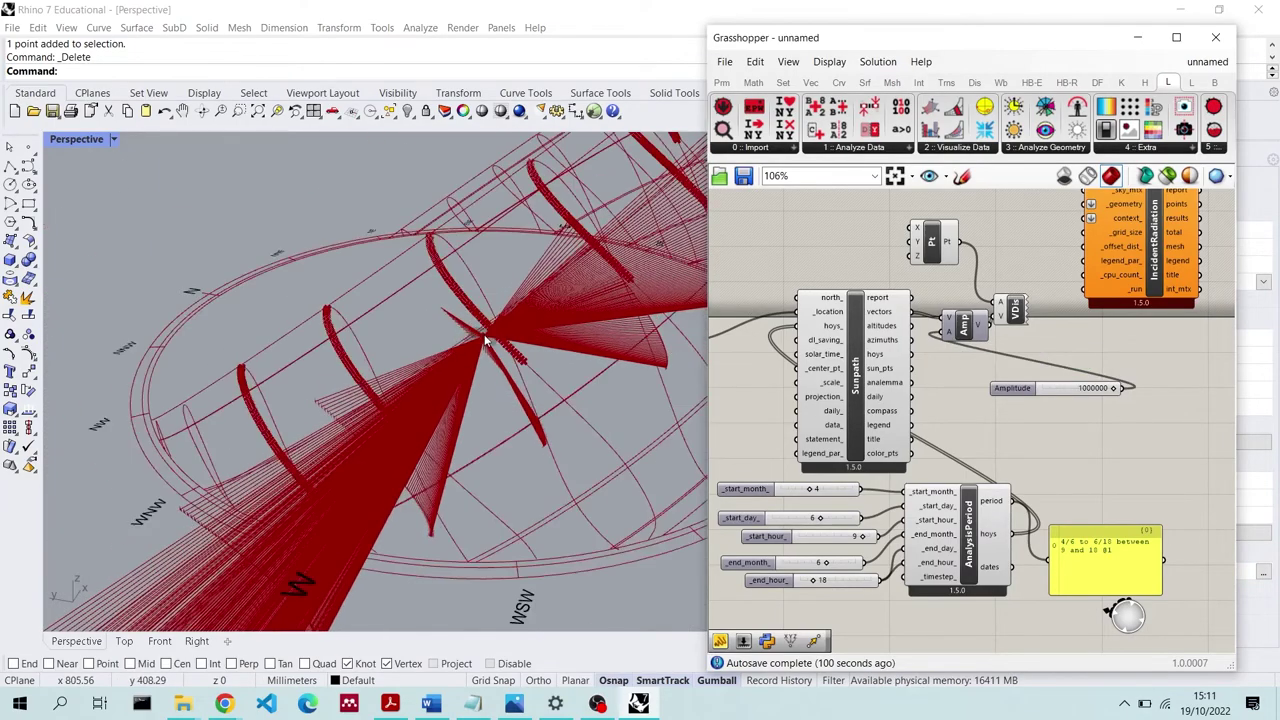
Delete the Construct Point, Amplitude and Vector Display components together with the 1000000 slider
{"action": "right_click_drag", "start_coordinate": [500, 325], "coordinate": [558, 380]}
{"action": "left_click_drag", "start_coordinate": [1041, 421], "coordinate": [944, 244]}
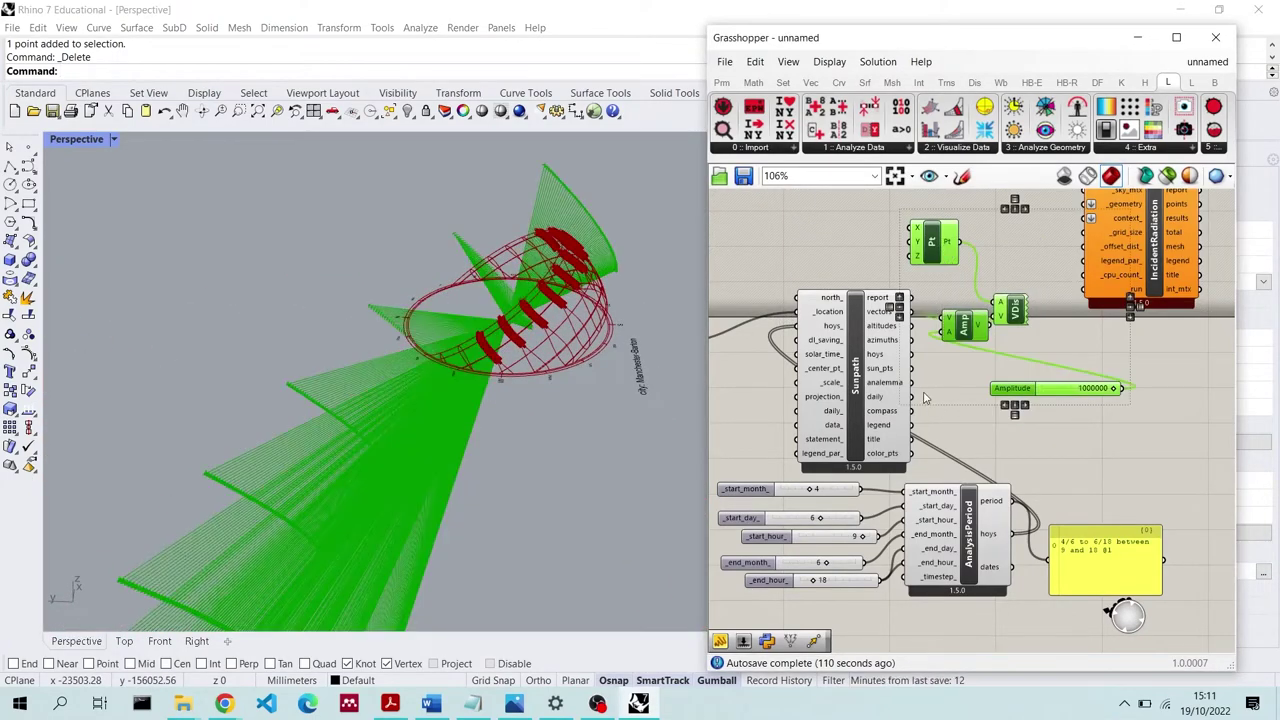
{"action": "mouse_move", "coordinate": [893, 372]}
{"action": "left_click", "coordinate": [988, 352]}
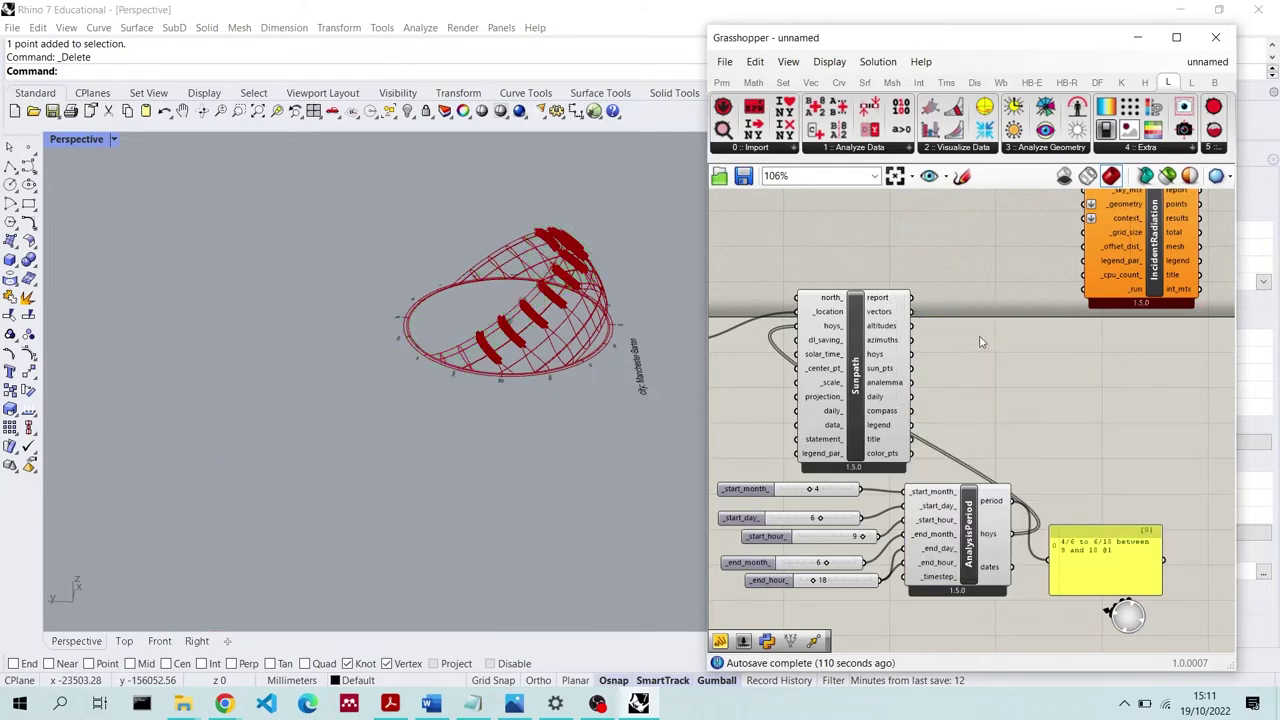
Add a Line component and a Construct Point component beside Sunpath's outputs
{"action": "double_click", "coordinate": [980, 337]}
{"action": "type", "text": "line"}
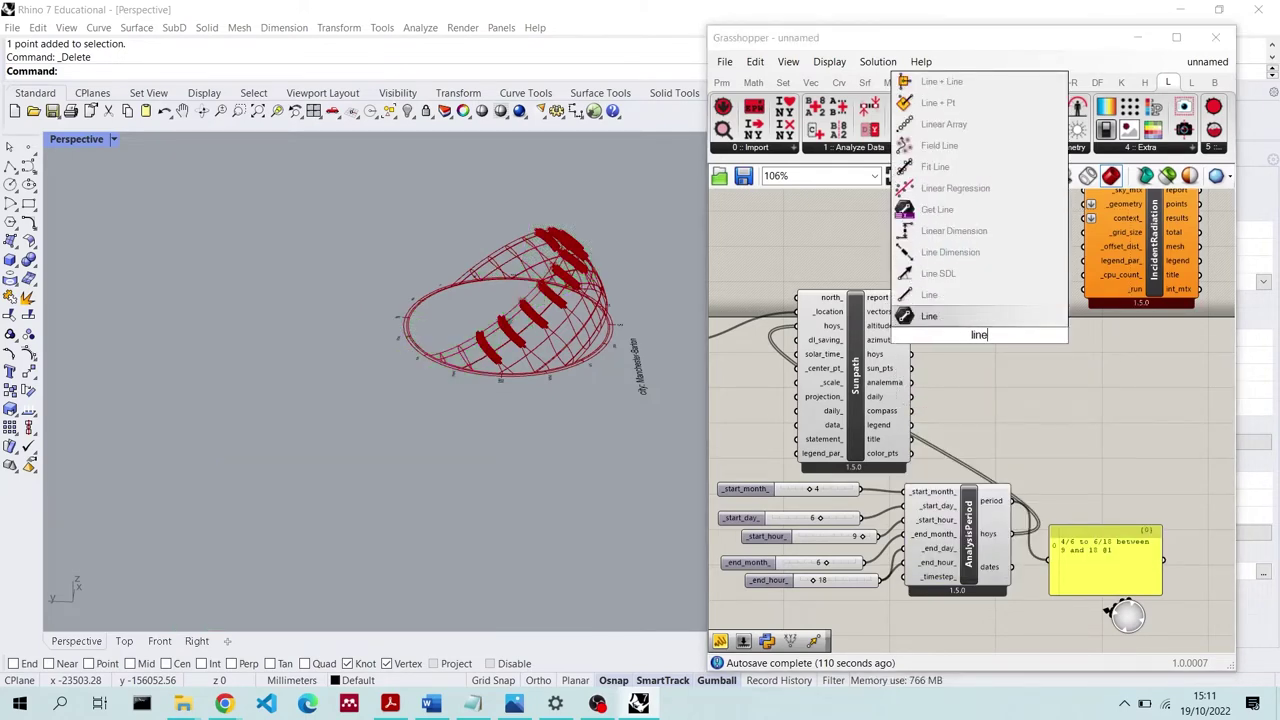
{"action": "key", "text": "Return"}
{"action": "double_click", "coordinate": [973, 278]}
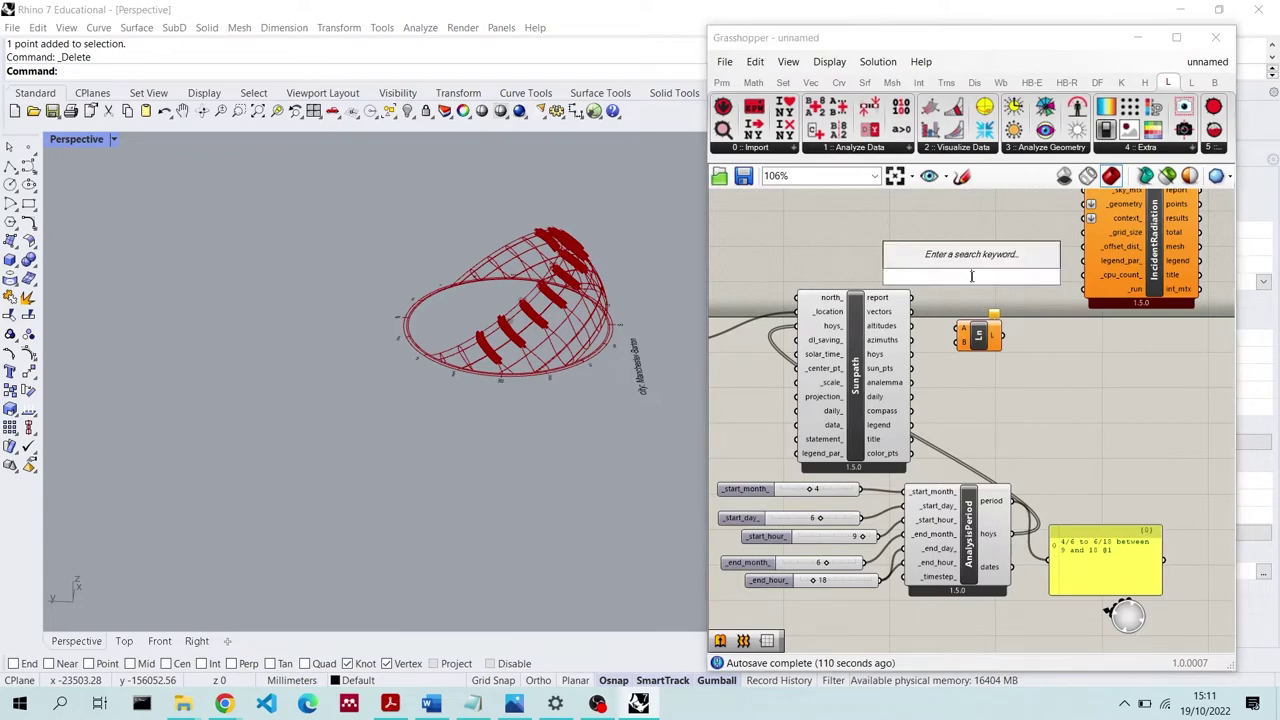
{"action": "type", "text": "construct"}
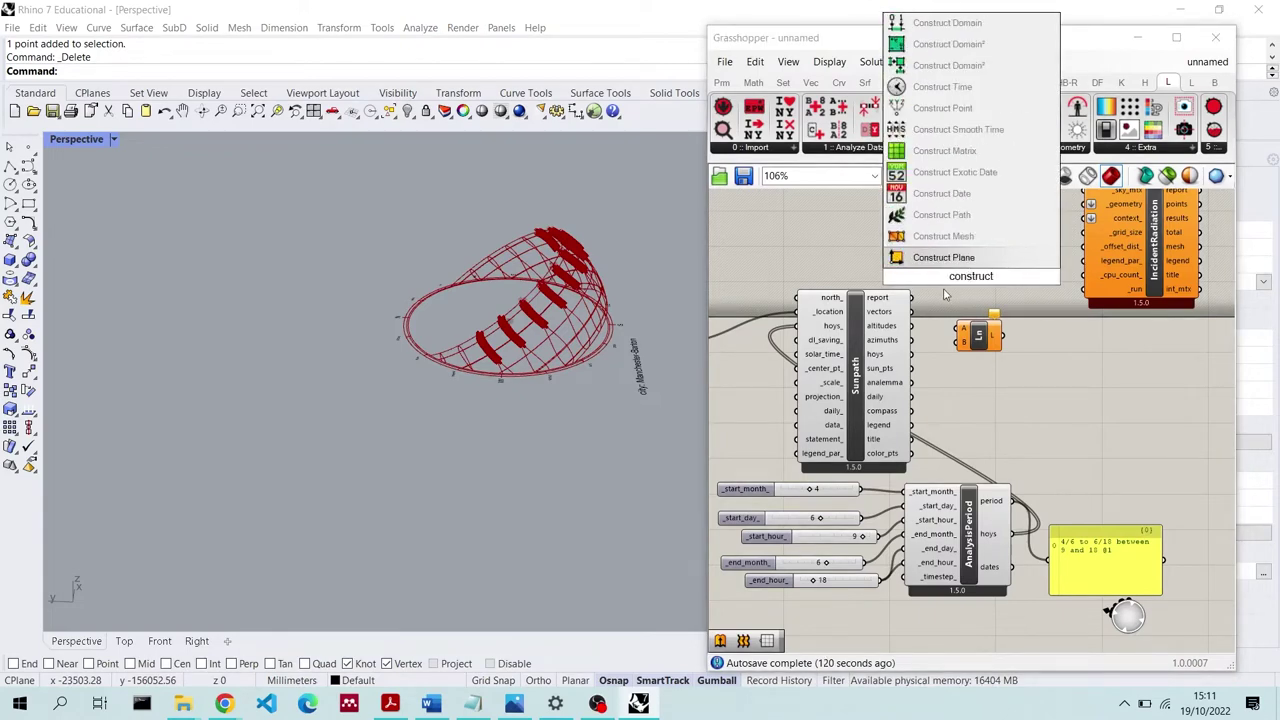
{"action": "left_click", "coordinate": [942, 86]}
{"action": "left_click_drag", "start_coordinate": [993, 277], "coordinate": [997, 324]}
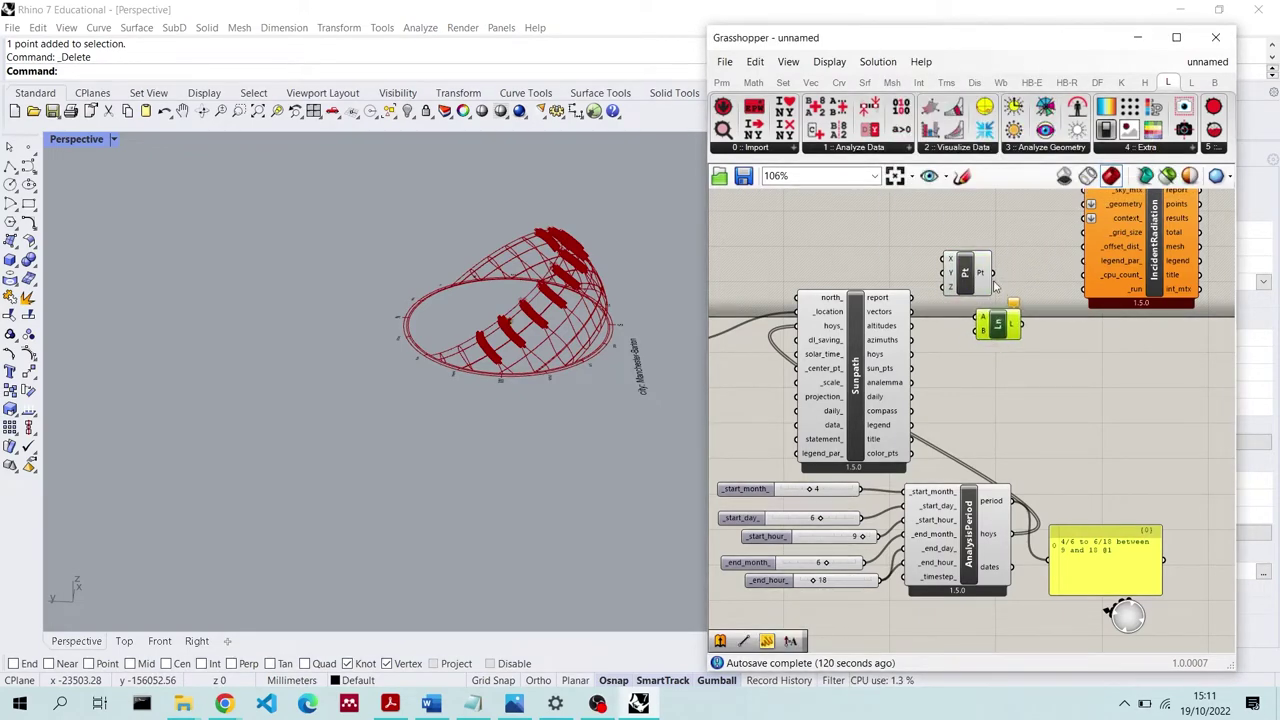
Connect Construct Point to Line's A input and Sunpath's sun_pts to its B input, and examine the sun rays in Perspective
{"action": "left_click_drag", "start_coordinate": [911, 368], "coordinate": [981, 330]}
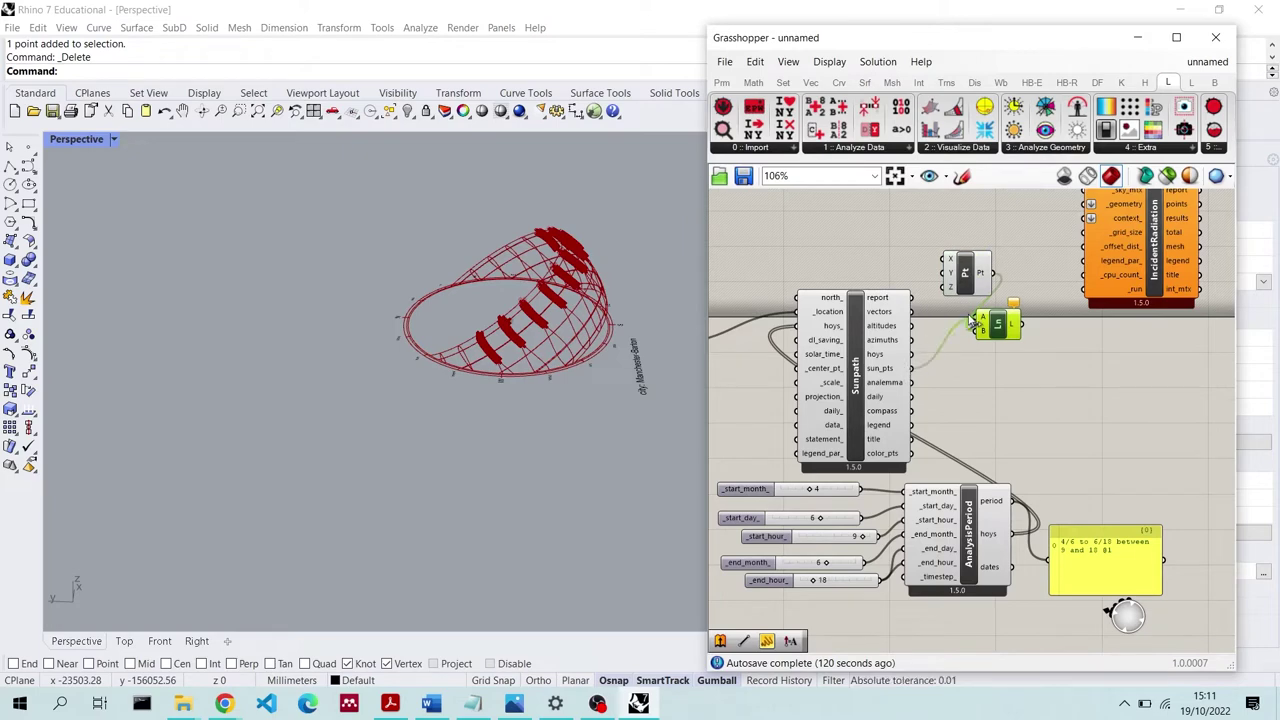
{"action": "scroll", "coordinate": [546, 260], "scroll_direction": "up", "scroll_amount": 3}
{"action": "right_click_drag", "start_coordinate": [546, 260], "coordinate": [618, 187]}
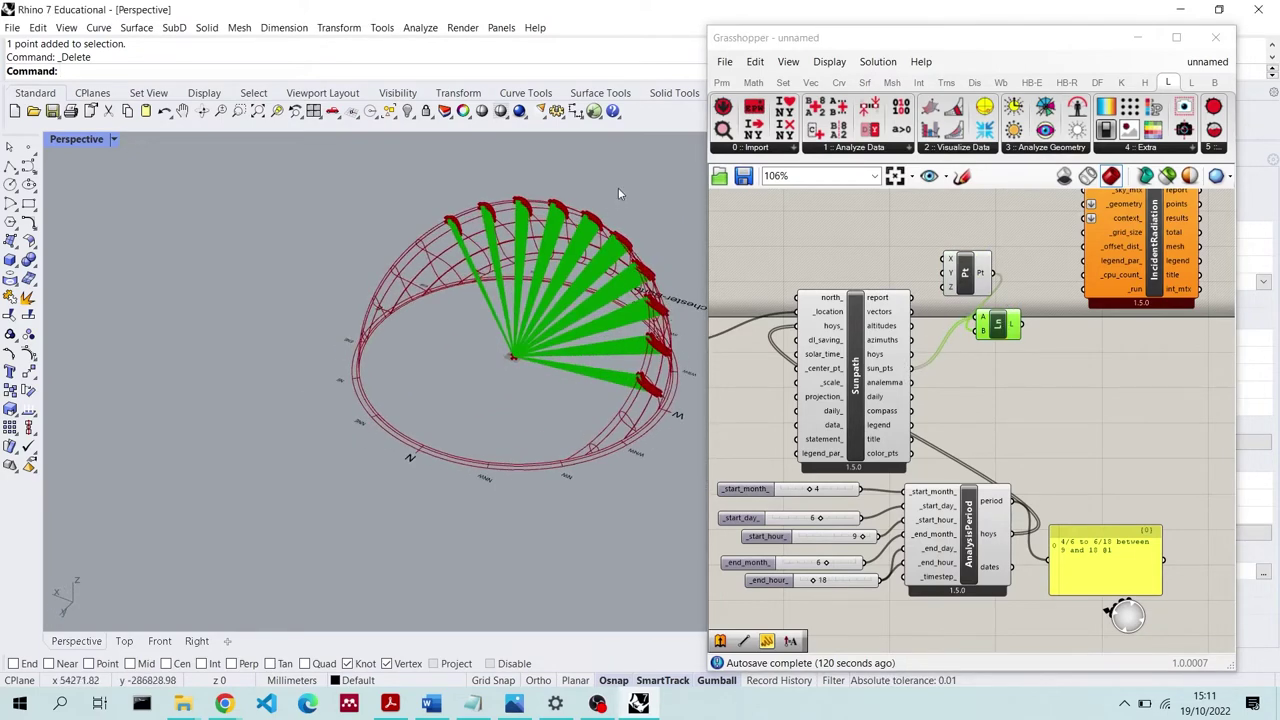
{"action": "scroll", "coordinate": [618, 187], "scroll_direction": "up", "scroll_amount": 2}
{"action": "left_click", "coordinate": [1041, 356]}
{"action": "right_click_drag", "start_coordinate": [600, 300], "coordinate": [553, 260]}
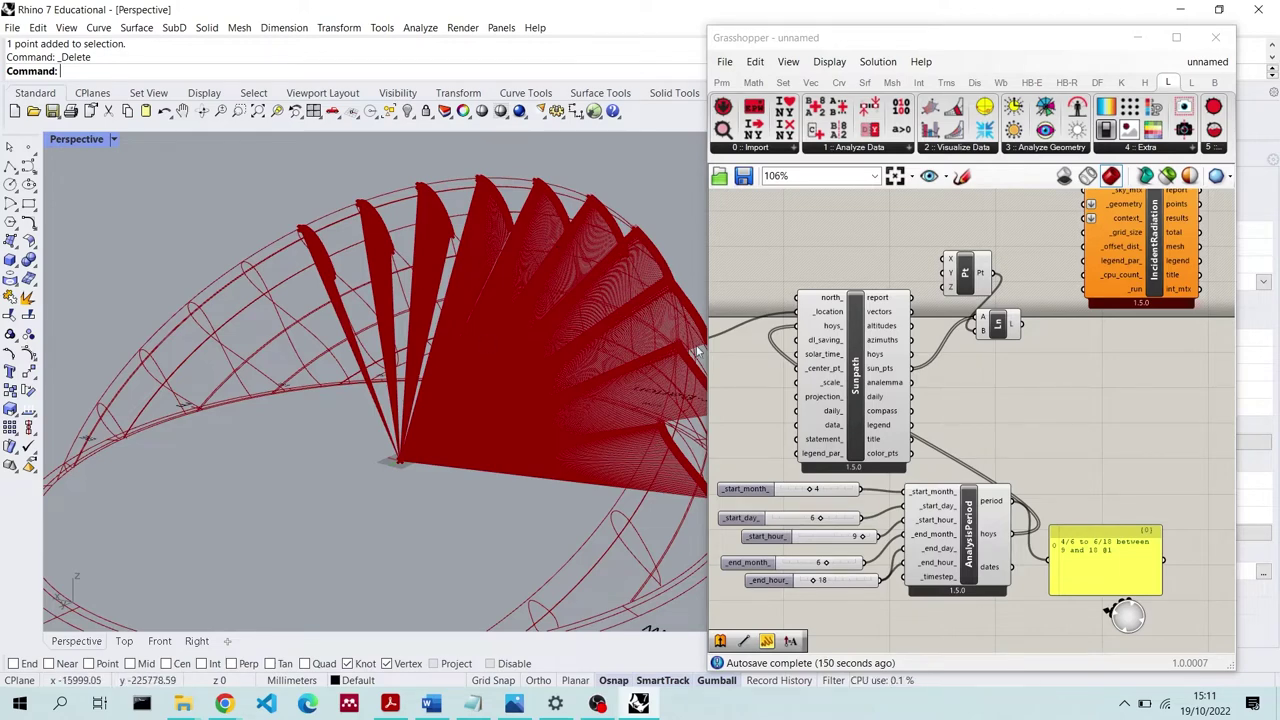
Set the analysis period's start day to 8 and start hour to 7
{"action": "scroll", "coordinate": [816, 534], "scroll_direction": "up", "scroll_amount": 3}
{"action": "left_click_drag", "start_coordinate": [816, 534], "coordinate": [857, 552]}
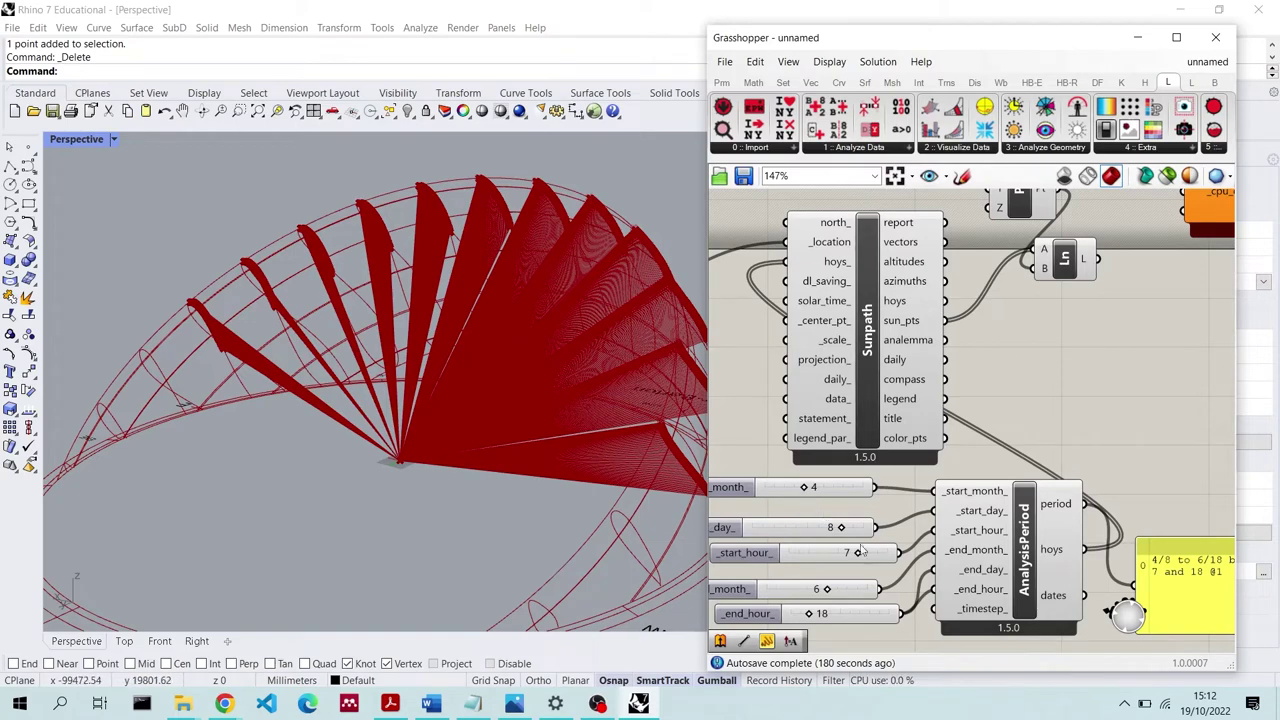
{"action": "scroll", "coordinate": [899, 355], "scroll_direction": "down", "scroll_amount": 4}
{"action": "scroll", "coordinate": [1075, 235], "scroll_direction": "up", "scroll_amount": 4}
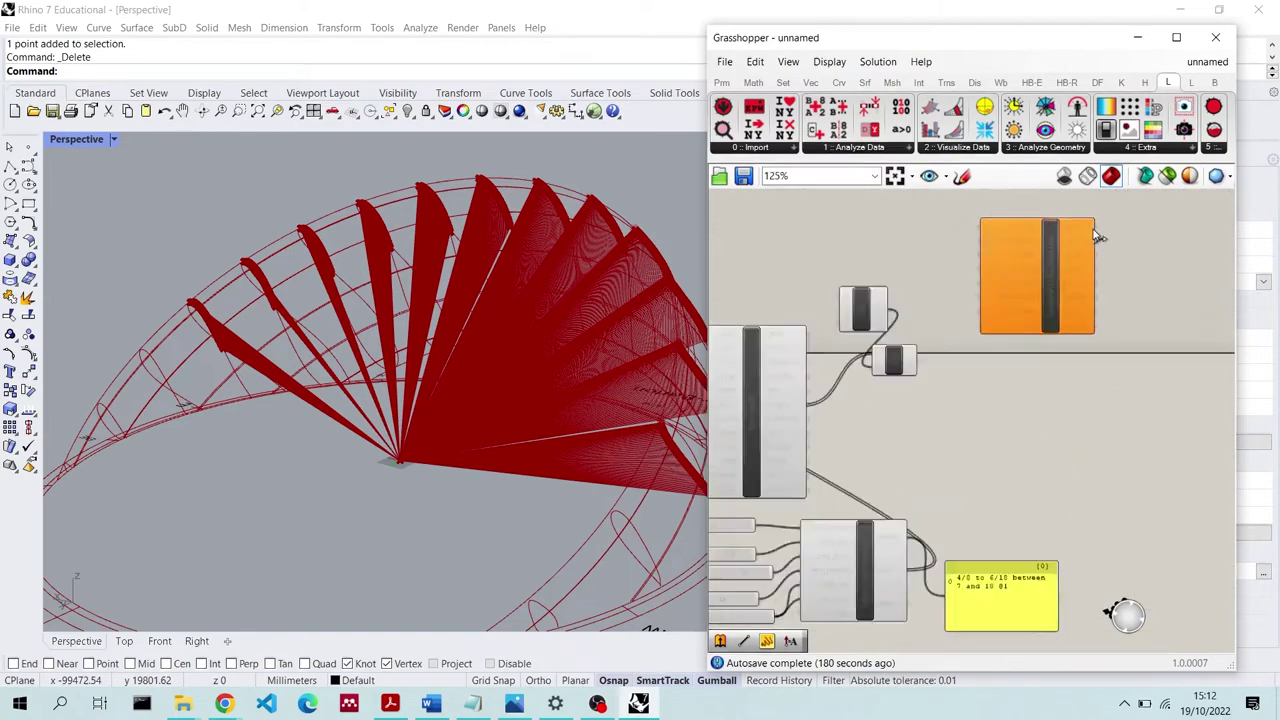
Reposition the IncidentRadiation component and add an LB Wind Rose component above ImportEPW and Sunpath
{"action": "left_click_drag", "start_coordinate": [1034, 250], "coordinate": [1048, 300]}
{"action": "scroll", "coordinate": [1040, 270], "scroll_direction": "down", "scroll_amount": 3}
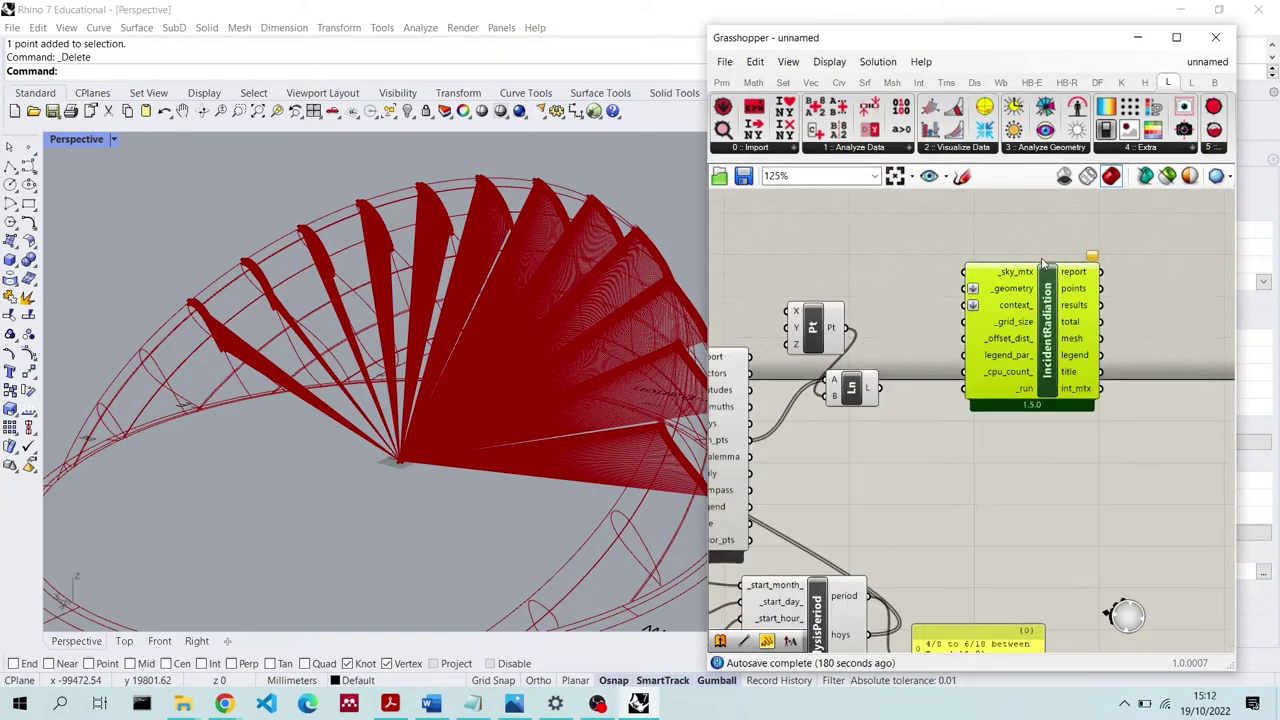
{"action": "left_click", "coordinate": [978, 155]}
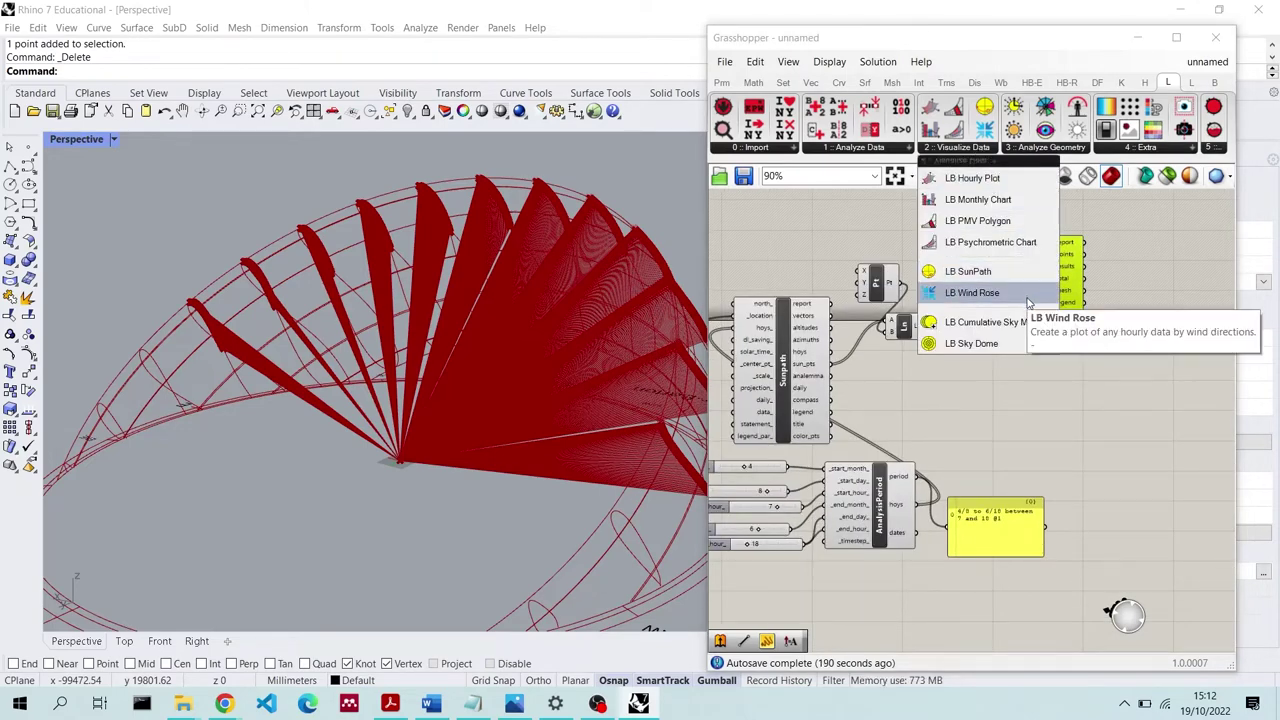
{"action": "scroll", "coordinate": [1045, 325], "scroll_direction": "down", "scroll_amount": 3}
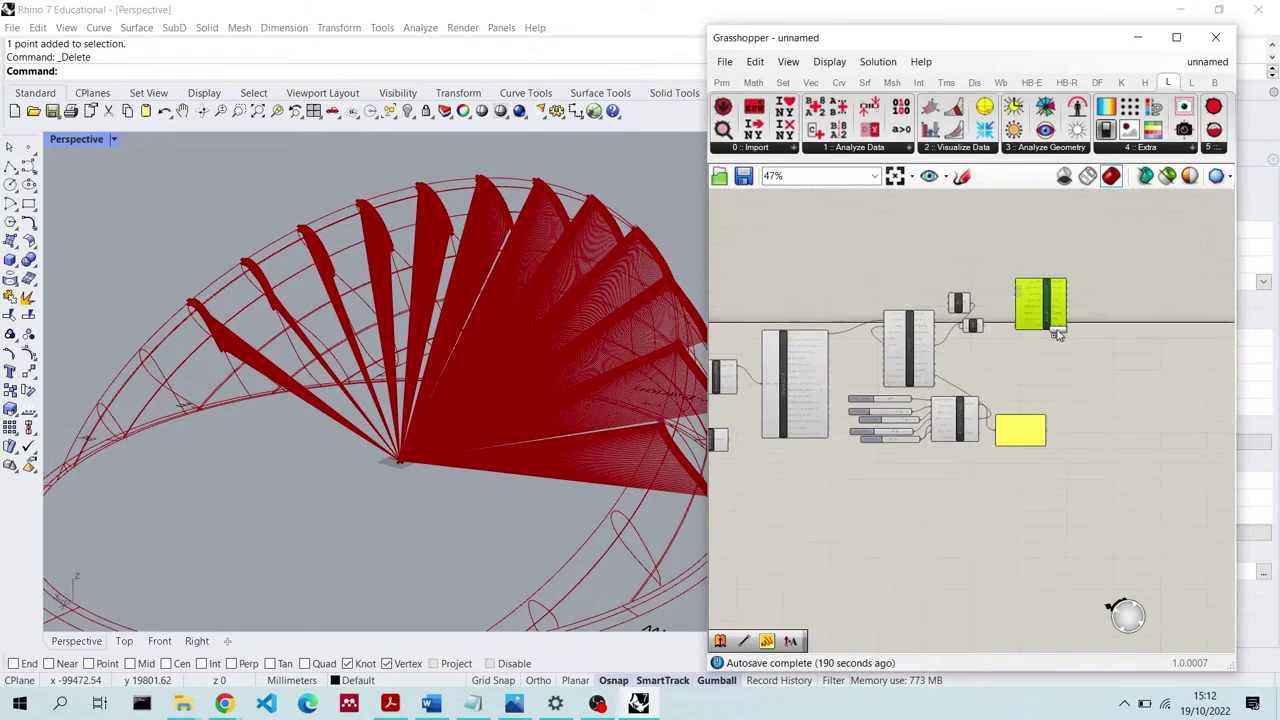
{"action": "left_click", "coordinate": [975, 155]}
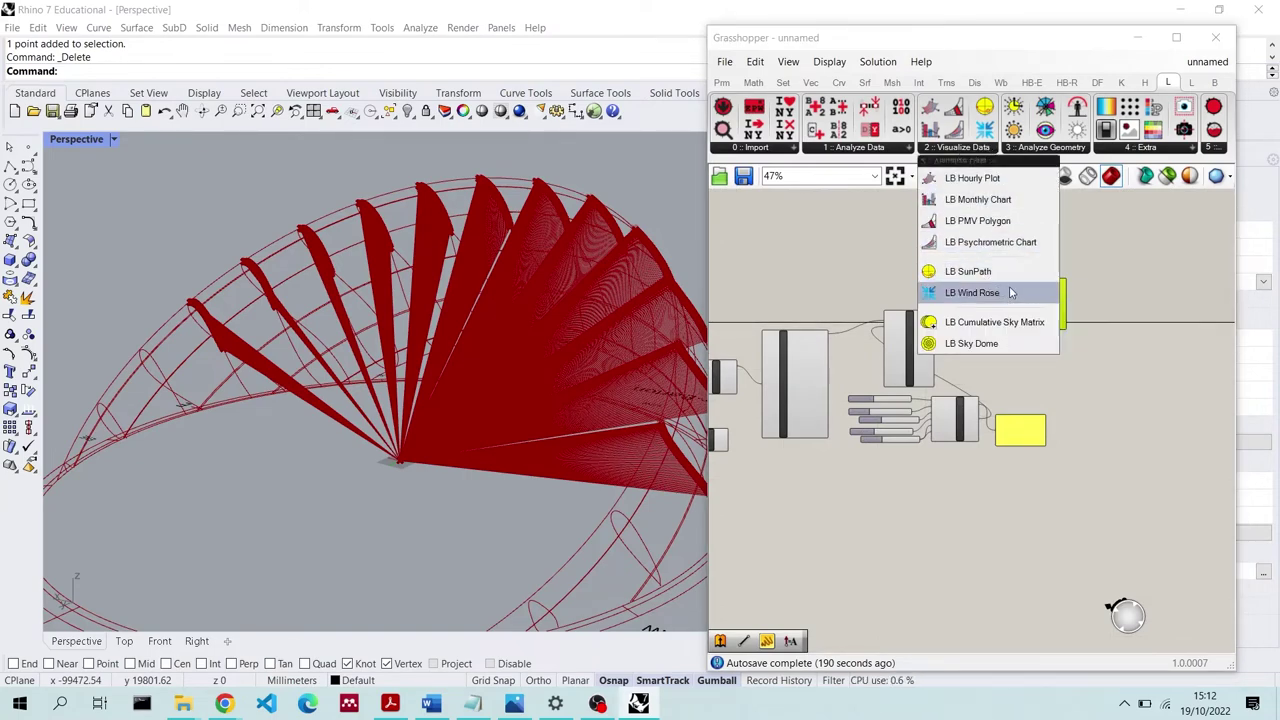
{"action": "left_click_drag", "start_coordinate": [1012, 297], "coordinate": [842, 262]}
{"action": "scroll", "coordinate": [837, 228], "scroll_direction": "up", "scroll_amount": 4}
{"action": "scroll", "coordinate": [923, 349], "scroll_direction": "down", "scroll_amount": 4}
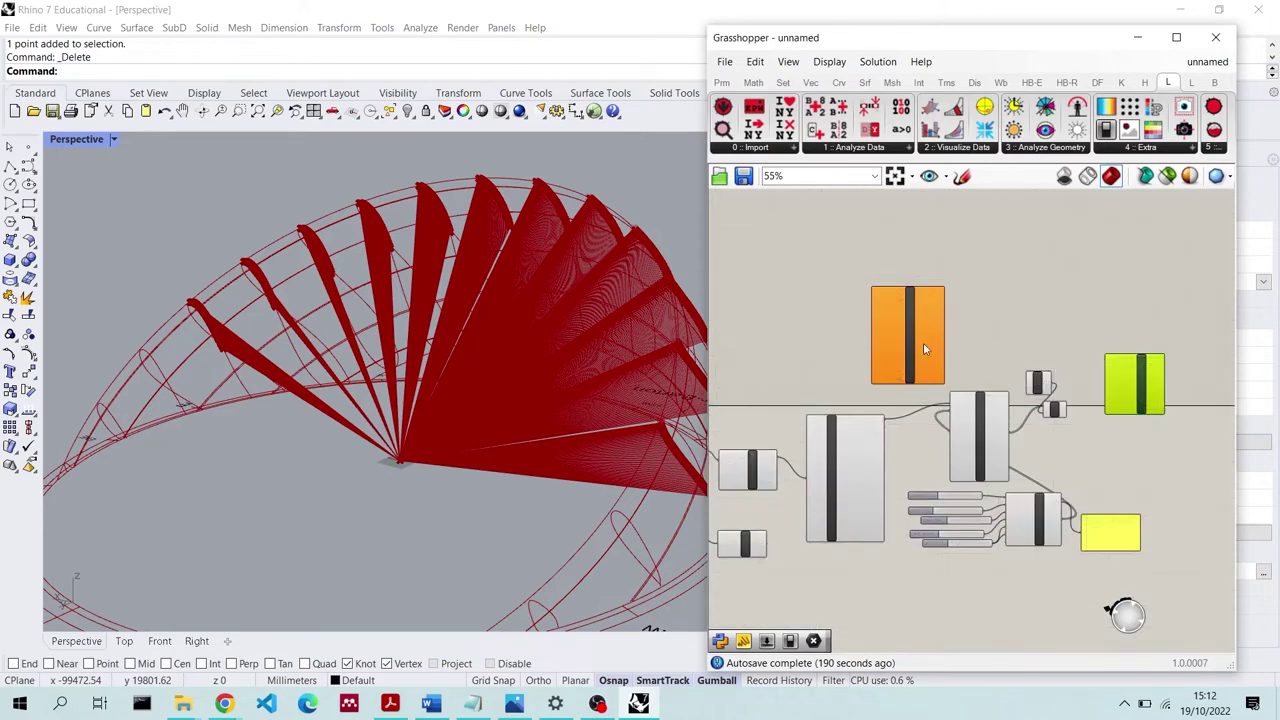
{"action": "scroll", "coordinate": [899, 328], "scroll_direction": "up", "scroll_amount": 4}
Connect ImportEPW's wind_speed to WindRose's _data input and wind_direction to its _wind_direction input
{"action": "mouse_move", "coordinate": [869, 251]}
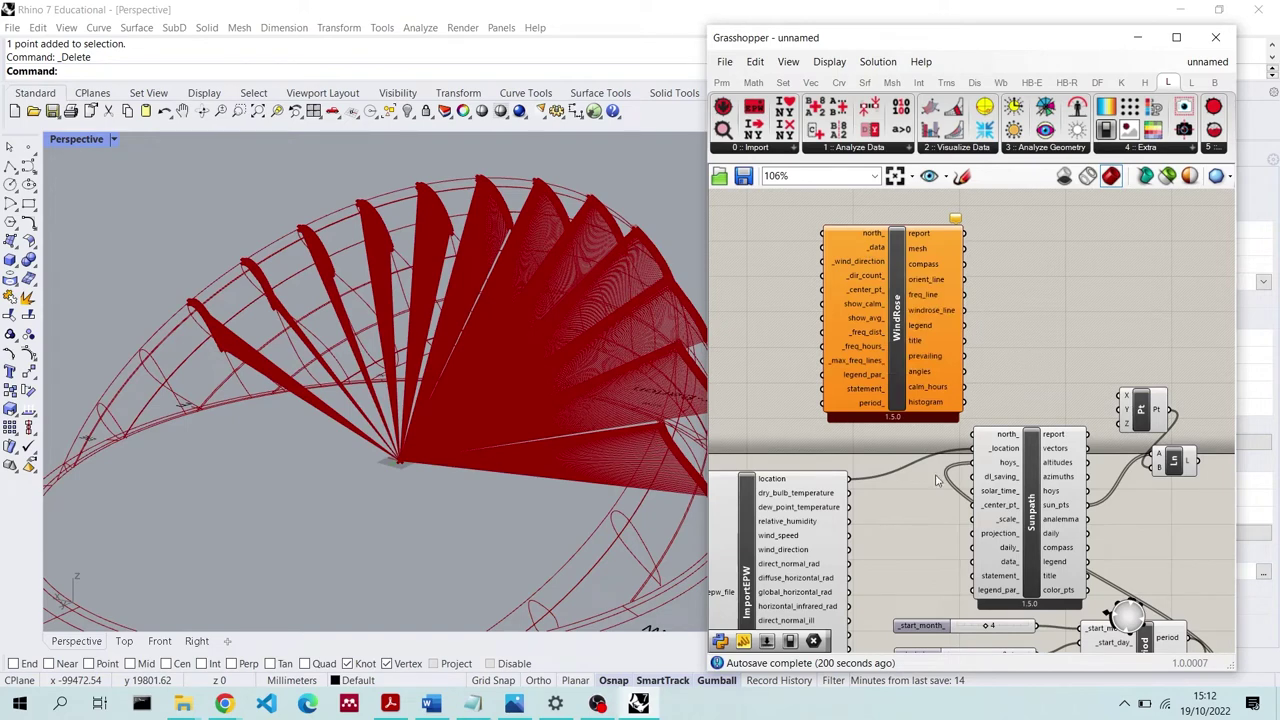
{"action": "left_click_drag", "start_coordinate": [849, 535], "coordinate": [824, 248]}
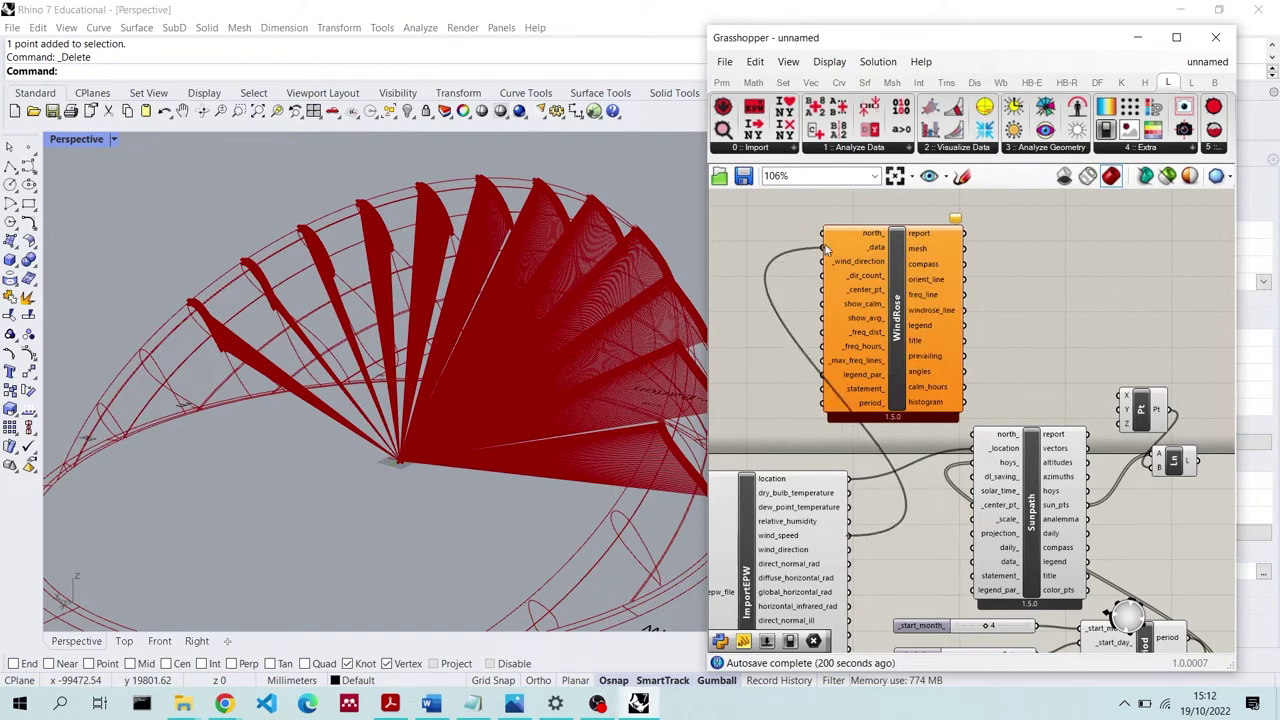
{"action": "left_click", "coordinate": [952, 228]}
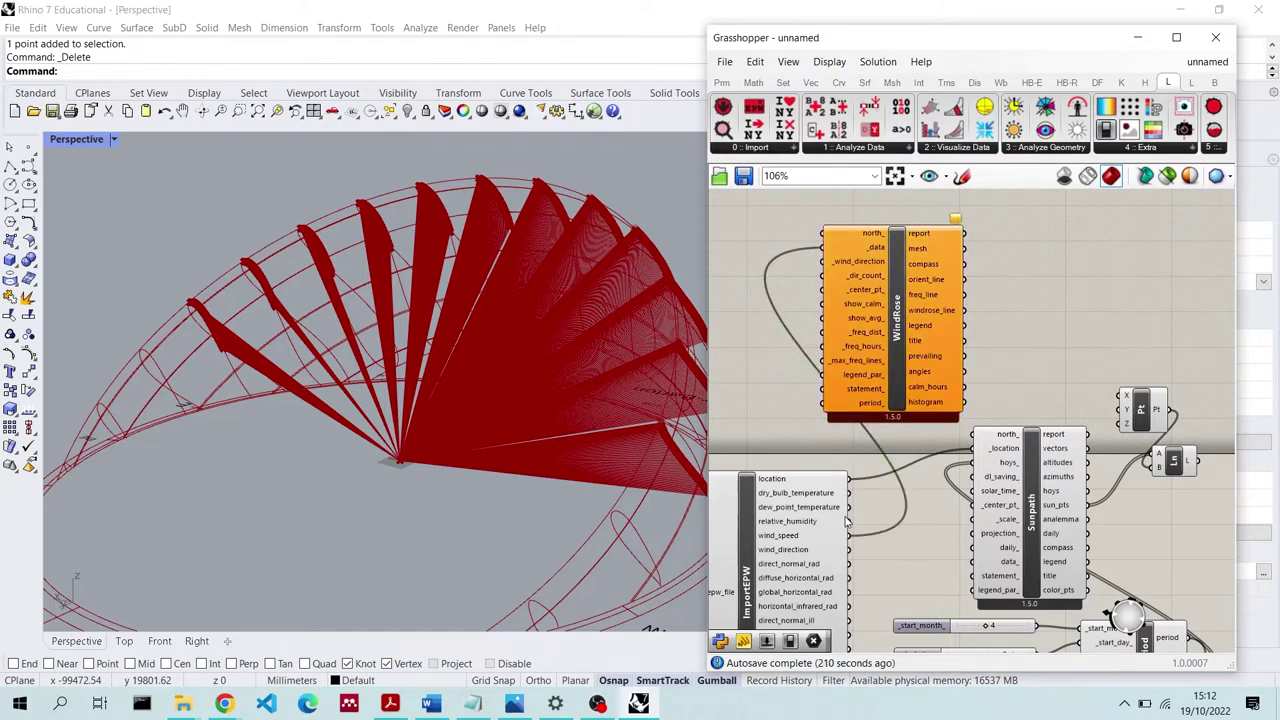
{"action": "left_click_drag", "start_coordinate": [849, 549], "coordinate": [902, 266]}
Turn off the preview of the Sunpath and Line components
{"action": "scroll", "coordinate": [902, 266], "scroll_direction": "down", "scroll_amount": 3}
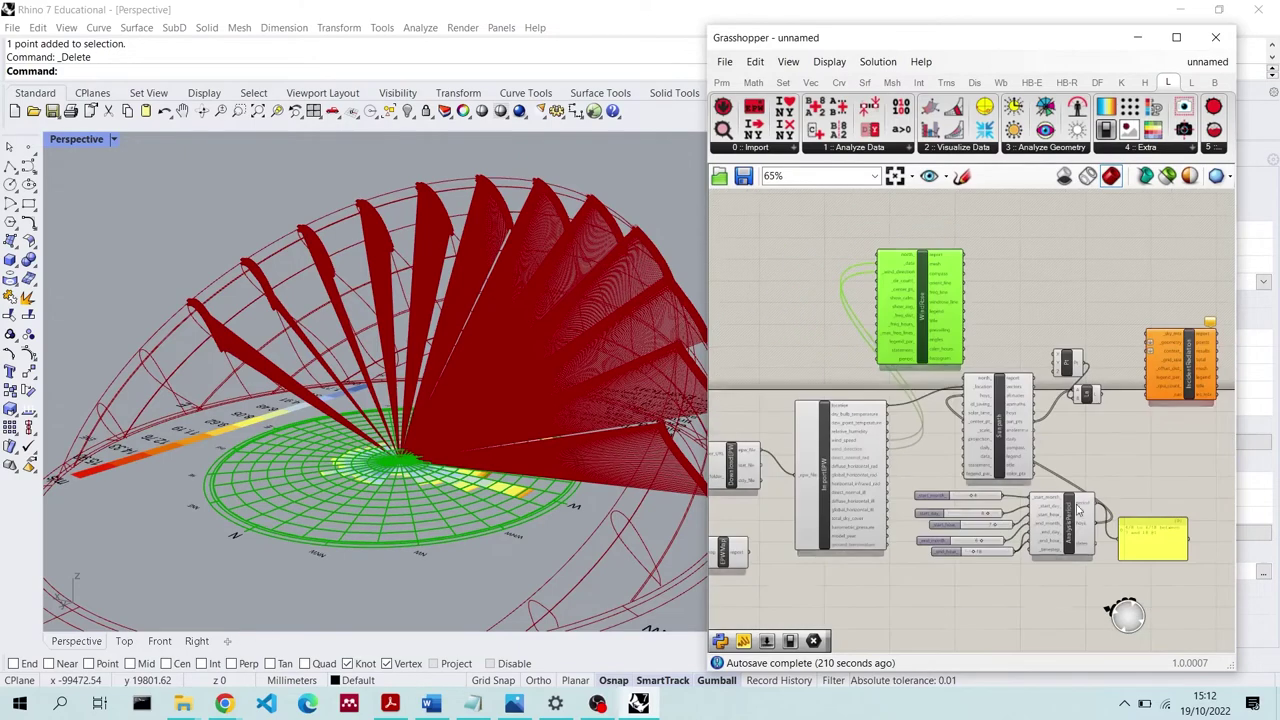
{"action": "left_click", "coordinate": [1000, 424]}
{"action": "right_click", "coordinate": [1005, 420]}
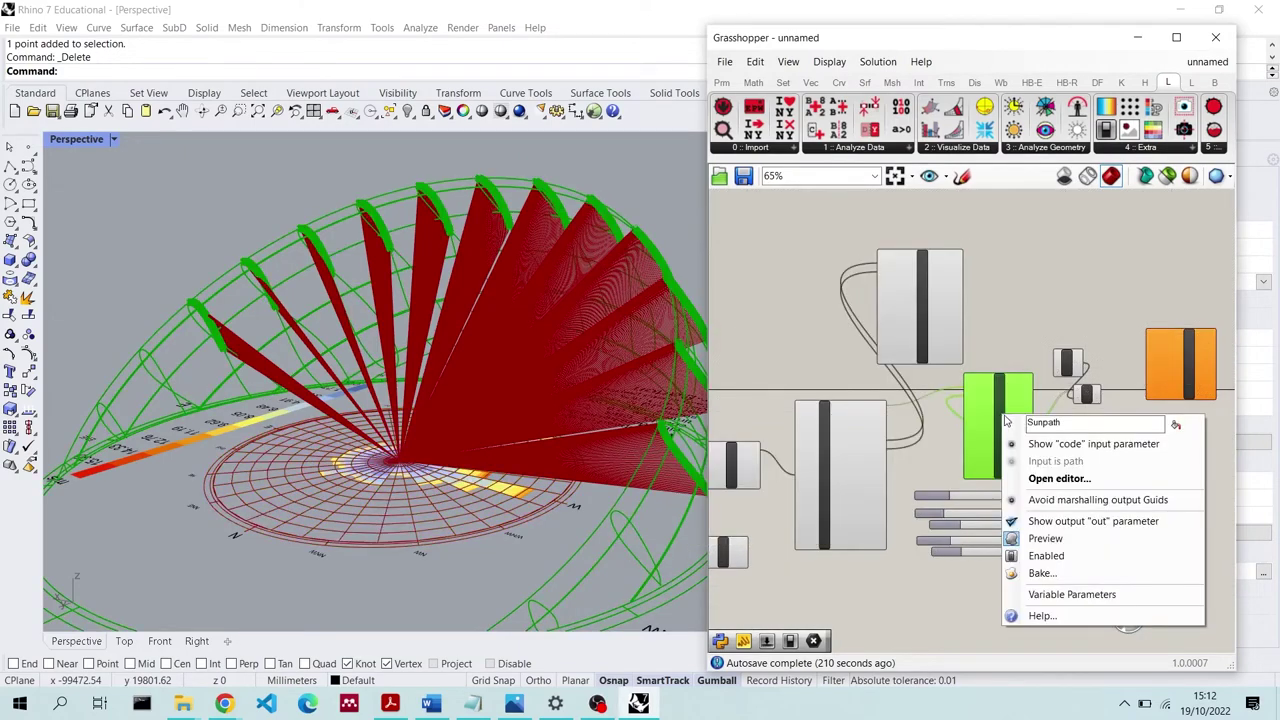
{"action": "scroll", "coordinate": [1001, 395], "scroll_direction": "up", "scroll_amount": 4}
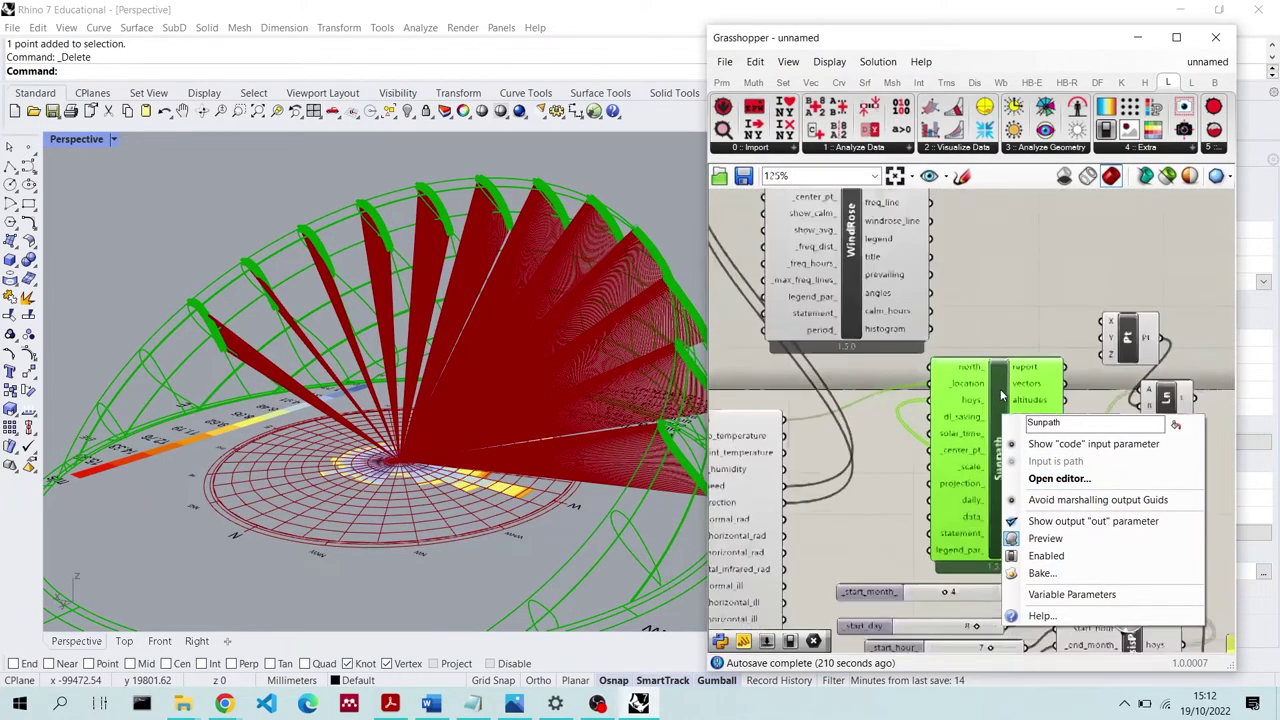
{"action": "scroll", "coordinate": [1001, 395], "scroll_direction": "up", "scroll_amount": 2}
{"action": "right_click", "coordinate": [1001, 358]}
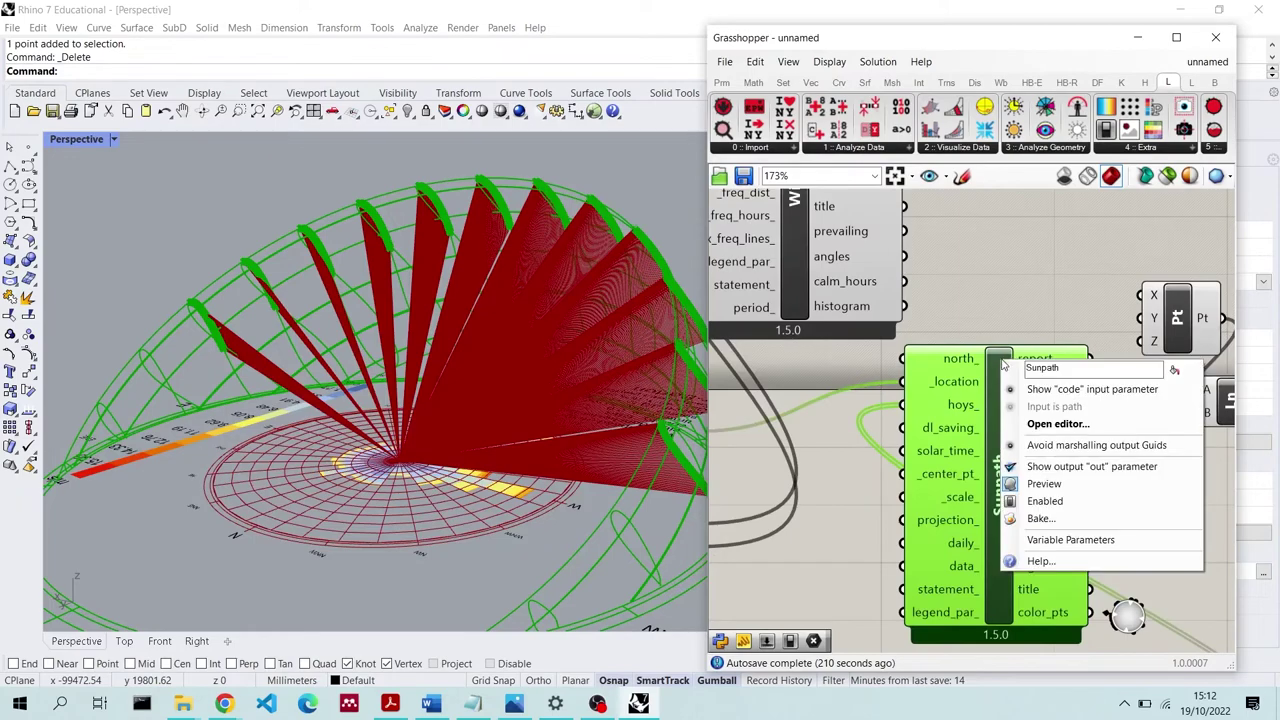
{"action": "left_click", "coordinate": [1079, 490]}
{"action": "scroll", "coordinate": [1079, 490], "scroll_direction": "down", "scroll_amount": 3}
{"action": "left_click", "coordinate": [1107, 350]}
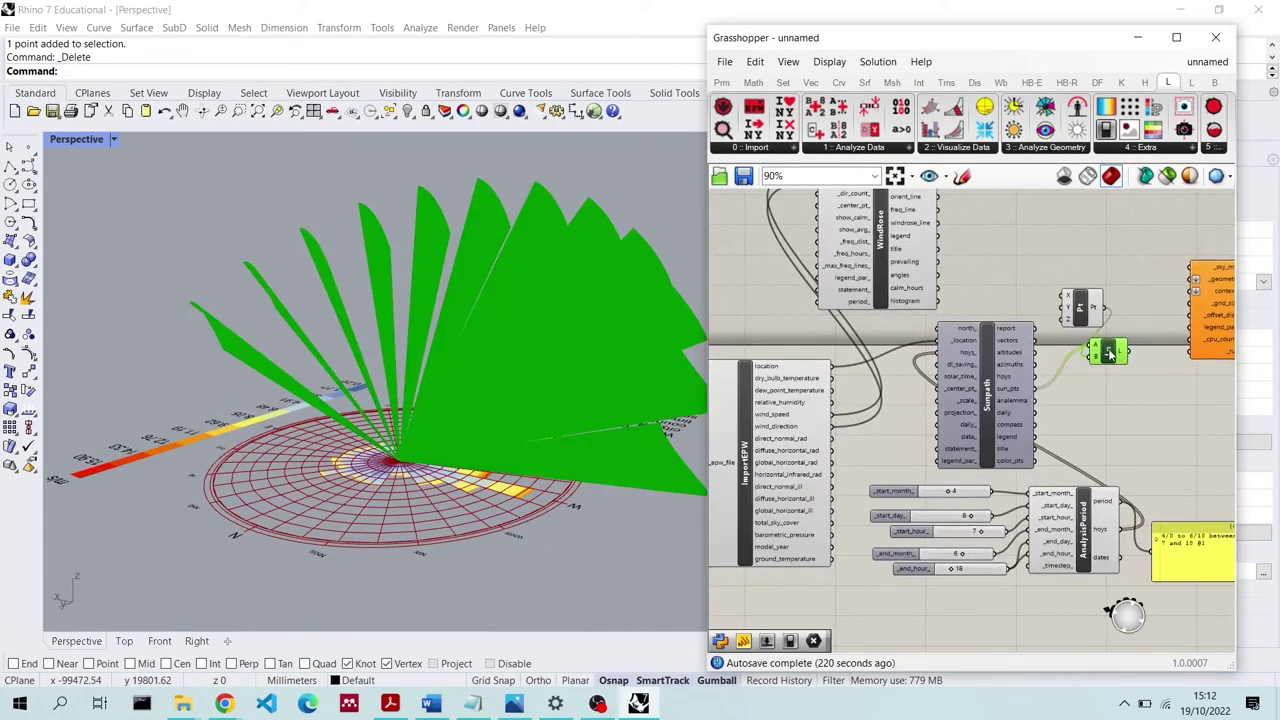
{"action": "right_click", "coordinate": [1107, 350]}
{"action": "left_click", "coordinate": [1135, 376]}
Move WindRose beside ImportEPW's wind outputs and examine the wind speed rose and its legend in the Perspective view
{"action": "right_click_drag", "start_coordinate": [679, 344], "coordinate": [580, 420]}
{"action": "left_click_drag", "start_coordinate": [897, 280], "coordinate": [955, 537]}
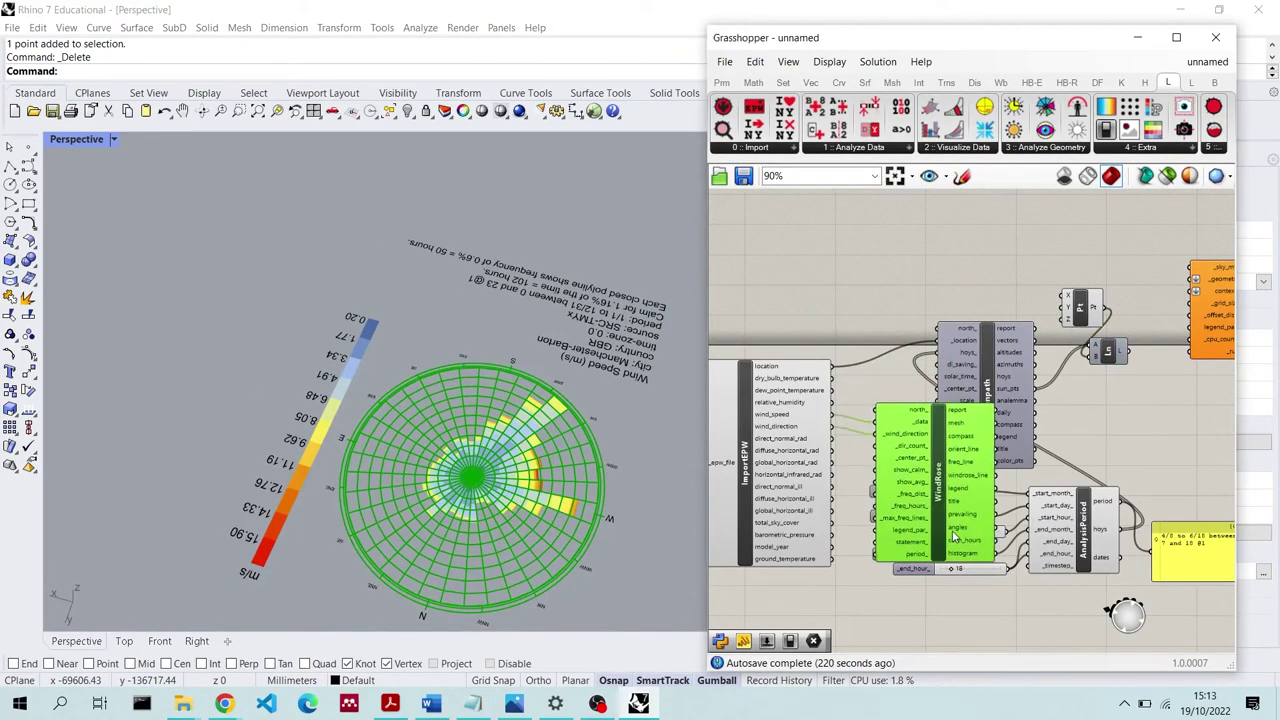
{"action": "scroll", "coordinate": [955, 537], "scroll_direction": "up", "scroll_amount": 5}
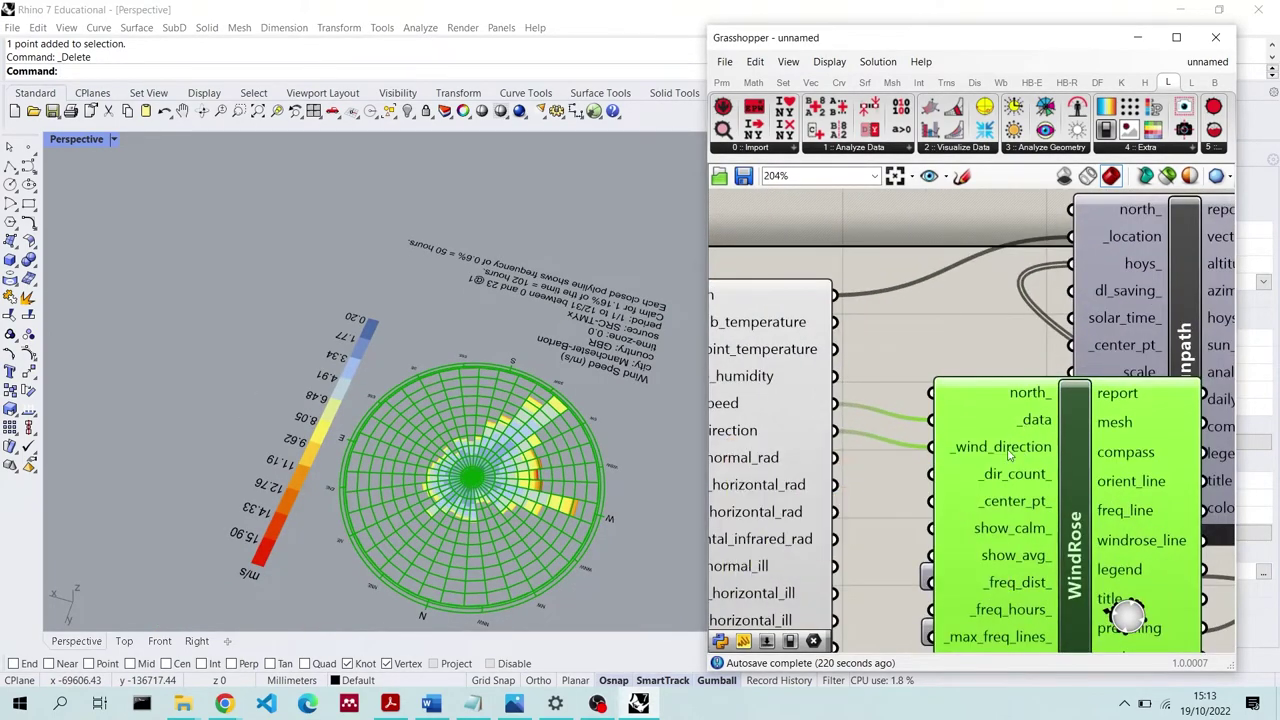
{"action": "scroll", "coordinate": [553, 453], "scroll_direction": "up", "scroll_amount": 5}
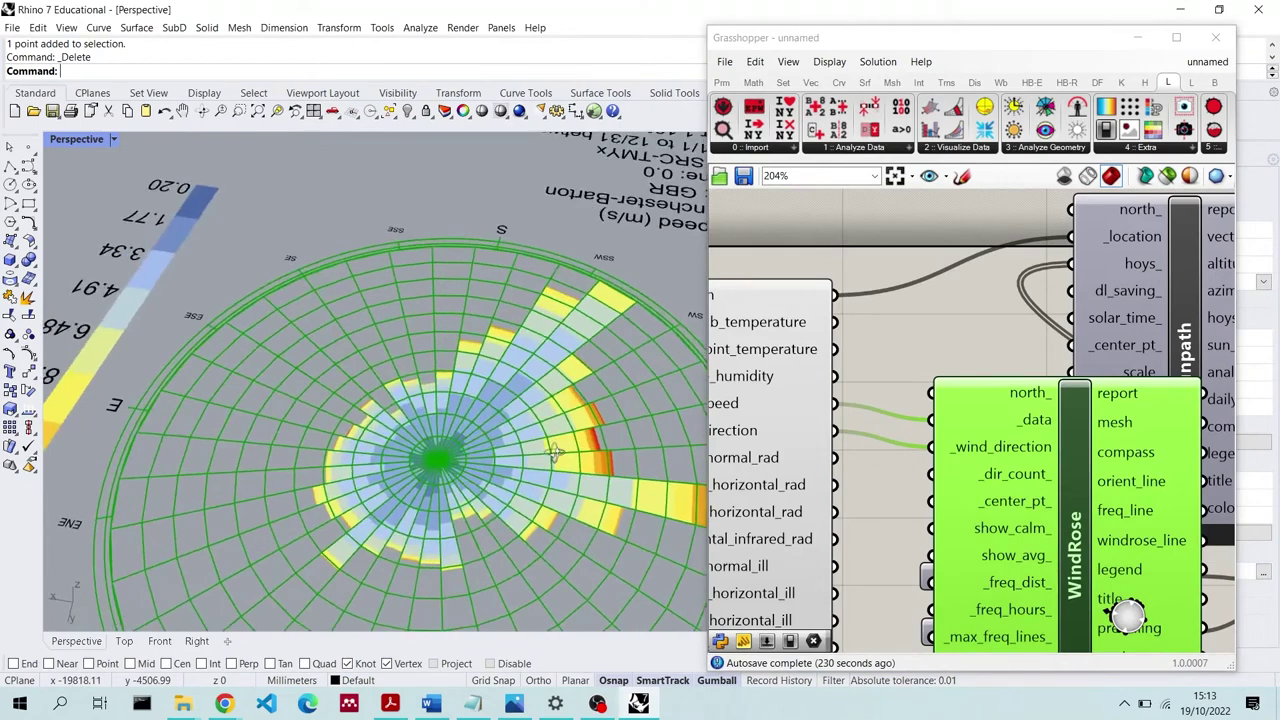
{"action": "scroll", "coordinate": [553, 453], "scroll_direction": "up", "scroll_amount": 1}
{"action": "right_click_drag", "start_coordinate": [553, 453], "coordinate": [562, 450]}
{"action": "scroll", "coordinate": [624, 384], "scroll_direction": "down", "scroll_amount": 4}
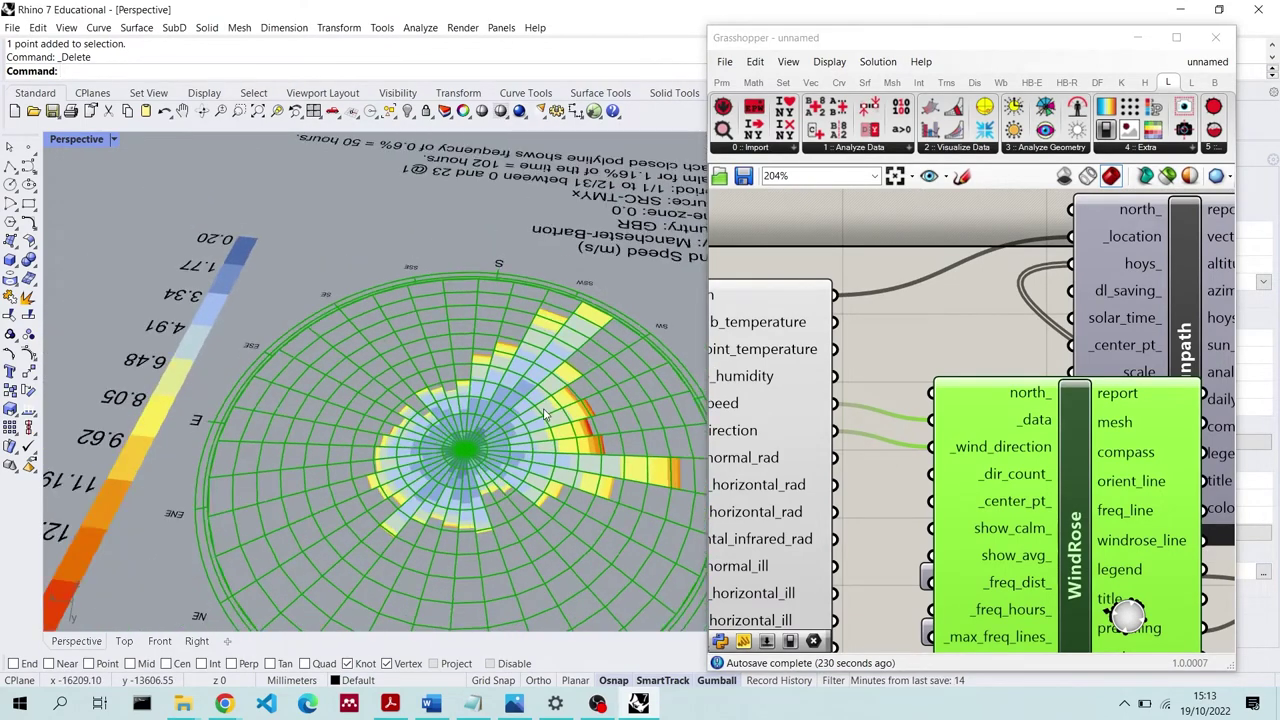
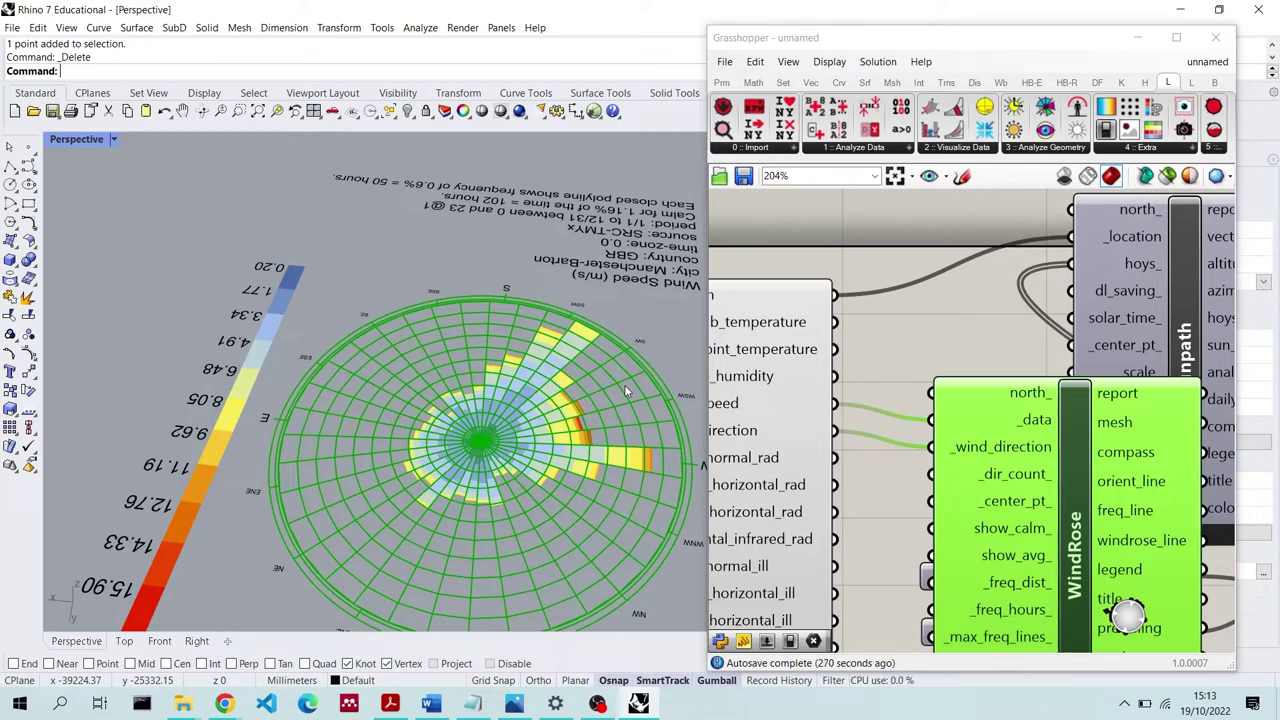
Move the WindRose component back above Sunpath and turn off its preview
{"action": "scroll", "coordinate": [1018, 294], "scroll_direction": "down", "scroll_amount": 5}
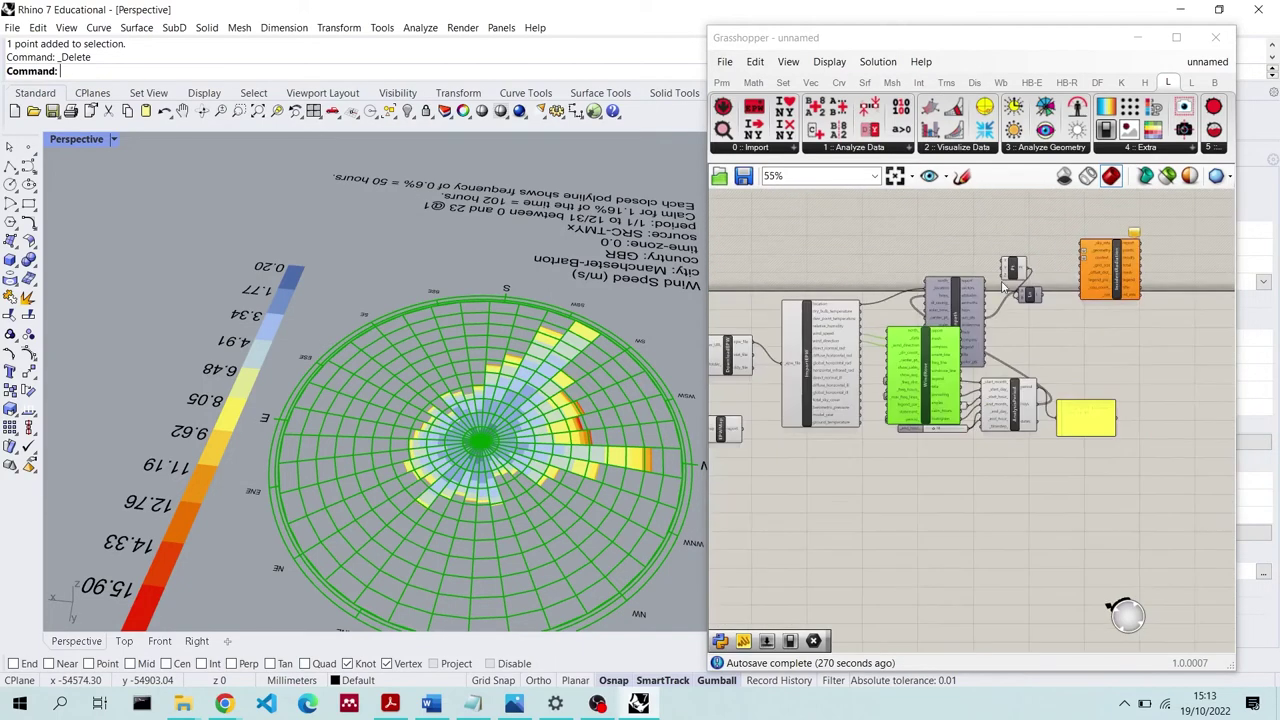
{"action": "scroll", "coordinate": [1018, 294], "scroll_direction": "up", "scroll_amount": 3}
{"action": "left_click_drag", "start_coordinate": [1040, 357], "coordinate": [1084, 360]}
{"action": "left_click", "coordinate": [812, 504]}
{"action": "scroll", "coordinate": [900, 395], "scroll_direction": "down", "scroll_amount": 3}
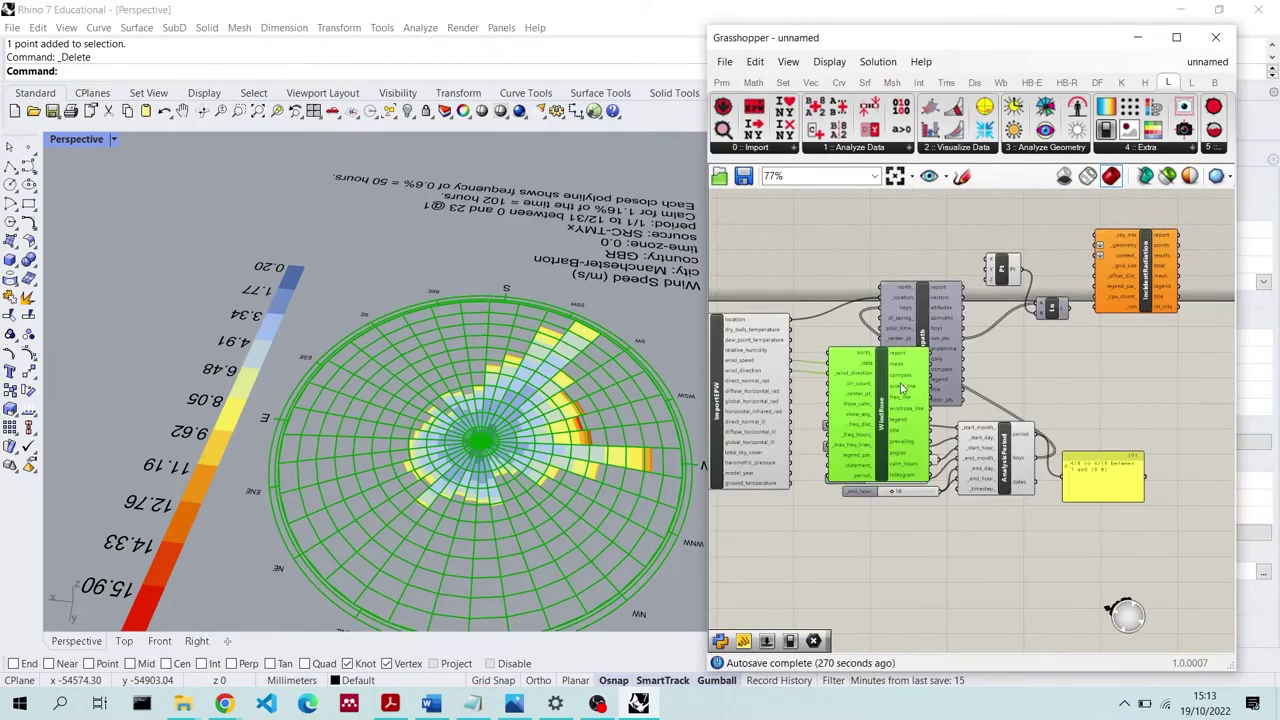
{"action": "left_click_drag", "start_coordinate": [884, 410], "coordinate": [876, 226]}
{"action": "right_click", "coordinate": [876, 226]}
{"action": "left_click", "coordinate": [958, 345]}
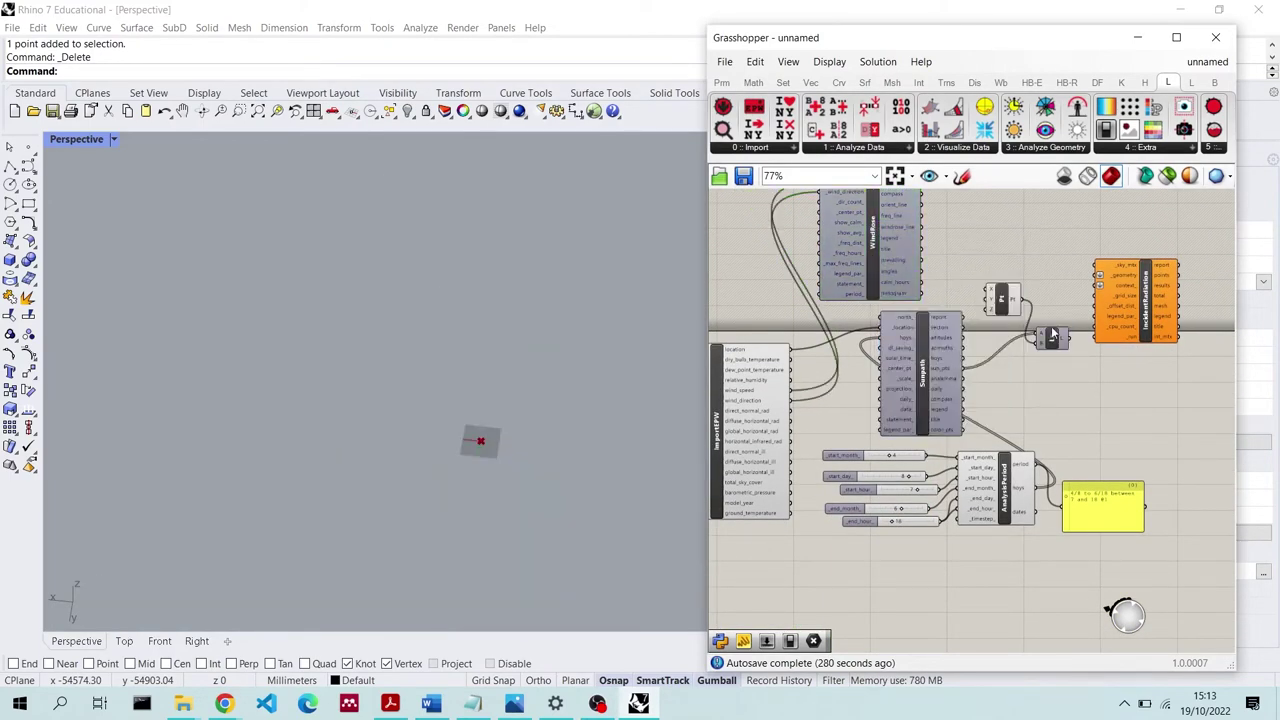
Turn the previews of the Line and Sunpath components back on, leaving Sunpath selected
{"action": "left_click", "coordinate": [1052, 340]}
{"action": "right_click", "coordinate": [1055, 340]}
{"action": "left_click", "coordinate": [1082, 365]}
{"action": "left_click", "coordinate": [1000, 360]}
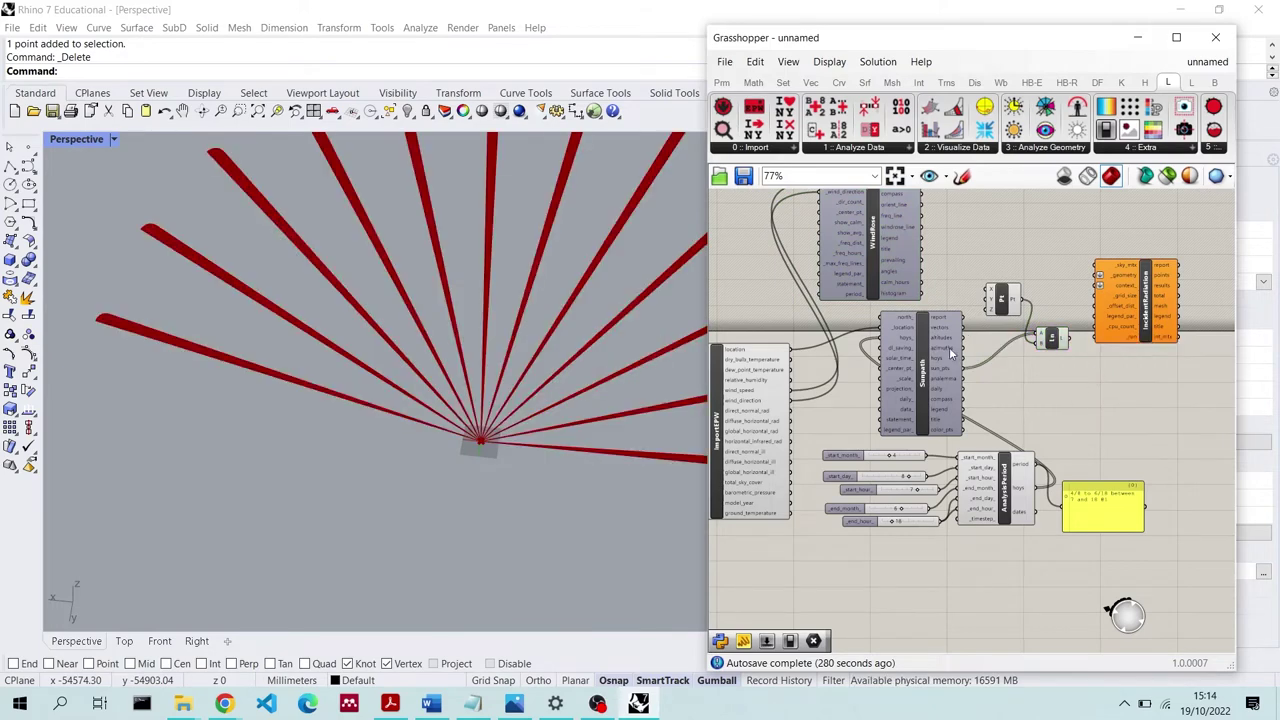
{"action": "right_click", "coordinate": [931, 368]}
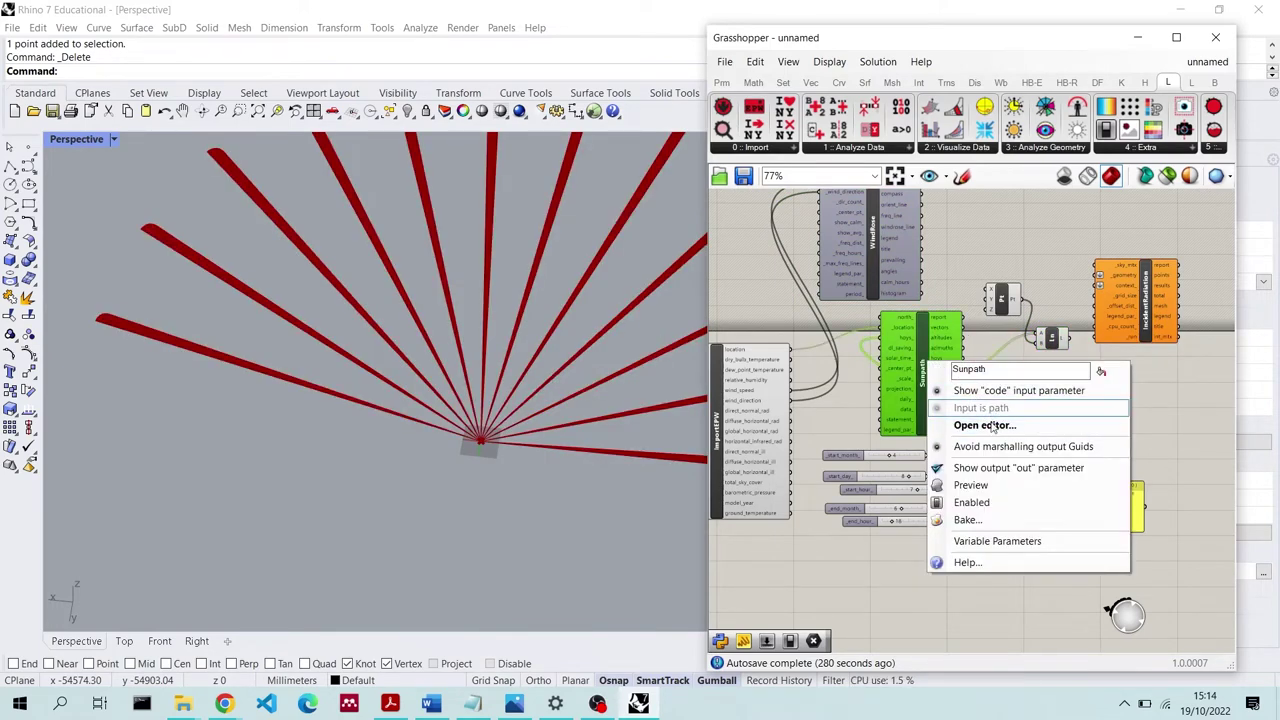
{"action": "left_click", "coordinate": [970, 485]}
{"action": "left_click", "coordinate": [975, 420]}
{"action": "left_click", "coordinate": [935, 362]}
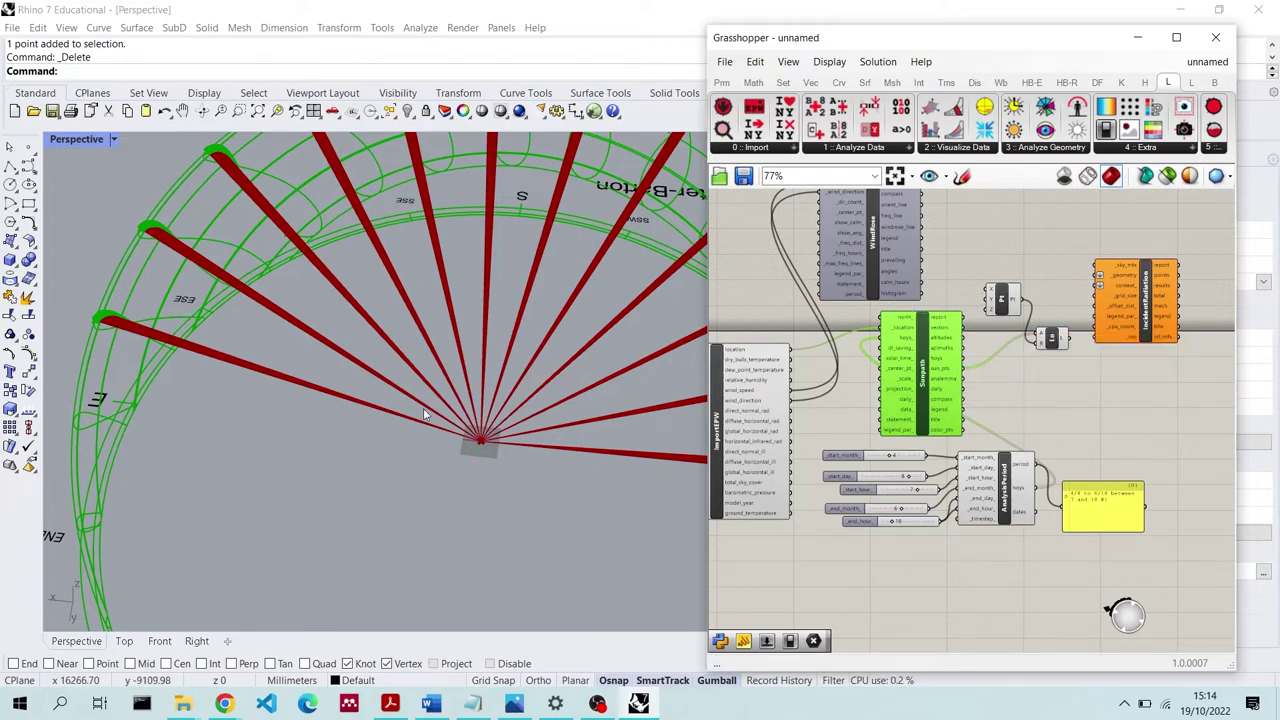
Select the Line and Construct Point components in turn to highlight the sun rays and their origin in the Perspective view
{"action": "left_click", "coordinate": [1050, 338]}
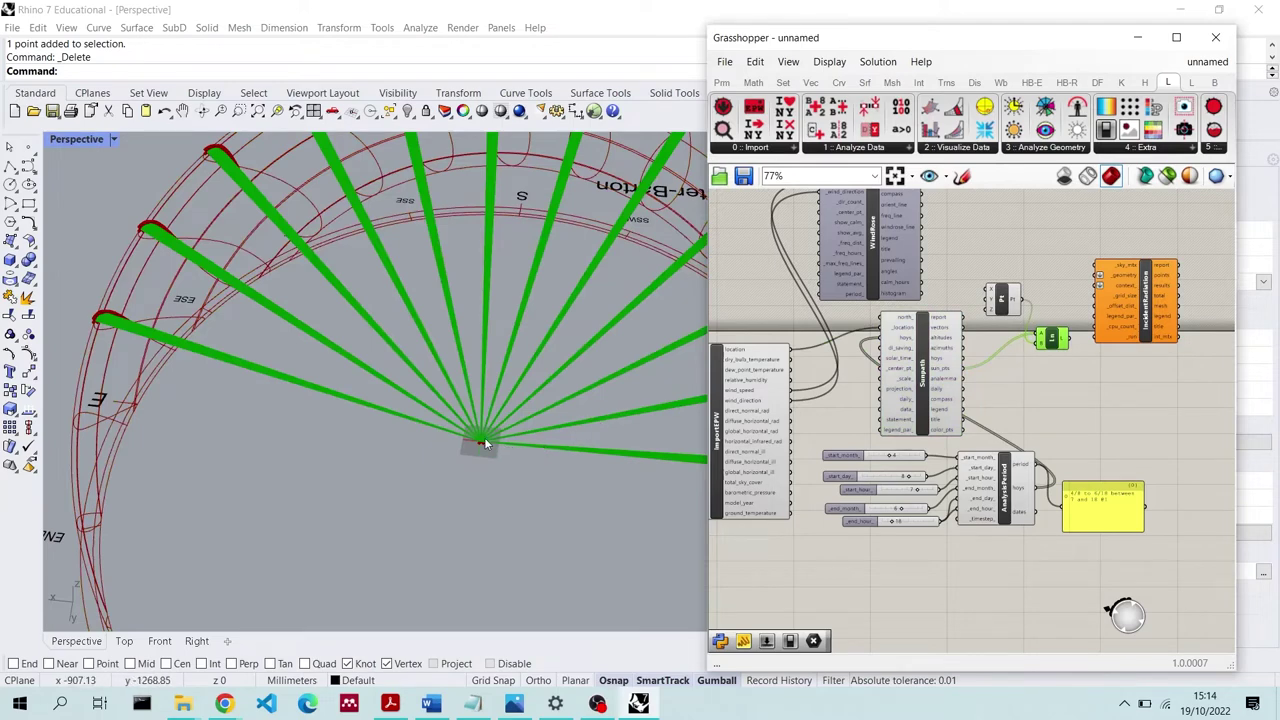
{"action": "left_click", "coordinate": [1001, 298]}
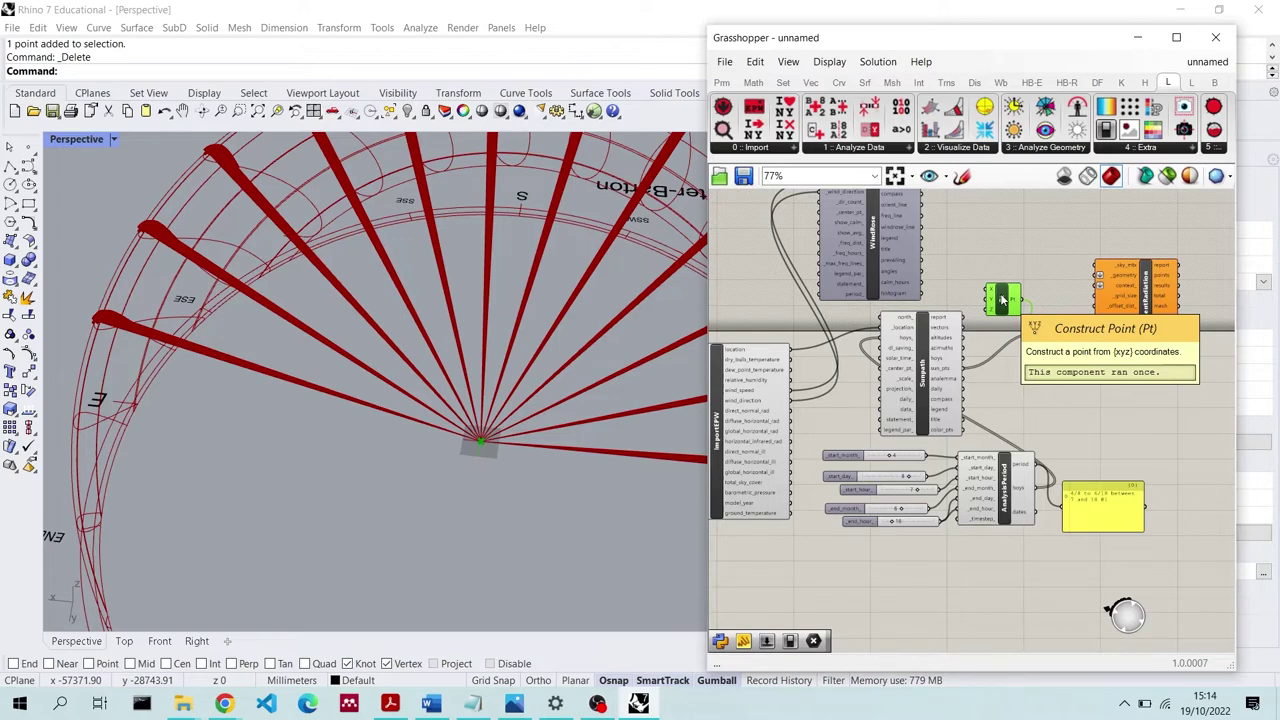
{"action": "key", "text": "ctrl+z"}
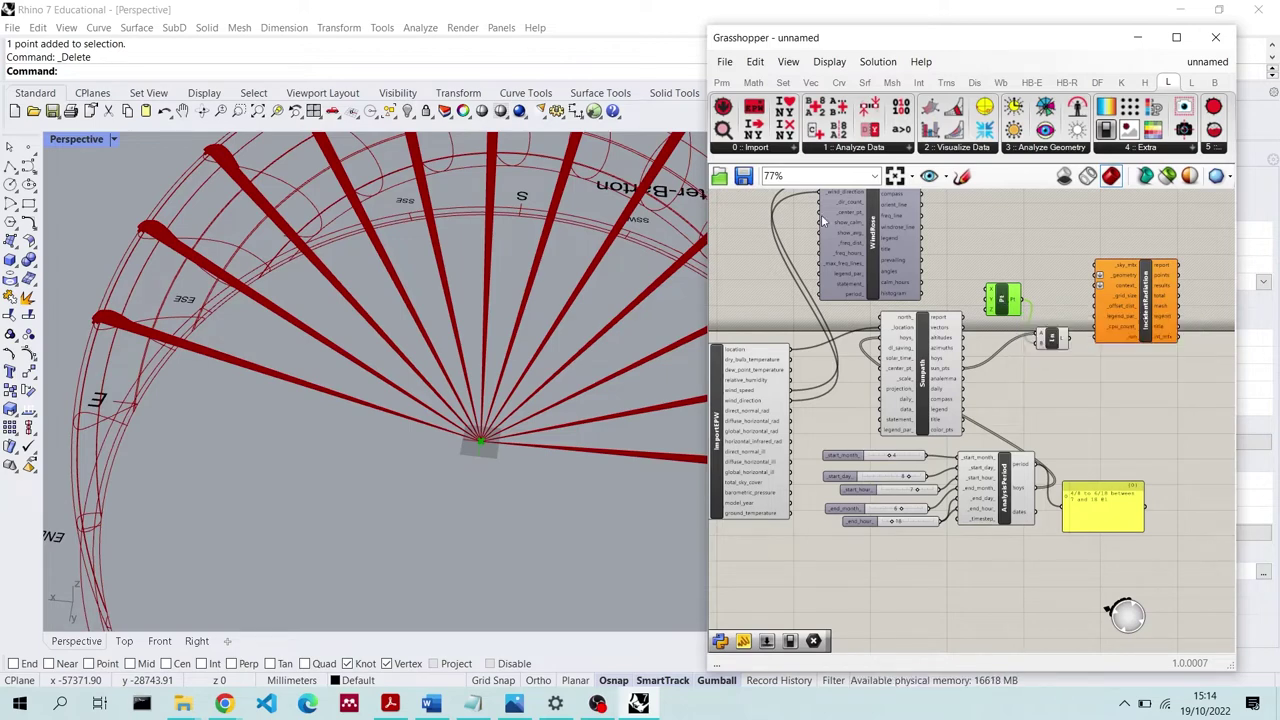
Draw a point in the Perspective view inside the sun path, toward its east side, and select it
{"action": "left_click", "coordinate": [30, 148]}
{"action": "left_click", "coordinate": [245, 487]}
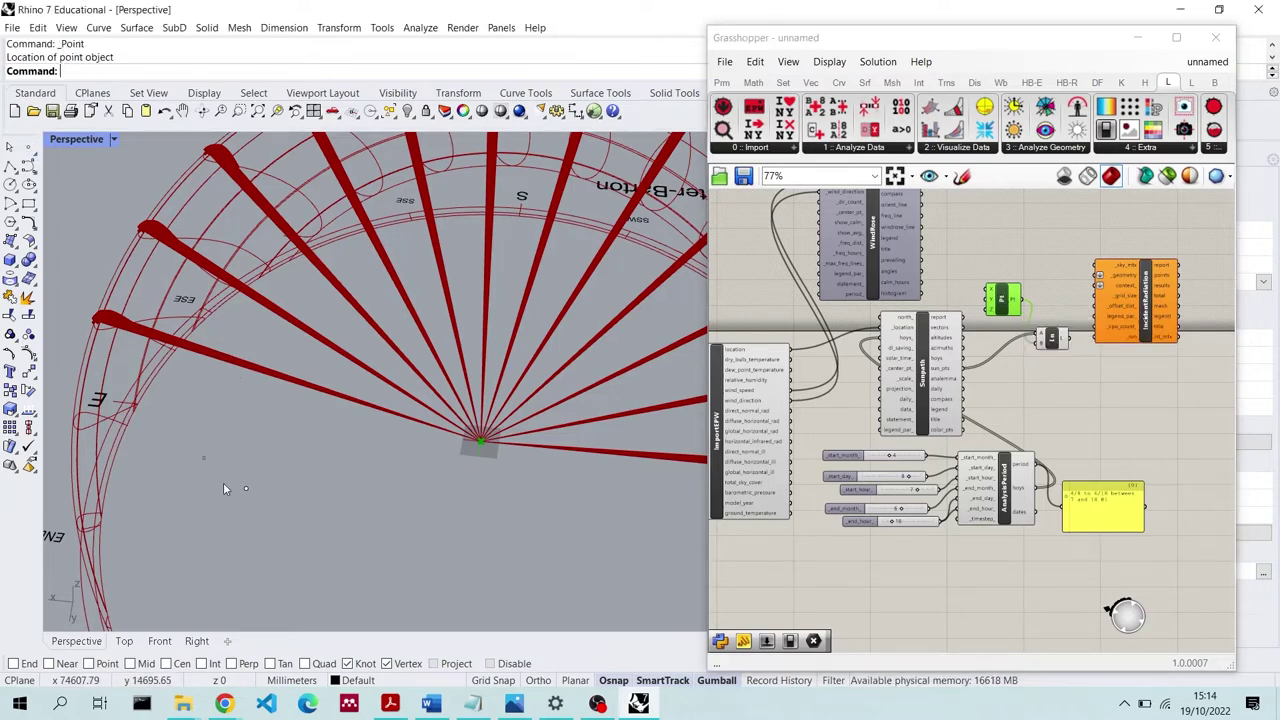
{"action": "left_click", "coordinate": [245, 487]}
Add a Point parameter, reference the drawn Rhino point in it and connect it to Line's B input
{"action": "double_click", "coordinate": [1018, 252]}
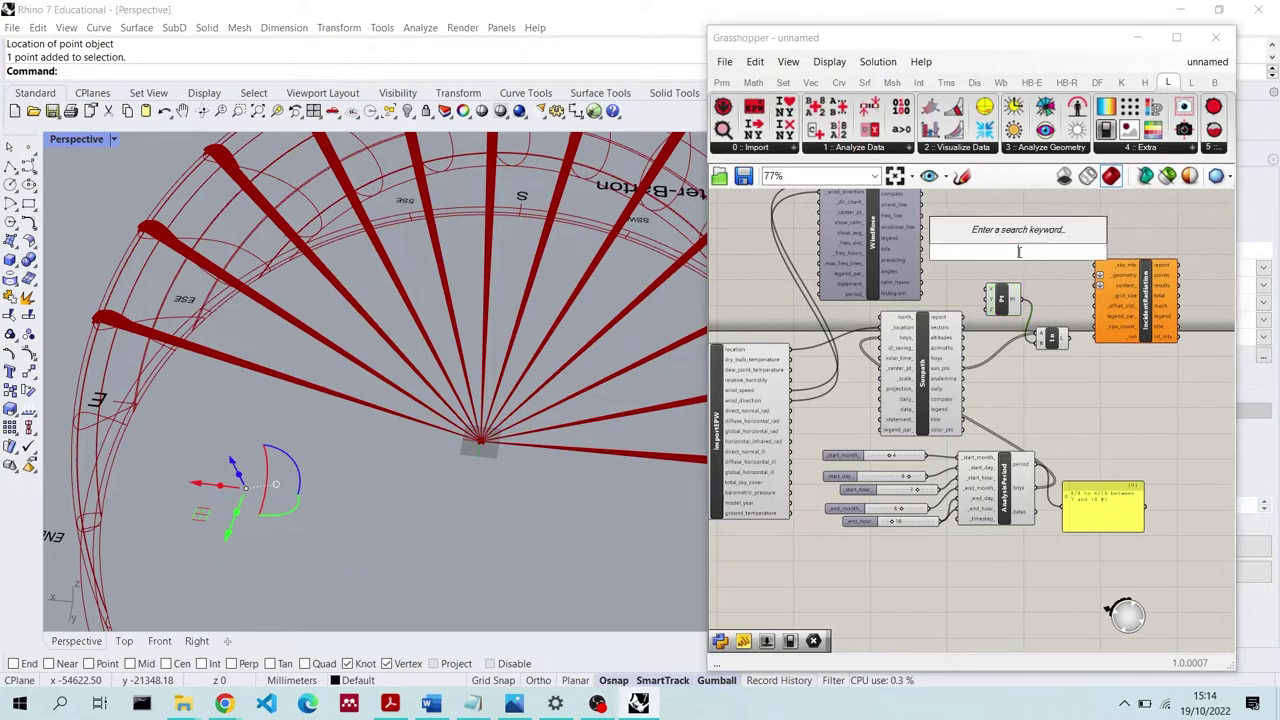
{"action": "type", "text": "pt"}
{"action": "key", "text": "Return"}
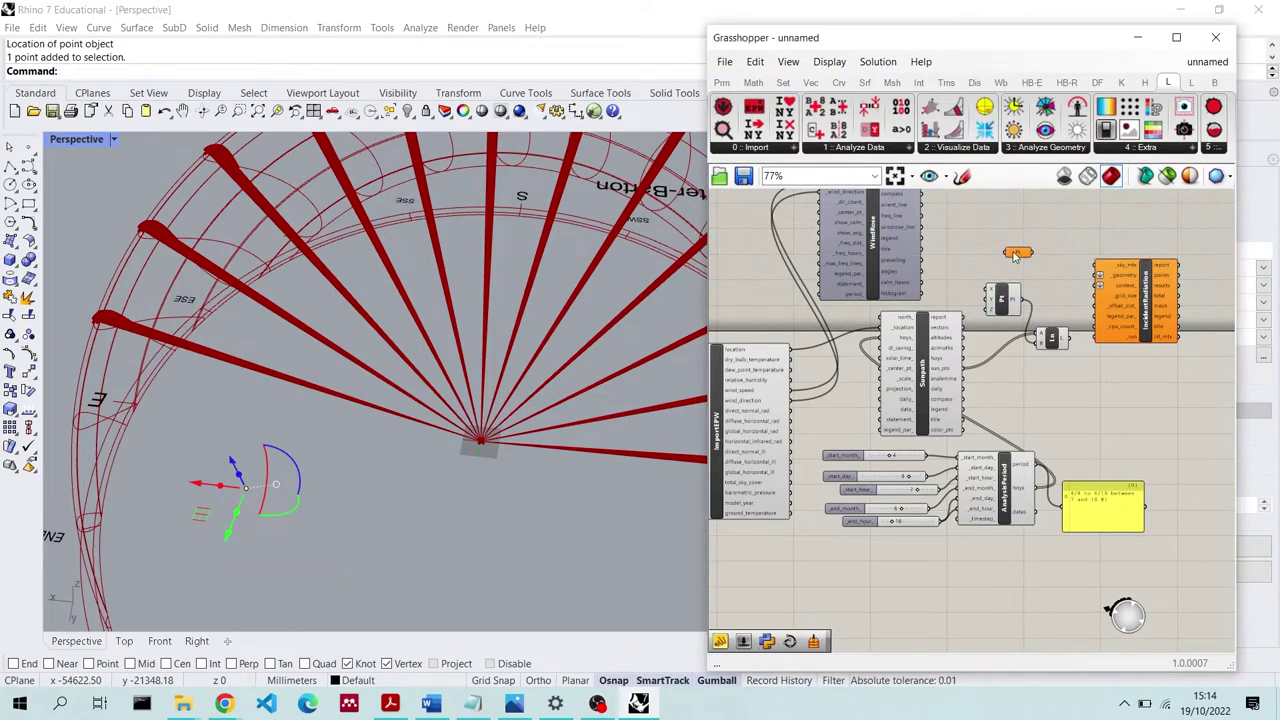
{"action": "right_click", "coordinate": [1016, 254]}
{"action": "left_click", "coordinate": [1036, 253]}
{"action": "left_click_drag", "start_coordinate": [1036, 253], "coordinate": [1042, 340]}
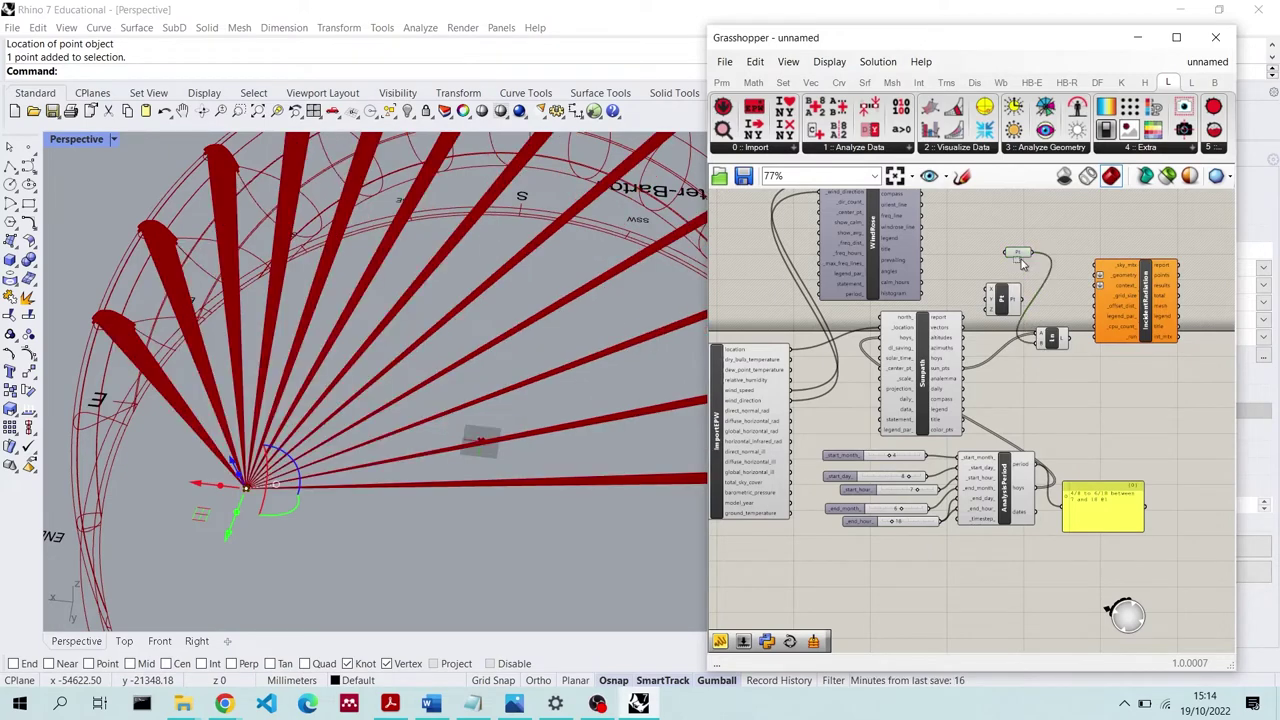
Delete the Construct Point component, keeping the Point parameter wired to Line's B input
{"action": "key", "text": "Delete"}
{"action": "scroll", "coordinate": [303, 343], "scroll_direction": "down", "scroll_amount": 5}
{"action": "scroll", "coordinate": [1004, 300], "scroll_direction": "up", "scroll_amount": 3}
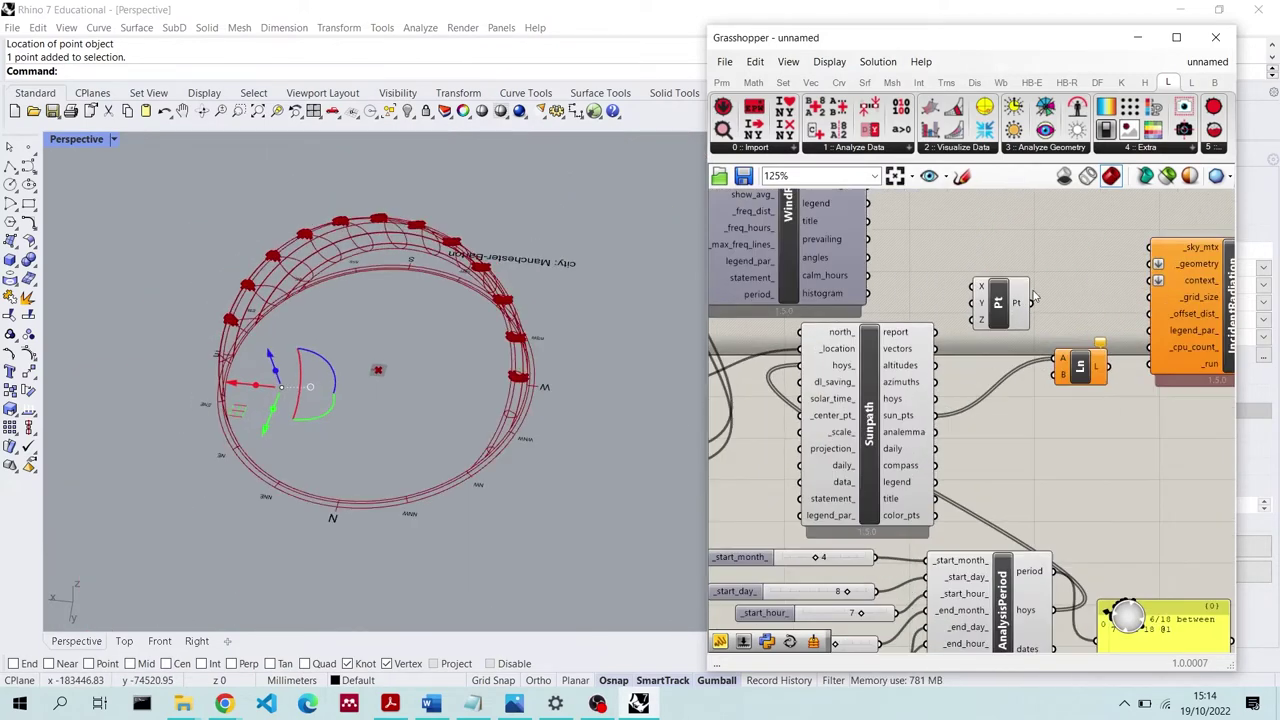
{"action": "key", "text": "ctrl+z"}
{"action": "left_click", "coordinate": [1010, 300]}
{"action": "key", "text": "Delete"}
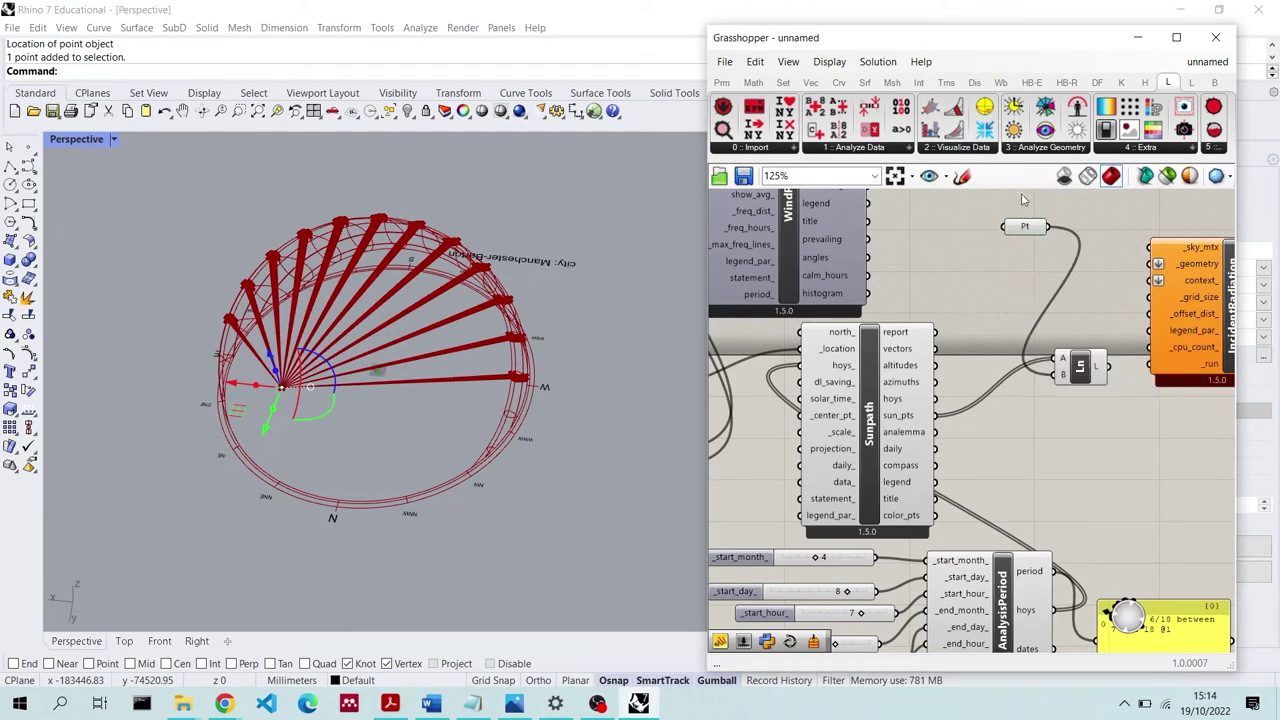
Try driving Sunpath's center point from the Point parameter and moving the Rhino point, and undo the component changes
{"action": "left_click_drag", "start_coordinate": [1043, 231], "coordinate": [800, 415]}
{"action": "left_click_drag", "start_coordinate": [237, 409], "coordinate": [283, 363]}
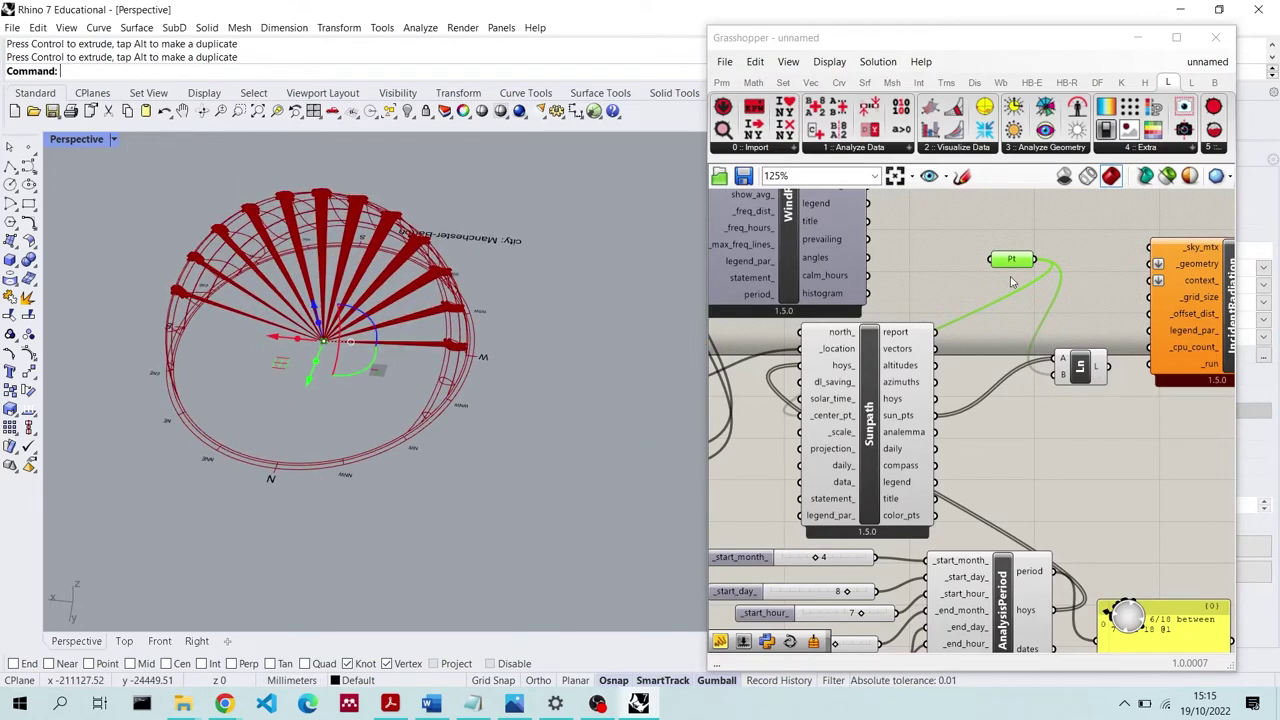
{"action": "left_click", "coordinate": [948, 278]}
{"action": "key", "text": "ctrl+z"}
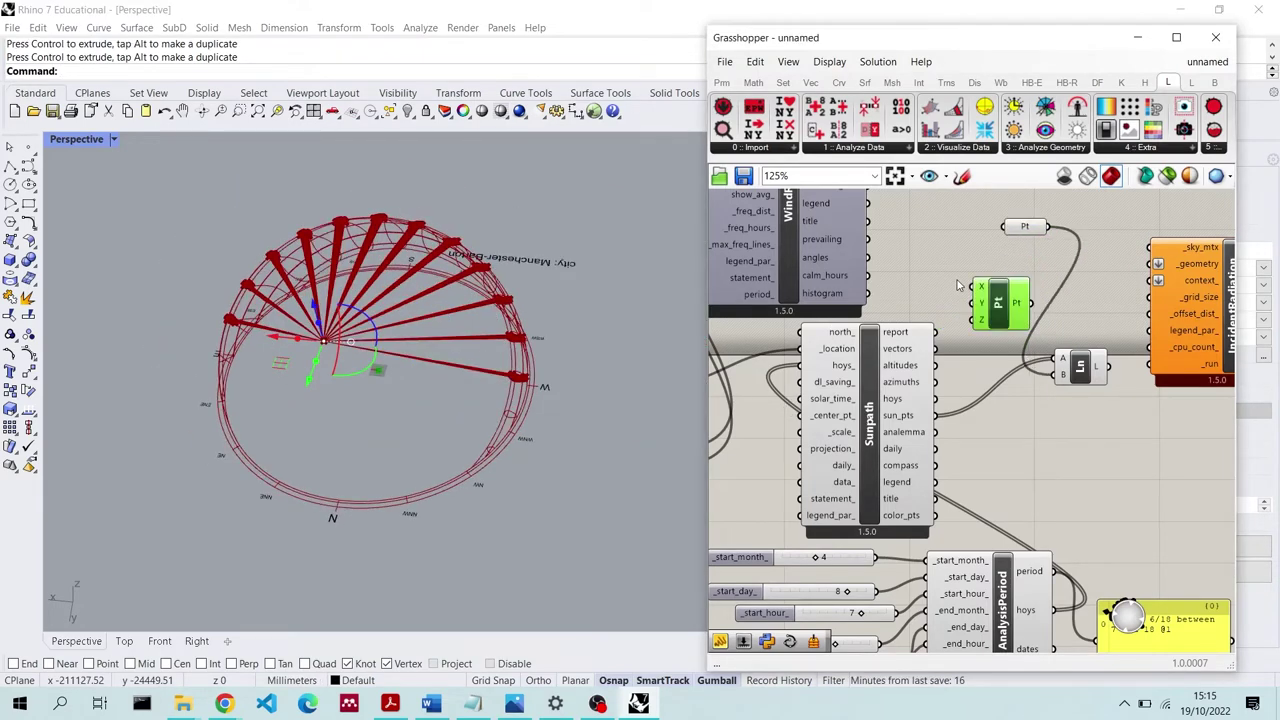
Replace the Point parameter with Construct Point as Line's B input and delete the drawn Rhino point
{"action": "left_click", "coordinate": [1028, 230]}
{"action": "key", "text": "Delete"}
{"action": "scroll", "coordinate": [881, 277], "scroll_direction": "down", "scroll_amount": 1}
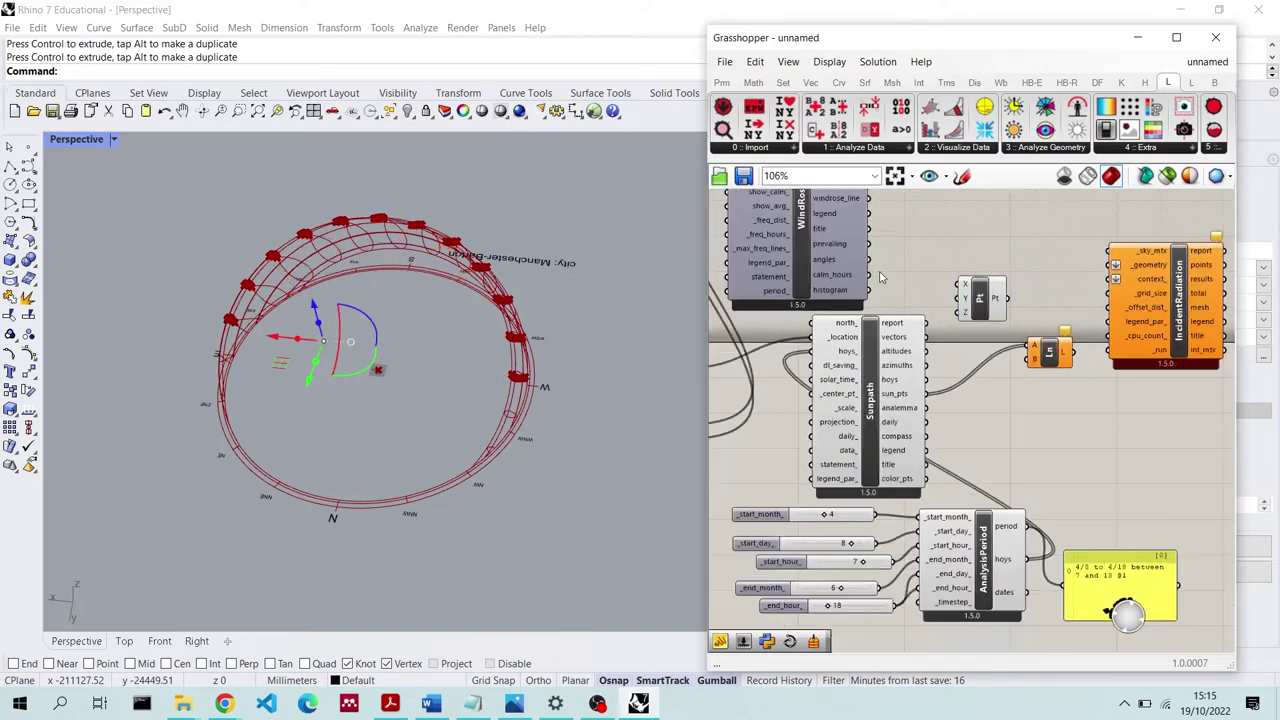
{"action": "scroll", "coordinate": [1138, 303], "scroll_direction": "up", "scroll_amount": 2}
{"action": "left_click_drag", "start_coordinate": [959, 295], "coordinate": [985, 380]}
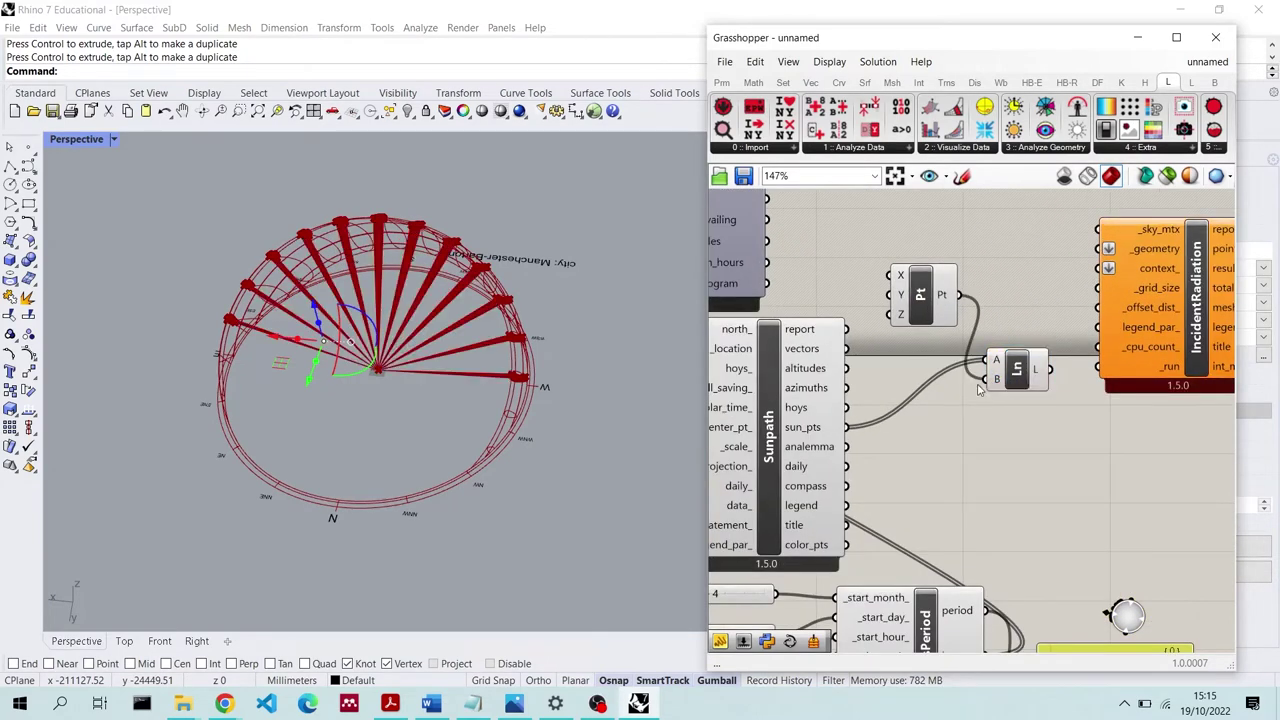
{"action": "left_click", "coordinate": [386, 414]}
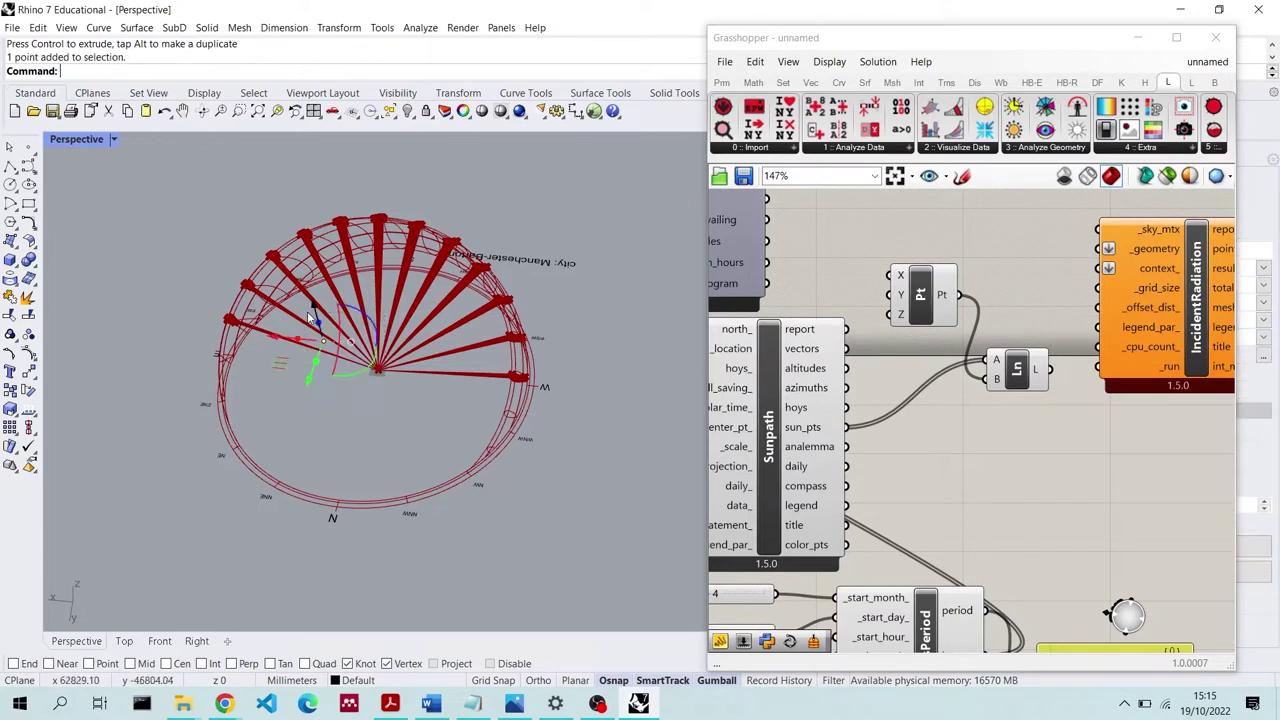
{"action": "key", "text": "Delete"}
Delete the IncidentRadiation component from the canvas
{"action": "left_click", "coordinate": [957, 147]}
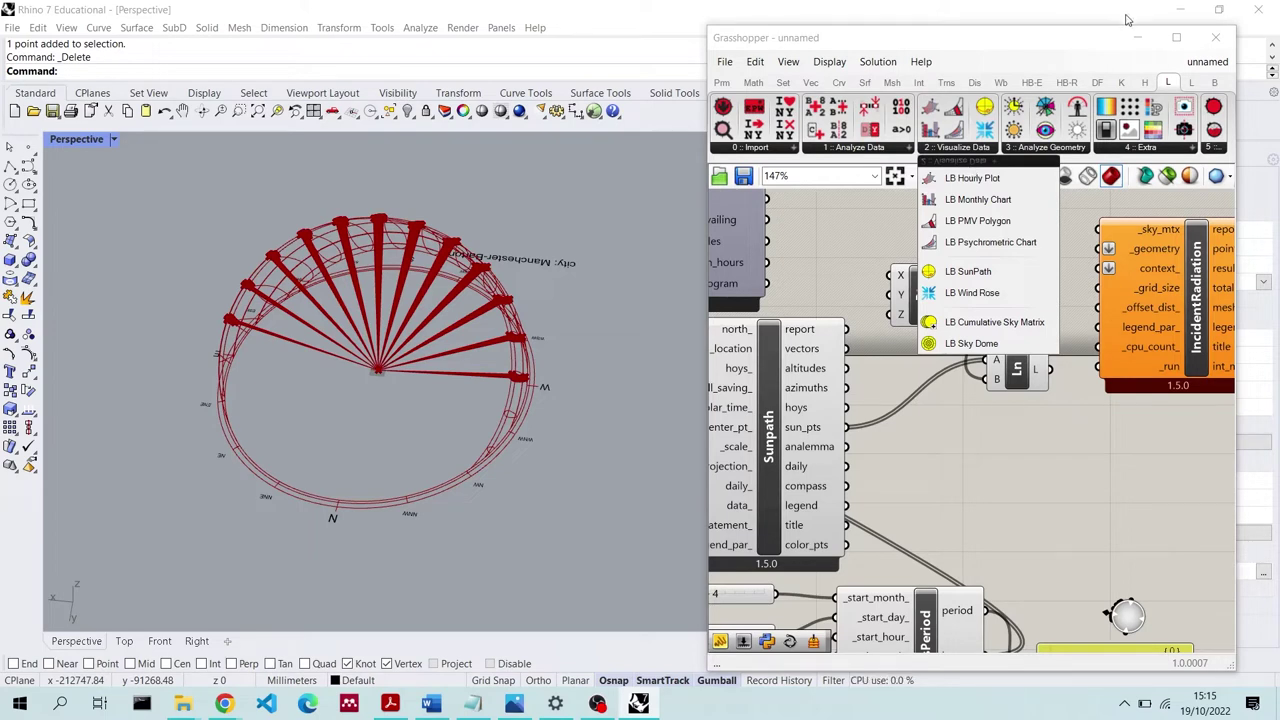
{"action": "left_click", "coordinate": [1050, 148]}
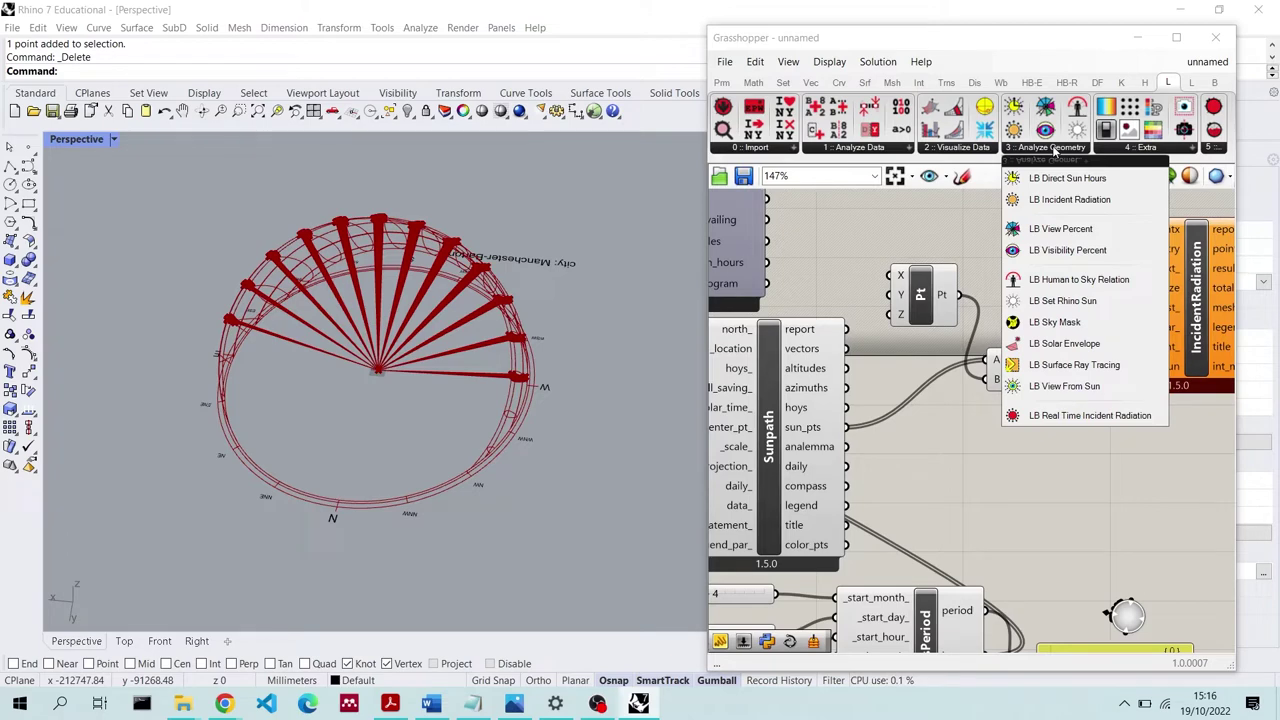
{"action": "left_click", "coordinate": [997, 135]}
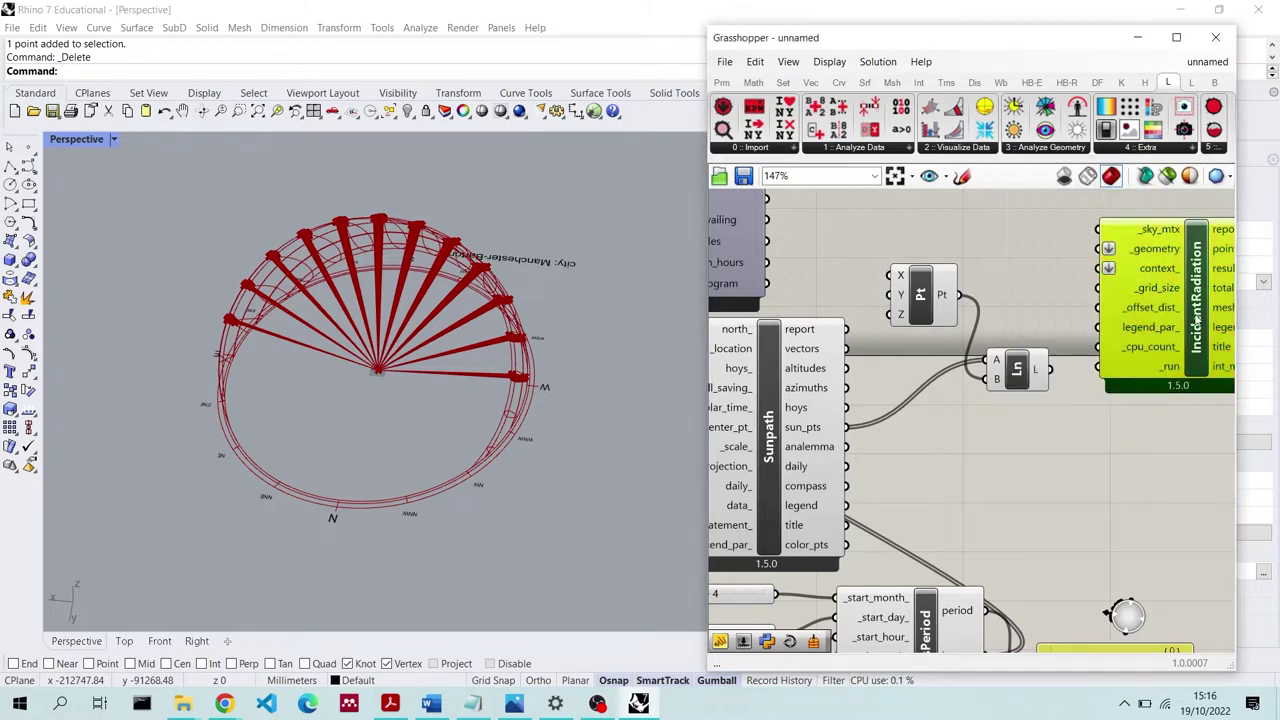
{"action": "key", "text": "Delete"}
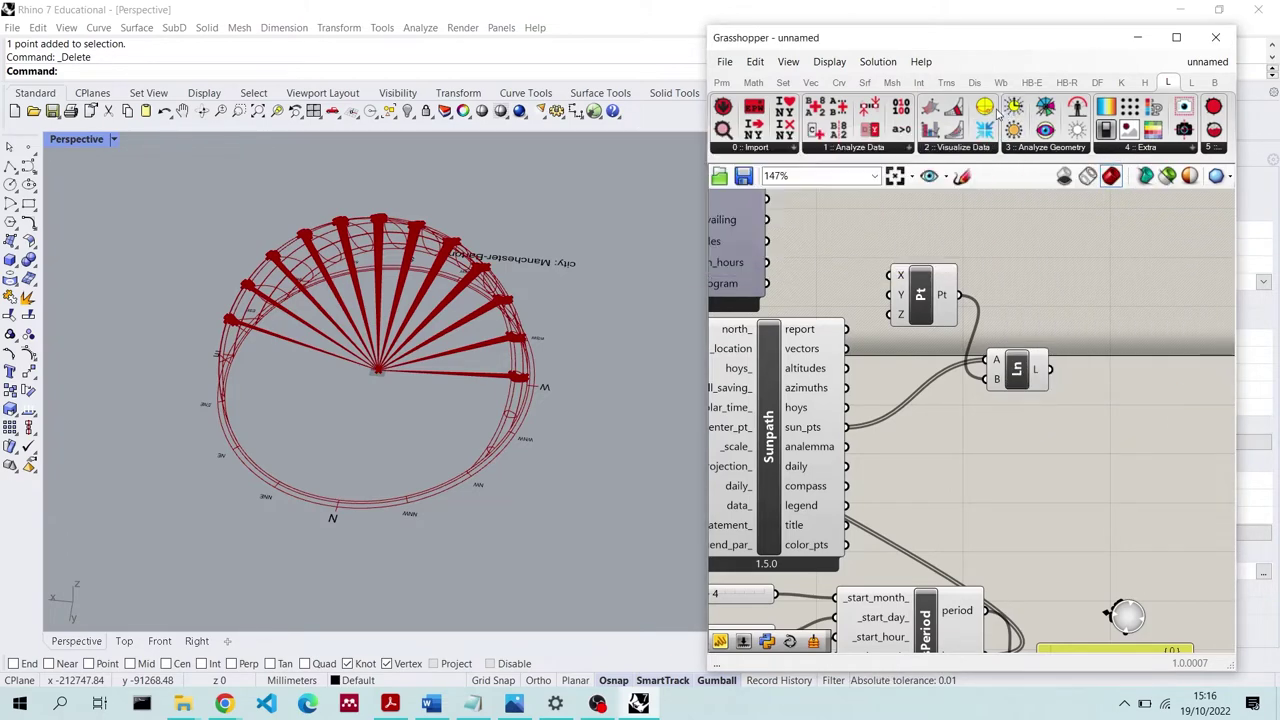
Add an LB Direct Sun Hours component on the canvas beyond the Line component
{"action": "left_click", "coordinate": [1020, 148]}
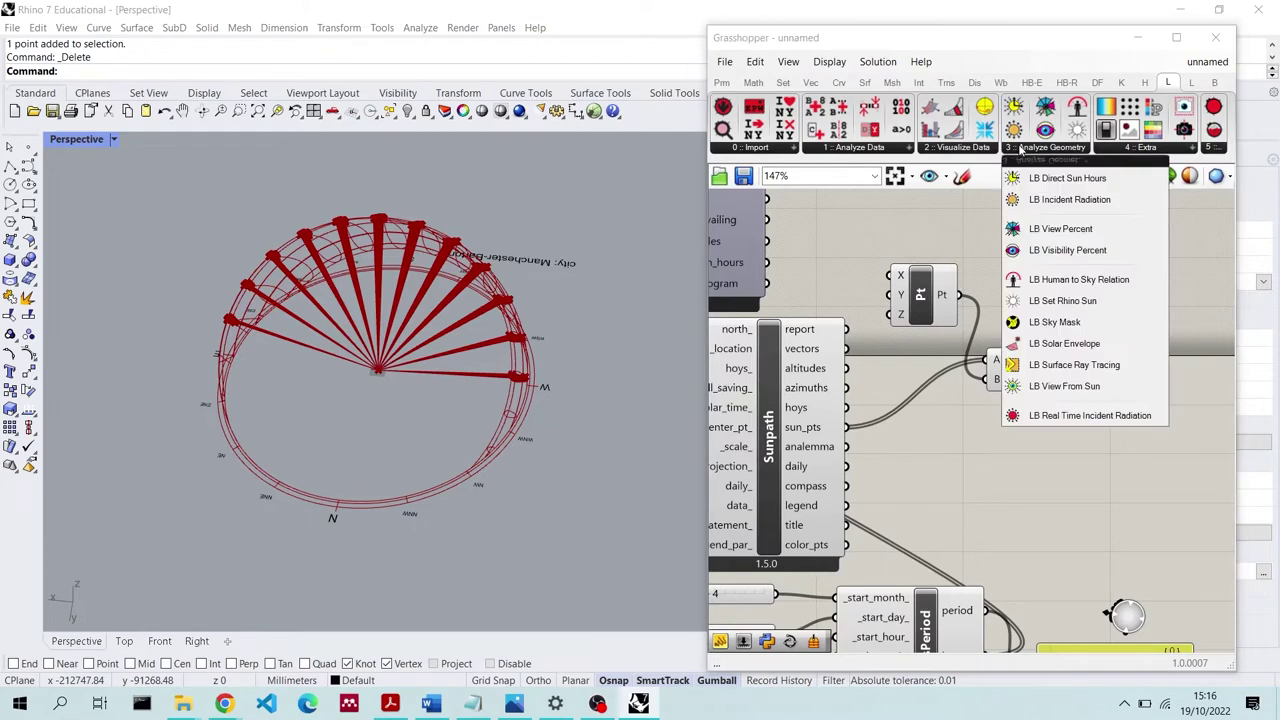
{"action": "left_click", "coordinate": [1067, 178]}
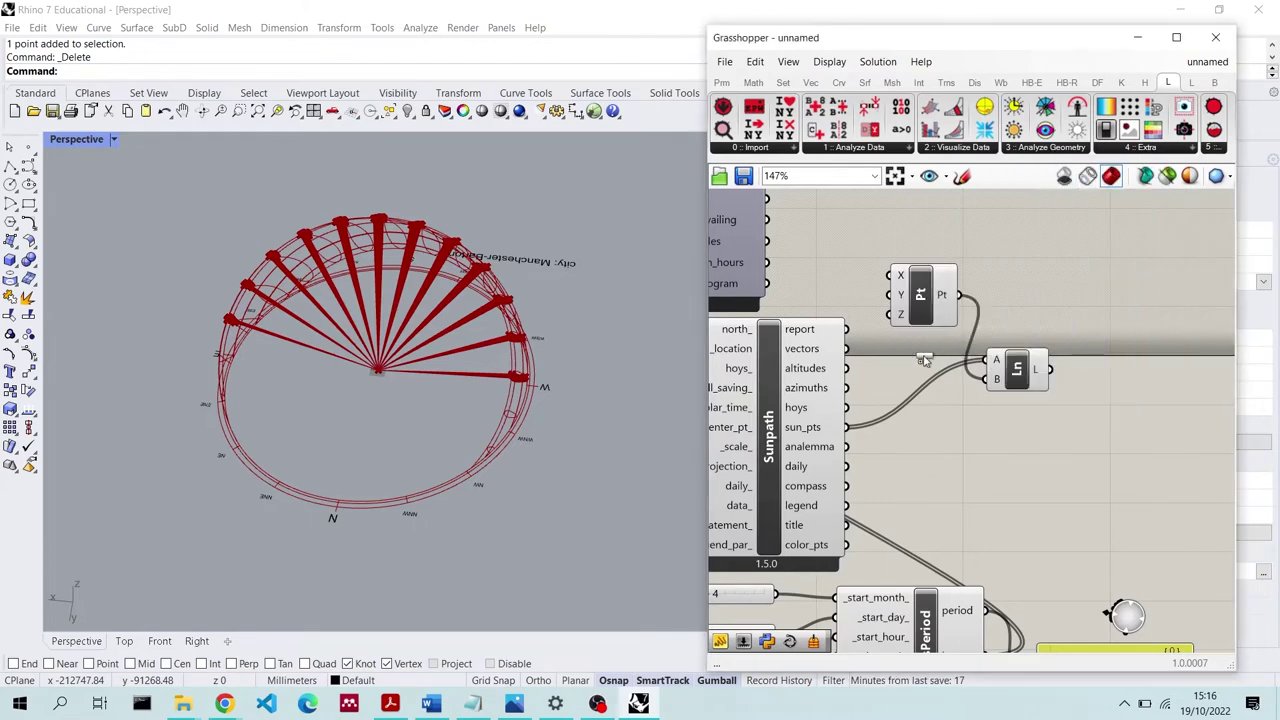
{"action": "scroll", "coordinate": [1076, 338], "scroll_direction": "down", "scroll_amount": 3}
{"action": "scroll", "coordinate": [1076, 338], "scroll_direction": "up", "scroll_amount": 5}
{"action": "left_click_drag", "start_coordinate": [1075, 338], "coordinate": [1128, 347]}
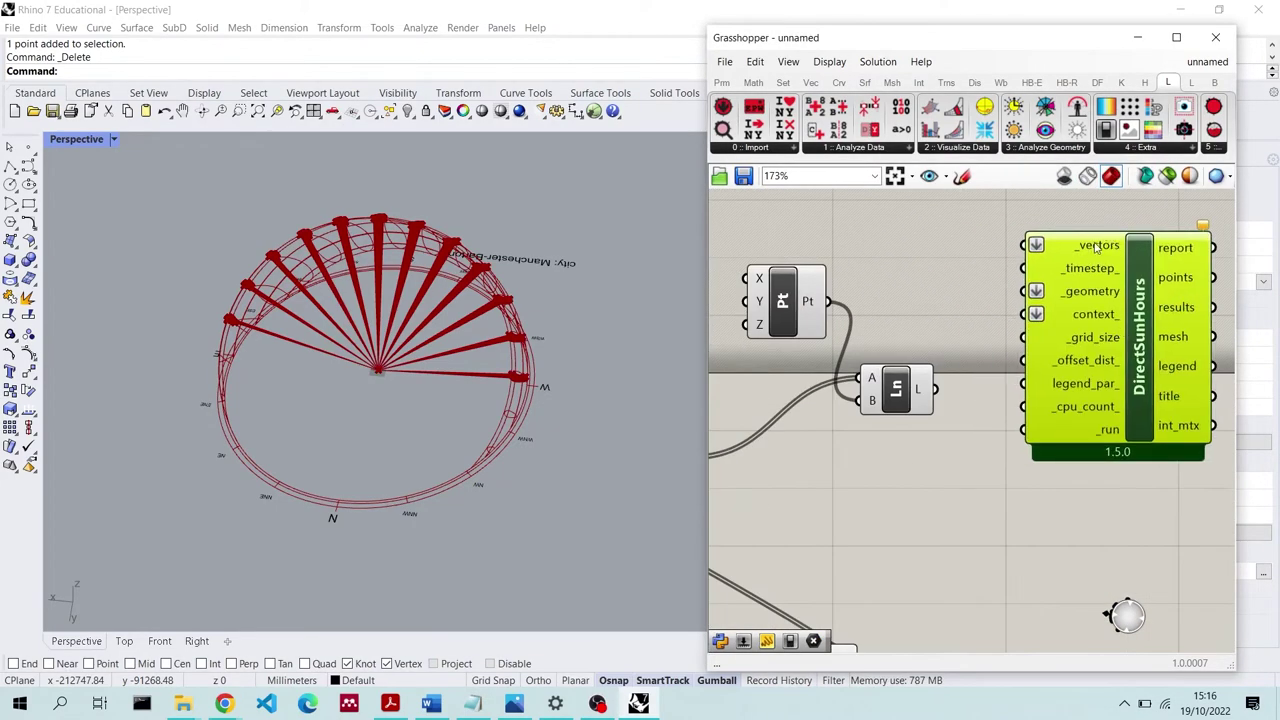
Connect Sunpath's vectors output to DirectSunHours' _vectors input and move Construct Point below the Line component
{"action": "scroll", "coordinate": [925, 385], "scroll_direction": "down", "scroll_amount": 2}
{"action": "left_click_drag", "start_coordinate": [935, 445], "coordinate": [888, 490]}
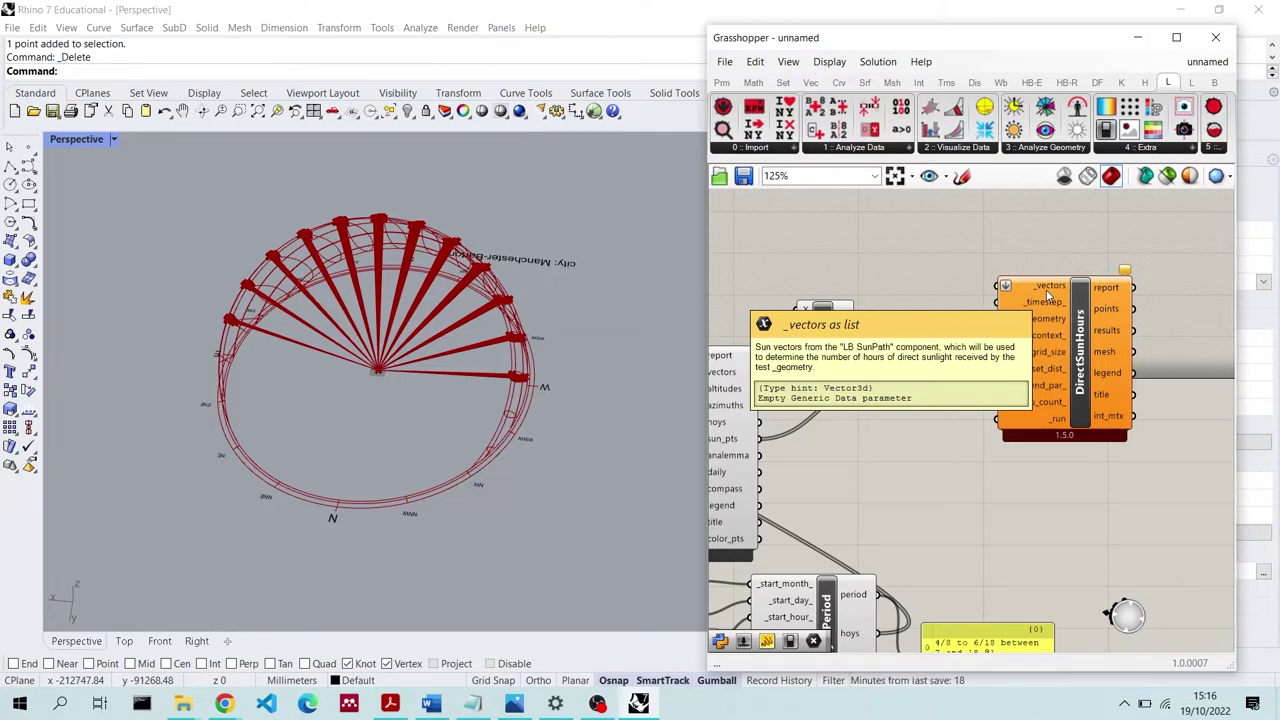
{"action": "scroll", "coordinate": [808, 375], "scroll_direction": "up", "scroll_amount": 2}
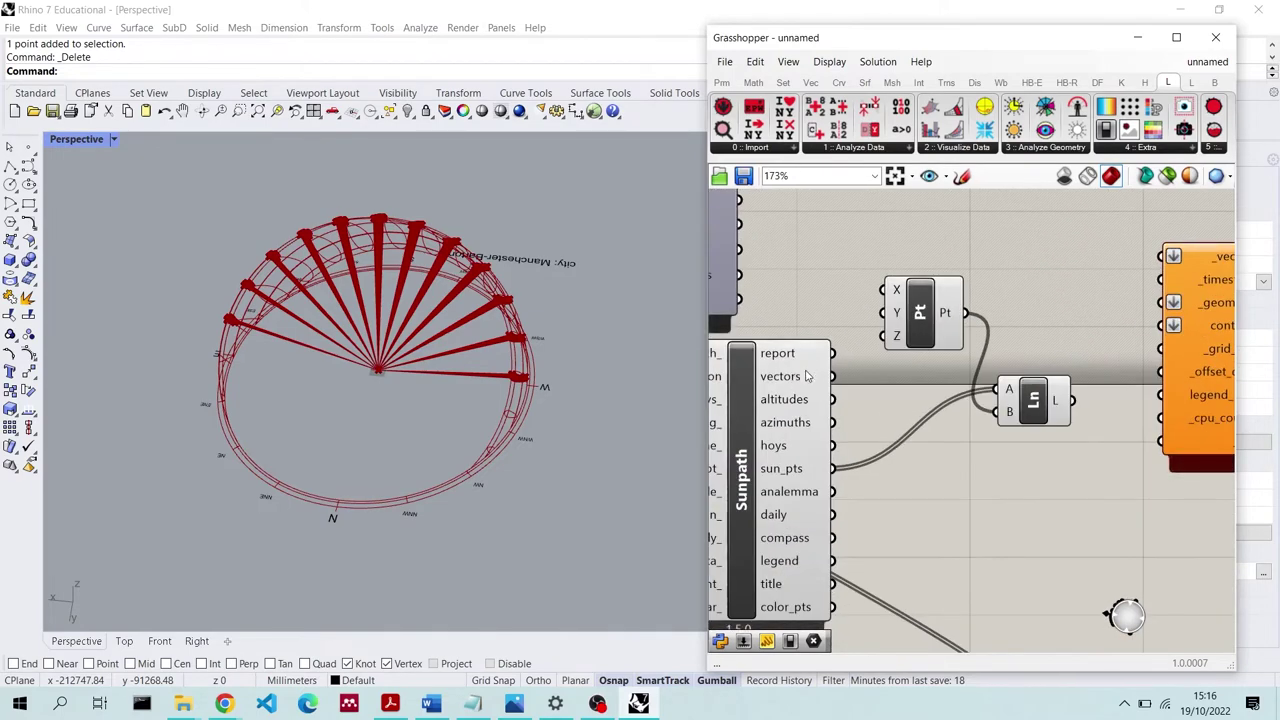
{"action": "mouse_move", "coordinate": [802, 376]}
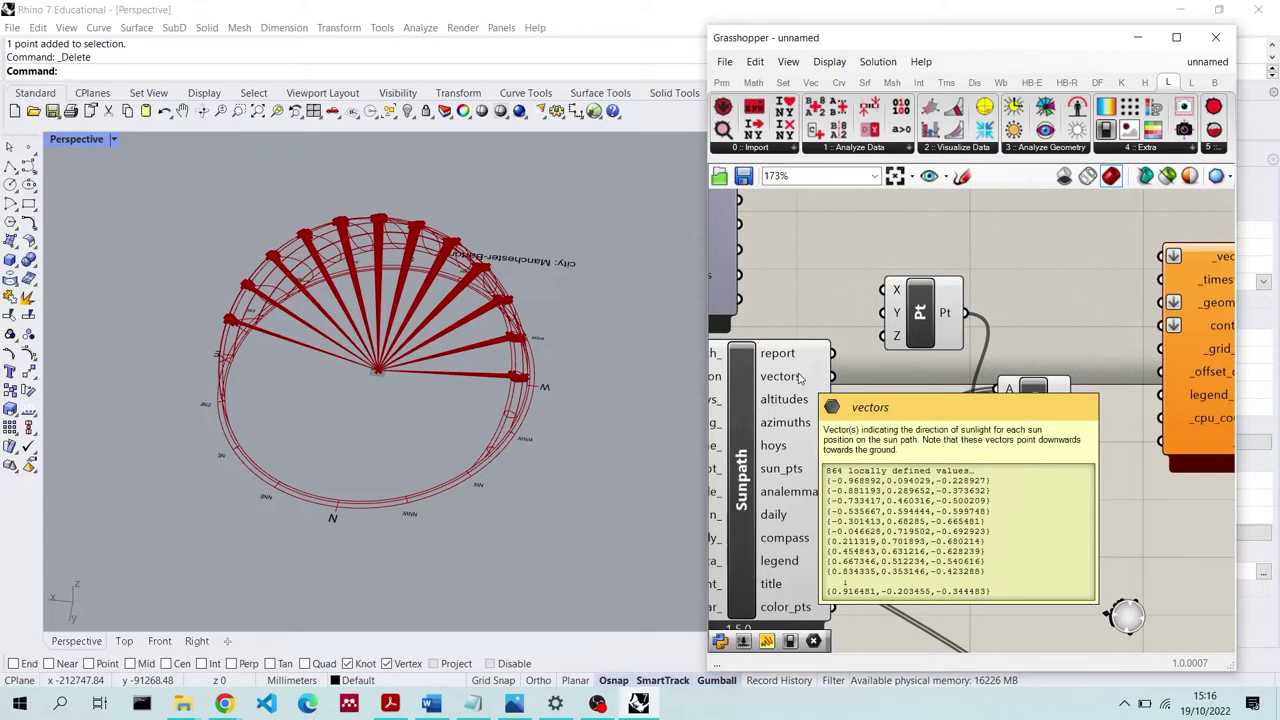
{"action": "left_click_drag", "start_coordinate": [831, 376], "coordinate": [1173, 257]}
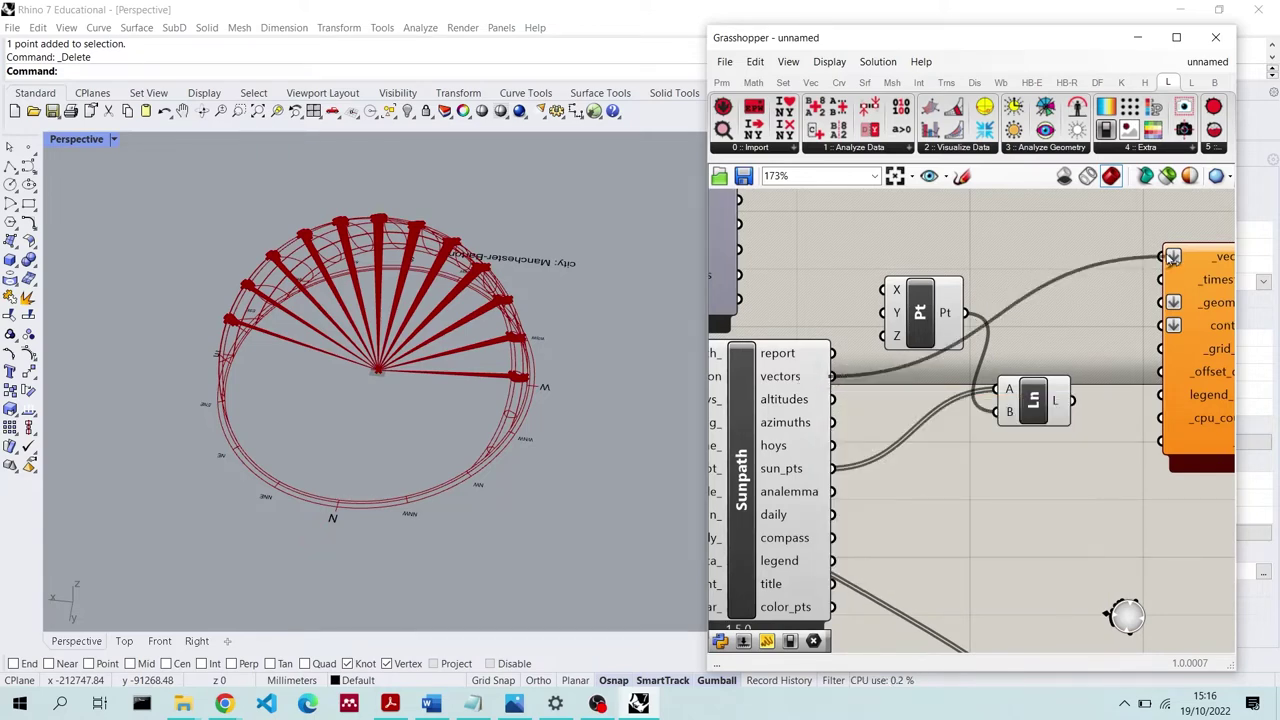
{"action": "left_click_drag", "start_coordinate": [920, 310], "coordinate": [993, 460]}
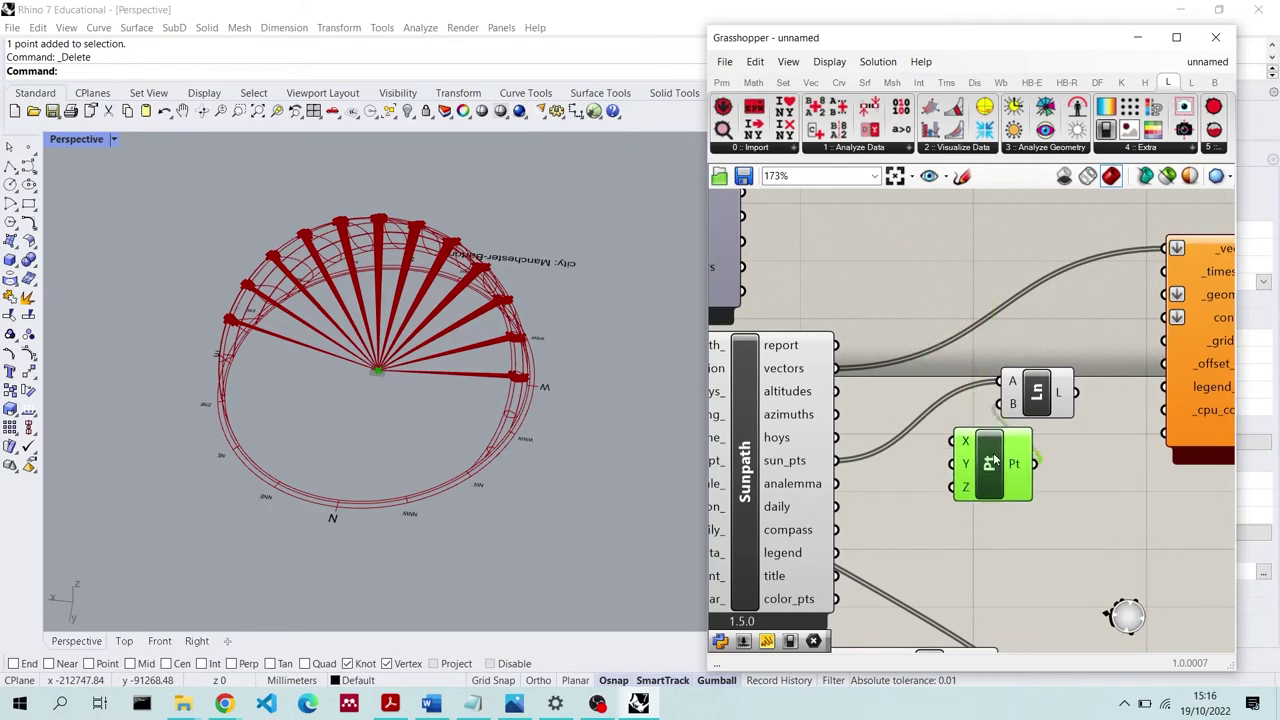
{"action": "left_click", "coordinate": [1049, 577]}
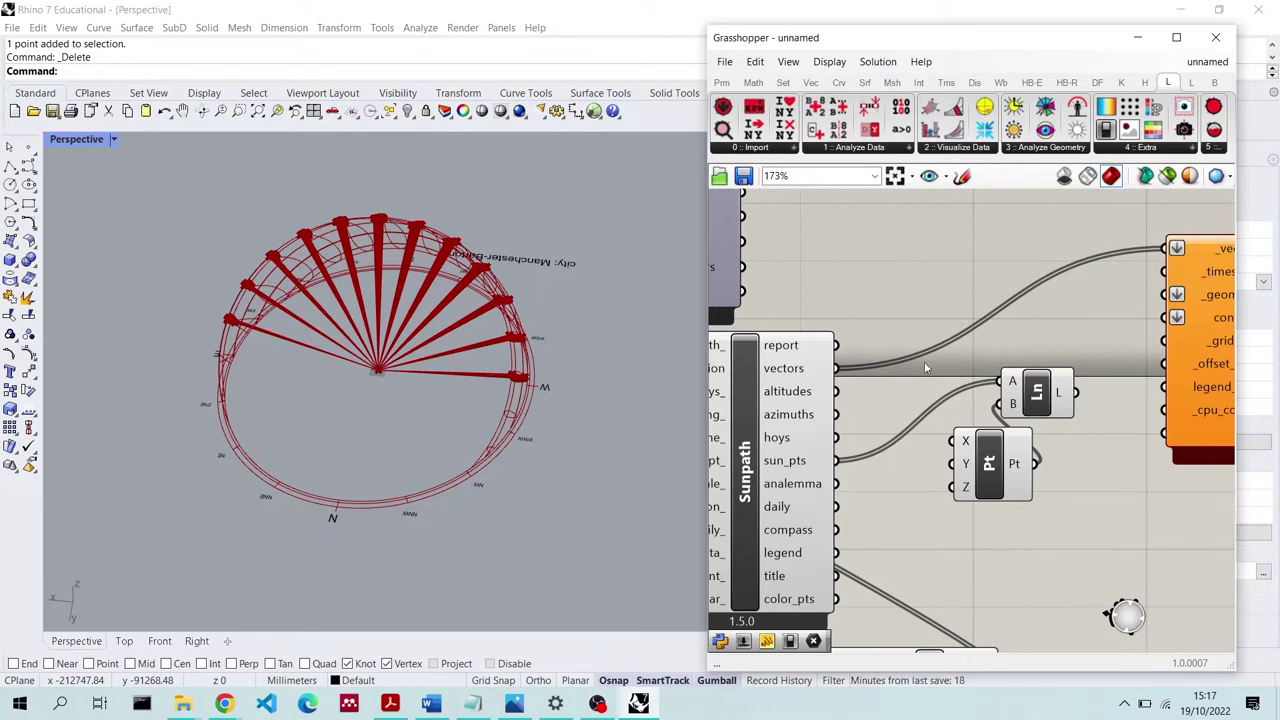
Examine the descriptions of DirectSunHours' _timestep_ and _geometry inputs
{"action": "scroll", "coordinate": [924, 361], "scroll_direction": "down", "scroll_amount": 2}
{"action": "scroll", "coordinate": [1177, 304], "scroll_direction": "up", "scroll_amount": 2}
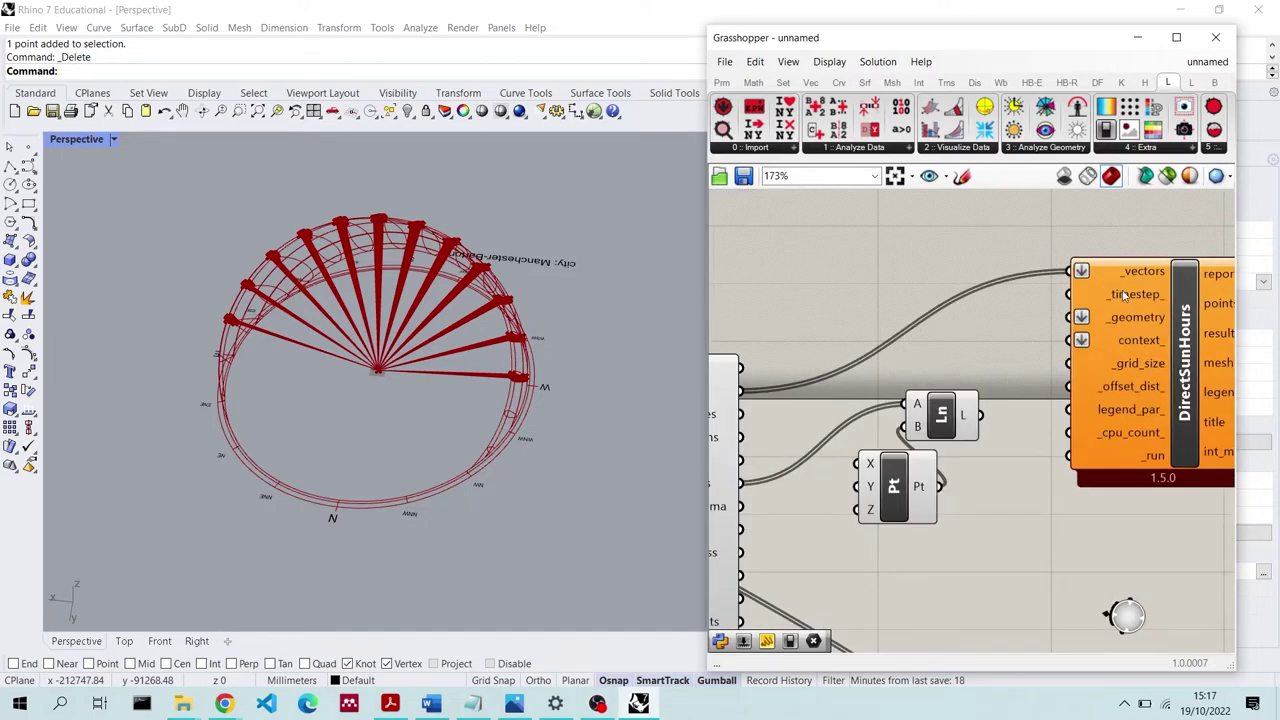
{"action": "mouse_move", "coordinate": [1124, 295]}
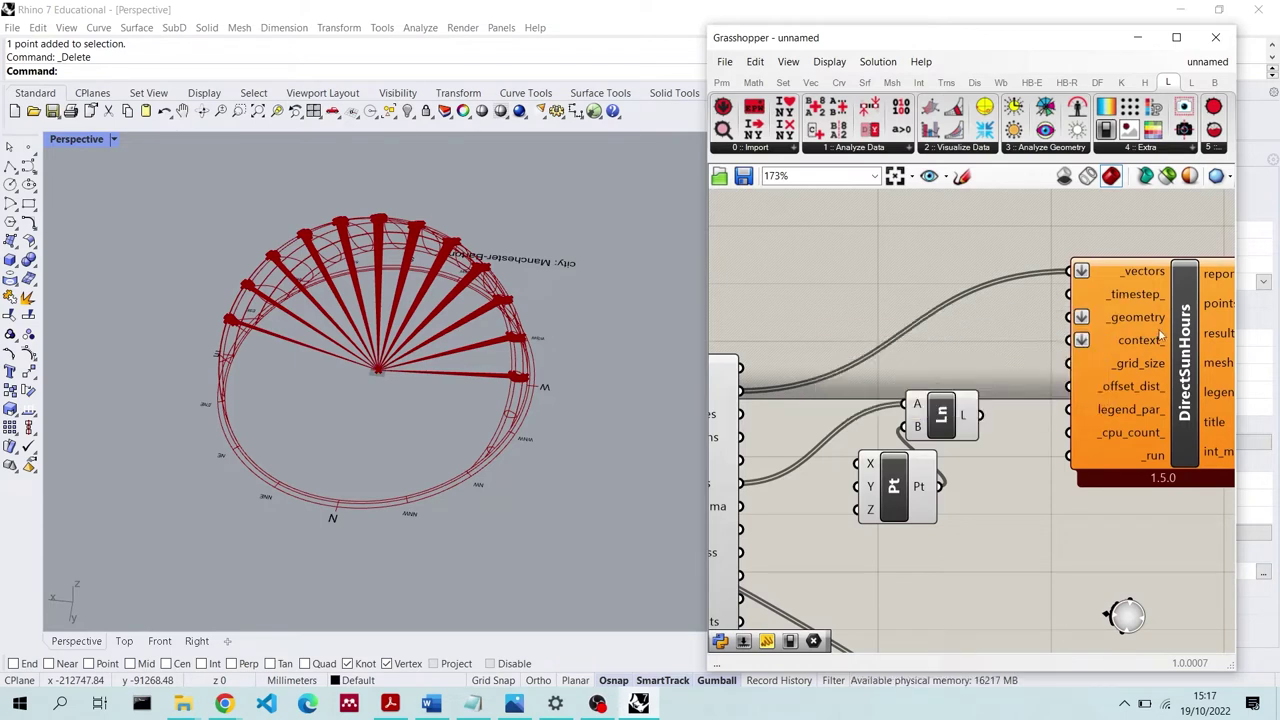
{"action": "mouse_move", "coordinate": [1156, 329]}
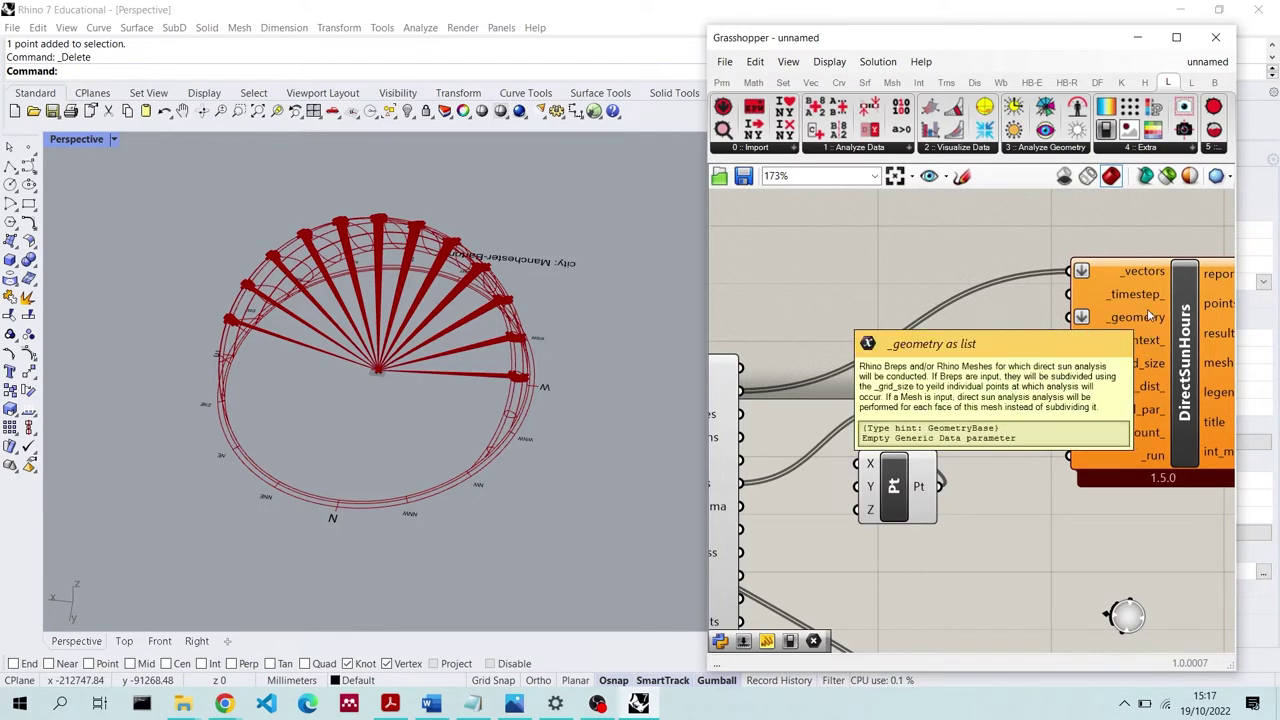
{"action": "scroll", "coordinate": [1148, 316], "scroll_direction": "down", "scroll_amount": 1}
{"action": "left_click", "coordinate": [1150, 364]}
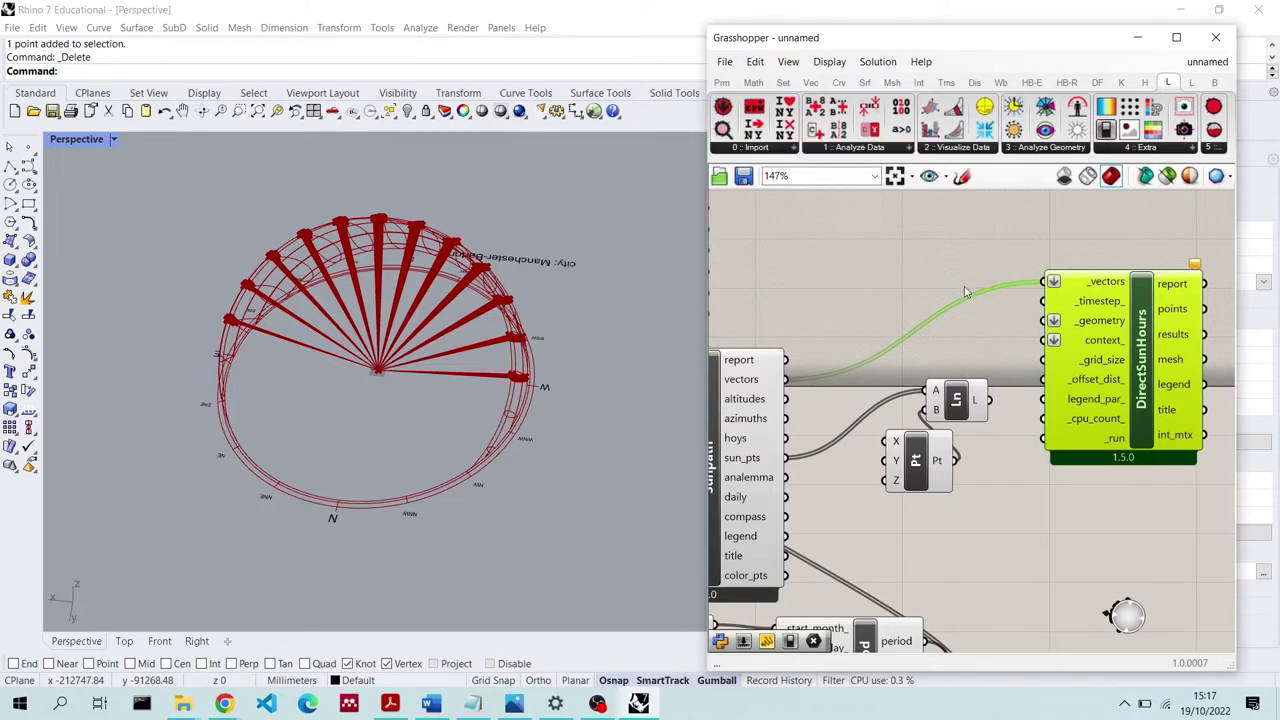
{"action": "left_click", "coordinate": [910, 458]}
{"action": "scroll", "coordinate": [868, 250], "scroll_direction": "down", "scroll_amount": 2}
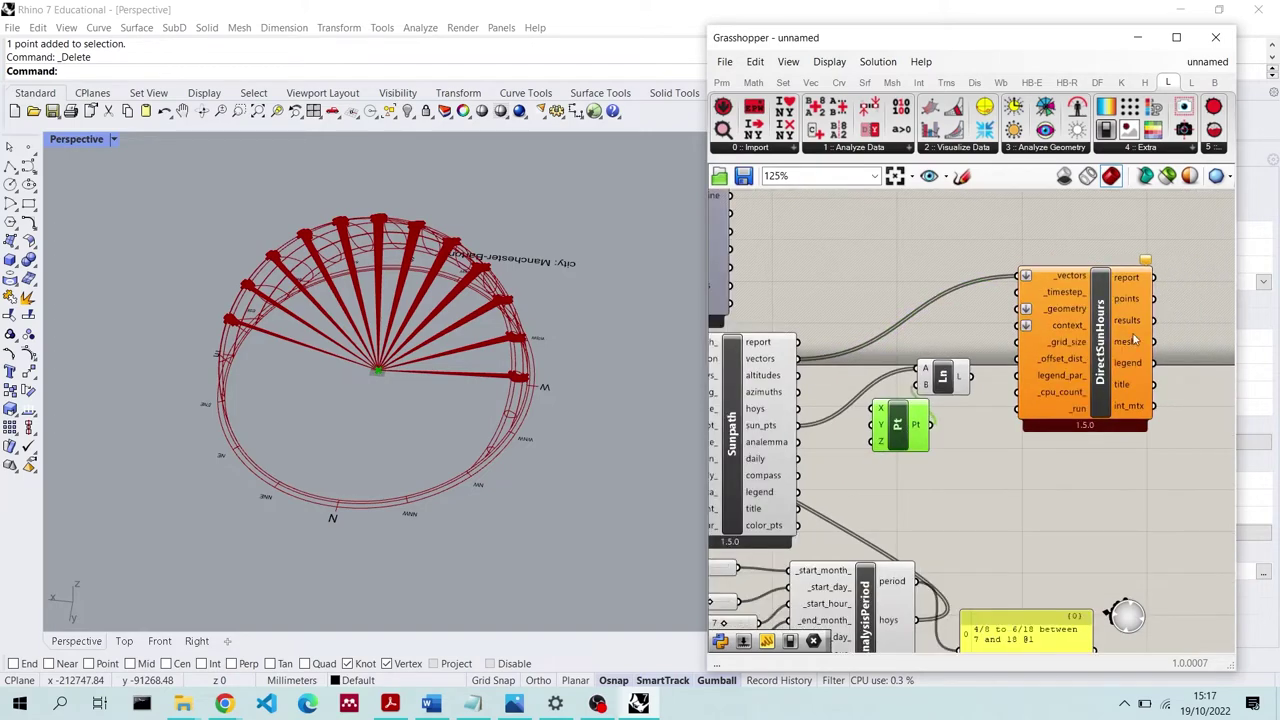
{"action": "left_click", "coordinate": [1105, 340]}
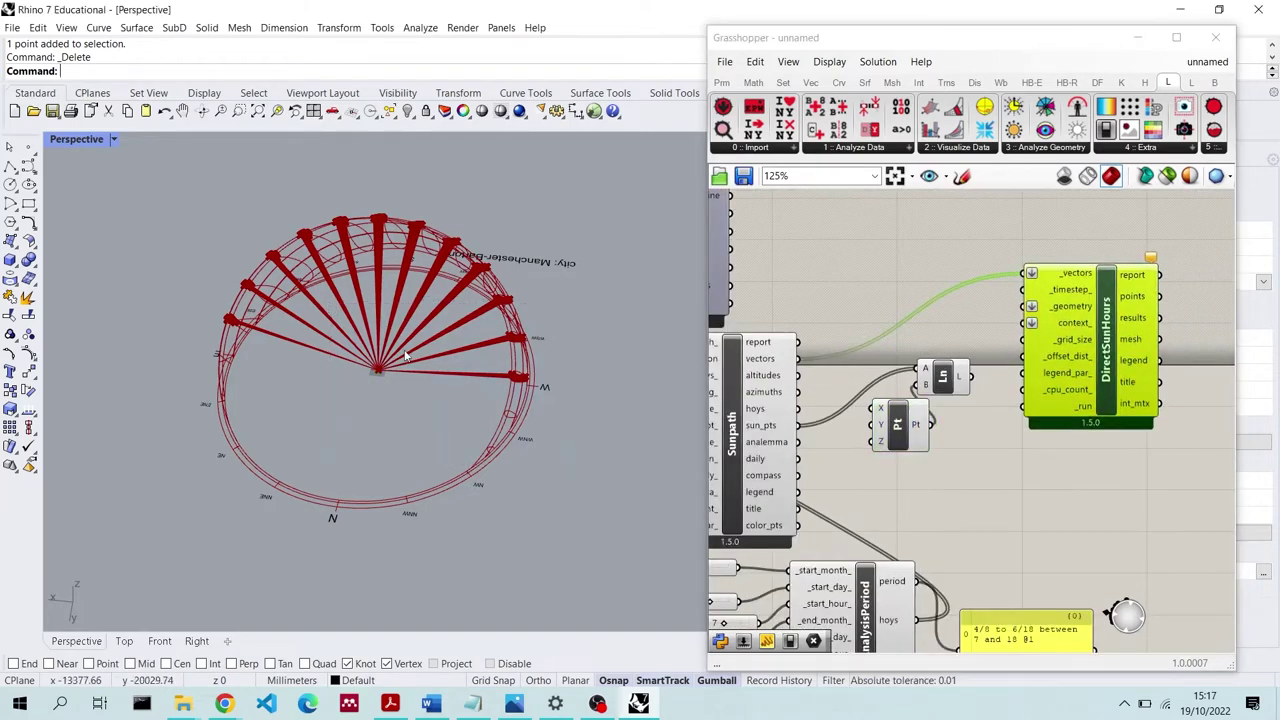
{"action": "scroll", "coordinate": [945, 400], "scroll_direction": "down", "scroll_amount": 1}
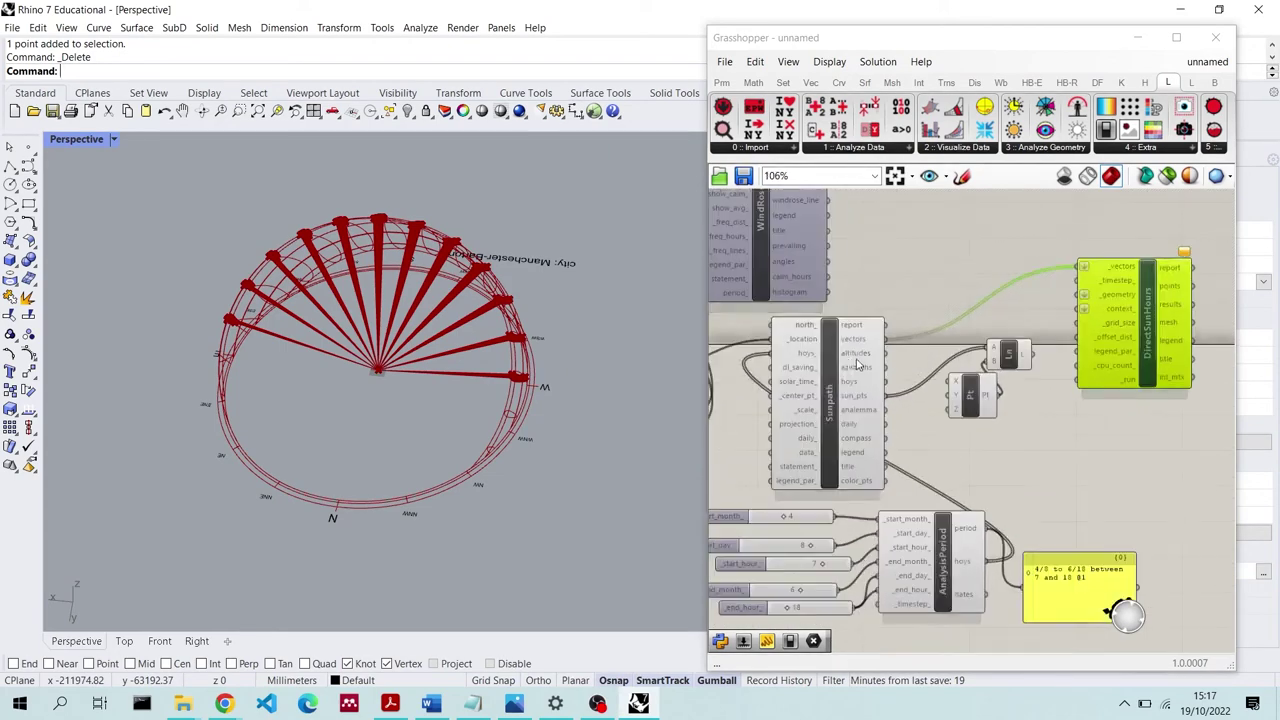
{"action": "left_click", "coordinate": [828, 400]}
{"action": "left_click", "coordinate": [968, 395]}
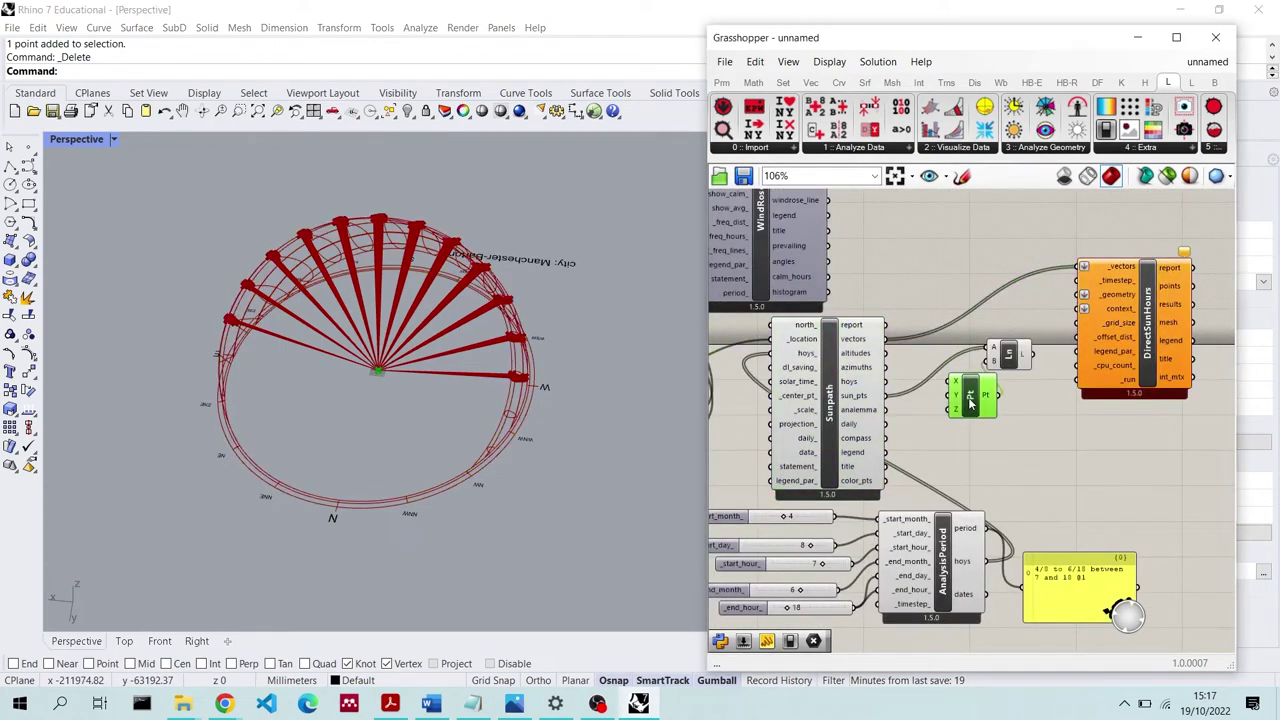
Hide the preview of the Line component's sun rays and shift the component slightly above Construct Point
{"action": "right_click", "coordinate": [968, 397]}
{"action": "key", "text": "Escape"}
{"action": "left_click", "coordinate": [1010, 358]}
{"action": "right_click", "coordinate": [1012, 360]}
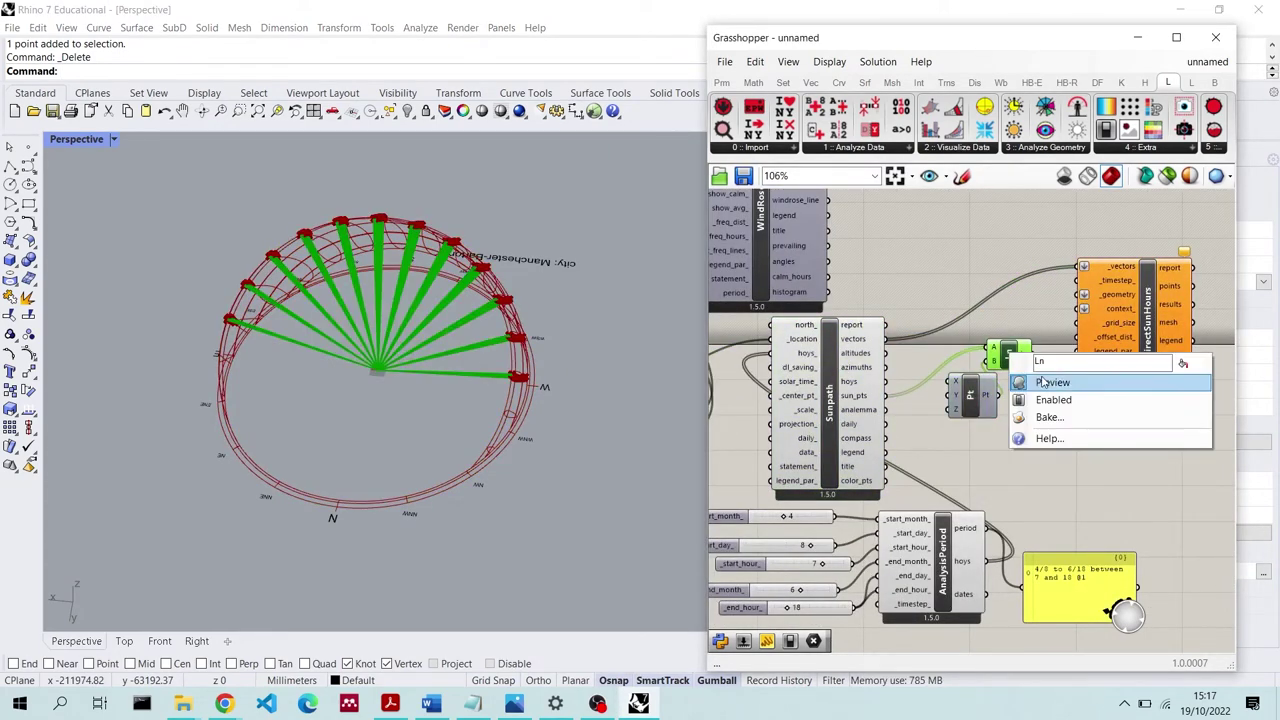
{"action": "key", "text": "Escape"}
{"action": "mouse_move", "coordinate": [1016, 366]}
{"action": "left_mouse_down"}
{"action": "mouse_move", "coordinate": [1005, 352]}
{"action": "mouse_move", "coordinate": [1017, 345]}
{"action": "left_mouse_up"}
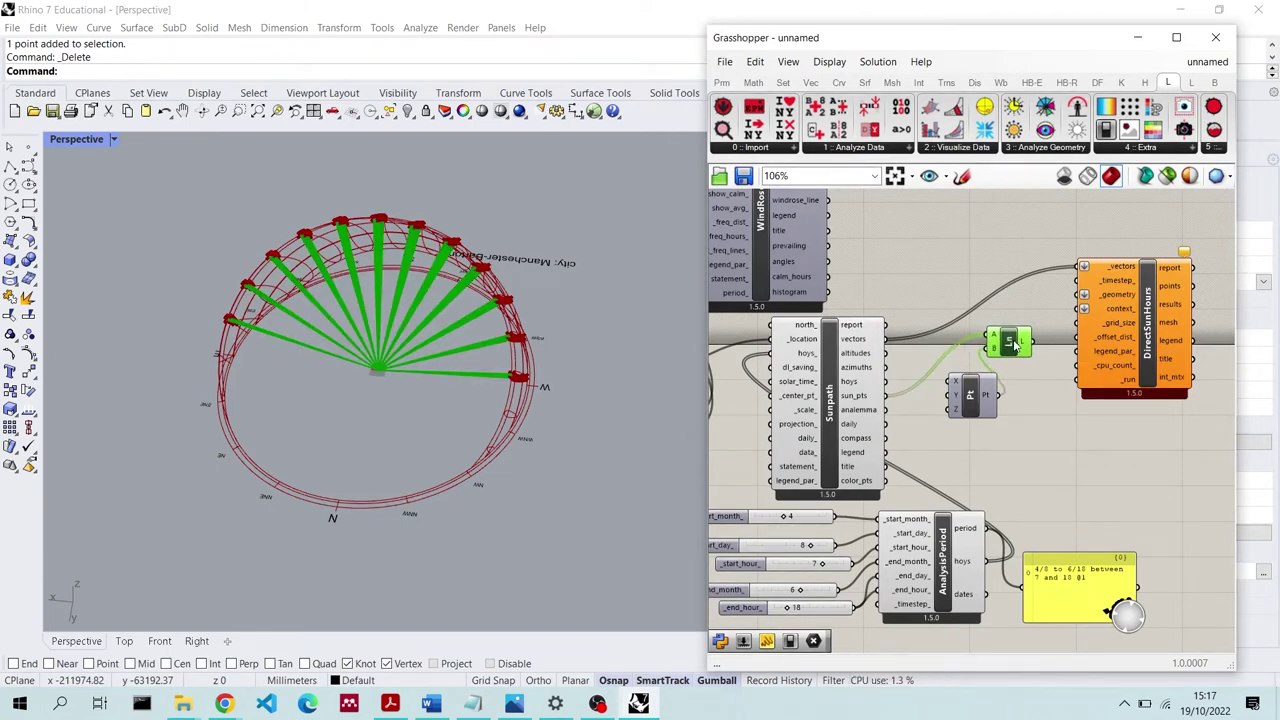
{"action": "right_click", "coordinate": [1012, 343]}
{"action": "left_click", "coordinate": [1046, 370]}
Move the DirectSunHours component farther away from the Sunpath and Line components
{"action": "left_click", "coordinate": [828, 375]}
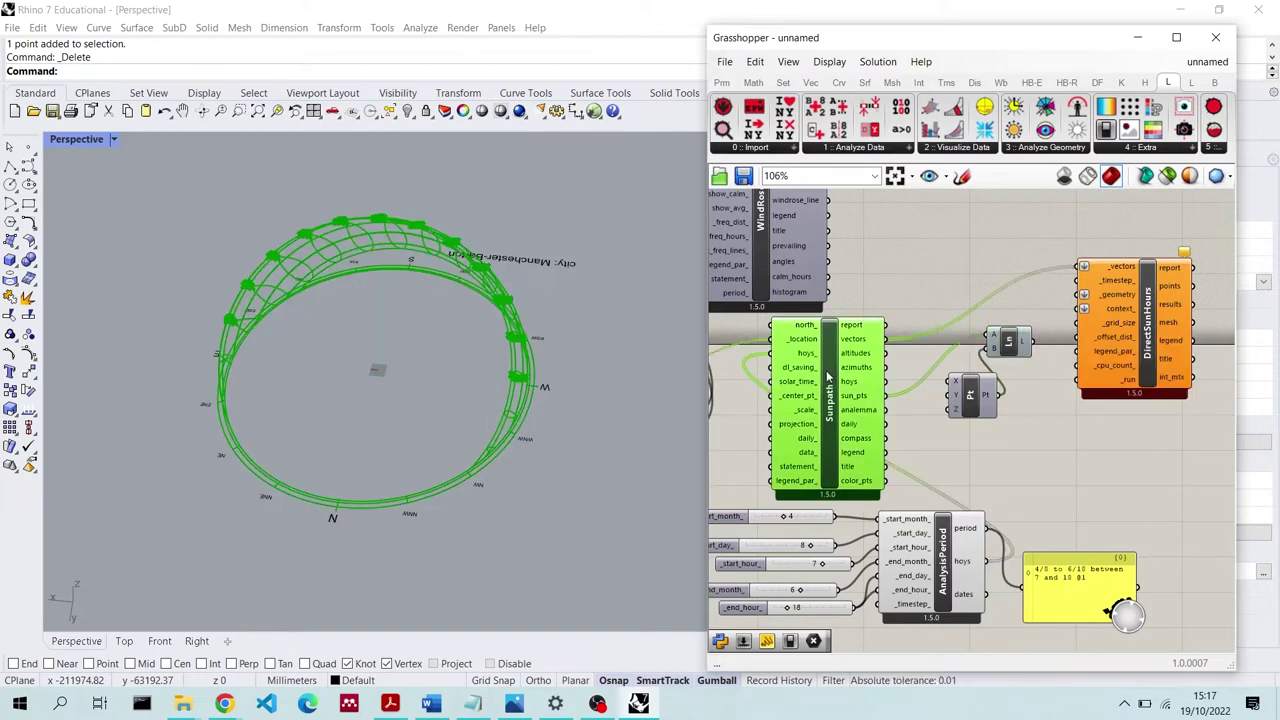
{"action": "right_click_drag", "start_coordinate": [321, 278], "coordinate": [470, 286]}
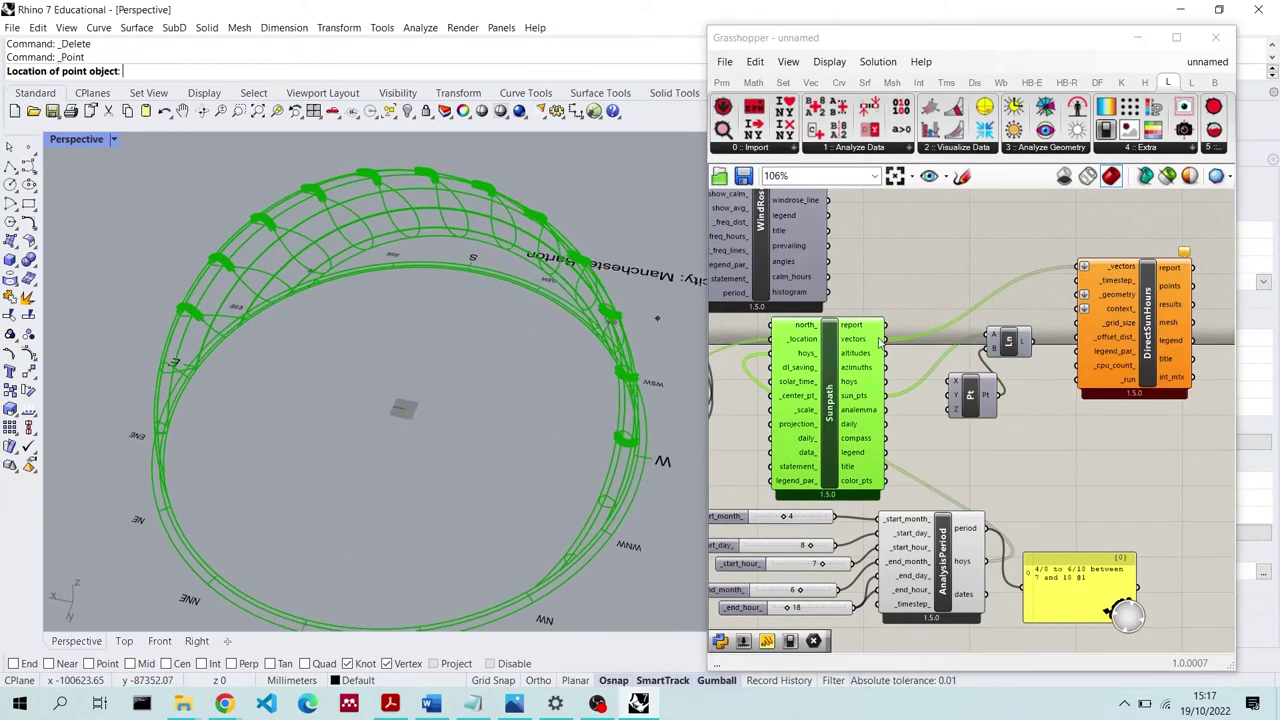
{"action": "scroll", "coordinate": [880, 342], "scroll_direction": "down", "scroll_amount": 3}
{"action": "left_click", "coordinate": [952, 507]}
{"action": "left_click", "coordinate": [960, 338]}
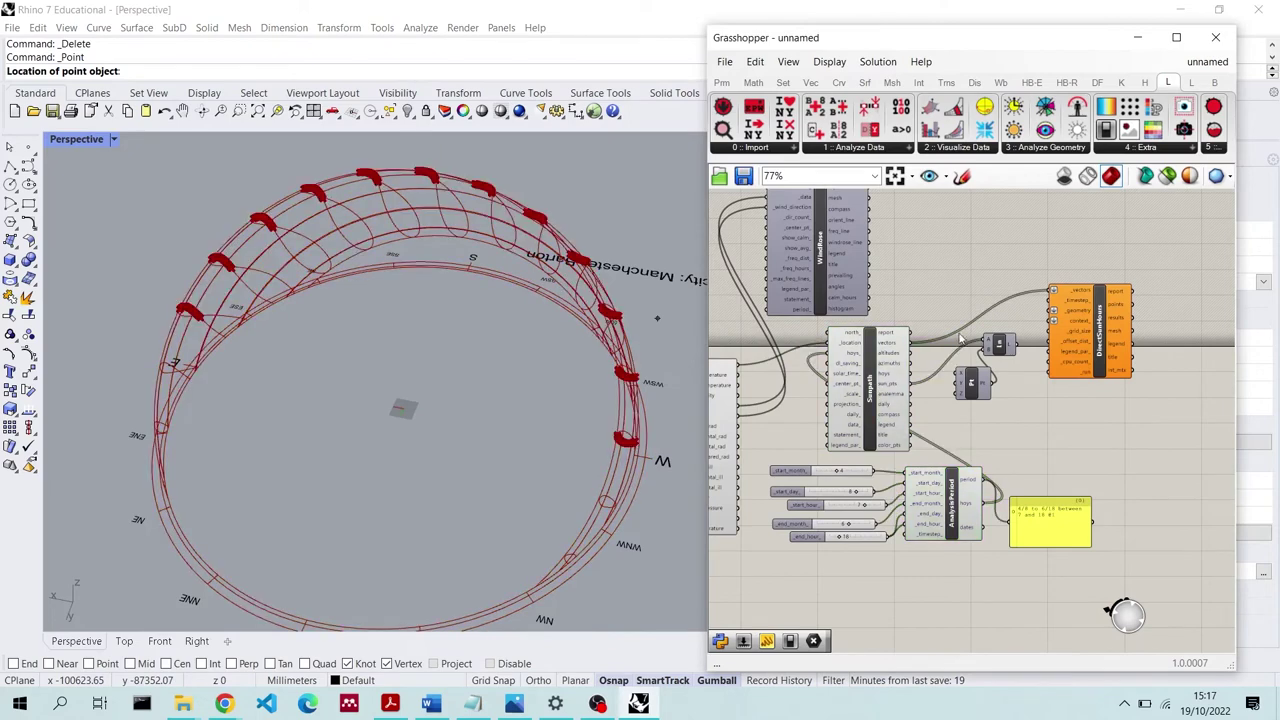
{"action": "left_click_drag", "start_coordinate": [1075, 357], "coordinate": [1164, 308]}
{"action": "scroll", "coordinate": [1100, 300], "scroll_direction": "up", "scroll_amount": 2}
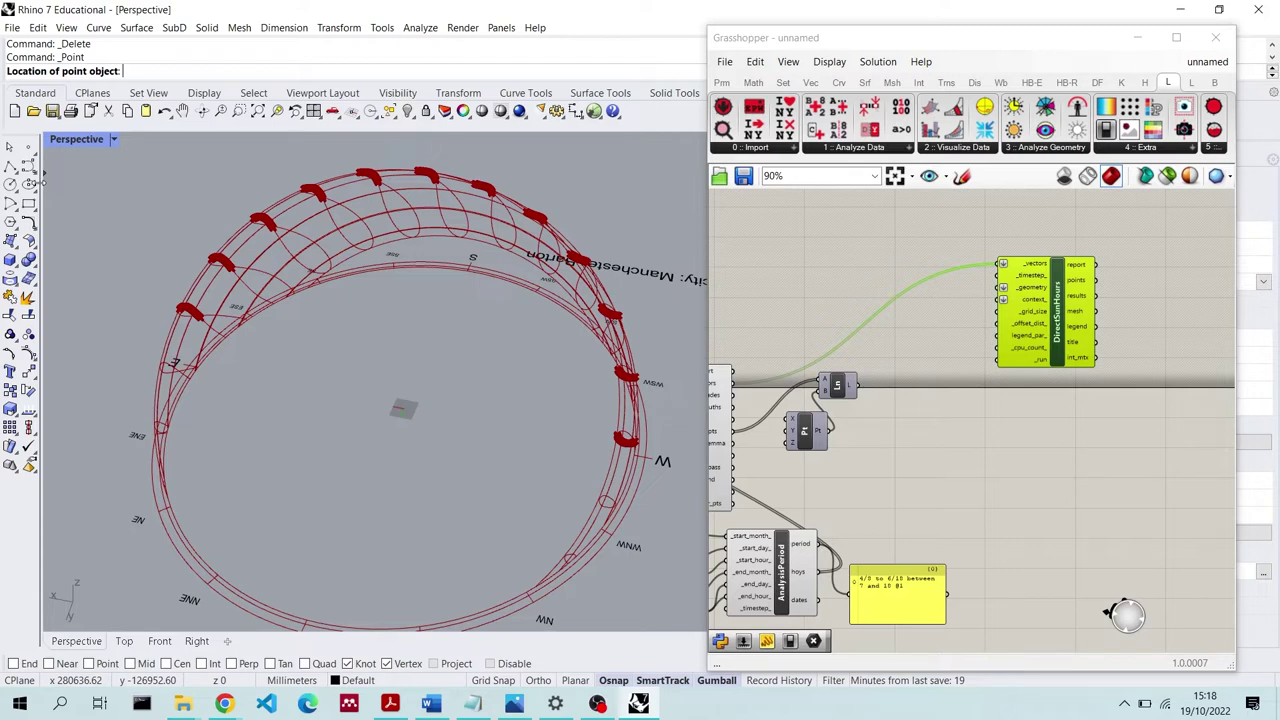
Draw an elongated solid box on the near half of the Perspective grid
{"action": "left_click", "coordinate": [10, 259]}
{"action": "scroll", "coordinate": [405, 410], "scroll_direction": "up", "scroll_amount": 5}
{"action": "left_click", "coordinate": [372, 414]}
{"action": "left_click", "coordinate": [476, 491]}
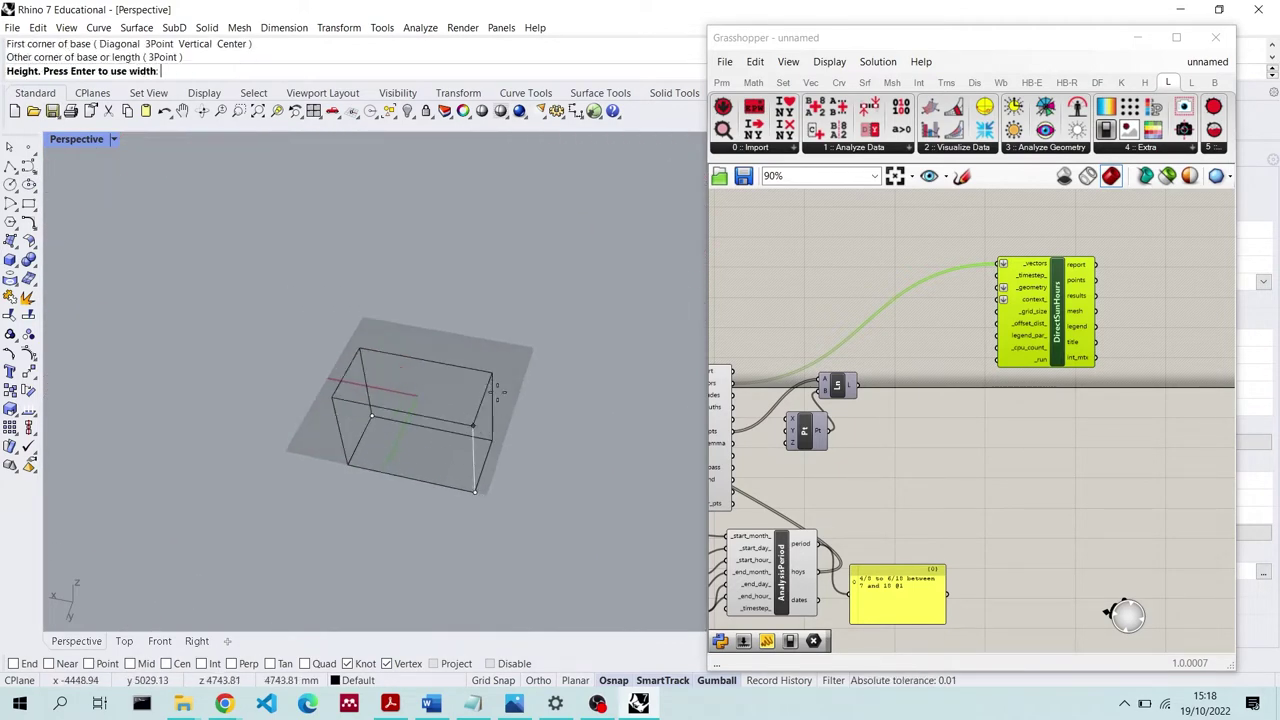
{"action": "left_click", "coordinate": [496, 393]}
Draw two smaller boxes, one beside the grid's far corner and one behind the grid
{"action": "key", "text": "Return"}
{"action": "left_click", "coordinate": [495, 384]}
{"action": "left_click", "coordinate": [586, 362]}
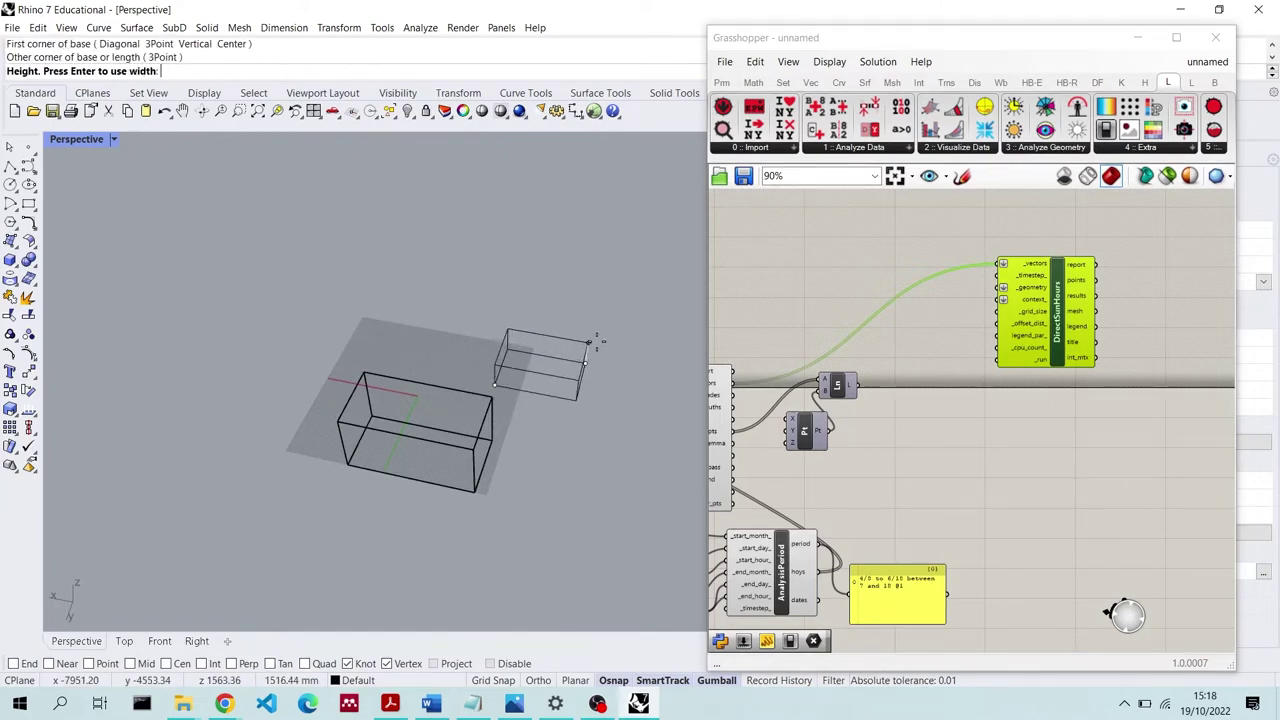
{"action": "left_click", "coordinate": [590, 342]}
{"action": "key", "text": "Return"}
{"action": "left_click", "coordinate": [334, 272]}
{"action": "left_click", "coordinate": [372, 316]}
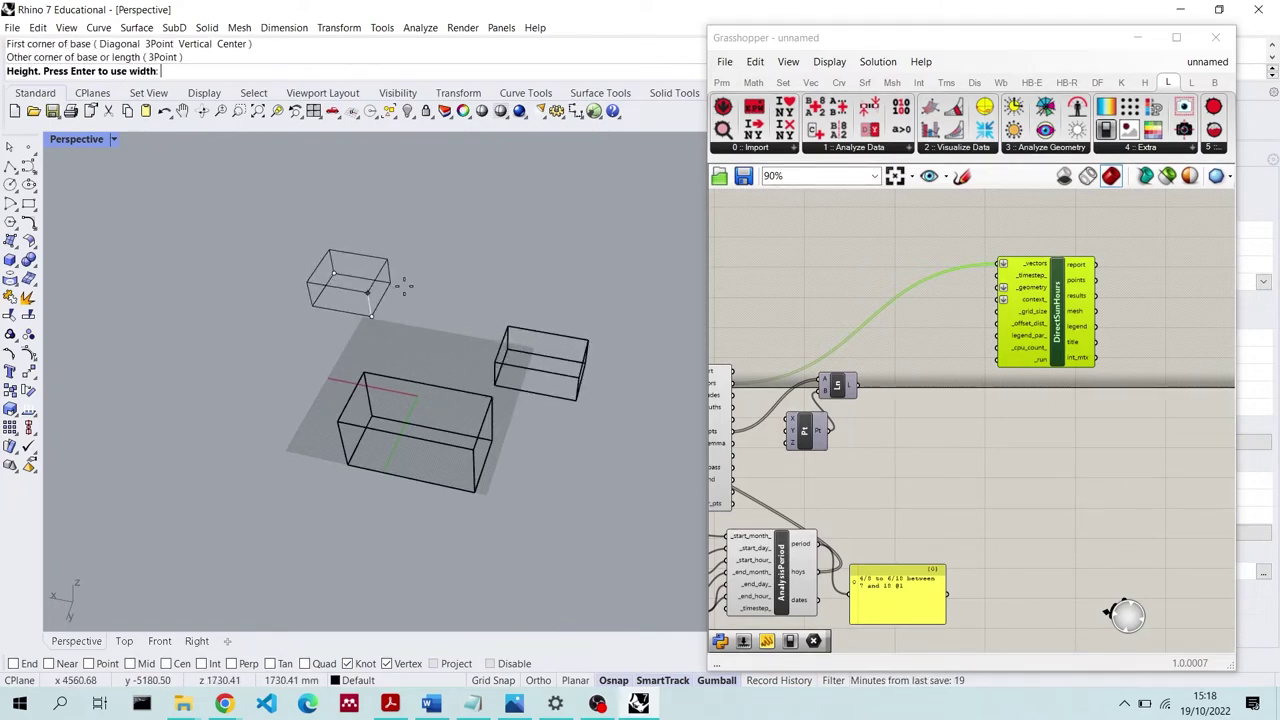
{"action": "left_click", "coordinate": [404, 287]}
Undo the two smaller boxes, keeping only the elongated one
{"action": "left_click", "coordinate": [390, 285]}
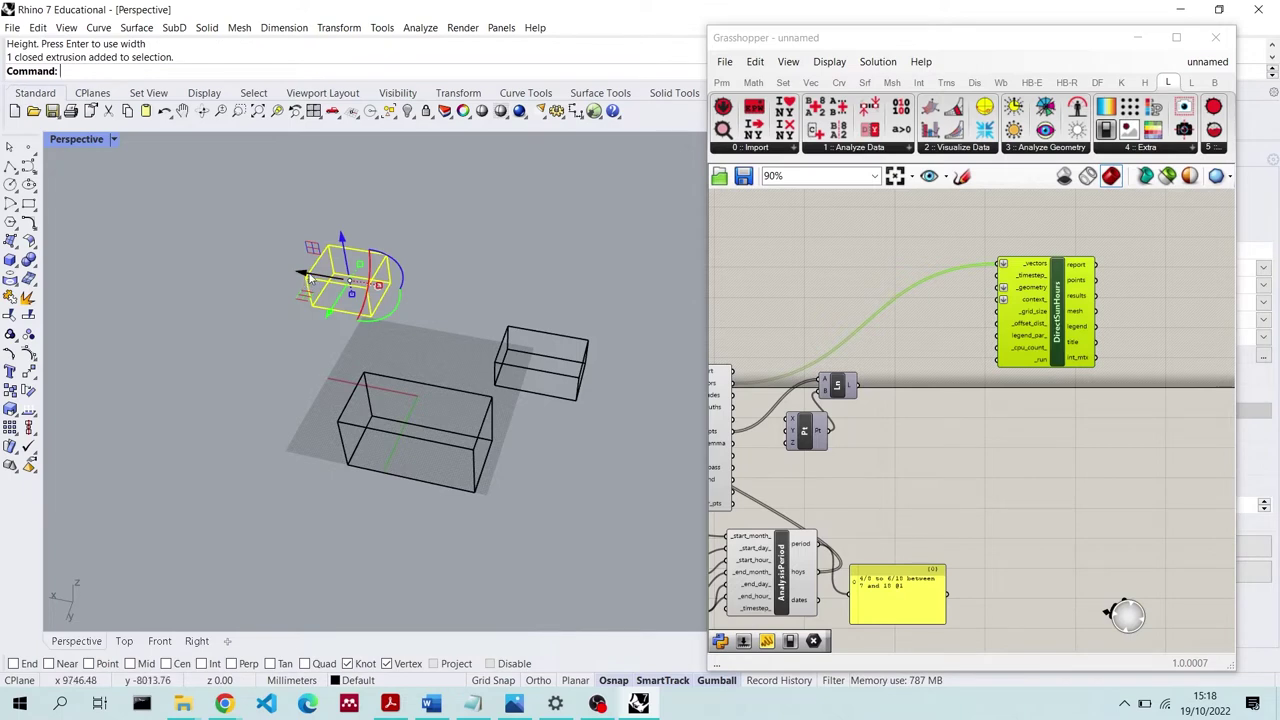
{"action": "left_click_drag", "start_coordinate": [312, 279], "coordinate": [412, 297], "text": "ctrl"}
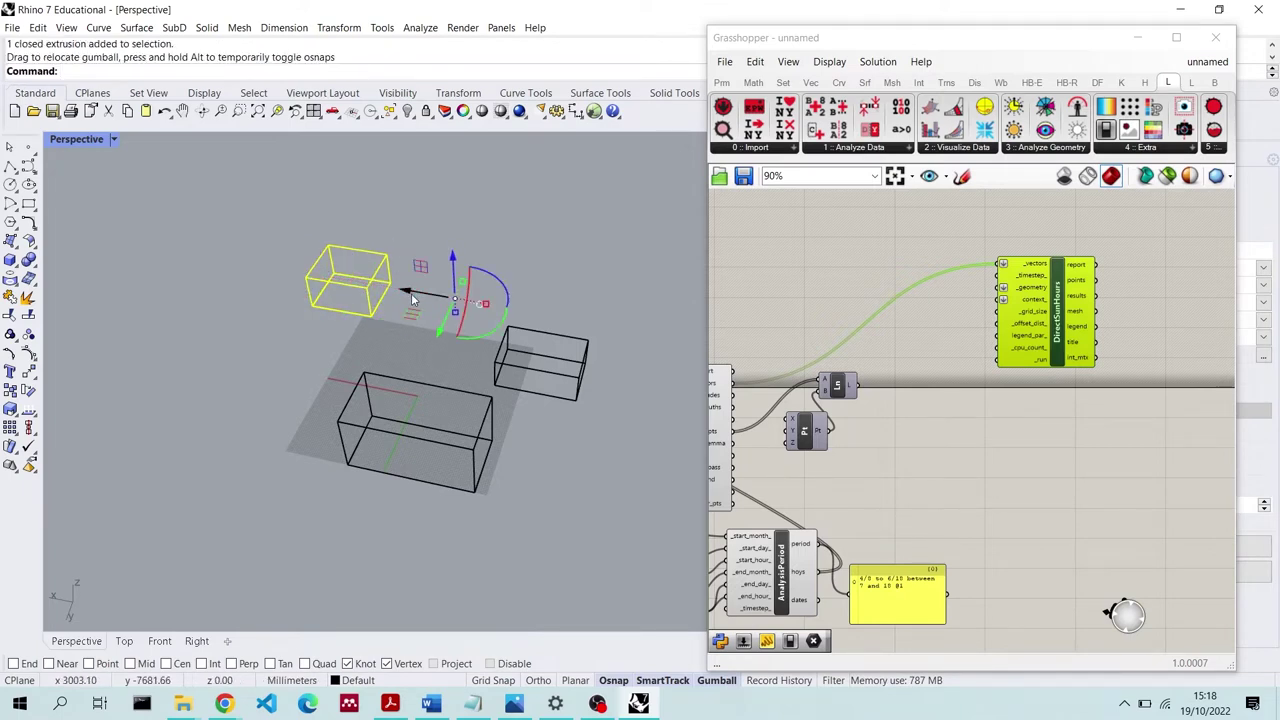
{"action": "key", "text": "ctrl+z"}
{"action": "key", "text": "ctrl+z"}
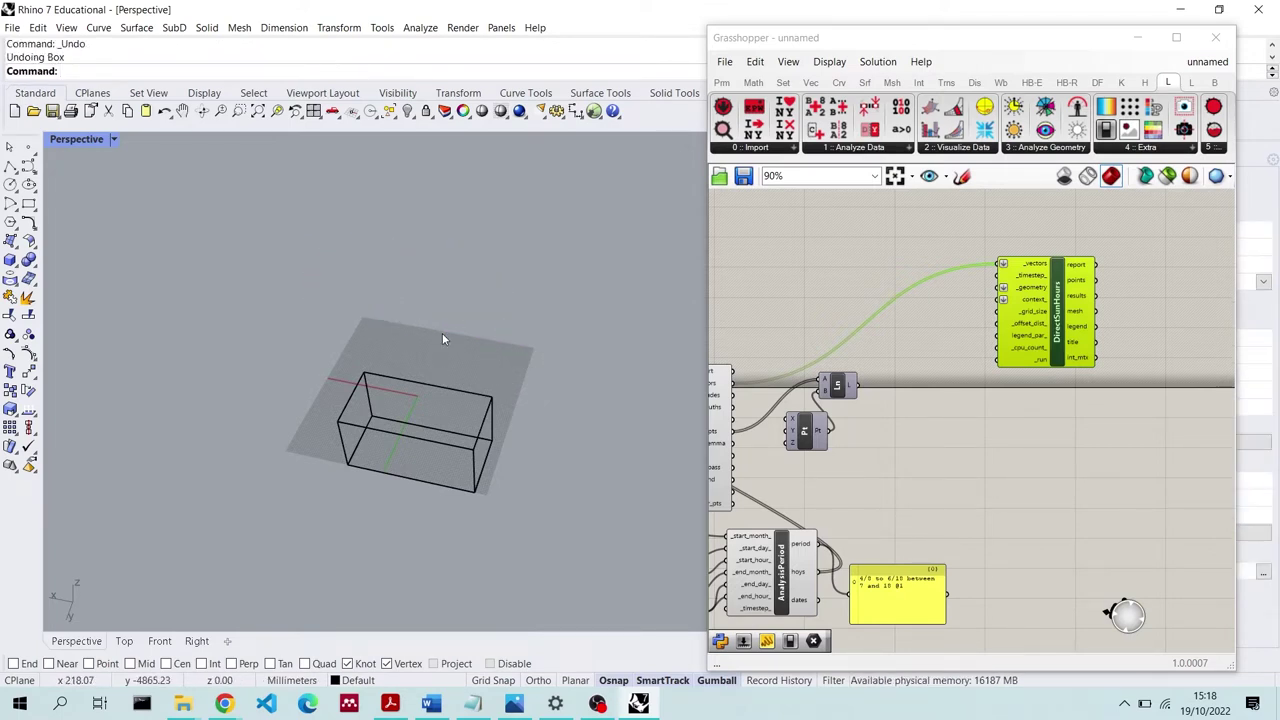
Draw a small box about 1390 mm high just behind the grid's far edge
{"action": "left_click", "coordinate": [10, 259]}
{"action": "left_click", "coordinate": [350, 311]}
{"action": "left_click", "coordinate": [386, 300]}
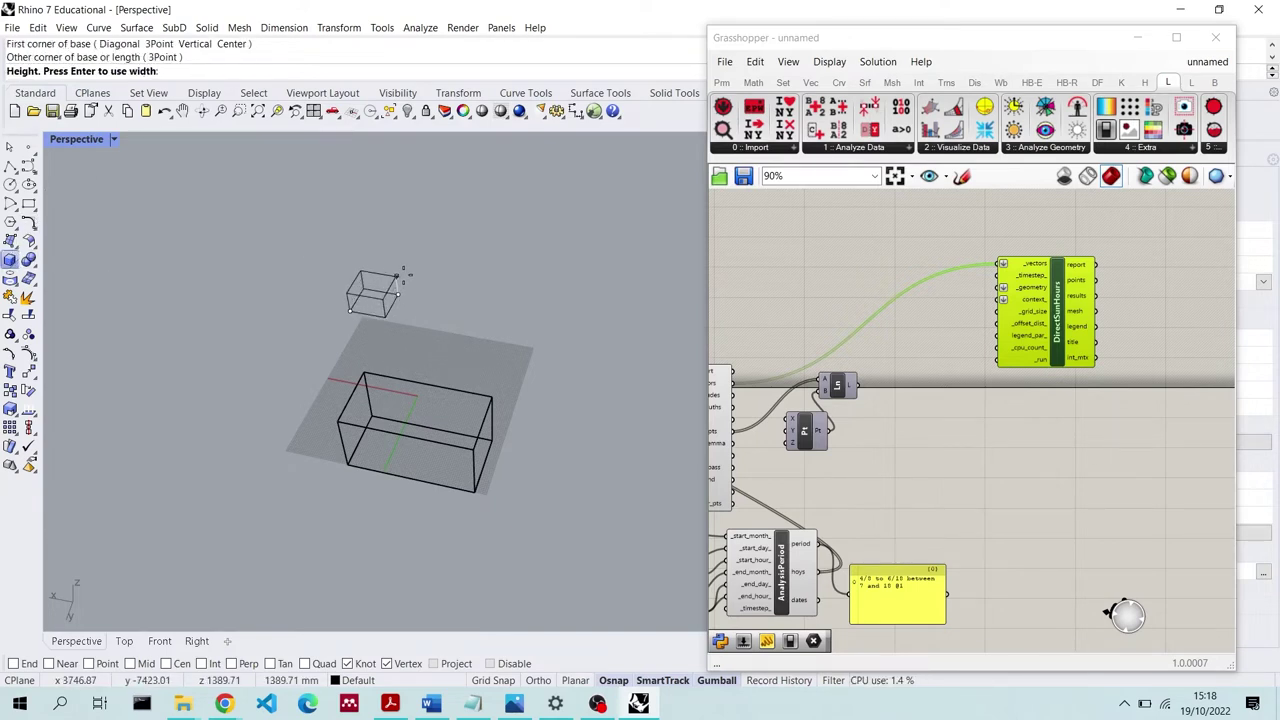
{"action": "left_click", "coordinate": [392, 275]}
Duplicate the small box along the red axis direction to form a row of four boxes behind the grid
{"action": "key", "text": "ctrl+c"}
{"action": "key", "text": "ctrl+v"}
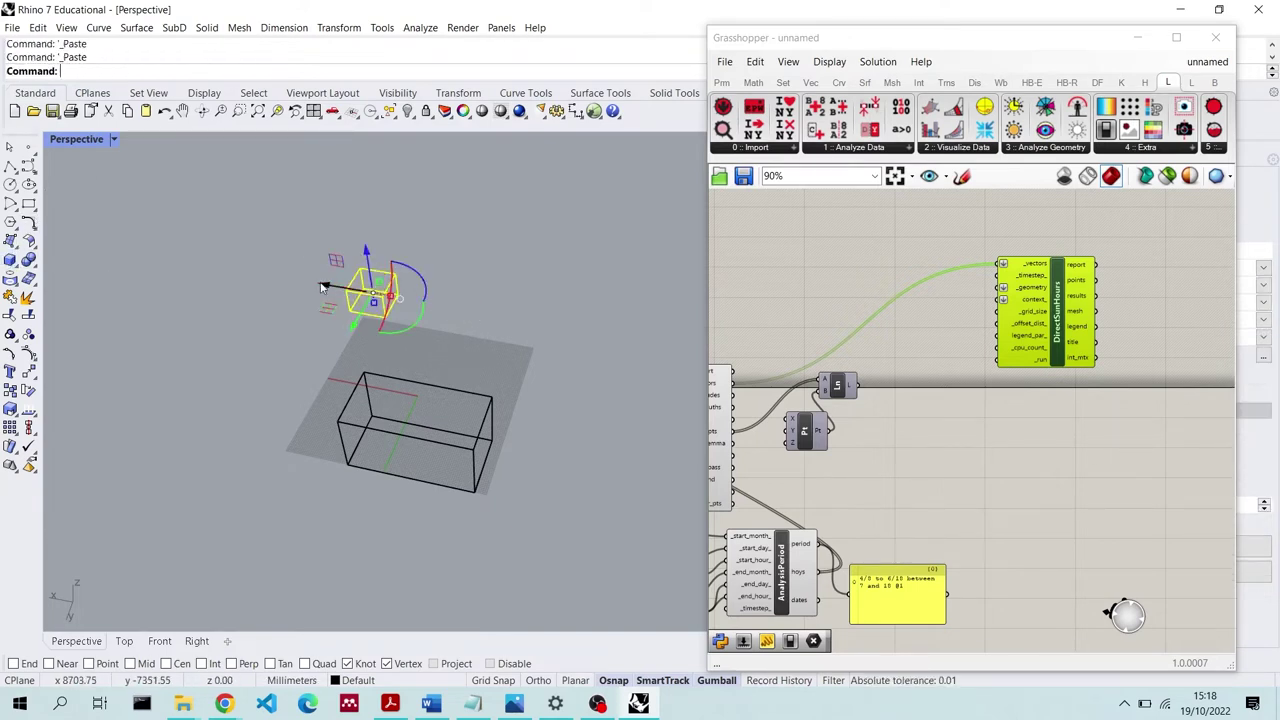
{"action": "left_click_drag", "start_coordinate": [325, 286], "coordinate": [427, 305]}
{"action": "left_click", "coordinate": [368, 297]}
{"action": "key", "text": "alt"}
{"action": "left_click", "coordinate": [370, 313]}
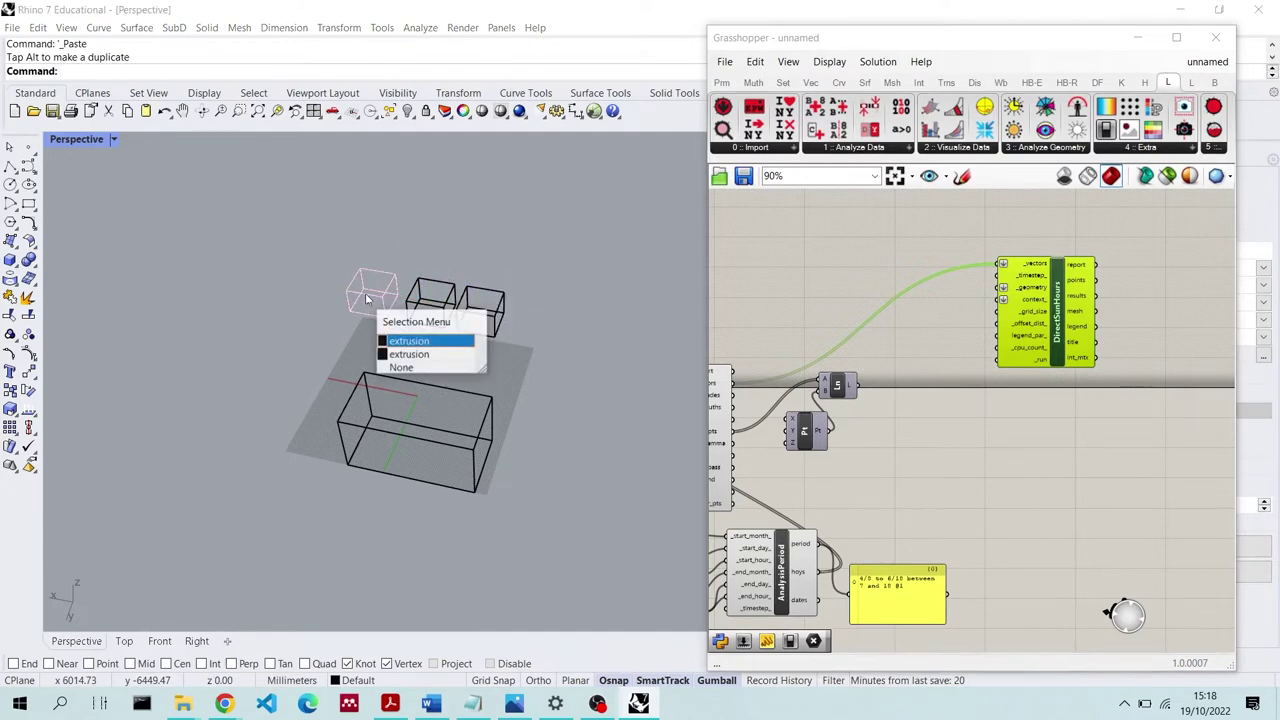
{"action": "left_click", "coordinate": [412, 343]}
{"action": "left_click_drag", "start_coordinate": [332, 284], "coordinate": [278, 273]}
{"action": "key", "text": "Escape"}
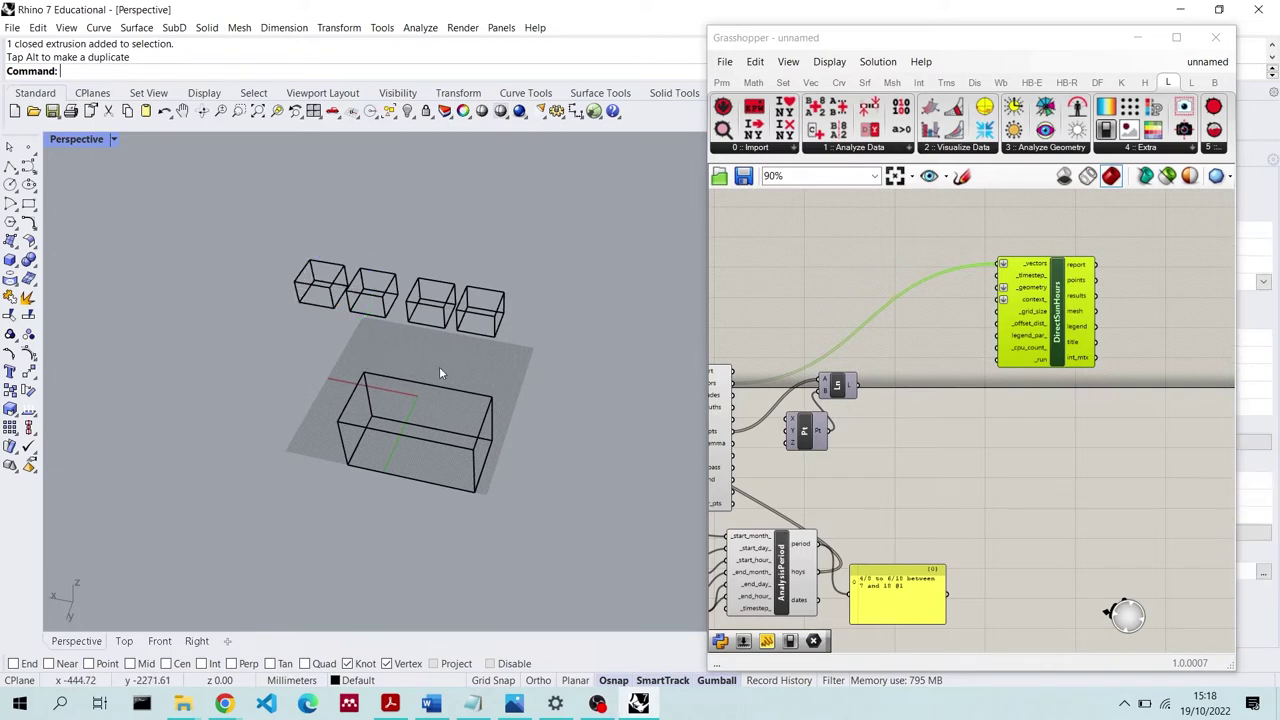
Draw a larger, tall box beside the grid, between the row of small boxes and the elongated box
{"action": "left_click", "coordinate": [15, 261]}
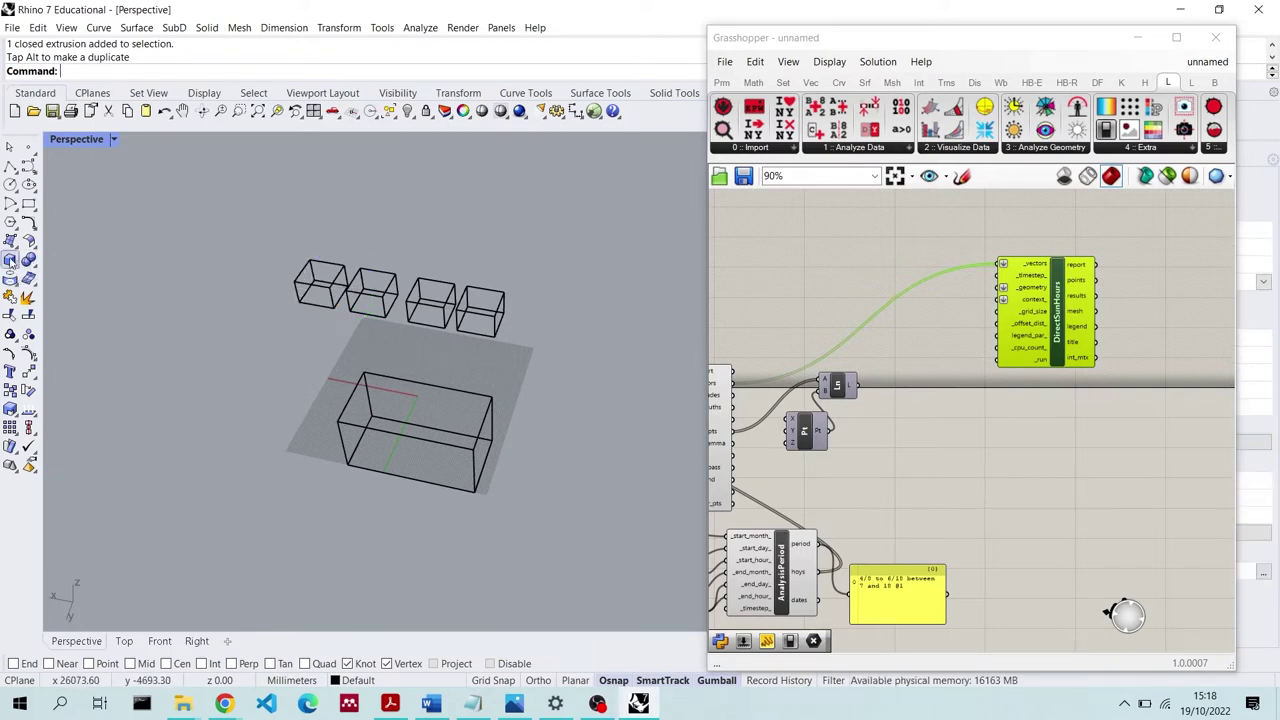
{"action": "left_click", "coordinate": [270, 351]}
{"action": "left_click", "coordinate": [312, 408]}
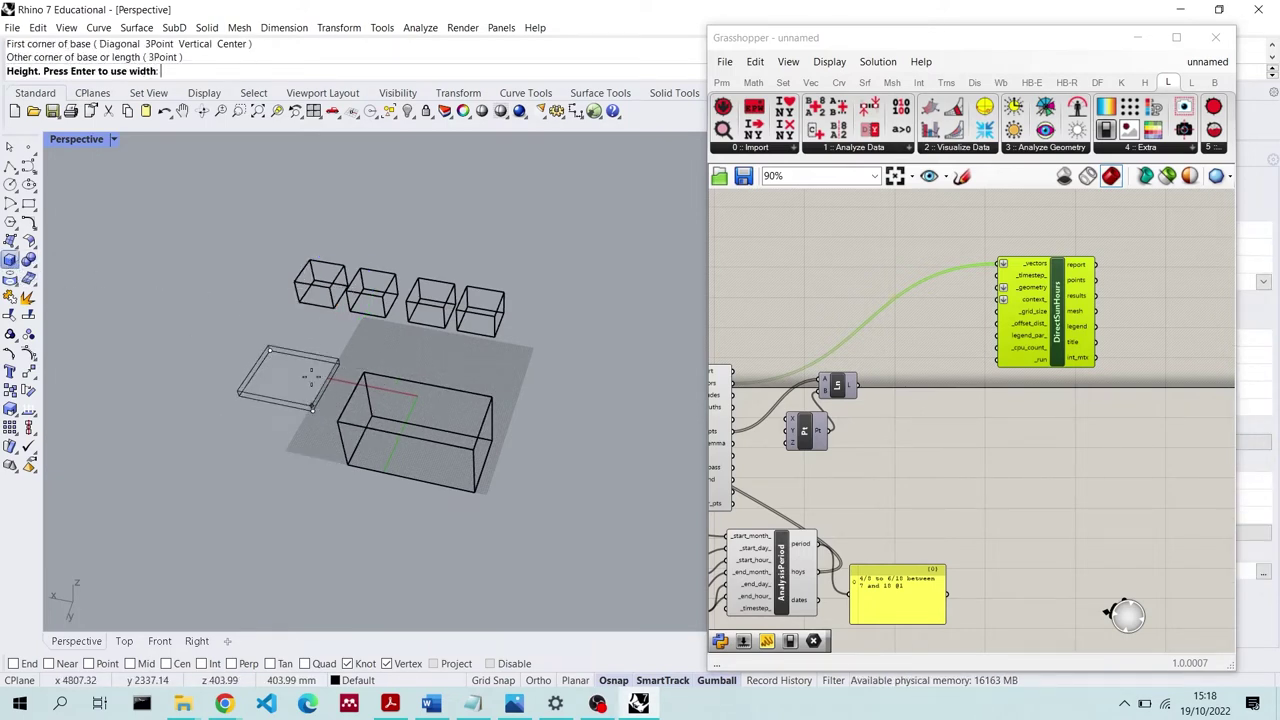
{"action": "left_click", "coordinate": [397, 357]}
{"action": "right_click_drag", "start_coordinate": [397, 357], "coordinate": [528, 256]}
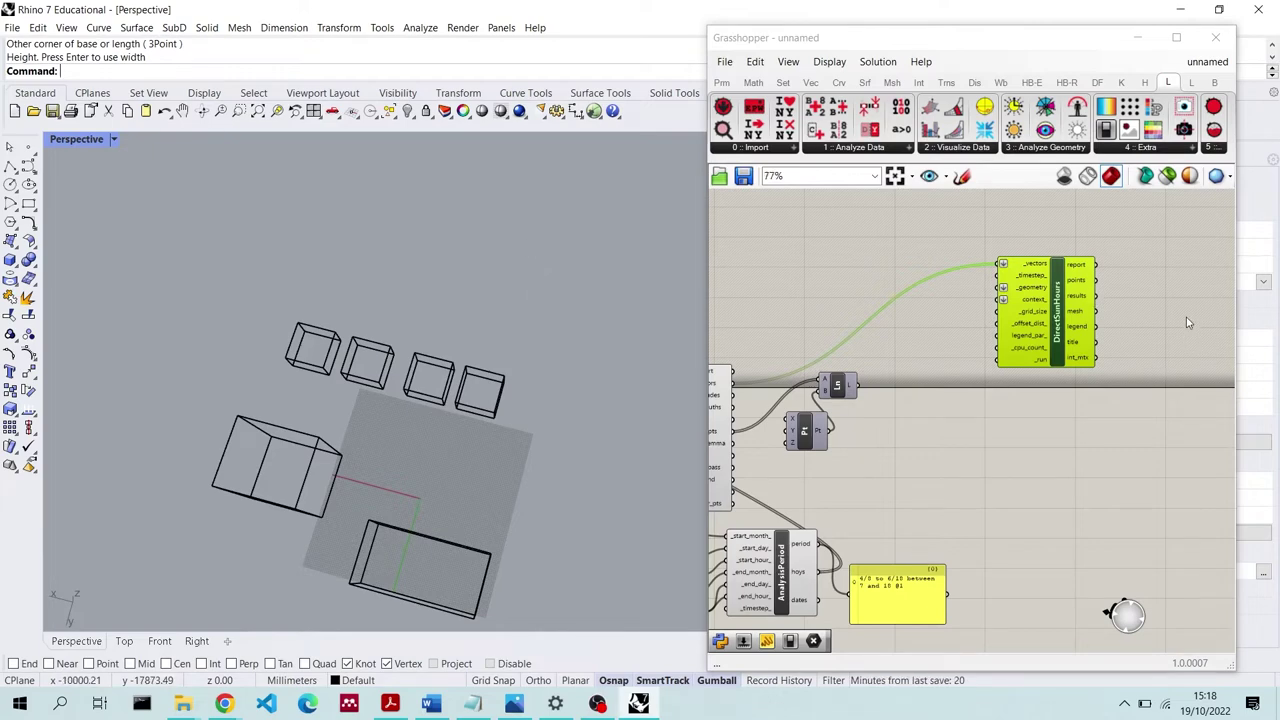
{"action": "scroll", "coordinate": [910, 300], "scroll_direction": "down", "scroll_amount": 3}
{"action": "right_click", "coordinate": [873, 371]}
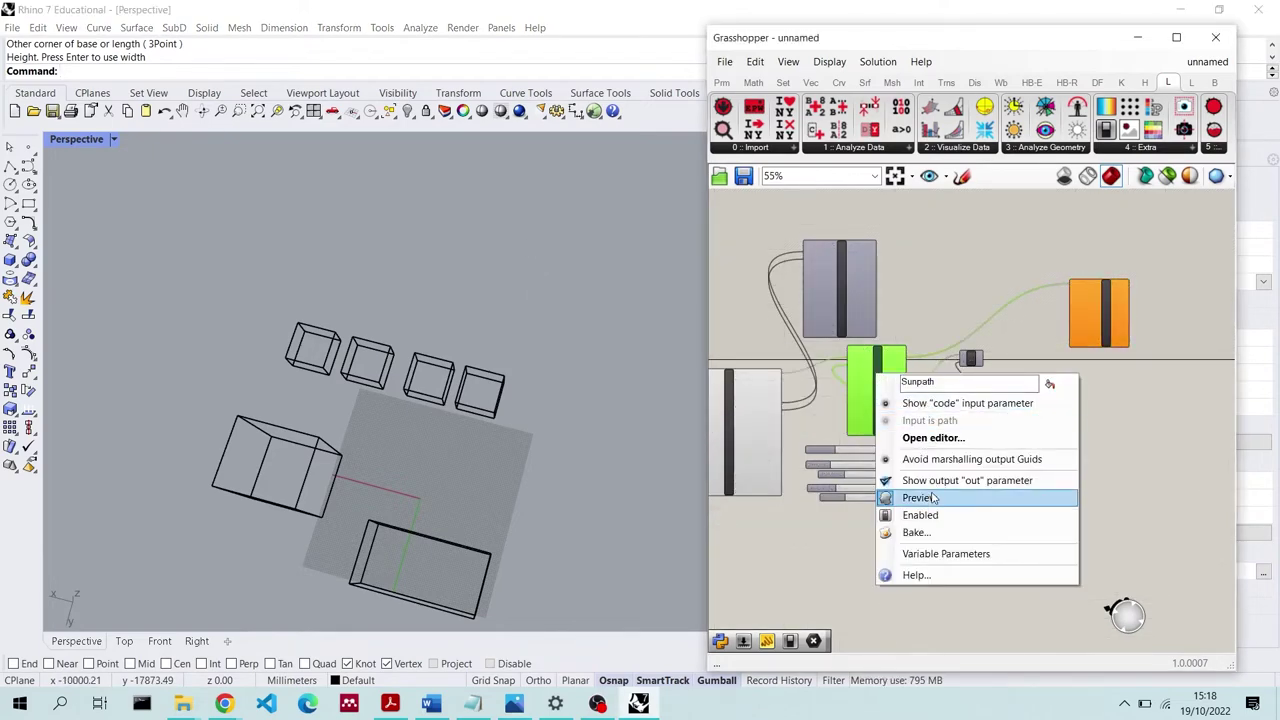
{"action": "left_click", "coordinate": [938, 280]}
{"action": "left_click_drag", "start_coordinate": [878, 378], "coordinate": [885, 380]}
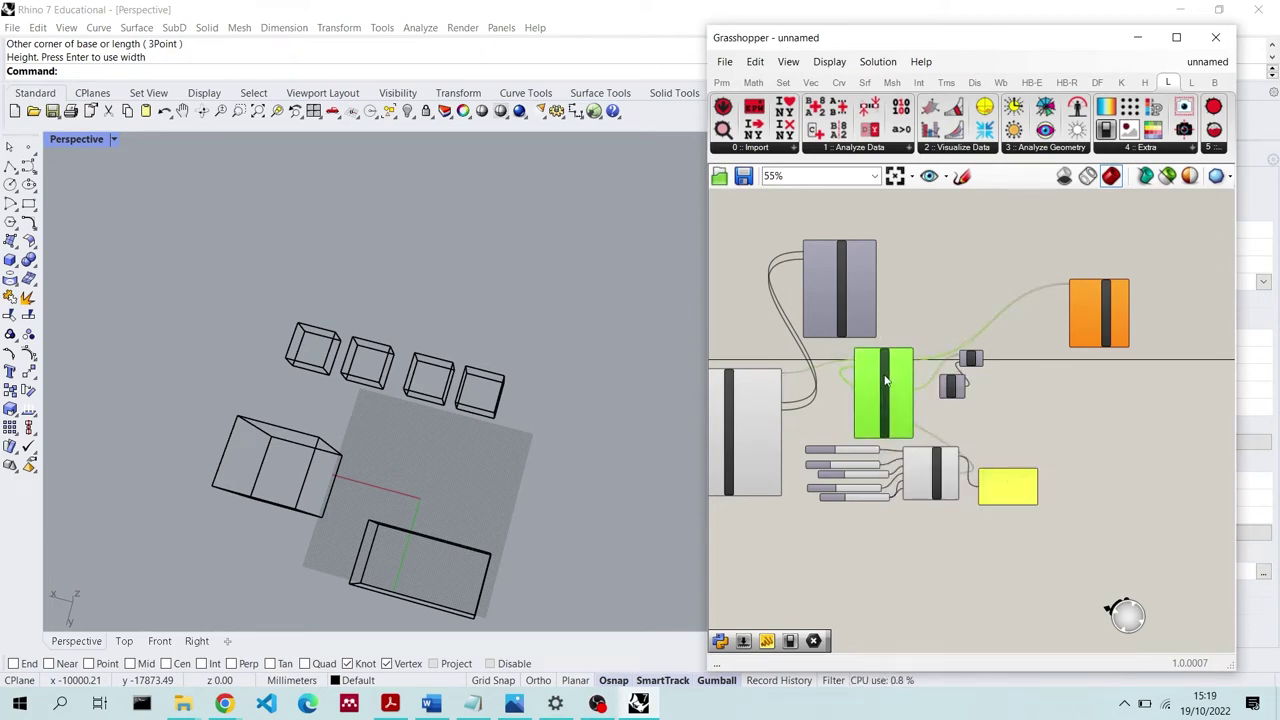
{"action": "left_click_drag", "start_coordinate": [885, 380], "coordinate": [886, 375]}
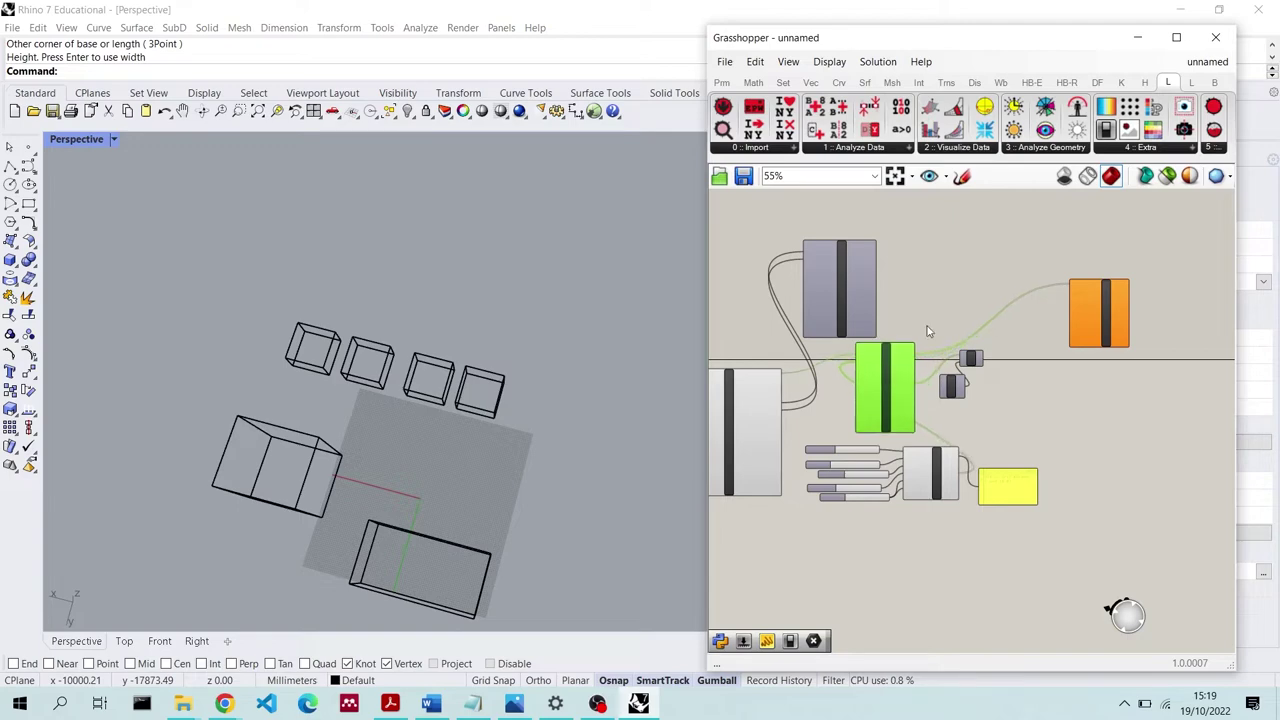
{"action": "left_click", "coordinate": [845, 278]}
{"action": "right_click", "coordinate": [843, 271]}
{"action": "left_click", "coordinate": [1126, 425]}
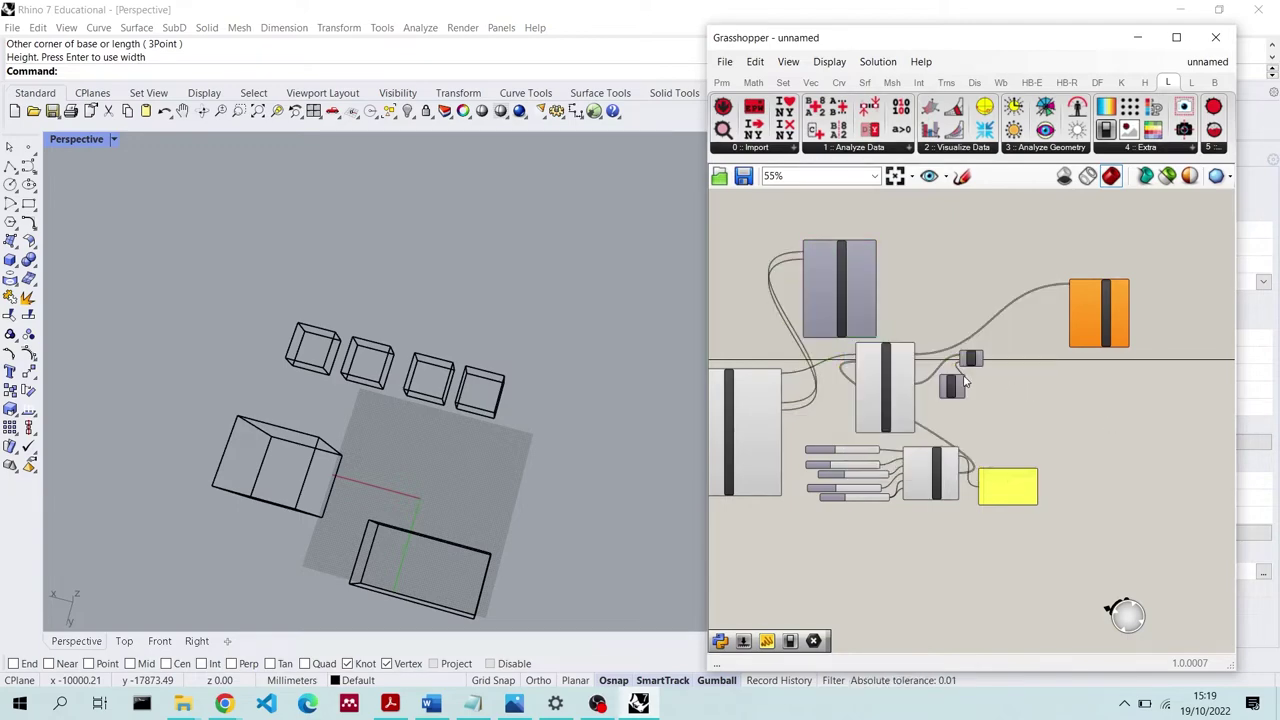
Show the Line component's sun rays over the boxes, view them, and hide them again
{"action": "scroll", "coordinate": [965, 382], "scroll_direction": "up", "scroll_amount": 3}
{"action": "right_click", "coordinate": [955, 386]}
{"action": "left_click", "coordinate": [985, 345]}
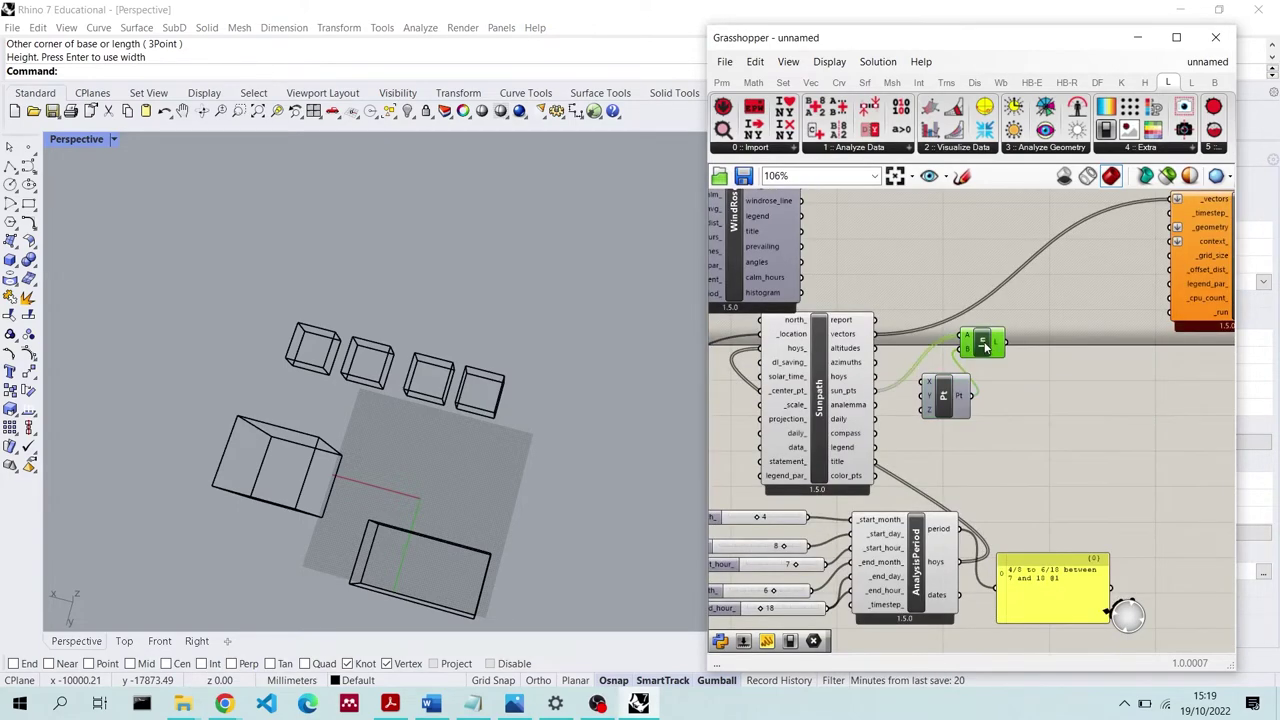
{"action": "right_click", "coordinate": [985, 345]}
{"action": "left_click", "coordinate": [1000, 372]}
{"action": "right_click_drag", "start_coordinate": [560, 470], "coordinate": [575, 440]}
{"action": "right_click", "coordinate": [985, 345]}
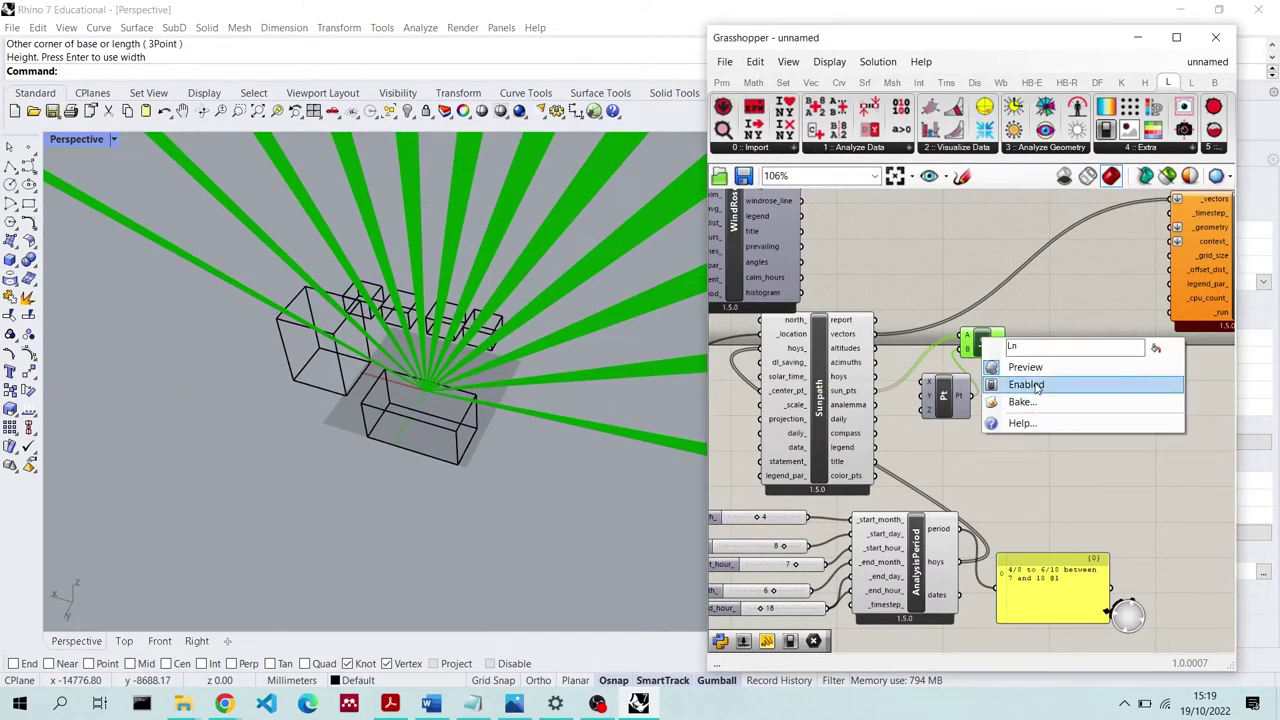
{"action": "left_click", "coordinate": [1026, 385]}
Delete the two small boxes nearest the tall box from the row of four
{"action": "right_click_drag", "start_coordinate": [420, 400], "coordinate": [378, 341]}
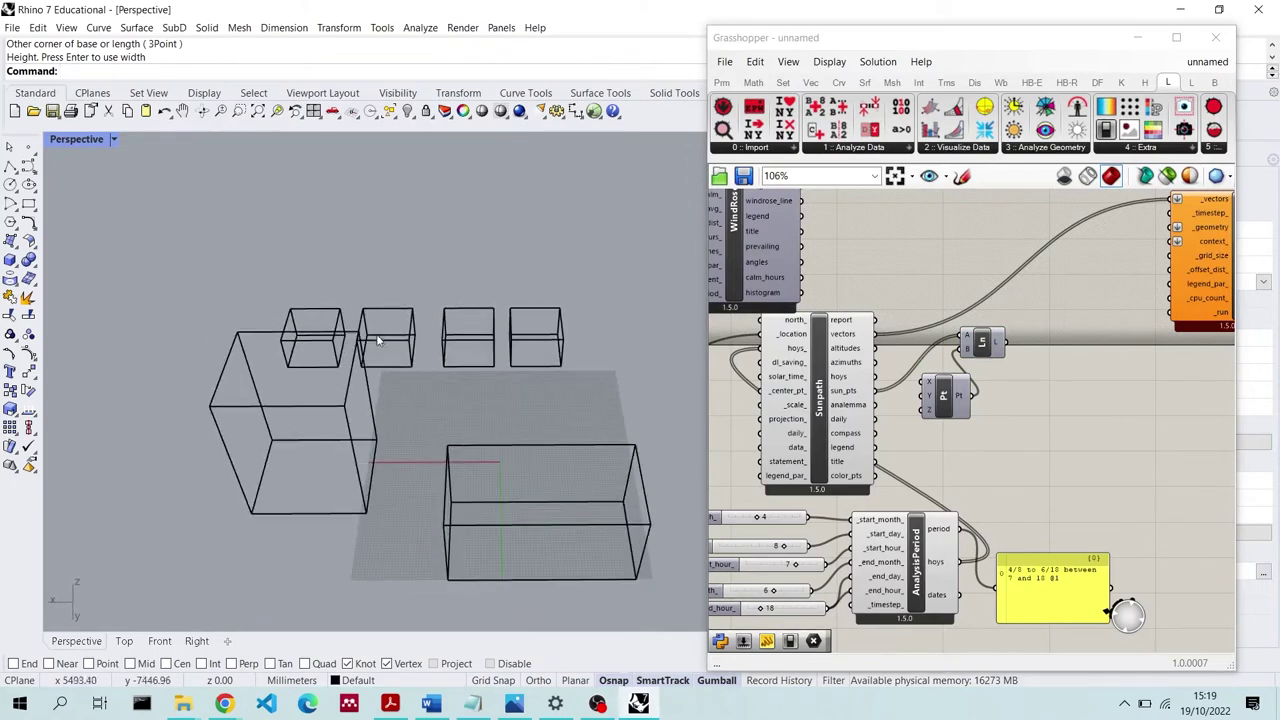
{"action": "left_click_drag", "start_coordinate": [398, 270], "coordinate": [320, 316]}
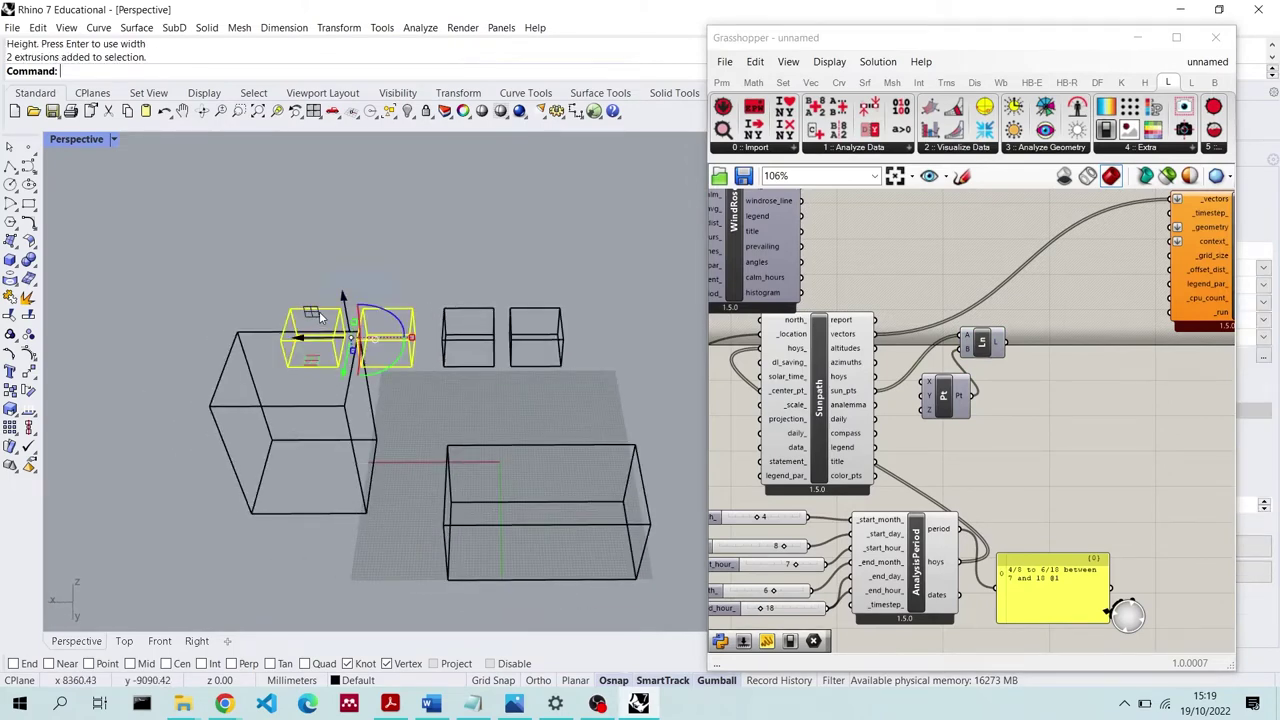
{"action": "key", "text": "Delete"}
{"action": "right_click_drag", "start_coordinate": [320, 316], "coordinate": [377, 345]}
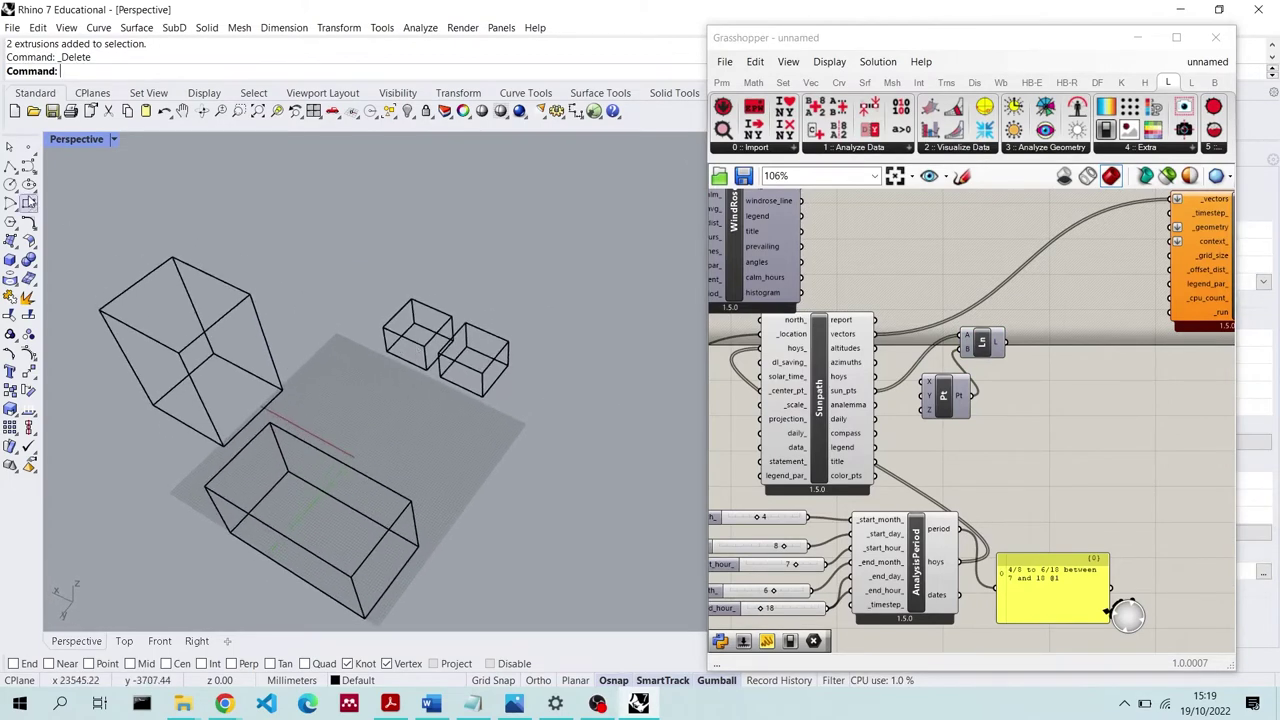
Draw another box beside the grid, on the side opposite the tall box
{"action": "left_click", "coordinate": [29, 202]}
{"action": "left_click", "coordinate": [467, 470]}
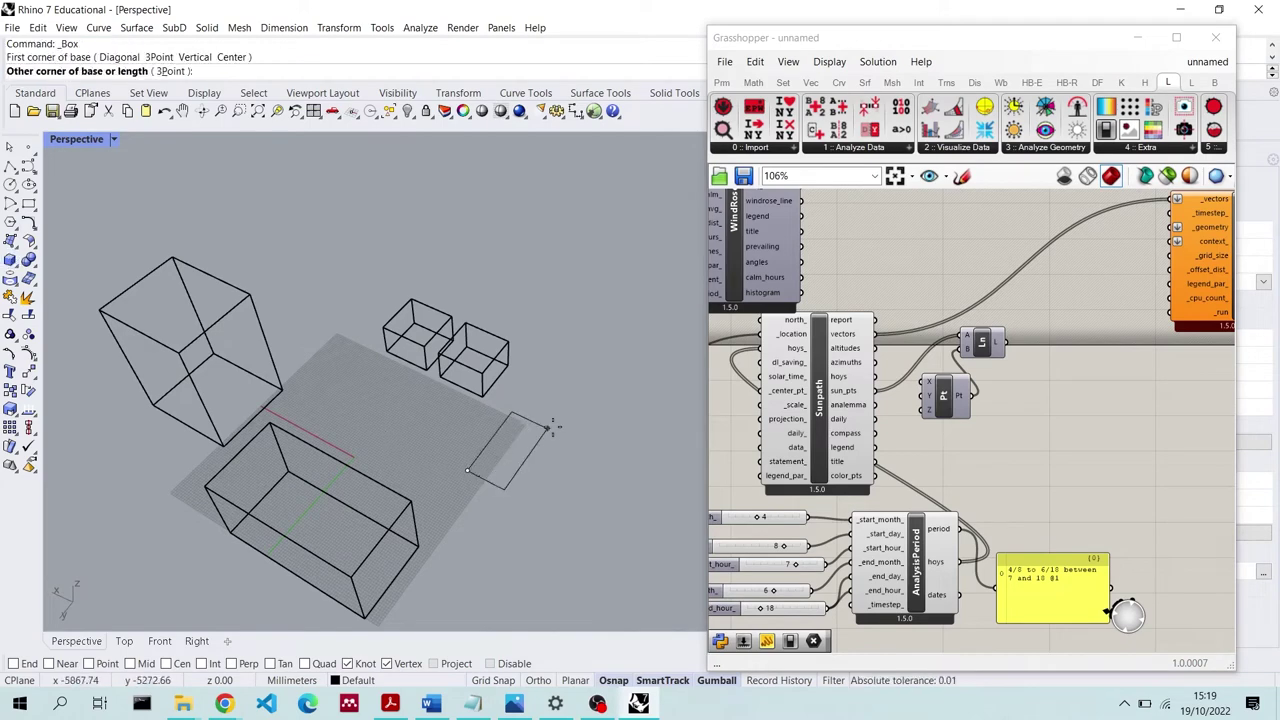
{"action": "left_click", "coordinate": [600, 450]}
{"action": "left_click", "coordinate": [609, 402]}
Copy the tall box and move the copy along the horizontal axis, away from the elongated box
{"action": "right_click_drag", "start_coordinate": [609, 402], "coordinate": [298, 321]}
{"action": "left_click", "coordinate": [250, 288]}
{"action": "key", "text": "ctrl+c"}
{"action": "key", "text": "ctrl+v"}
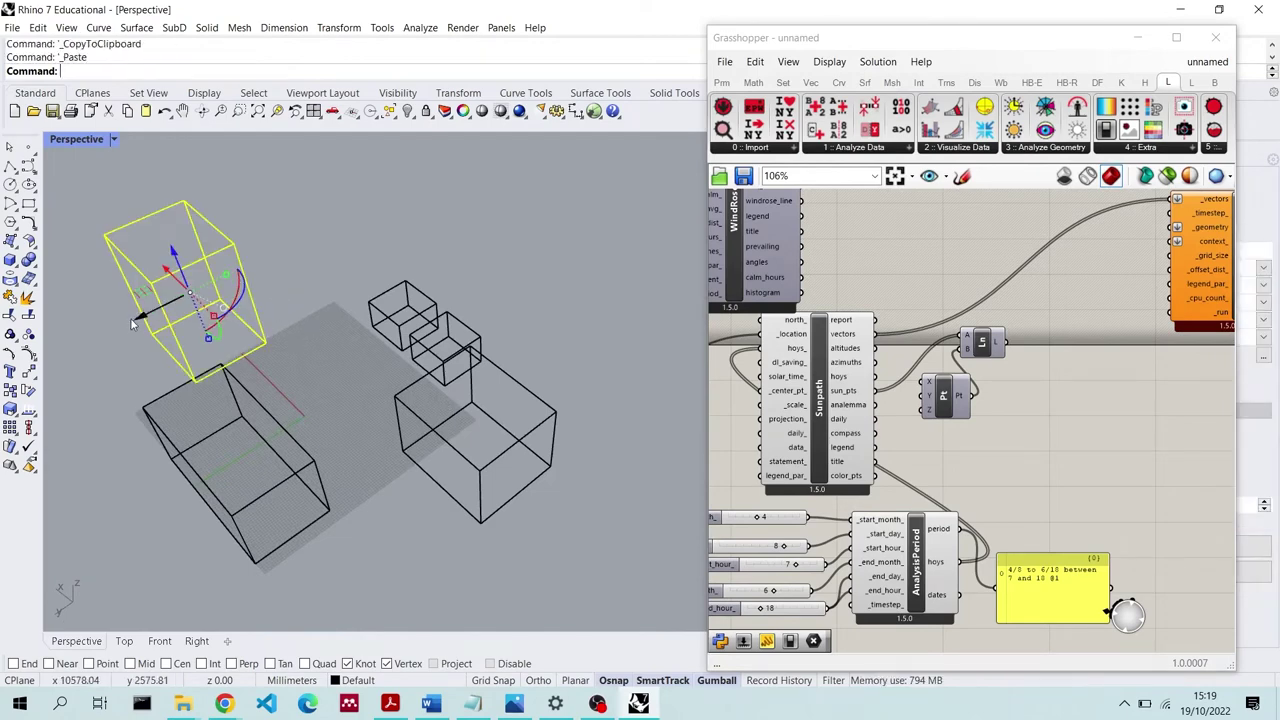
{"action": "left_click_drag", "start_coordinate": [133, 323], "coordinate": [215, 270]}
{"action": "left_click", "coordinate": [377, 422]}
Examine how the group of boxes sits within the Manchester sun path, highlighting the Sunpath geometry
{"action": "right_click_drag", "start_coordinate": [377, 422], "coordinate": [492, 369]}
{"action": "scroll", "coordinate": [470, 365], "scroll_direction": "down", "scroll_amount": 6}
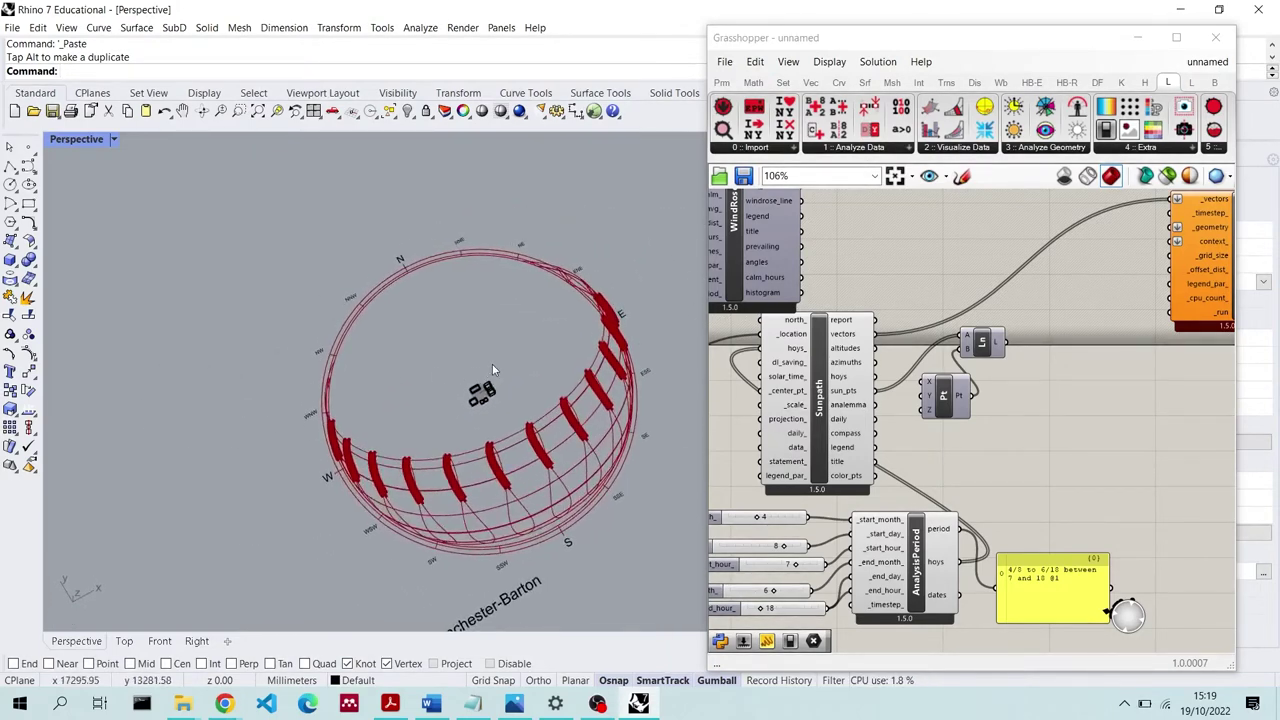
{"action": "scroll", "coordinate": [492, 369], "scroll_direction": "up", "scroll_amount": 6}
{"action": "right_click_drag", "start_coordinate": [435, 430], "coordinate": [554, 359]}
{"action": "scroll", "coordinate": [457, 382], "scroll_direction": "down", "scroll_amount": 6}
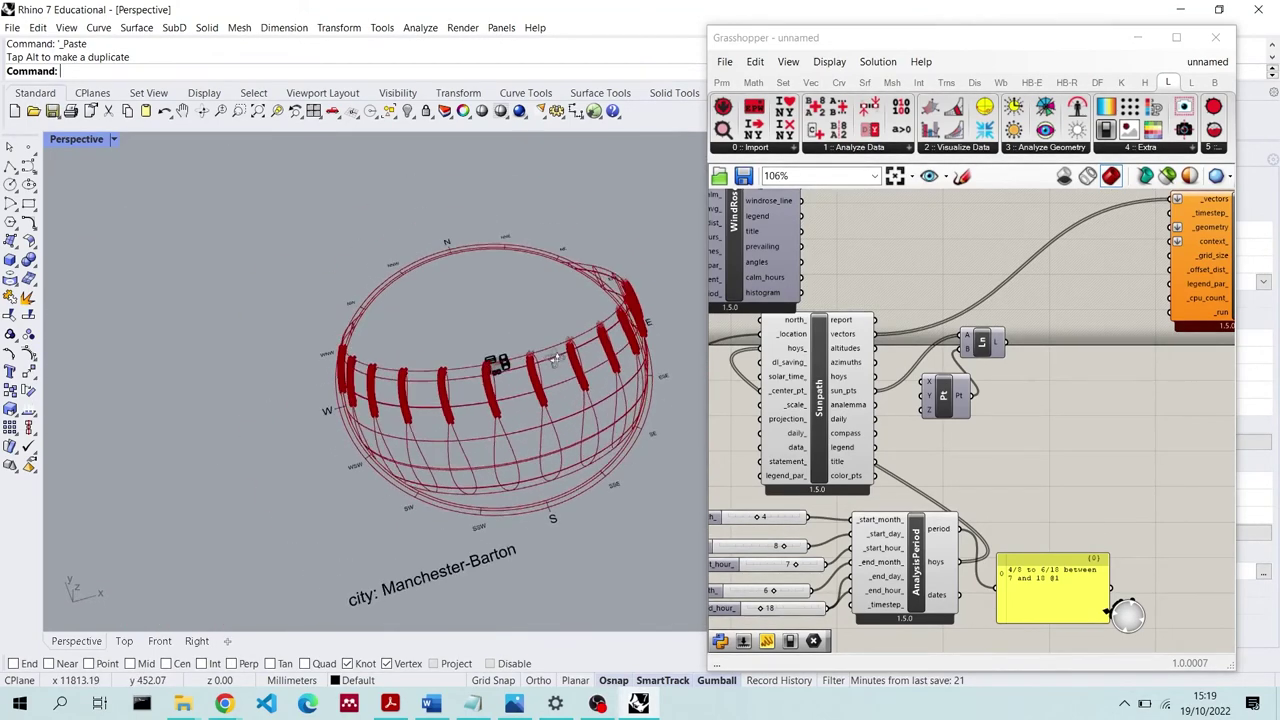
{"action": "scroll", "coordinate": [1020, 336], "scroll_direction": "down", "scroll_amount": 2}
{"action": "left_click", "coordinate": [928, 421]}
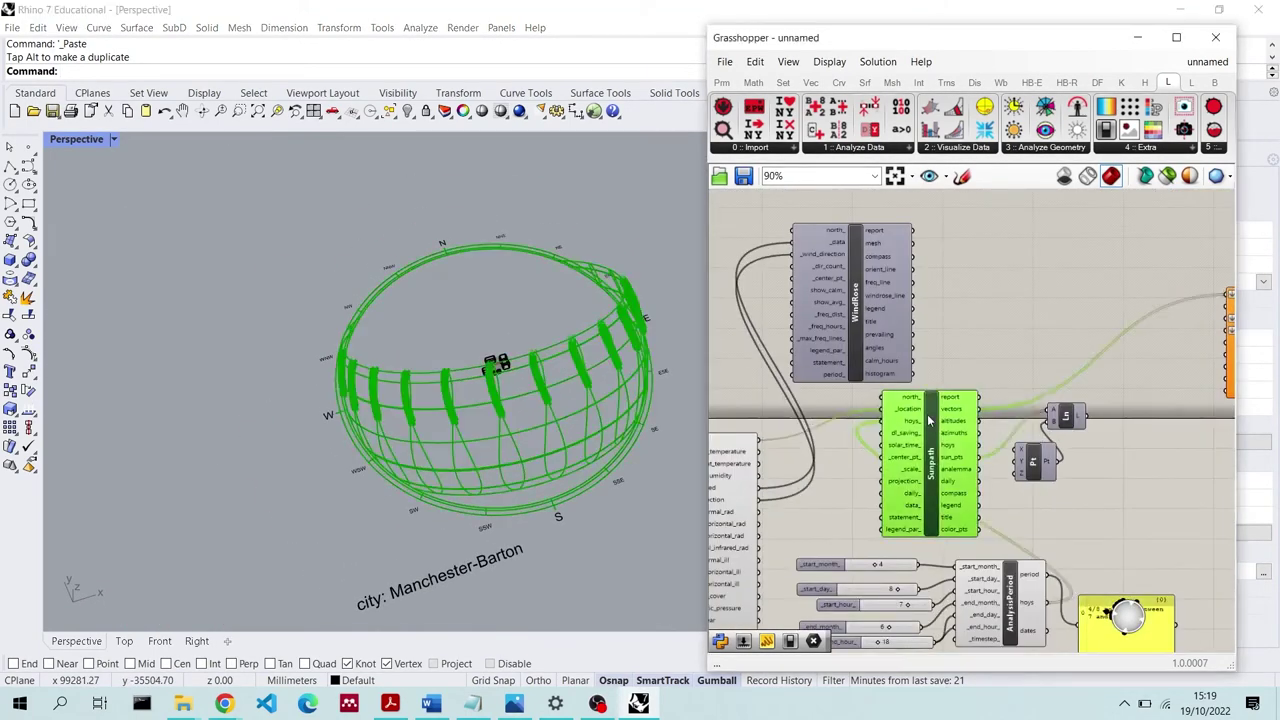
{"action": "scroll", "coordinate": [1047, 375], "scroll_direction": "up", "scroll_amount": 2}
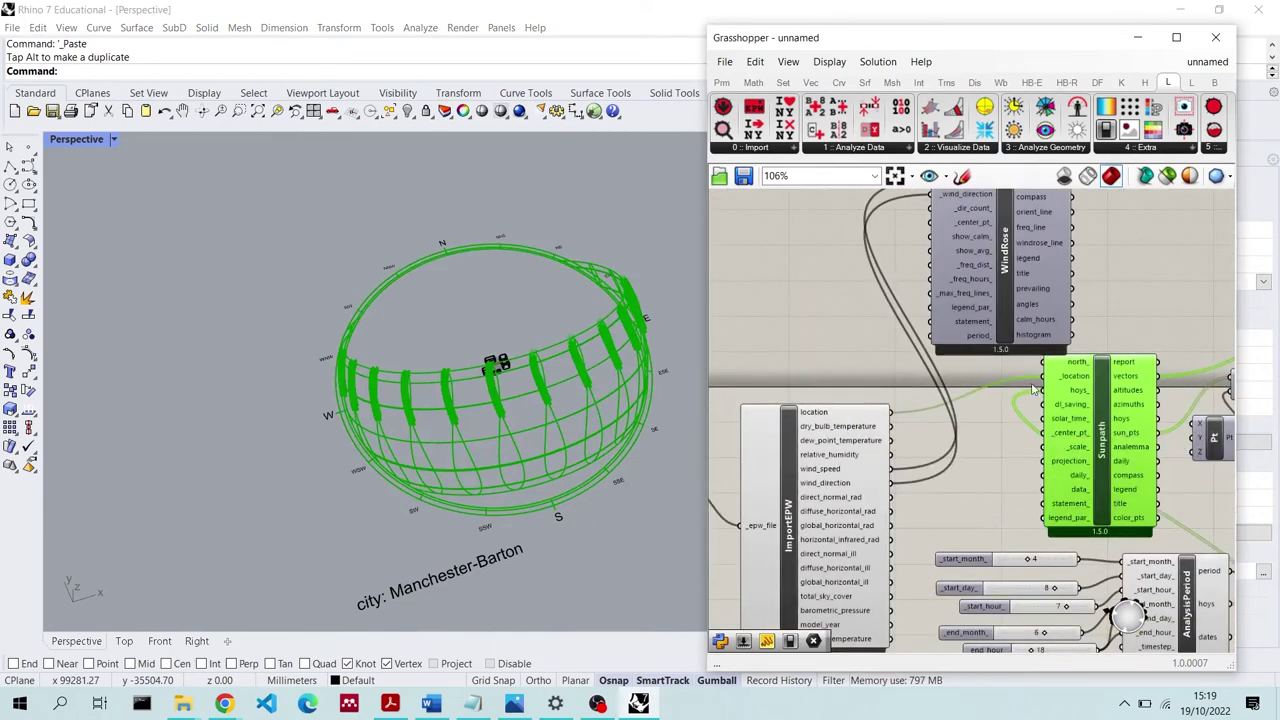
{"action": "right_click_drag", "start_coordinate": [510, 372], "coordinate": [550, 376]}
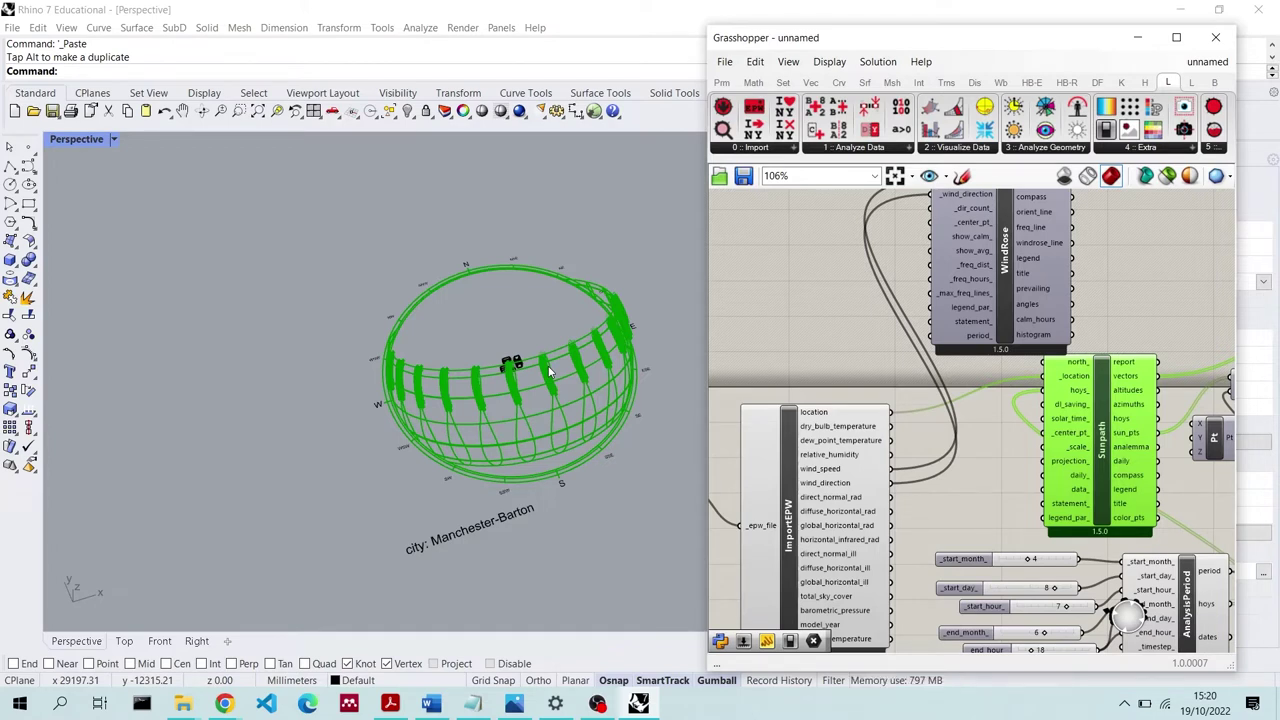
Nudge the DirectSunHours component and place a Brep parameter beside it on the canvas
{"action": "scroll", "coordinate": [970, 420], "scroll_direction": "down", "scroll_amount": 3}
{"action": "scroll", "coordinate": [1100, 300], "scroll_direction": "up", "scroll_amount": 3}
{"action": "left_click", "coordinate": [1105, 258]}
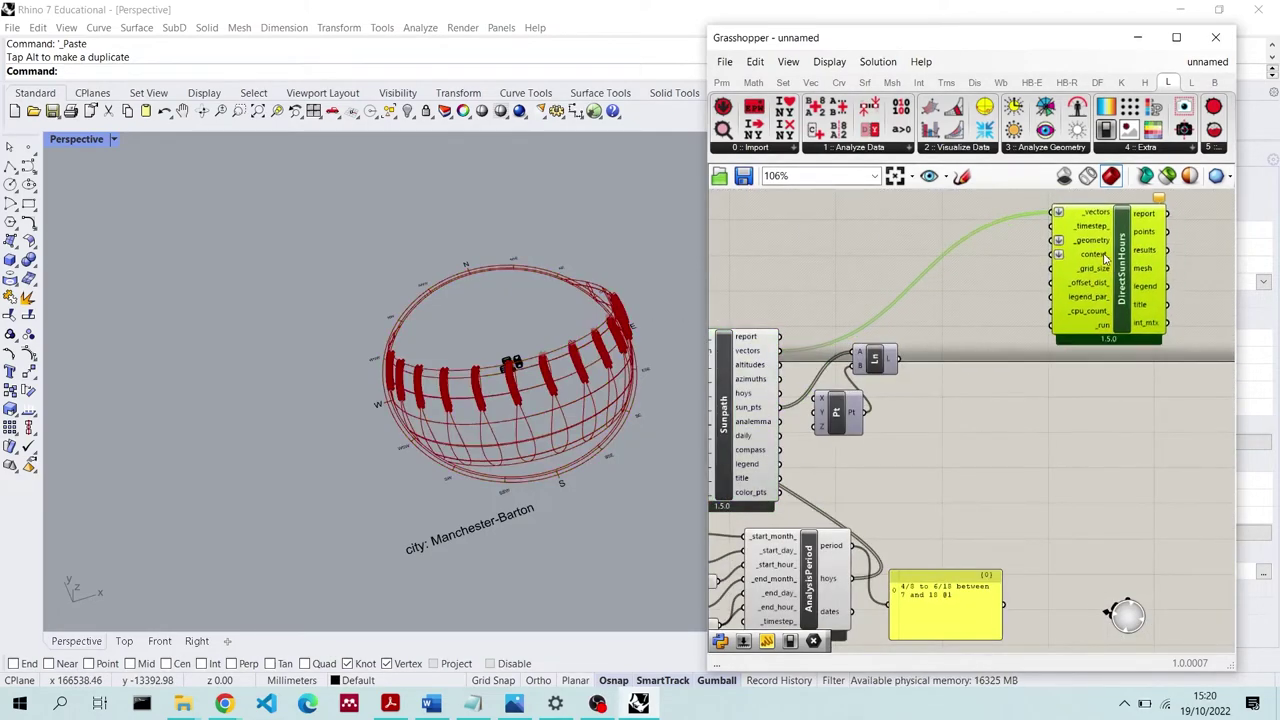
{"action": "left_click_drag", "start_coordinate": [1105, 258], "coordinate": [1093, 246]}
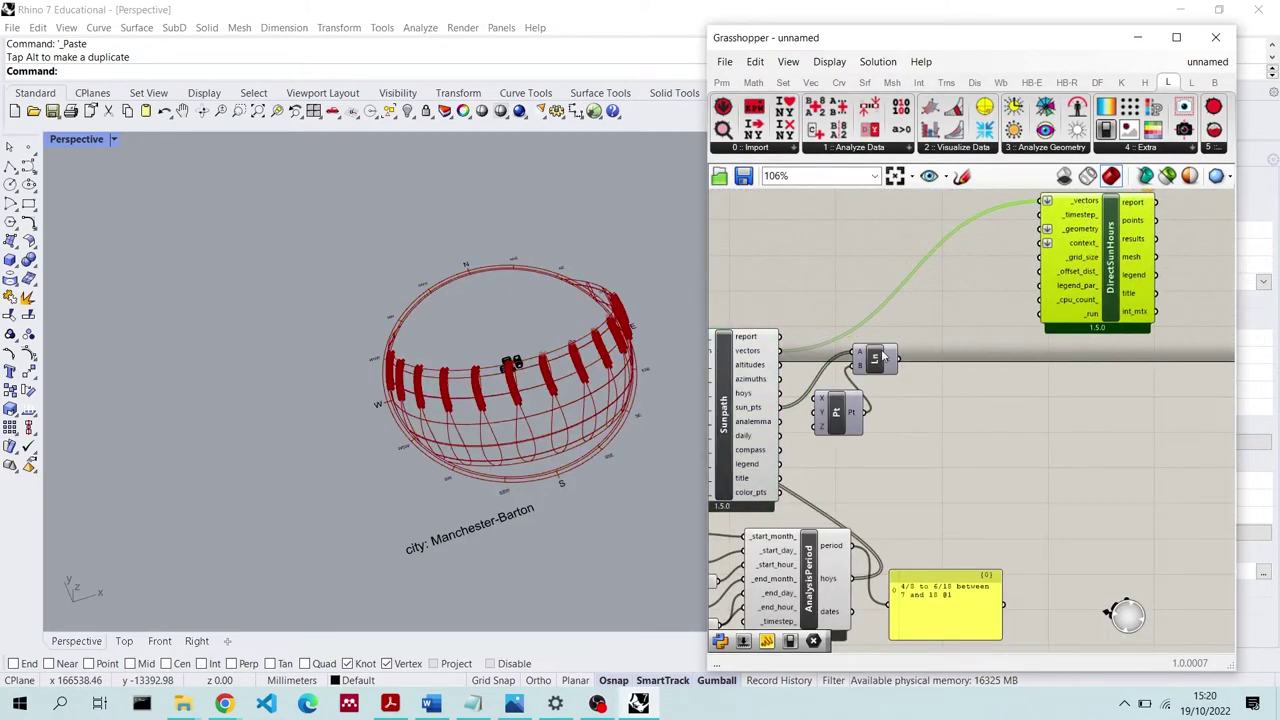
{"action": "scroll", "coordinate": [500, 380], "scroll_direction": "up", "scroll_amount": 5}
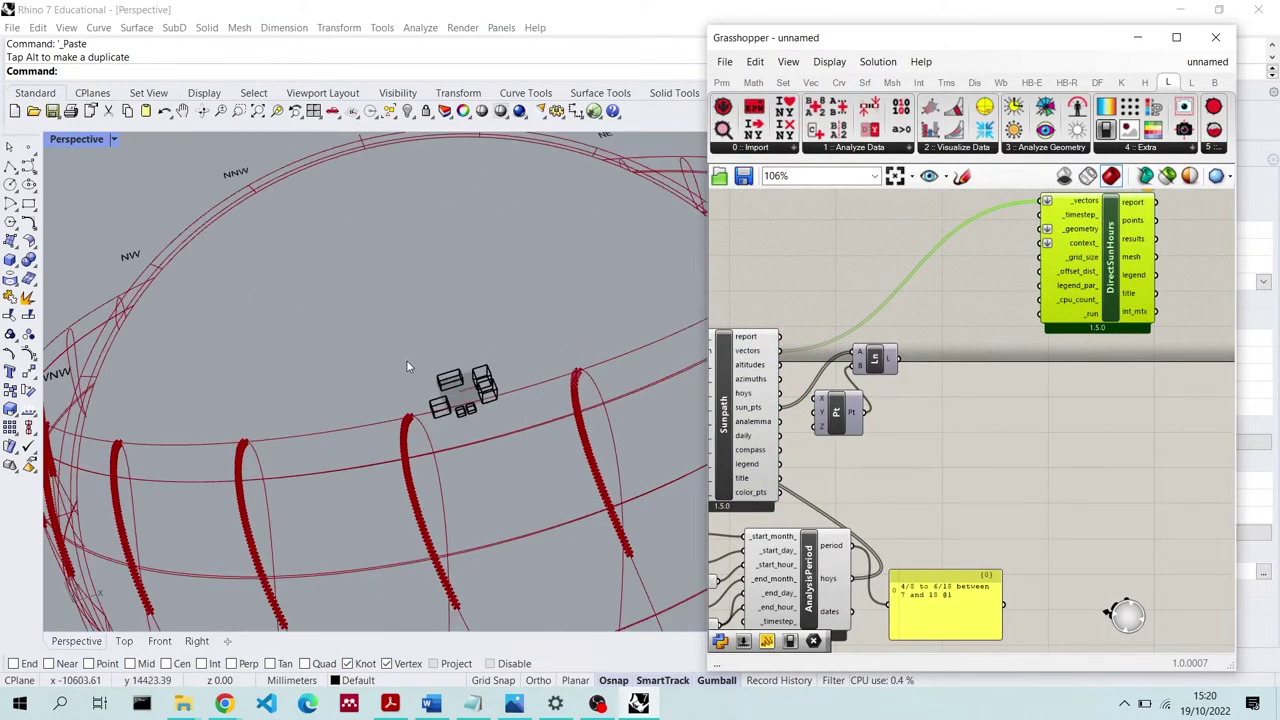
{"action": "double_click", "coordinate": [853, 219]}
{"action": "type", "text": "bre"}
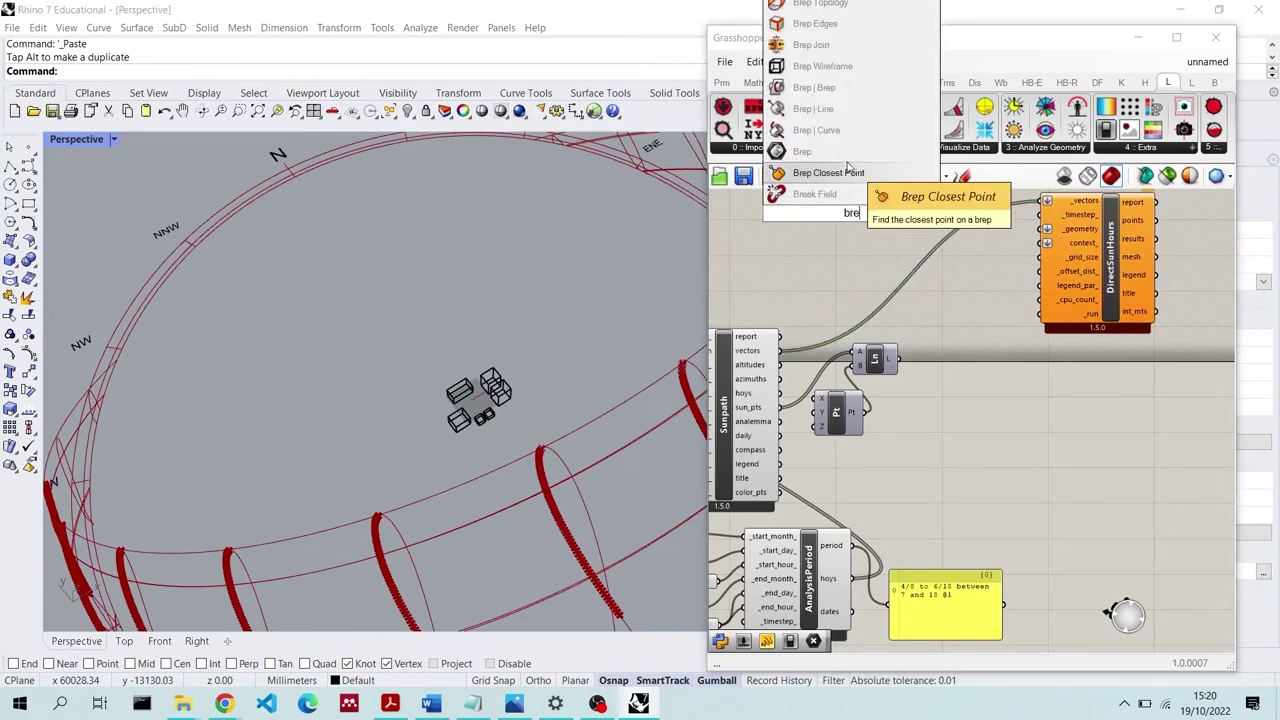
{"action": "left_click", "coordinate": [830, 151]}
Assign all six modelled boxes to the Brep parameter as multiple Breps
{"action": "scroll", "coordinate": [523, 422], "scroll_direction": "up", "scroll_amount": 3}
{"action": "left_click_drag", "start_coordinate": [517, 429], "coordinate": [343, 297]}
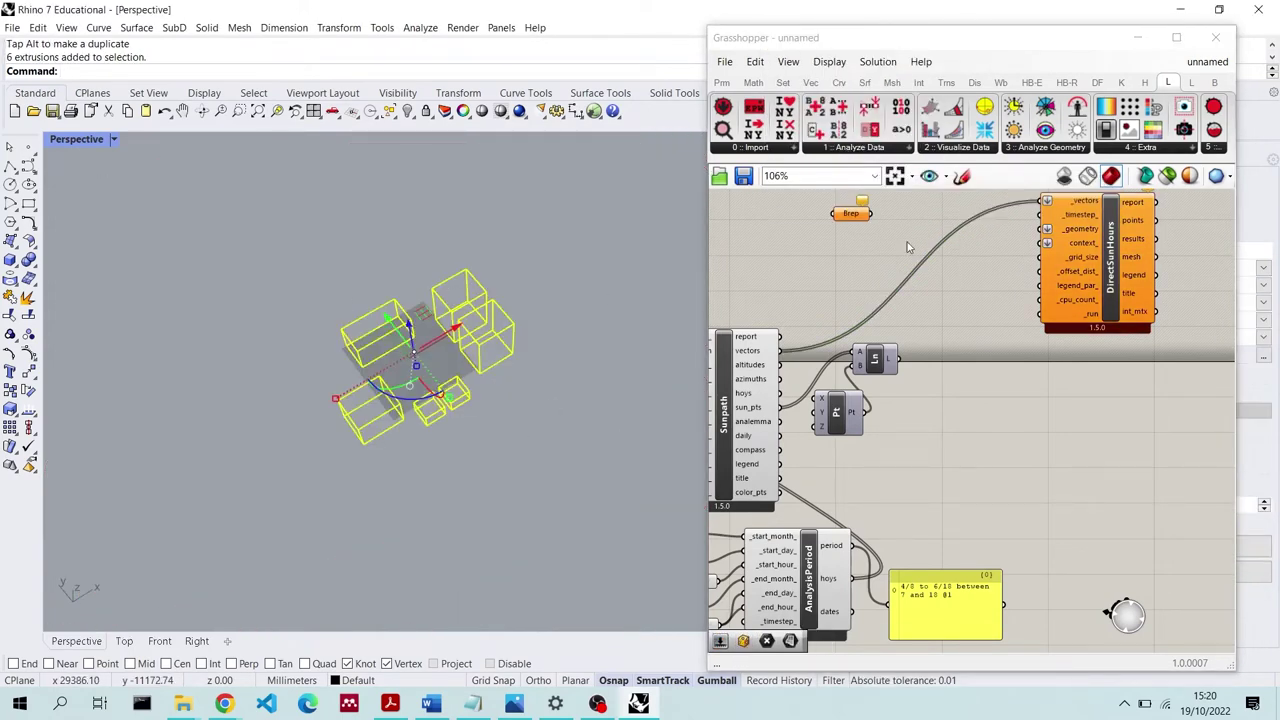
{"action": "left_click", "coordinate": [850, 213]}
{"action": "right_click", "coordinate": [850, 213]}
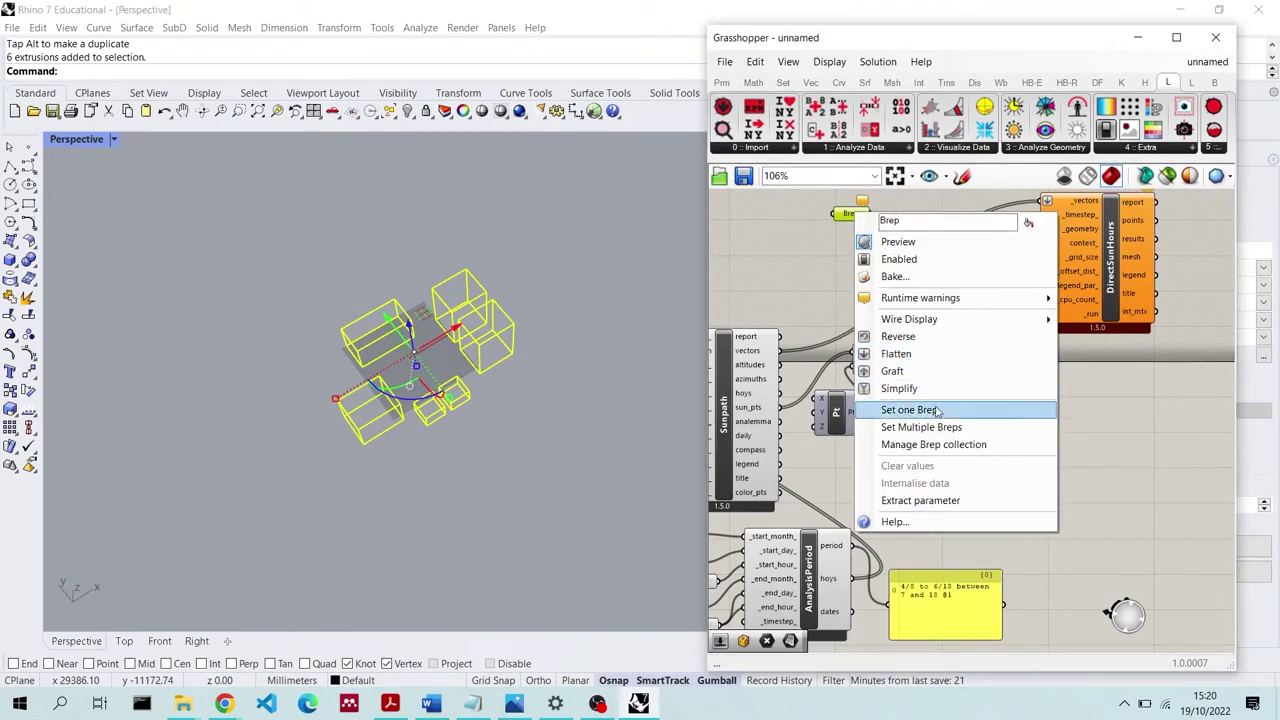
{"action": "left_click", "coordinate": [908, 410]}
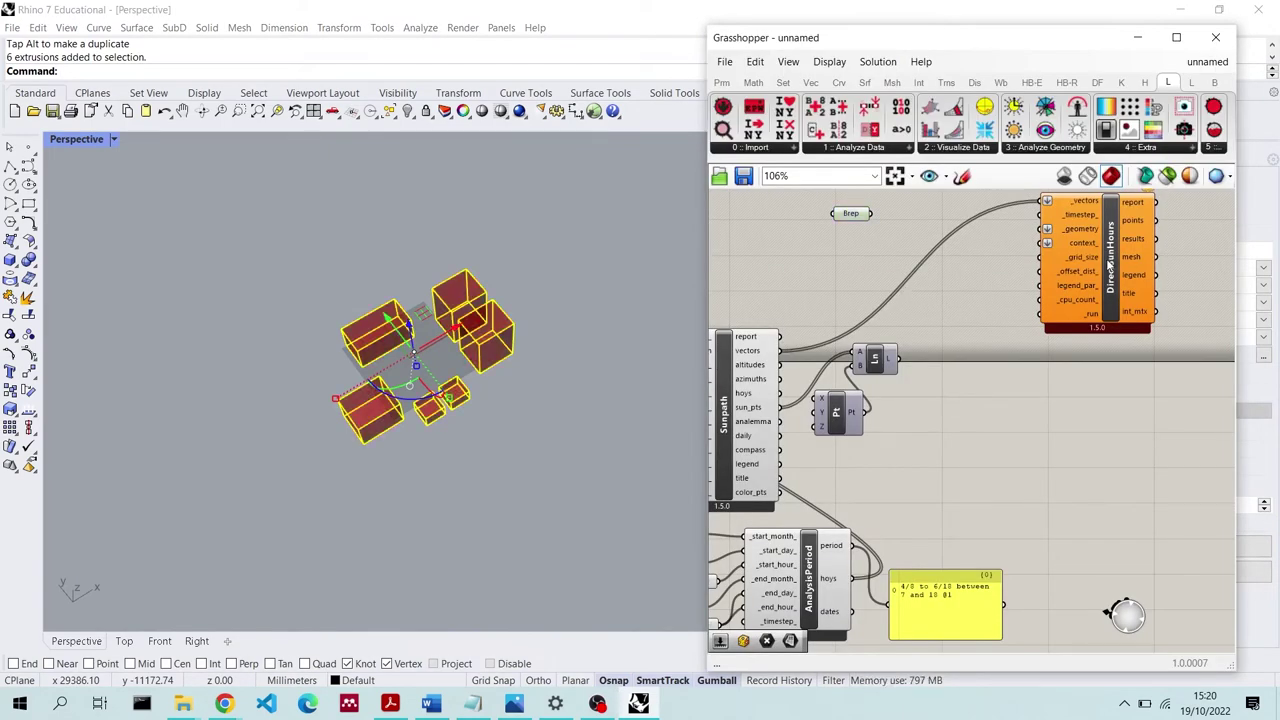
Connect the Brep parameter holding the six boxes to the context_ input of DirectSunHours
{"action": "left_click", "coordinate": [611, 303]}
{"action": "right_click_drag", "start_coordinate": [611, 303], "coordinate": [521, 418]}
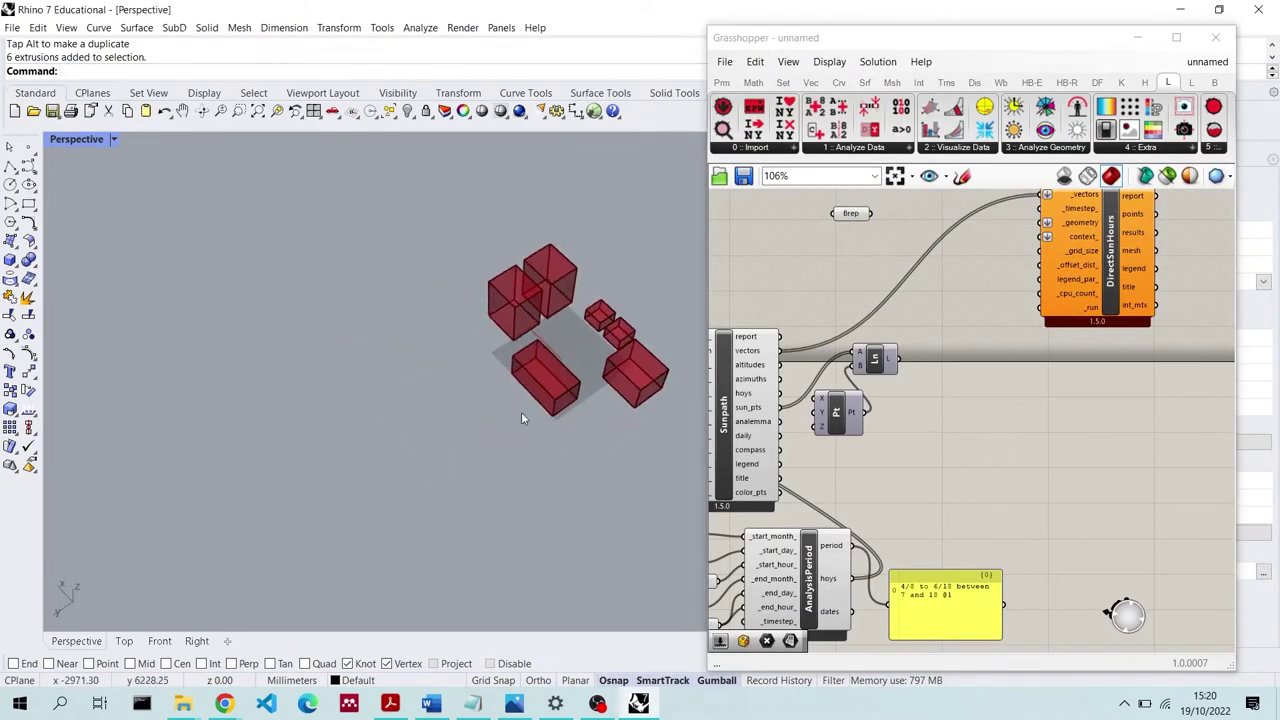
{"action": "scroll", "coordinate": [560, 430], "scroll_direction": "down", "scroll_amount": 3}
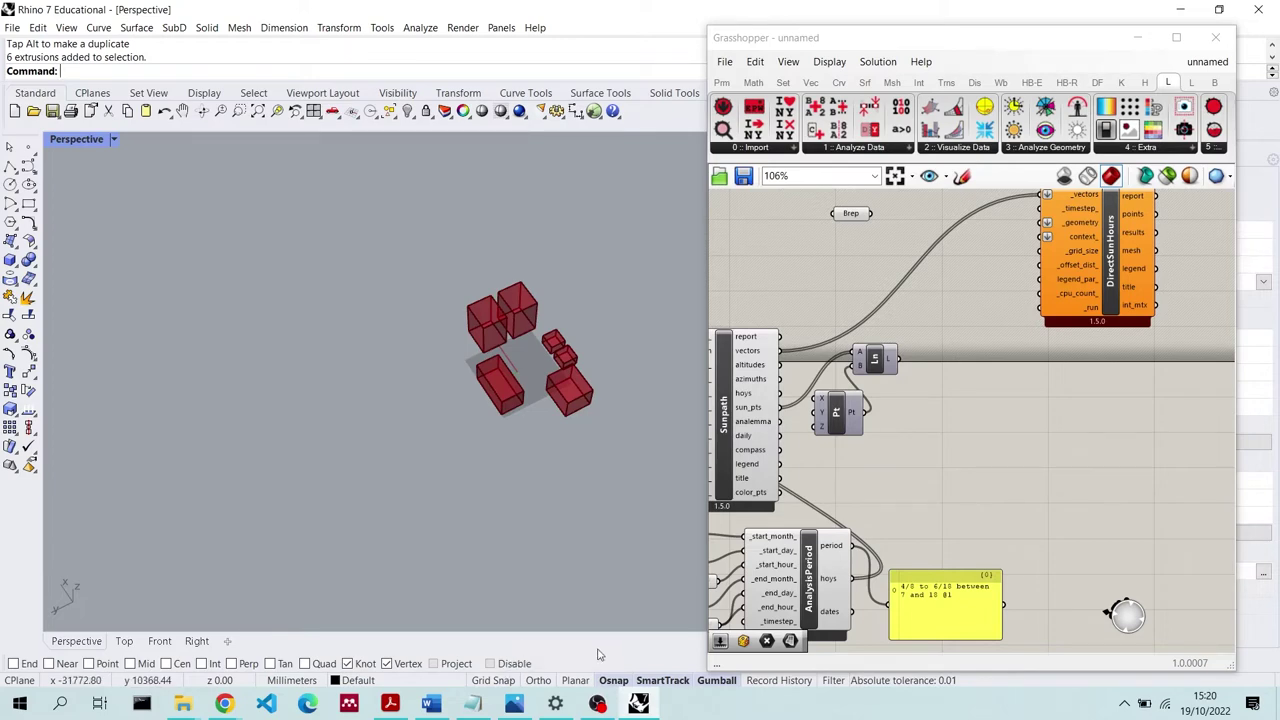
{"action": "scroll", "coordinate": [1035, 470], "scroll_direction": "up", "scroll_amount": 3}
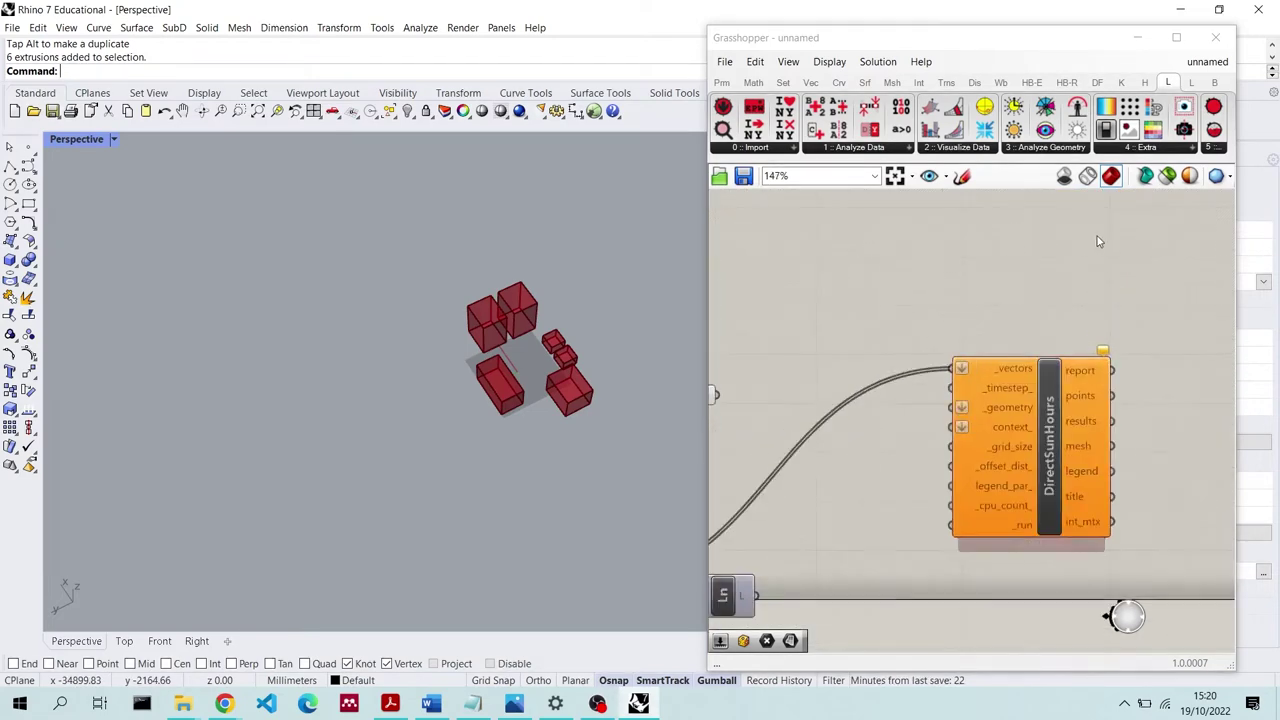
{"action": "left_click_drag", "start_coordinate": [777, 390], "coordinate": [1000, 416]}
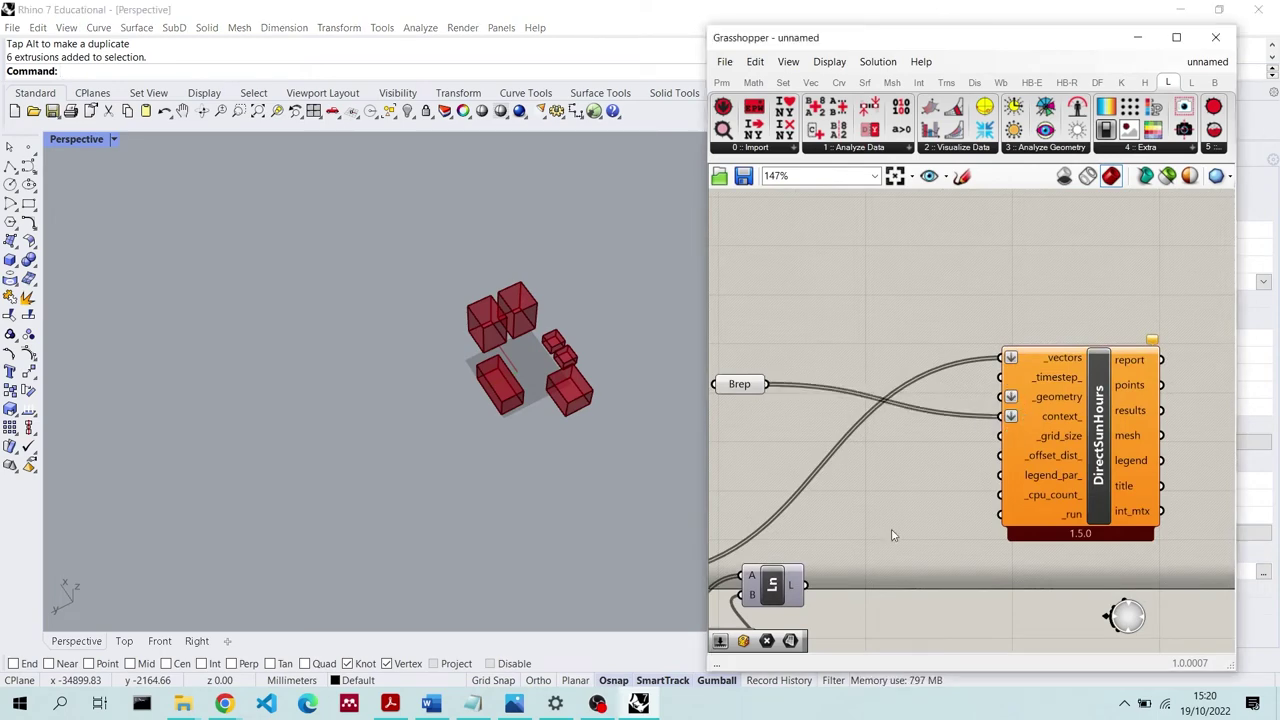
Draw a box in the open space between the six boxes and scale it down slightly
{"action": "left_click", "coordinate": [11, 261]}
{"action": "scroll", "coordinate": [530, 350], "scroll_direction": "up", "scroll_amount": 5}
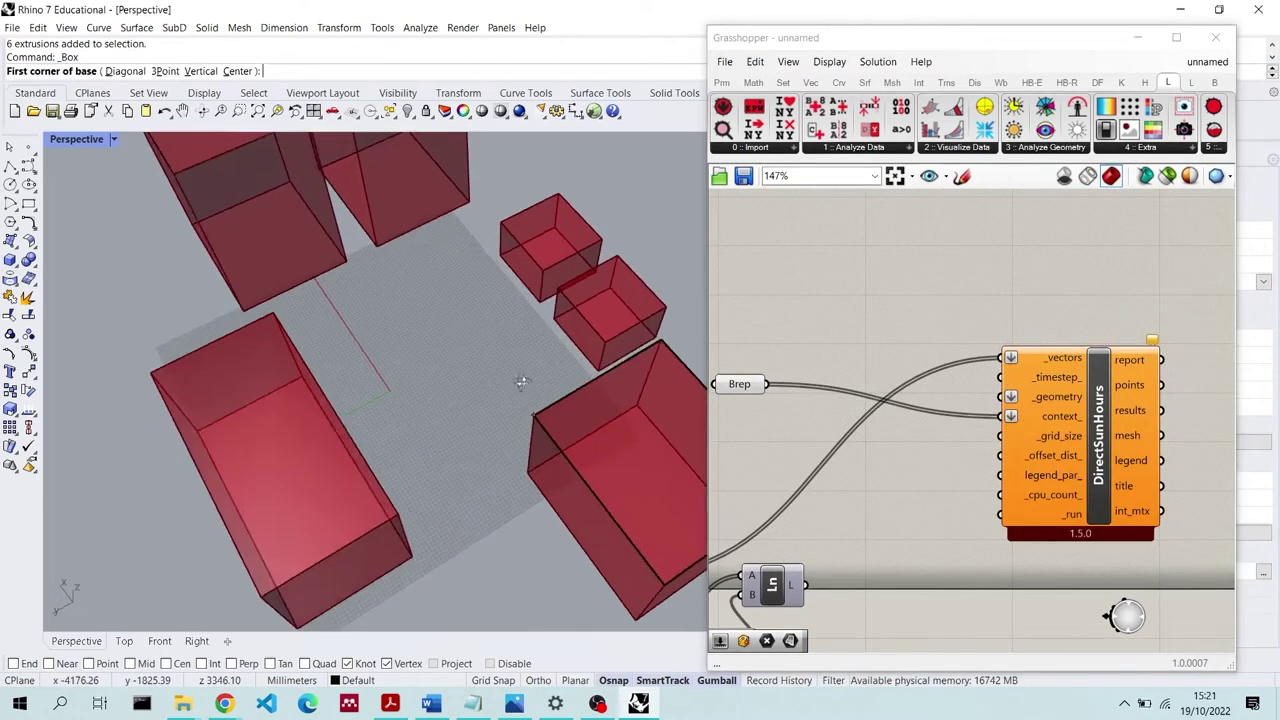
{"action": "left_click", "coordinate": [395, 367]}
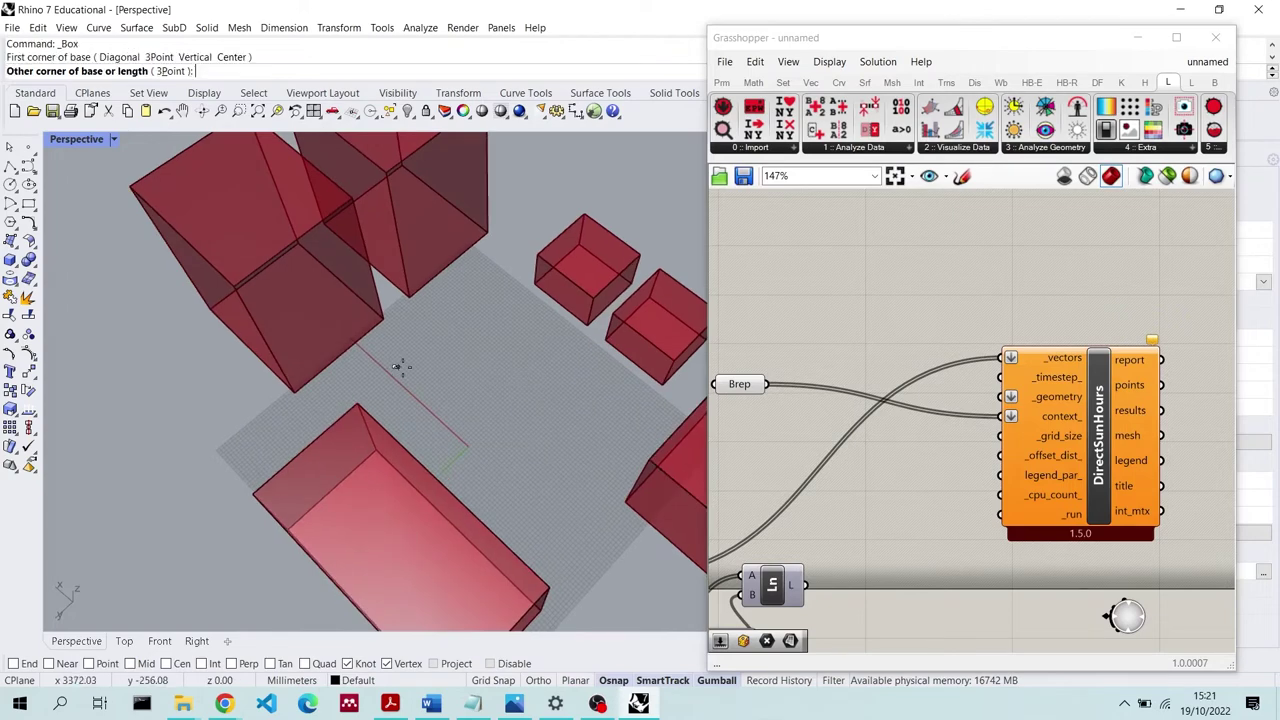
{"action": "left_click", "coordinate": [603, 402]}
{"action": "left_click", "coordinate": [616, 388]}
{"action": "right_click_drag", "start_coordinate": [616, 391], "coordinate": [420, 478]}
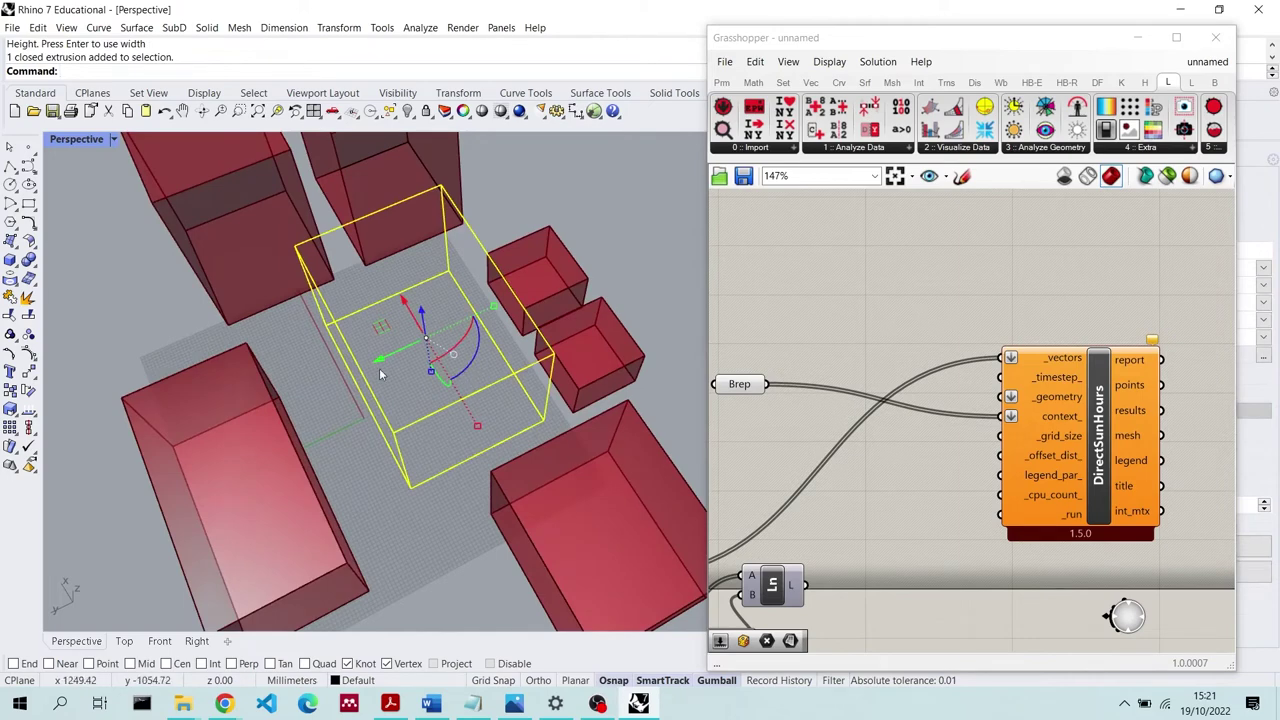
{"action": "left_click_drag", "start_coordinate": [379, 366], "coordinate": [454, 429]}
Place a second Brep parameter above the first and assign the new central box to it
{"action": "double_click", "coordinate": [881, 333]}
{"action": "type", "text": "brep"}
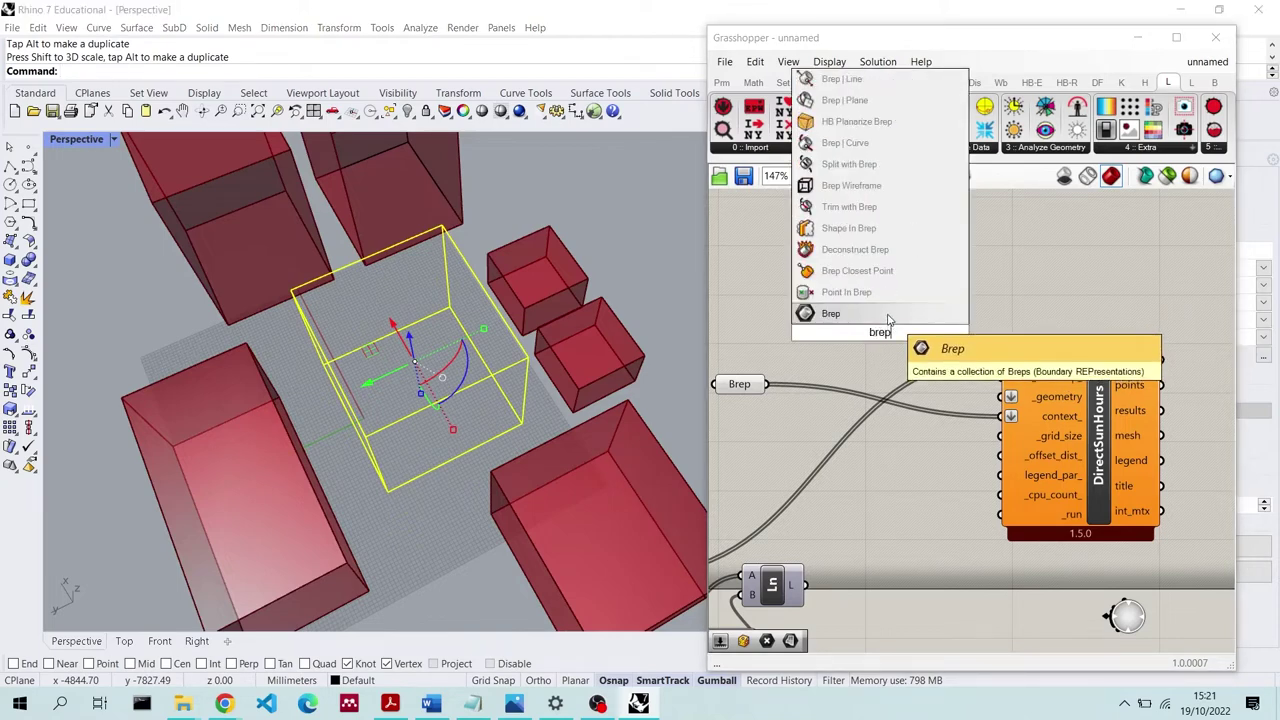
{"action": "key", "text": "Return"}
{"action": "right_click", "coordinate": [885, 336]}
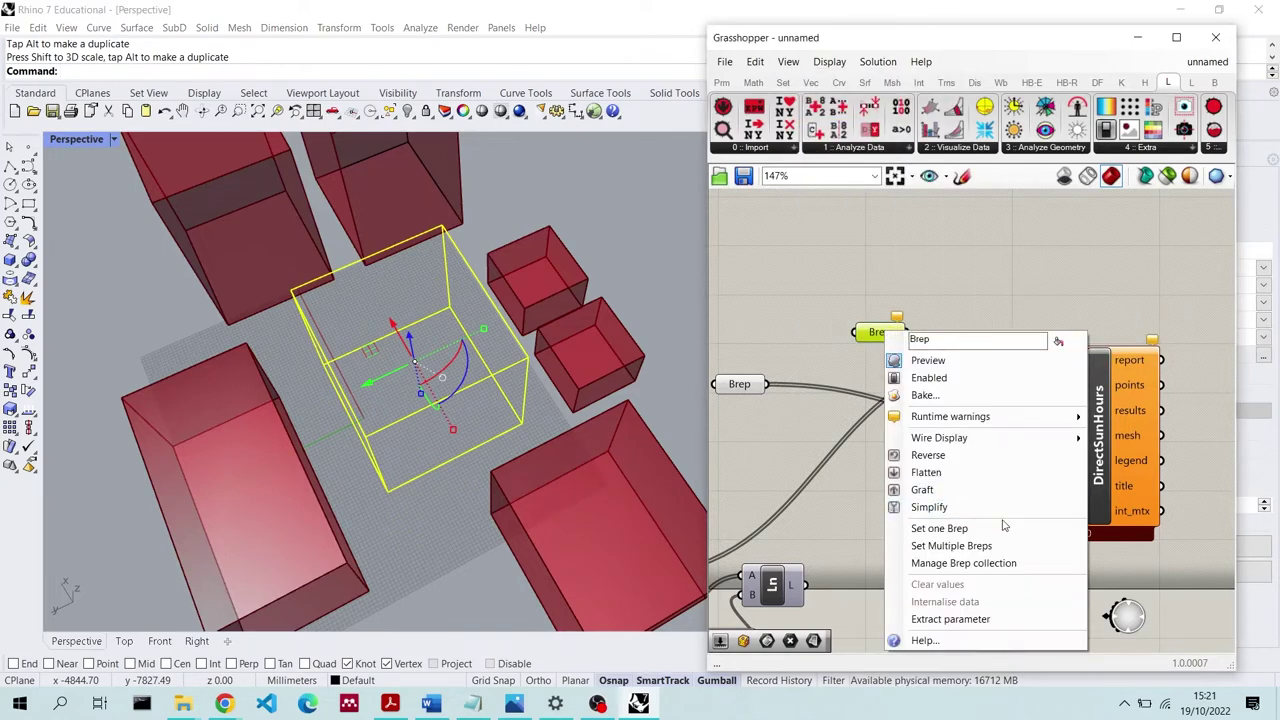
{"action": "left_click", "coordinate": [1000, 524]}
{"action": "left_click", "coordinate": [440, 440]}
Connect the central box's Brep parameter to the _geometry input of DirectSunHours and highlight that box in the model
{"action": "right_click_drag", "start_coordinate": [435, 517], "coordinate": [629, 348]}
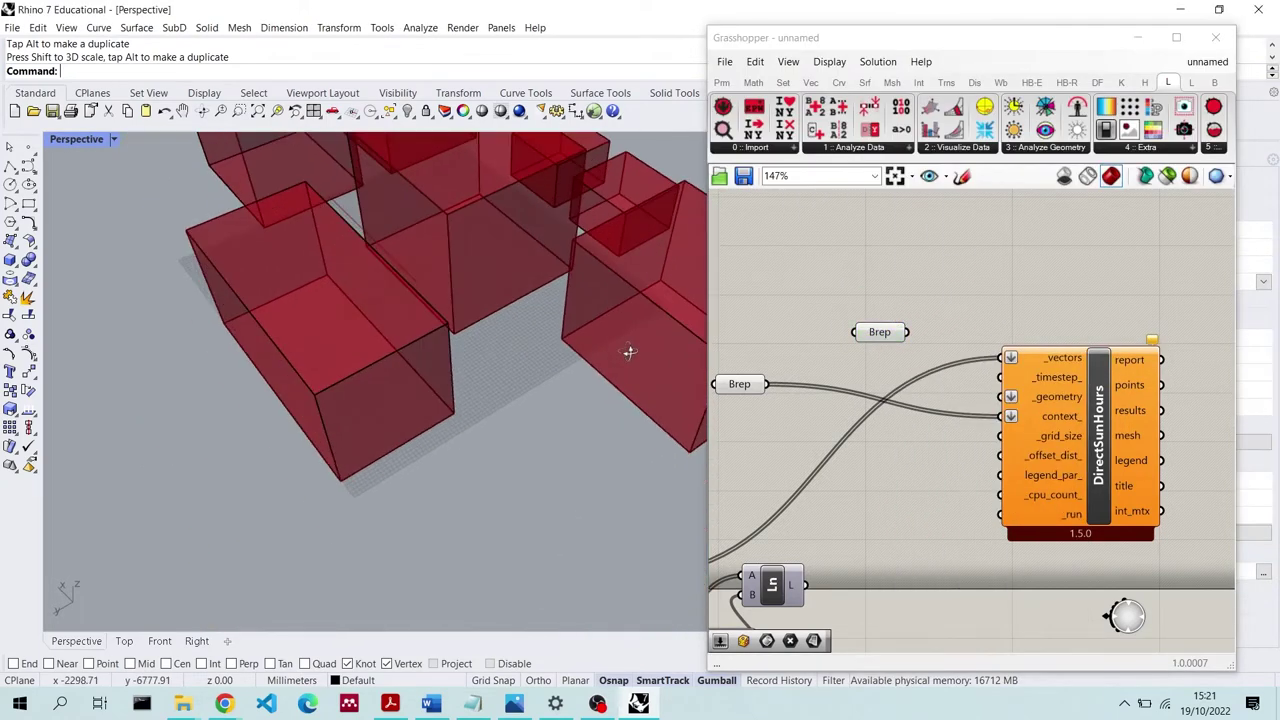
{"action": "left_click_drag", "start_coordinate": [907, 332], "coordinate": [1002, 397]}
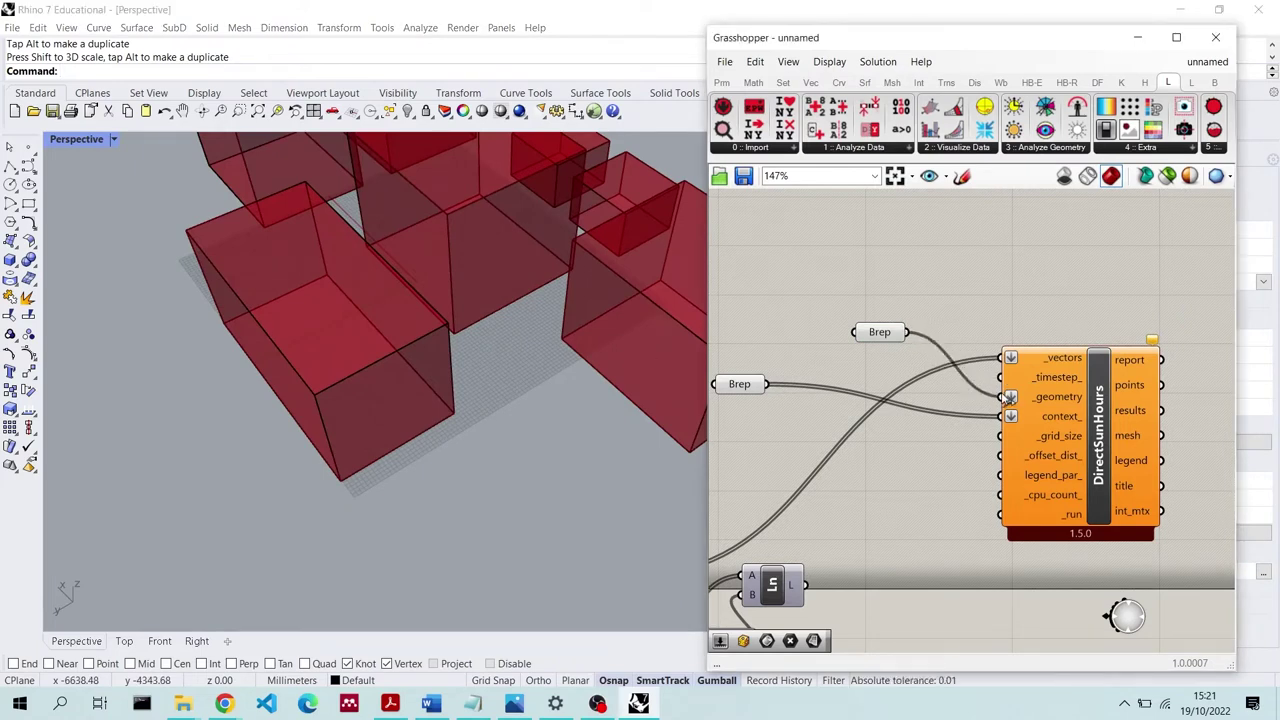
{"action": "left_click", "coordinate": [880, 332]}
{"action": "scroll", "coordinate": [338, 478], "scroll_direction": "down", "scroll_amount": 5}
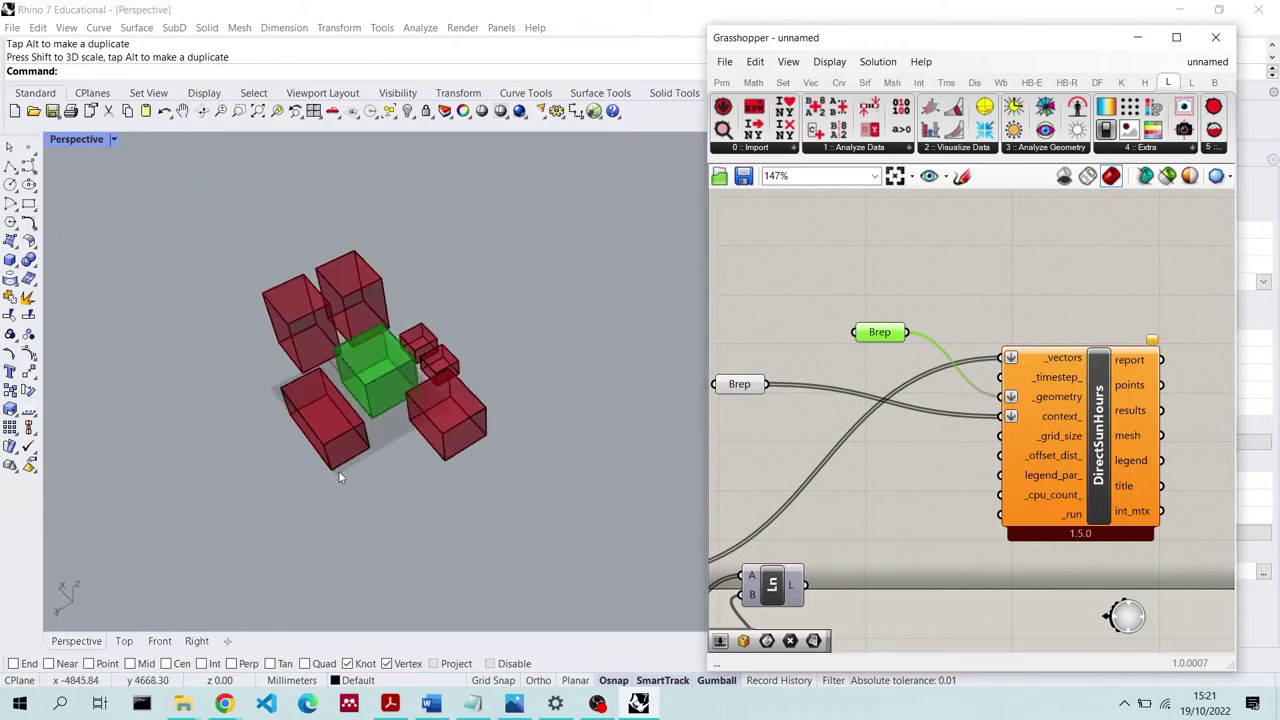
{"action": "scroll", "coordinate": [407, 362], "scroll_direction": "up", "scroll_amount": 5}
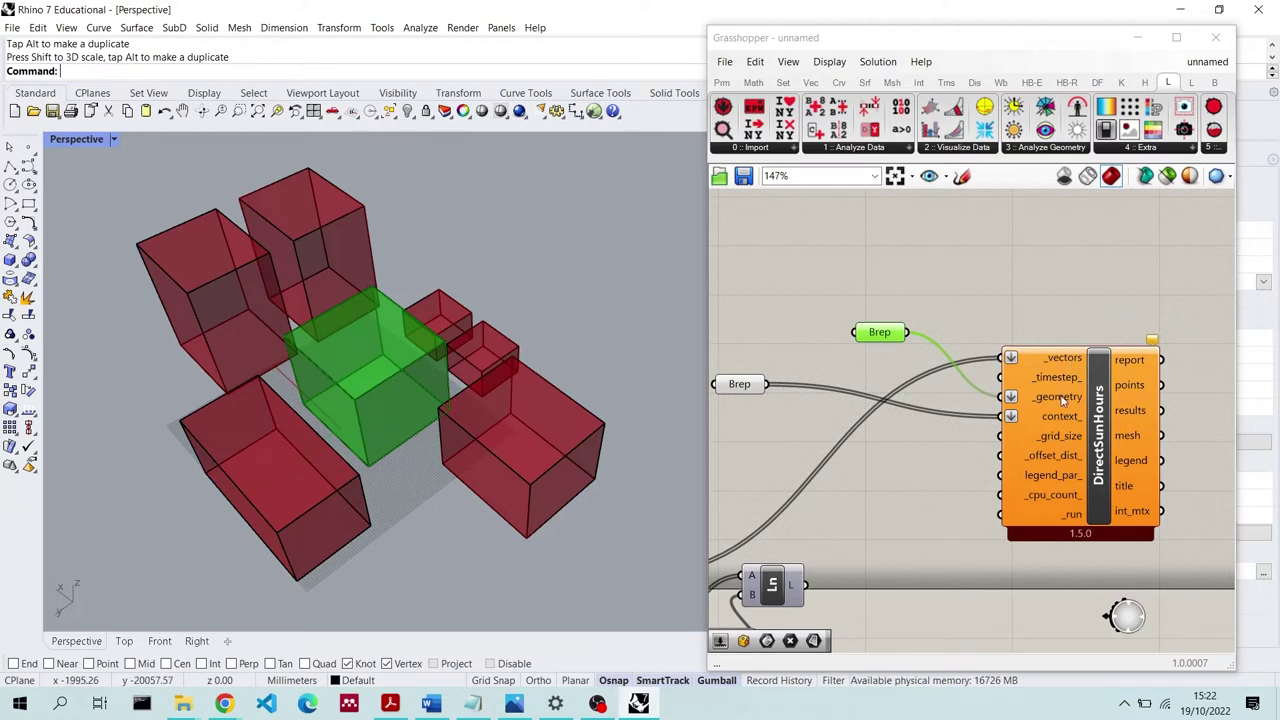
{"action": "mouse_move", "coordinate": [1063, 400]}
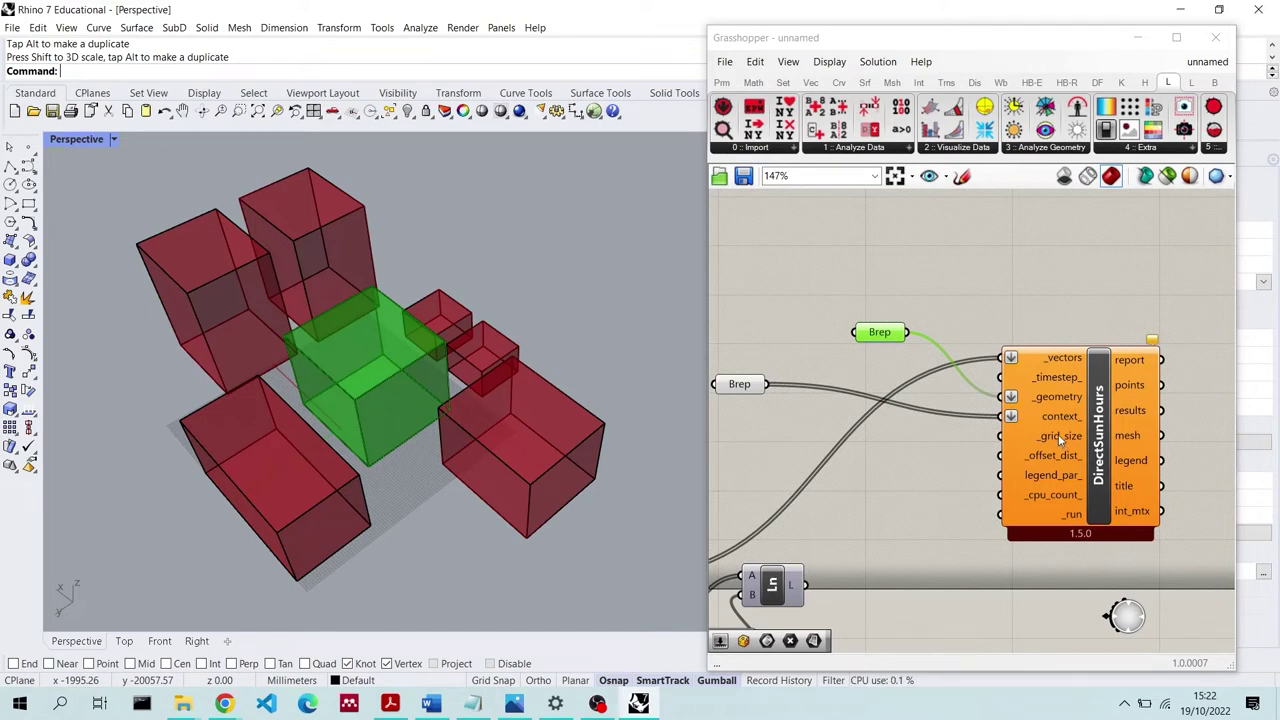
{"action": "mouse_move", "coordinate": [1057, 436]}
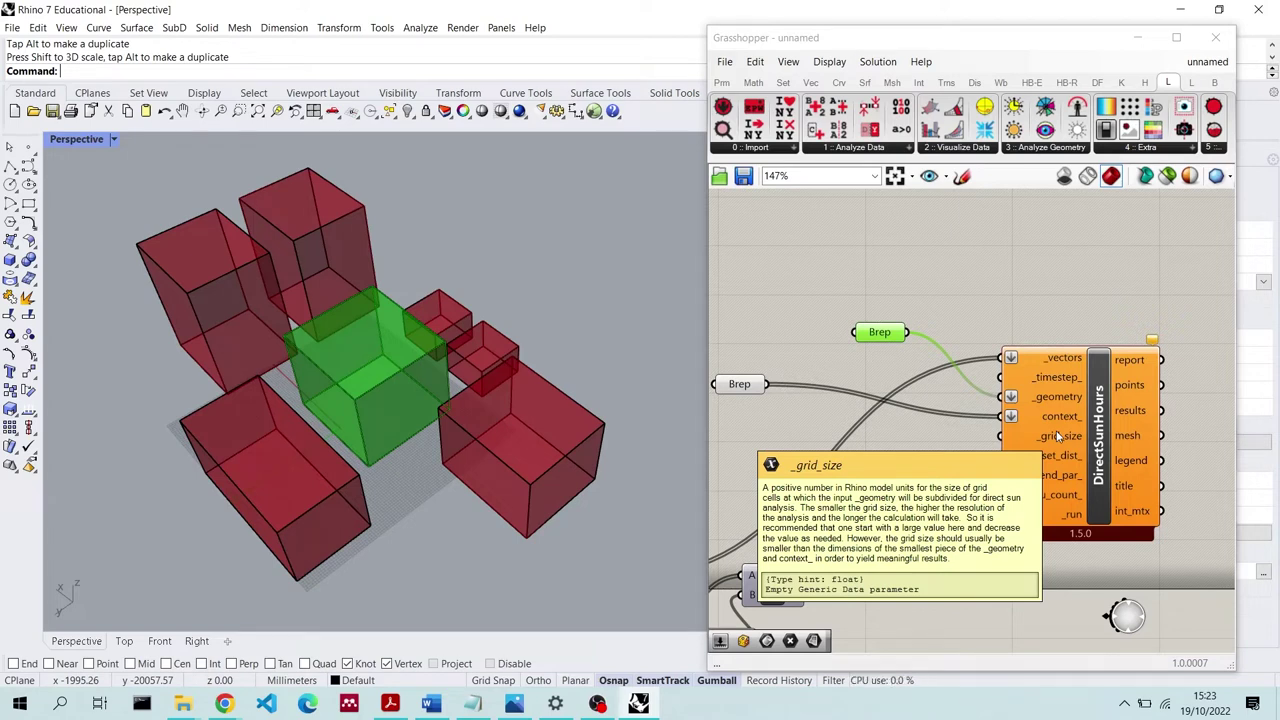
{"action": "left_click", "coordinate": [8, 168]}
{"action": "scroll", "coordinate": [400, 434], "scroll_direction": "up", "scroll_amount": 3}
{"action": "left_click", "coordinate": [350, 475]}
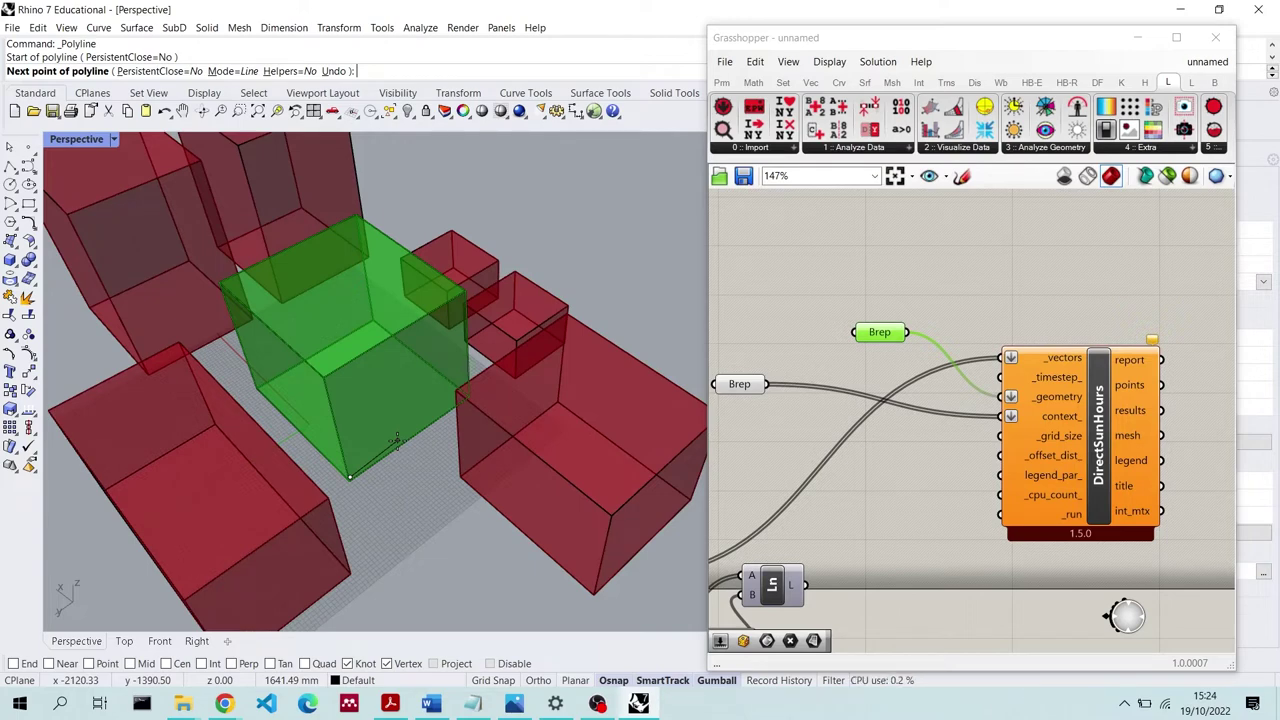
{"action": "key", "text": "Escape"}
Add a number slider set to 1000, connect it to the _grid_size input of DirectSunHours, and reposition it above the Brep parameters
{"action": "left_click", "coordinate": [811, 283]}
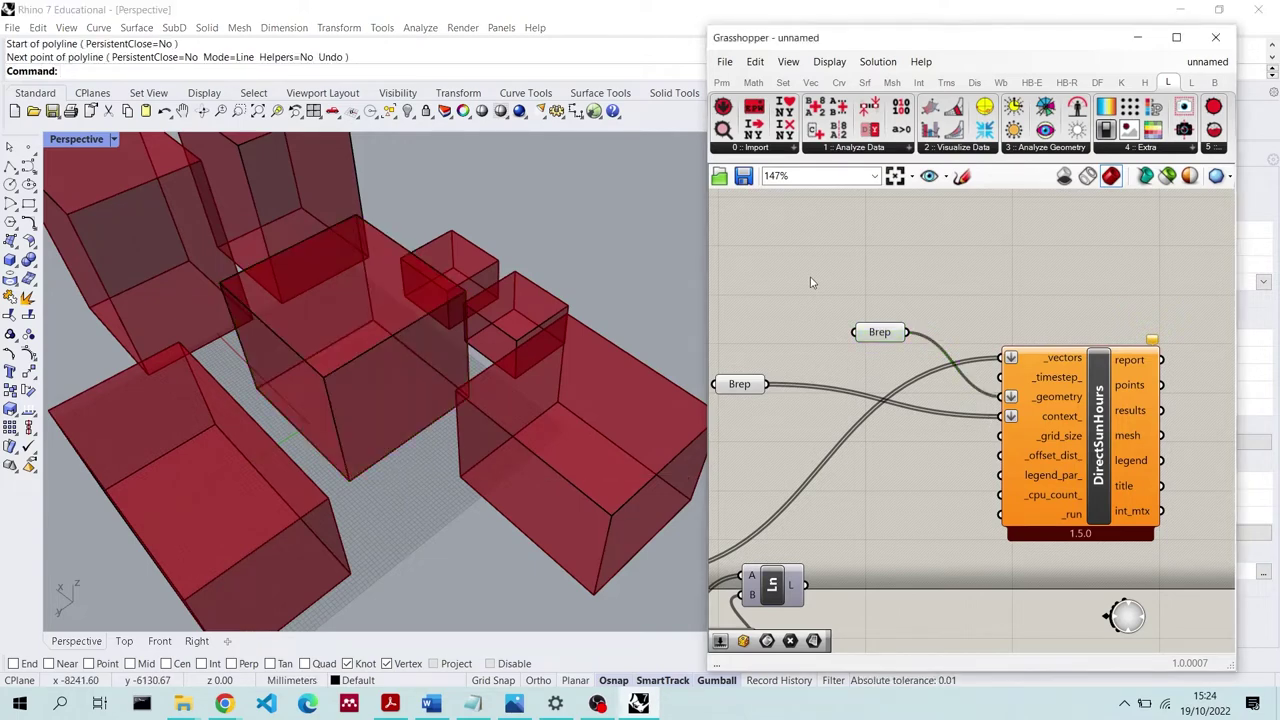
{"action": "double_click", "coordinate": [811, 283]}
{"action": "type", "text": "1000"}
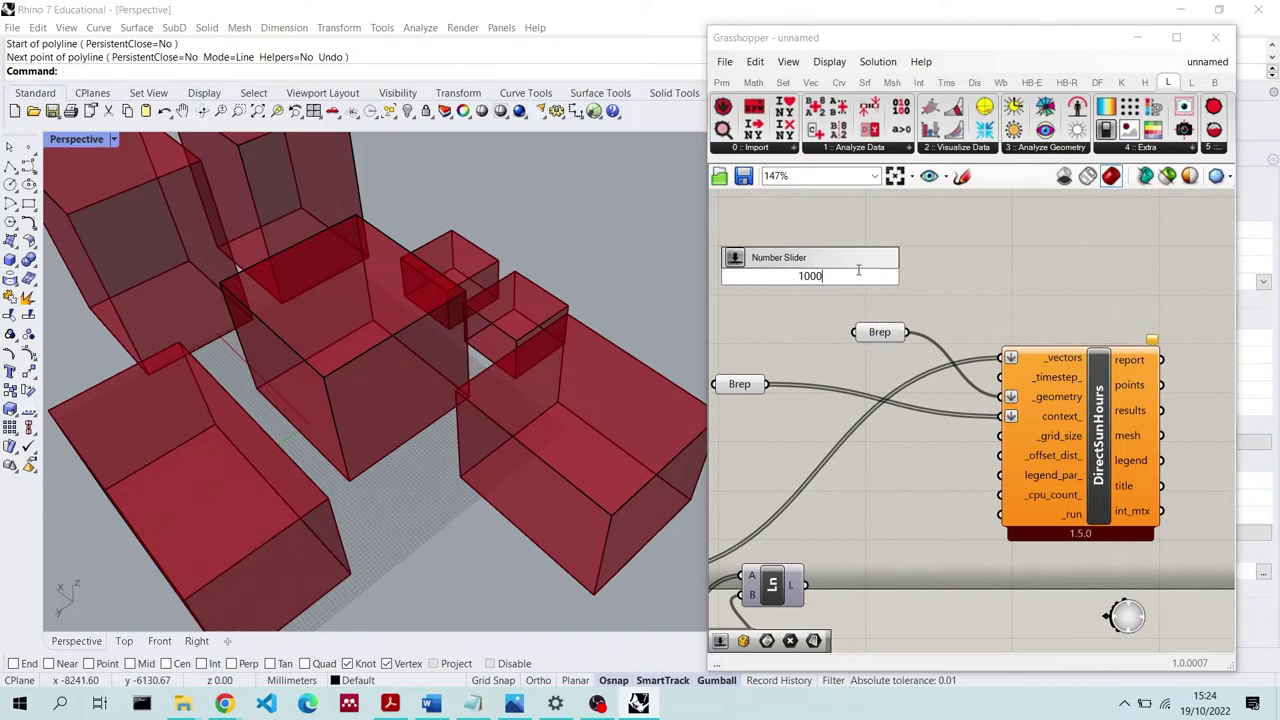
{"action": "key", "text": "Return"}
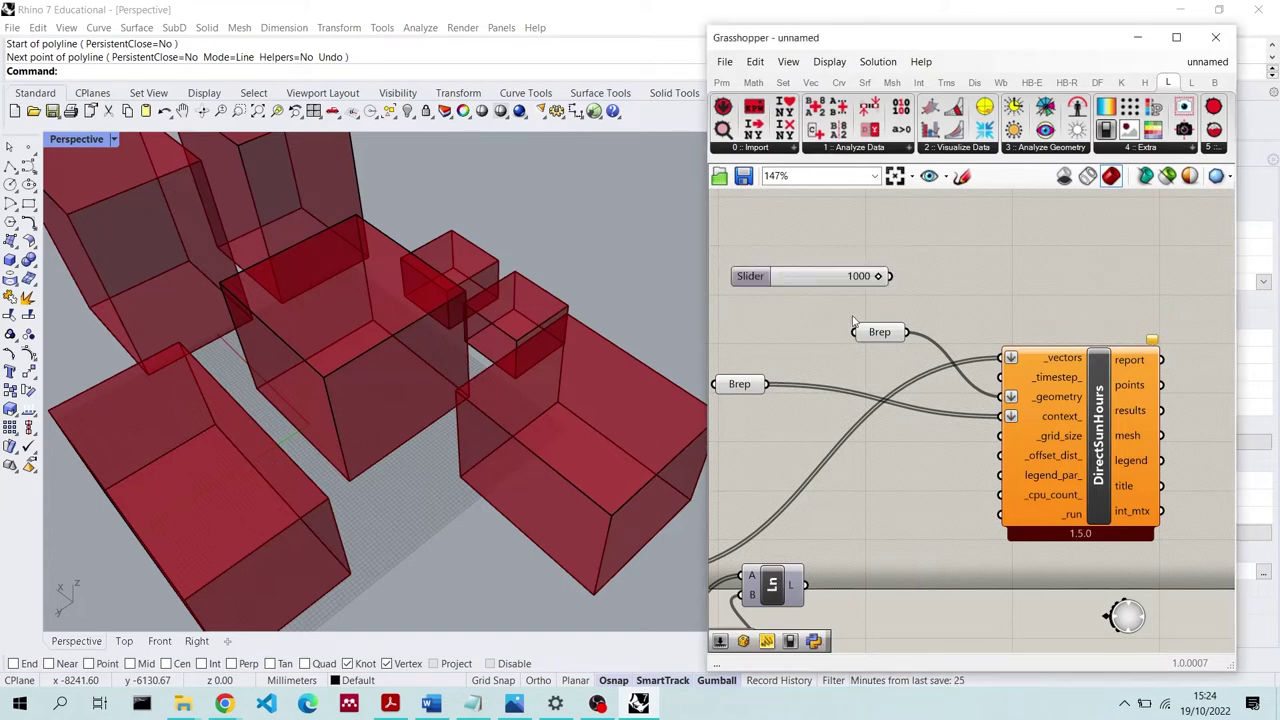
{"action": "left_click_drag", "start_coordinate": [890, 276], "coordinate": [1002, 437]}
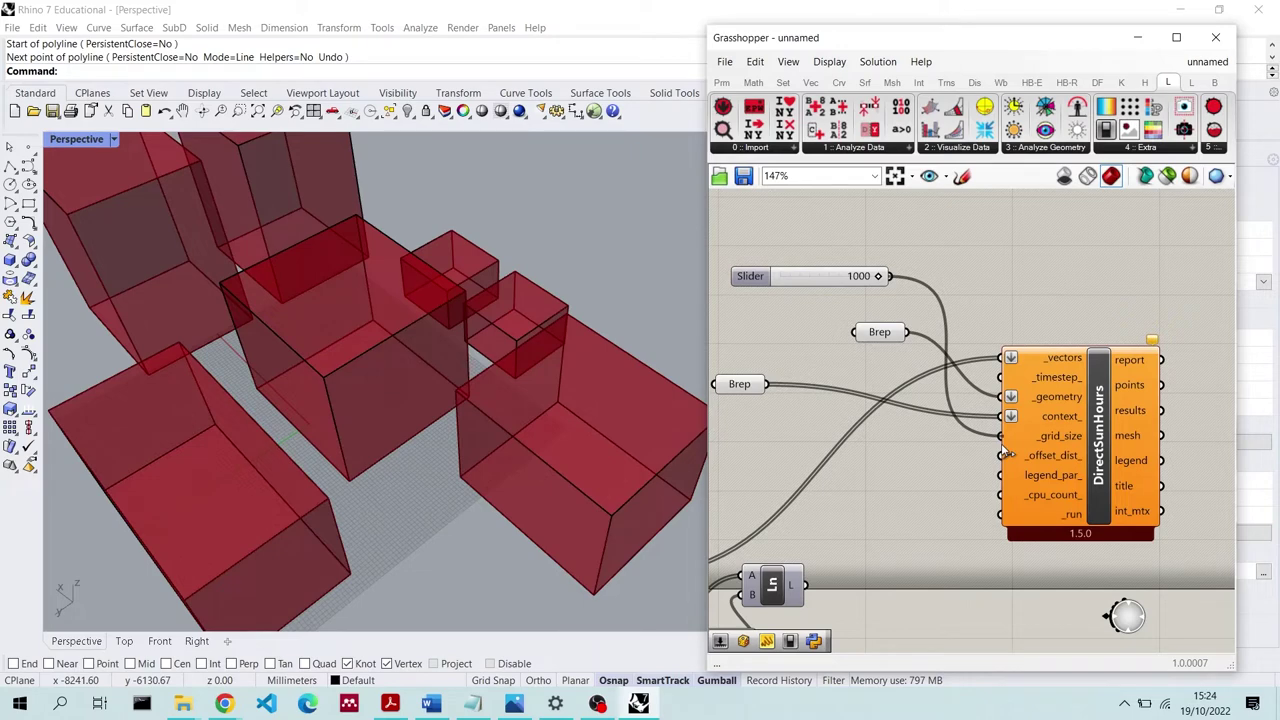
{"action": "mouse_move", "coordinate": [1070, 444]}
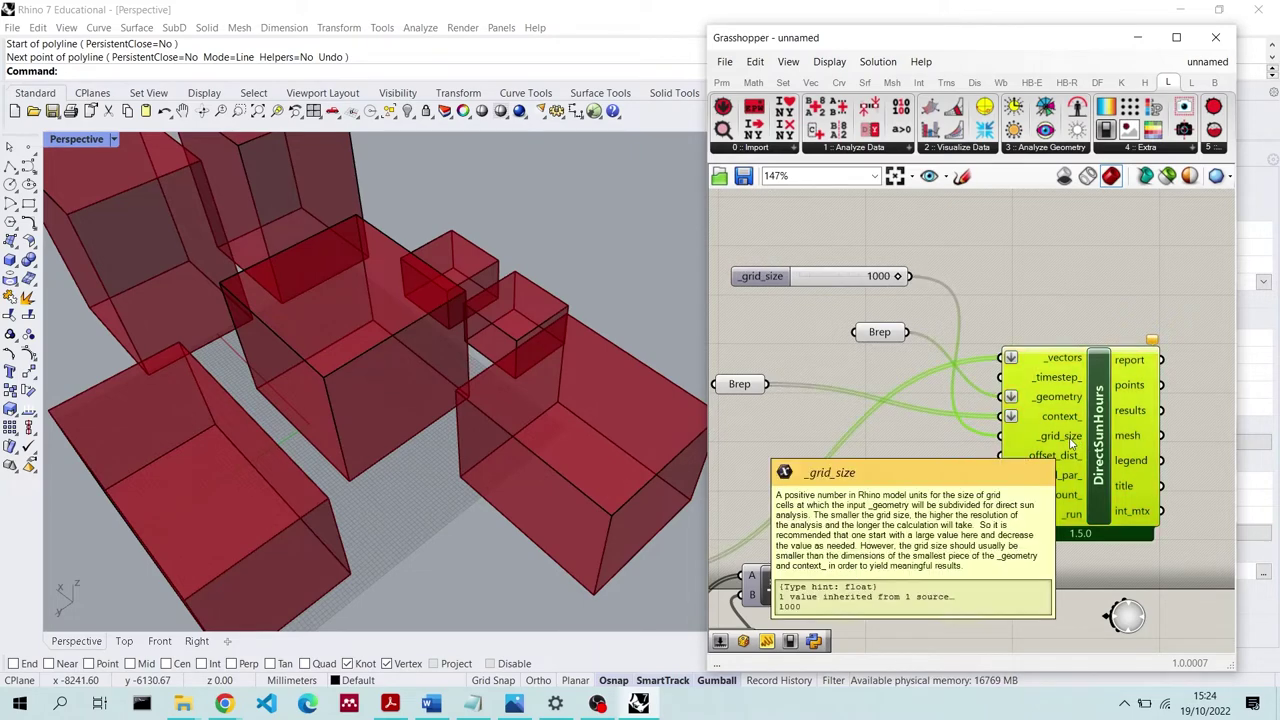
{"action": "left_click_drag", "start_coordinate": [756, 276], "coordinate": [768, 261]}
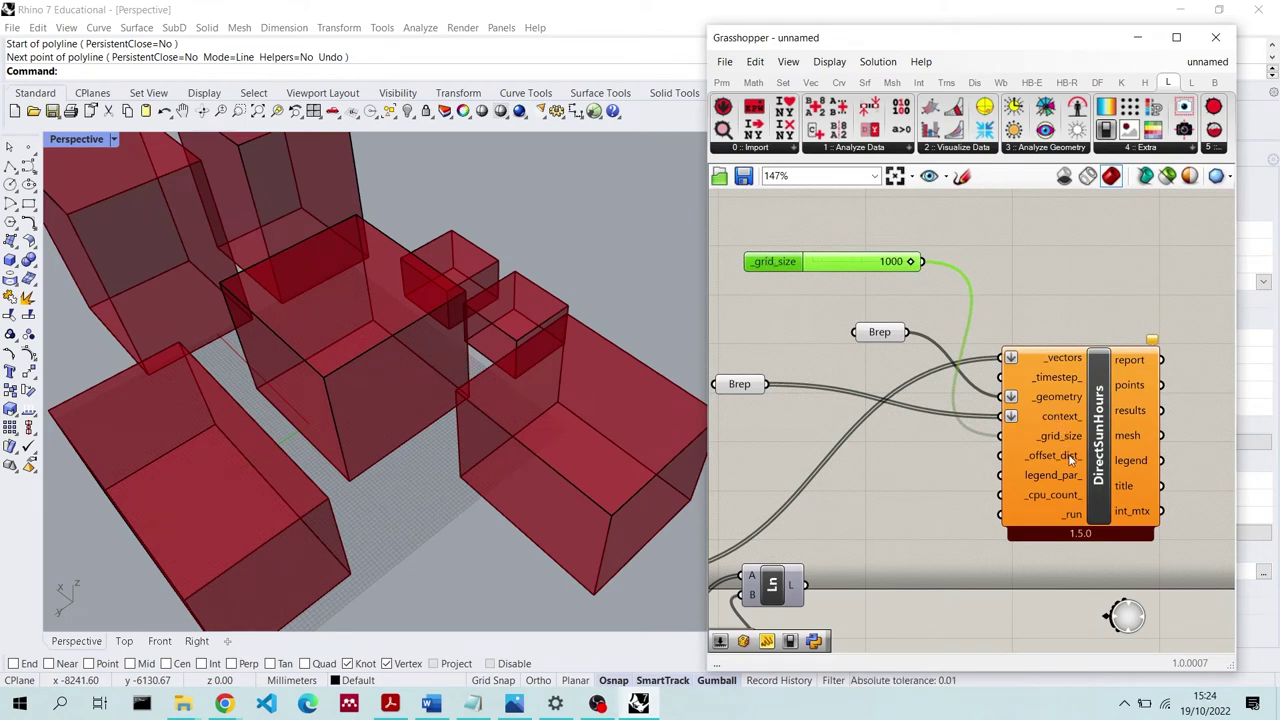
Place a Boolean parameter near the _run input of DirectSunHours
{"action": "left_click", "coordinate": [1003, 518]}
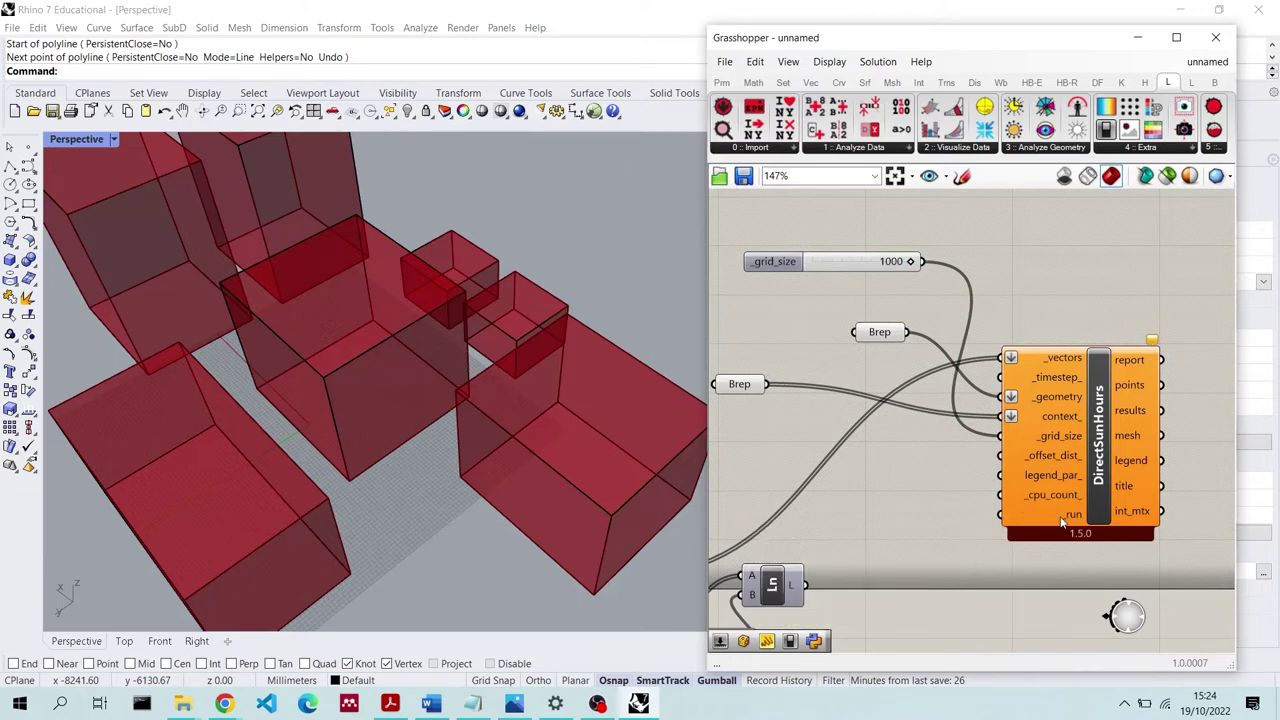
{"action": "scroll", "coordinate": [1209, 481], "scroll_direction": "up", "scroll_amount": 2}
{"action": "double_click", "coordinate": [829, 571]}
{"action": "type", "text": "bool"}
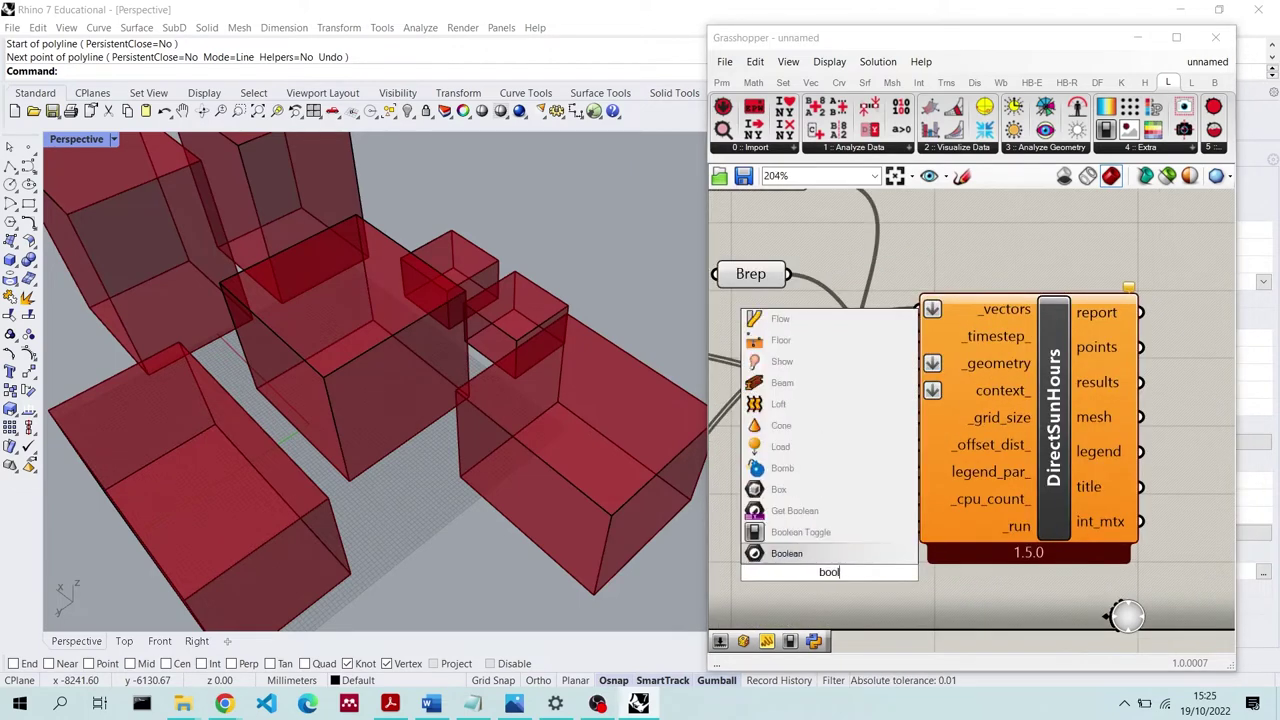
{"action": "key", "text": "Return"}
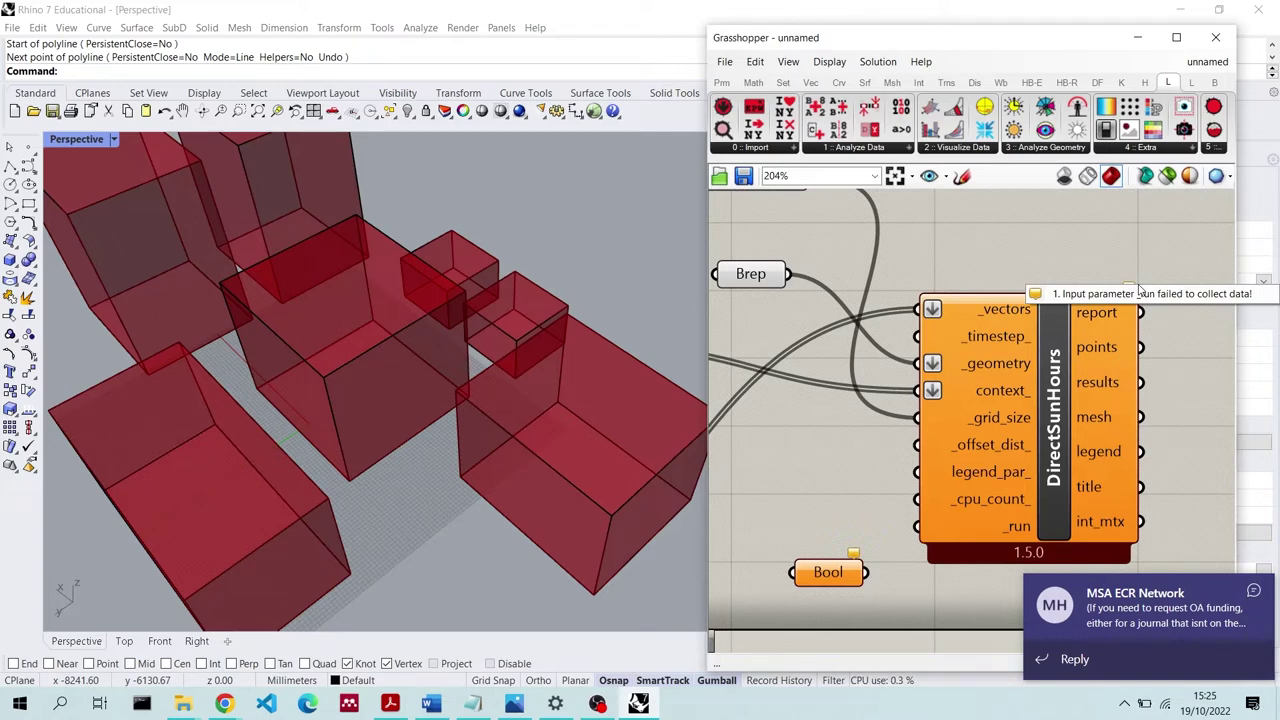
Move the Boolean parameter aside and add a Boolean Toggle below it
{"action": "scroll", "coordinate": [1138, 290], "scroll_direction": "down", "scroll_amount": 2}
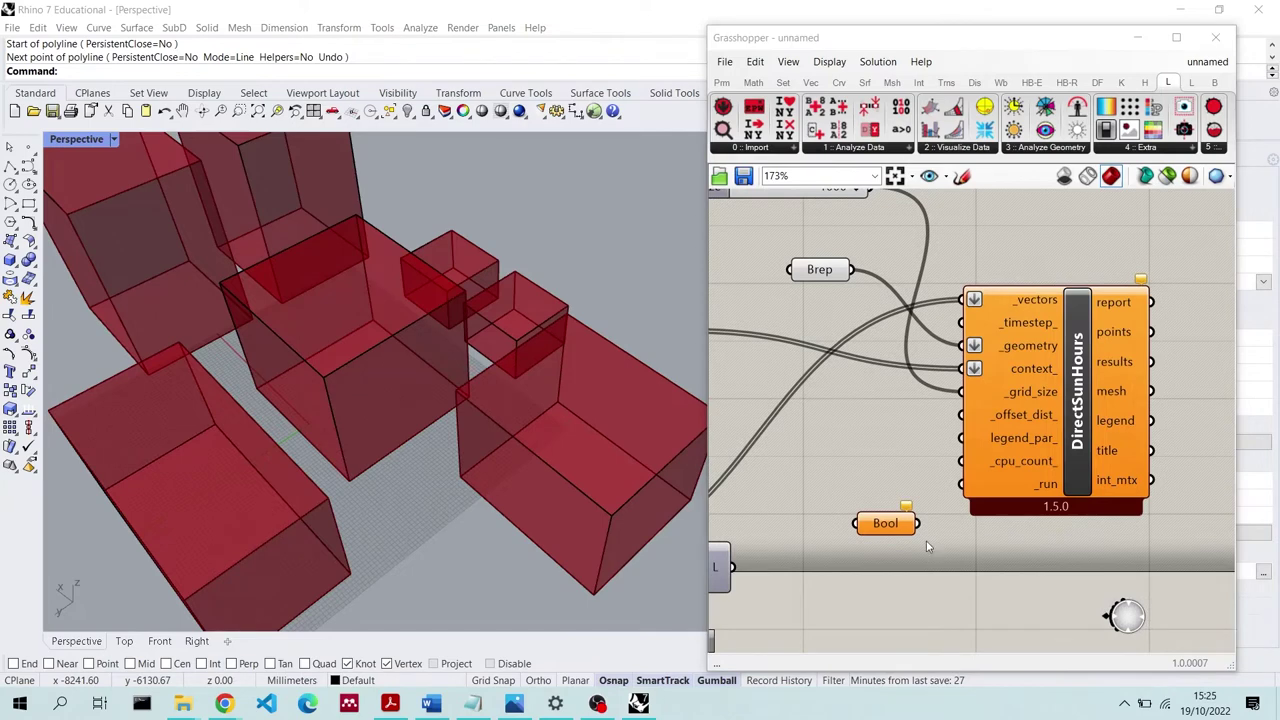
{"action": "left_click_drag", "start_coordinate": [885, 523], "coordinate": [833, 491]}
{"action": "double_click", "coordinate": [852, 541]}
{"action": "type", "text": "toggle"}
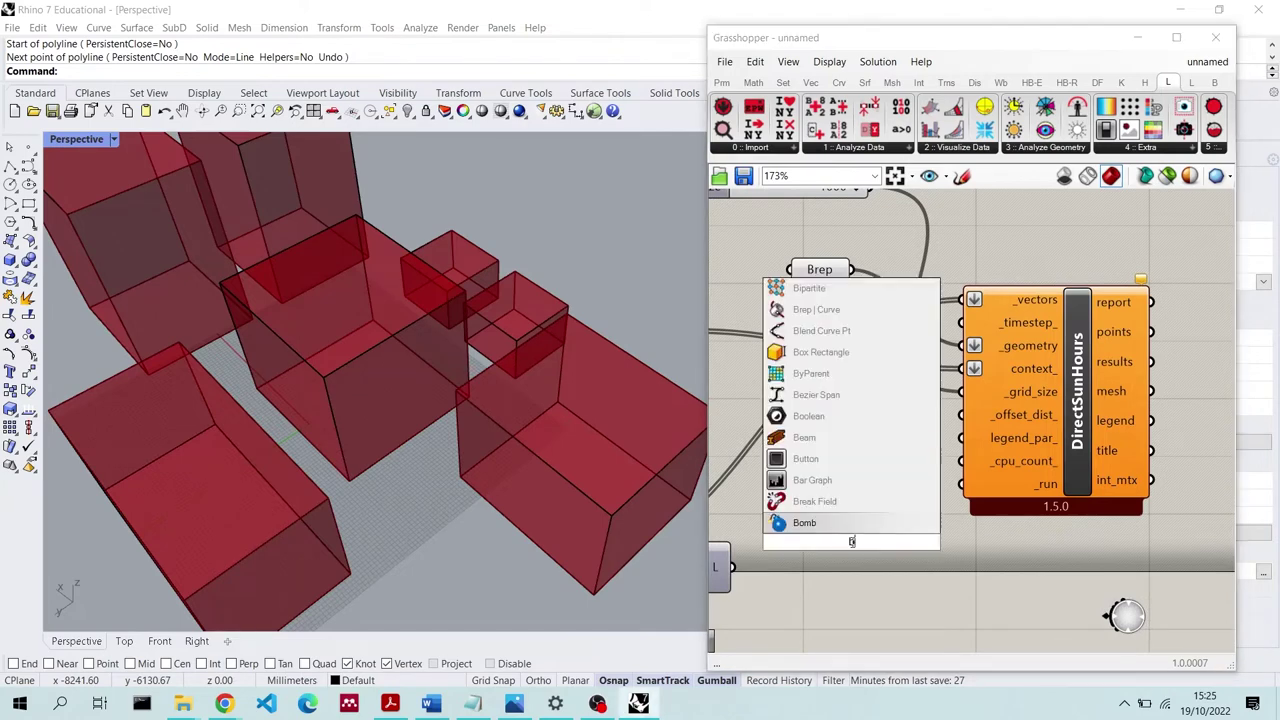
{"action": "key", "text": "Return"}
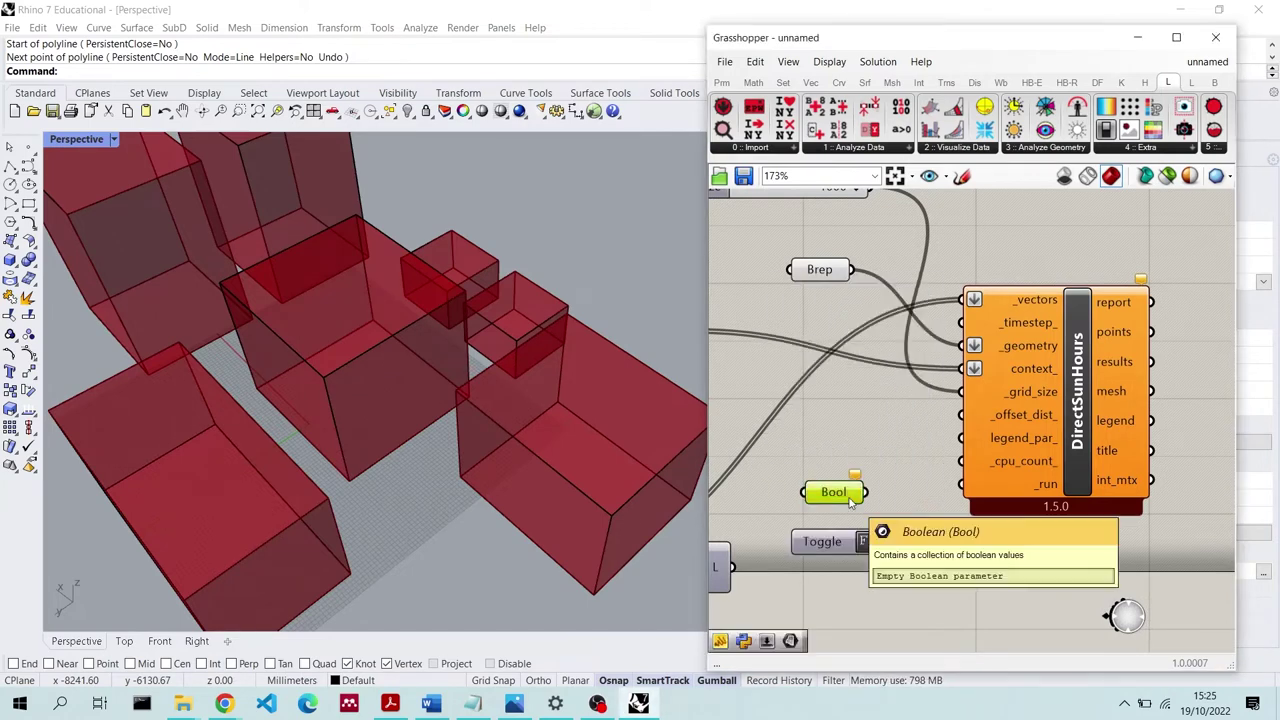
Remove the Bool parameter and run DirectSunHours by wiring the Toggle, set to True, into its _run input
{"action": "left_click", "coordinate": [840, 492]}
{"action": "key", "text": "Delete"}
{"action": "left_click_drag", "start_coordinate": [913, 541], "coordinate": [963, 485]}
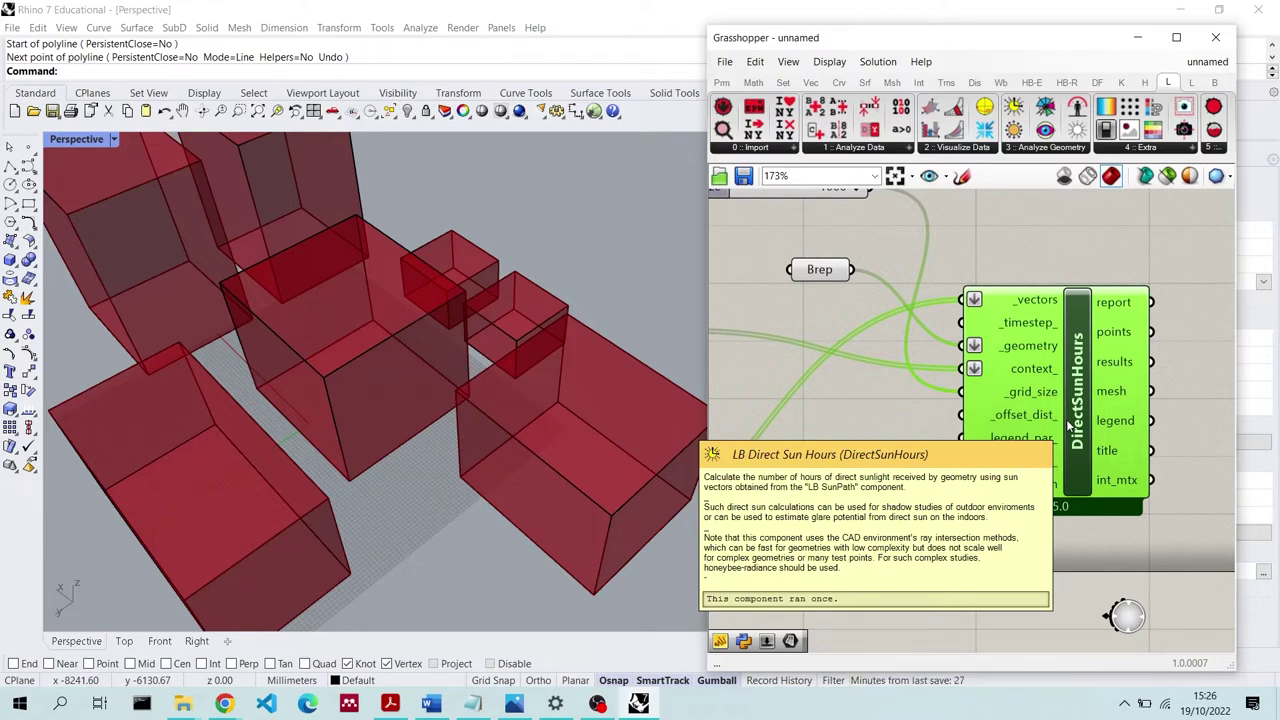
{"action": "left_click", "coordinate": [996, 573]}
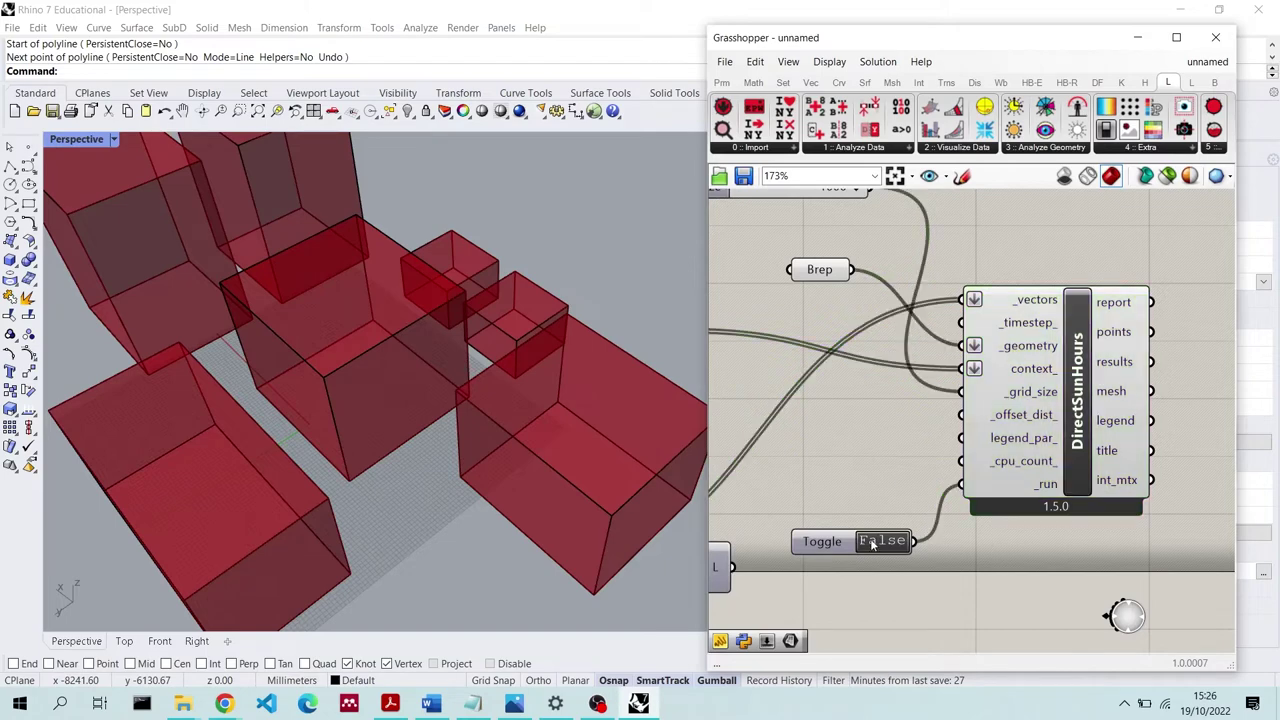
{"action": "double_click", "coordinate": [881, 541]}
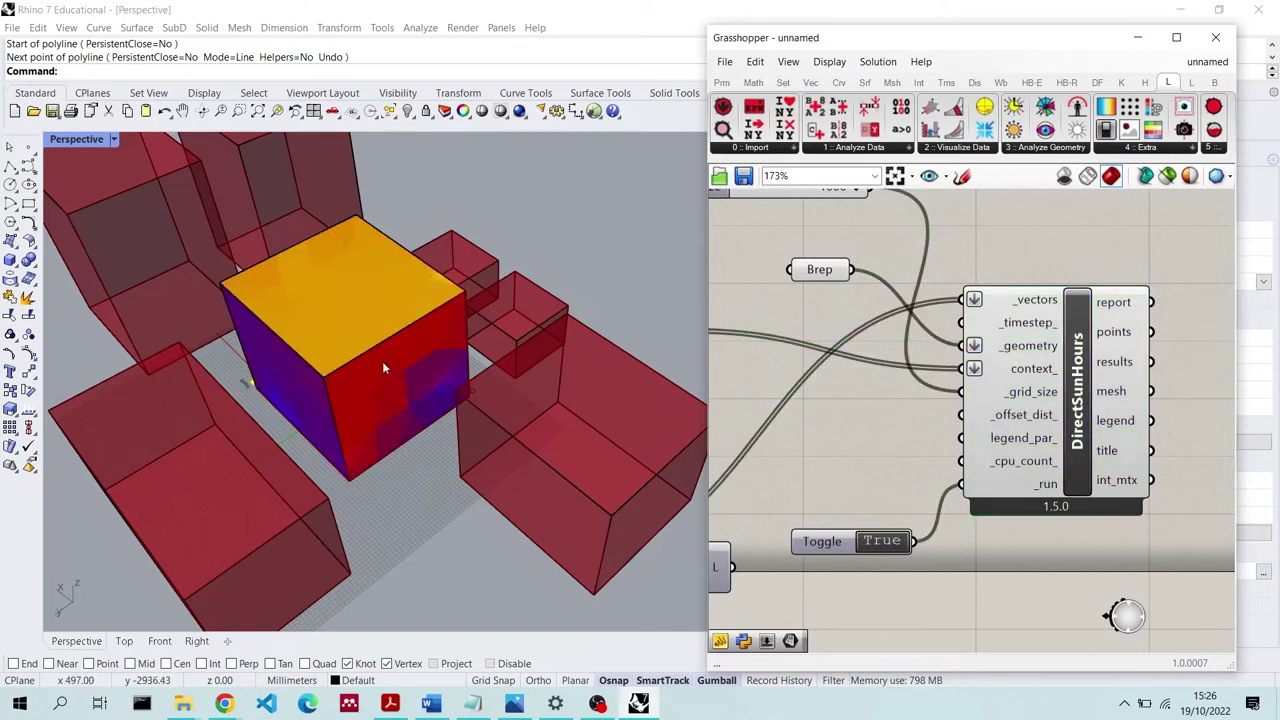
Examine the direct sun hours colours on the central building from several sides, along with the hours legend
{"action": "scroll", "coordinate": [382, 361], "scroll_direction": "up", "scroll_amount": 3}
{"action": "scroll", "coordinate": [388, 341], "scroll_direction": "down", "scroll_amount": 3}
{"action": "right_click_drag", "start_coordinate": [422, 348], "coordinate": [410, 374]}
{"action": "scroll", "coordinate": [590, 289], "scroll_direction": "down", "scroll_amount": 5}
{"action": "scroll", "coordinate": [414, 283], "scroll_direction": "up", "scroll_amount": 5}
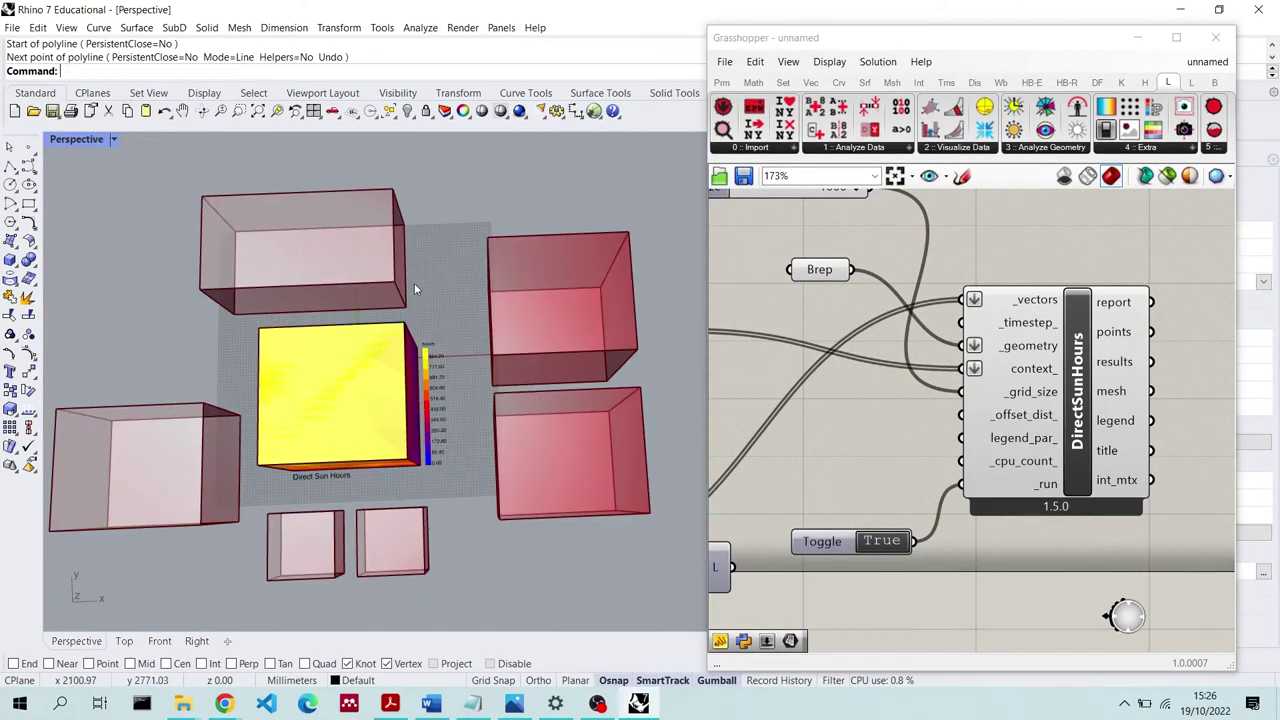
{"action": "right_click_drag", "start_coordinate": [389, 297], "coordinate": [374, 311]}
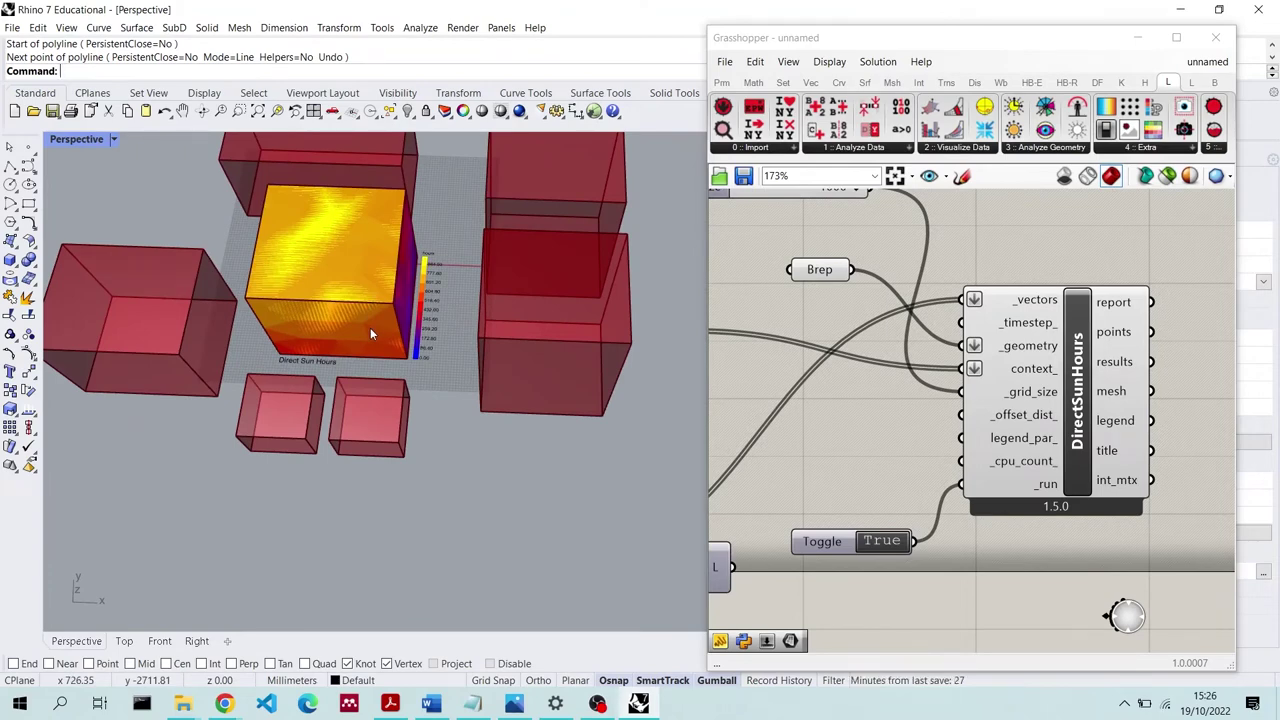
{"action": "right_click_drag", "start_coordinate": [378, 320], "coordinate": [372, 306]}
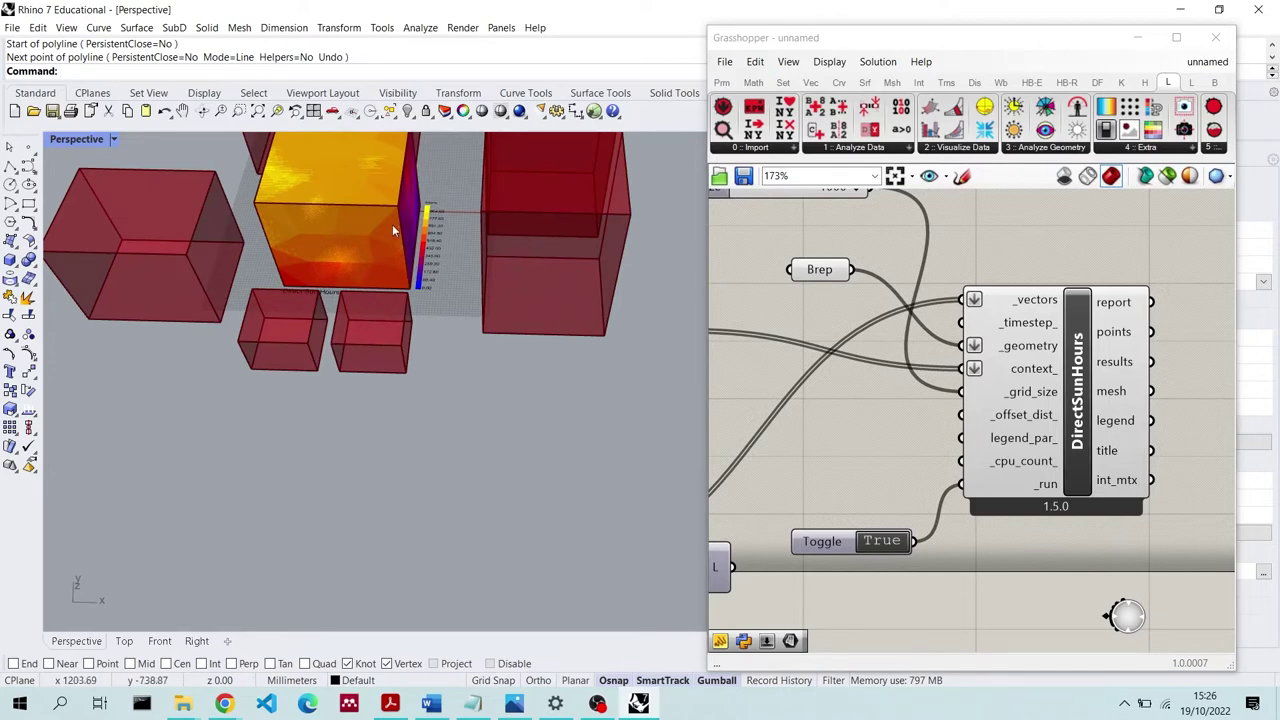
{"action": "scroll", "coordinate": [393, 230], "scroll_direction": "up", "scroll_amount": 5}
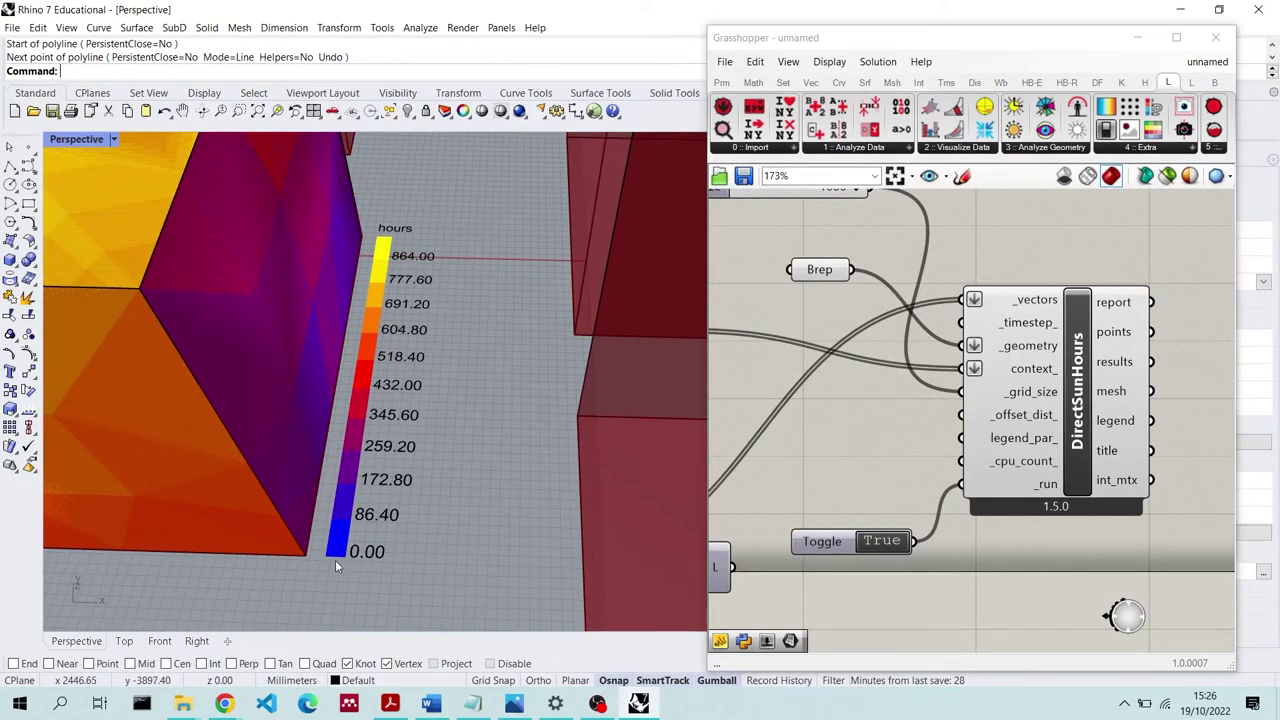
{"action": "scroll", "coordinate": [356, 555], "scroll_direction": "down", "scroll_amount": 5}
{"action": "scroll", "coordinate": [448, 373], "scroll_direction": "up", "scroll_amount": 10}
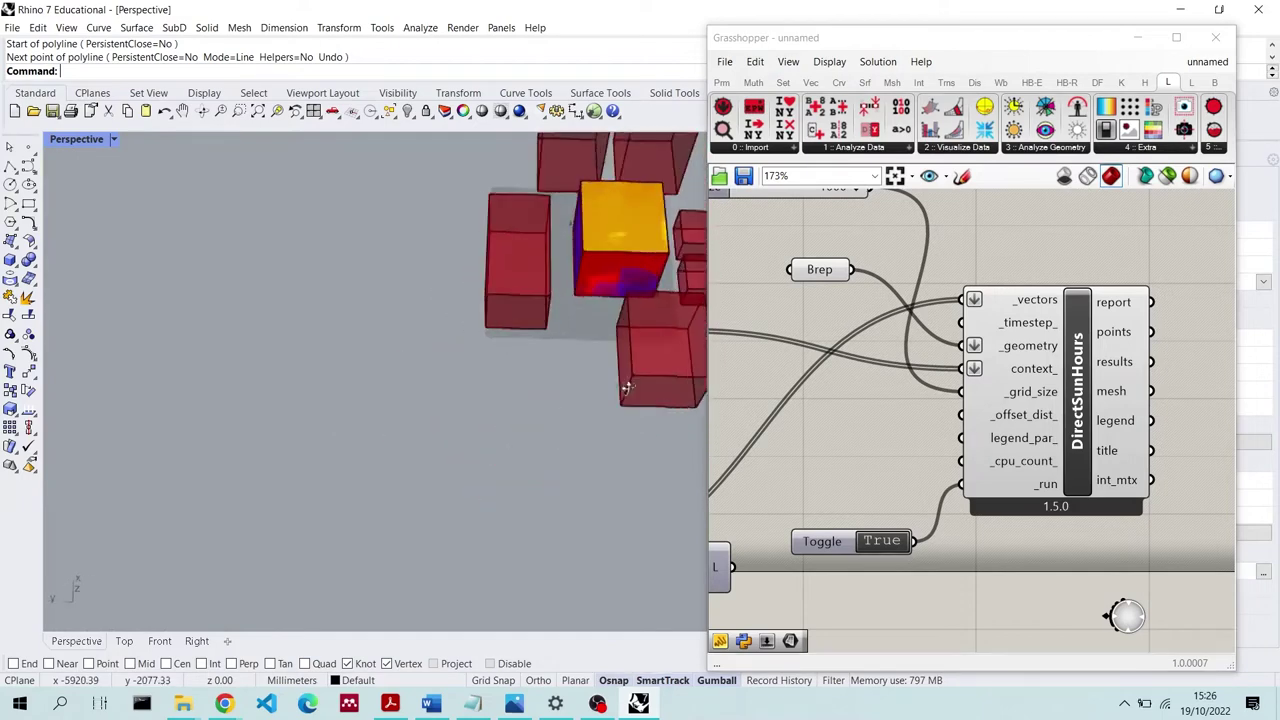
{"action": "scroll", "coordinate": [437, 338], "scroll_direction": "down", "scroll_amount": 3}
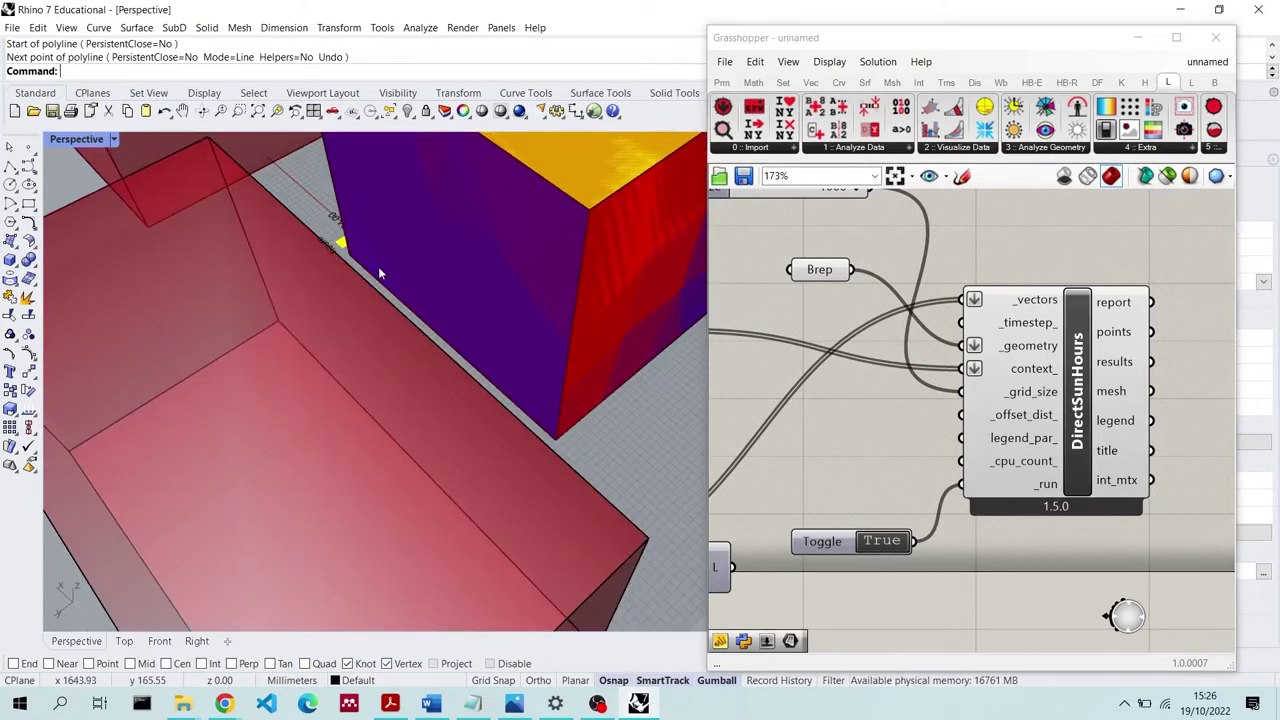
{"action": "scroll", "coordinate": [378, 266], "scroll_direction": "up", "scroll_amount": 5}
{"action": "scroll", "coordinate": [346, 302], "scroll_direction": "down", "scroll_amount": 5}
{"action": "scroll", "coordinate": [350, 303], "scroll_direction": "down", "scroll_amount": 2}
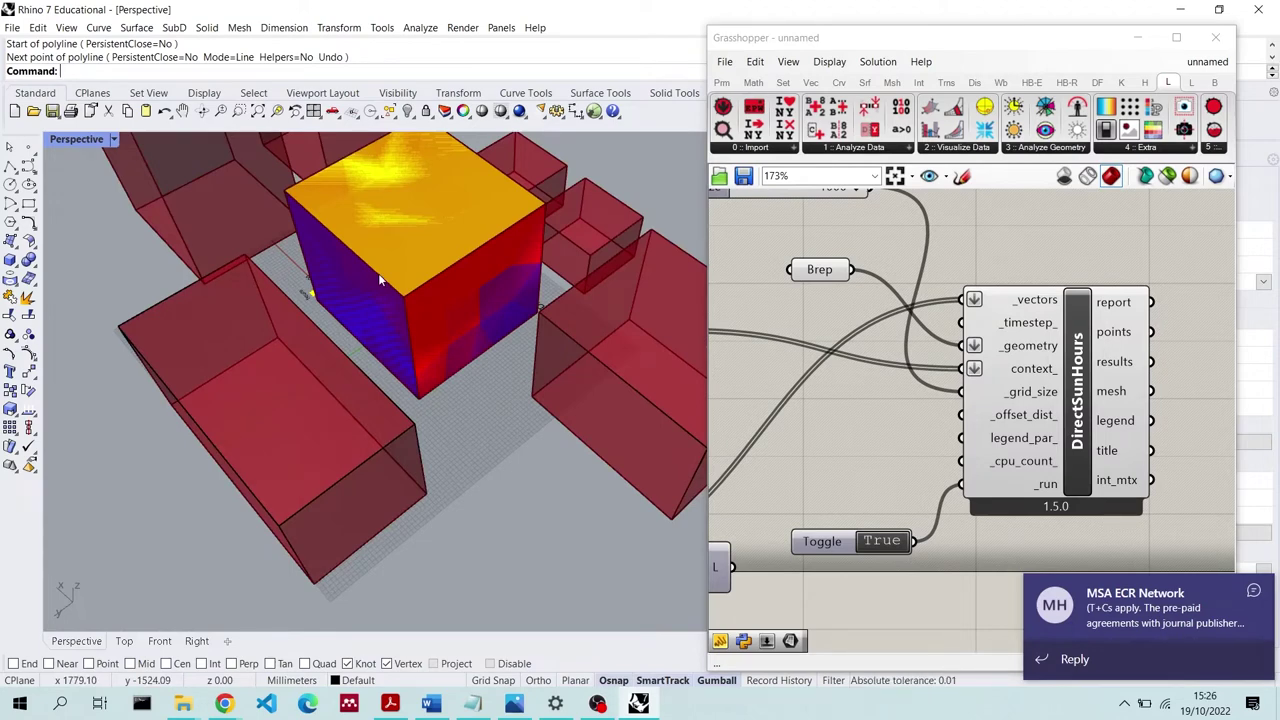
{"action": "scroll", "coordinate": [378, 273], "scroll_direction": "down", "scroll_amount": 8}
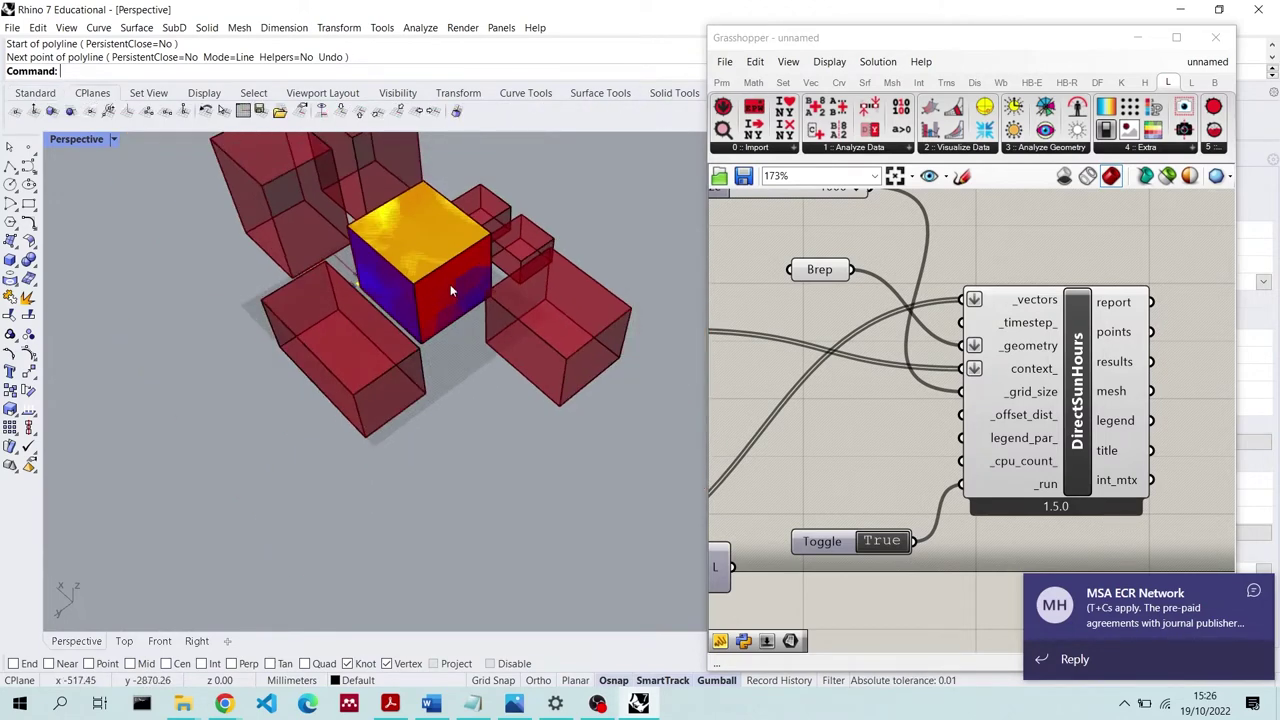
{"action": "scroll", "coordinate": [343, 265], "scroll_direction": "up", "scroll_amount": 6}
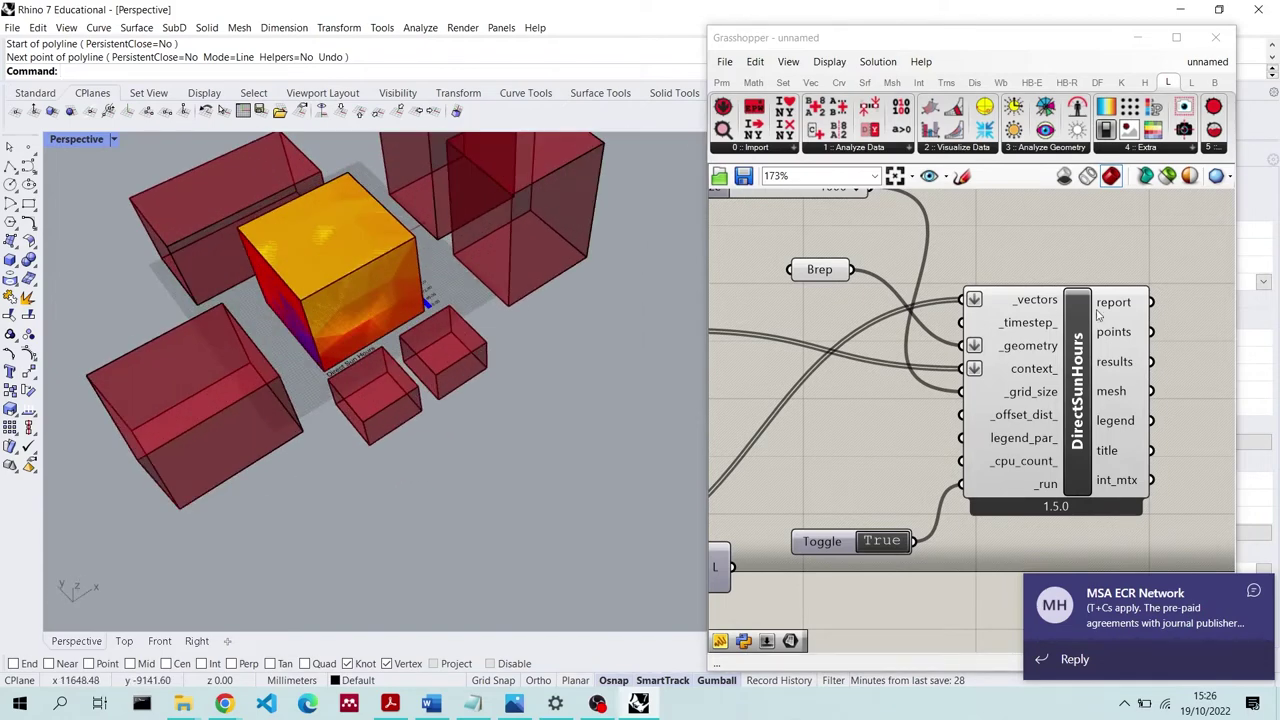
Try stretching one of the two small context boxes vertically to test its shading effect, and undo the scaling
{"action": "left_click", "coordinate": [474, 356]}
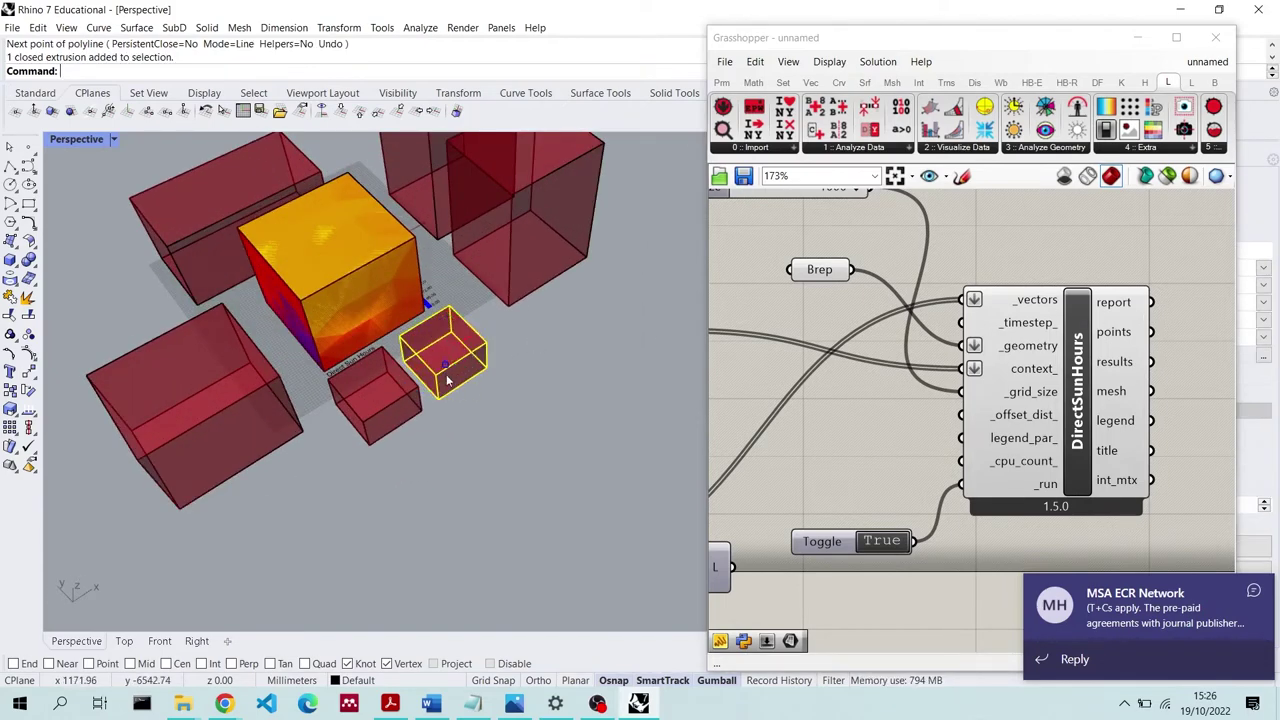
{"action": "left_click_drag", "start_coordinate": [452, 389], "coordinate": [584, 464]}
{"action": "scroll", "coordinate": [368, 258], "scroll_direction": "up", "scroll_amount": 5}
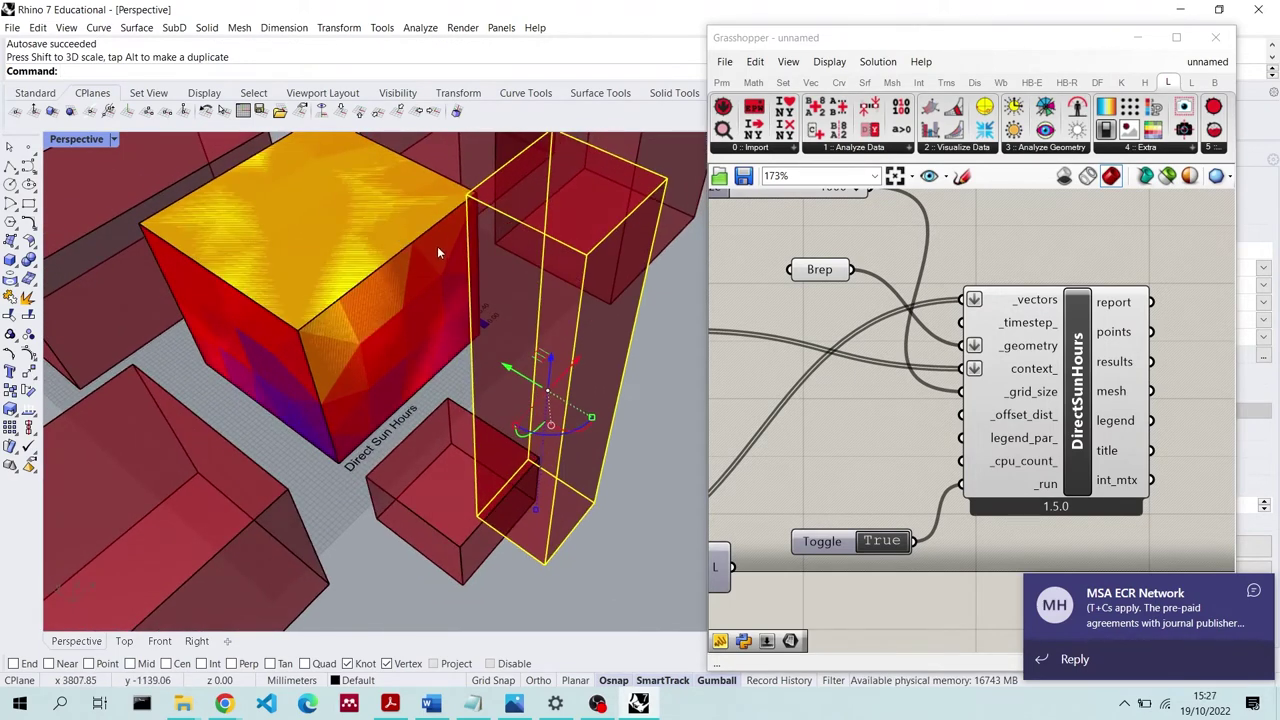
{"action": "scroll", "coordinate": [437, 250], "scroll_direction": "down", "scroll_amount": 6}
{"action": "scroll", "coordinate": [416, 303], "scroll_direction": "down", "scroll_amount": 3}
{"action": "scroll", "coordinate": [405, 285], "scroll_direction": "up", "scroll_amount": 10}
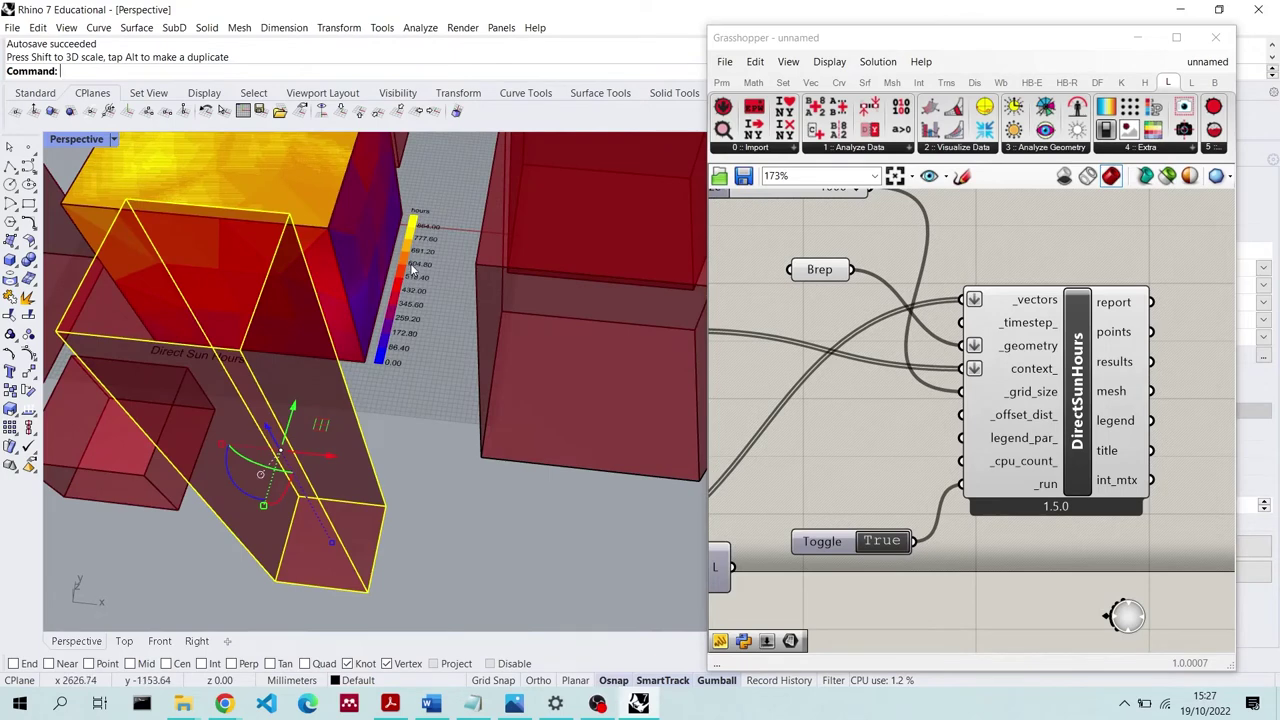
{"action": "key", "text": "ctrl+z"}
{"action": "scroll", "coordinate": [435, 296], "scroll_direction": "down", "scroll_amount": 5}
{"action": "left_click", "coordinate": [451, 425]}
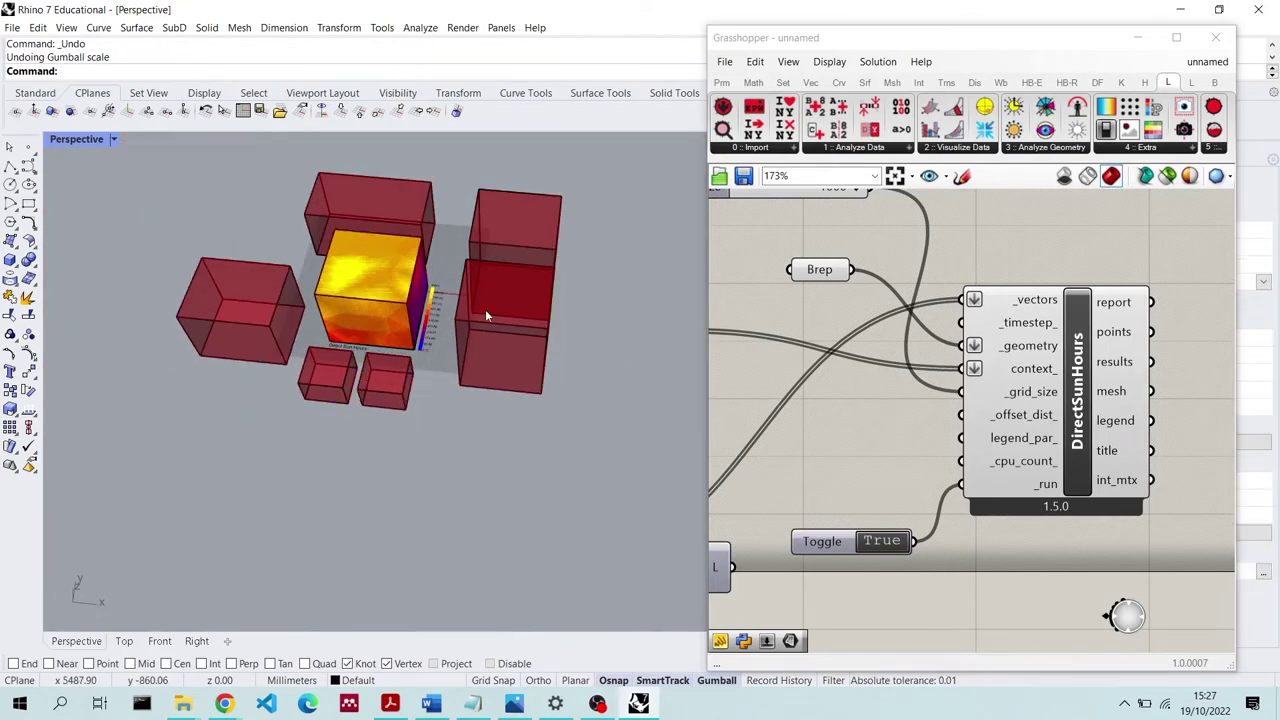
Try moving the two small context boxes away from the front of the central building, and undo the move
{"action": "right_click_drag", "start_coordinate": [379, 386], "coordinate": [427, 378]}
{"action": "left_click_drag", "start_coordinate": [427, 378], "coordinate": [304, 471]}
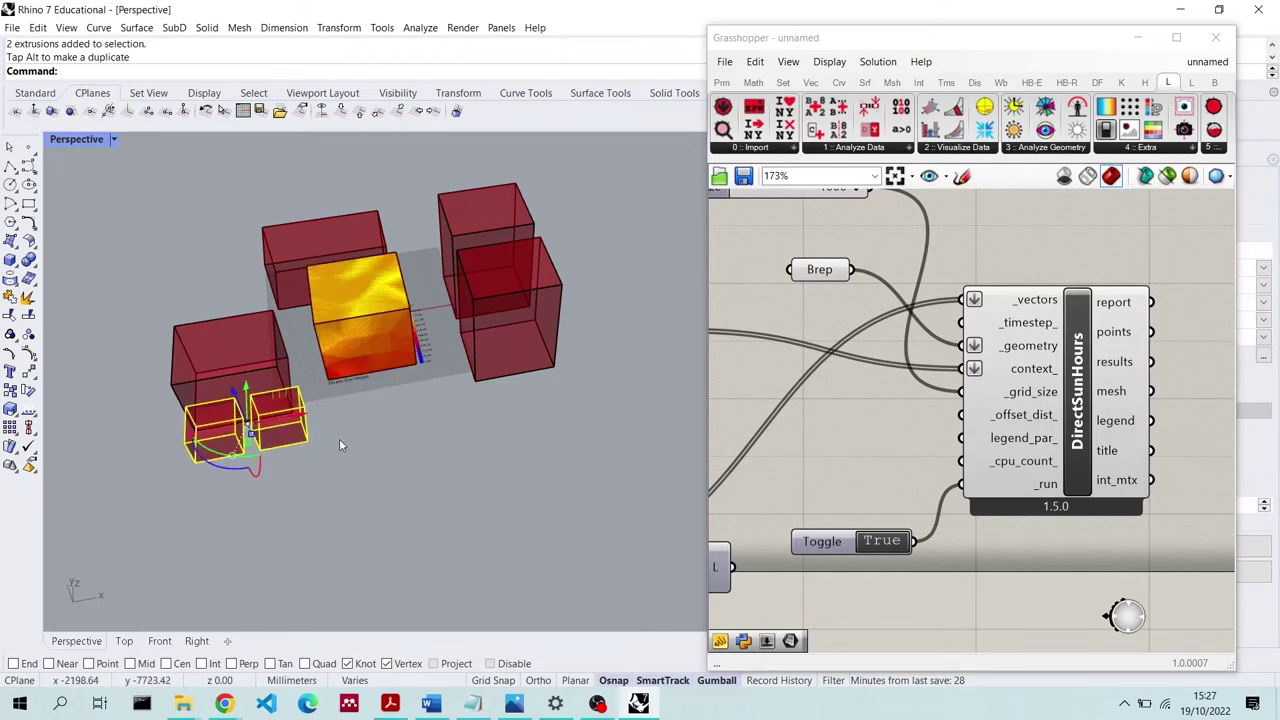
{"action": "key", "text": "ctrl+z"}
{"action": "right_click_drag", "start_coordinate": [418, 432], "coordinate": [470, 430]}
{"action": "left_click", "coordinate": [600, 495]}
Shift the large context box on the central building's blue-shaded side closer to it, and move it farther away
{"action": "left_click", "coordinate": [315, 483]}
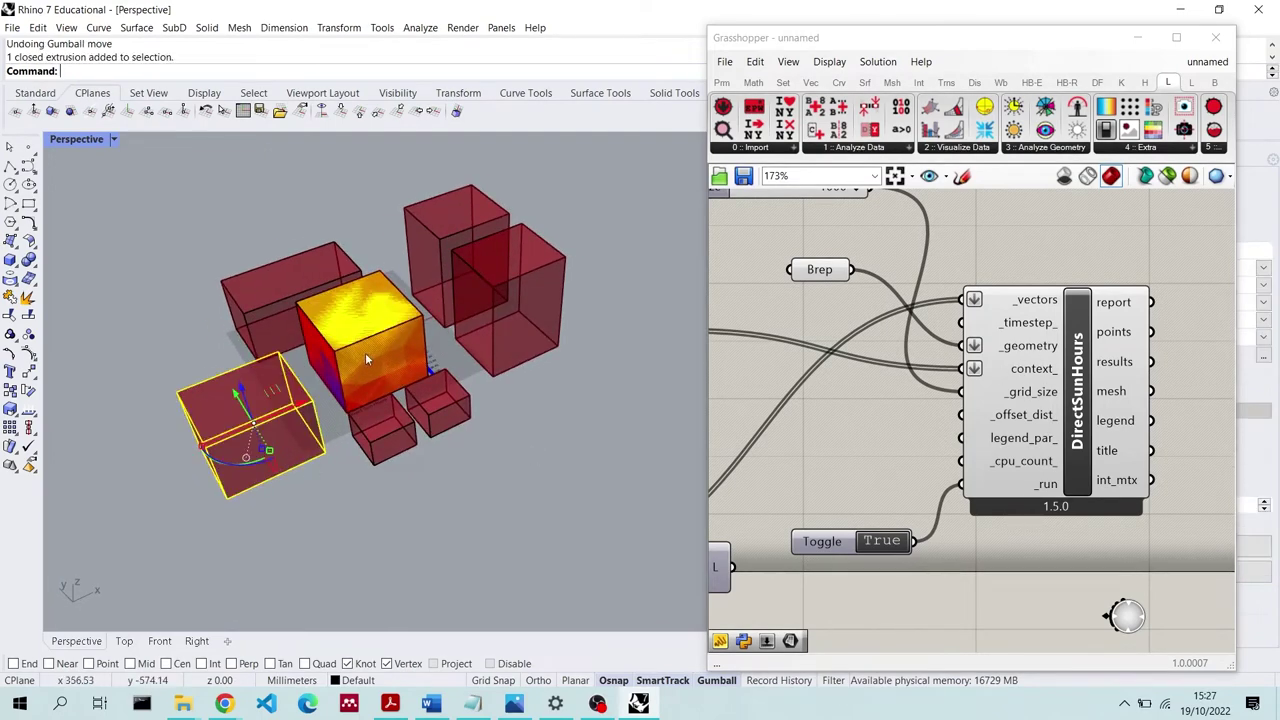
{"action": "right_click_drag", "start_coordinate": [365, 352], "coordinate": [258, 436]}
{"action": "mouse_move", "coordinate": [262, 432]}
{"action": "left_mouse_down"}
{"action": "mouse_move", "coordinate": [283, 405]}
{"action": "mouse_move", "coordinate": [275, 418]}
{"action": "left_mouse_up"}
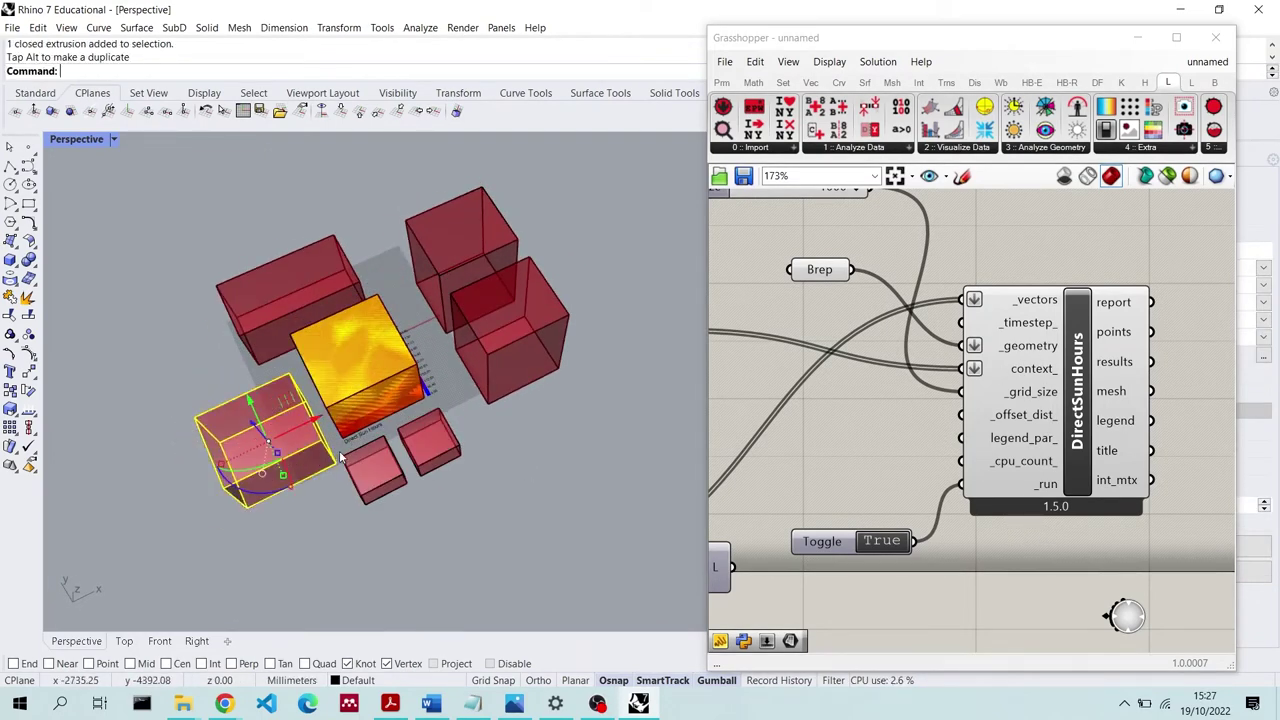
{"action": "mouse_move", "coordinate": [275, 418]}
{"action": "right_mouse_down"}
{"action": "mouse_move", "coordinate": [270, 380]}
{"action": "mouse_move", "coordinate": [268, 420]}
{"action": "right_mouse_up"}
{"action": "scroll", "coordinate": [288, 383], "scroll_direction": "up", "scroll_amount": 3}
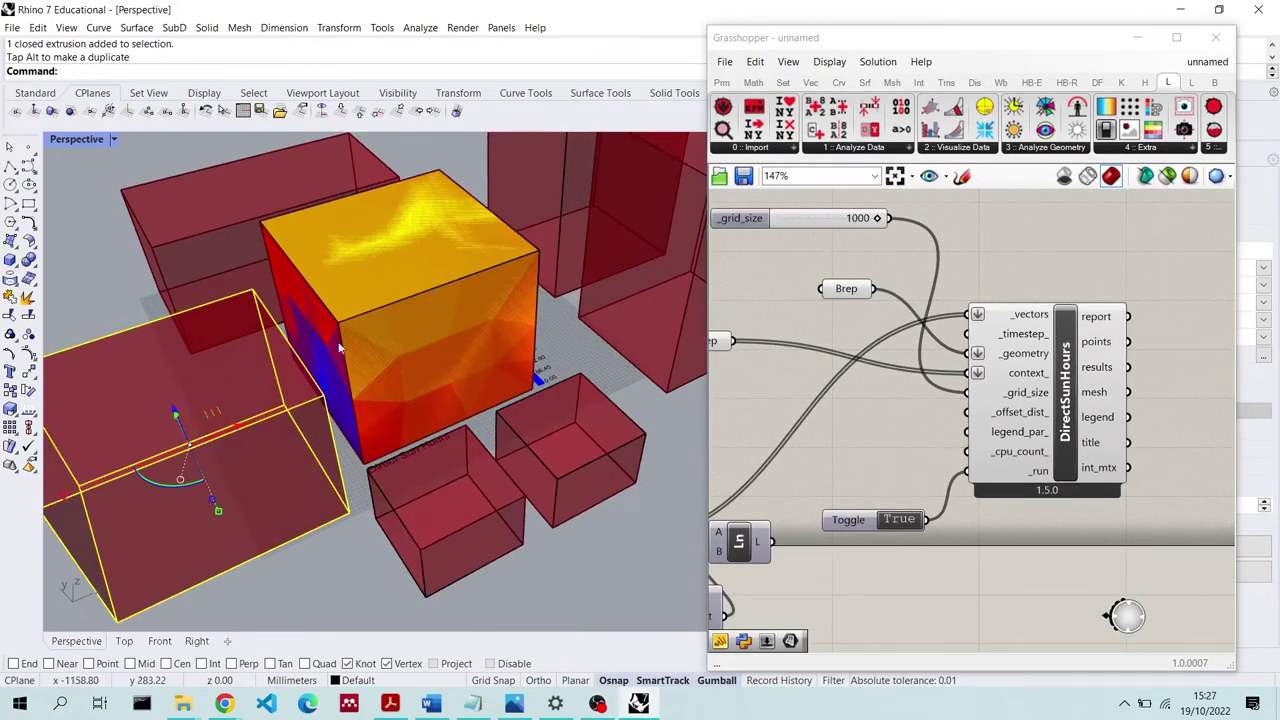
{"action": "left_click_drag", "start_coordinate": [226, 390], "coordinate": [113, 451]}
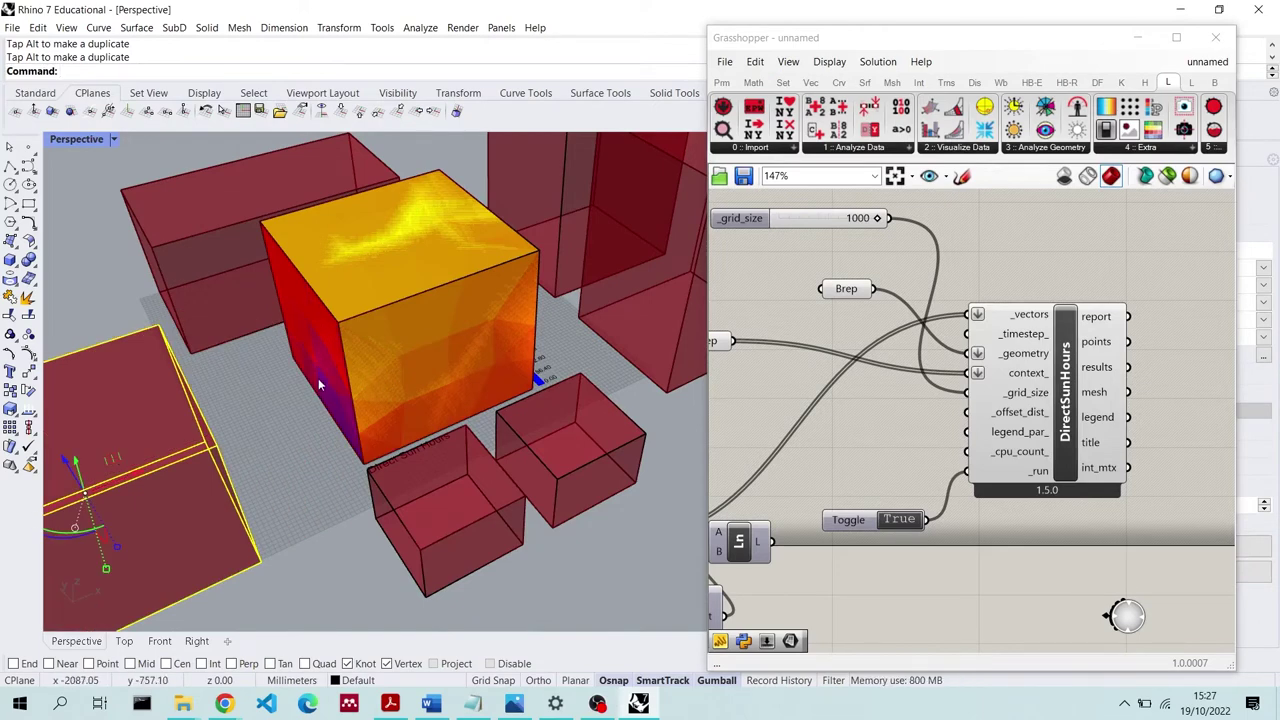
Examine how the sun hours colours on the central building respond to the relocated context box
{"action": "scroll", "coordinate": [314, 362], "scroll_direction": "down", "scroll_amount": 3}
{"action": "right_click_drag", "start_coordinate": [314, 362], "coordinate": [448, 382]}
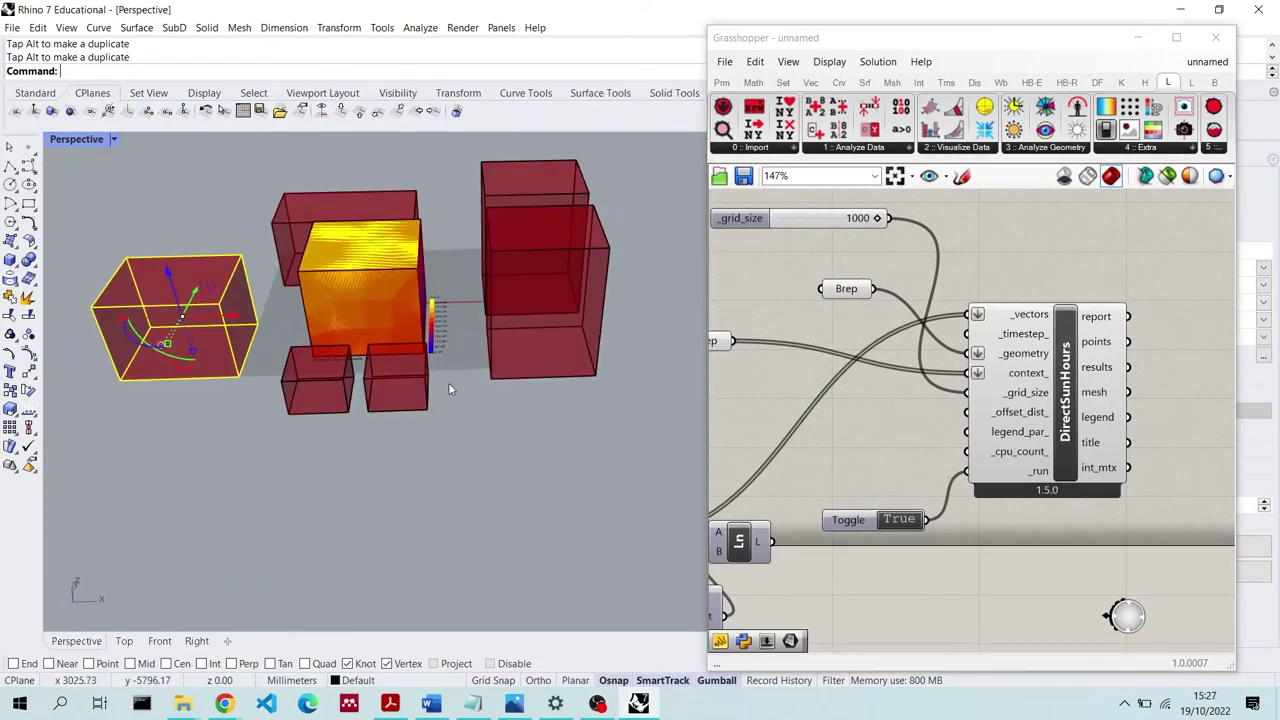
{"action": "right_click_drag", "start_coordinate": [455, 274], "coordinate": [470, 380]}
{"action": "scroll", "coordinate": [476, 258], "scroll_direction": "up", "scroll_amount": 3}
{"action": "scroll", "coordinate": [409, 334], "scroll_direction": "down", "scroll_amount": 5}
{"action": "scroll", "coordinate": [412, 338], "scroll_direction": "up", "scroll_amount": 3}
{"action": "scroll", "coordinate": [325, 380], "scroll_direction": "down", "scroll_amount": 4}
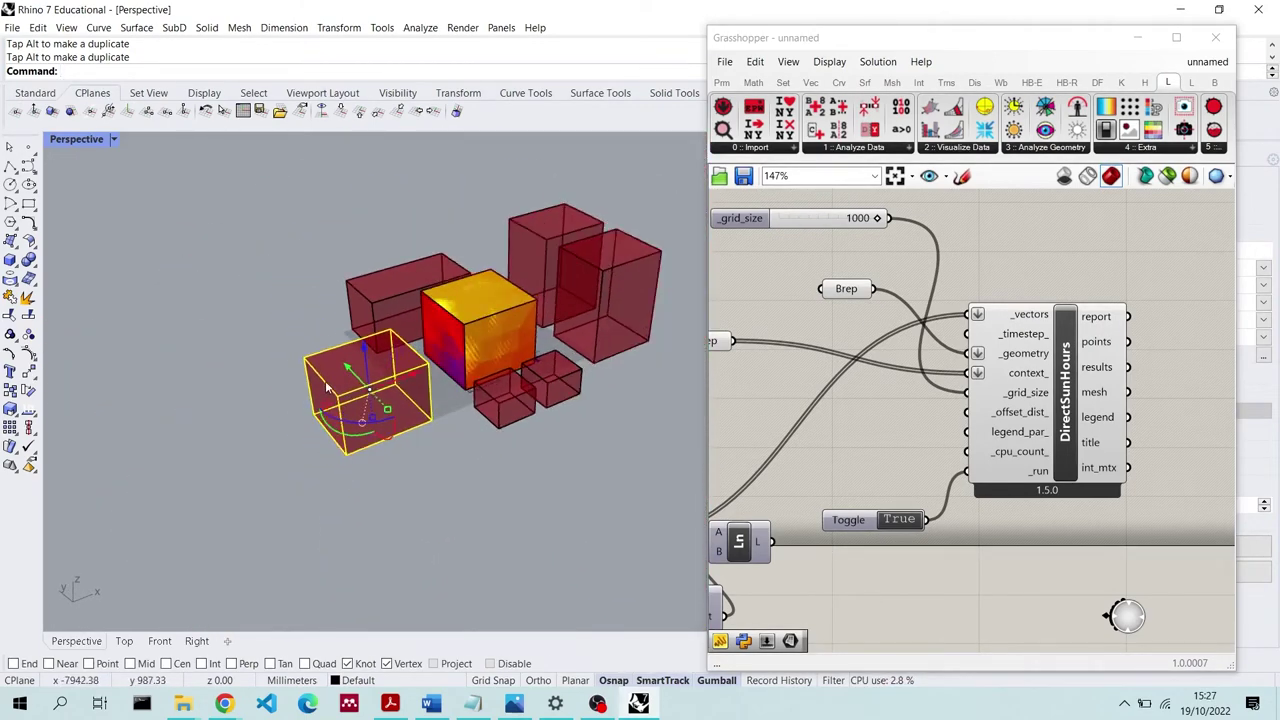
{"action": "scroll", "coordinate": [445, 336], "scroll_direction": "up", "scroll_amount": 1}
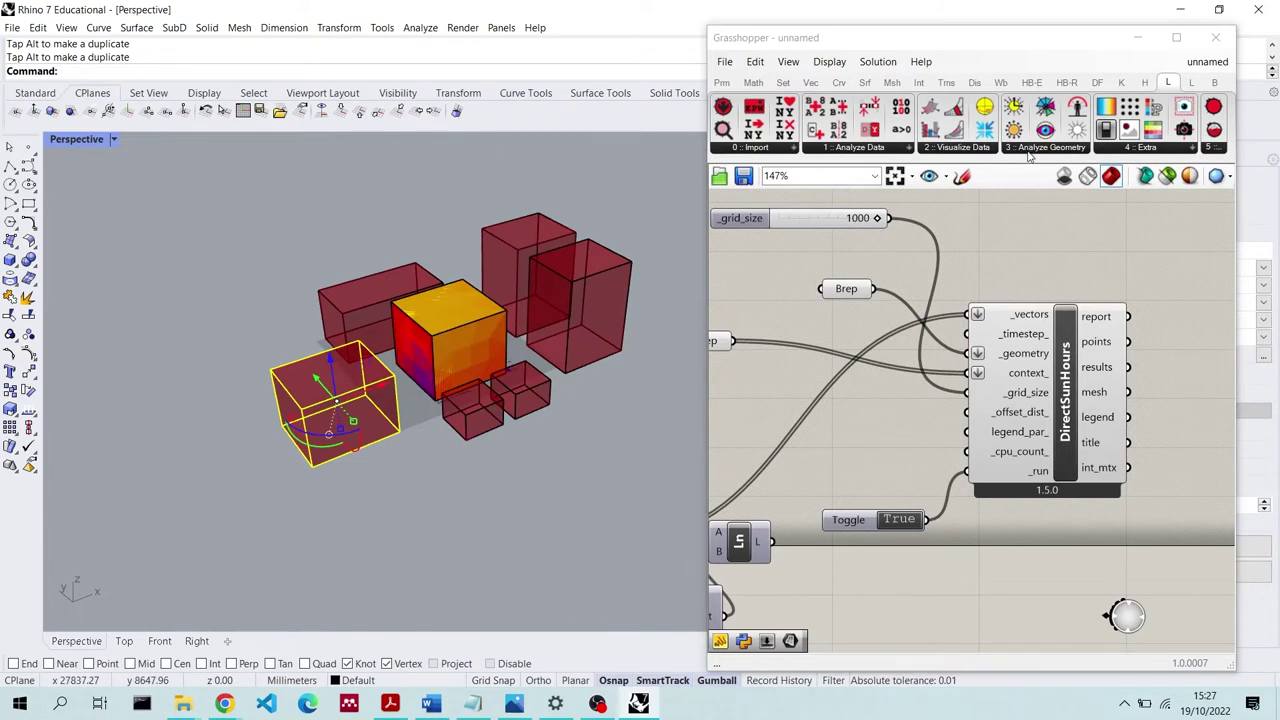
{"action": "scroll", "coordinate": [437, 287], "scroll_direction": "up", "scroll_amount": 3}
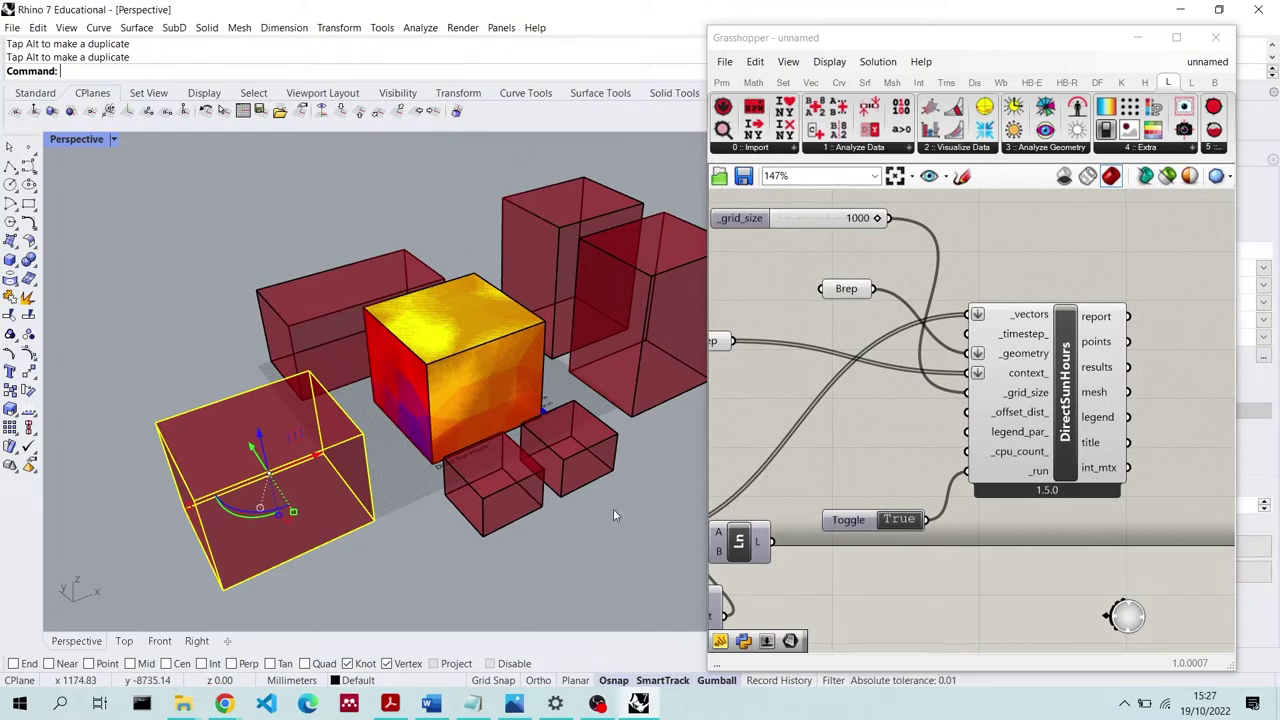
{"action": "scroll", "coordinate": [471, 400], "scroll_direction": "up", "scroll_amount": 5}
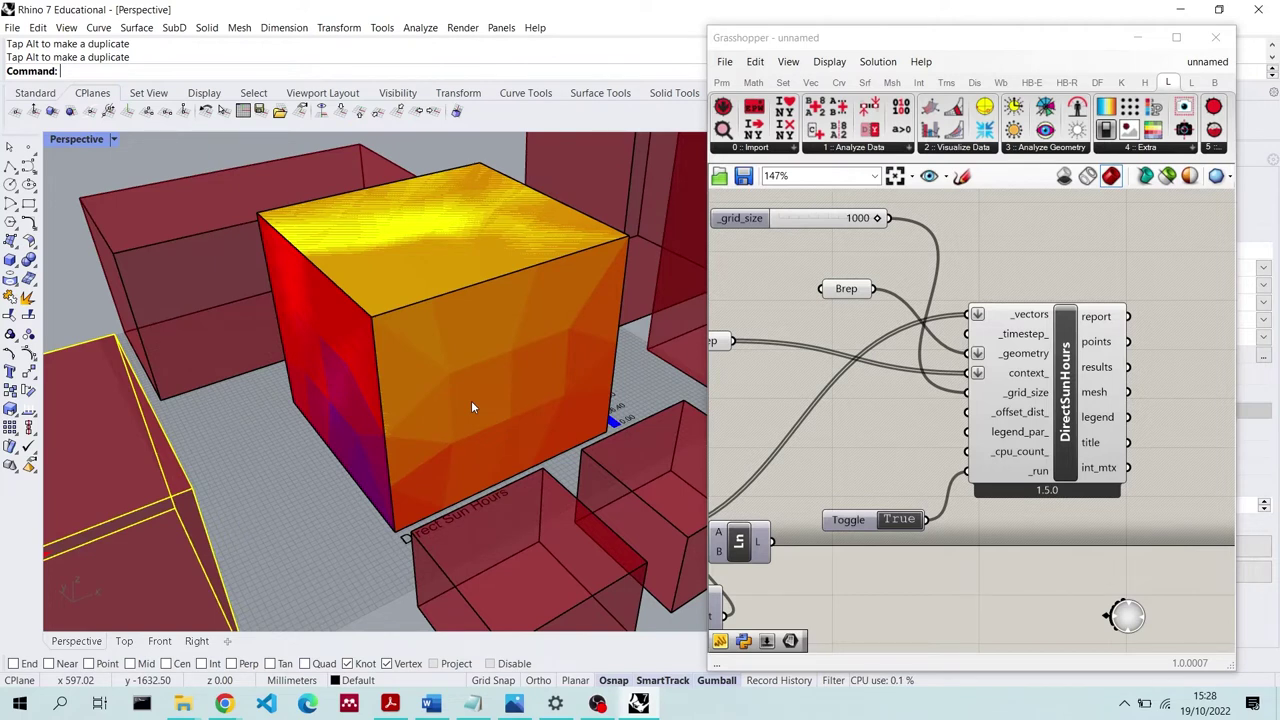
Add a number slider set to 100 and connect it to the _grid_size input in place of the 1000 slider
{"action": "double_click", "coordinate": [815, 230]}
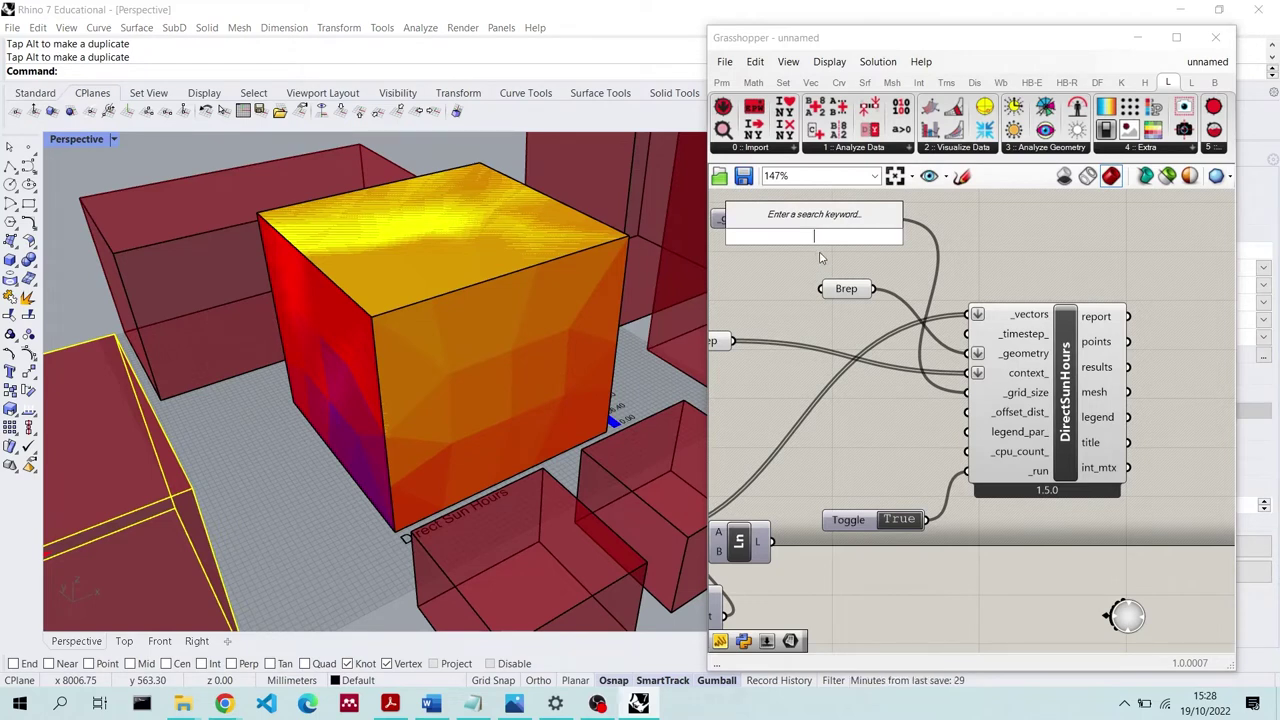
{"action": "double_click", "coordinate": [815, 243]}
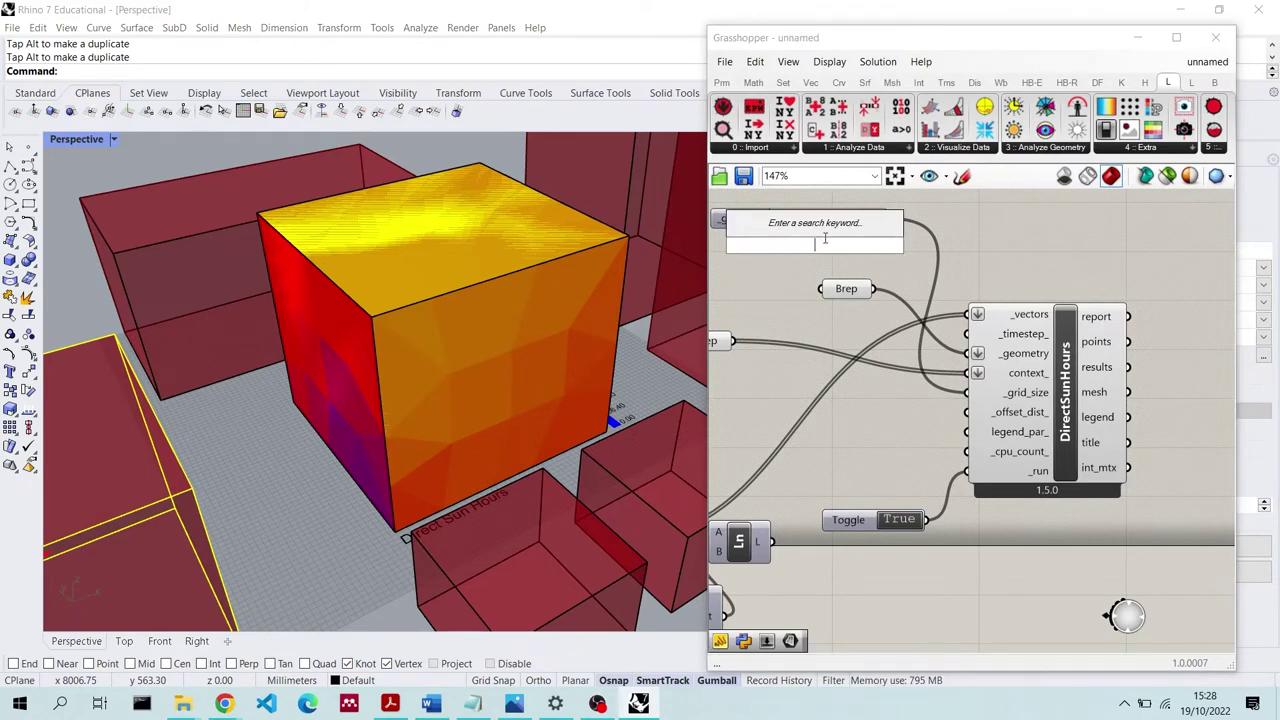
{"action": "type", "text": "100"}
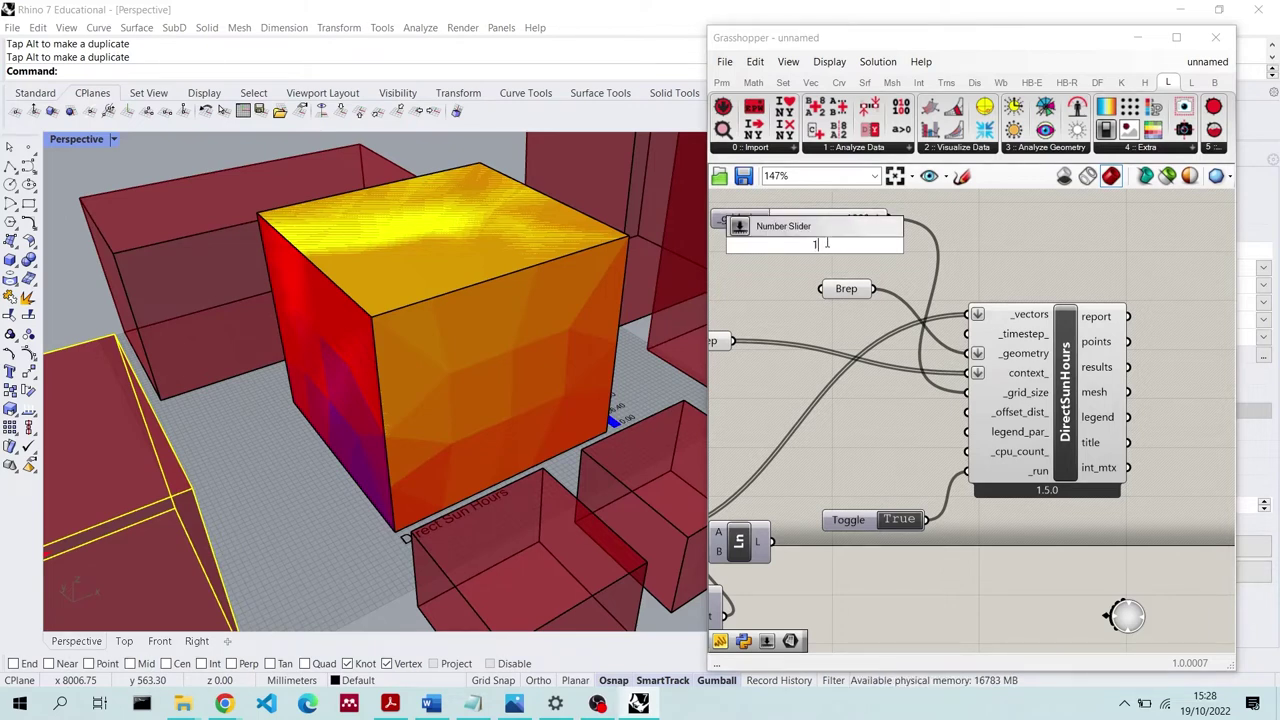
{"action": "key", "text": "Return"}
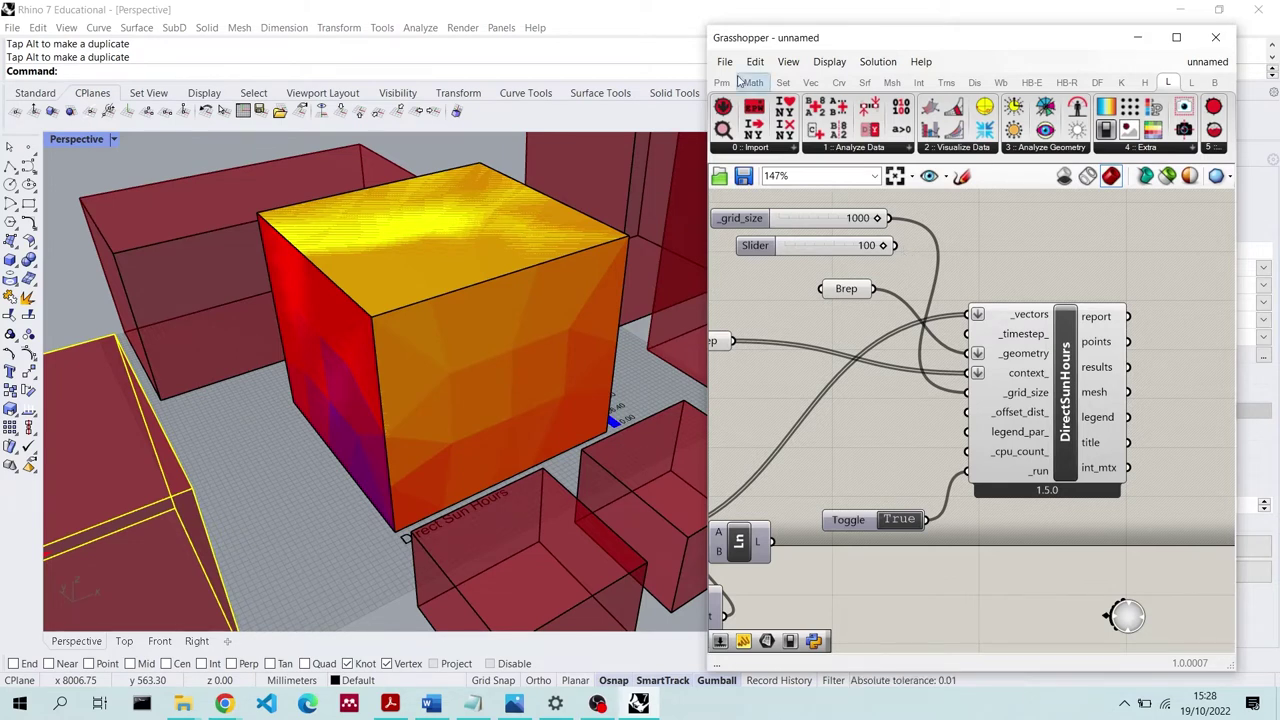
{"action": "left_click_drag", "start_coordinate": [896, 245], "coordinate": [966, 392], "text": "shift"}
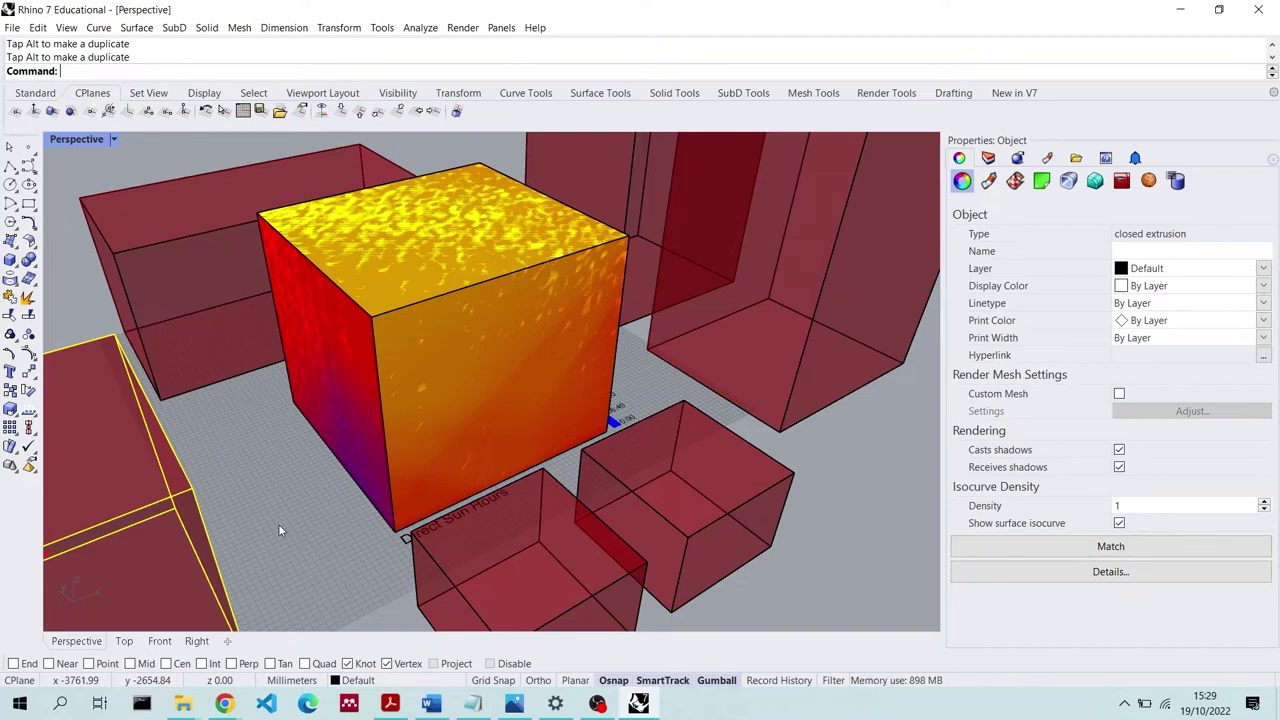
Switch to the Grasshopper window and inspect the mesh output of the DirectSunHours component
{"action": "left_click", "coordinate": [650, 700]}
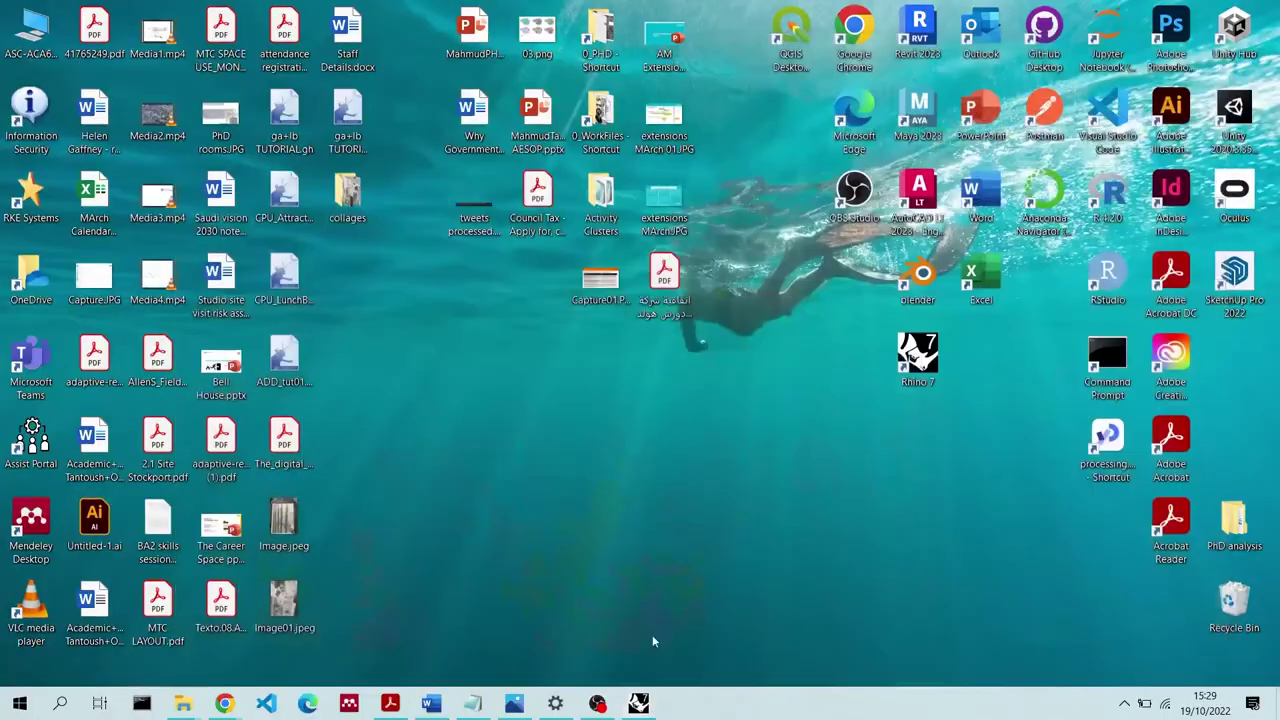
{"action": "left_click", "coordinate": [638, 703]}
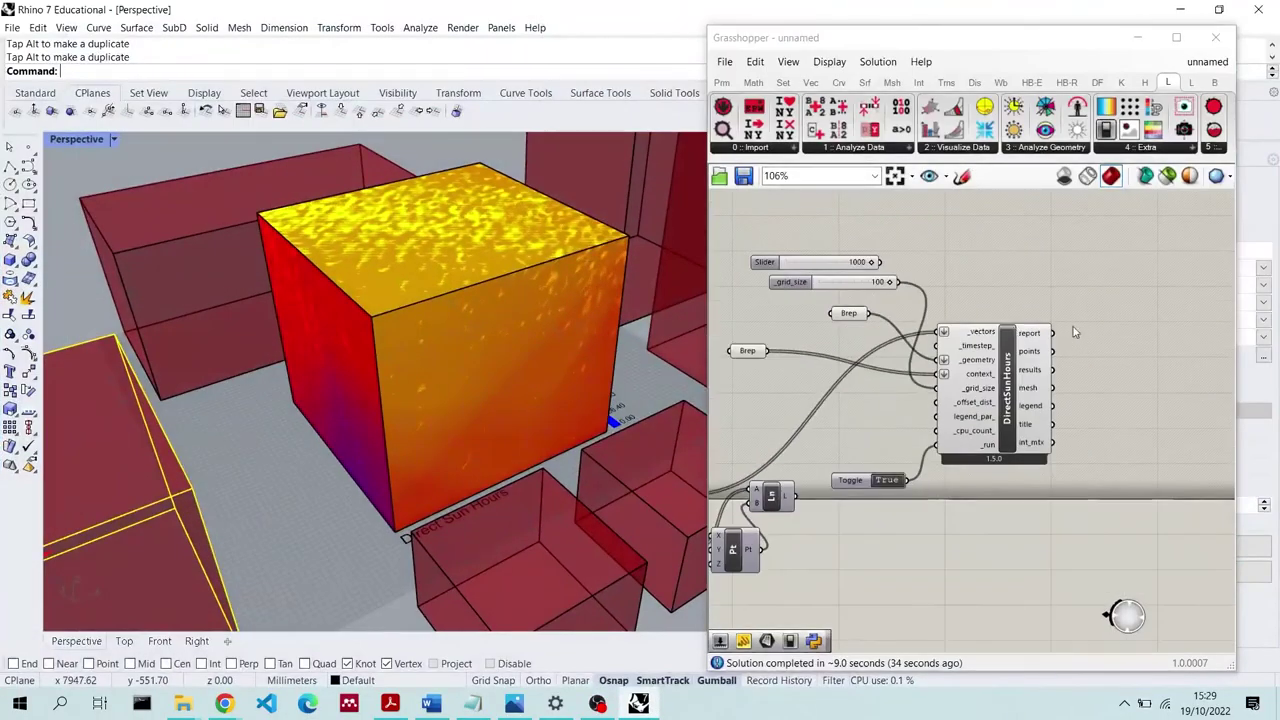
{"action": "scroll", "coordinate": [1075, 332], "scroll_direction": "up", "scroll_amount": 3}
{"action": "left_click", "coordinate": [1003, 430]}
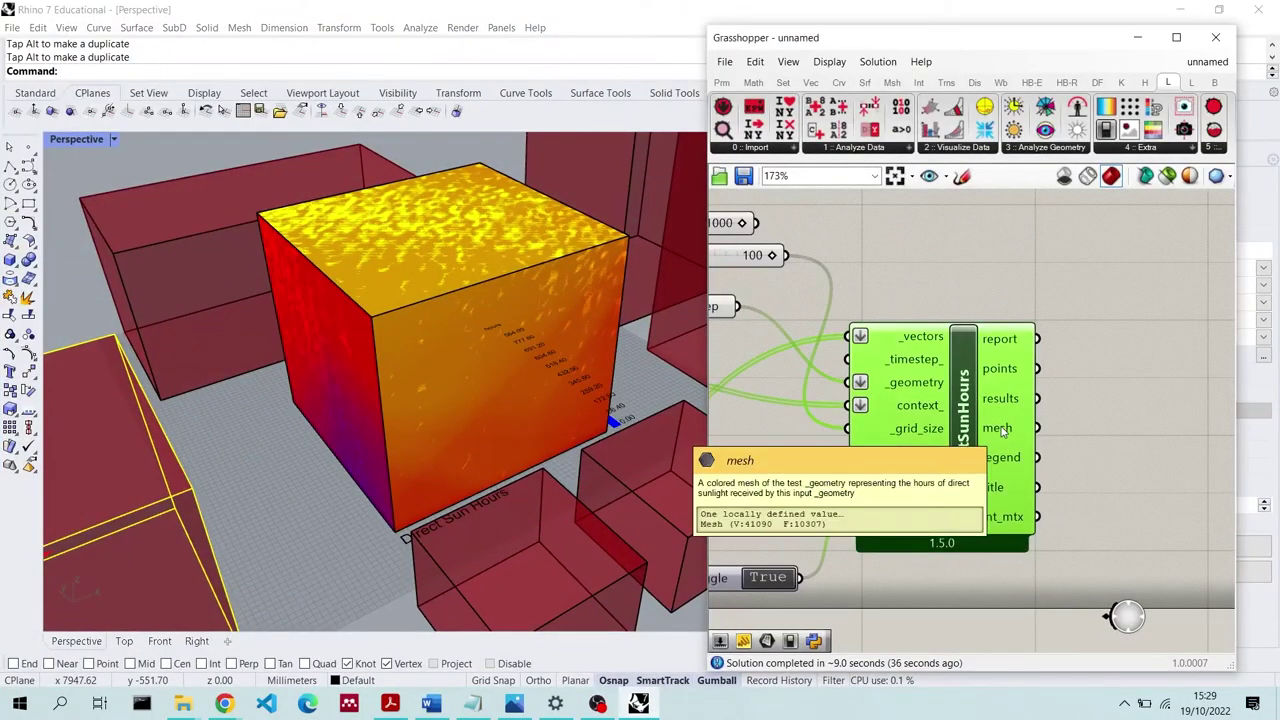
Add a Mesh parameter and connect it to the mesh output of DirectSunHours
{"action": "double_click", "coordinate": [1175, 385]}
{"action": "type", "text": "mes"}
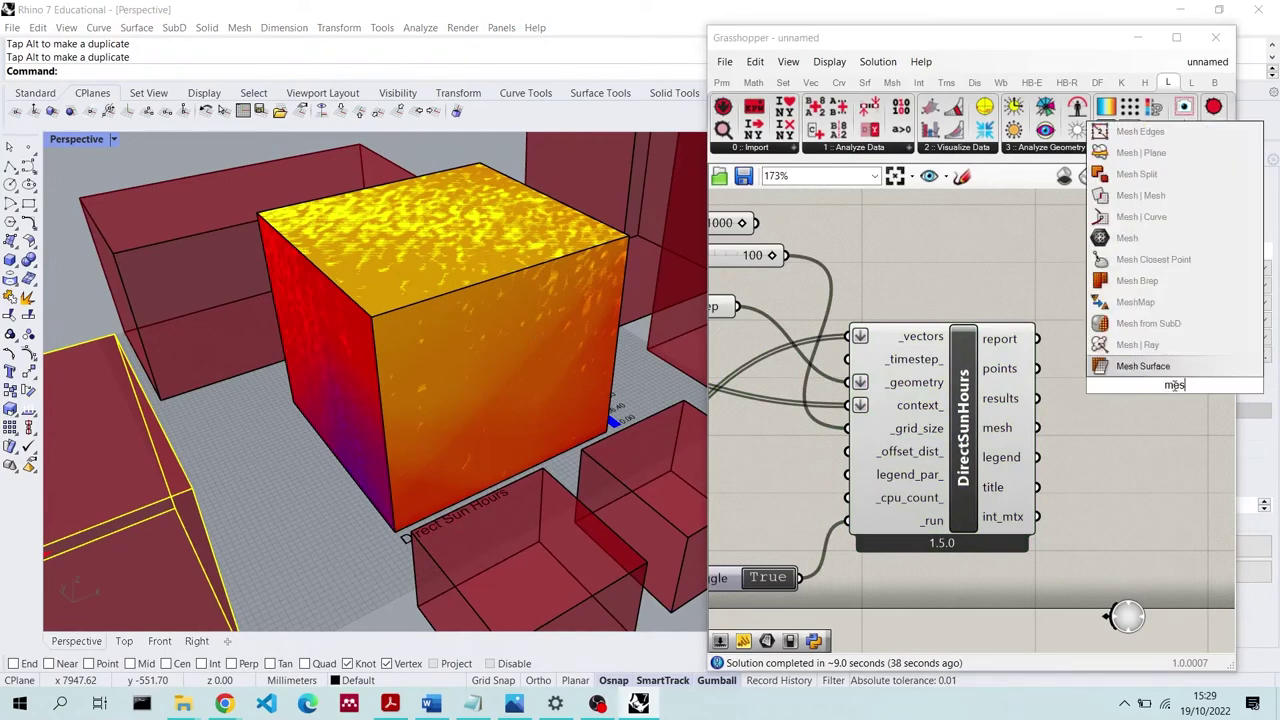
{"action": "type", "text": "h"}
{"action": "key", "text": "Return"}
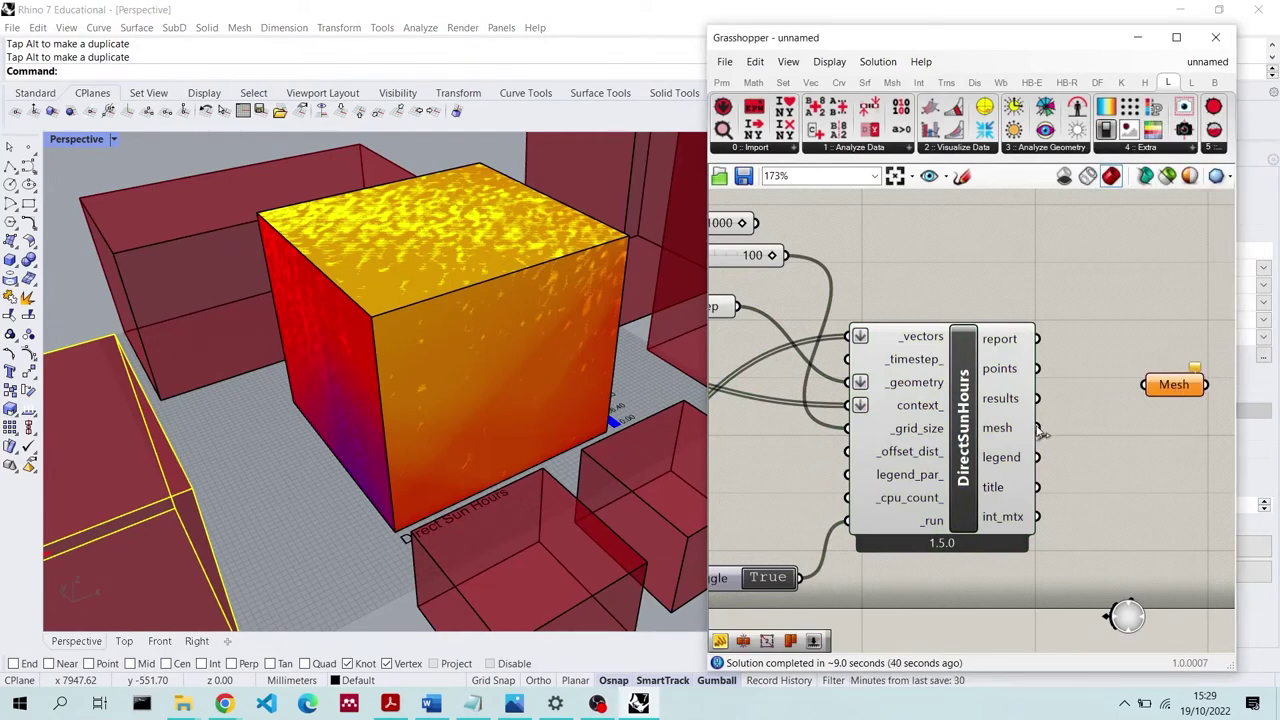
{"action": "left_click_drag", "start_coordinate": [1040, 430], "coordinate": [1144, 385]}
Turn off the preview of the DirectSunHours component and place the Mesh parameter closer to it
{"action": "right_click", "coordinate": [964, 393]}
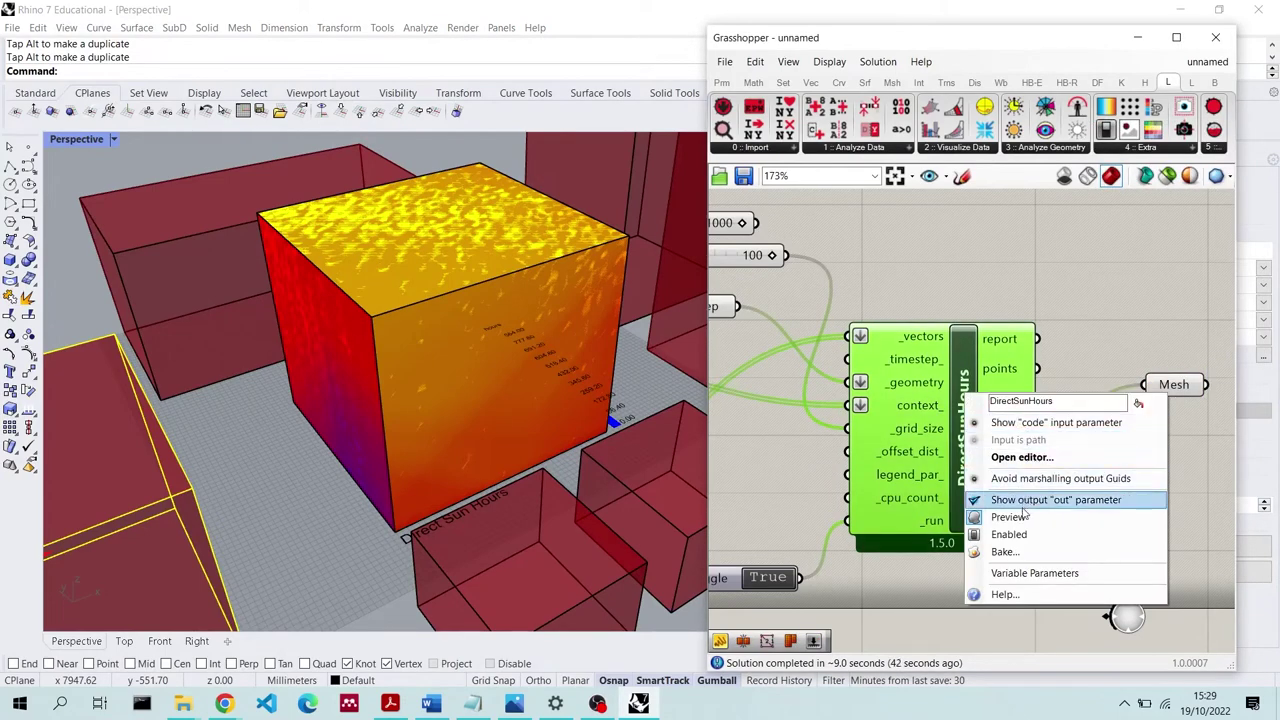
{"action": "left_click", "coordinate": [1009, 516]}
{"action": "left_click", "coordinate": [1176, 431]}
{"action": "left_click", "coordinate": [1166, 390]}
{"action": "left_click", "coordinate": [1174, 431]}
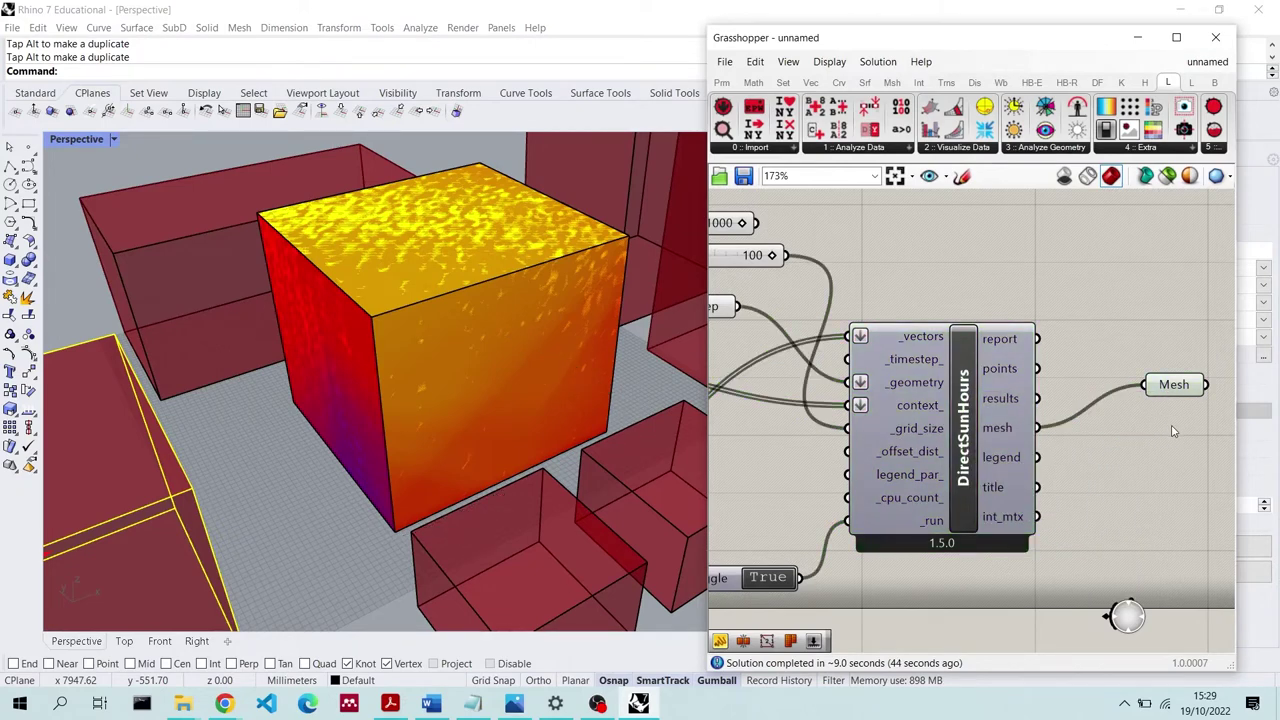
{"action": "left_click_drag", "start_coordinate": [1176, 386], "coordinate": [1135, 388]}
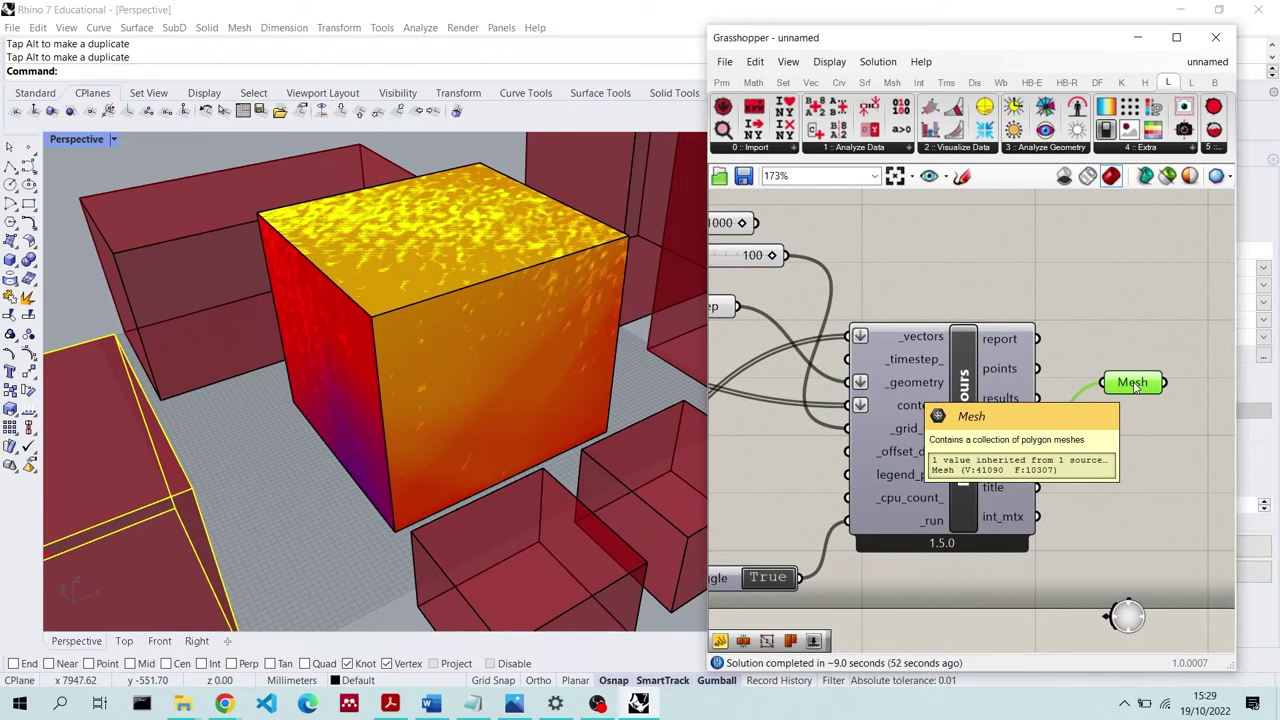
Add a Point parameter connected to the points output of DirectSunHours, and delete the Mesh parameter
{"action": "double_click", "coordinate": [1092, 322]}
{"action": "type", "text": "pt"}
{"action": "left_click", "coordinate": [1068, 257]}
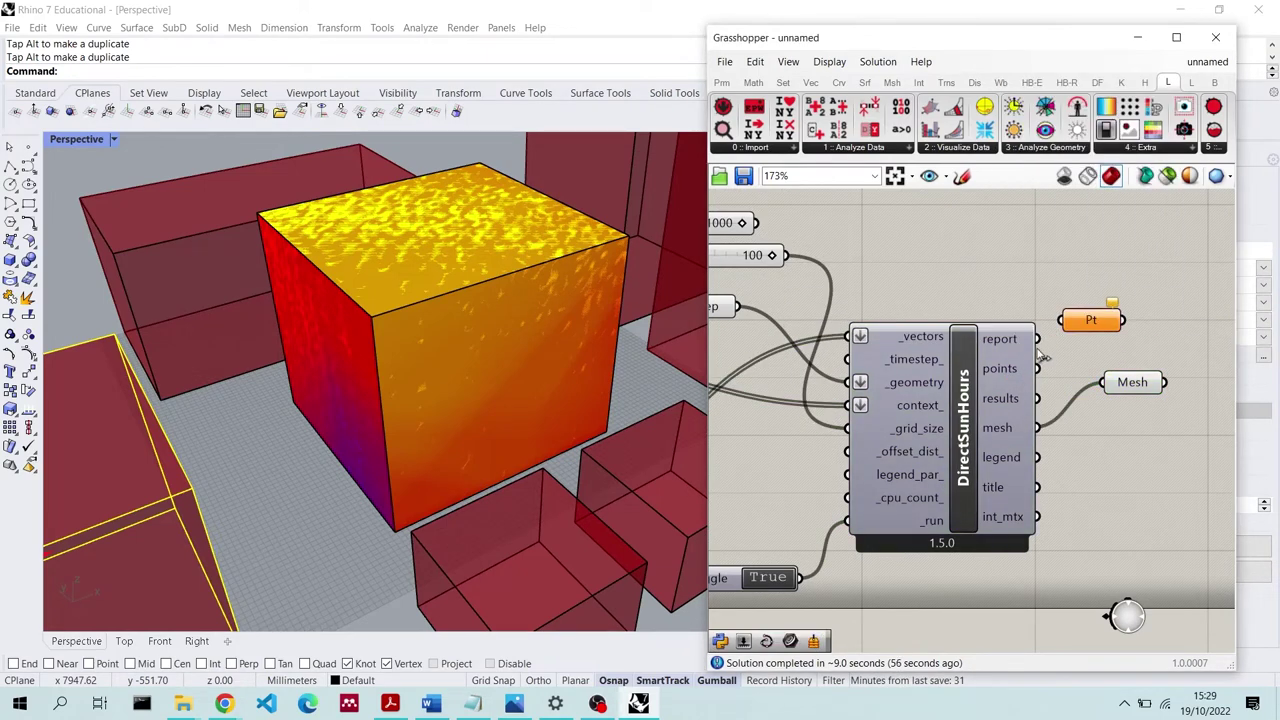
{"action": "left_click_drag", "start_coordinate": [1037, 368], "coordinate": [1115, 349]}
{"action": "left_click", "coordinate": [1132, 390]}
{"action": "key", "text": "Delete"}
{"action": "scroll", "coordinate": [590, 320], "scroll_direction": "up", "scroll_amount": 3}
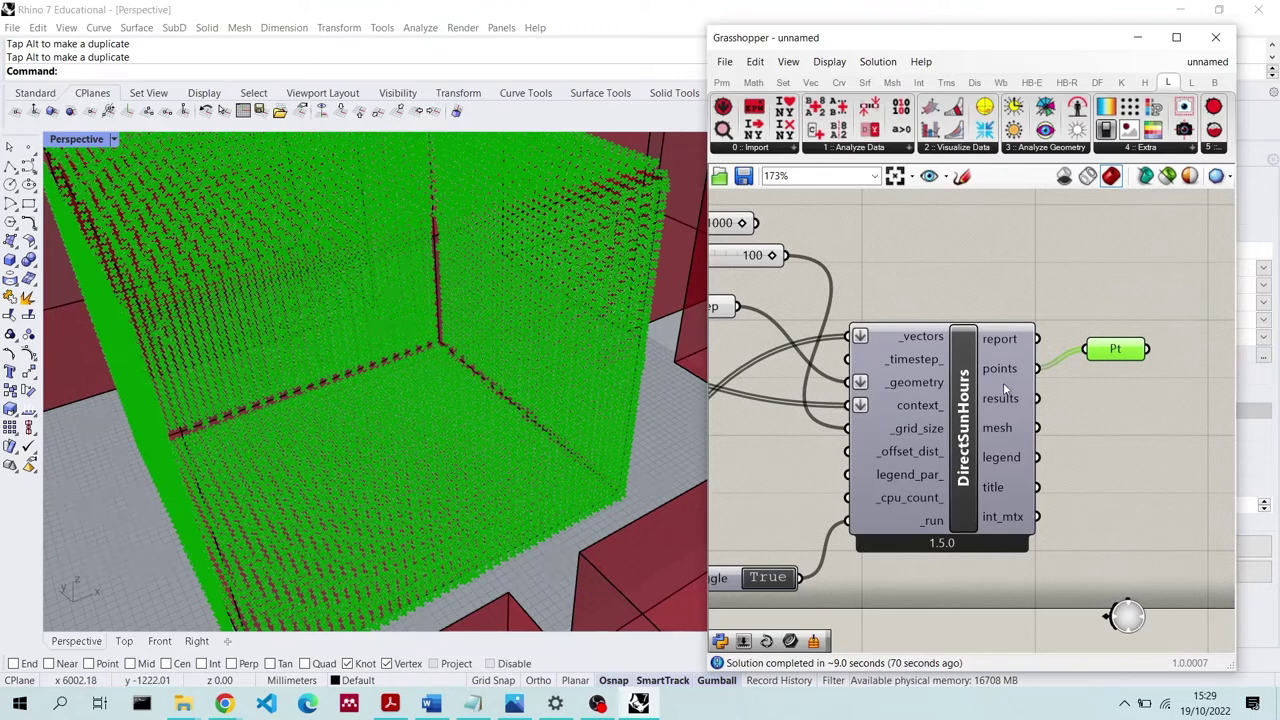
Add a panel beneath the Point parameter and connect it to the results output of DirectSunHours
{"action": "double_click", "coordinate": [1095, 402]}
{"action": "type", "text": "panel"}
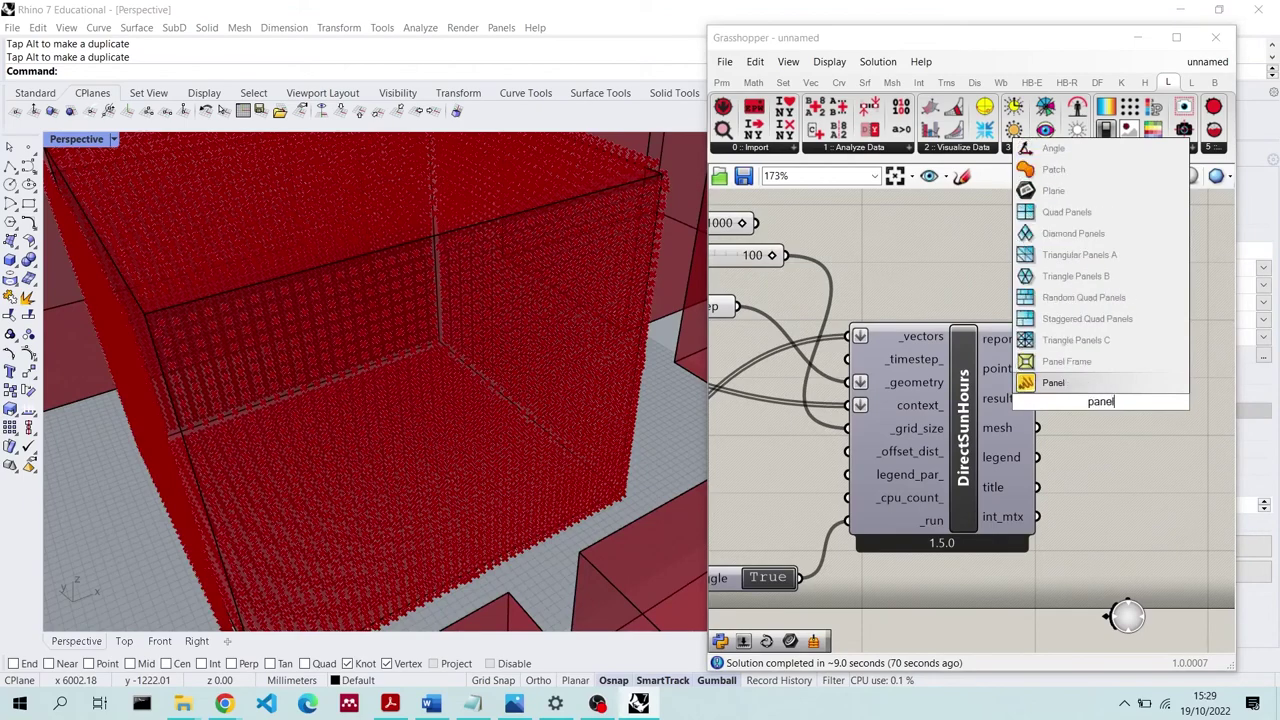
{"action": "key", "text": "Return"}
{"action": "left_click_drag", "start_coordinate": [1113, 395], "coordinate": [1188, 395]}
{"action": "left_click_drag", "start_coordinate": [1122, 347], "coordinate": [1119, 330]}
{"action": "left_click", "coordinate": [1092, 383]}
{"action": "left_click_drag", "start_coordinate": [1085, 400], "coordinate": [1037, 398]}
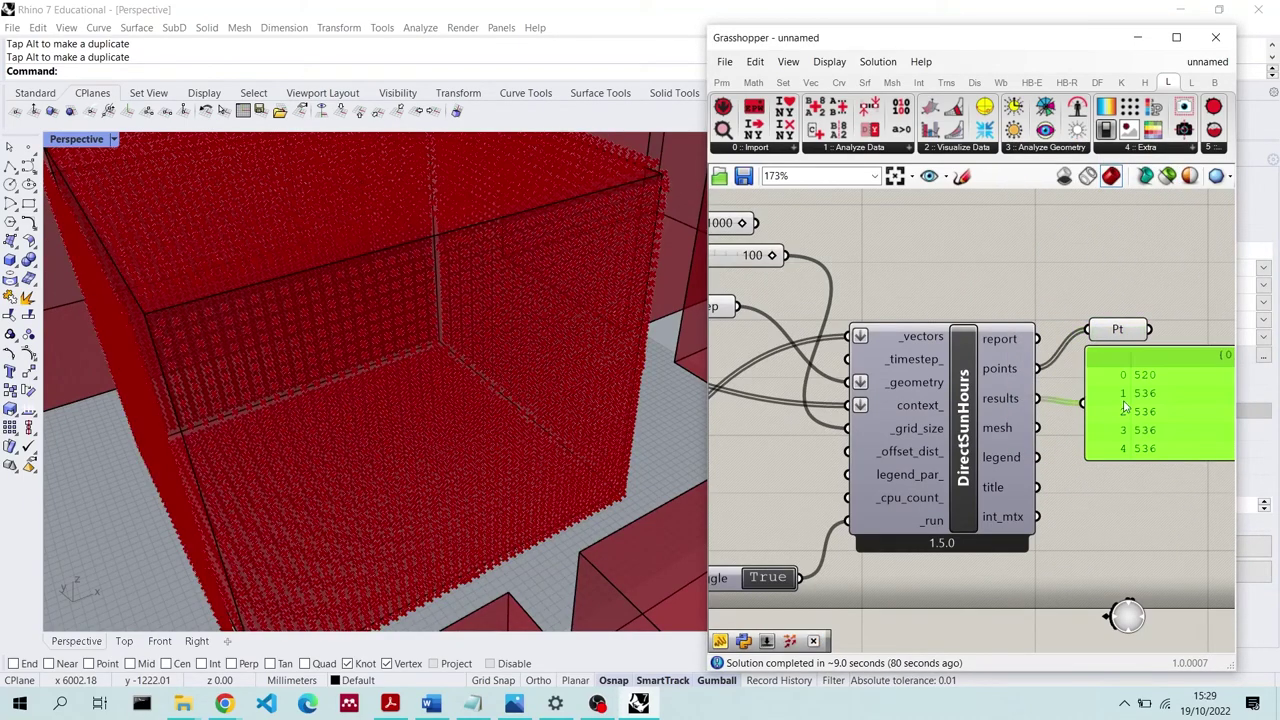
{"action": "scroll", "coordinate": [1130, 415], "scroll_direction": "down", "scroll_amount": 2}
{"action": "scroll", "coordinate": [1130, 415], "scroll_direction": "up", "scroll_amount": 3}
{"action": "scroll", "coordinate": [1200, 418], "scroll_direction": "down", "scroll_amount": 2}
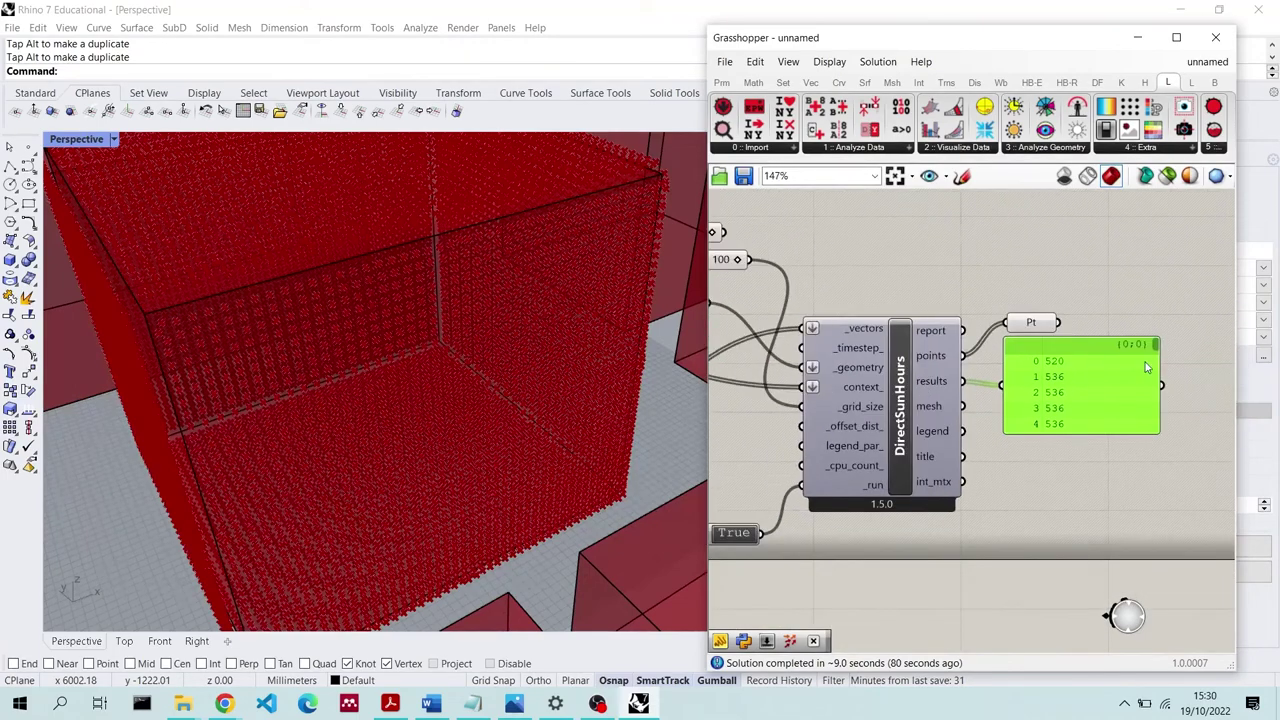
{"action": "scroll", "coordinate": [444, 414], "scroll_direction": "up", "scroll_amount": 3}
{"action": "double_click", "coordinate": [985, 250]}
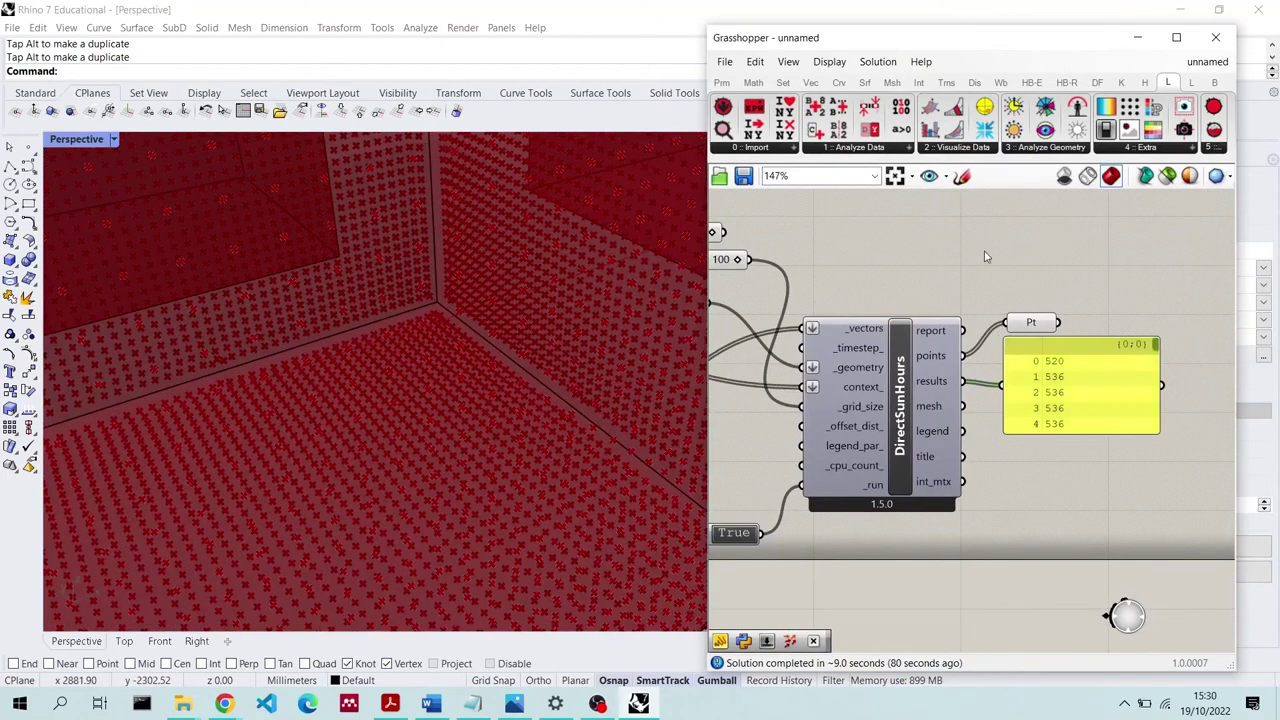
{"action": "type", "text": "li"}
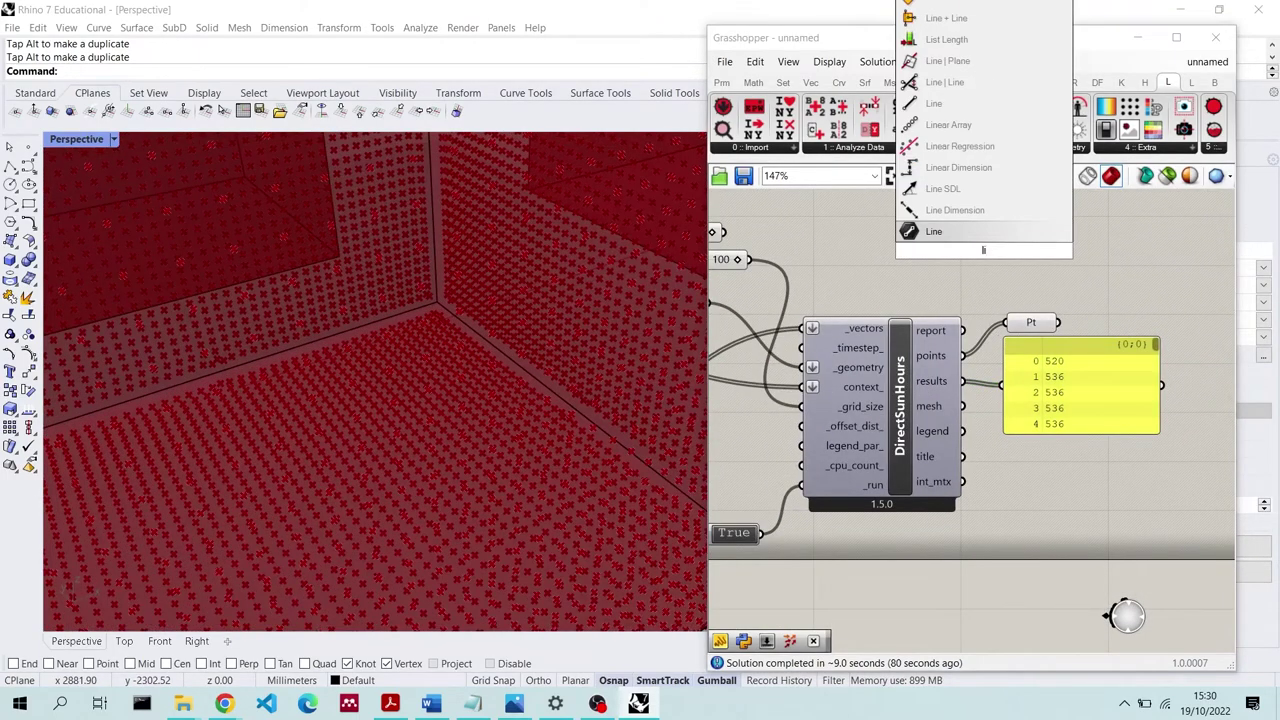
{"action": "type", "text": "st"}
{"action": "left_click", "coordinate": [912, 277]}
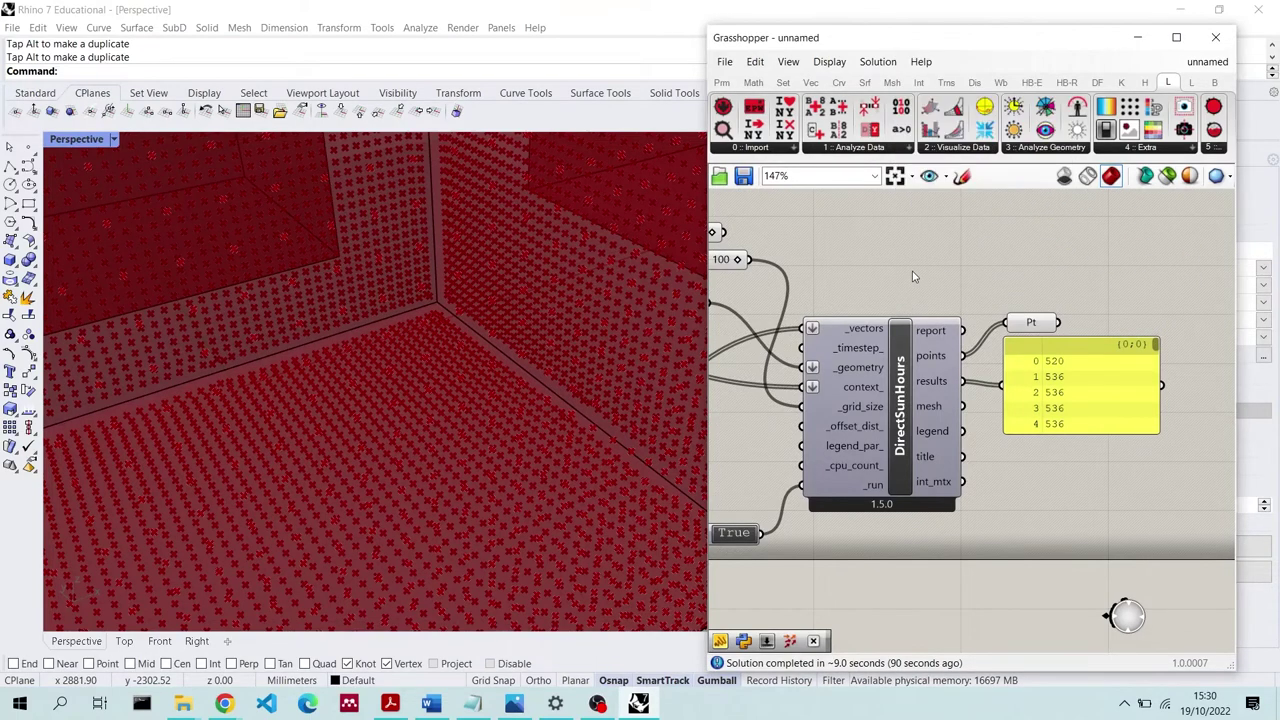
Add a List Item component fed by the points output, and place a duplicate of it beside the first
{"action": "double_click", "coordinate": [912, 277]}
{"action": "type", "text": "list item"}
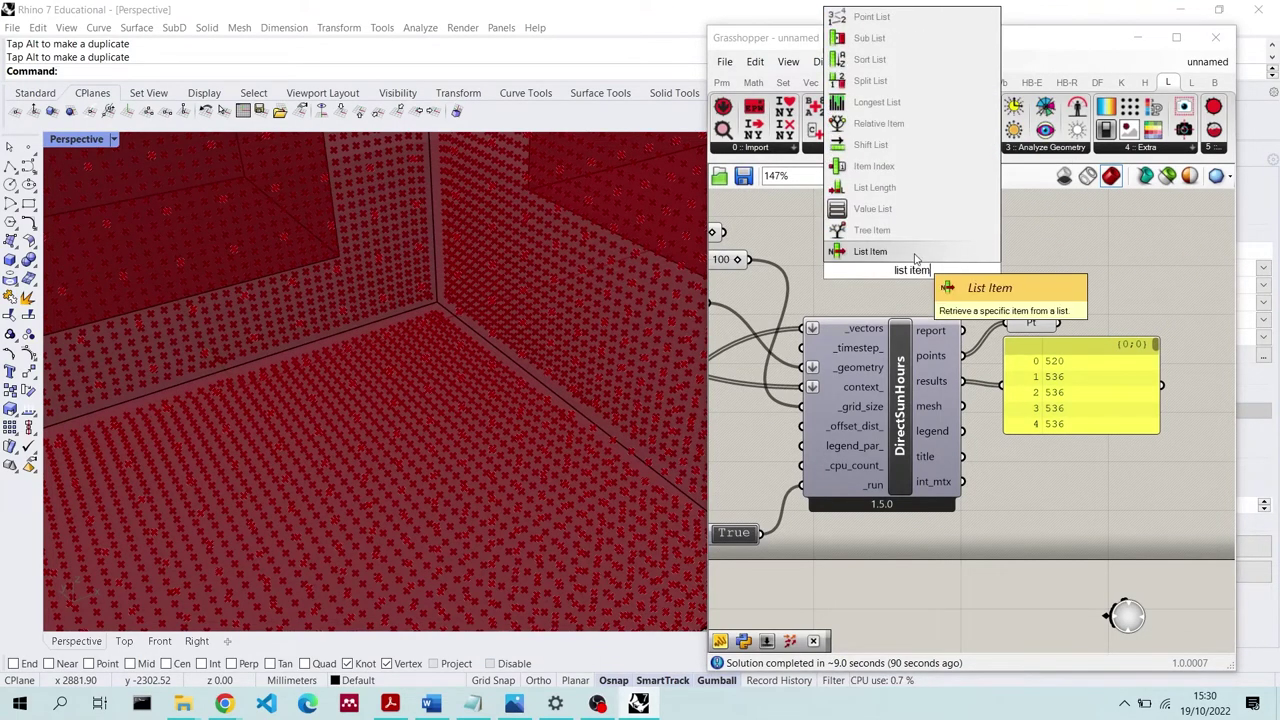
{"action": "key", "text": "Return"}
{"action": "left_click_drag", "start_coordinate": [912, 260], "coordinate": [1043, 243]}
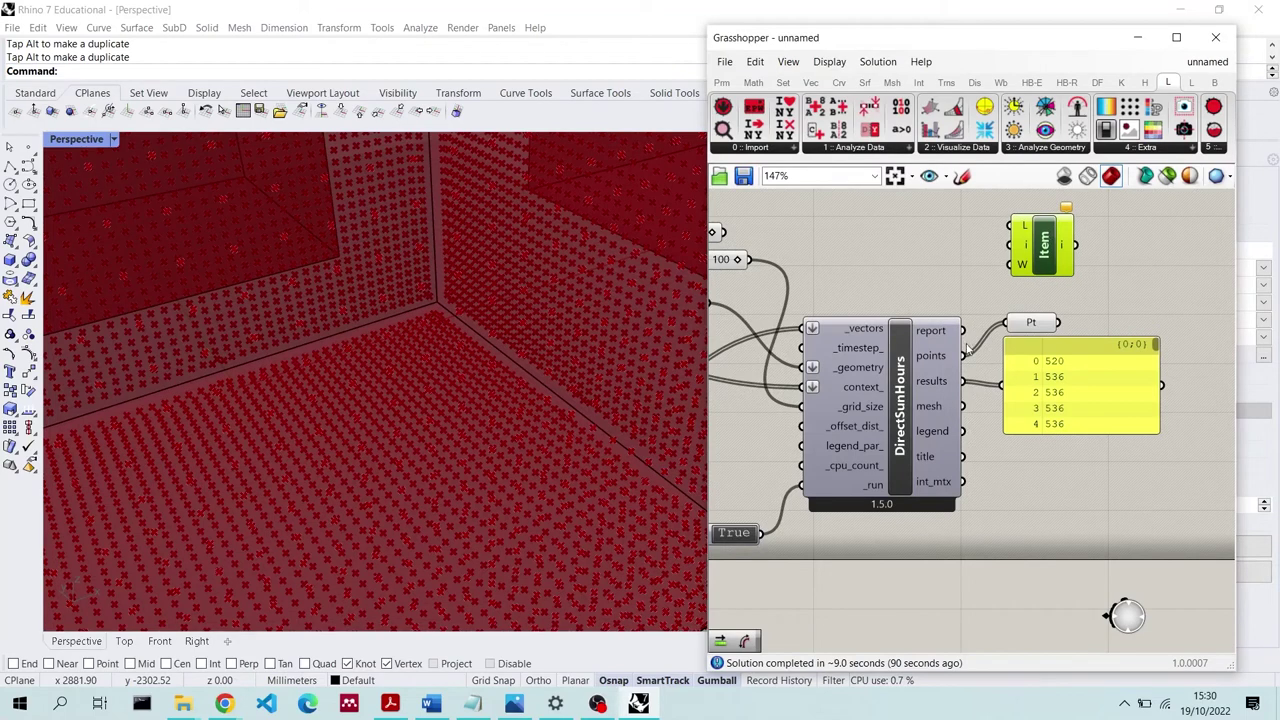
{"action": "left_click_drag", "start_coordinate": [966, 355], "coordinate": [985, 305]}
{"action": "left_click_drag", "start_coordinate": [967, 355], "coordinate": [1114, 257]}
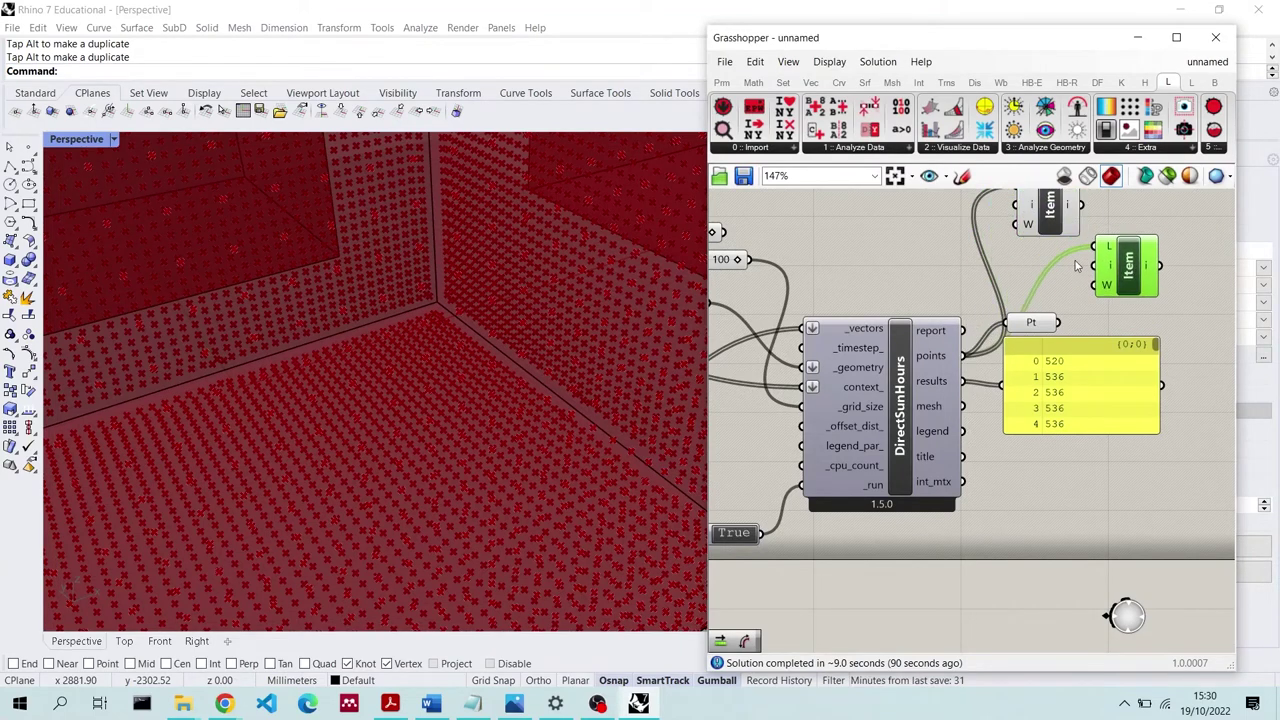
Add a number slider set to 1000 as the index of both List Items, and feed the results output into the second one's list
{"action": "double_click", "coordinate": [898, 240]}
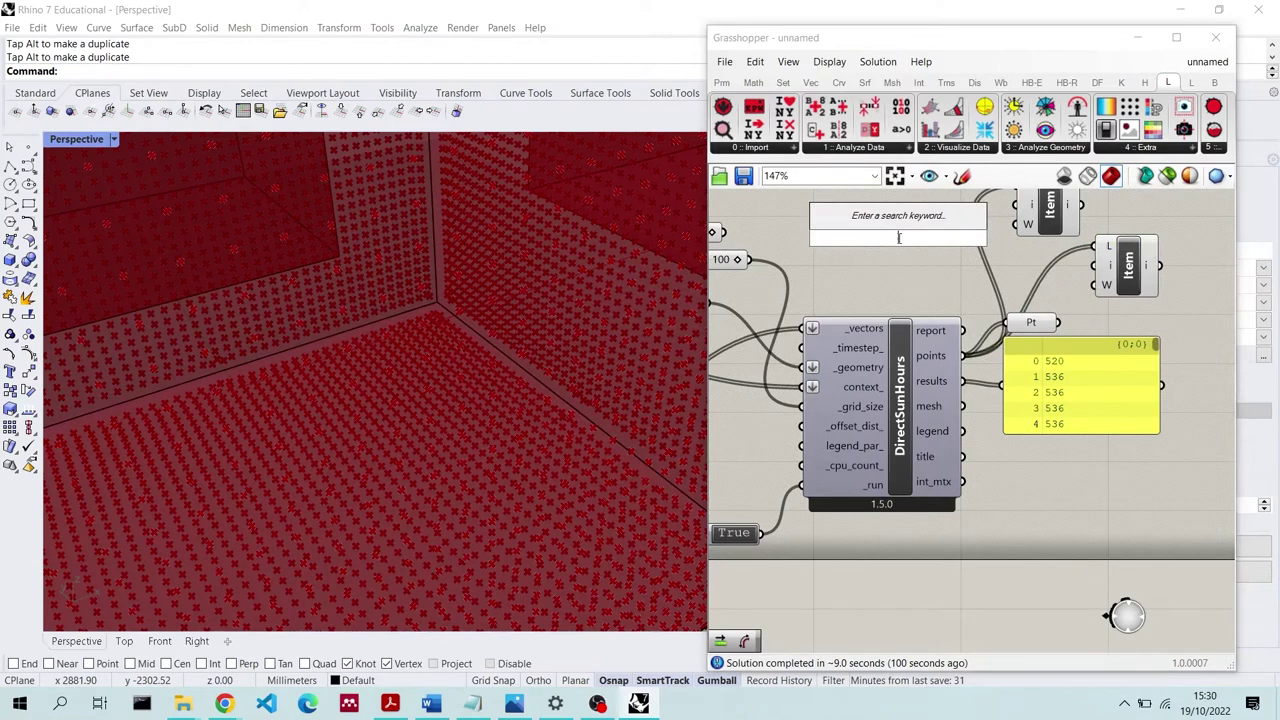
{"action": "type", "text": "1000"}
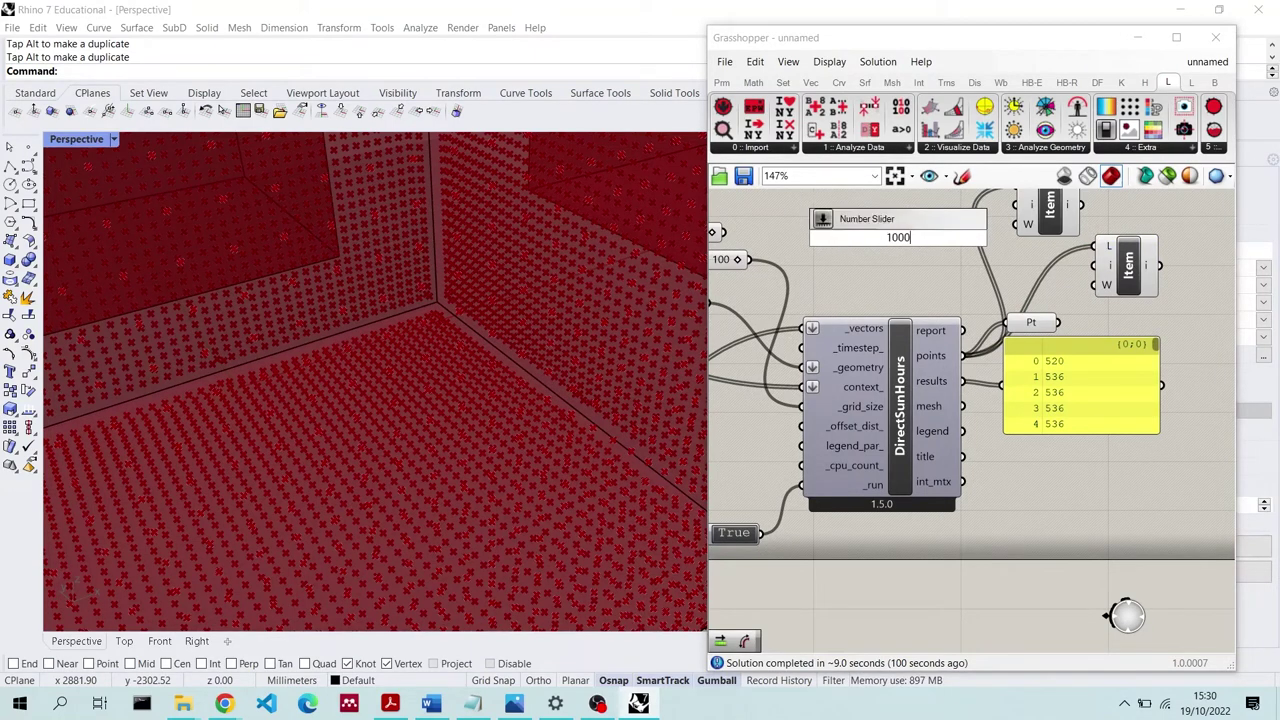
{"action": "key", "text": "Return"}
{"action": "left_click", "coordinate": [912, 245]}
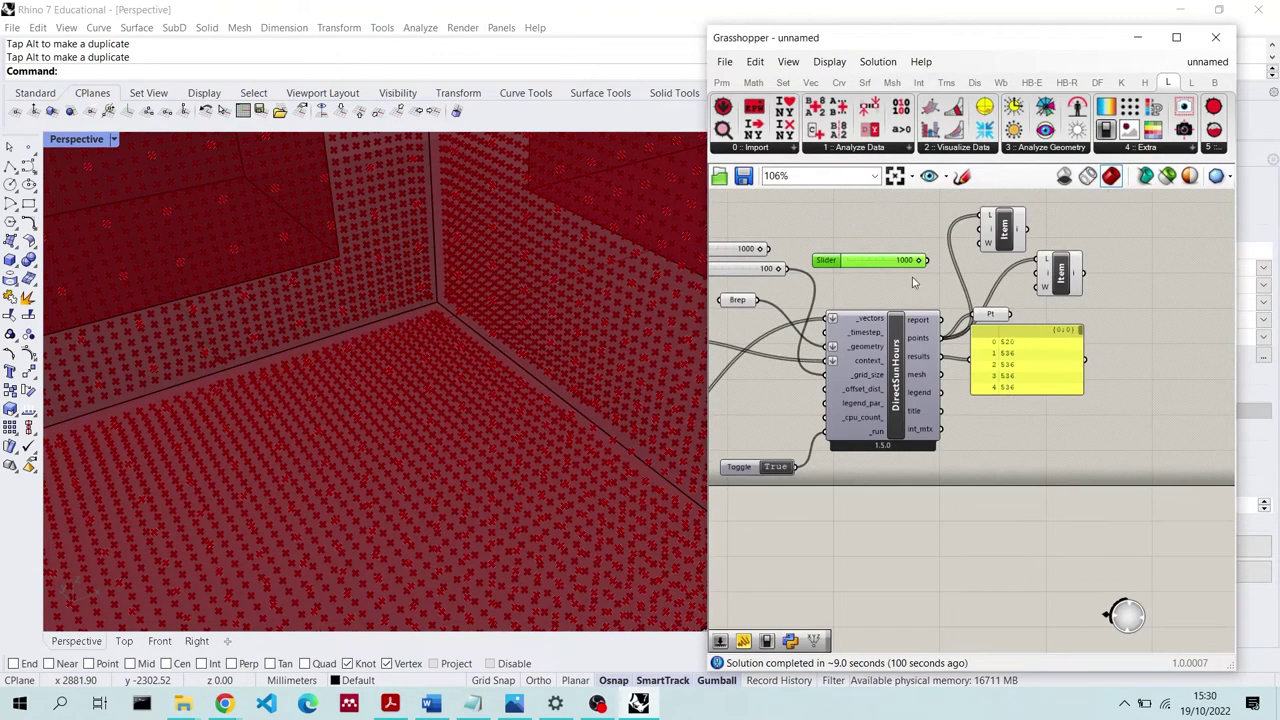
{"action": "scroll", "coordinate": [912, 245], "scroll_direction": "down", "scroll_amount": 3}
{"action": "left_click_drag", "start_coordinate": [929, 260], "coordinate": [985, 230]}
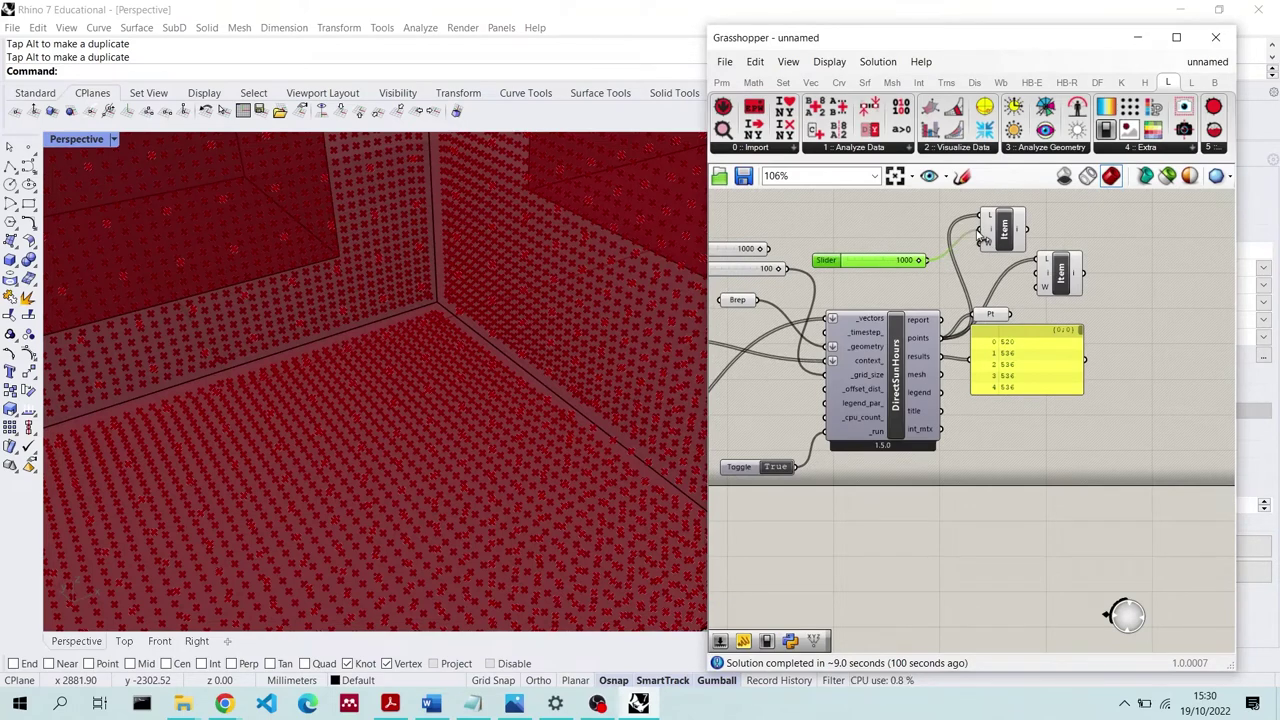
{"action": "left_click", "coordinate": [1048, 282]}
{"action": "left_click_drag", "start_coordinate": [942, 356], "coordinate": [1038, 262]}
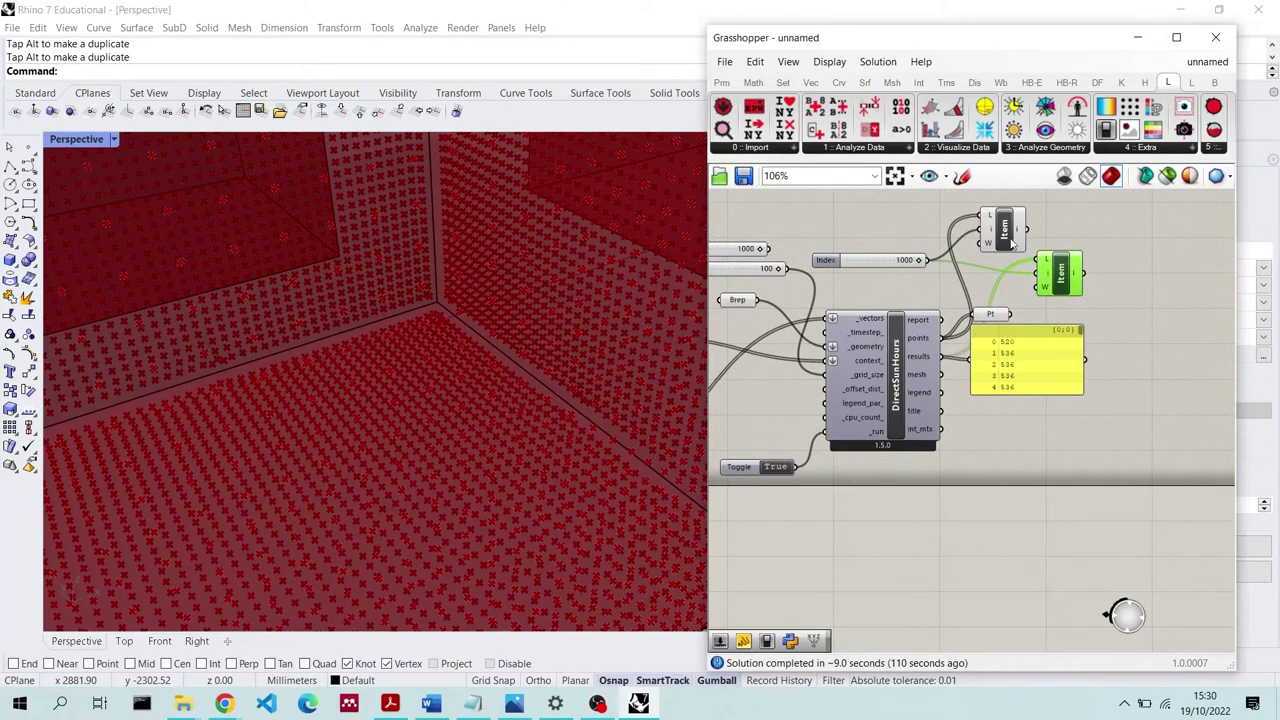
Select the List Item fed by the points output and locate its point on the central building
{"action": "left_click", "coordinate": [1003, 228]}
{"action": "scroll", "coordinate": [486, 305], "scroll_direction": "down", "scroll_amount": 4}
{"action": "scroll", "coordinate": [551, 395], "scroll_direction": "up", "scroll_amount": 2}
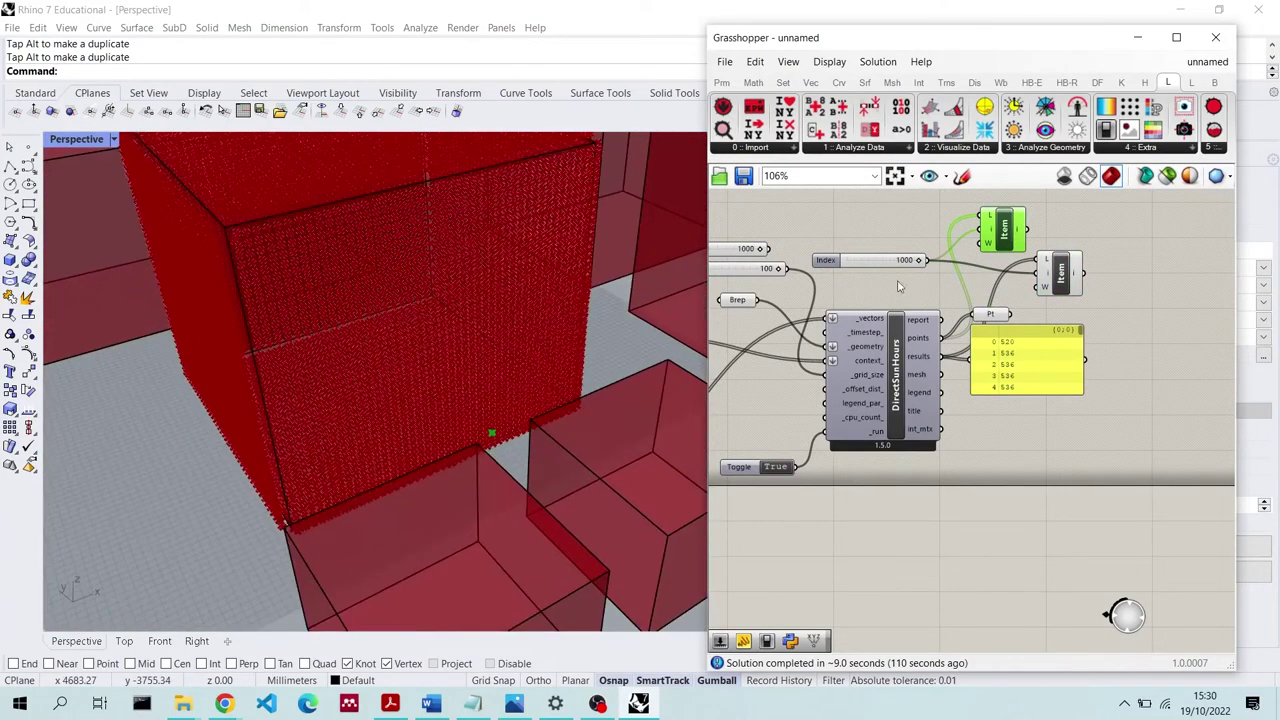
Add a panel to read the point List Item's output, and rewire it to the results List Item
{"action": "double_click", "coordinate": [1124, 236]}
{"action": "type", "text": "panel"}
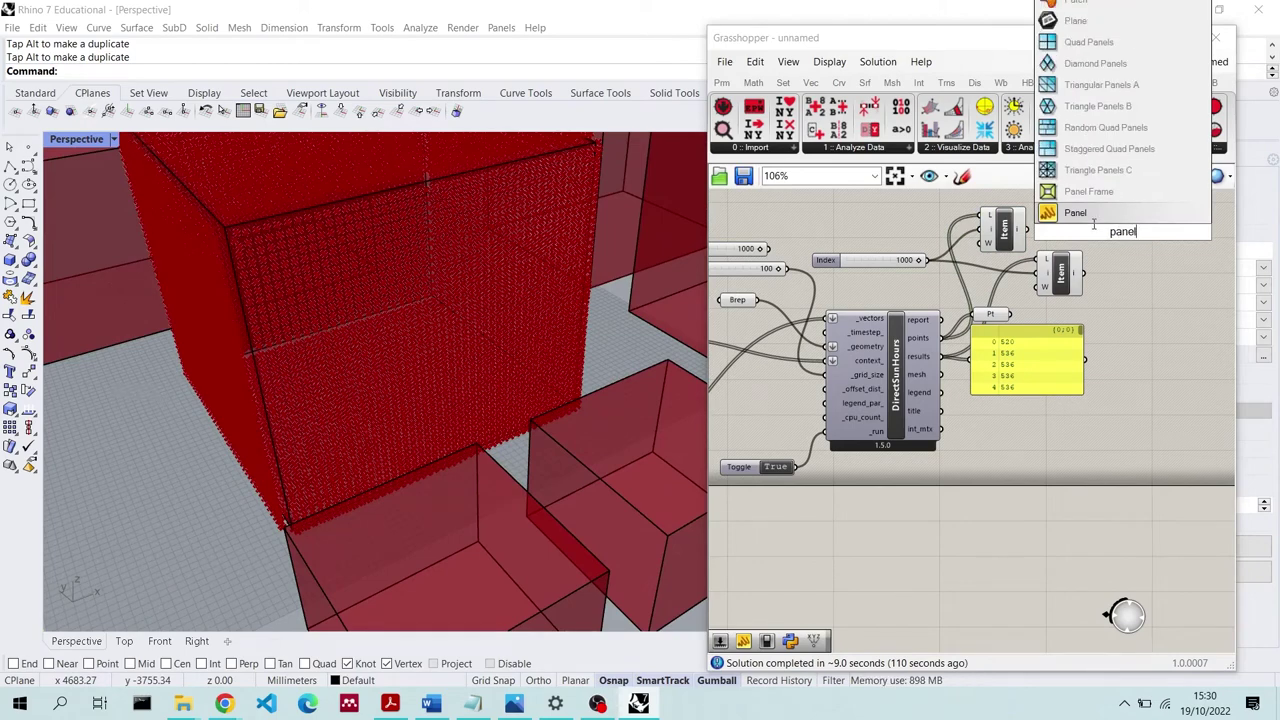
{"action": "key", "text": "Return"}
{"action": "left_click", "coordinate": [1010, 230]}
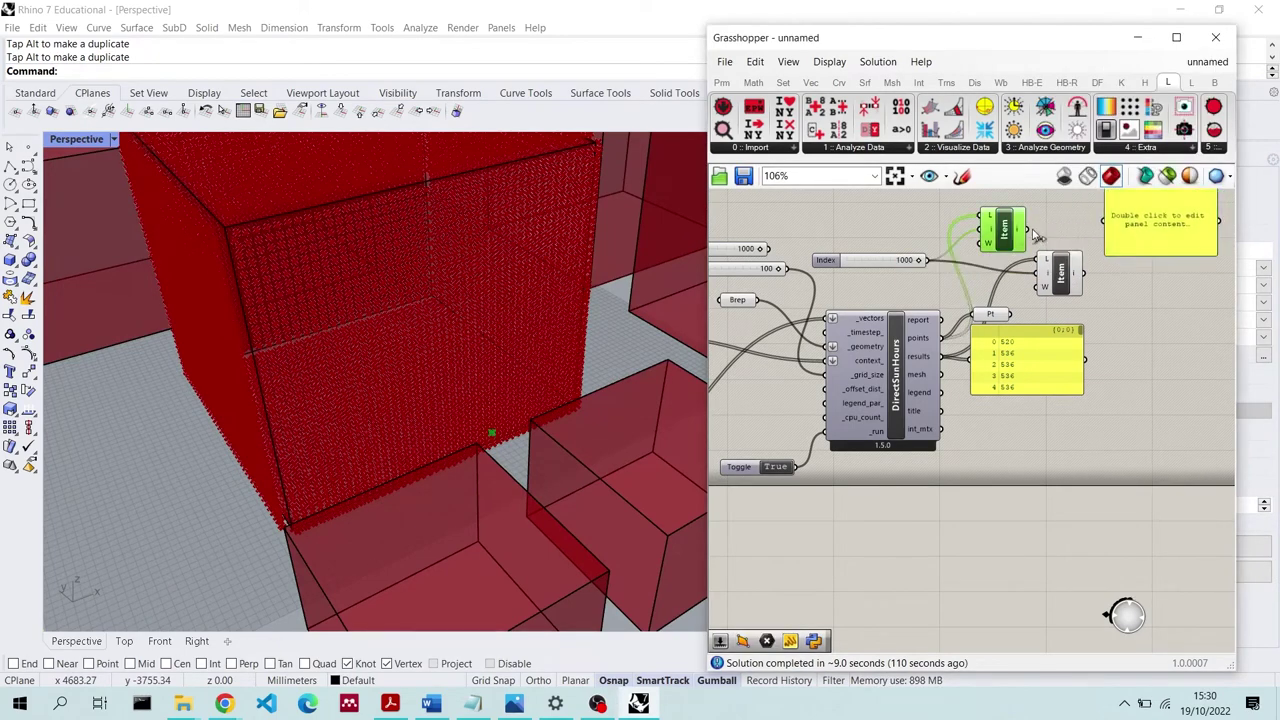
{"action": "left_click_drag", "start_coordinate": [1028, 231], "coordinate": [1106, 221]}
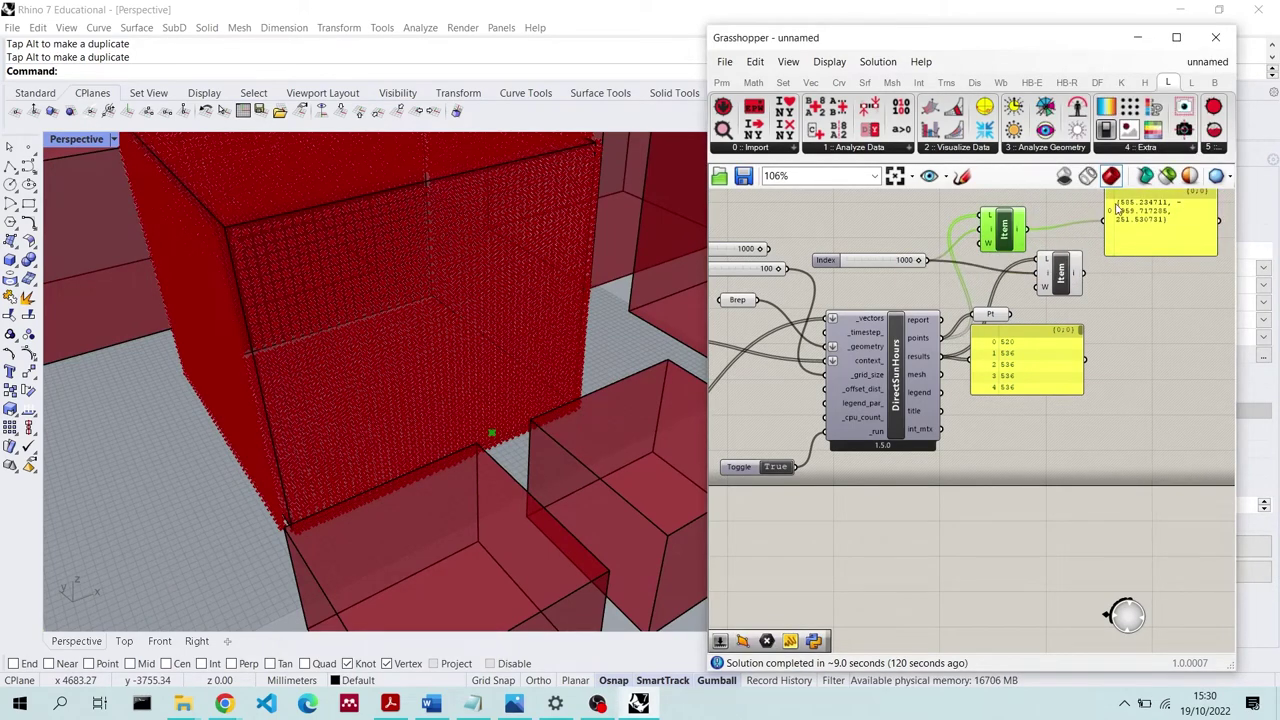
{"action": "left_click_drag", "start_coordinate": [994, 242], "coordinate": [994, 234]}
{"action": "left_click_drag", "start_coordinate": [1080, 271], "coordinate": [1103, 221]}
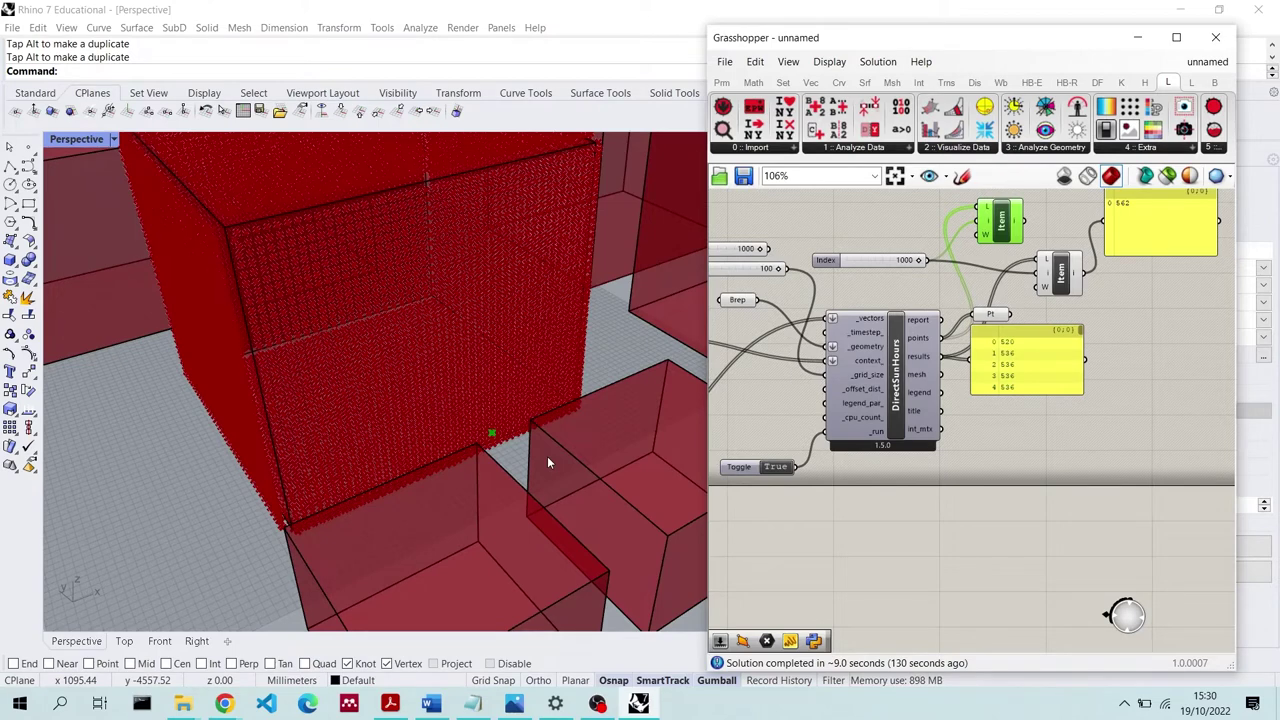
Connect the 1000 slider to the _grid_size input in place of the 100 slider, and view the coarser test points
{"action": "scroll", "coordinate": [857, 270], "scroll_direction": "down", "scroll_amount": 2}
{"action": "scroll", "coordinate": [857, 270], "scroll_direction": "up", "scroll_amount": 4}
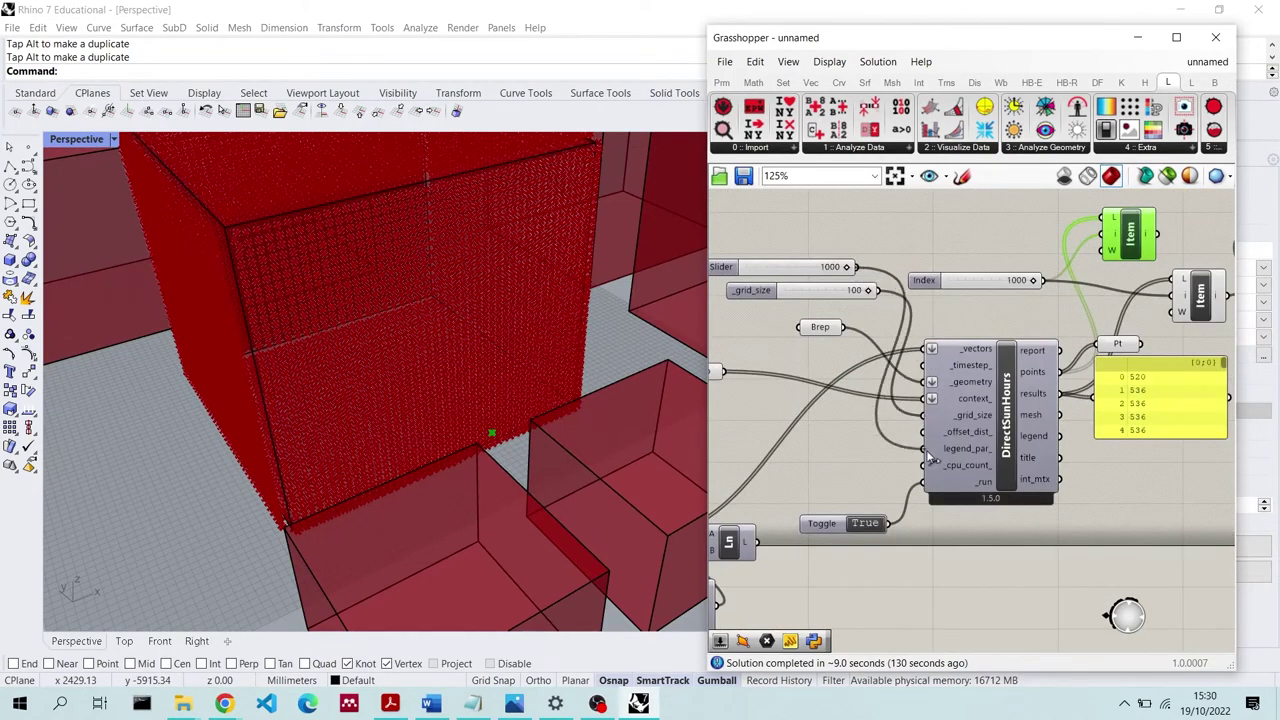
{"action": "left_click_drag", "start_coordinate": [856, 267], "coordinate": [922, 415]}
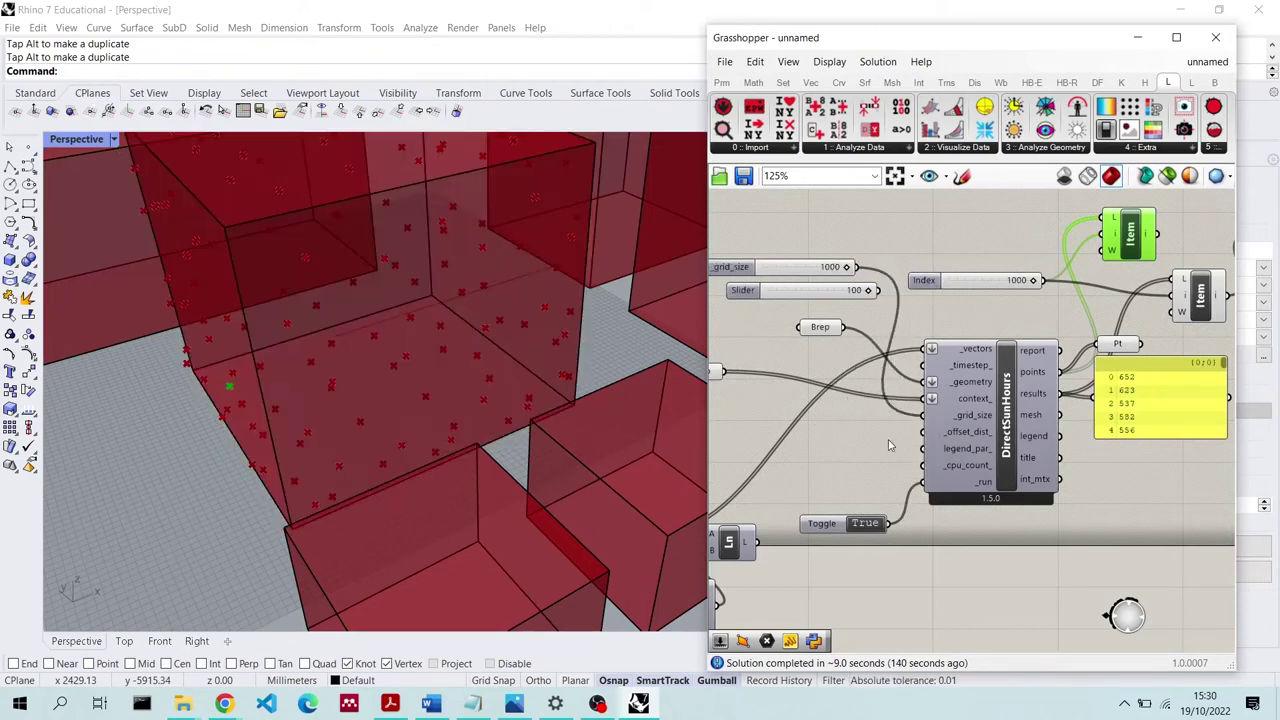
{"action": "right_click_drag", "start_coordinate": [345, 317], "coordinate": [555, 306]}
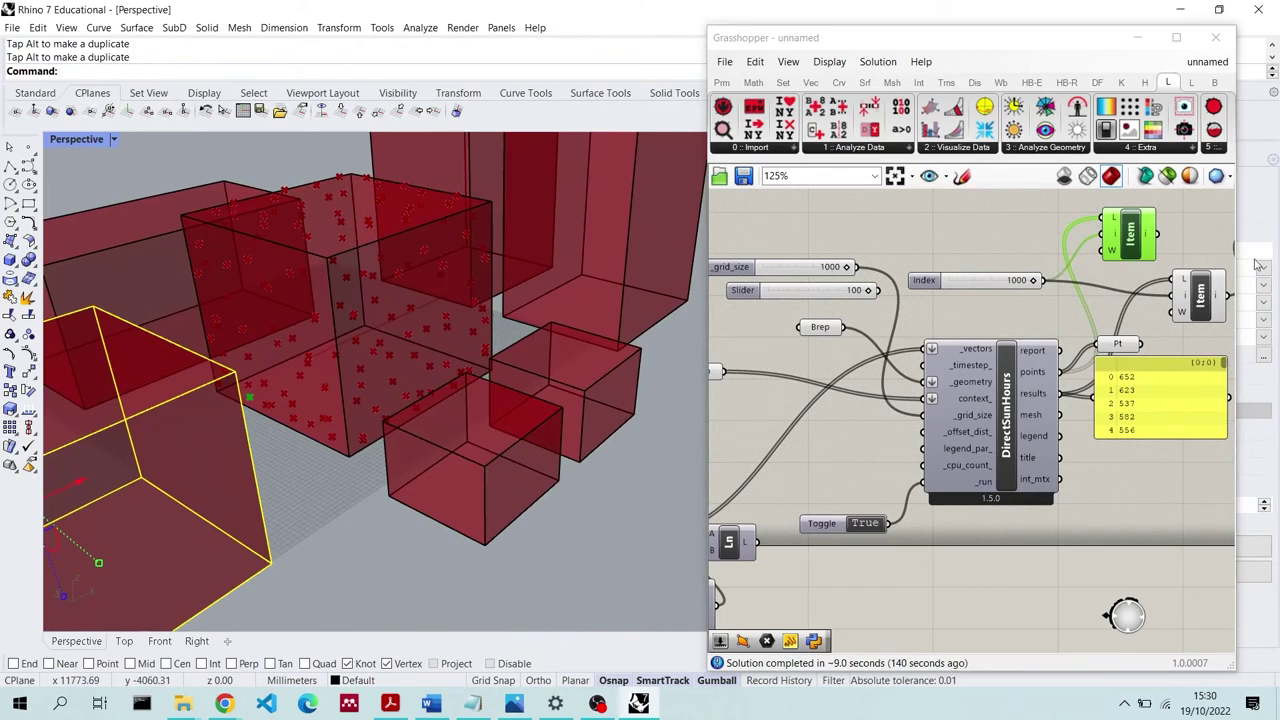
{"action": "scroll", "coordinate": [1210, 280], "scroll_direction": "up", "scroll_amount": 2}
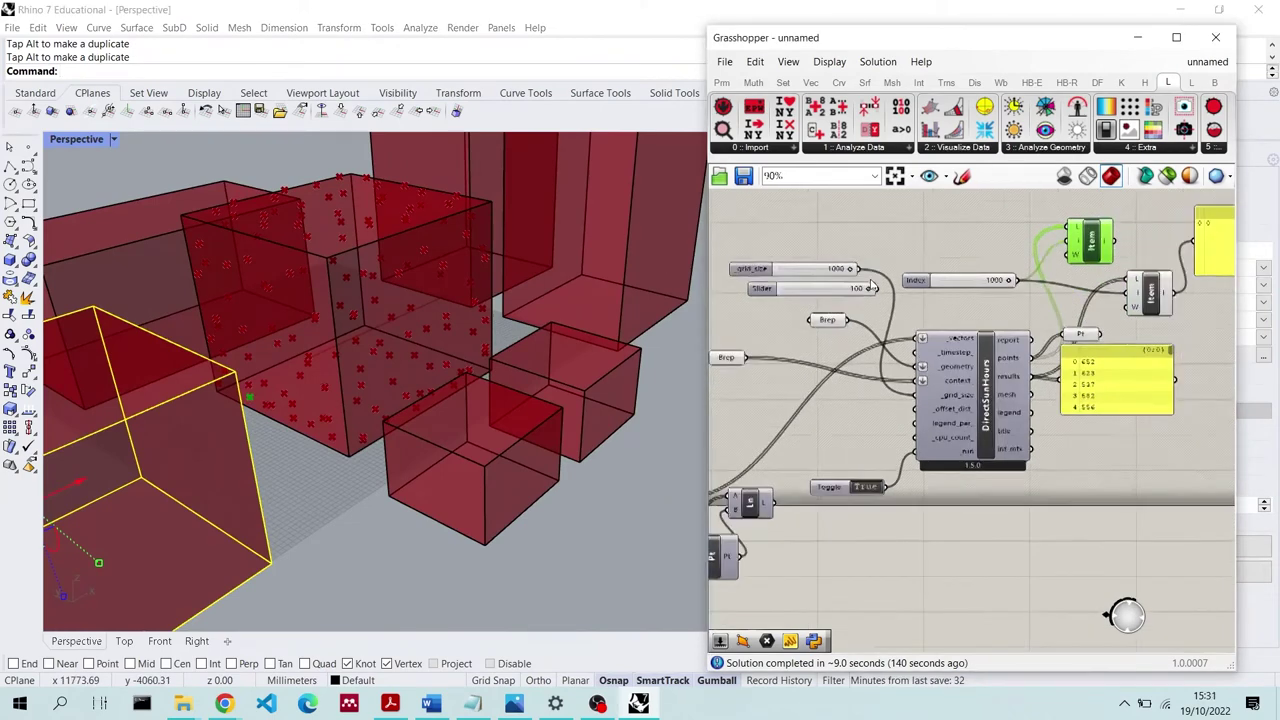
Delete both List Items with their index slider and panel, and reposition the Point parameter above the results panel
{"action": "left_click_drag", "start_coordinate": [1142, 324], "coordinate": [831, 227]}
{"action": "key", "text": "Delete"}
{"action": "left_click_drag", "start_coordinate": [964, 422], "coordinate": [937, 304]}
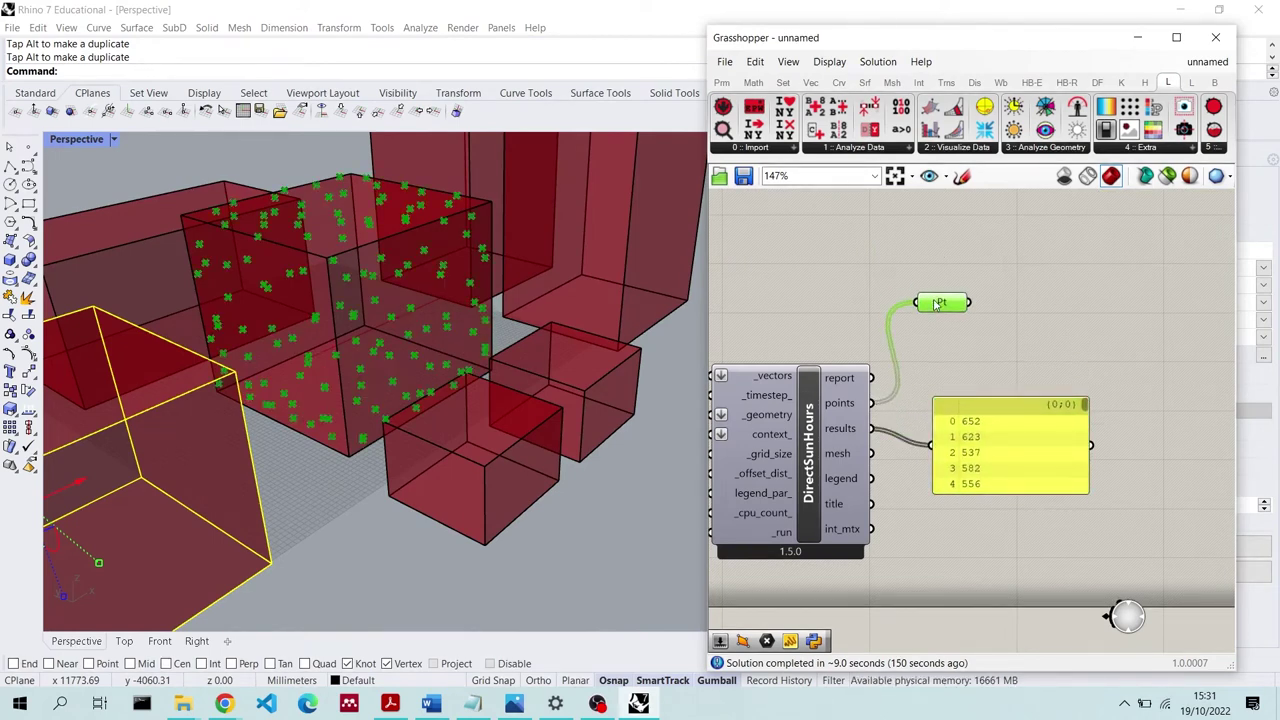
{"action": "scroll", "coordinate": [1126, 297], "scroll_direction": "down", "scroll_amount": 2}
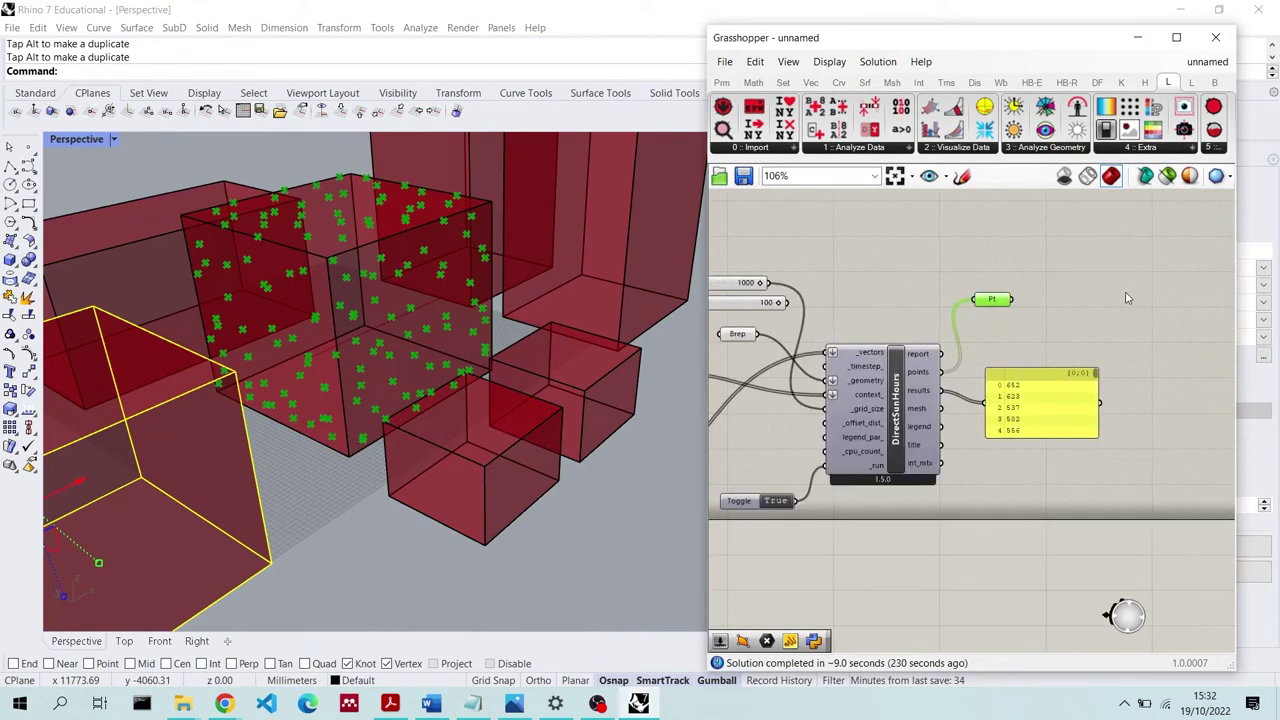
Delete the central building box from between the context boxes
{"action": "left_click", "coordinate": [358, 443]}
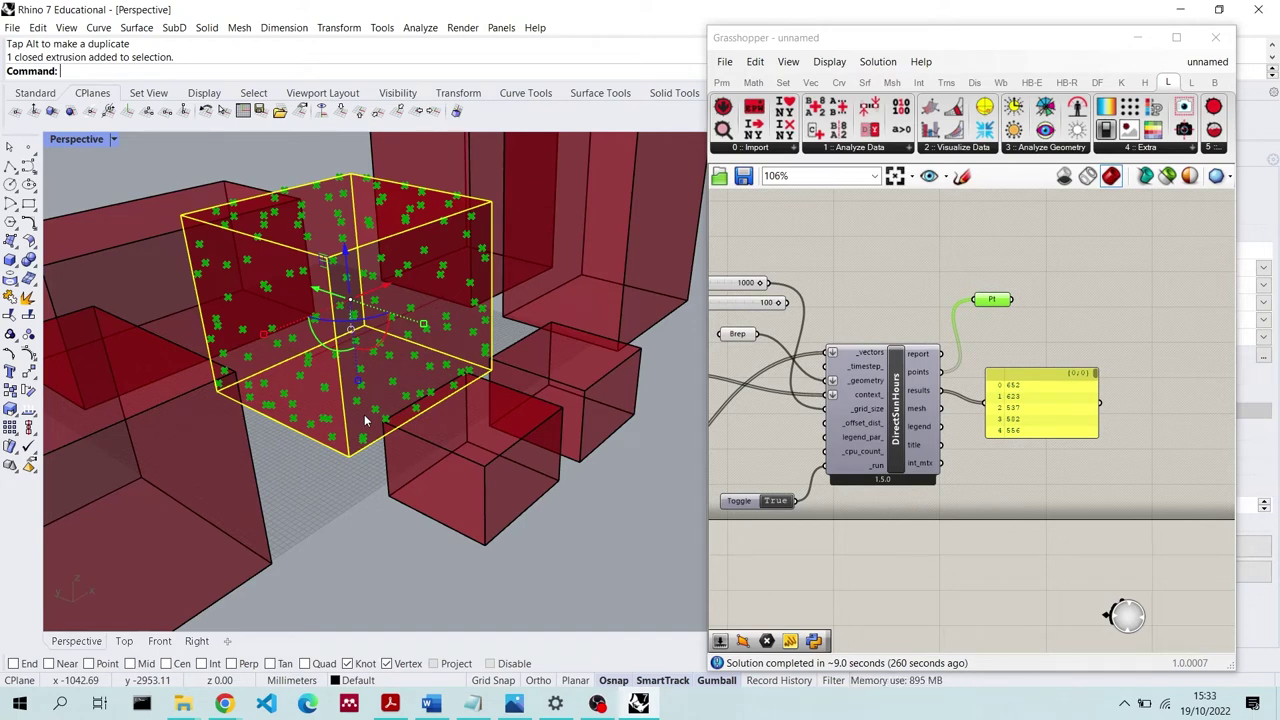
{"action": "right_click_drag", "start_coordinate": [368, 404], "coordinate": [375, 460]}
{"action": "key", "text": "Escape"}
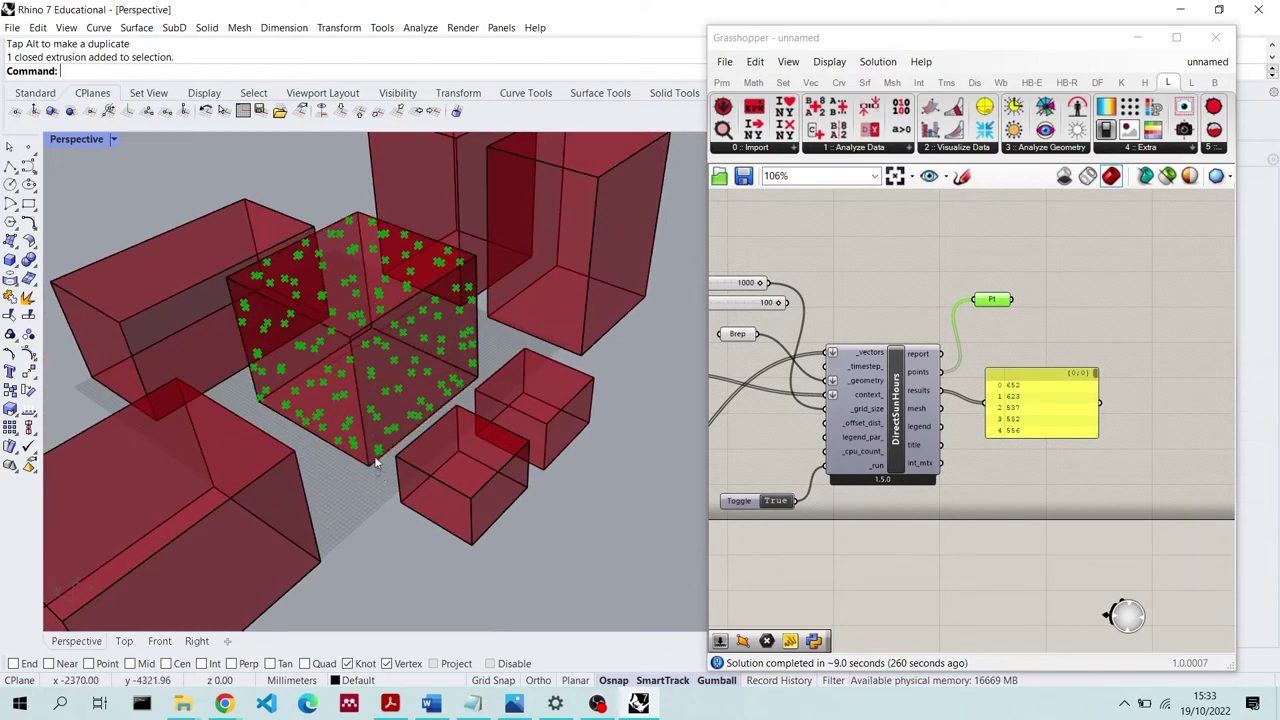
{"action": "left_click", "coordinate": [375, 458]}
{"action": "key", "text": "Delete"}
Draw three overlapping rectangles of different sizes on the ground where the central building stood
{"action": "key", "text": "ctrl+r"}
{"action": "left_click", "coordinate": [288, 391]}
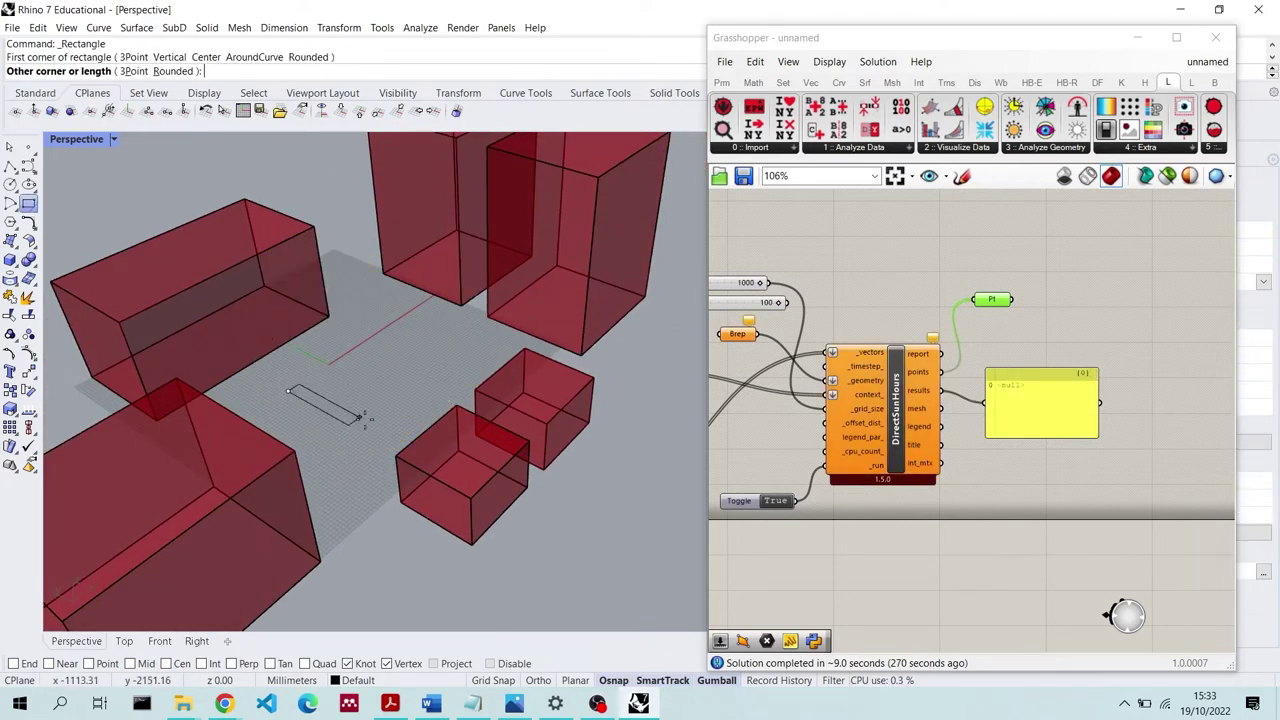
{"action": "left_click", "coordinate": [435, 398]}
{"action": "key", "text": "Return"}
{"action": "left_click", "coordinate": [278, 371]}
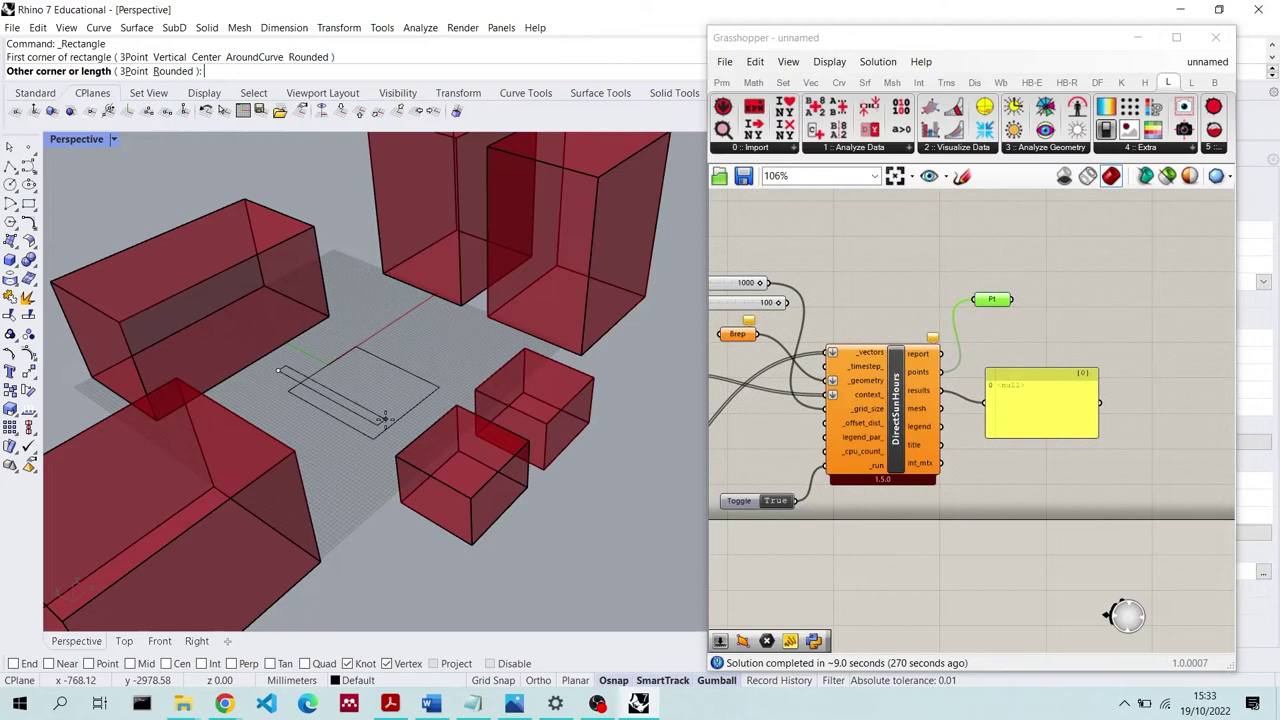
{"action": "left_click", "coordinate": [334, 445]}
{"action": "key", "text": "Return"}
{"action": "left_click", "coordinate": [312, 347]}
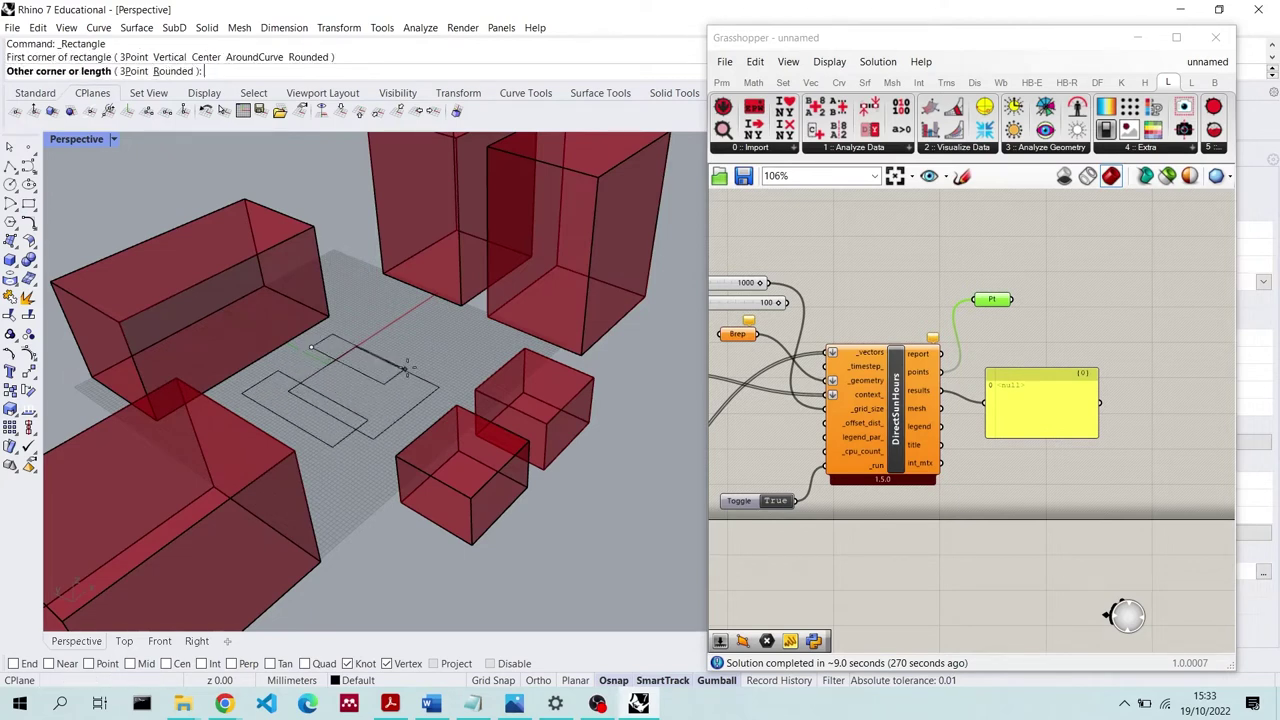
{"action": "left_click", "coordinate": [481, 341]}
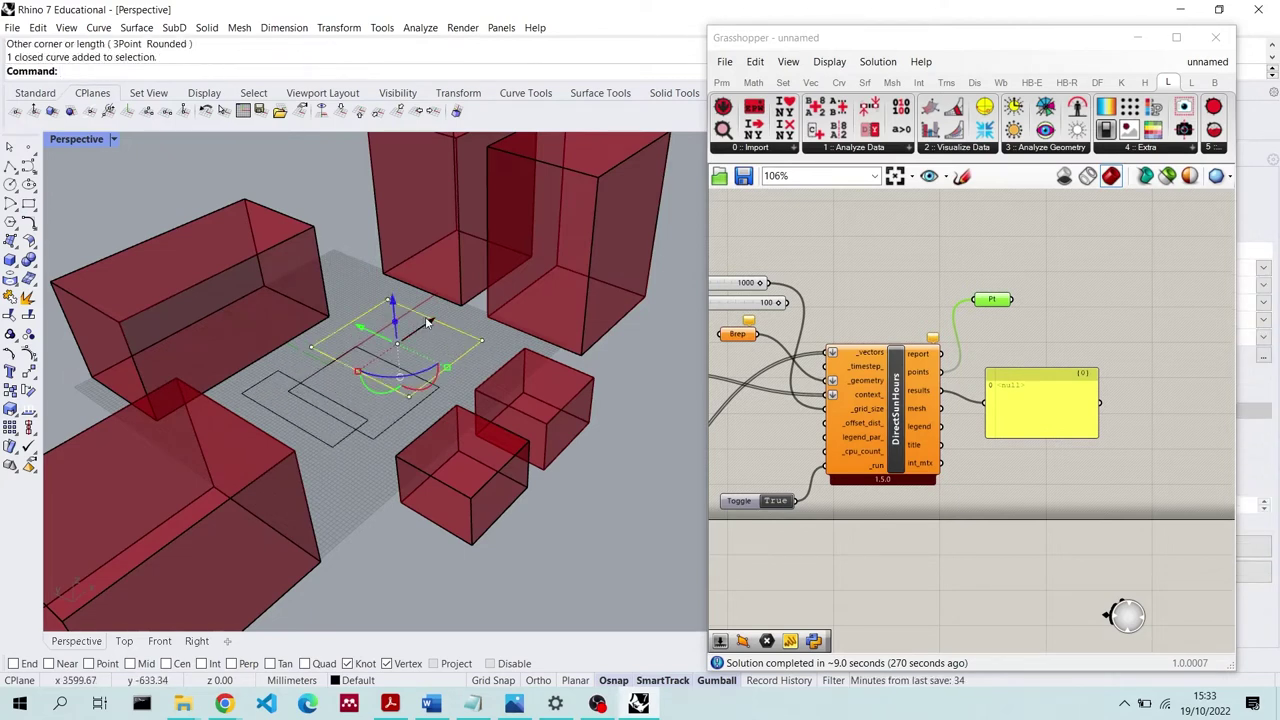
Move the rectangles over one another and raise the smallest one vertically to form the top profile
{"action": "left_click_drag", "start_coordinate": [427, 322], "coordinate": [321, 393]}
{"action": "left_click", "coordinate": [381, 365]}
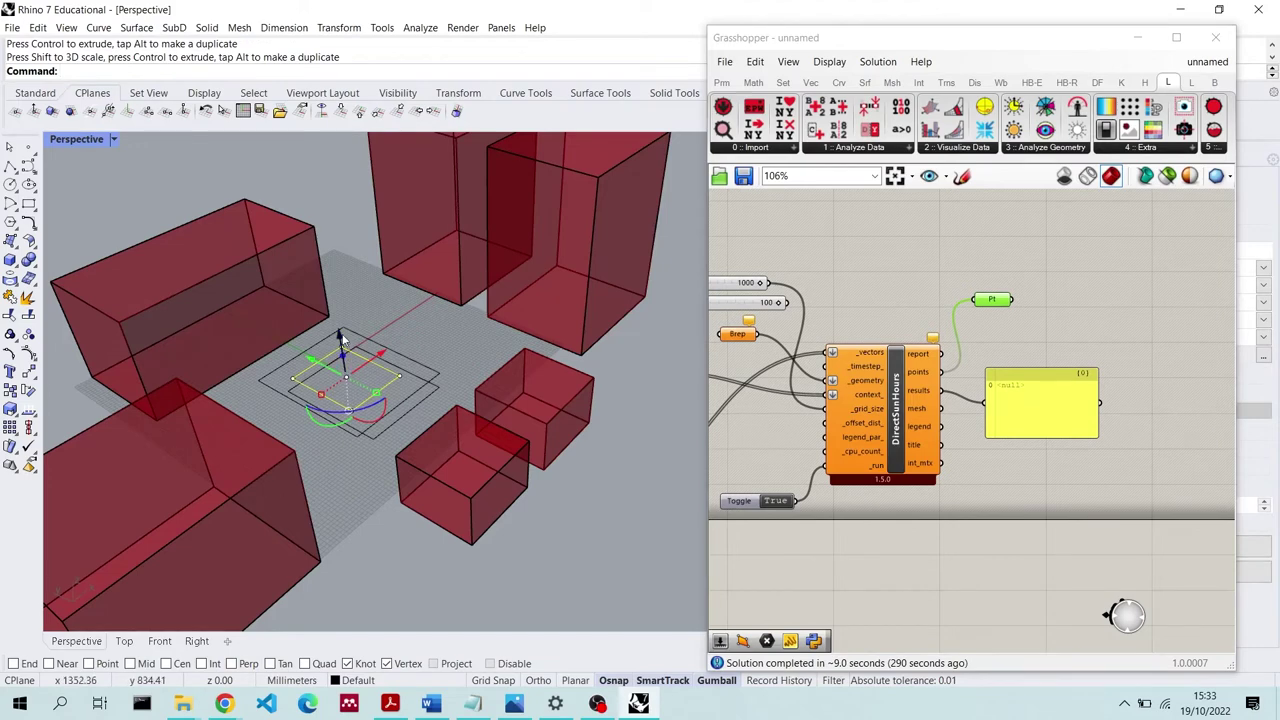
{"action": "left_click_drag", "start_coordinate": [340, 338], "coordinate": [345, 265]}
{"action": "left_click", "coordinate": [407, 347]}
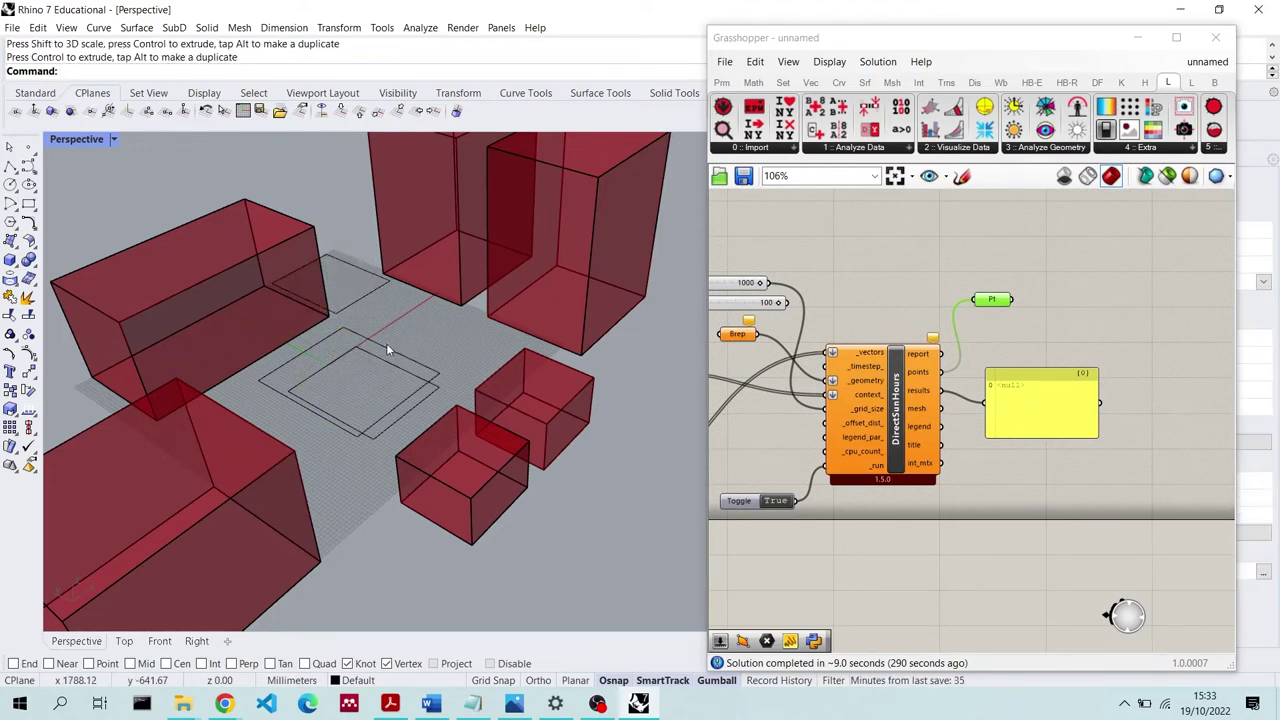
Raise the largest rectangle vertically to sit between the ground rectangle and the top one
{"action": "left_click", "coordinate": [365, 337]}
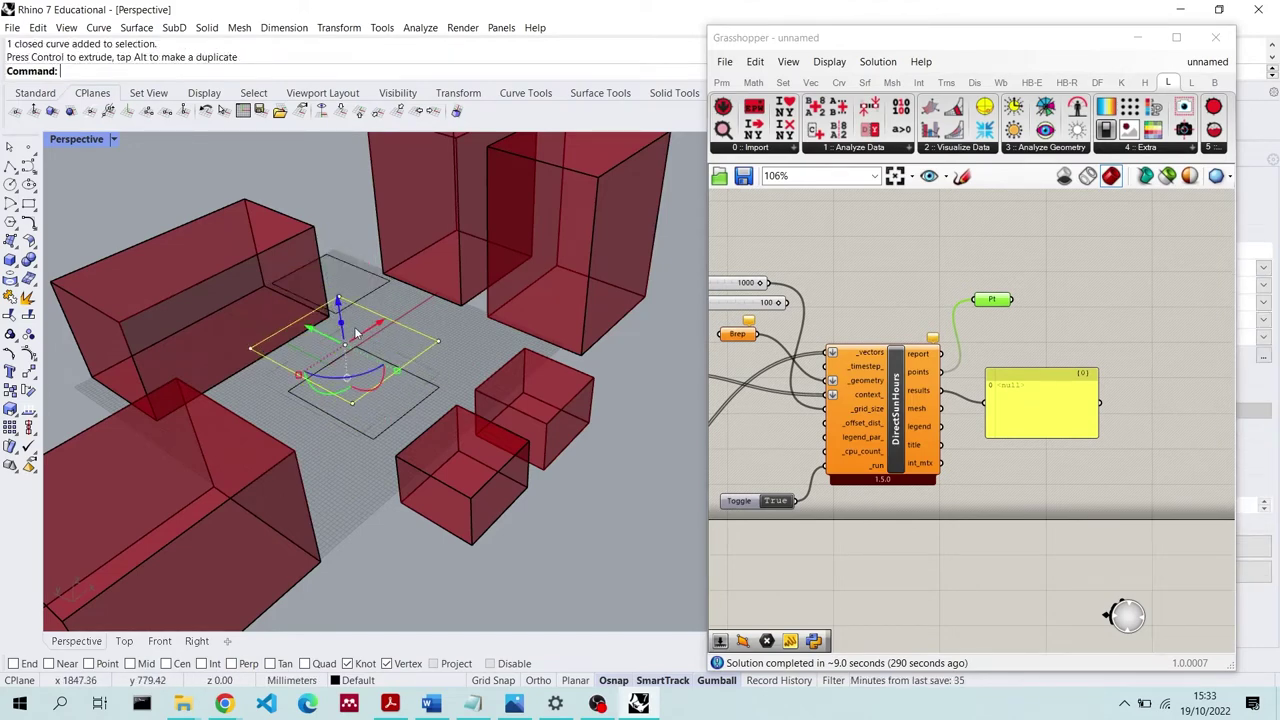
{"action": "right_click_drag", "start_coordinate": [345, 300], "coordinate": [340, 385]}
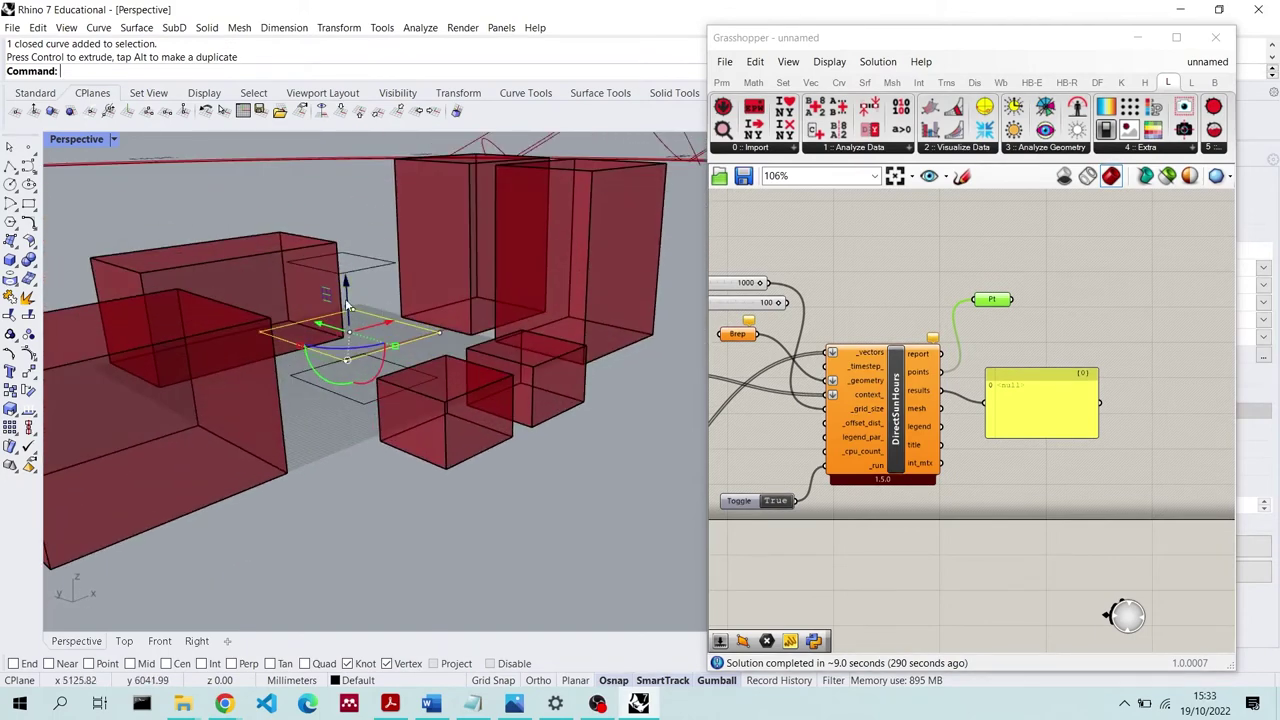
{"action": "right_click_drag", "start_coordinate": [366, 357], "coordinate": [366, 424]}
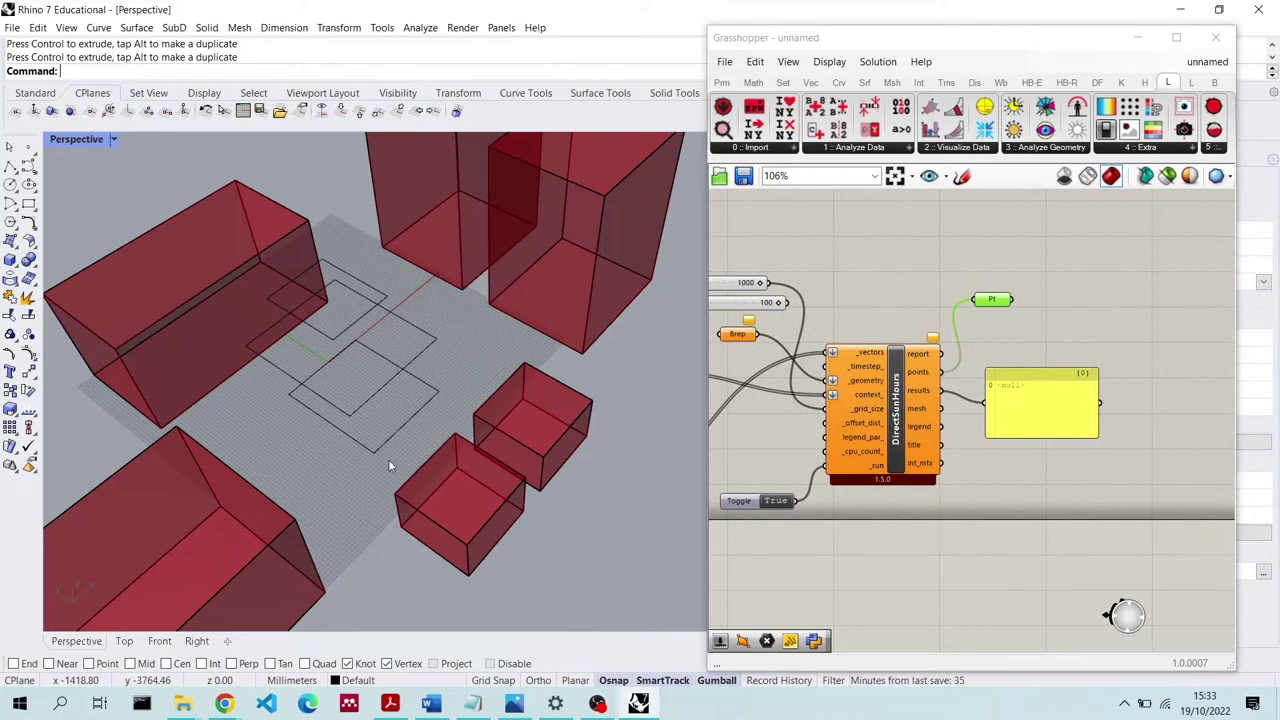
Loft the three rectangles using the Straight sections style
{"action": "key", "text": "ctrl+a"}
{"action": "type", "text": "Loft"}
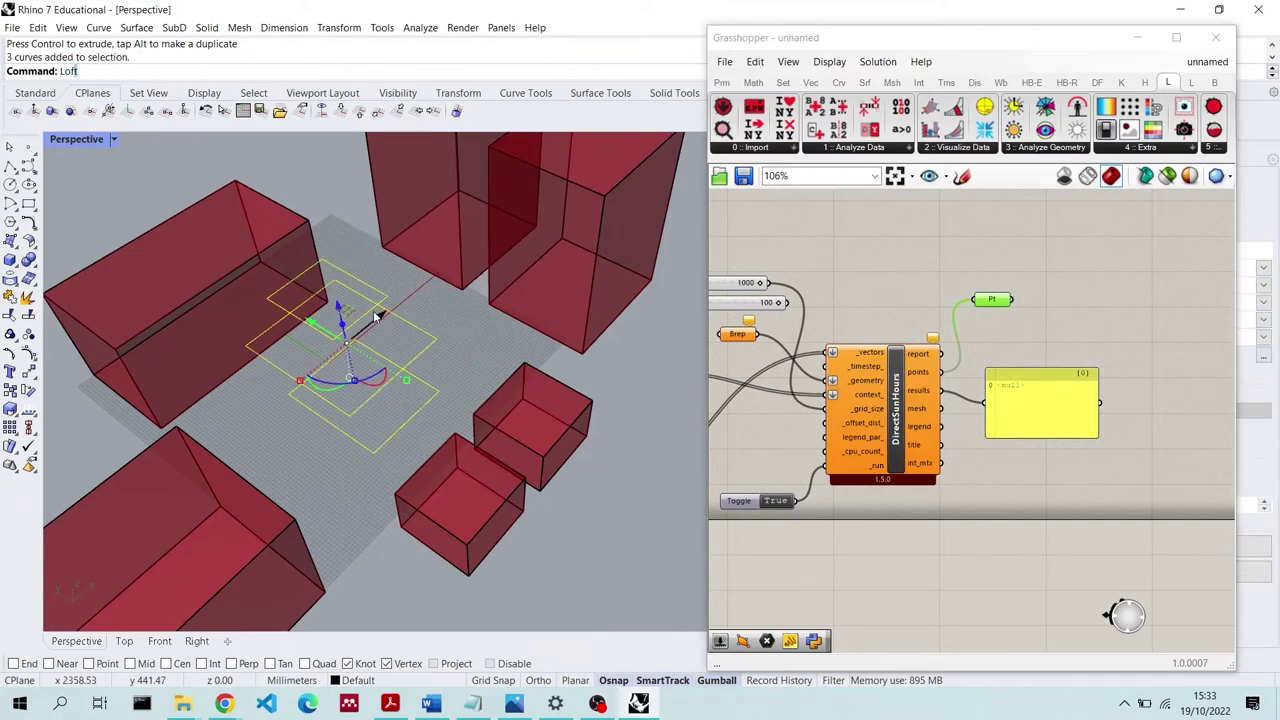
{"action": "key", "text": "Return"}
{"action": "key", "text": "Return"}
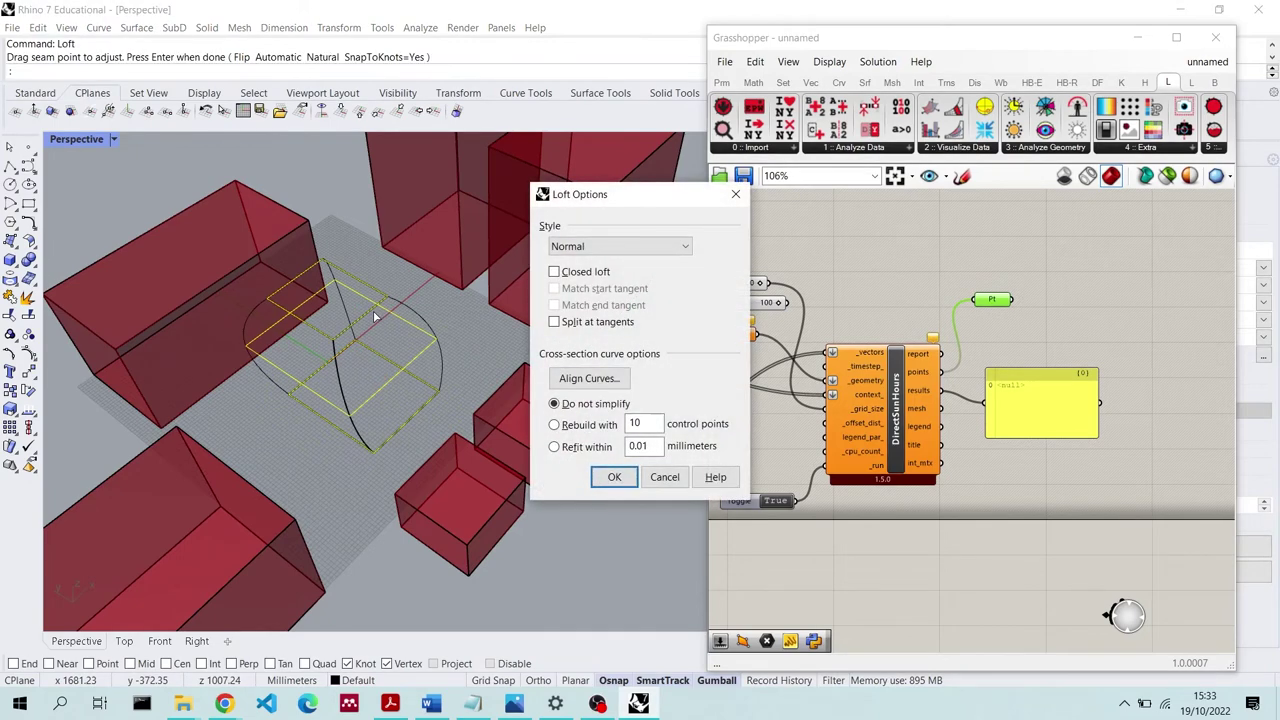
{"action": "left_click", "coordinate": [600, 246]}
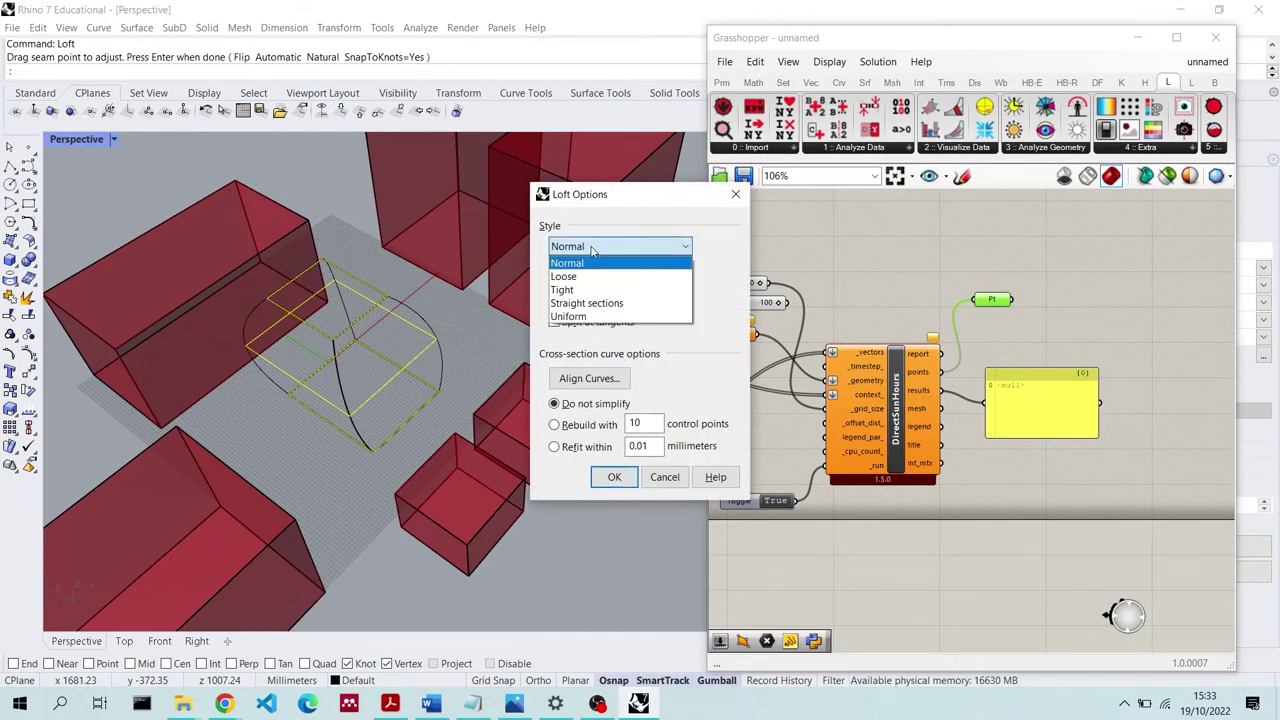
{"action": "left_click", "coordinate": [607, 285]}
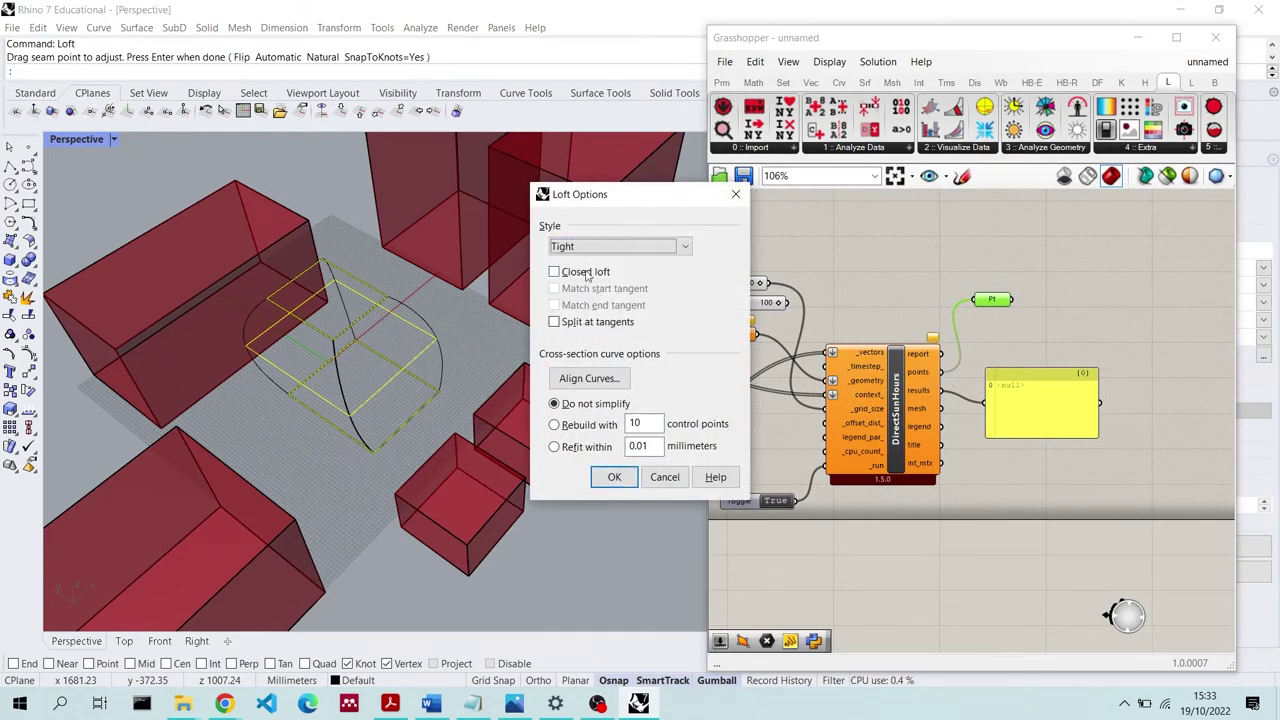
{"action": "left_click", "coordinate": [607, 250]}
{"action": "left_click", "coordinate": [610, 297]}
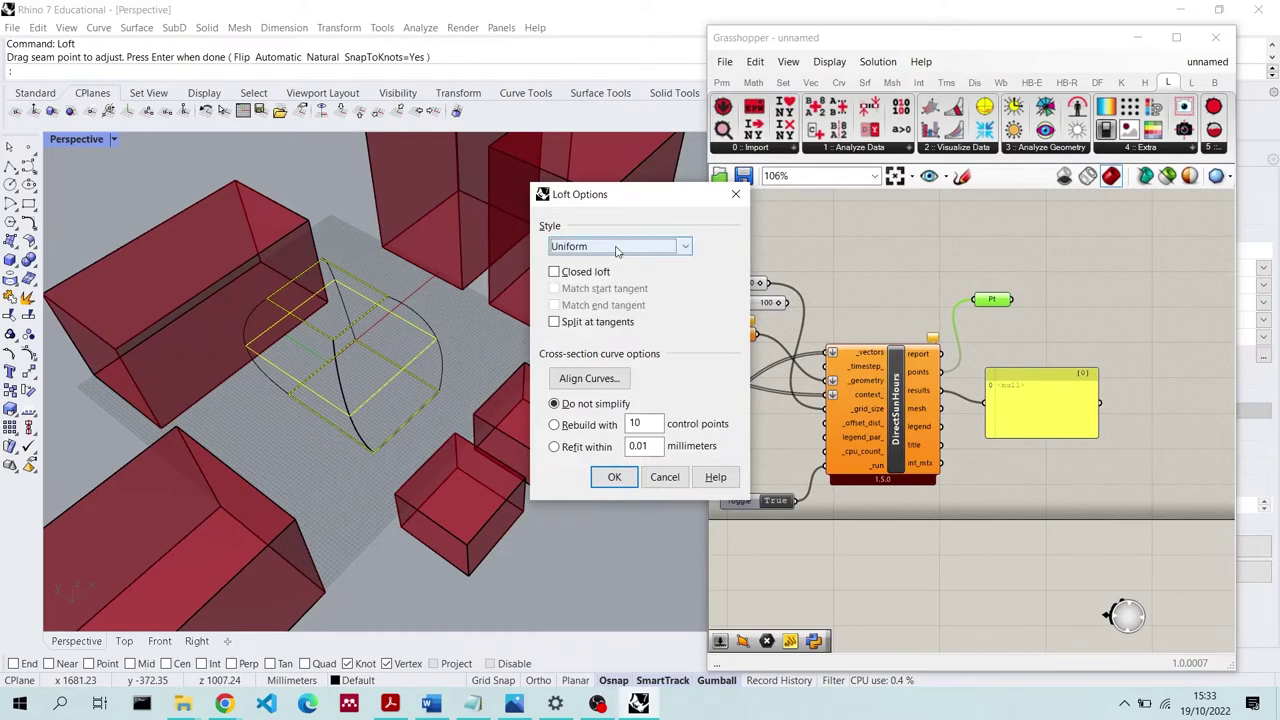
{"action": "left_click", "coordinate": [616, 251]}
{"action": "left_click", "coordinate": [622, 302]}
{"action": "left_click", "coordinate": [614, 477]}
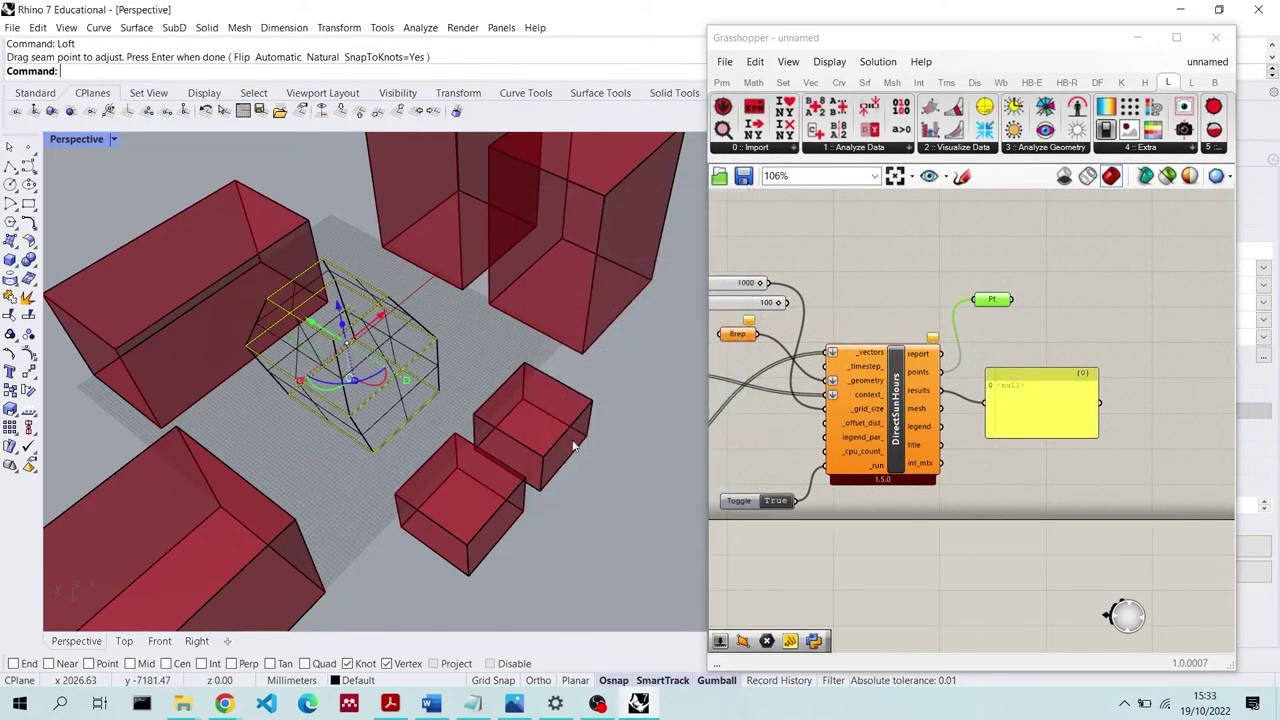
{"action": "key", "text": "Escape"}
Select the open lofted polysurface and close its ends with the Cap command
{"action": "left_click", "coordinate": [417, 416]}
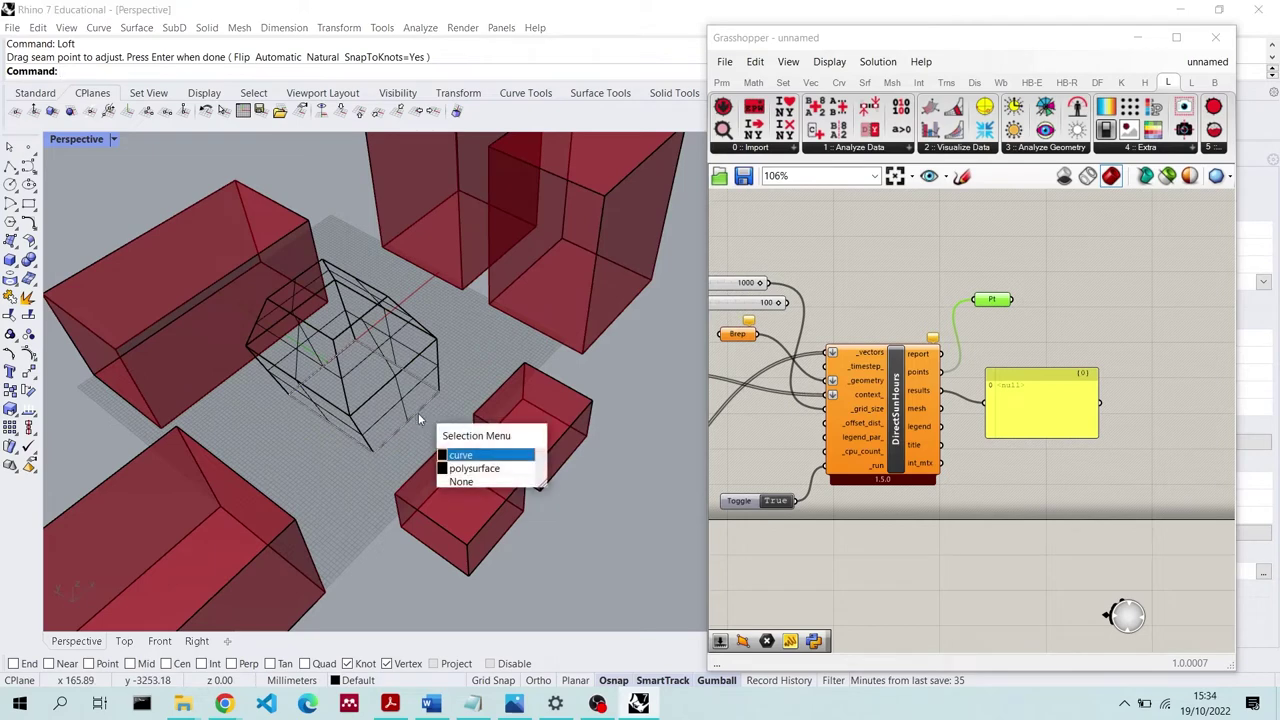
{"action": "left_click", "coordinate": [470, 456]}
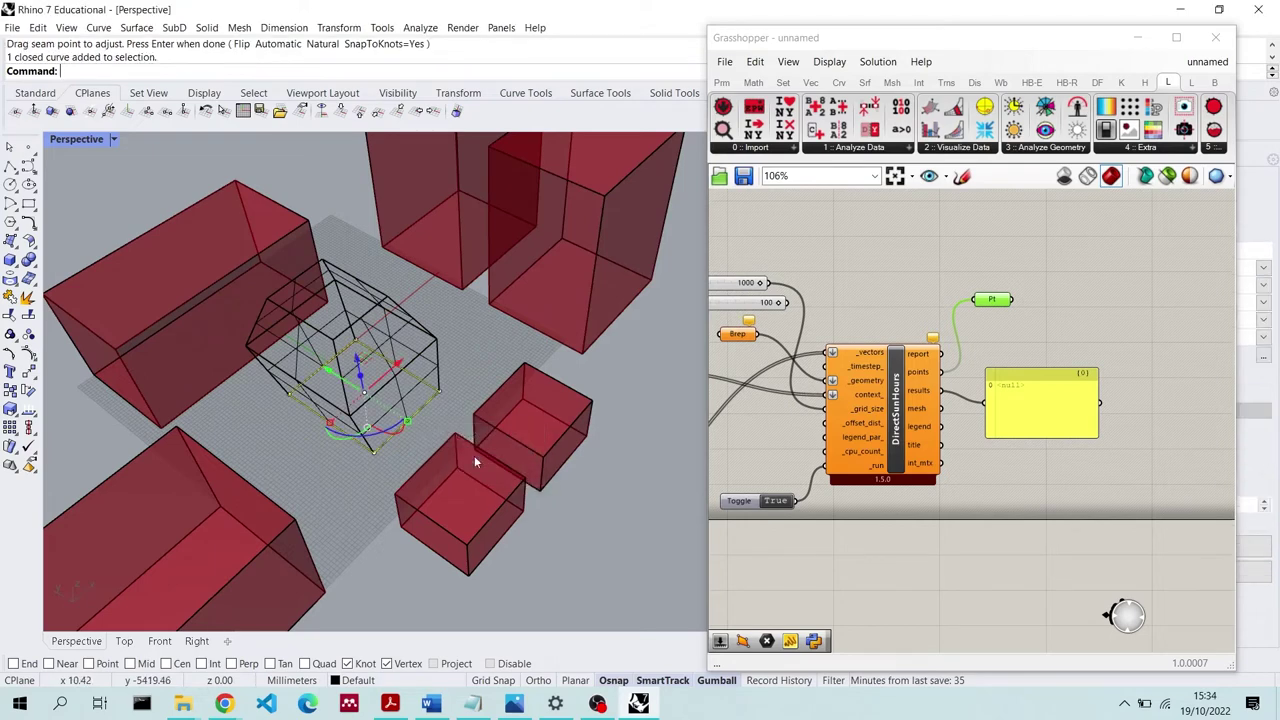
{"action": "left_click", "coordinate": [393, 338]}
{"action": "right_click_drag", "start_coordinate": [393, 338], "coordinate": [433, 288]}
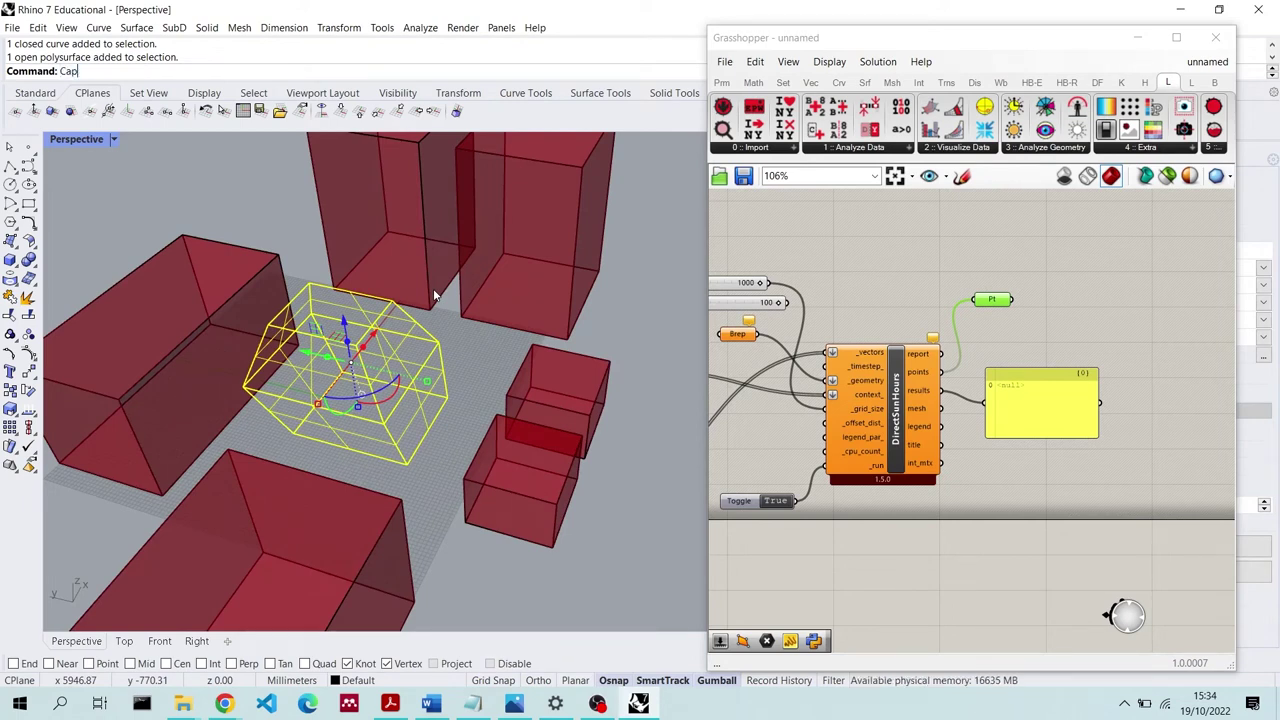
{"action": "type", "text": "Cap"}
{"action": "key", "text": "Return"}
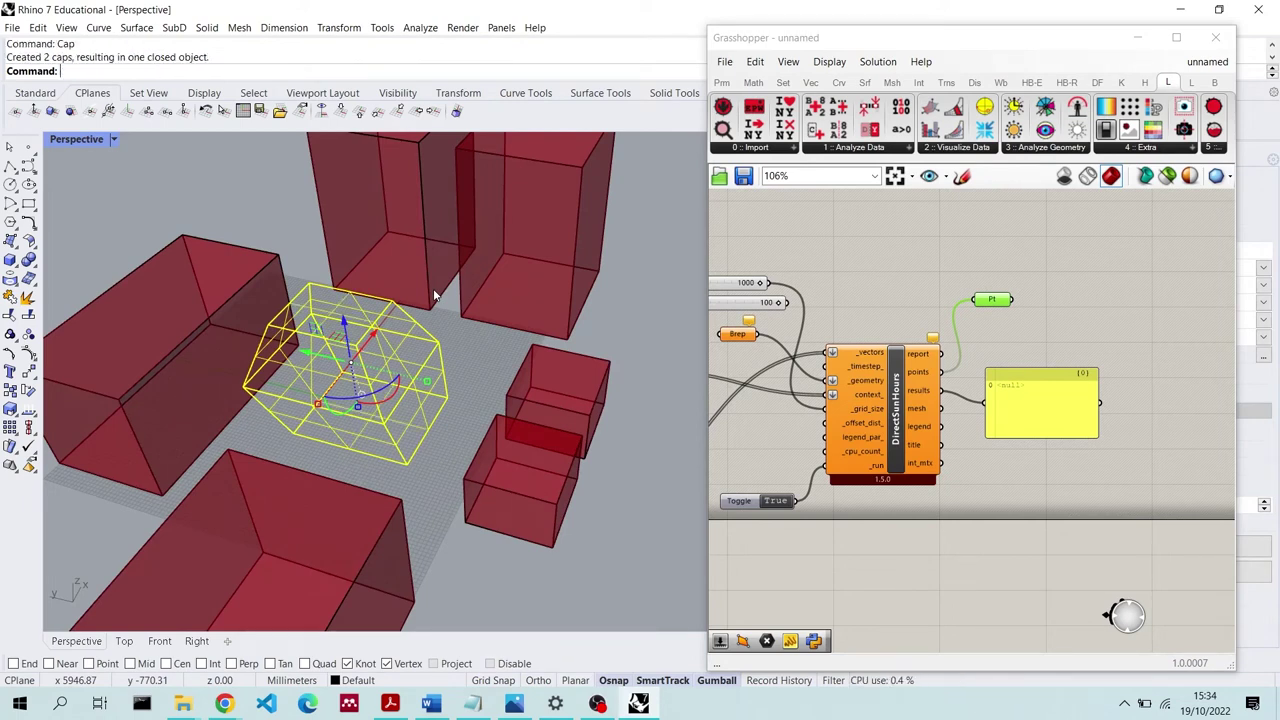
Set the new capped solid as the single Brep feeding the _geometry input of DirectSunHours
{"action": "right_click", "coordinate": [740, 336]}
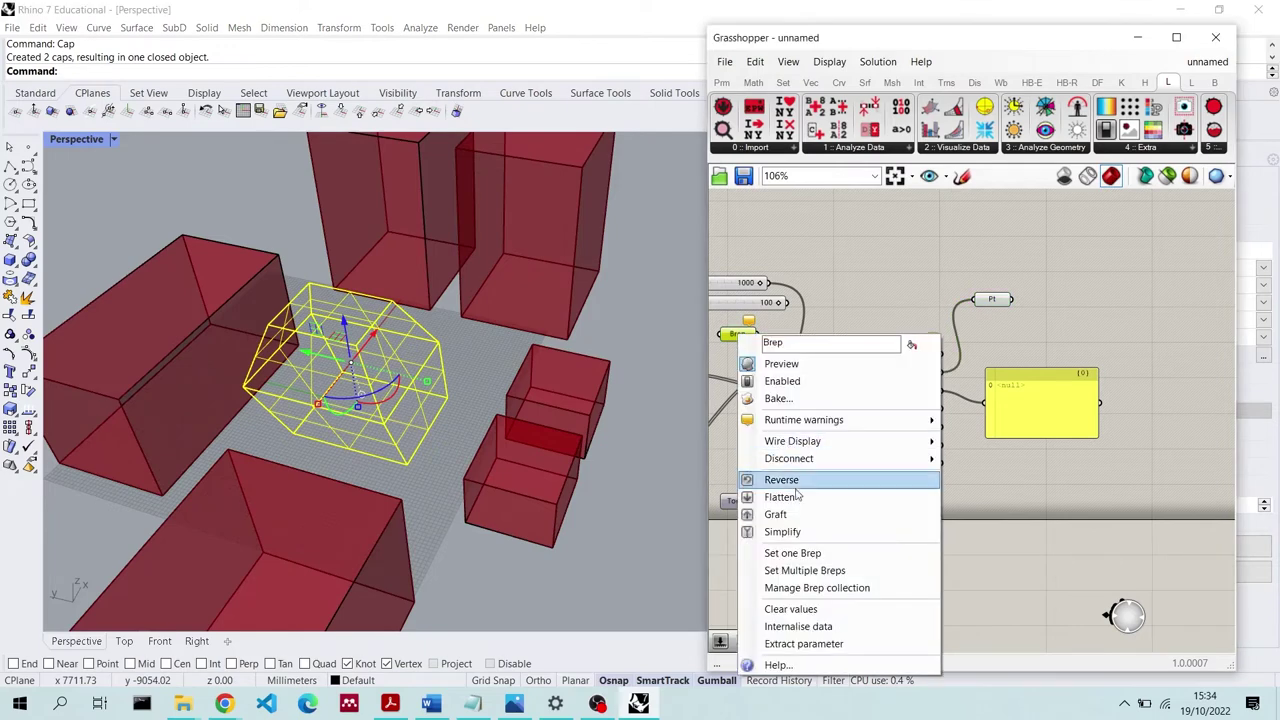
{"action": "left_click", "coordinate": [792, 553]}
{"action": "left_click", "coordinate": [613, 548]}
{"action": "right_click_drag", "start_coordinate": [613, 548], "coordinate": [423, 400]}
Select the three source rectangle curves of the lofted building and delete them
{"action": "left_click", "coordinate": [442, 411]}
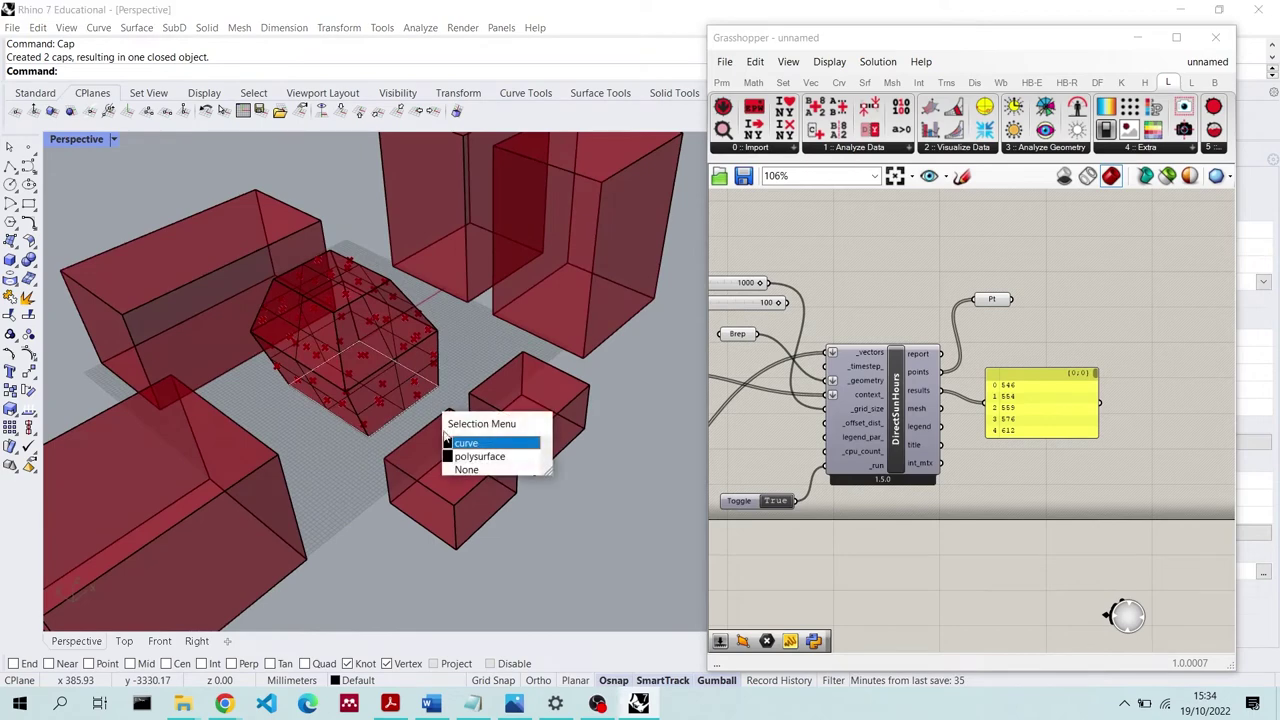
{"action": "left_click", "coordinate": [463, 444]}
{"action": "left_click", "coordinate": [441, 358]}
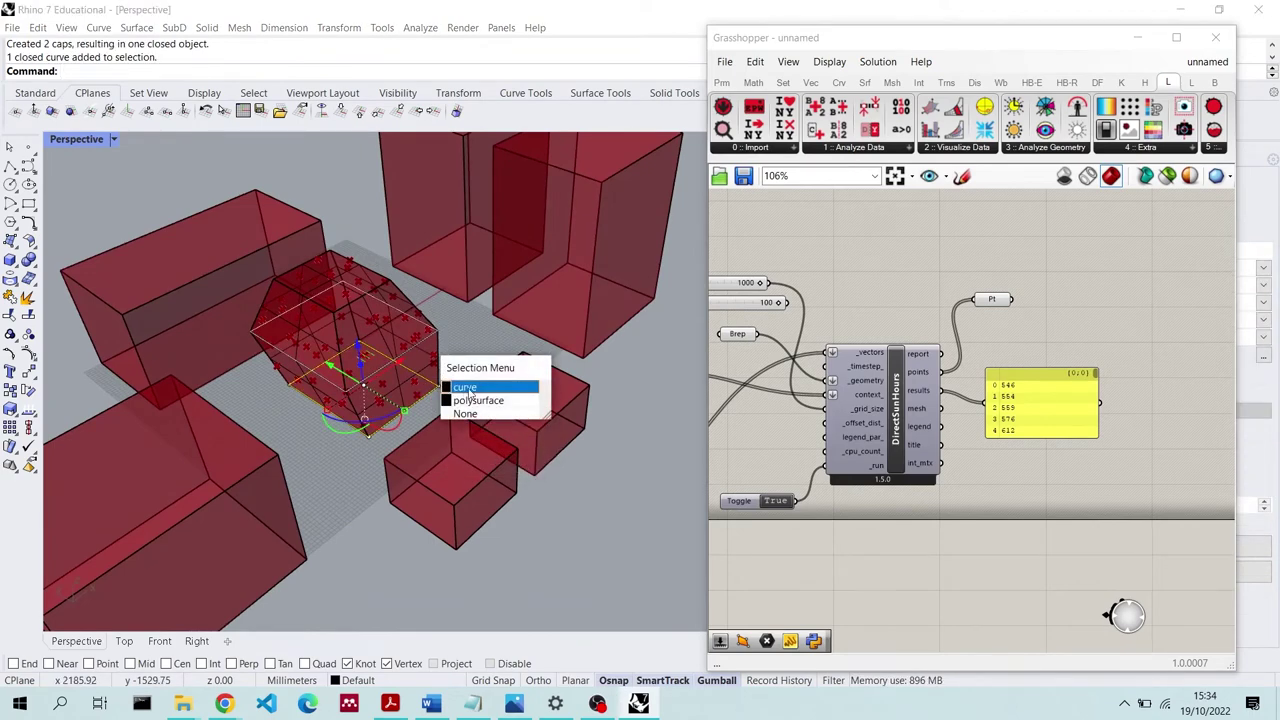
{"action": "left_click", "coordinate": [469, 388]}
{"action": "left_click", "coordinate": [357, 298]}
{"action": "left_click", "coordinate": [425, 343]}
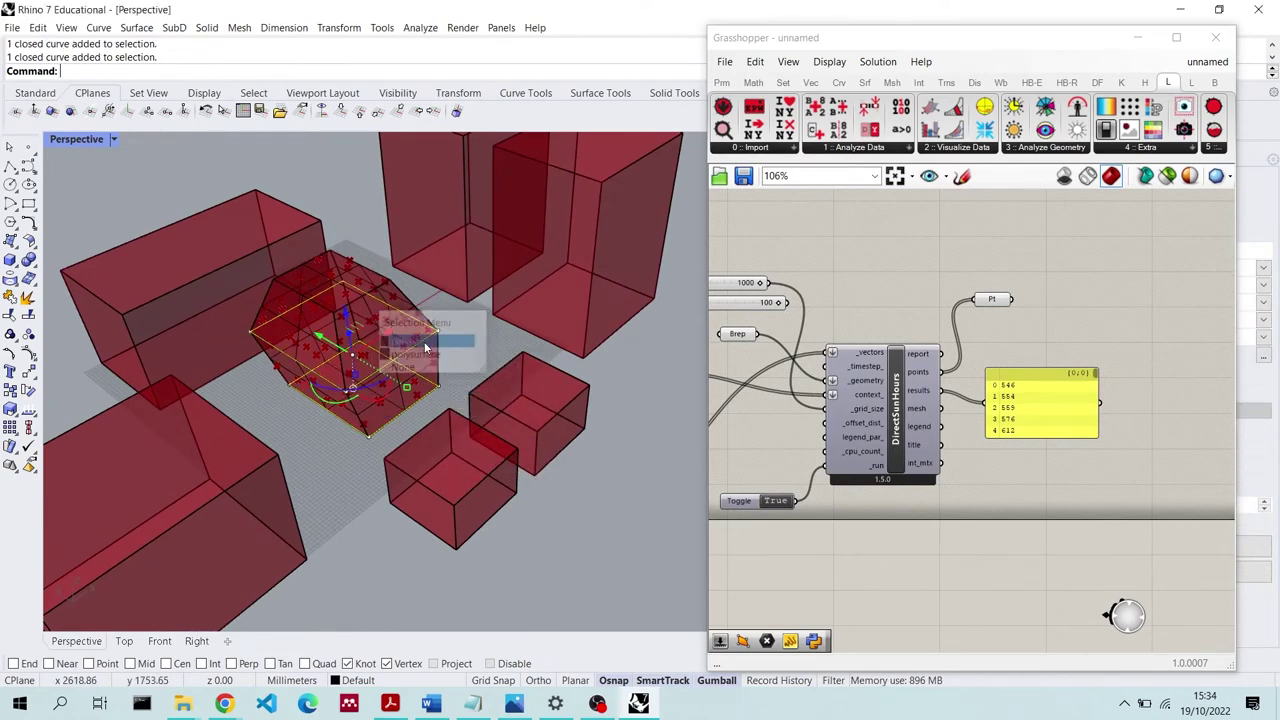
{"action": "key", "text": "Delete"}
Change the Perspective viewport's display mode to Shaded and view the new building
{"action": "mouse_move", "coordinate": [428, 343]}
{"action": "right_mouse_down"}
{"action": "mouse_move", "coordinate": [428, 328]}
{"action": "mouse_move", "coordinate": [314, 229]}
{"action": "right_mouse_up"}
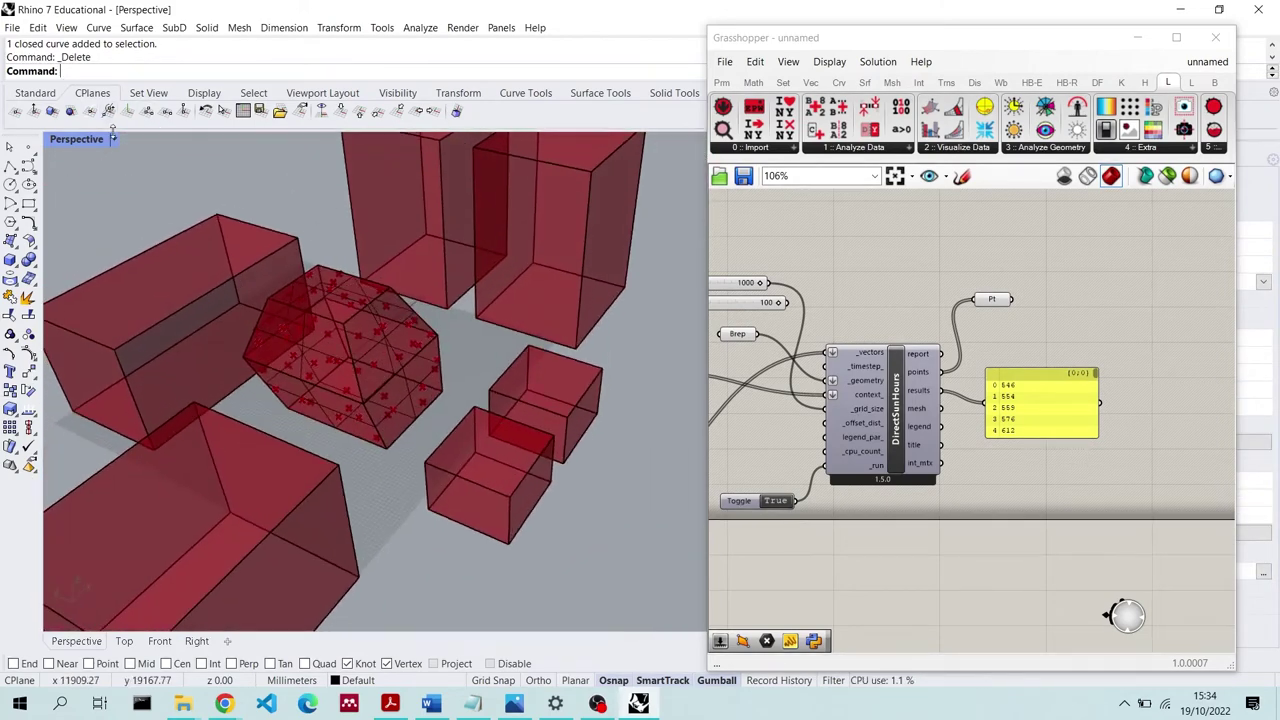
{"action": "left_click", "coordinate": [80, 139]}
{"action": "left_click", "coordinate": [150, 211]}
{"action": "right_click_drag", "start_coordinate": [462, 344], "coordinate": [415, 325]}
Turn off the preview of the building's Brep parameter and inspect the model
{"action": "left_click", "coordinate": [842, 347]}
{"action": "right_click", "coordinate": [743, 336]}
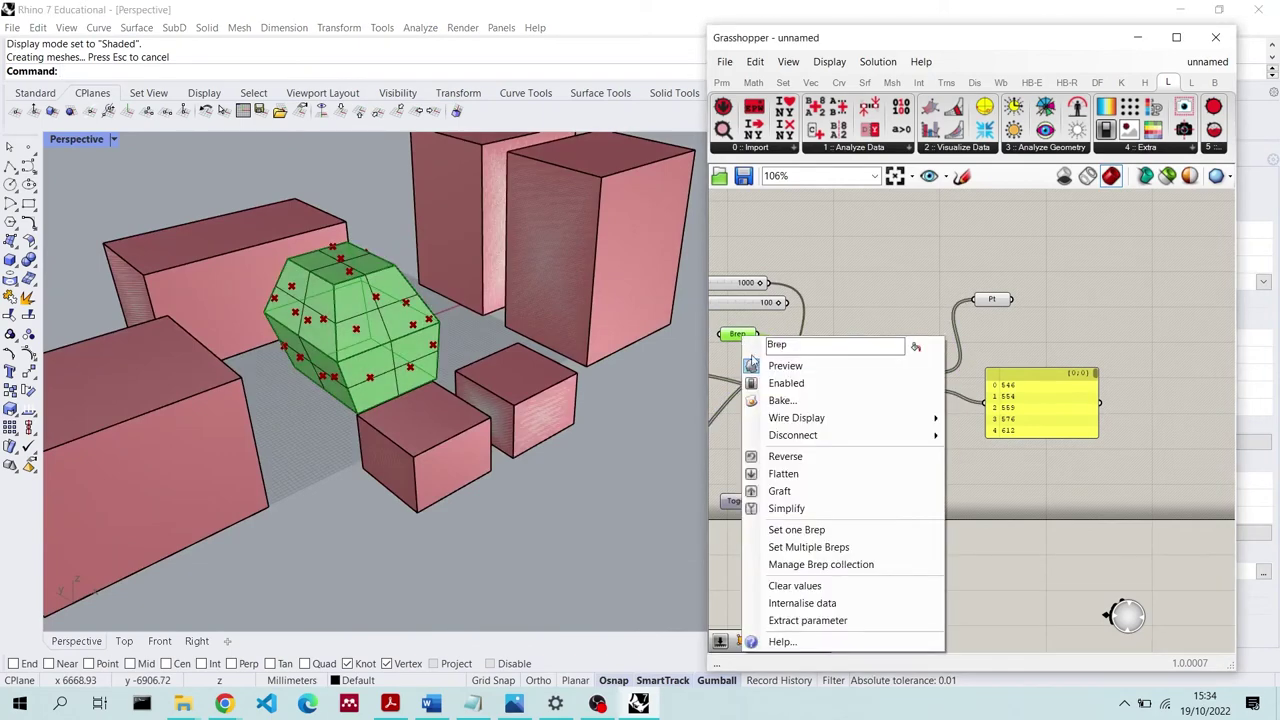
{"action": "left_click", "coordinate": [790, 366]}
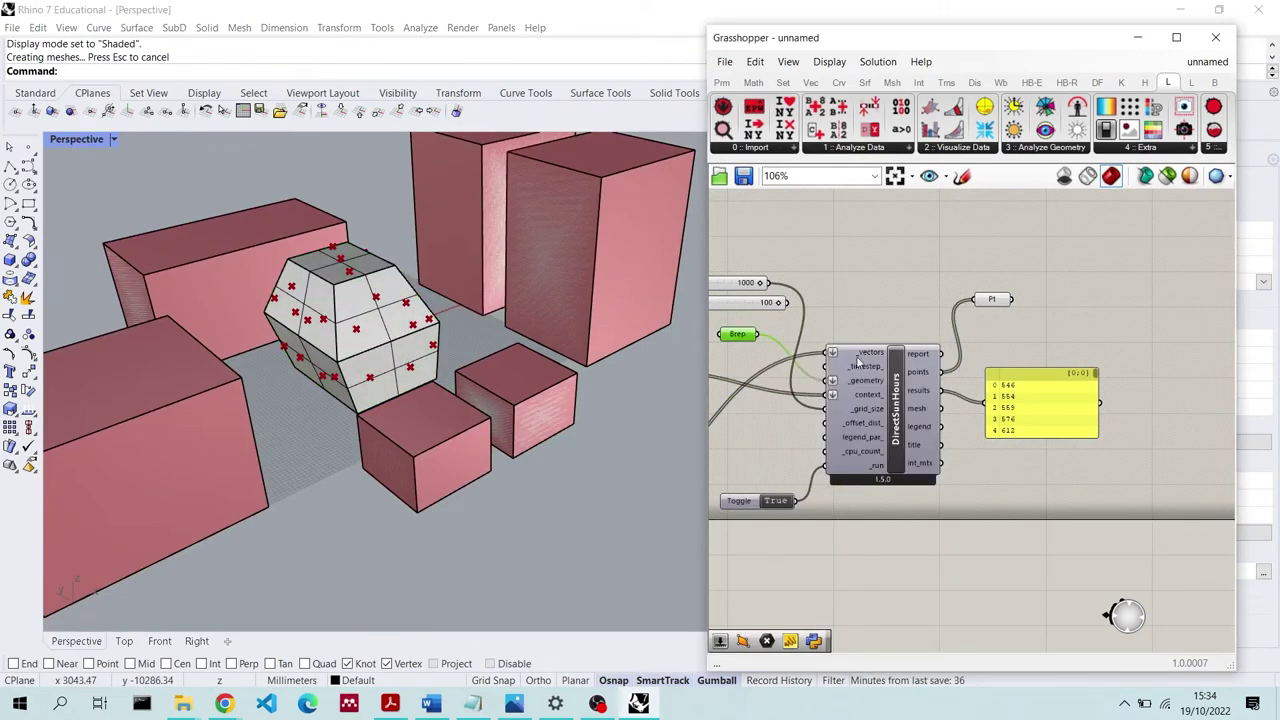
{"action": "right_click_drag", "start_coordinate": [464, 359], "coordinate": [430, 348]}
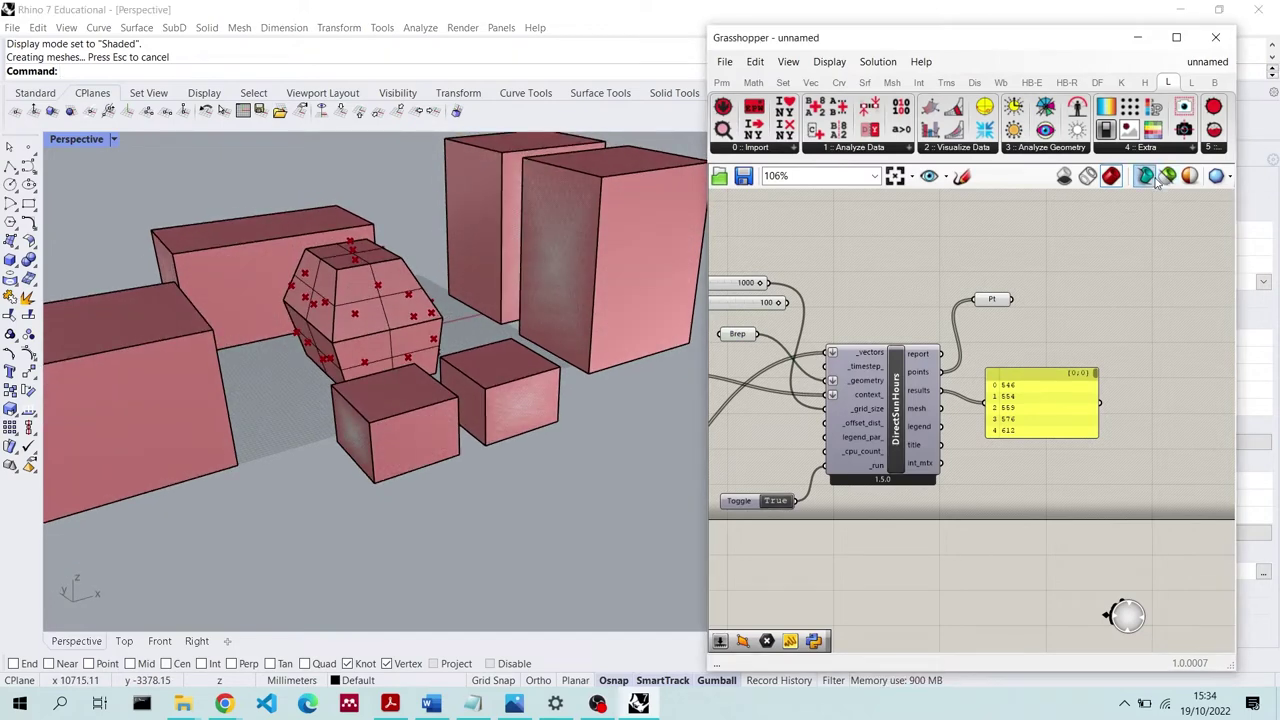
Turn on the preview of the DirectSunHours component and view the coloured results on the building
{"action": "right_click", "coordinate": [898, 378]}
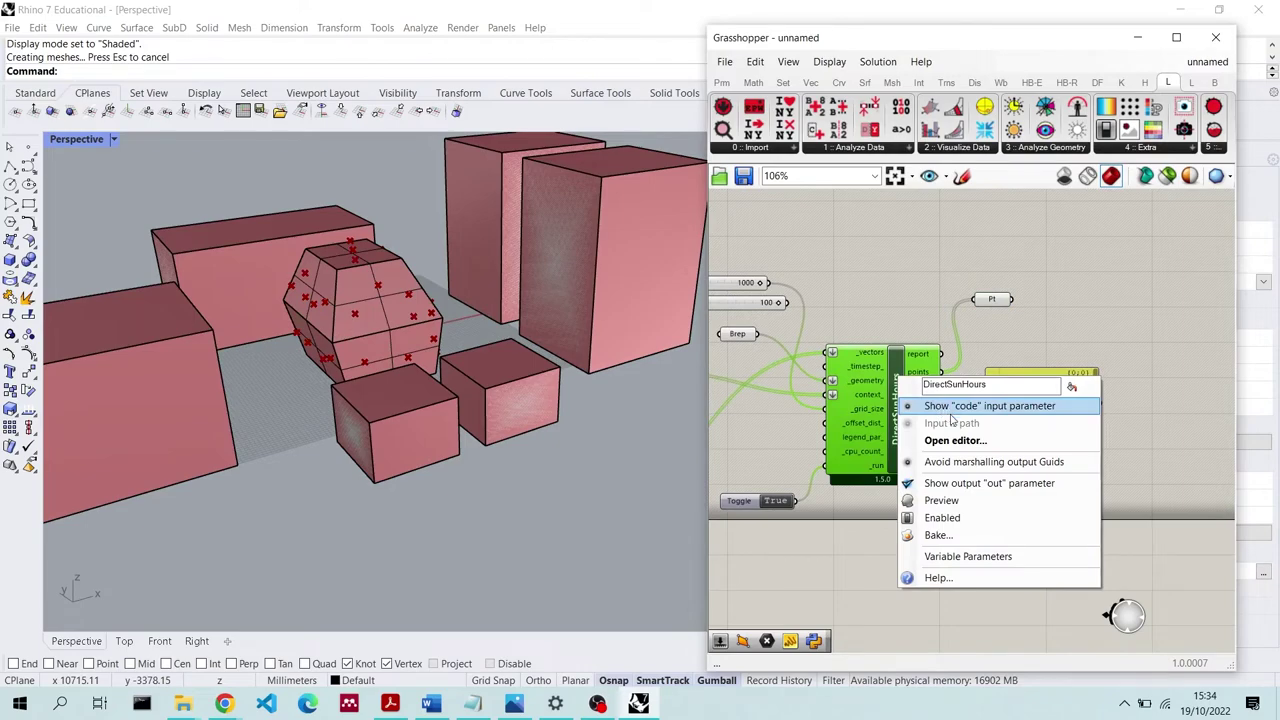
{"action": "left_click", "coordinate": [958, 500]}
{"action": "right_click_drag", "start_coordinate": [389, 313], "coordinate": [768, 306]}
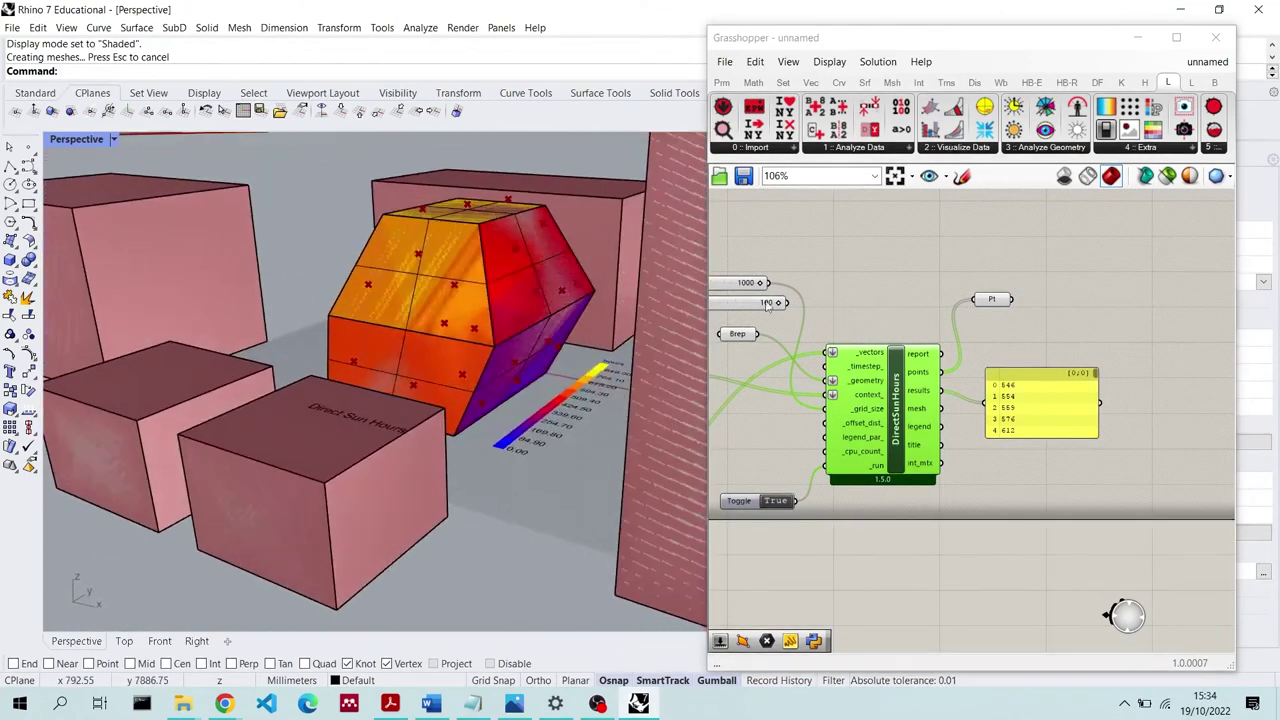
Try to set the unconnected 100 slider to 500
{"action": "scroll", "coordinate": [768, 306], "scroll_direction": "up", "scroll_amount": 2}
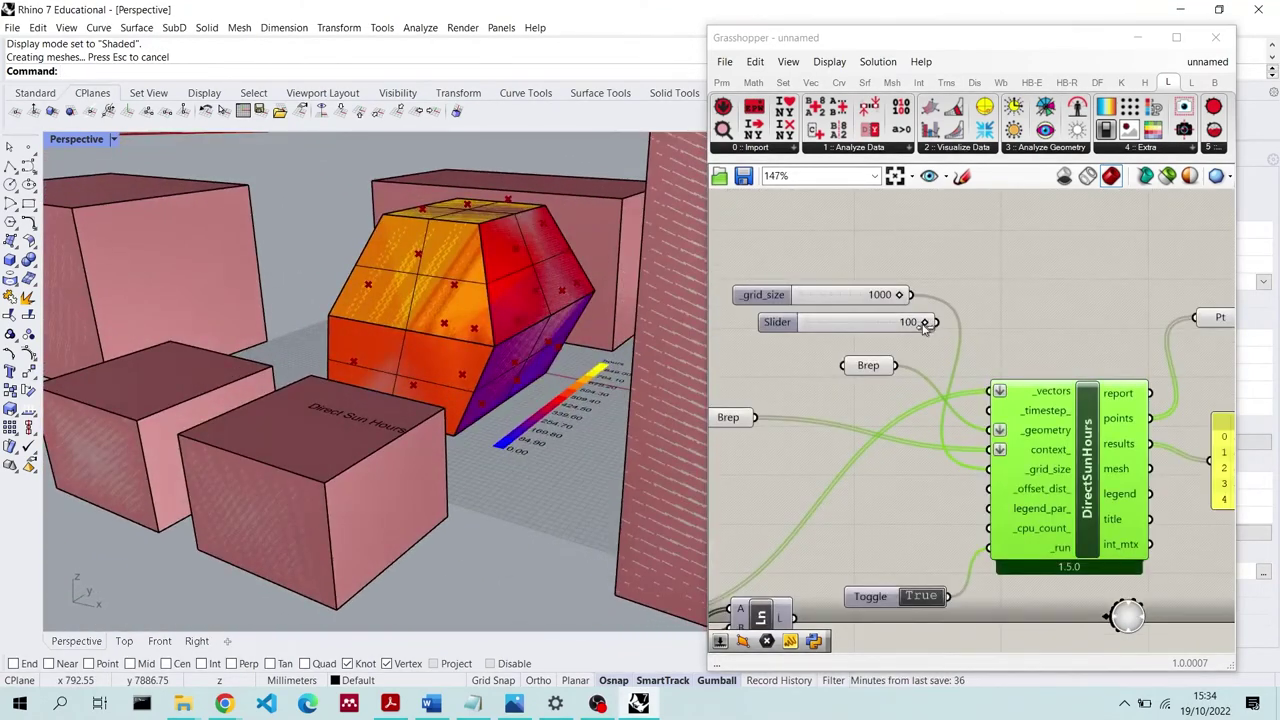
{"action": "double_click", "coordinate": [924, 326]}
{"action": "type", "text": "5"}
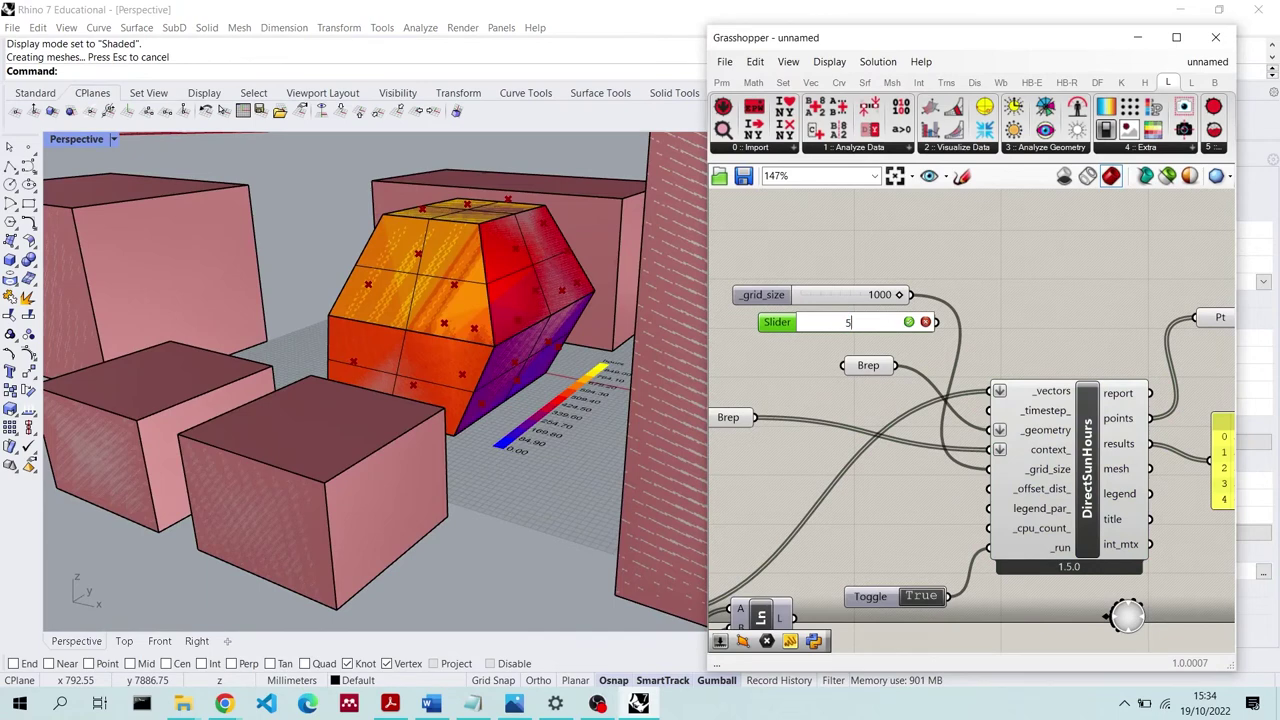
{"action": "type", "text": "00"}
{"action": "key", "text": "Return"}
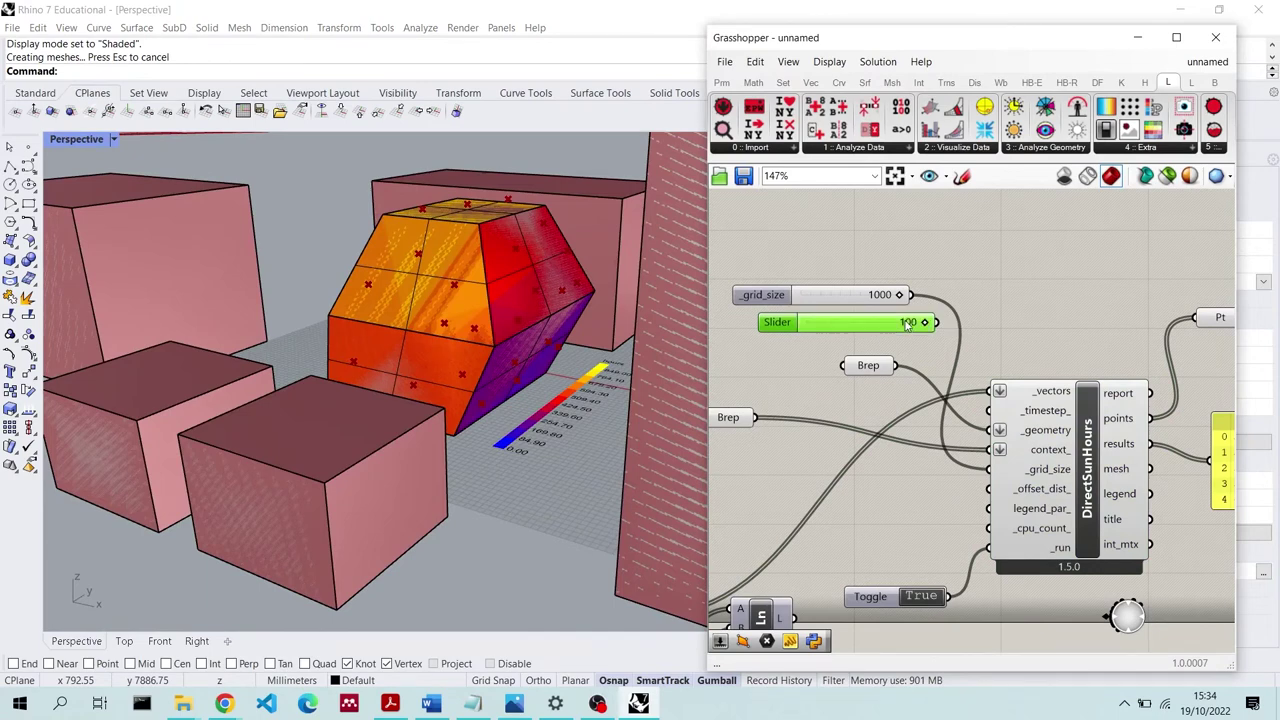
Replace the unconnected 100 slider with a new number slider set to 500 above the grid size slider
{"action": "key", "text": "Delete"}
{"action": "double_click", "coordinate": [818, 241]}
{"action": "type", "text": "5"}
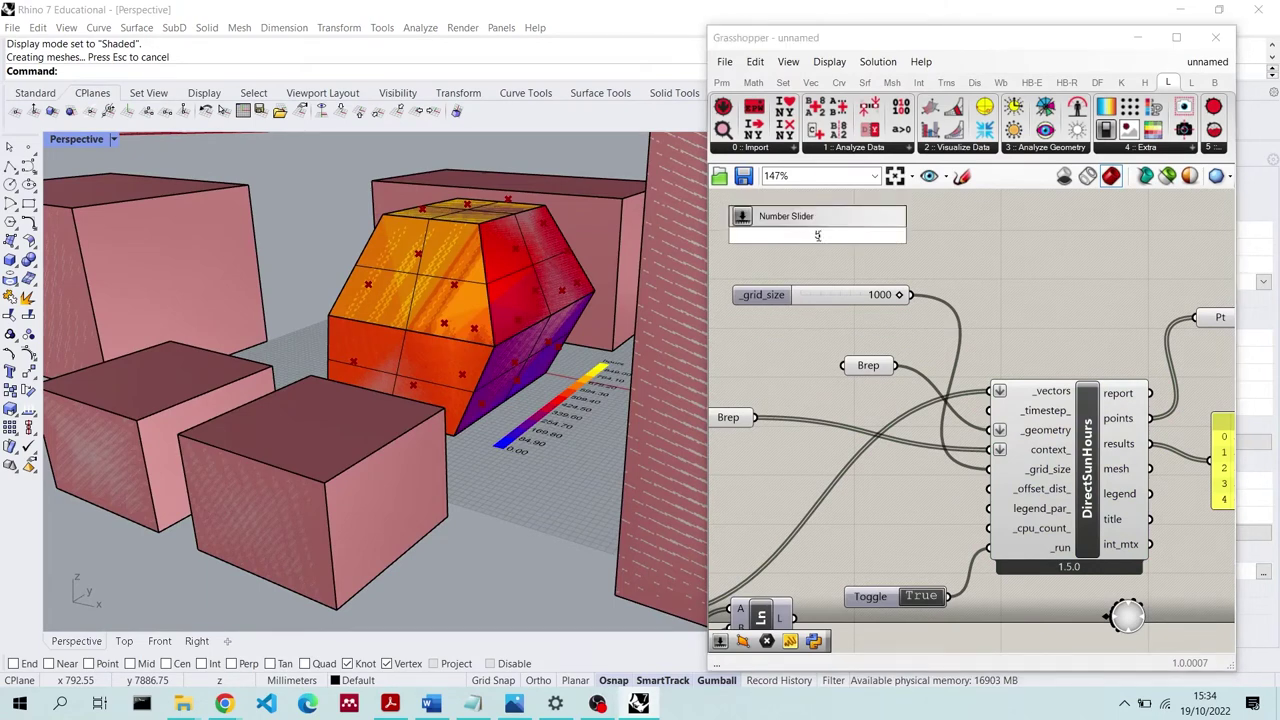
{"action": "type", "text": "00"}
{"action": "key", "text": "Return"}
{"action": "left_click_drag", "start_coordinate": [898, 235], "coordinate": [1026, 292]}
Move the building's Brep parameter farther away from the DirectSunHours component on the canvas
{"action": "left_click", "coordinate": [513, 270]}
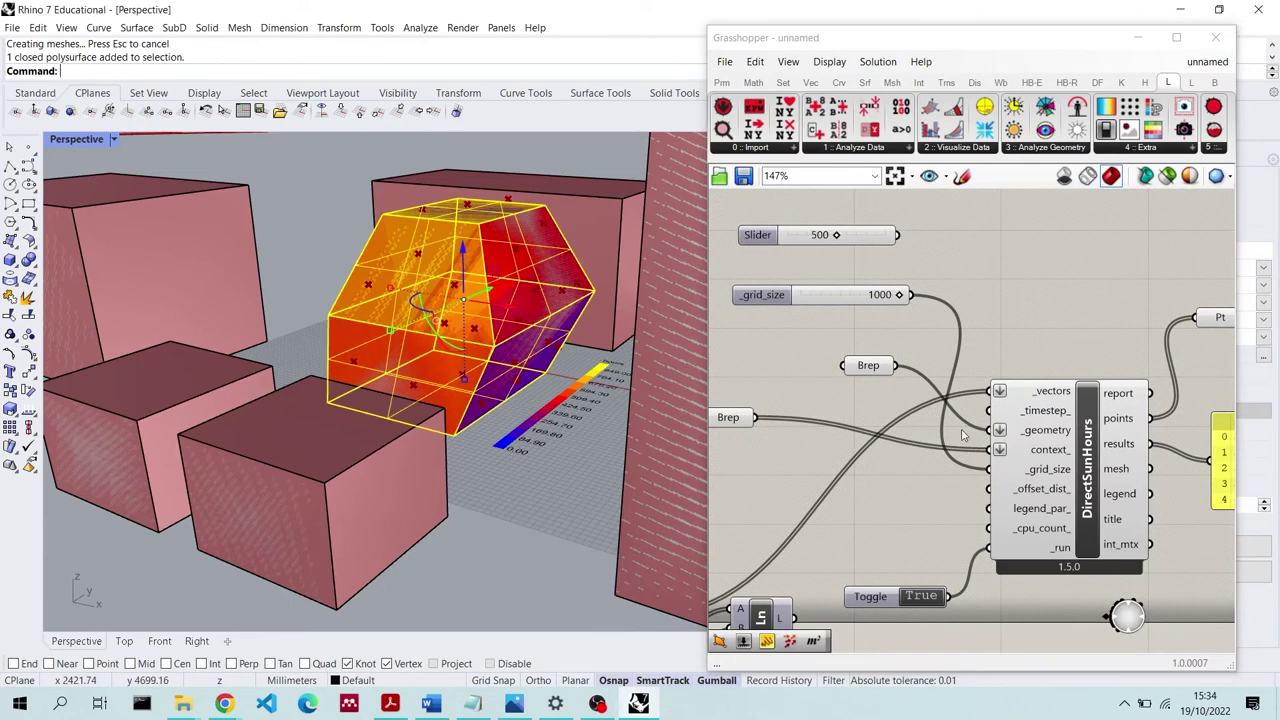
{"action": "left_click_drag", "start_coordinate": [868, 367], "coordinate": [798, 369]}
{"action": "scroll", "coordinate": [912, 370], "scroll_direction": "up", "scroll_amount": 1}
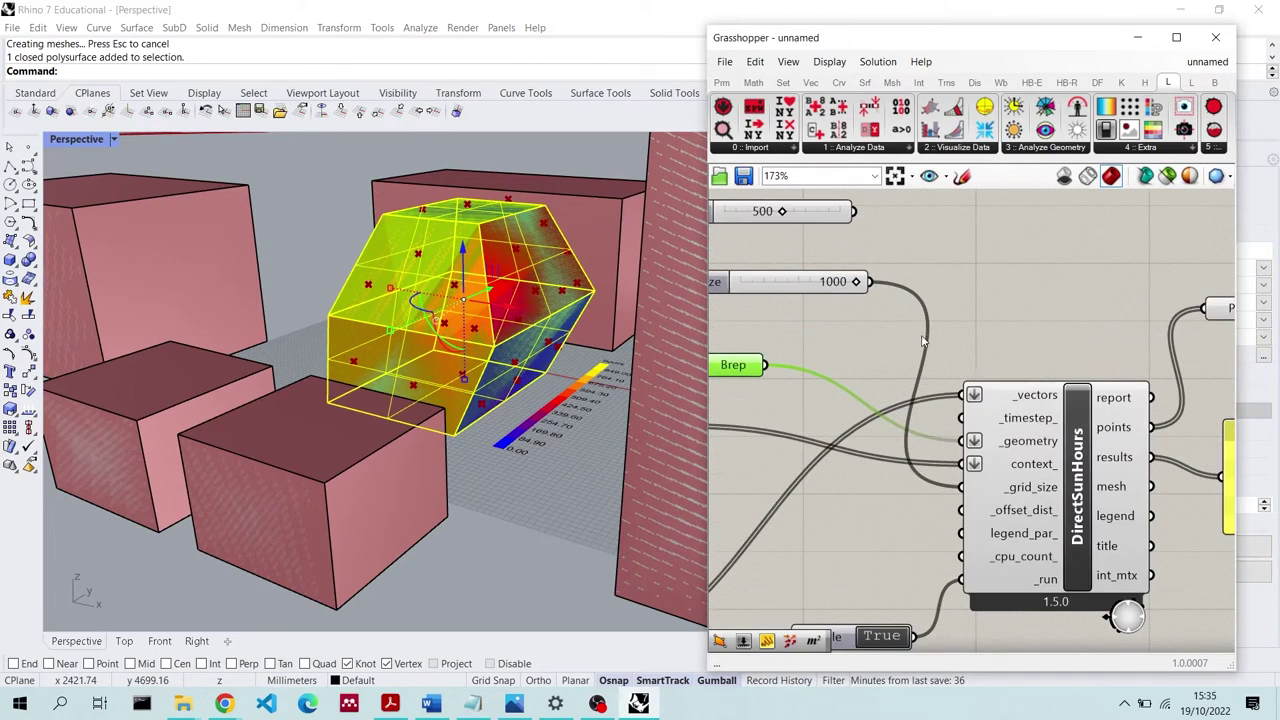
{"action": "left_click", "coordinate": [1021, 287]}
{"action": "scroll", "coordinate": [906, 314], "scroll_direction": "down", "scroll_amount": 1}
{"action": "left_click", "coordinate": [1050, 460]}
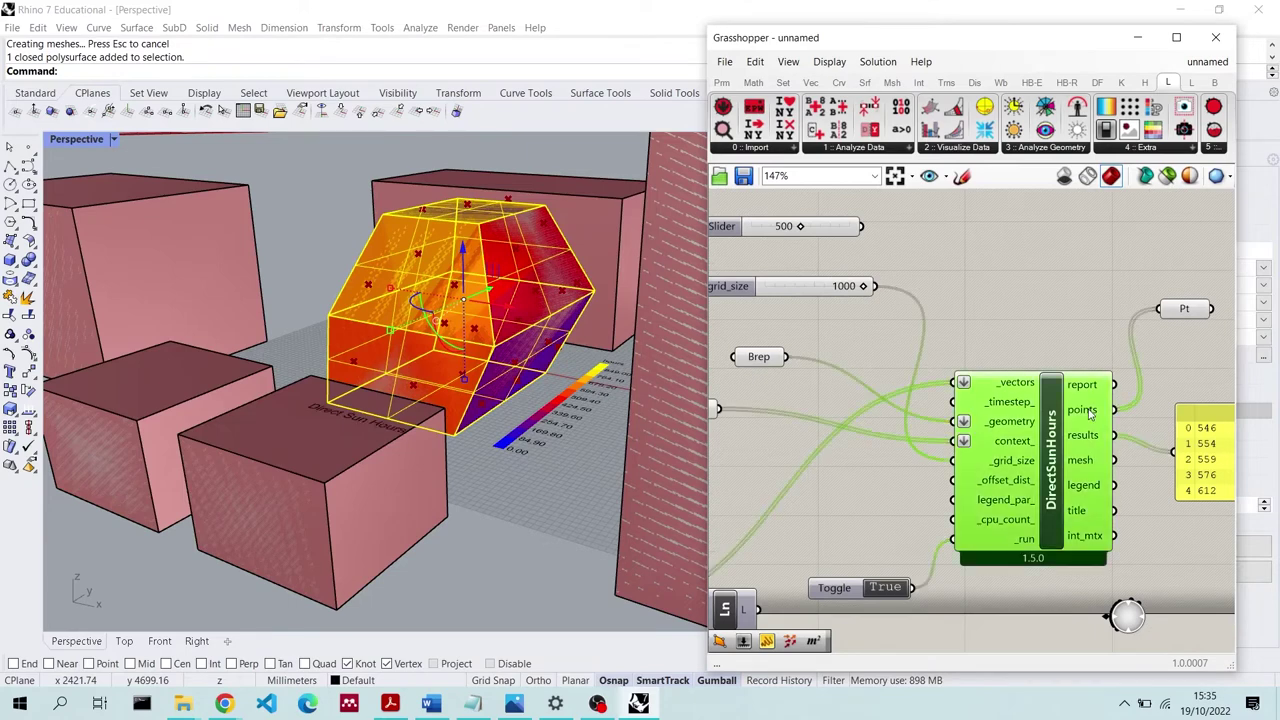
{"action": "left_click", "coordinate": [935, 274]}
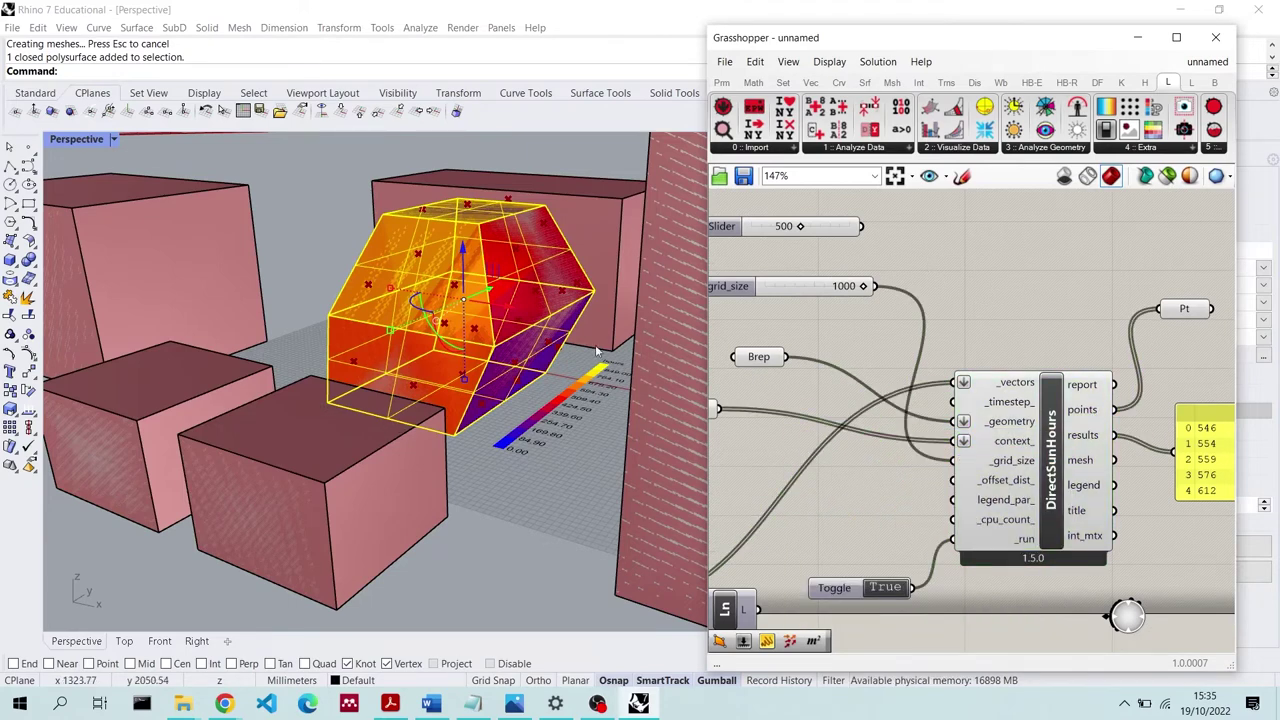
Rotate the building among the context boxes with the gumball and view the recalculated sun hours from several angles
{"action": "left_click", "coordinate": [535, 499]}
{"action": "right_click_drag", "start_coordinate": [488, 253], "coordinate": [493, 358]}
{"action": "left_click", "coordinate": [405, 362]}
{"action": "left_click_drag", "start_coordinate": [300, 334], "coordinate": [491, 383]}
{"action": "right_click_drag", "start_coordinate": [491, 383], "coordinate": [442, 492]}
{"action": "left_click", "coordinate": [542, 357]}
{"action": "left_click", "coordinate": [451, 438]}
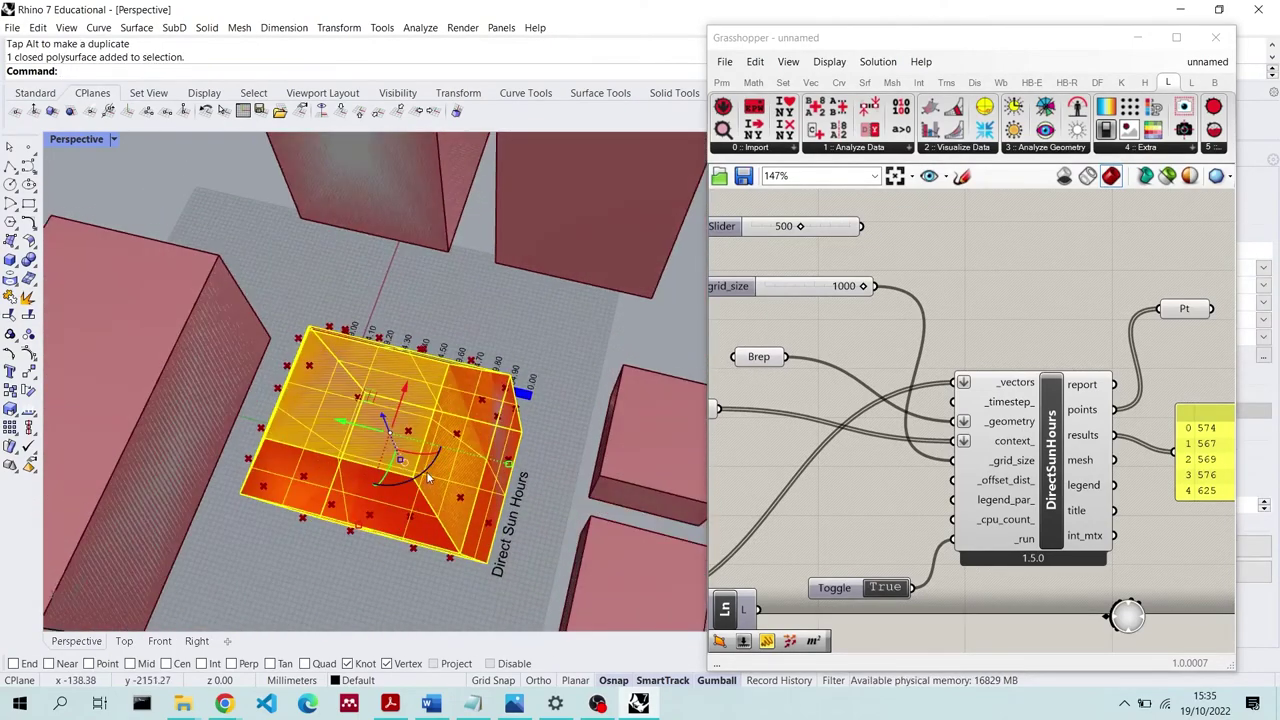
{"action": "left_click_drag", "start_coordinate": [426, 471], "coordinate": [460, 510]}
{"action": "right_click_drag", "start_coordinate": [460, 510], "coordinate": [527, 383]}
{"action": "left_click", "coordinate": [562, 591]}
{"action": "left_click", "coordinate": [388, 350]}
Rearrange the building's Brep parameter and the 500 and grid size sliders to clear canvas space beside the DirectSunHours component
{"action": "scroll", "coordinate": [795, 373], "scroll_direction": "down", "scroll_amount": 3}
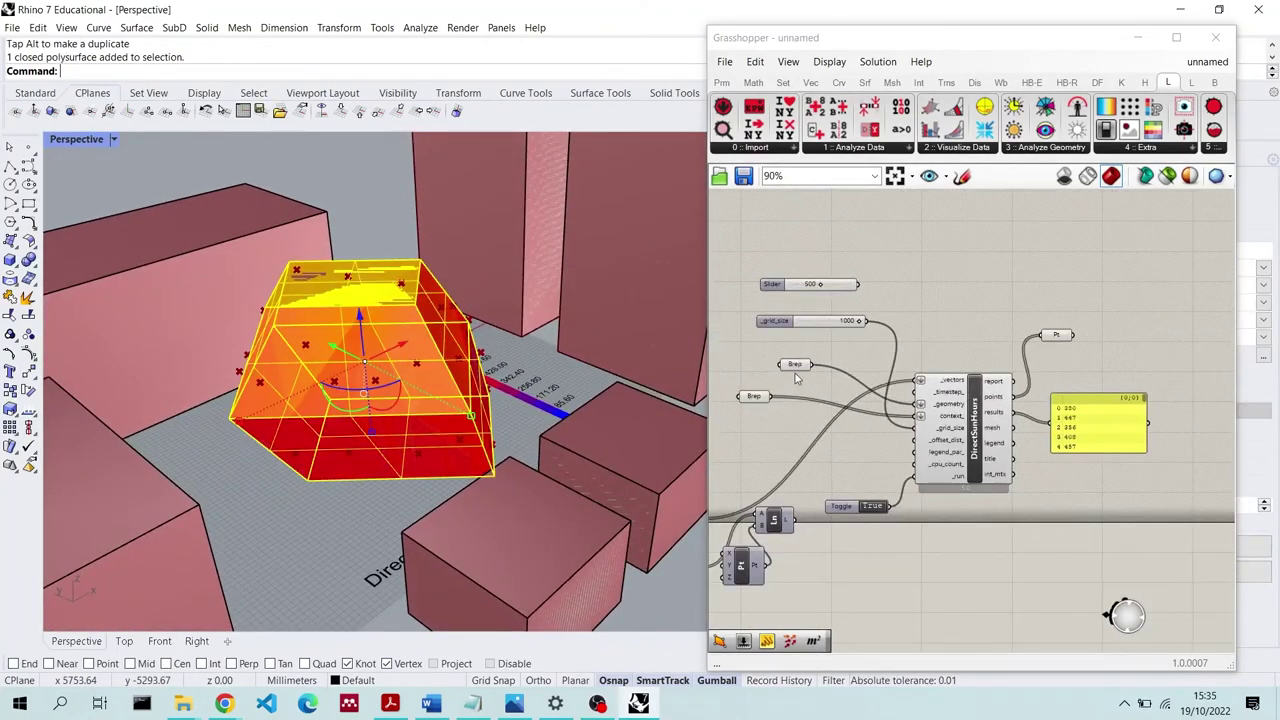
{"action": "left_click_drag", "start_coordinate": [795, 373], "coordinate": [752, 370]}
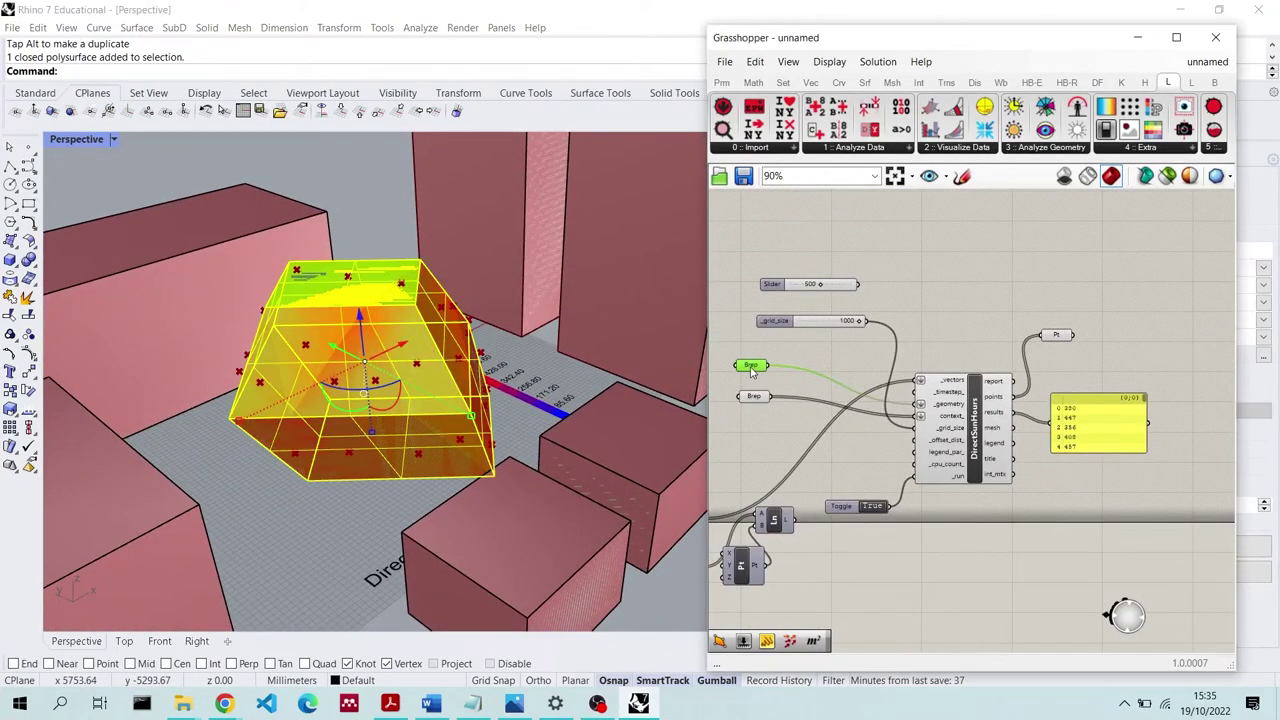
{"action": "scroll", "coordinate": [1004, 287], "scroll_direction": "up", "scroll_amount": 2}
{"action": "left_click_drag", "start_coordinate": [920, 232], "coordinate": [800, 322]}
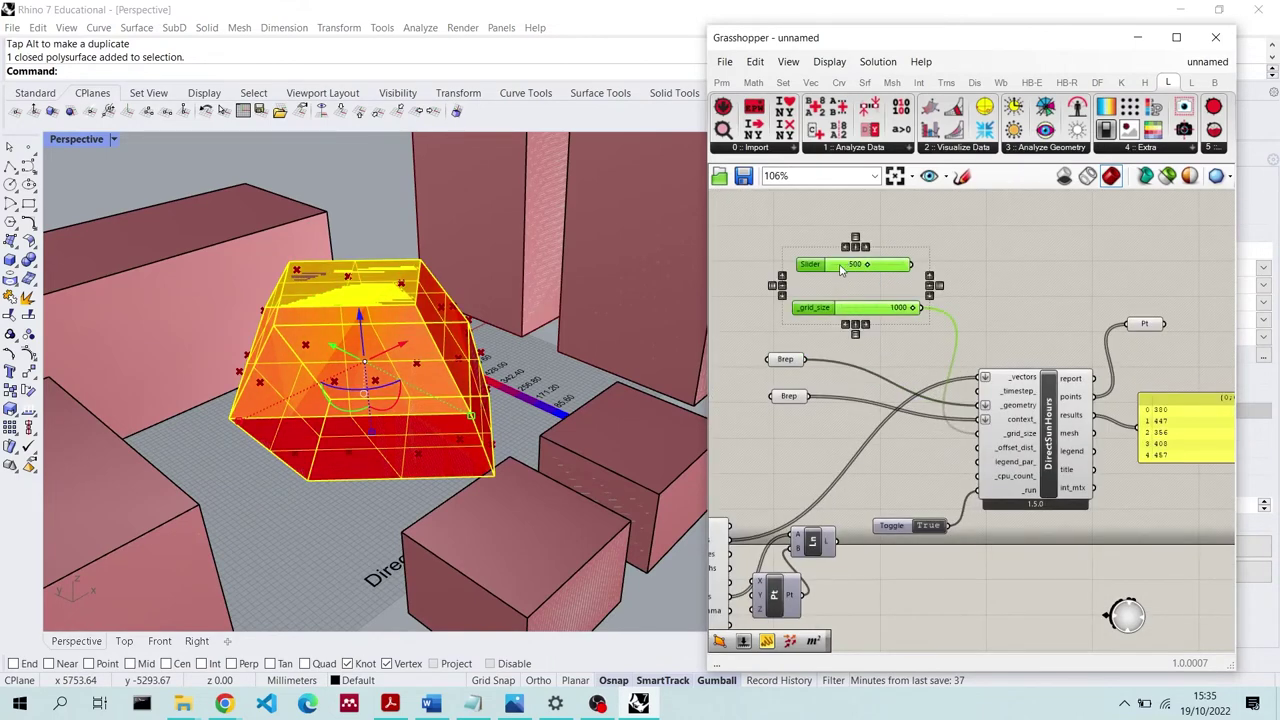
{"action": "left_click_drag", "start_coordinate": [843, 271], "coordinate": [945, 250]}
{"action": "left_click", "coordinate": [800, 293]}
{"action": "left_click", "coordinate": [787, 360]}
{"action": "left_click", "coordinate": [814, 305]}
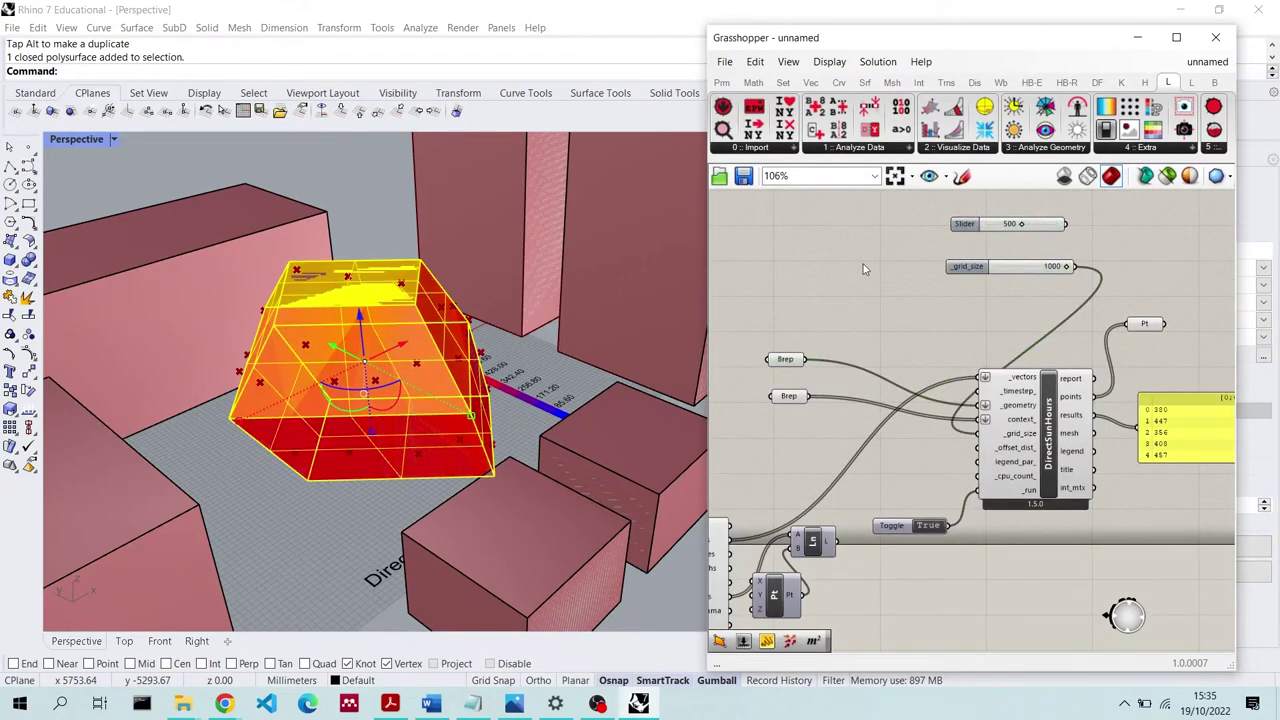
{"action": "right_click_drag", "start_coordinate": [520, 360], "coordinate": [648, 385]}
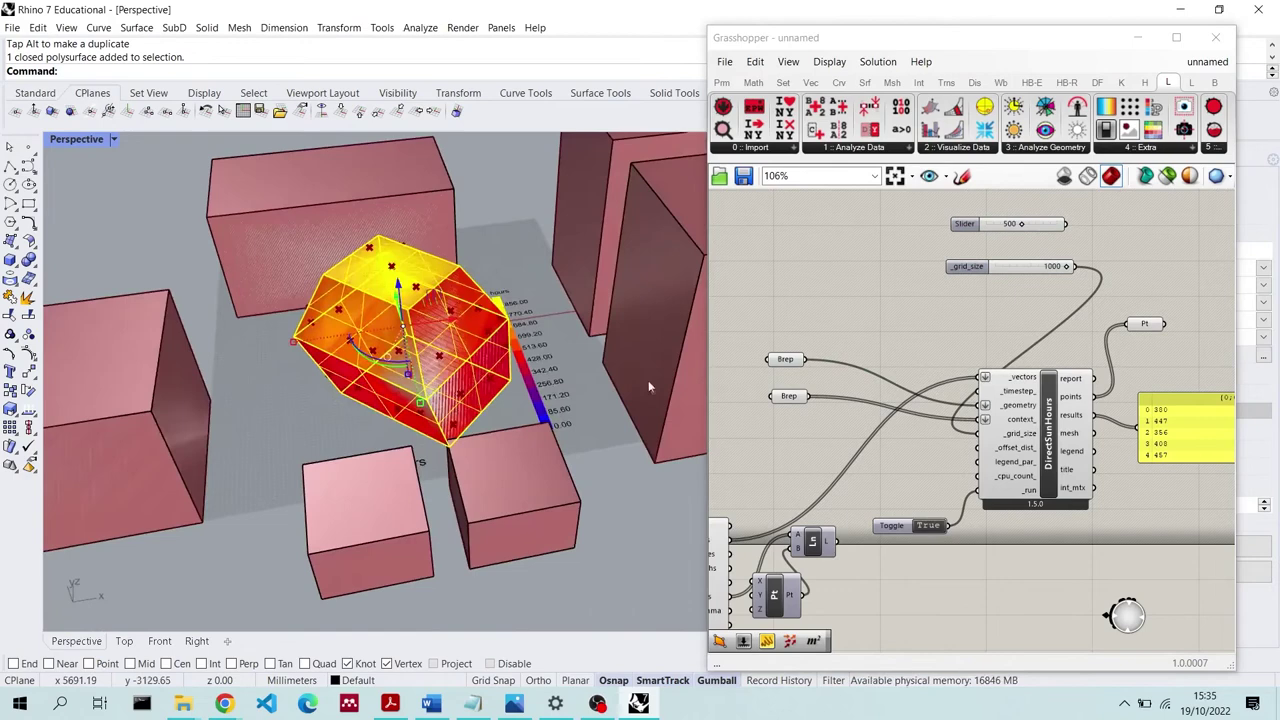
{"action": "double_click", "coordinate": [834, 306]}
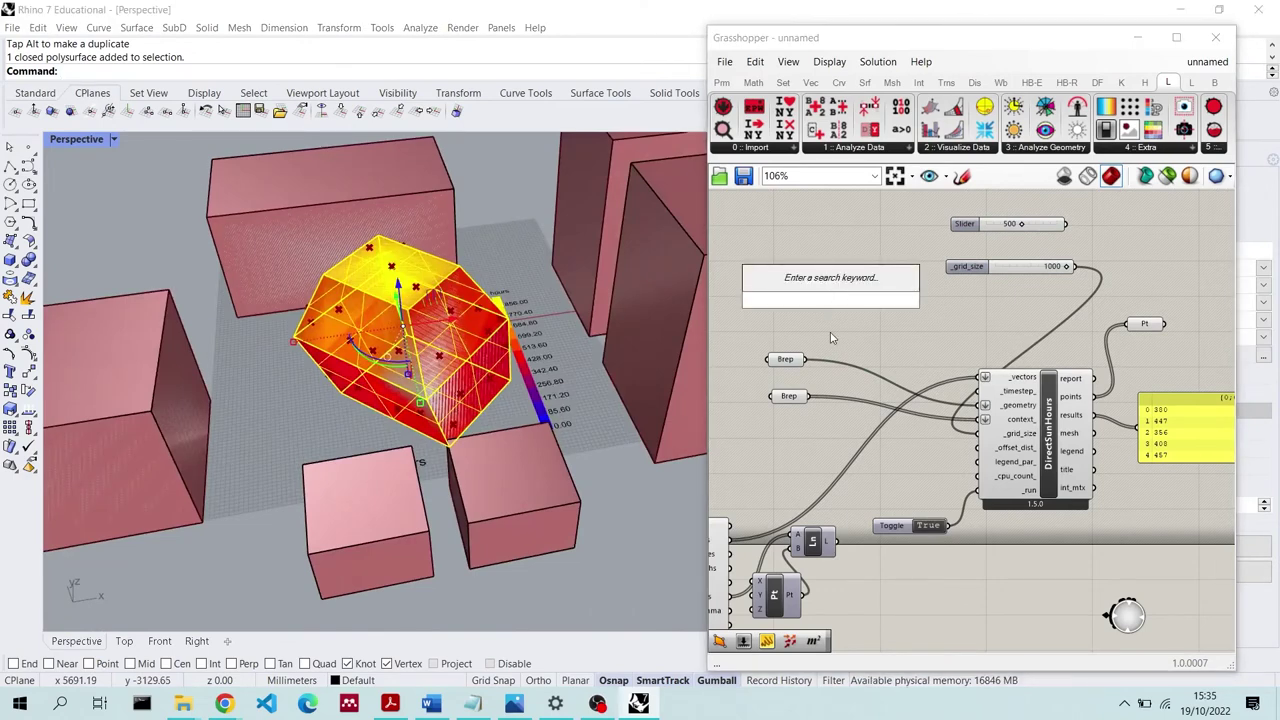
{"action": "type", "text": "r"}
{"action": "key", "text": "BackSpace"}
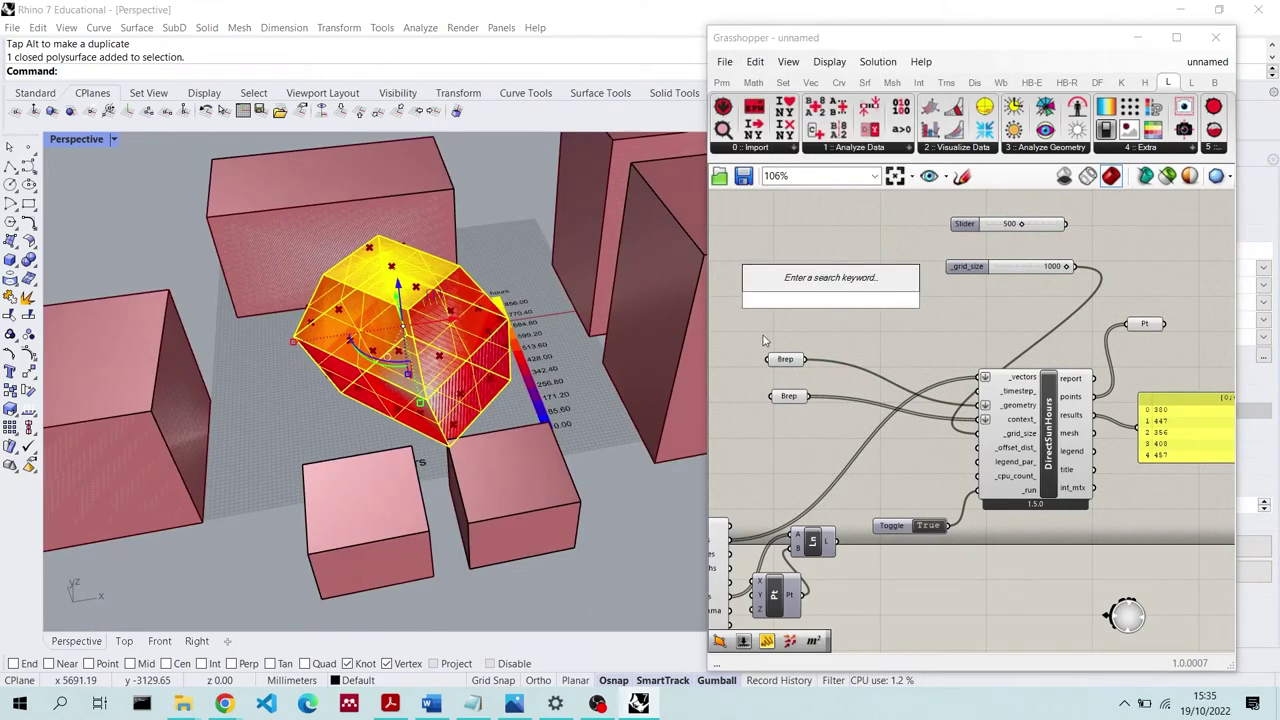
{"action": "left_click", "coordinate": [866, 322]}
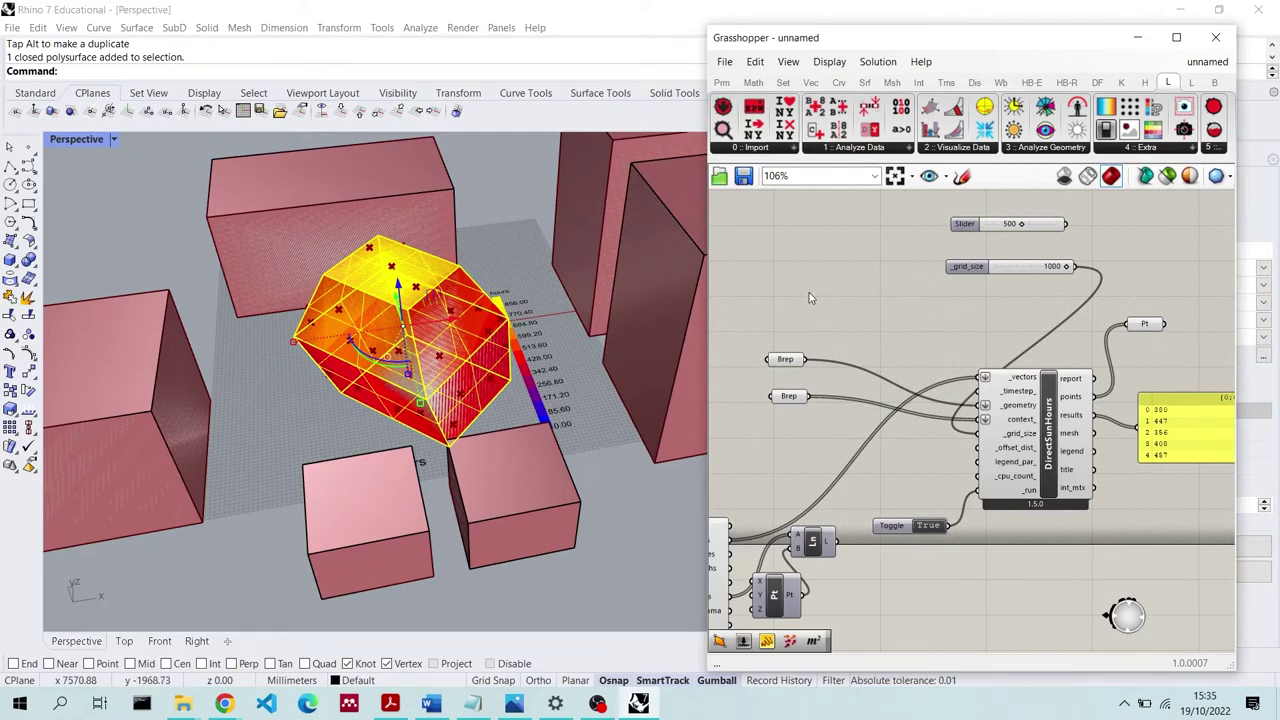
{"action": "scroll", "coordinate": [811, 297], "scroll_direction": "down", "scroll_amount": 1}
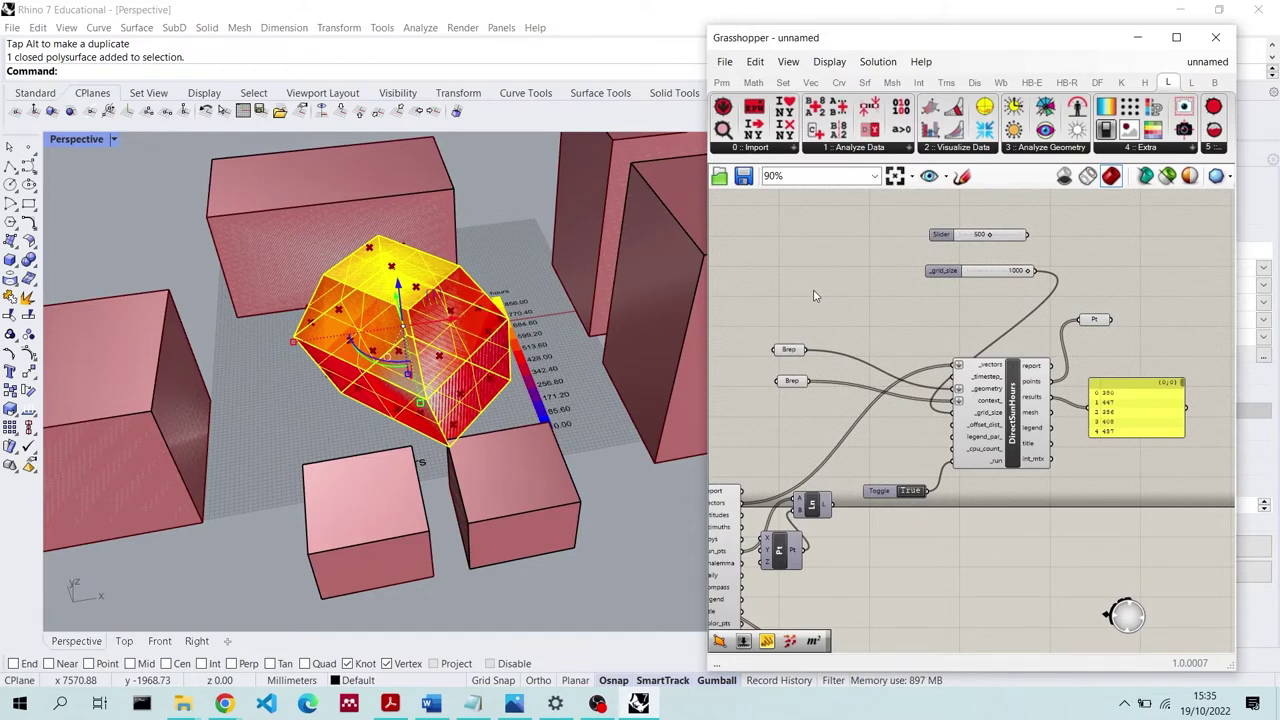
{"action": "left_click", "coordinate": [789, 351]}
{"action": "left_click", "coordinate": [802, 270]}
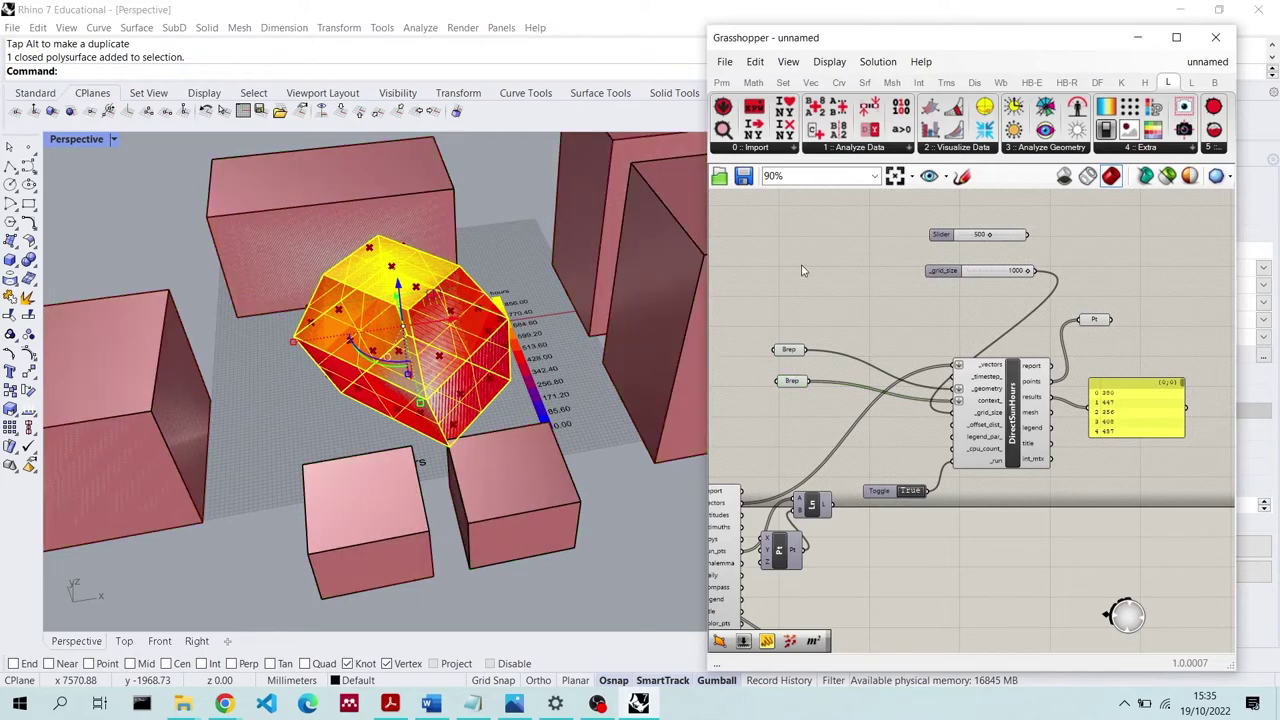
Add a Move component to the canvas above the building's Brep parameter
{"action": "double_click", "coordinate": [822, 316]}
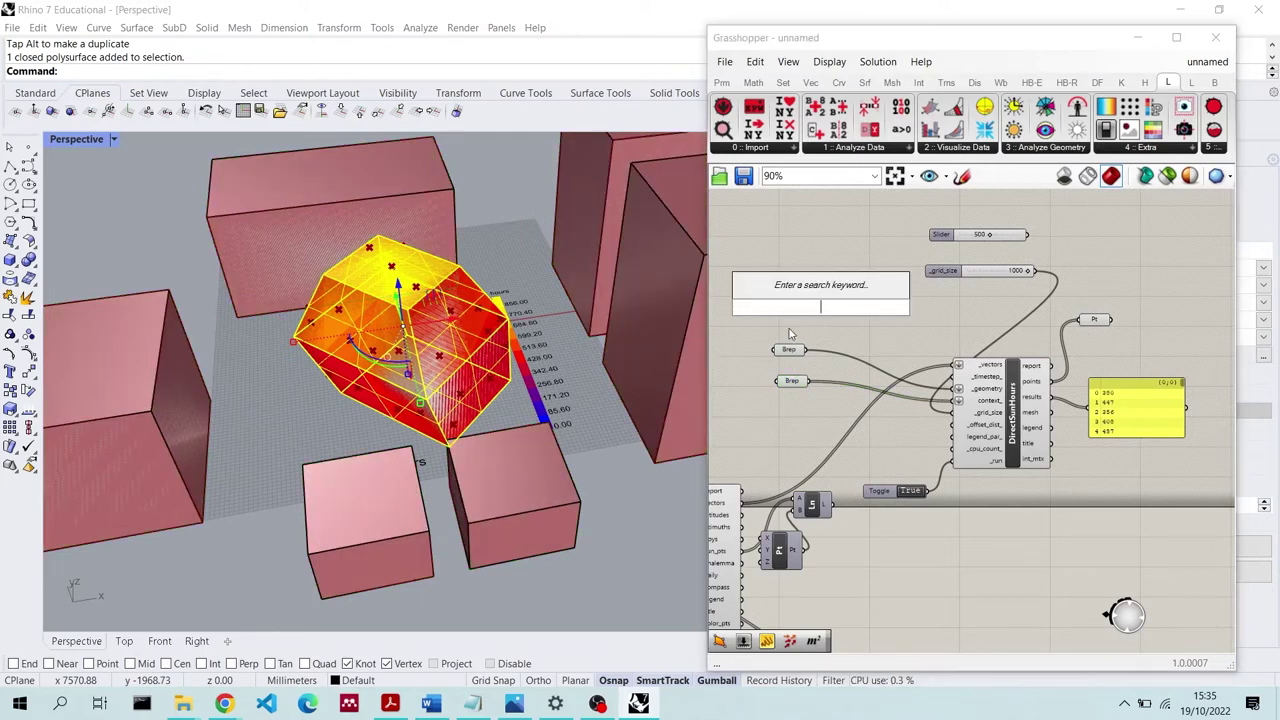
{"action": "type", "text": "or"}
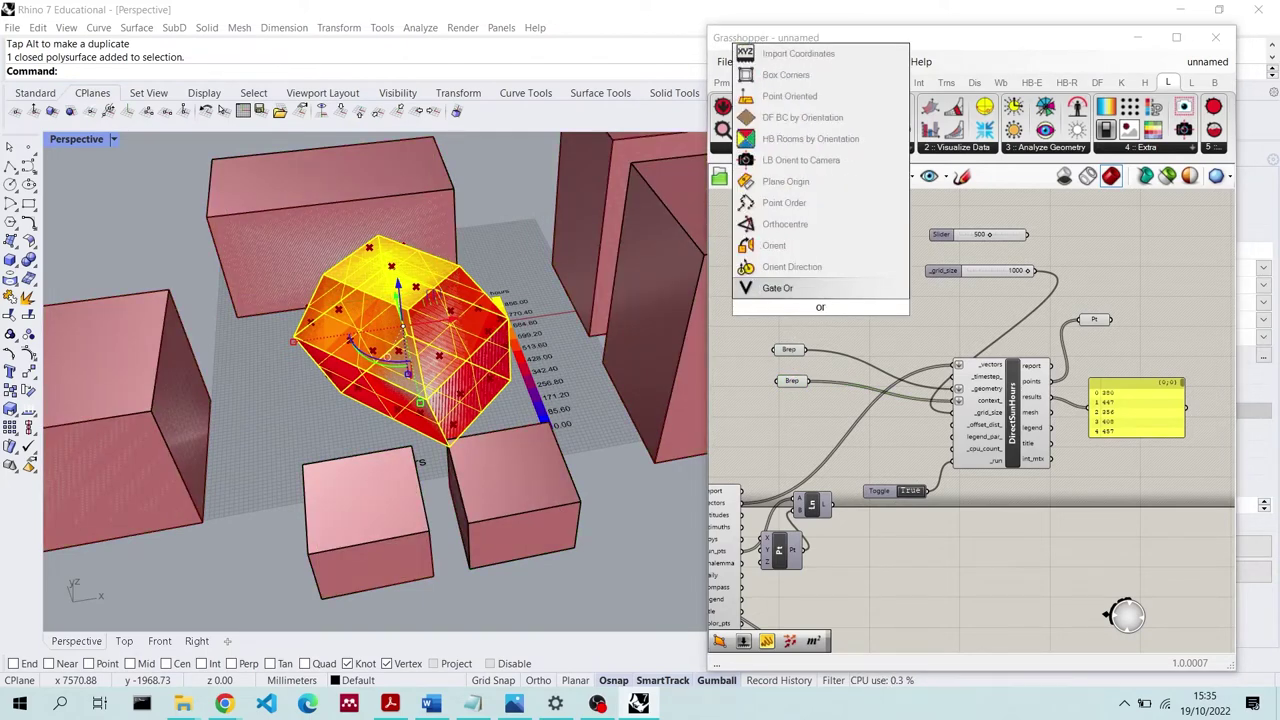
{"action": "key", "text": "BackSpace"}
{"action": "key", "text": "BackSpace"}
{"action": "type", "text": "move"}
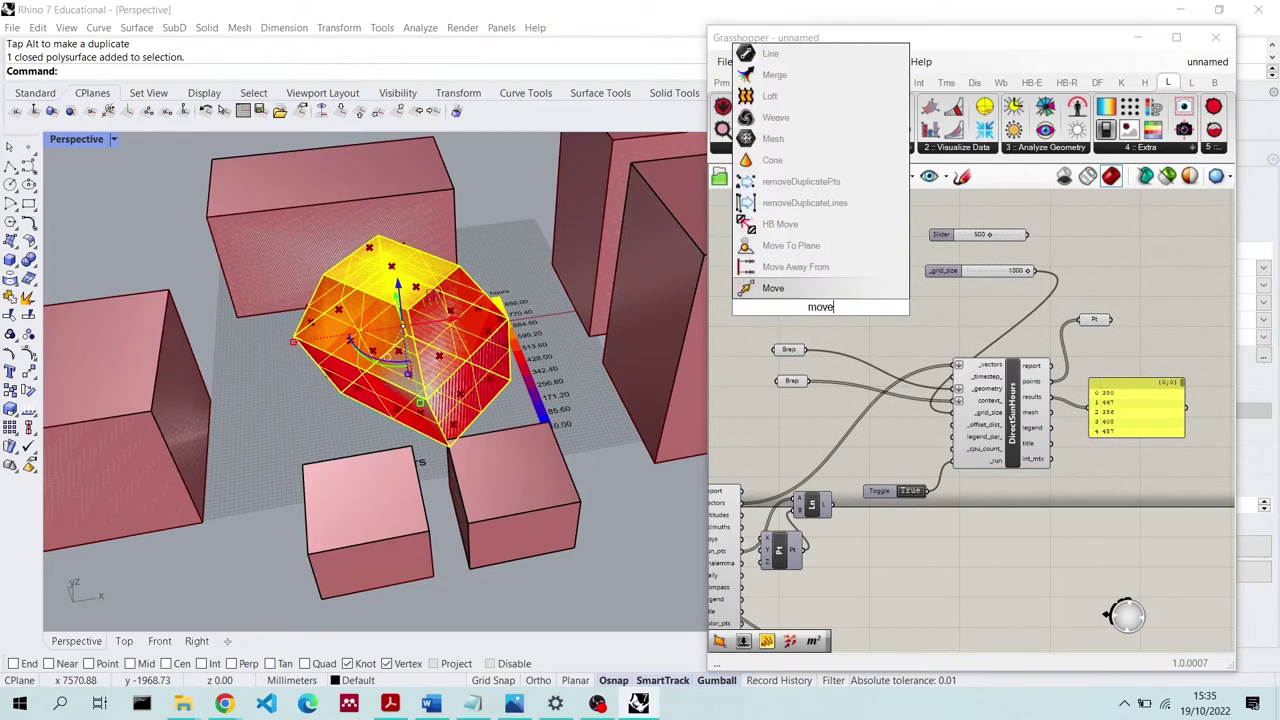
{"action": "key", "text": "Return"}
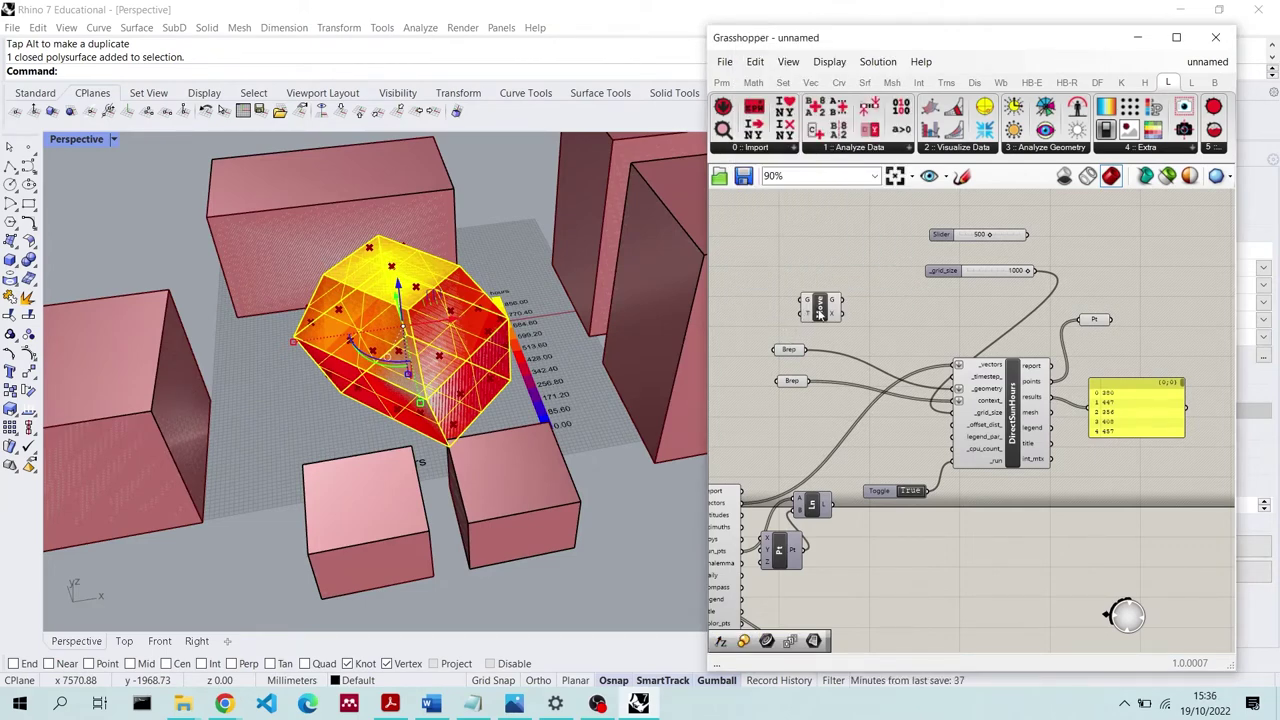
{"action": "mouse_move", "coordinate": [820, 313]}
{"action": "left_mouse_down"}
{"action": "mouse_move", "coordinate": [834, 313]}
{"action": "mouse_move", "coordinate": [818, 312]}
{"action": "left_mouse_up"}
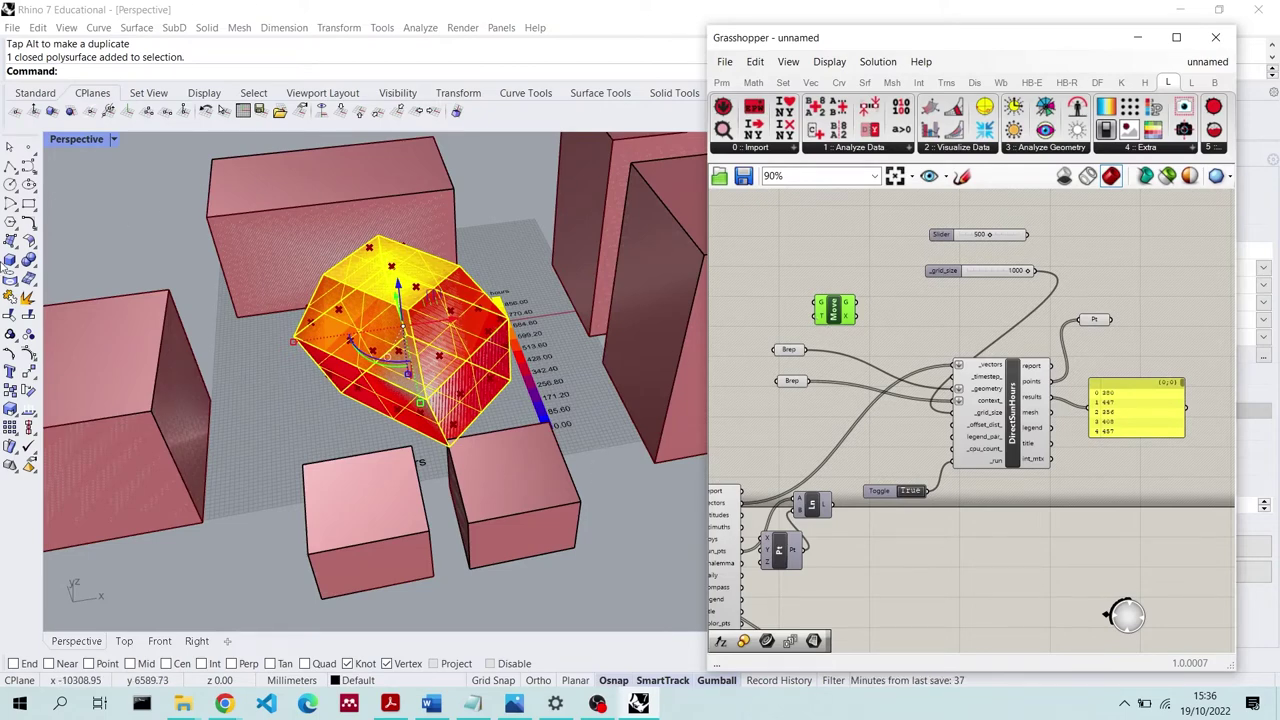
Draw a torus around the base of the building in the Perspective viewport
{"action": "left_click", "coordinate": [12, 264]}
{"action": "left_click", "coordinate": [103, 288]}
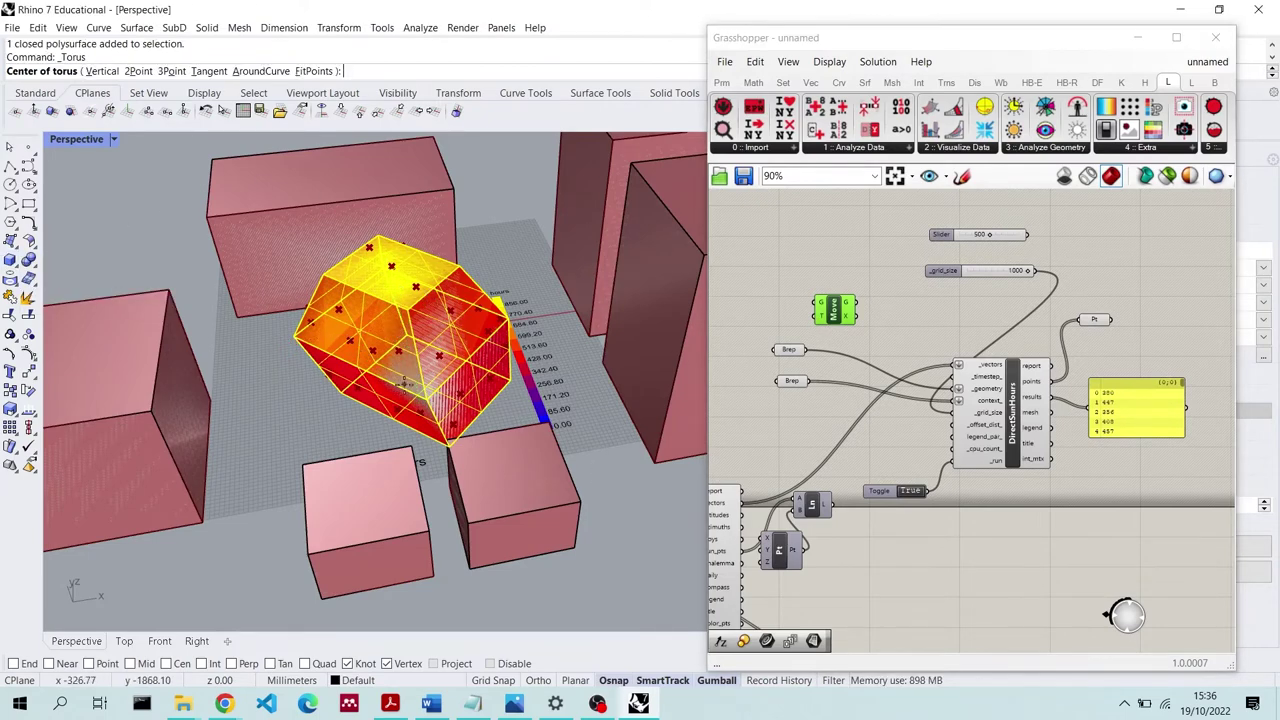
{"action": "left_click", "coordinate": [402, 383]}
{"action": "left_click", "coordinate": [560, 400]}
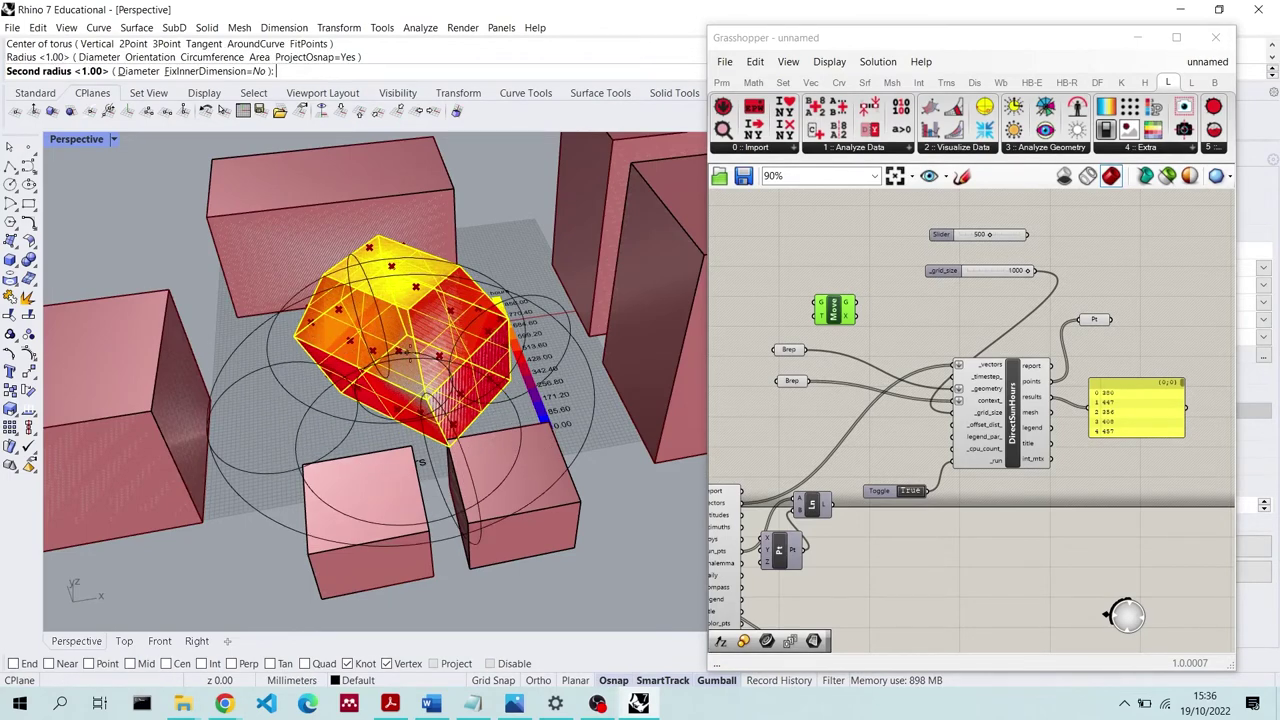
{"action": "left_click", "coordinate": [569, 426]}
{"action": "left_click", "coordinate": [552, 393]}
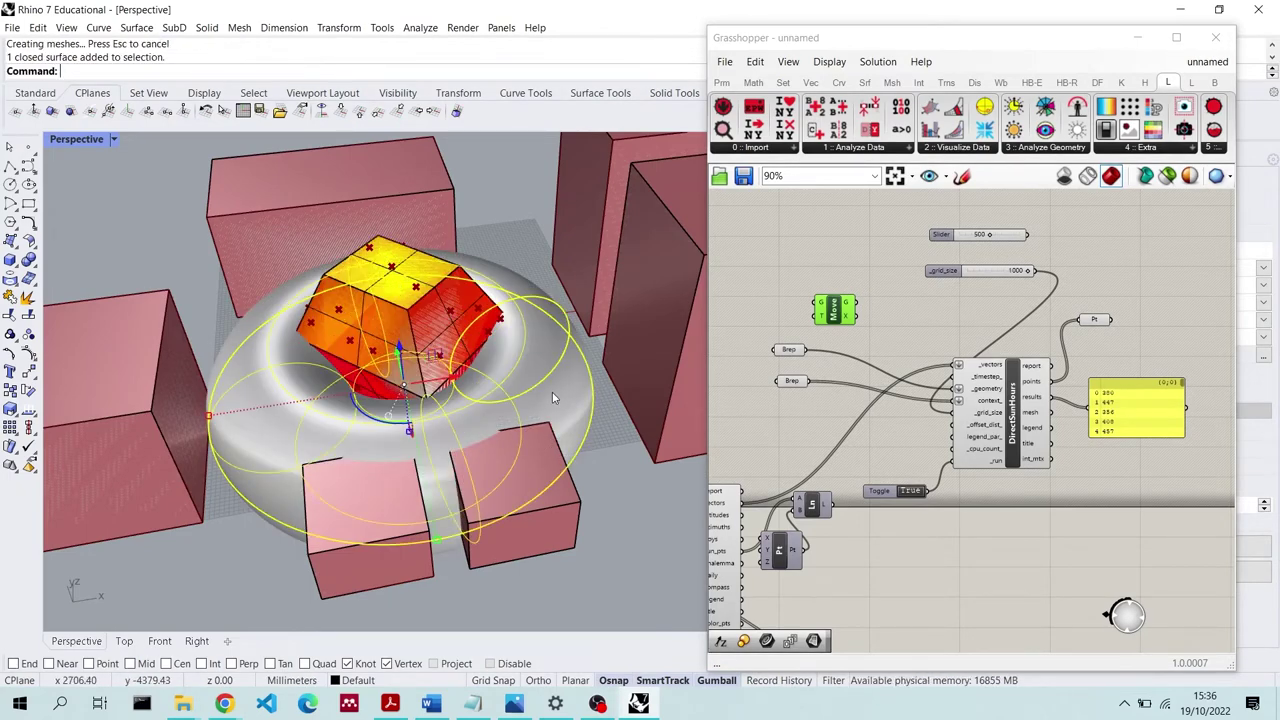
Turn the torus upright around the building and scale it with the gumball, and delete the torus
{"action": "right_click_drag", "start_coordinate": [552, 393], "coordinate": [397, 449]}
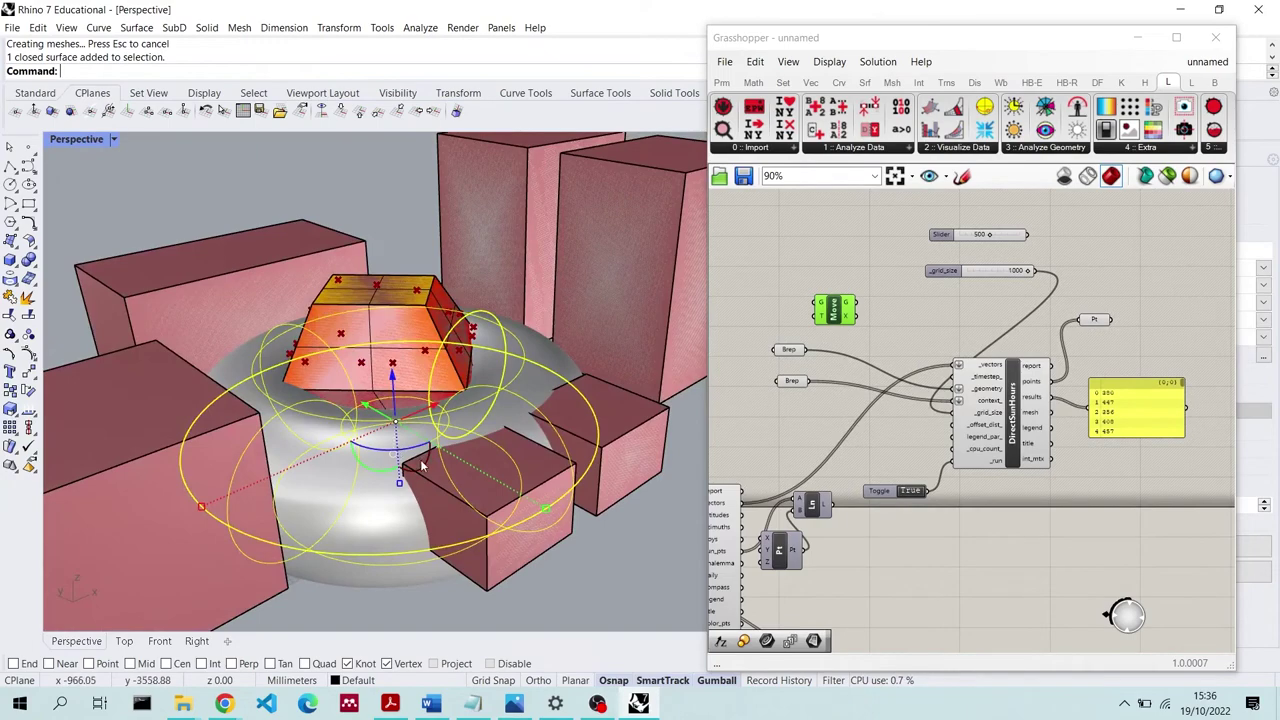
{"action": "left_click_drag", "start_coordinate": [397, 449], "coordinate": [467, 421]}
{"action": "right_click_drag", "start_coordinate": [467, 421], "coordinate": [424, 445]}
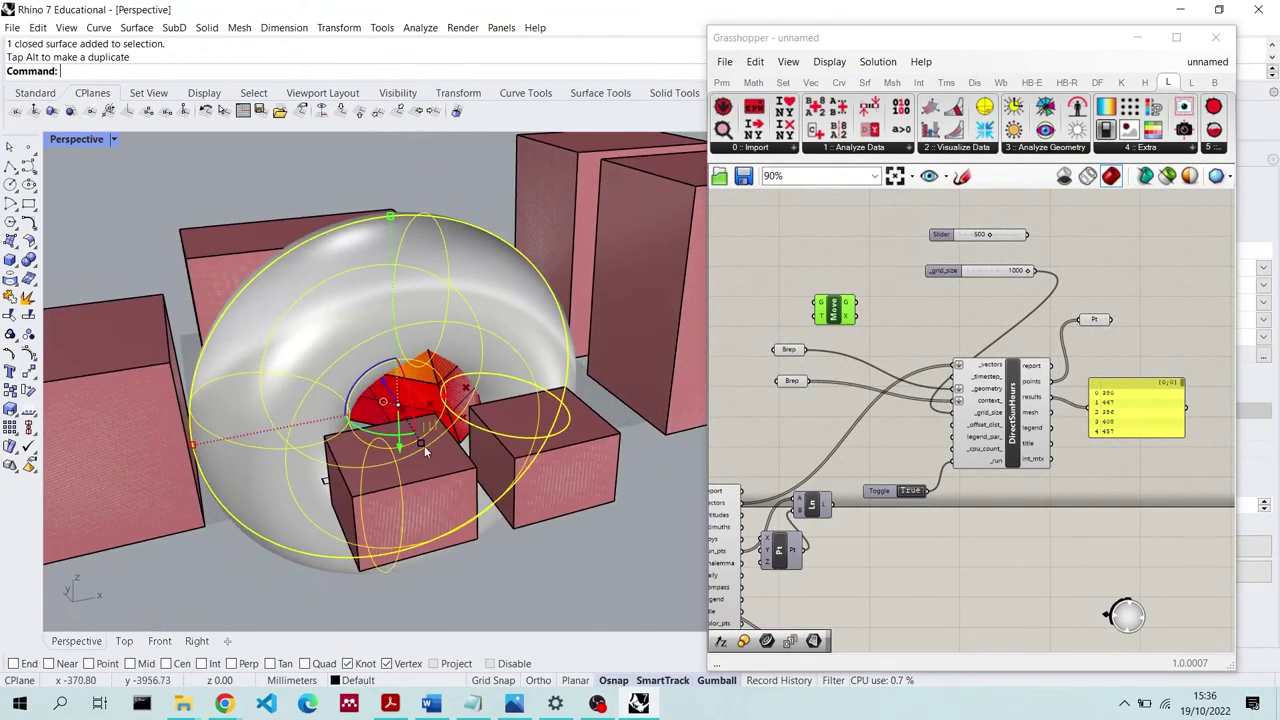
{"action": "left_click_drag", "start_coordinate": [424, 445], "coordinate": [412, 438]}
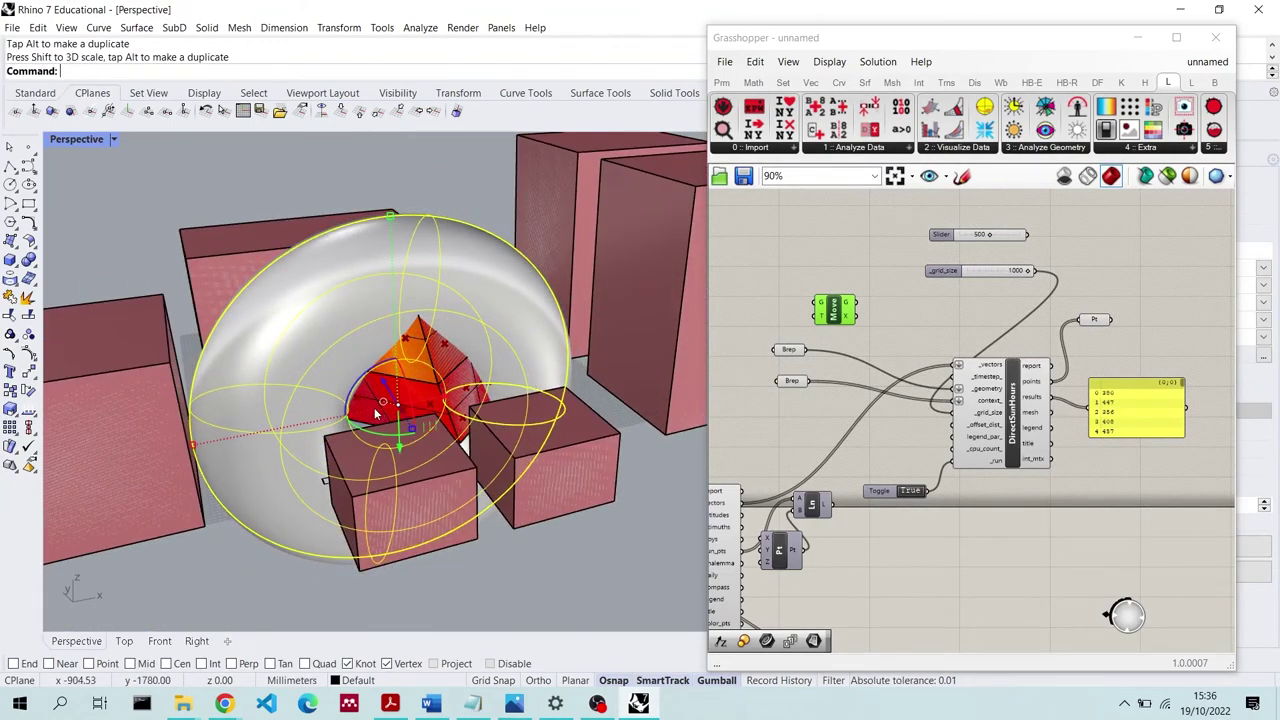
{"action": "right_click_drag", "start_coordinate": [374, 407], "coordinate": [453, 256]}
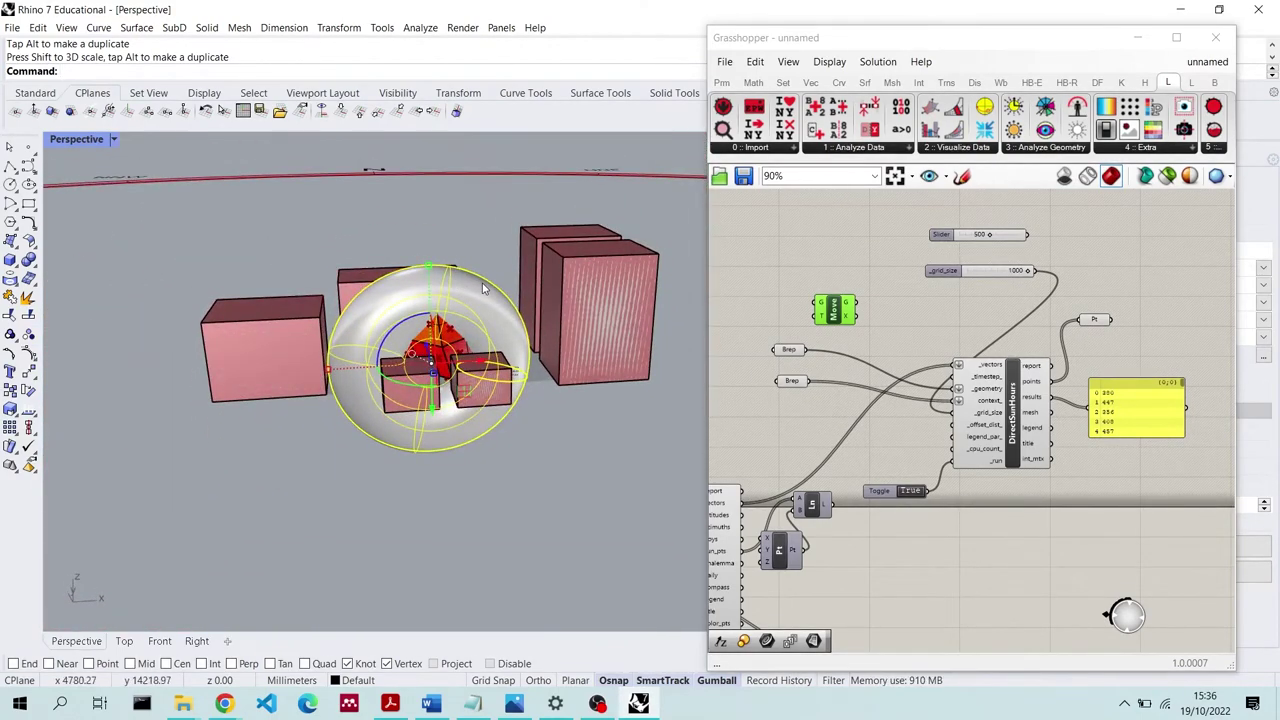
{"action": "key", "text": "Delete"}
{"action": "scroll", "coordinate": [450, 315], "scroll_direction": "up", "scroll_amount": 5}
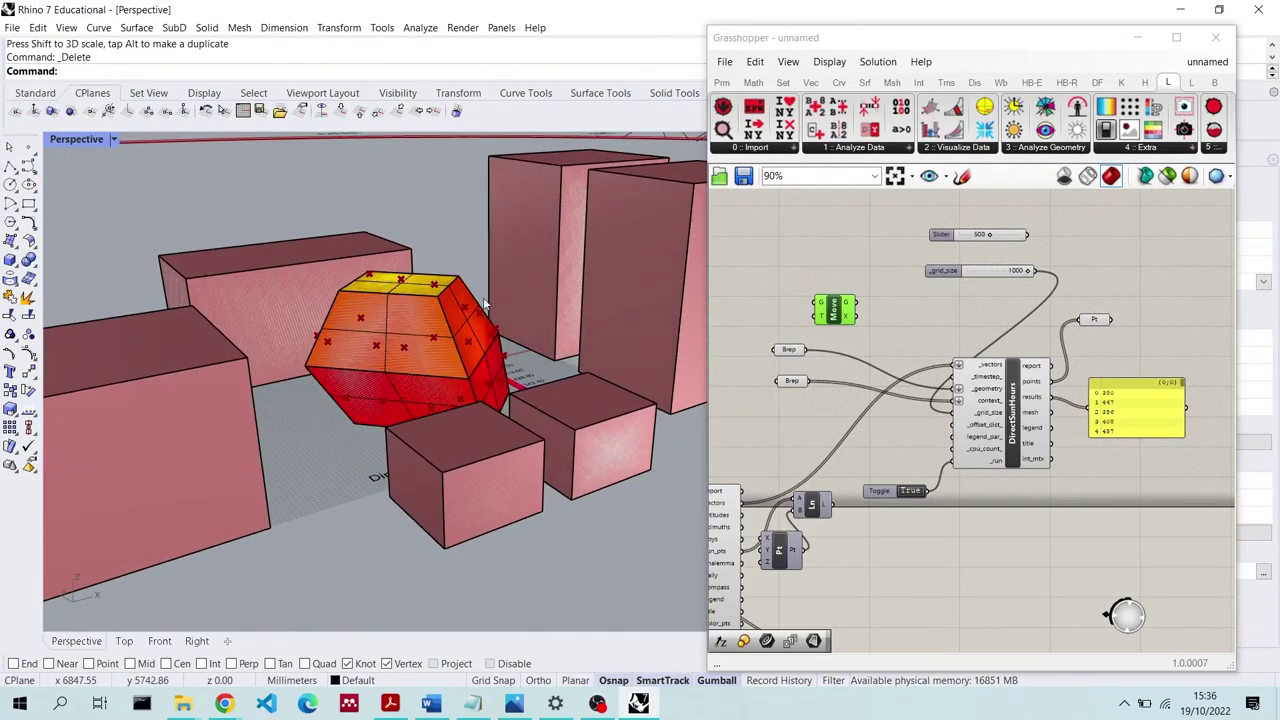
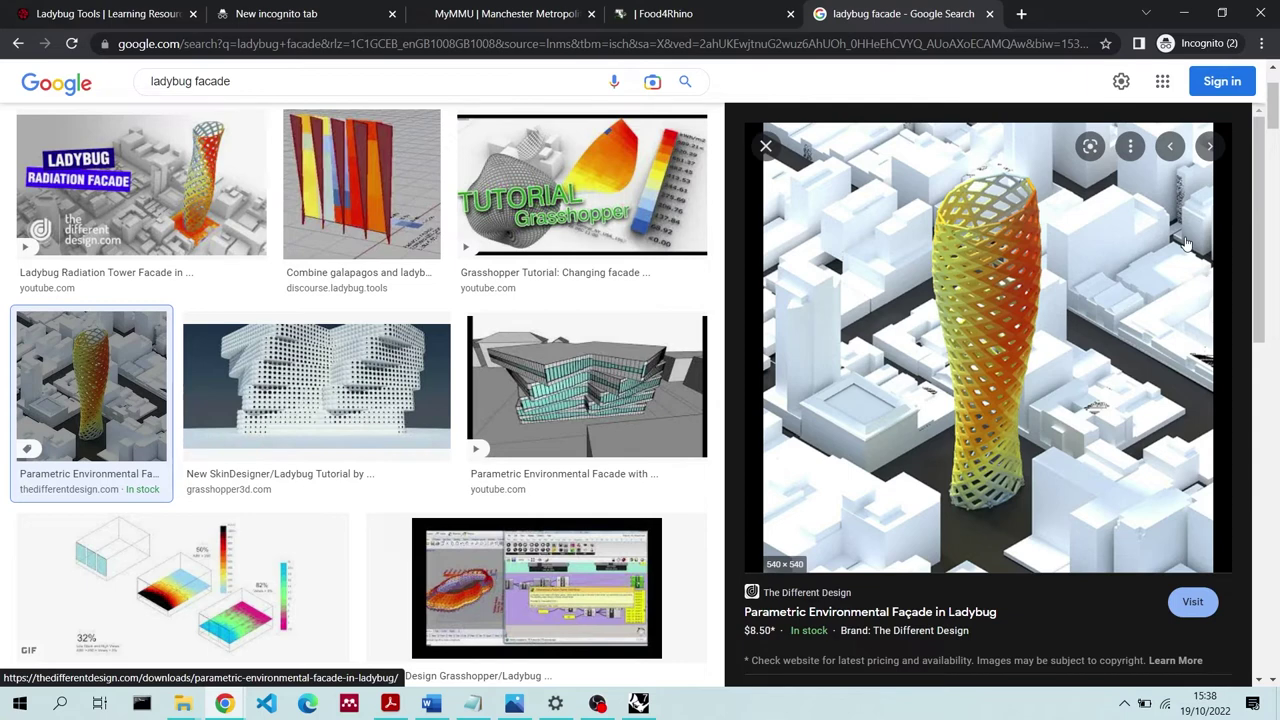
Switch from the browser back to Rhino and connect the building's Brep parameter to the Move component's geometry input
{"action": "left_click", "coordinate": [1183, 13]}
{"action": "scroll", "coordinate": [683, 398], "scroll_direction": "down", "scroll_amount": 3}
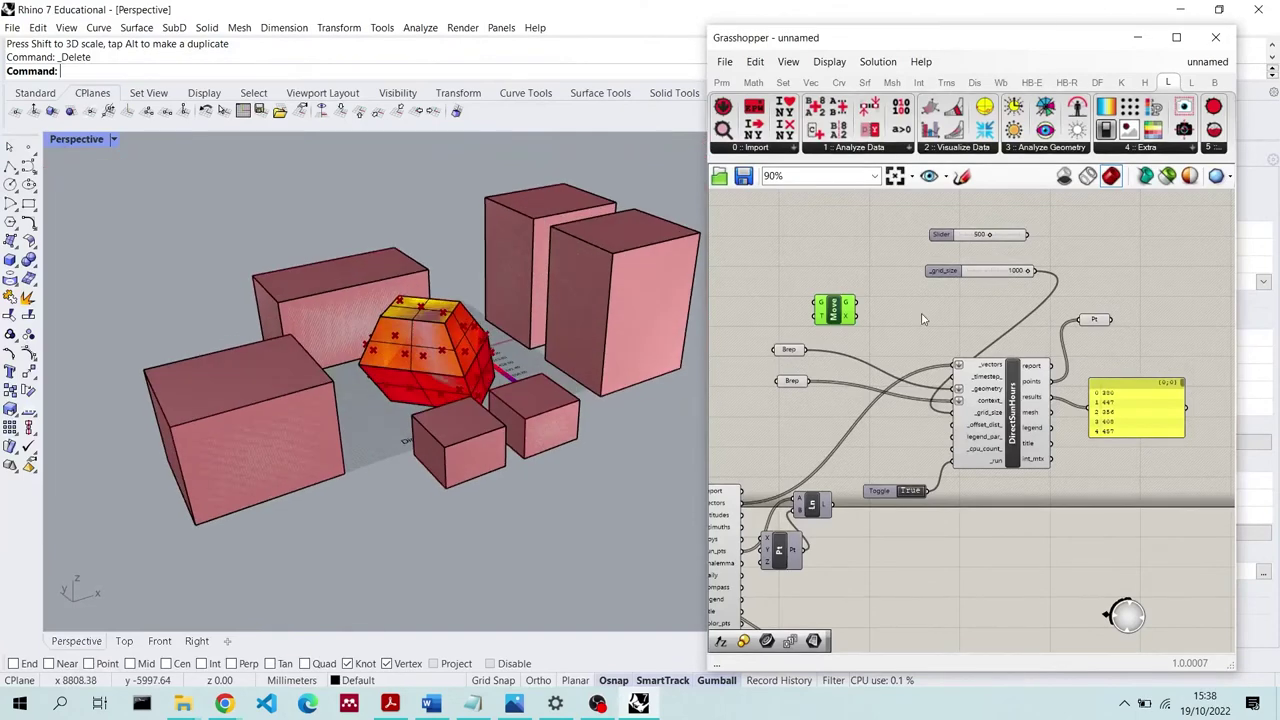
{"action": "left_click", "coordinate": [800, 332]}
{"action": "left_click_drag", "start_coordinate": [790, 354], "coordinate": [773, 357]}
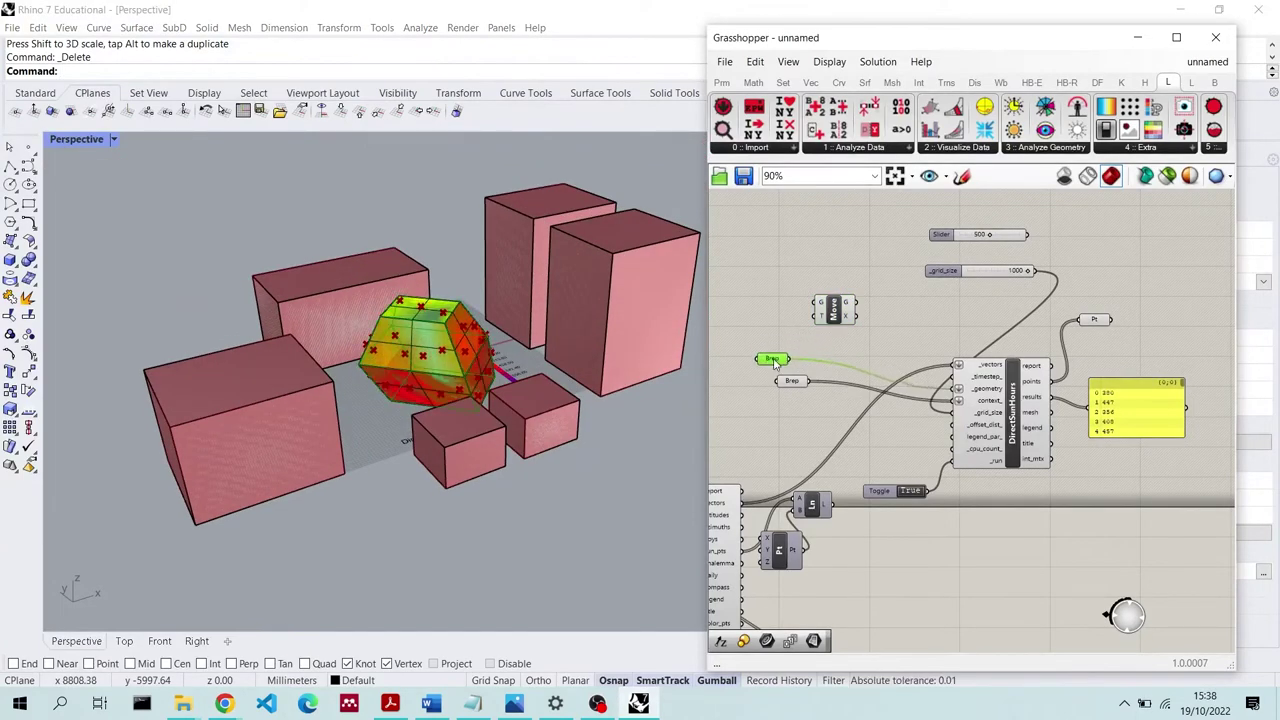
{"action": "right_click_drag", "start_coordinate": [440, 430], "coordinate": [425, 400]}
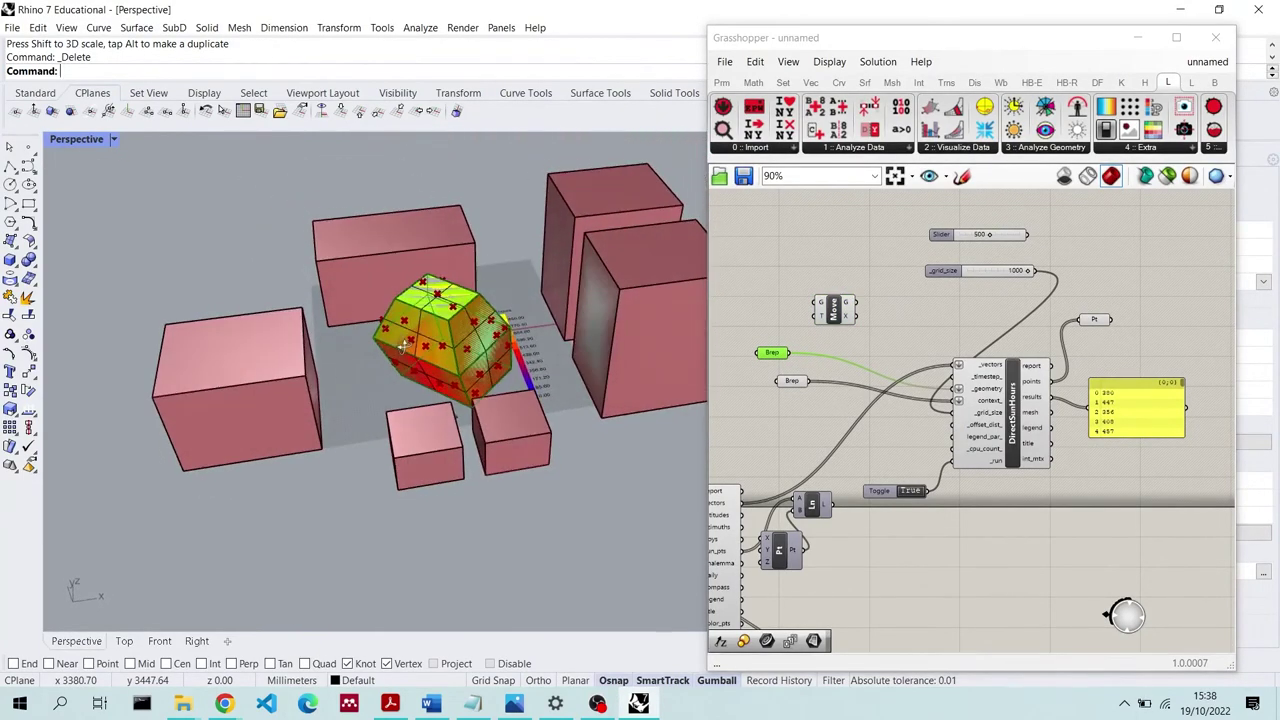
{"action": "left_click", "coordinate": [840, 312]}
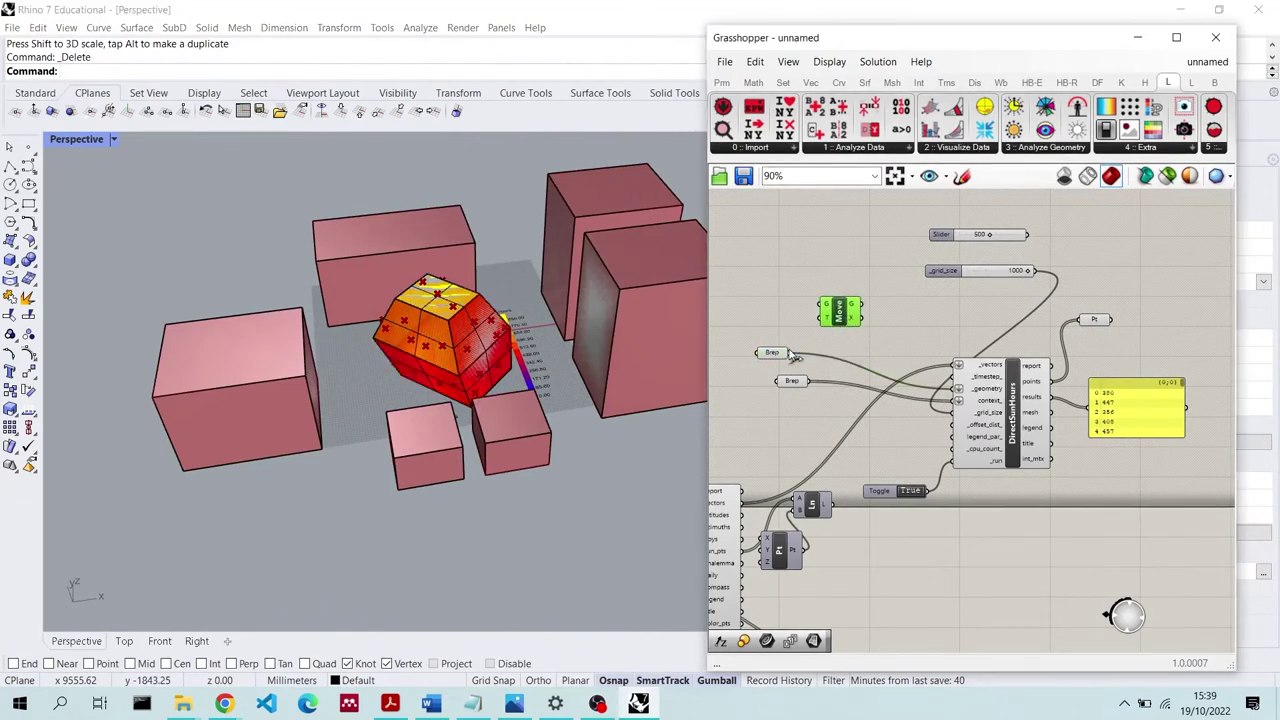
{"action": "left_click_drag", "start_coordinate": [788, 352], "coordinate": [823, 306]}
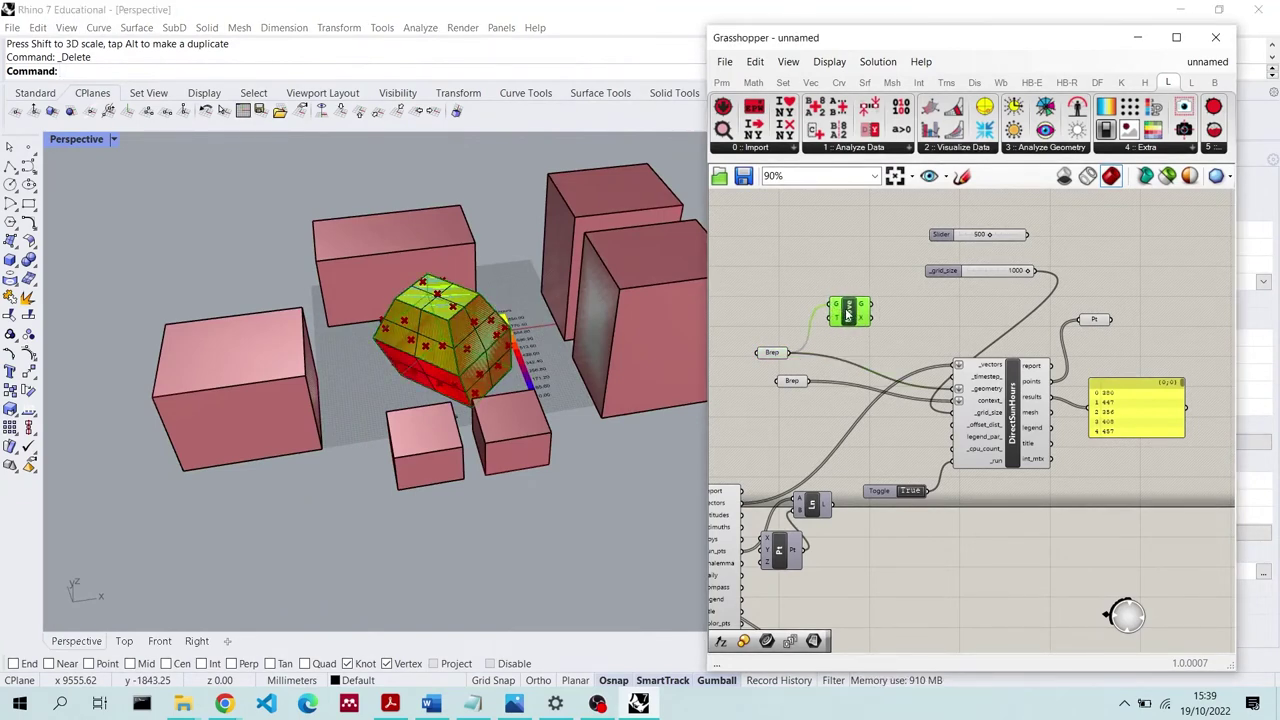
Select the original building polysurface in the Perspective viewport and hide it
{"action": "left_click", "coordinate": [800, 335]}
{"action": "right_click", "coordinate": [771, 353]}
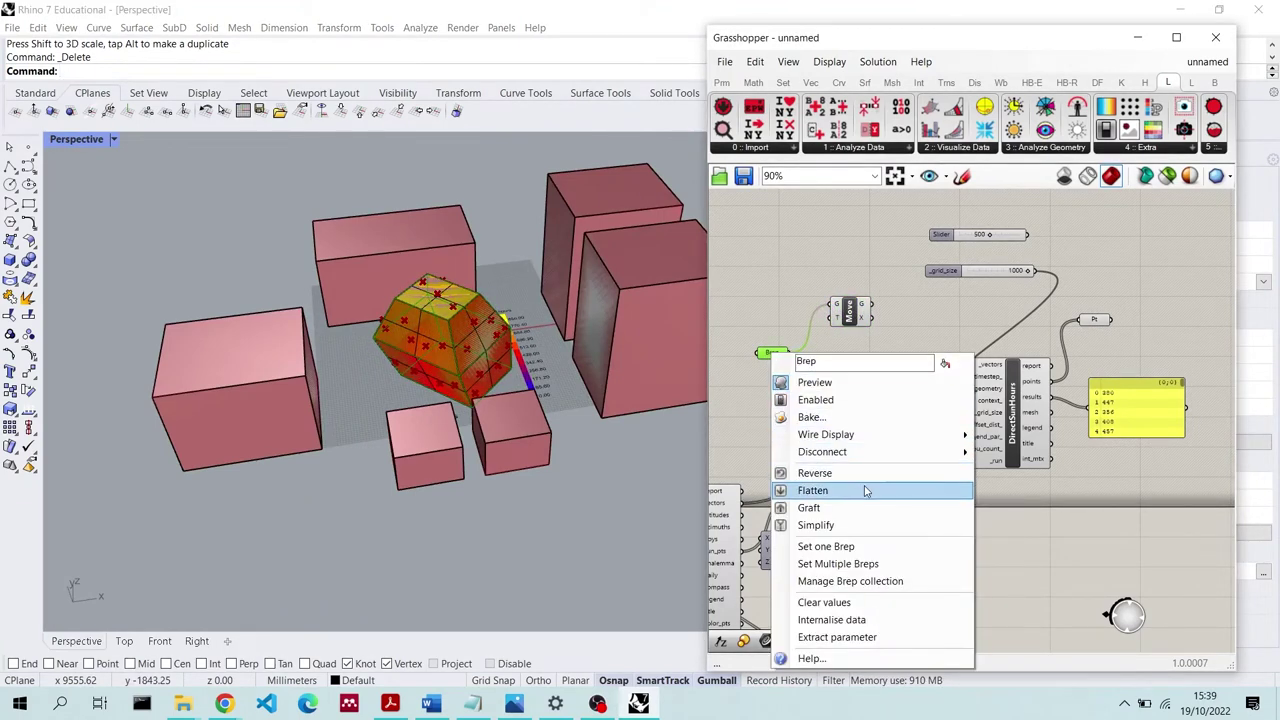
{"action": "left_click", "coordinate": [487, 352]}
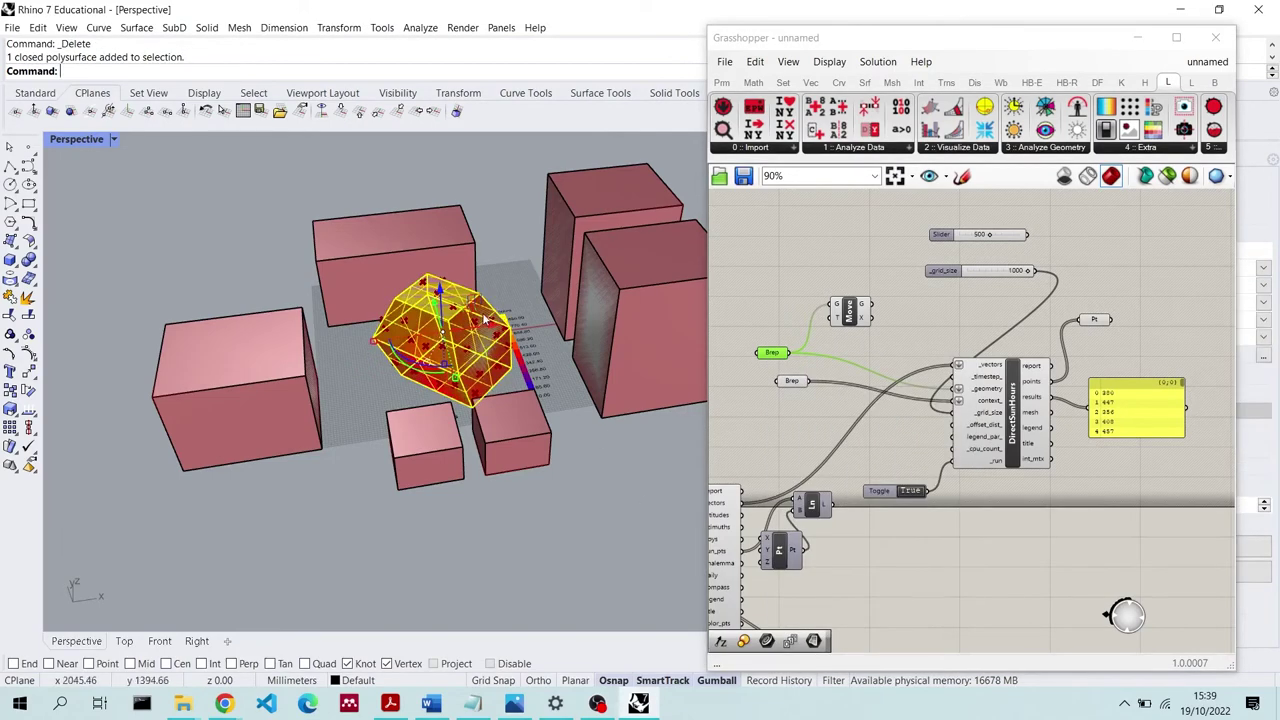
{"action": "left_click", "coordinate": [46, 94]}
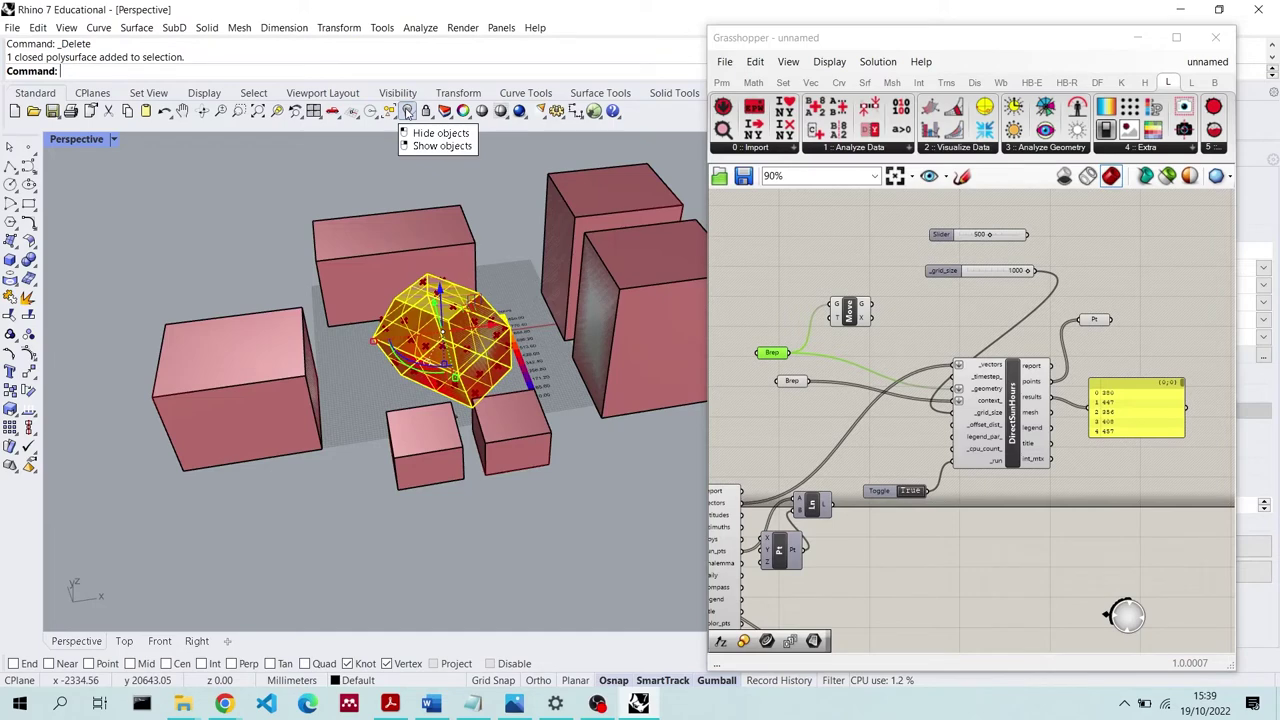
{"action": "left_click", "coordinate": [407, 111]}
{"action": "right_click_drag", "start_coordinate": [498, 404], "coordinate": [504, 366]}
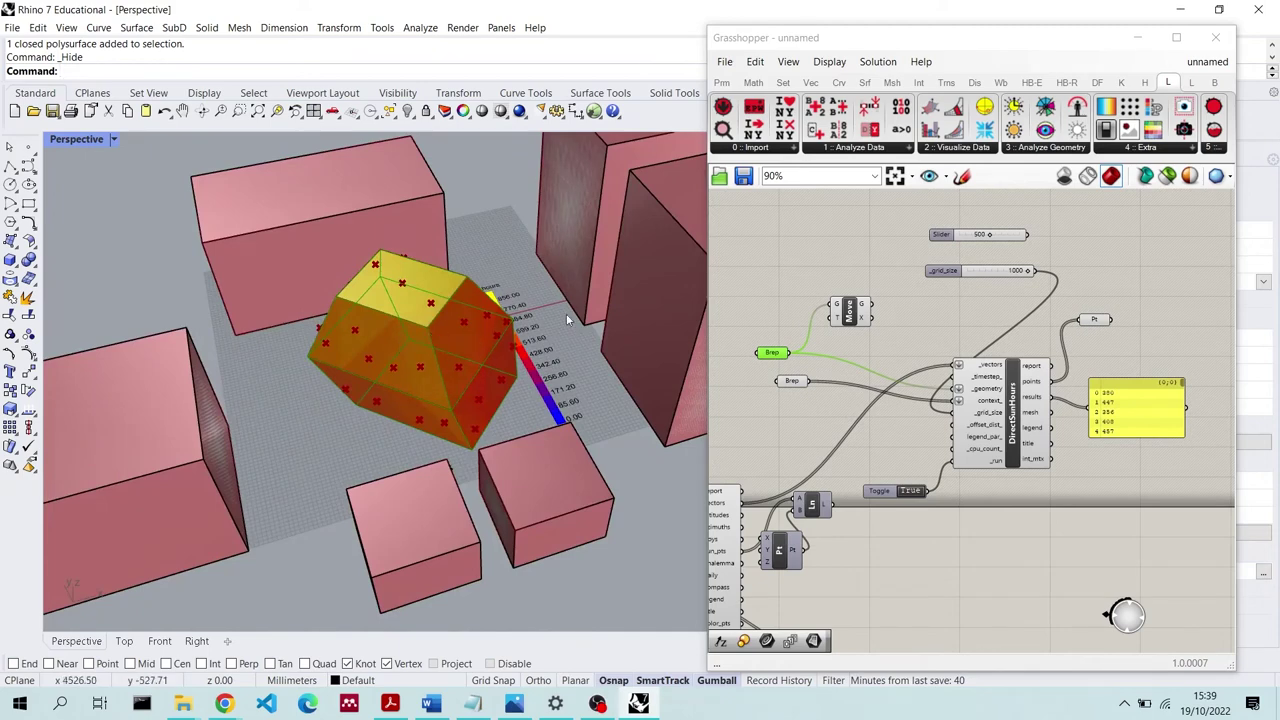
{"action": "left_click_drag", "start_coordinate": [833, 316], "coordinate": [836, 311]}
{"action": "double_click", "coordinate": [797, 271]}
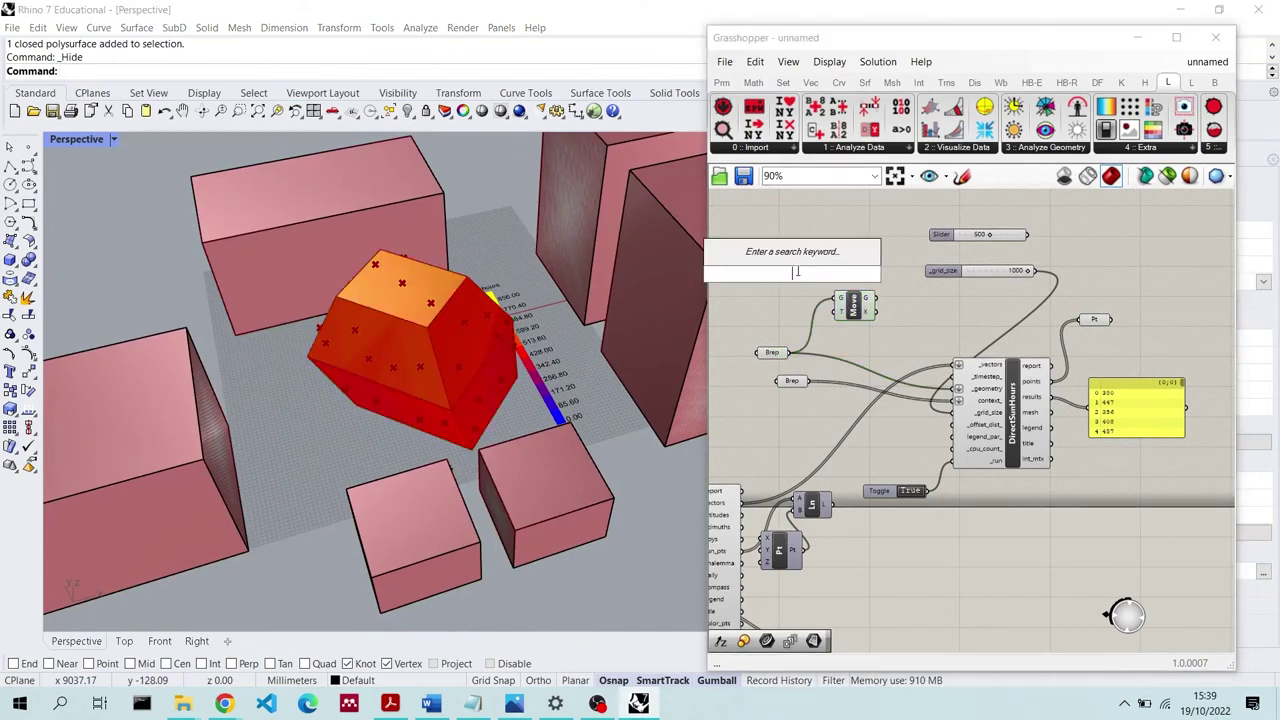
{"action": "type", "text": "vec"}
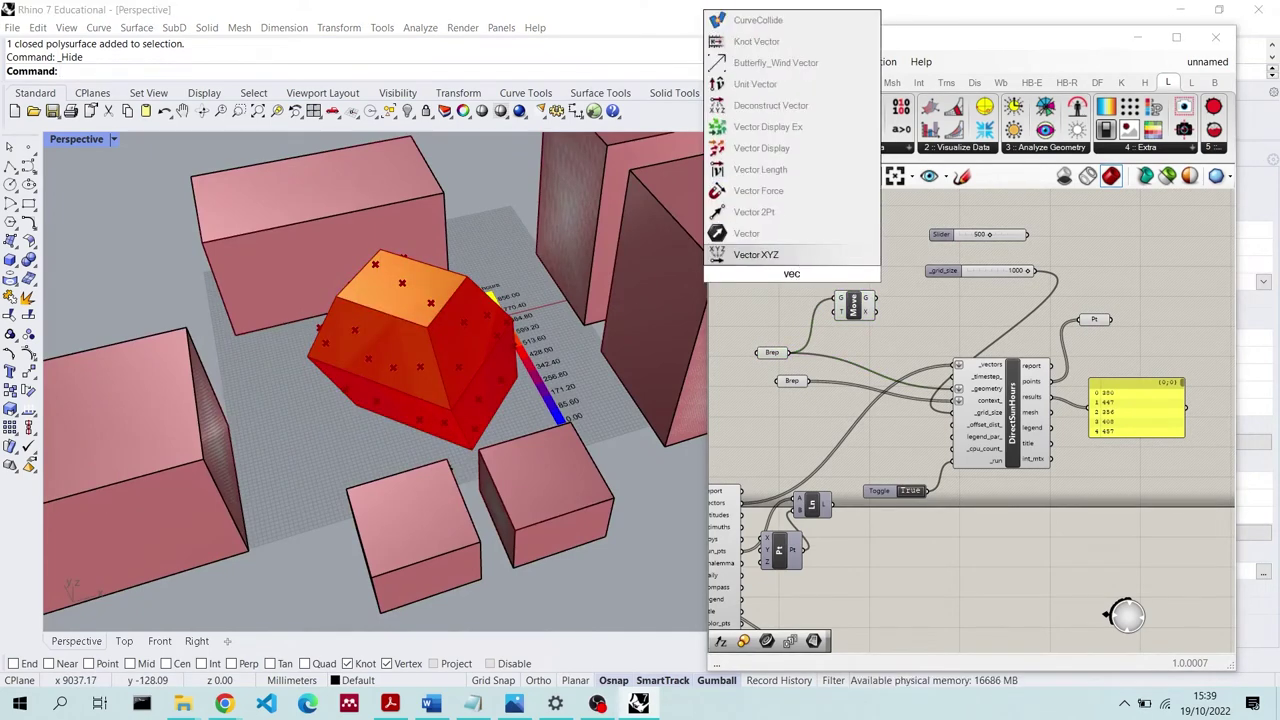
{"action": "double_click", "coordinate": [762, 307]}
{"action": "type", "text": "construct"}
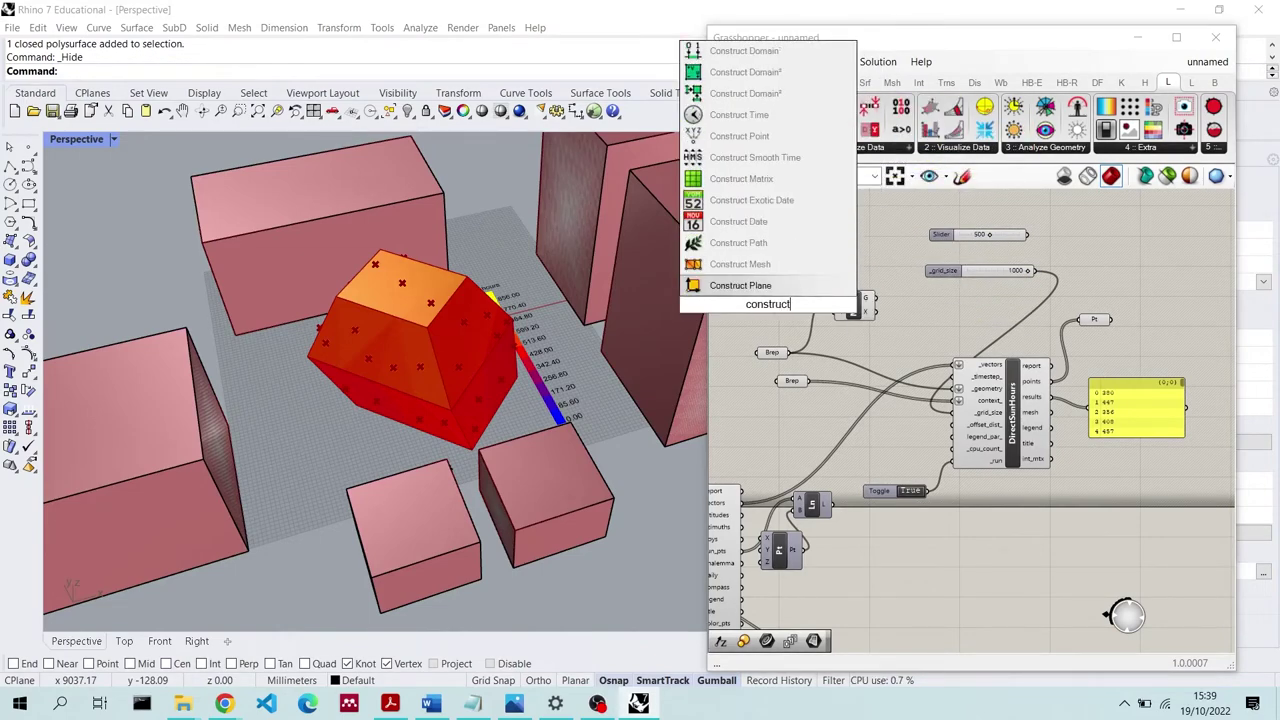
{"action": "type", "text": " vector"}
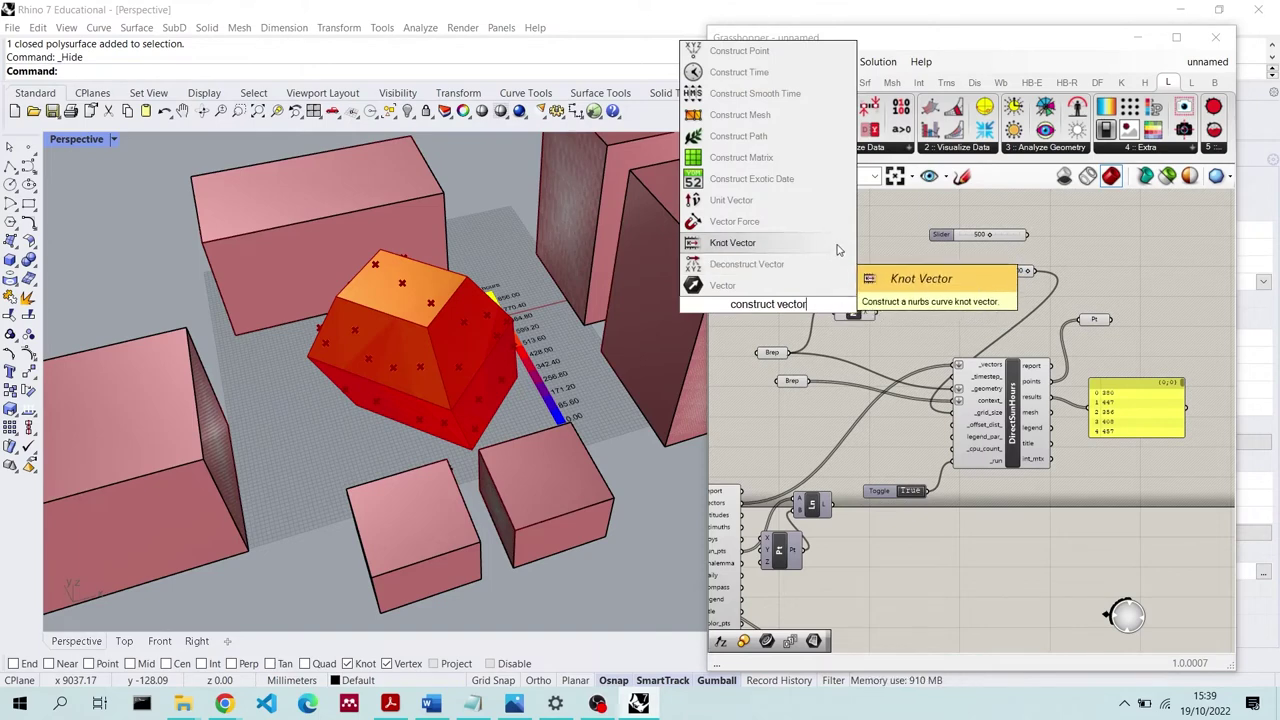
{"action": "key", "text": "Escape"}
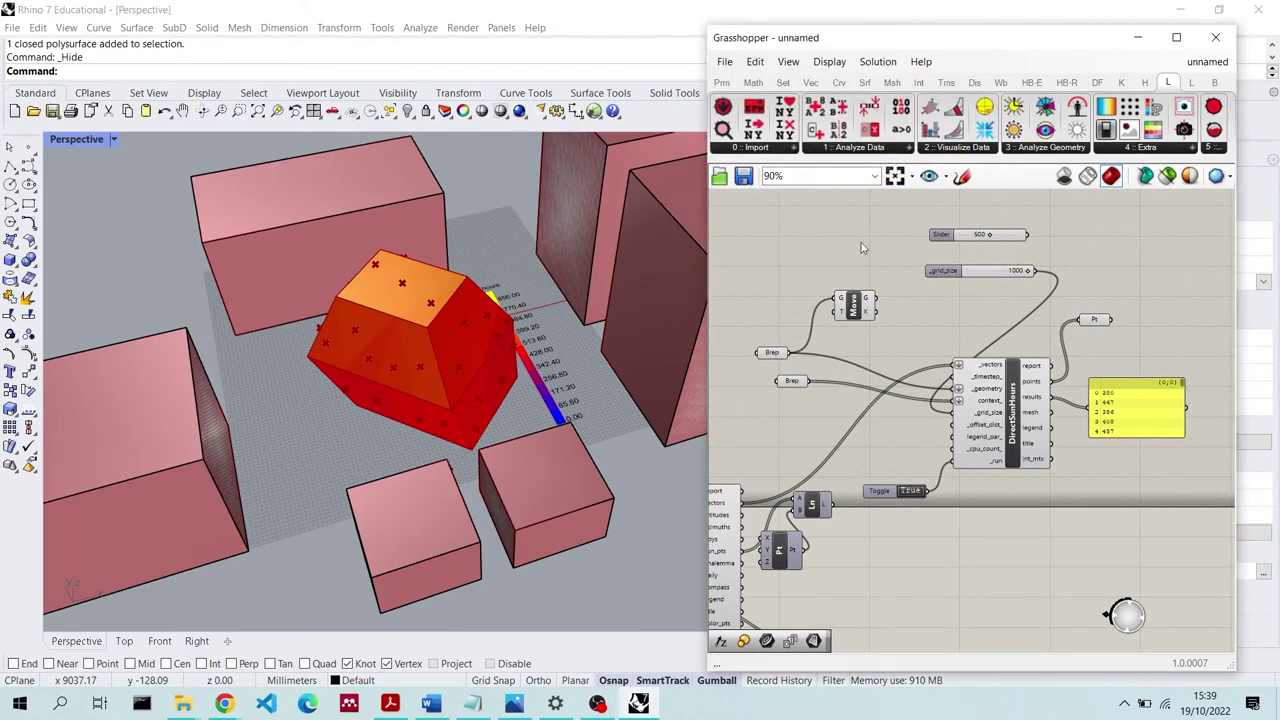
Add a Vector XYZ component to the canvas and place it above the Move component
{"action": "double_click", "coordinate": [841, 253]}
{"action": "type", "text": "vector"}
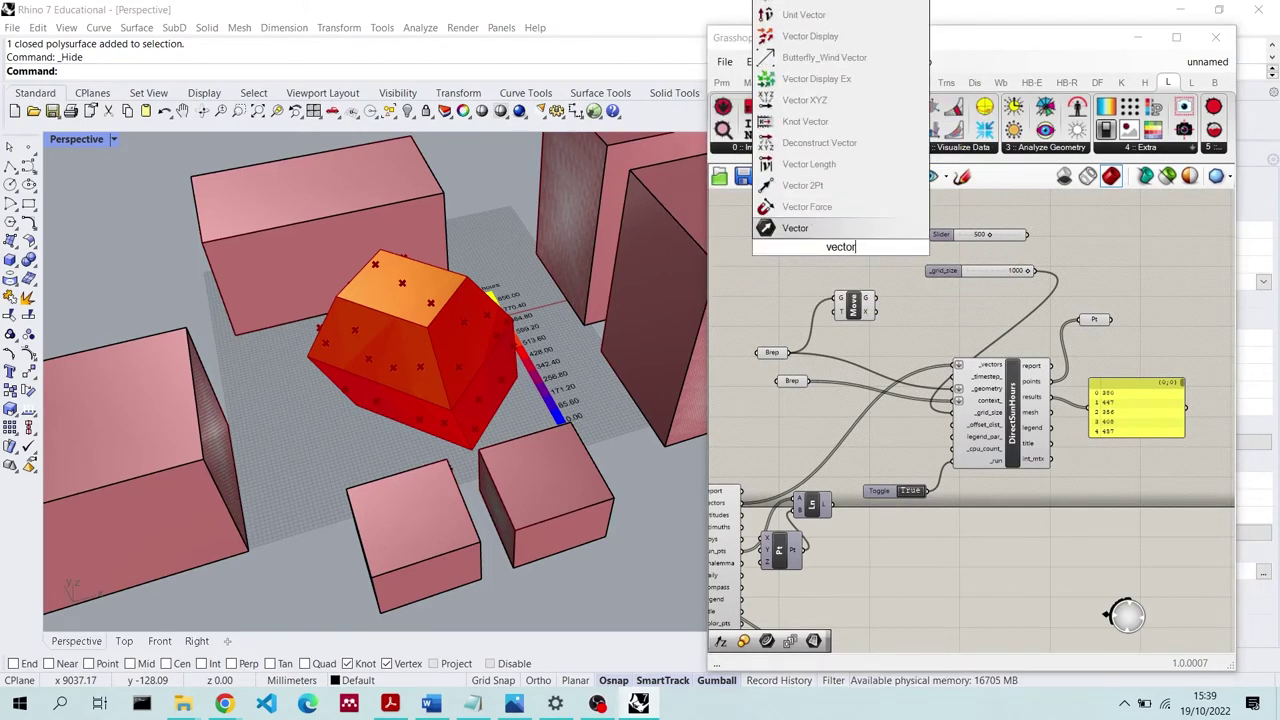
{"action": "left_click", "coordinate": [836, 101]}
{"action": "left_click_drag", "start_coordinate": [840, 246], "coordinate": [810, 252]}
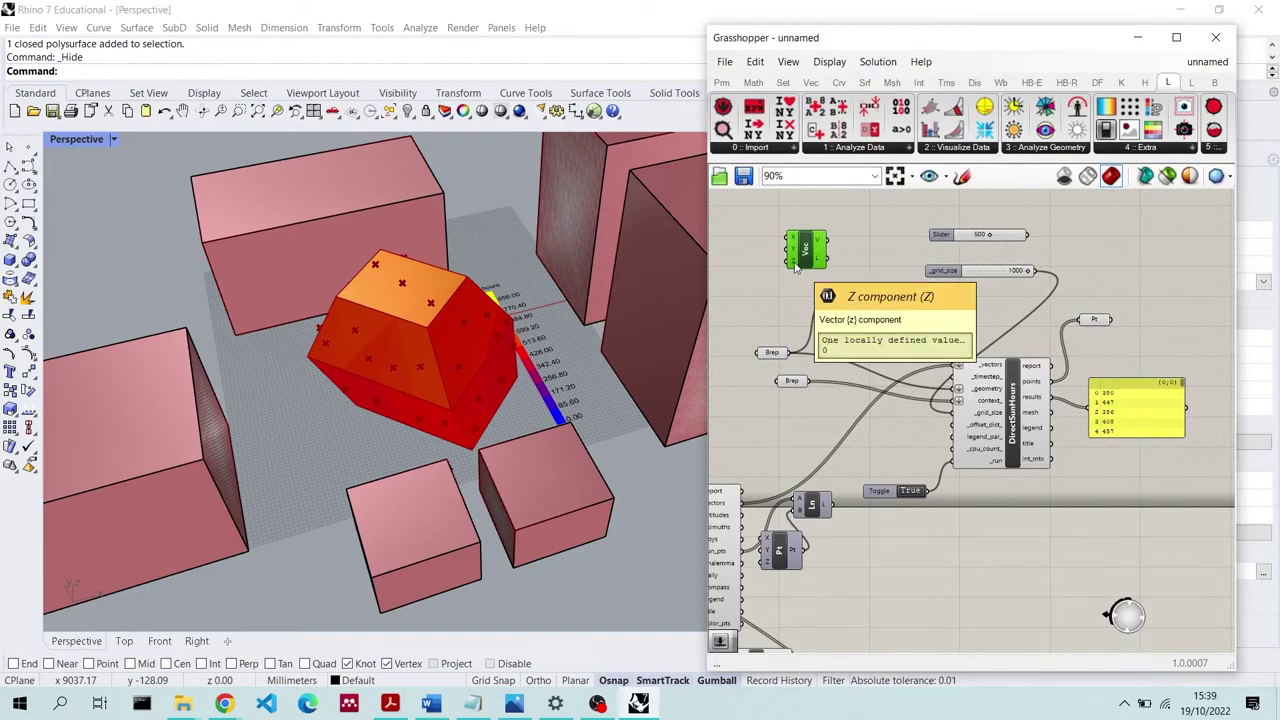
Add a number slider near the vector component and set its range from -2000 to 2000
{"action": "double_click", "coordinate": [736, 199]}
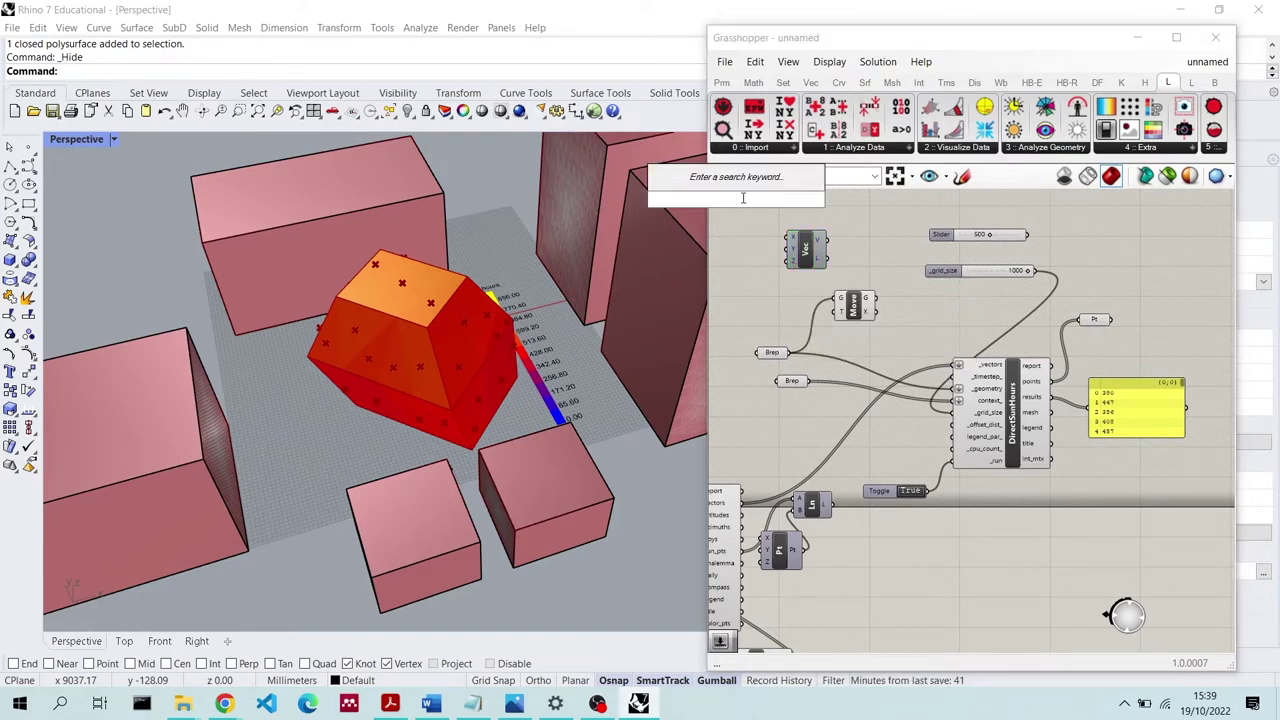
{"action": "type", "text": "1"}
{"action": "key", "text": "Return"}
{"action": "scroll", "coordinate": [755, 215], "scroll_direction": "up", "scroll_amount": 2}
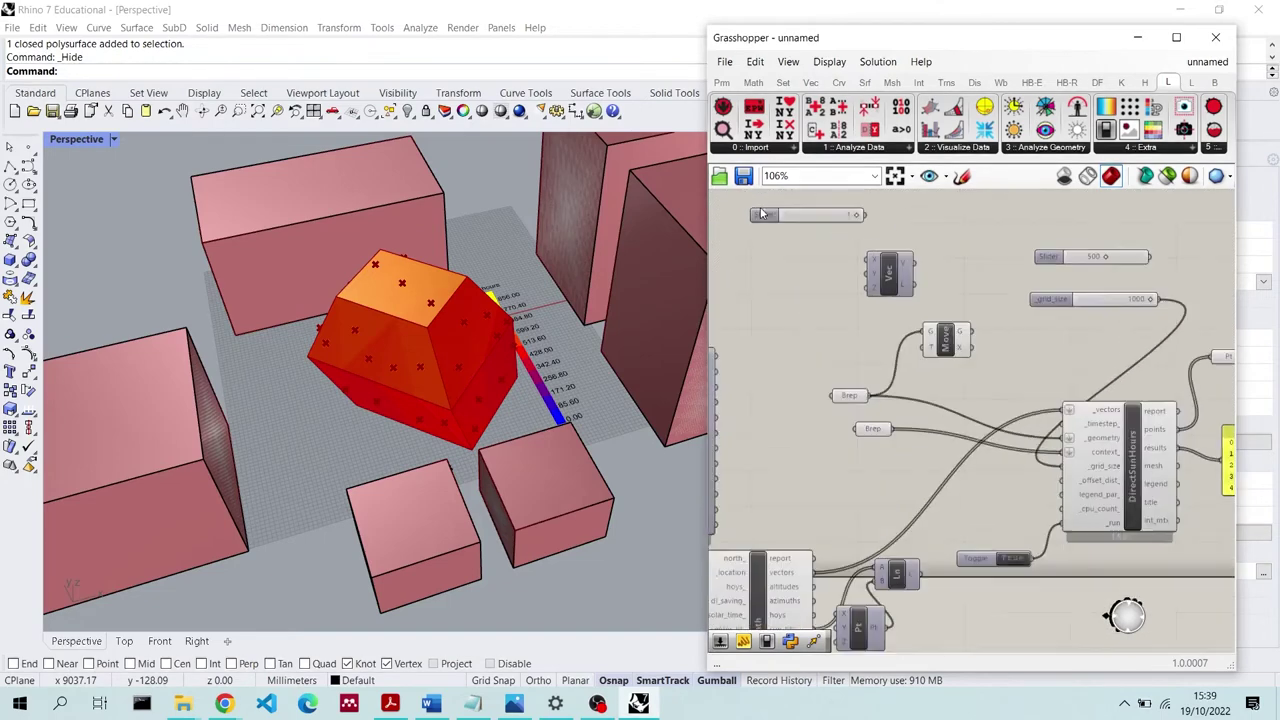
{"action": "double_click", "coordinate": [762, 214]}
{"action": "left_click", "coordinate": [792, 240]}
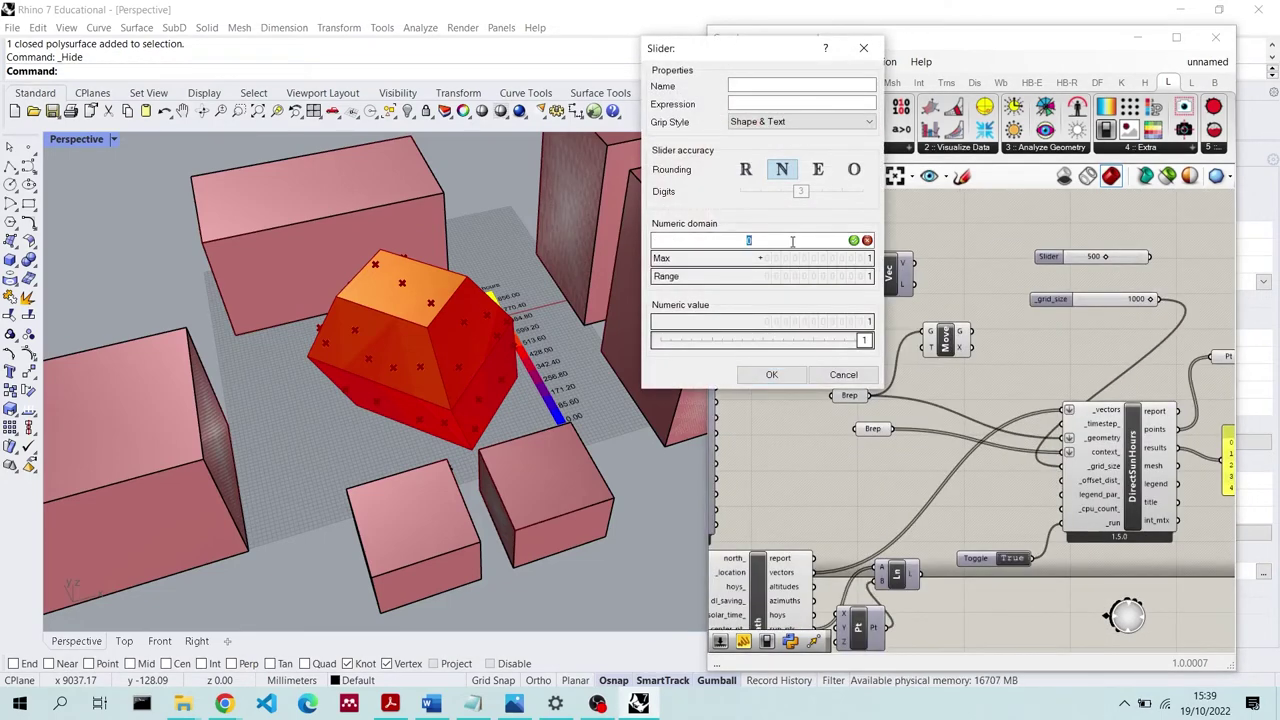
{"action": "type", "text": "-2000"}
{"action": "left_click", "coordinate": [810, 258]}
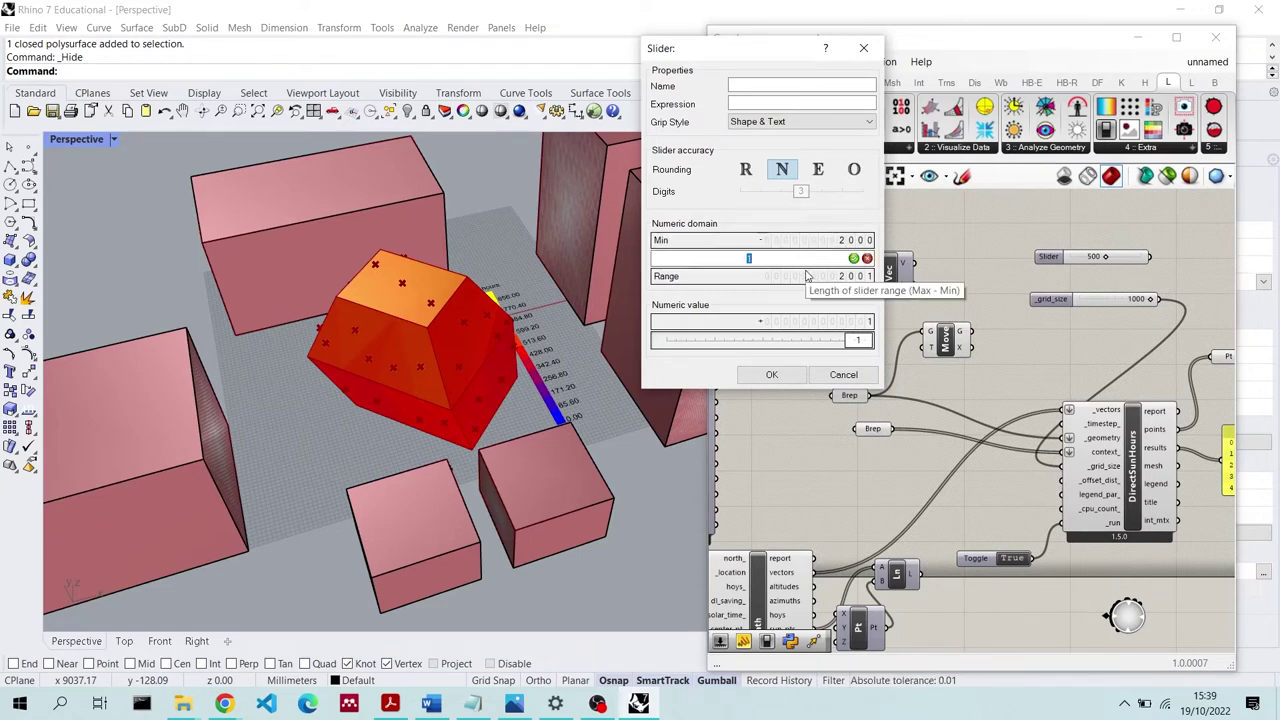
{"action": "type", "text": "2000"}
{"action": "left_click", "coordinate": [771, 374]}
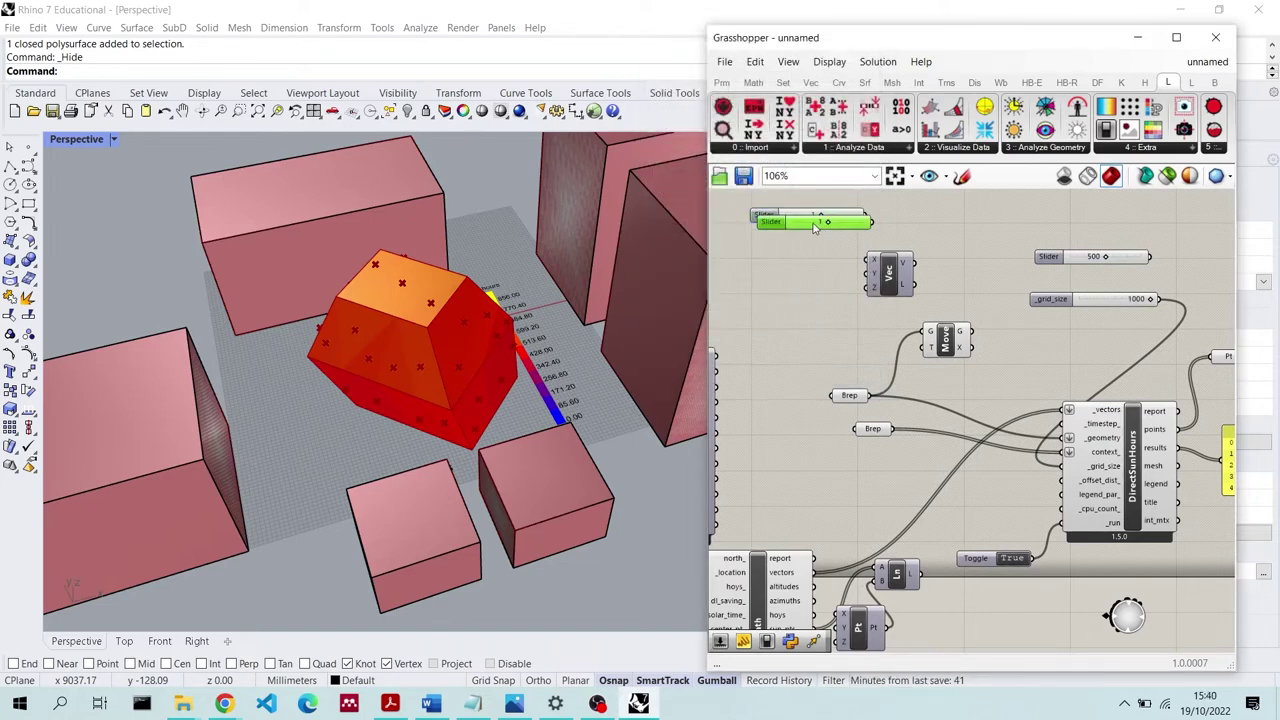
Duplicate the slider and connect the two sliders to the vector's X and Y inputs, placing them beside it
{"action": "key", "text": "ctrl+v"}
{"action": "left_click_drag", "start_coordinate": [850, 255], "coordinate": [868, 273]}
{"action": "left_click_drag", "start_coordinate": [865, 214], "coordinate": [868, 262]}
{"action": "left_click_drag", "start_coordinate": [774, 258], "coordinate": [754, 277]}
{"action": "left_click_drag", "start_coordinate": [780, 219], "coordinate": [765, 246]}
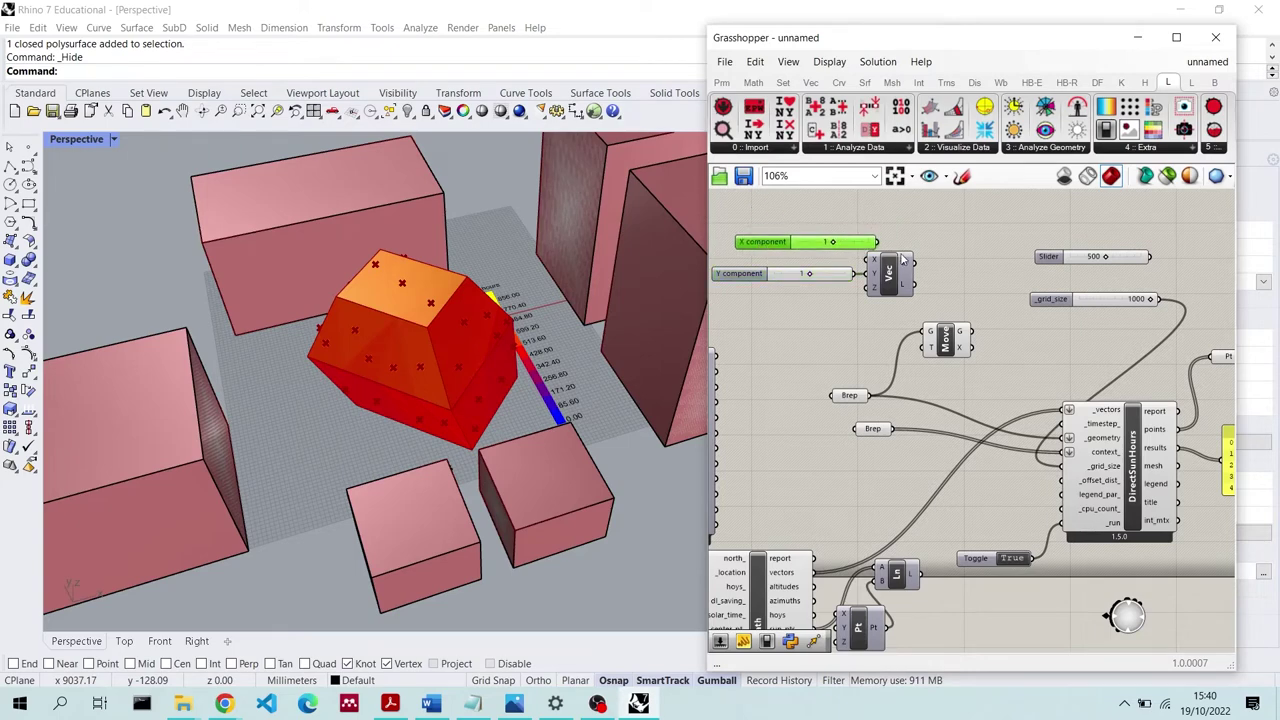
Connect the Vector XYZ component's vector output to the Move component's T input
{"action": "left_click_drag", "start_coordinate": [912, 262], "coordinate": [922, 347]}
{"action": "left_click", "coordinate": [946, 340]}
{"action": "scroll", "coordinate": [835, 245], "scroll_direction": "up", "scroll_amount": 3}
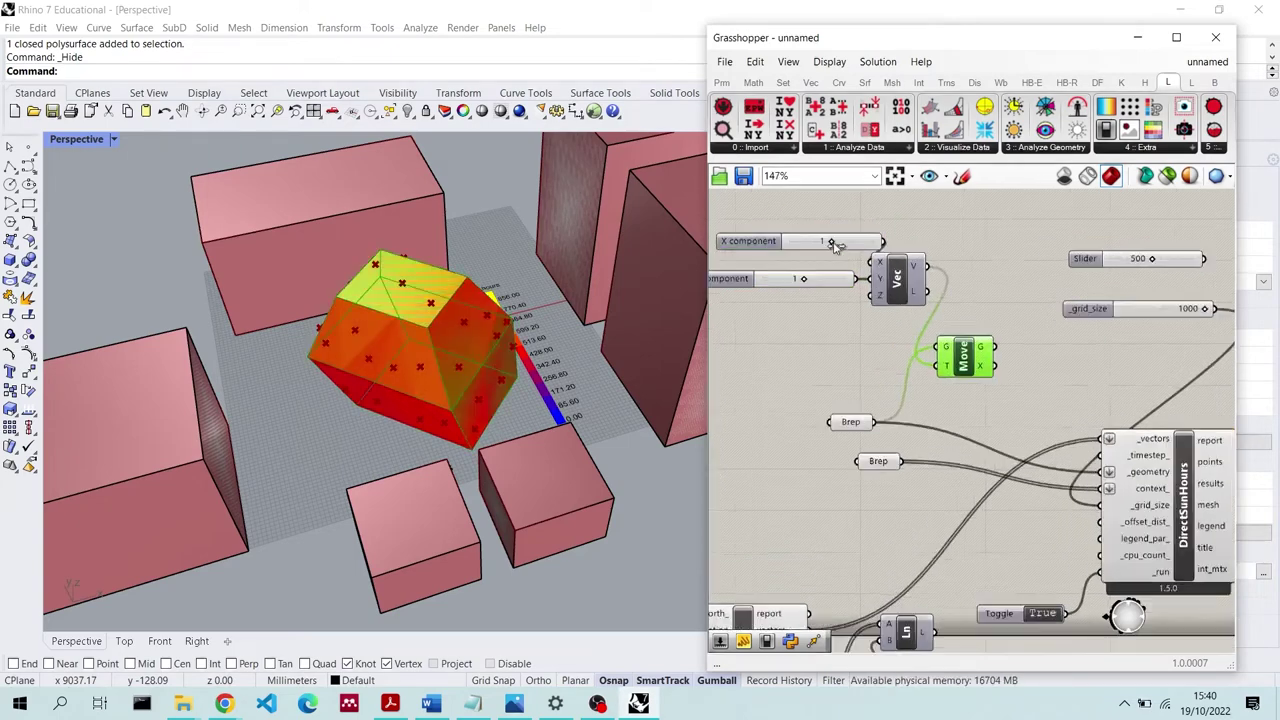
Shift the moved building by setting the X component slider to -1386 and the Y component slider to -244
{"action": "left_click_drag", "start_coordinate": [835, 245], "coordinate": [828, 284]}
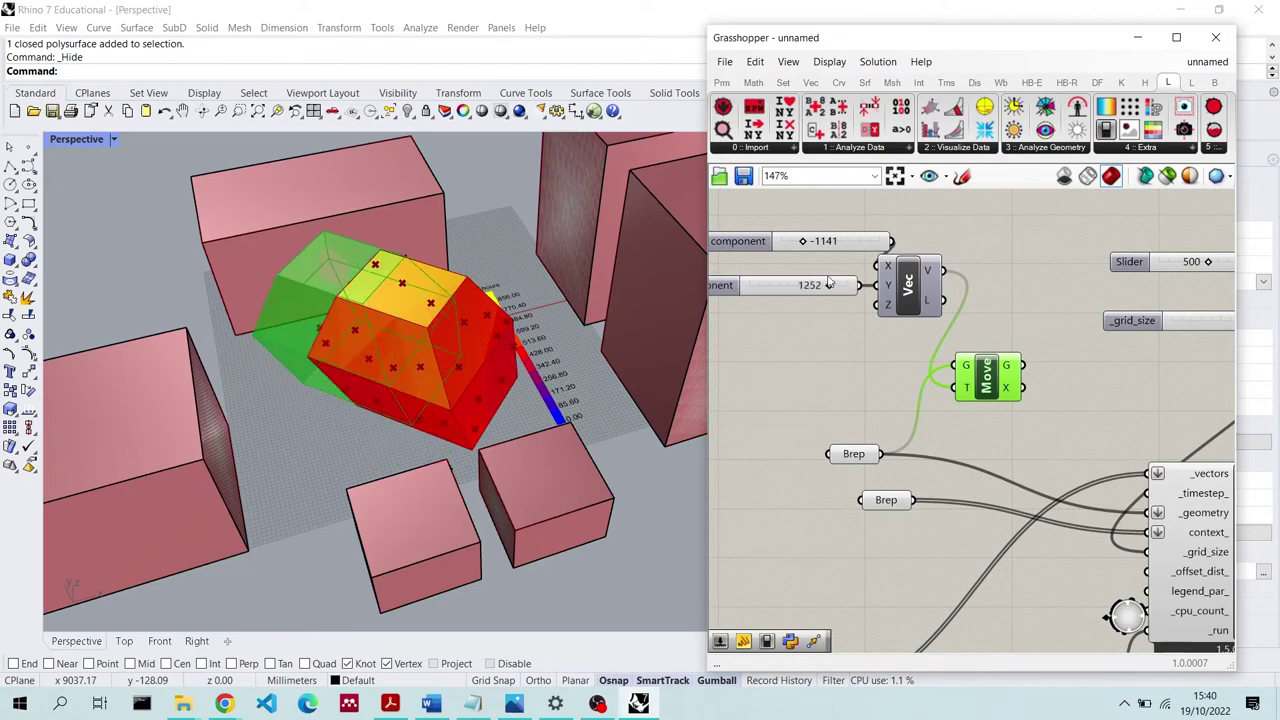
{"action": "mouse_move", "coordinate": [805, 241]}
{"action": "left_mouse_down"}
{"action": "mouse_move", "coordinate": [857, 241]}
{"action": "mouse_move", "coordinate": [806, 241]}
{"action": "left_mouse_up"}
{"action": "left_click_drag", "start_coordinate": [828, 285], "coordinate": [792, 285]}
{"action": "left_click", "coordinate": [870, 373]}
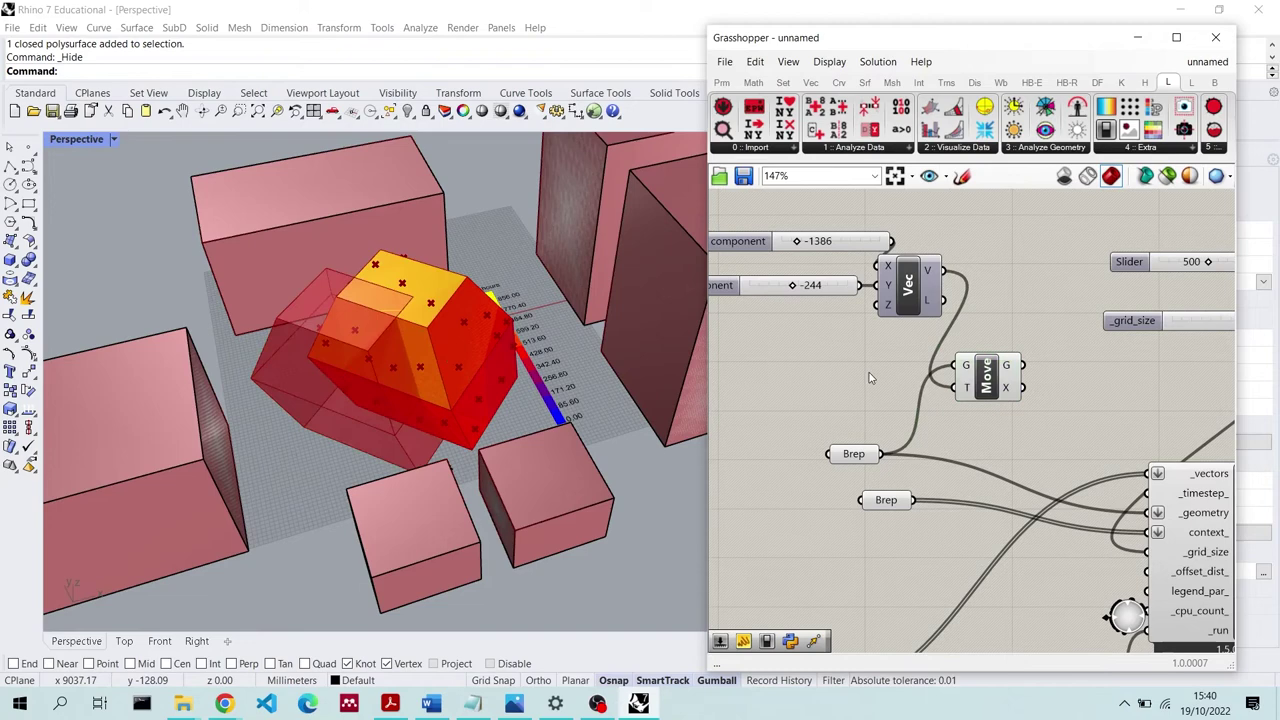
Reposition the Move component and the building's Brep parameter, and turn off the Brep parameter's preview
{"action": "left_click", "coordinate": [1003, 385]}
{"action": "left_click_drag", "start_coordinate": [1003, 385], "coordinate": [1049, 376]}
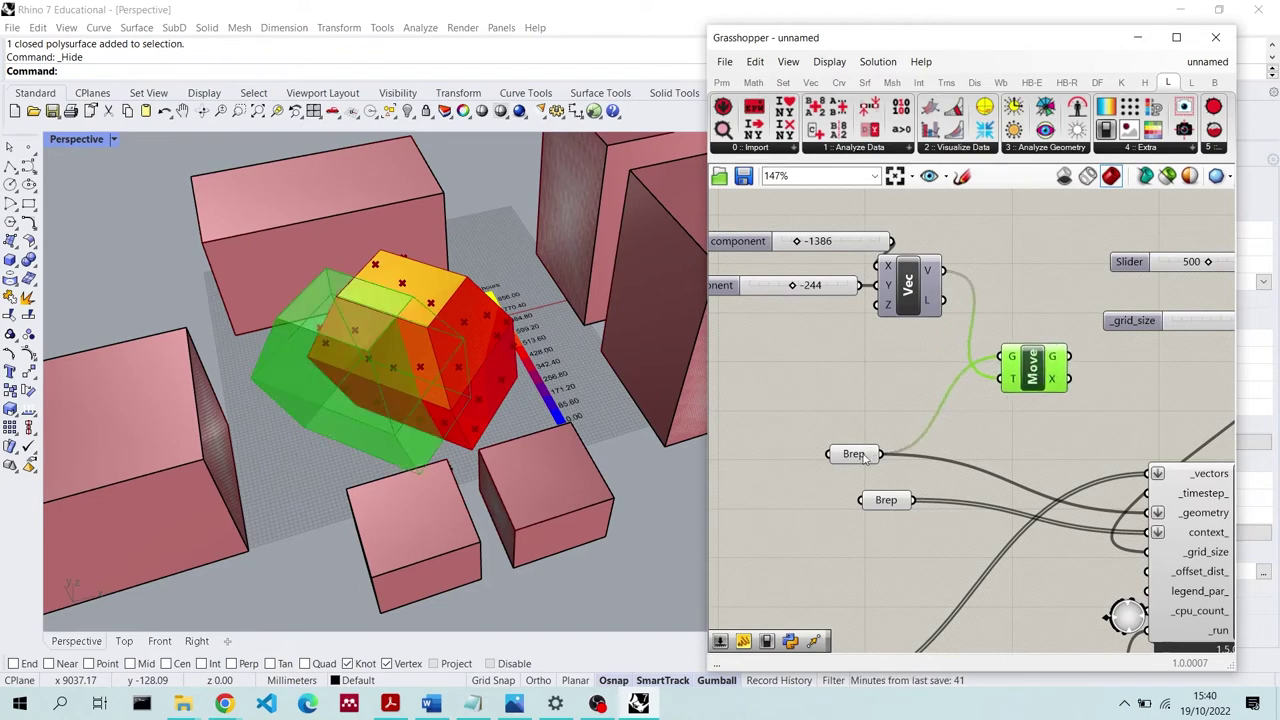
{"action": "left_click_drag", "start_coordinate": [866, 458], "coordinate": [842, 428]}
{"action": "right_click", "coordinate": [834, 424]}
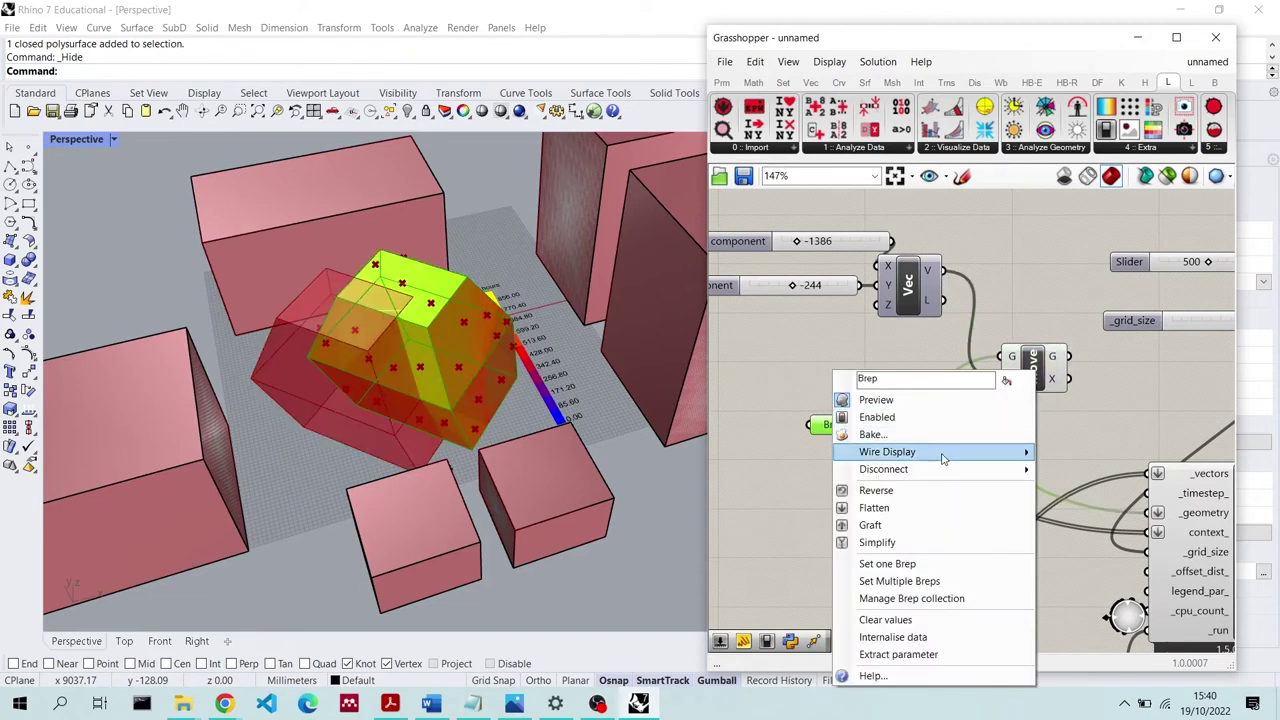
{"action": "left_click", "coordinate": [926, 400]}
{"action": "scroll", "coordinate": [880, 448], "scroll_direction": "down", "scroll_amount": 5}
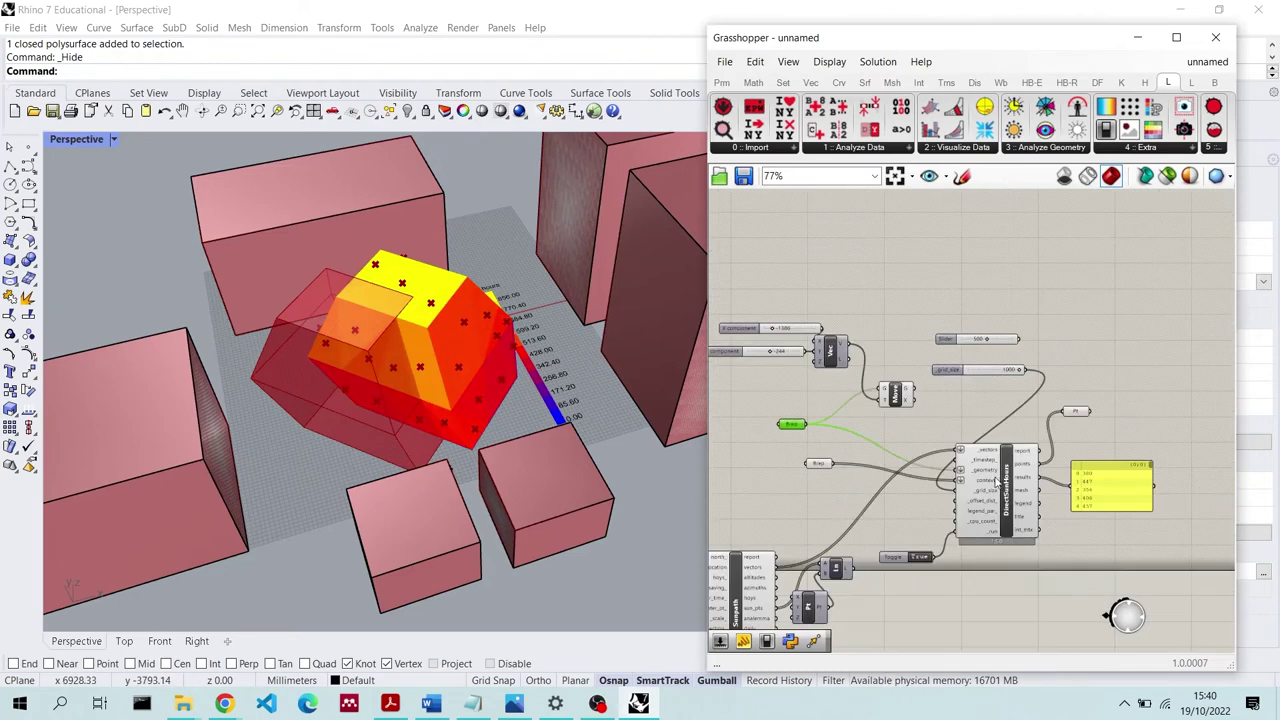
{"action": "scroll", "coordinate": [1010, 478], "scroll_direction": "up", "scroll_amount": 2}
{"action": "left_click", "coordinate": [1105, 385]}
{"action": "right_click", "coordinate": [1105, 385]}
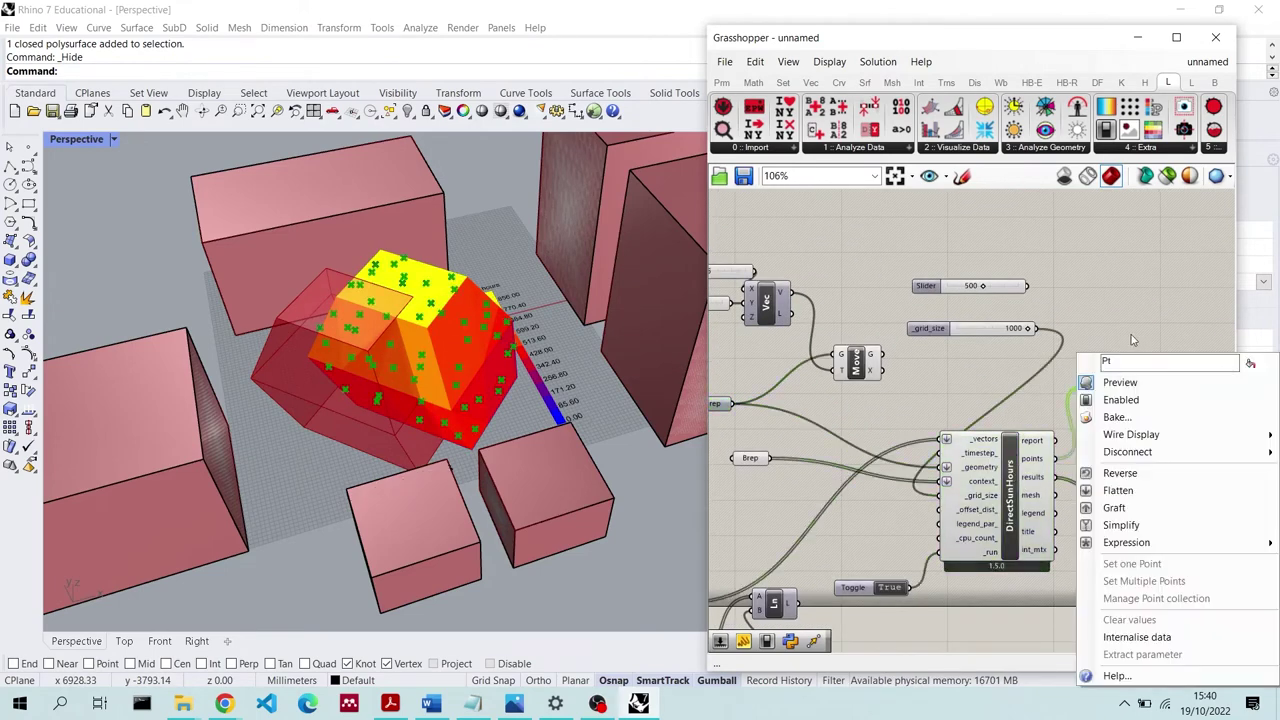
{"action": "left_click", "coordinate": [1135, 310]}
Replace the building's Brep with the Move component's geometry output as the DirectSunHours geometry input
{"action": "scroll", "coordinate": [1135, 310], "scroll_direction": "down", "scroll_amount": 1}
{"action": "left_click", "coordinate": [762, 393]}
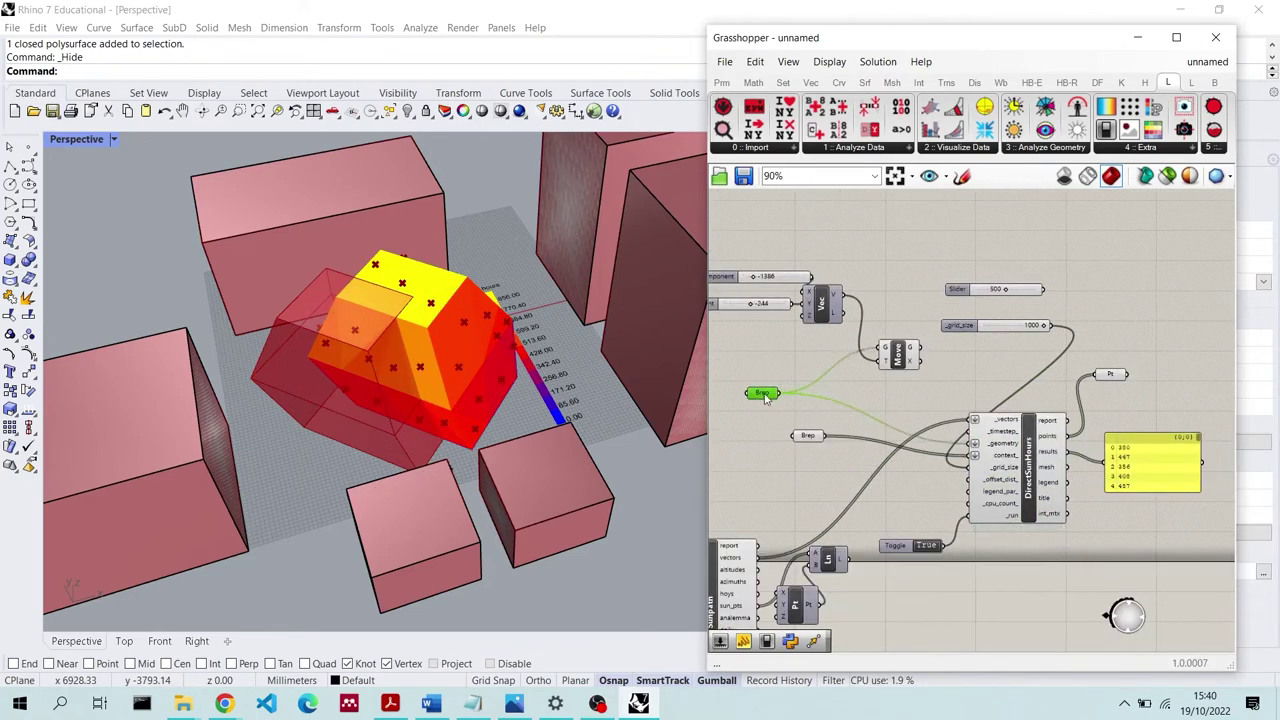
{"action": "left_click_drag", "start_coordinate": [898, 357], "coordinate": [977, 447]}
Turn off the preview of the Pt parameter connected to DirectSunHours and select the DirectSunHours component
{"action": "left_click", "coordinate": [1110, 377]}
{"action": "right_click", "coordinate": [1118, 379]}
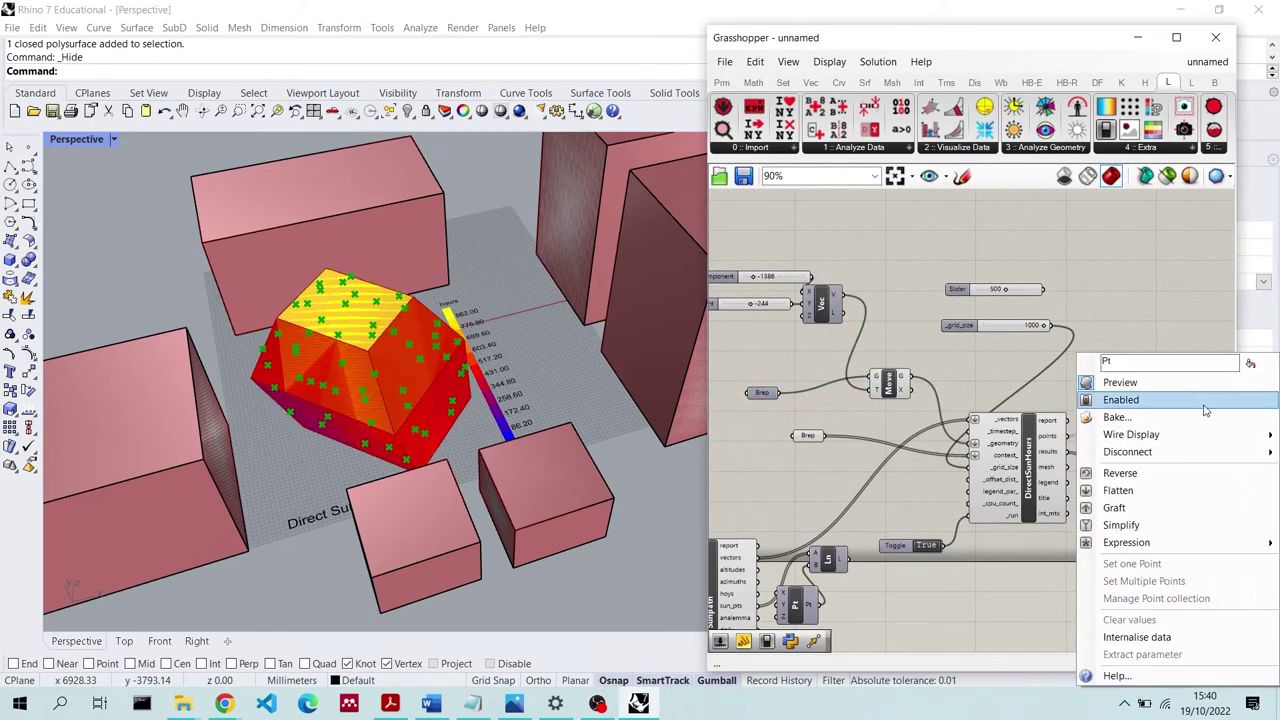
{"action": "left_click", "coordinate": [1195, 389]}
{"action": "left_click", "coordinate": [1030, 457]}
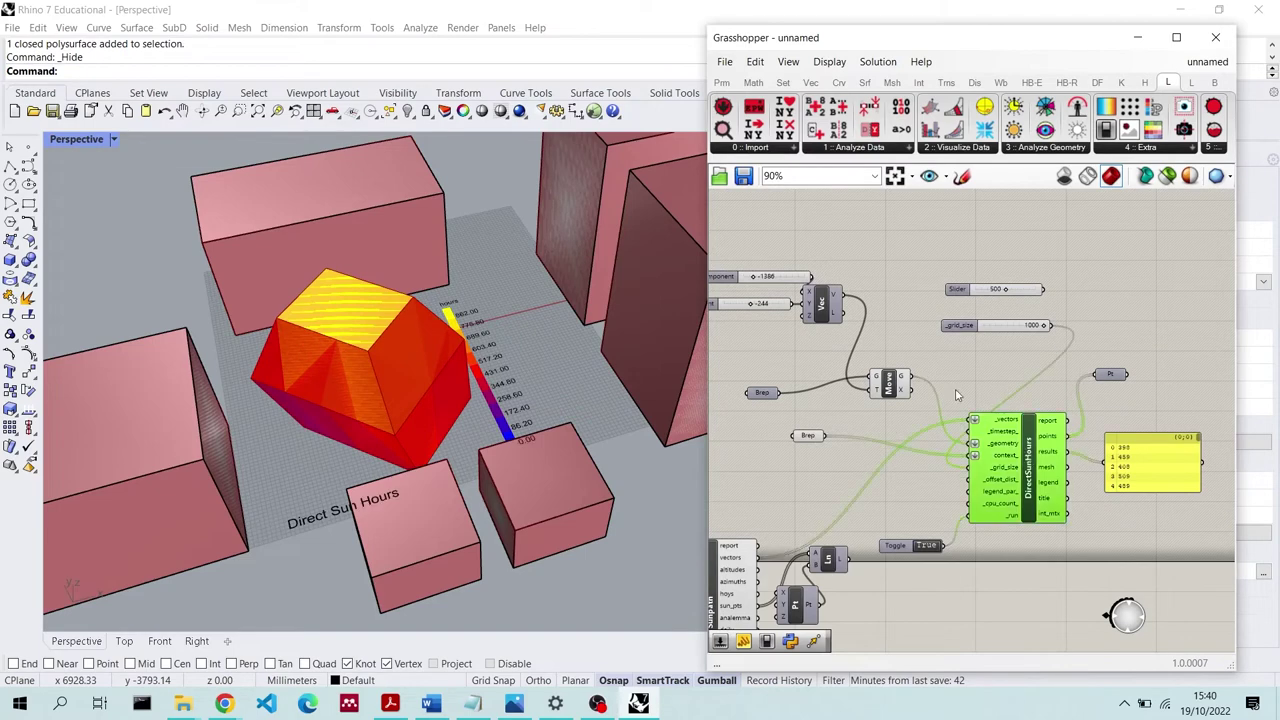
Widen the Grasshopper window and space out the vector component and the building's Brep parameter around the Move component
{"action": "scroll", "coordinate": [826, 314], "scroll_direction": "down", "scroll_amount": 2}
{"action": "left_click_drag", "start_coordinate": [832, 310], "coordinate": [861, 324]}
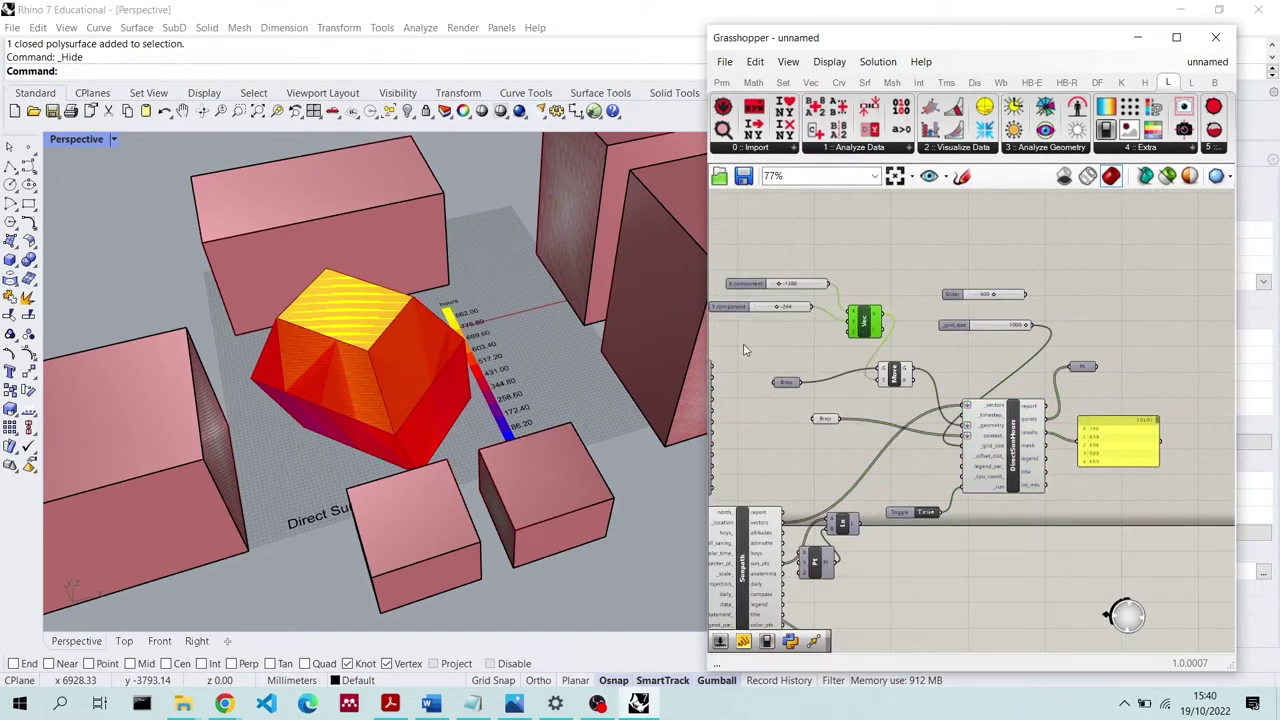
{"action": "left_click_drag", "start_coordinate": [714, 346], "coordinate": [629, 346]}
{"action": "scroll", "coordinate": [828, 311], "scroll_direction": "up", "scroll_amount": 3}
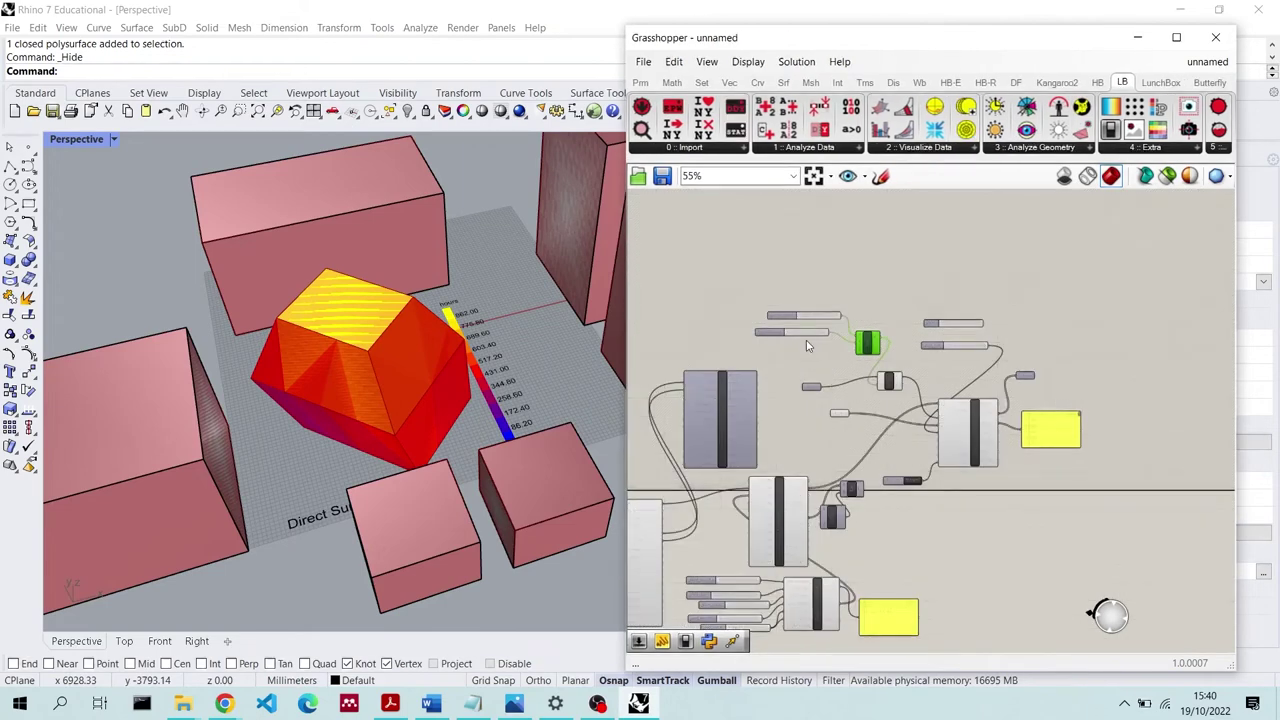
{"action": "scroll", "coordinate": [828, 311], "scroll_direction": "up", "scroll_amount": 3}
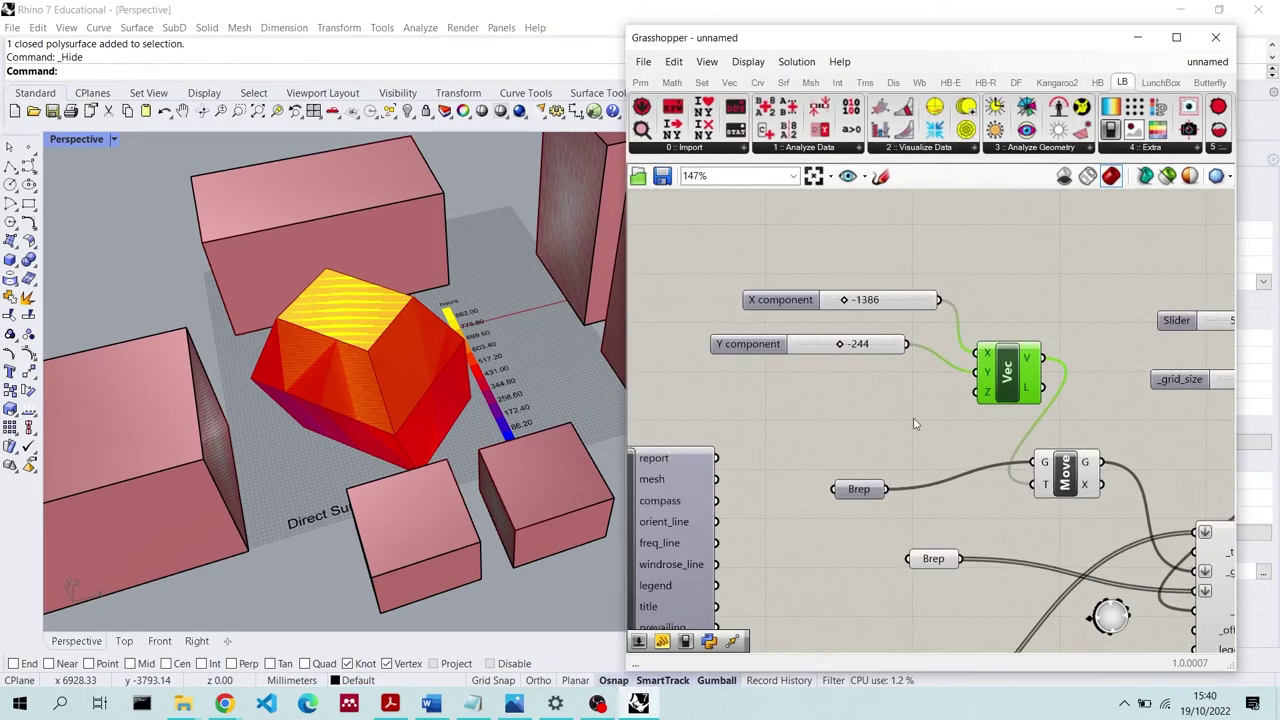
{"action": "left_click_drag", "start_coordinate": [843, 496], "coordinate": [843, 476]}
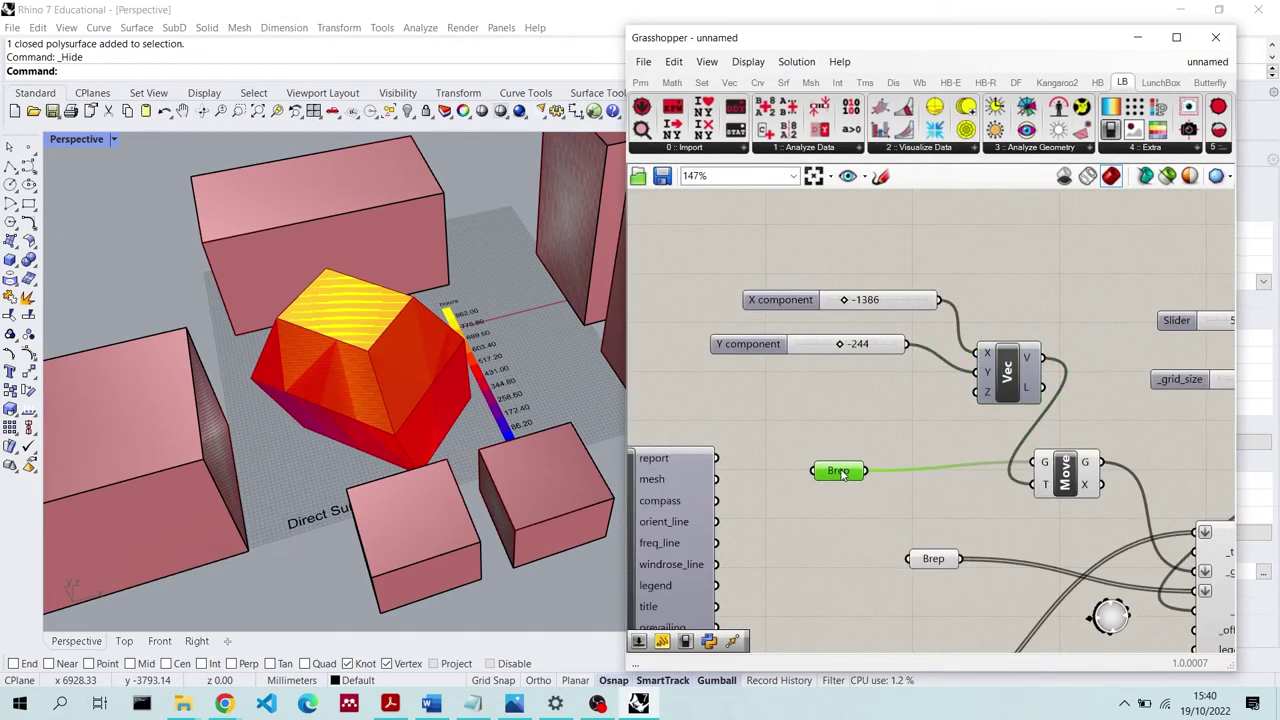
Set the X component slider to -597 and the Y component slider to 327 to relocate the analysed building
{"action": "left_click_drag", "start_coordinate": [1016, 432], "coordinate": [864, 302]}
{"action": "mouse_move", "coordinate": [845, 344]}
{"action": "left_mouse_down"}
{"action": "mouse_move", "coordinate": [805, 345]}
{"action": "mouse_move", "coordinate": [858, 344]}
{"action": "left_mouse_up"}
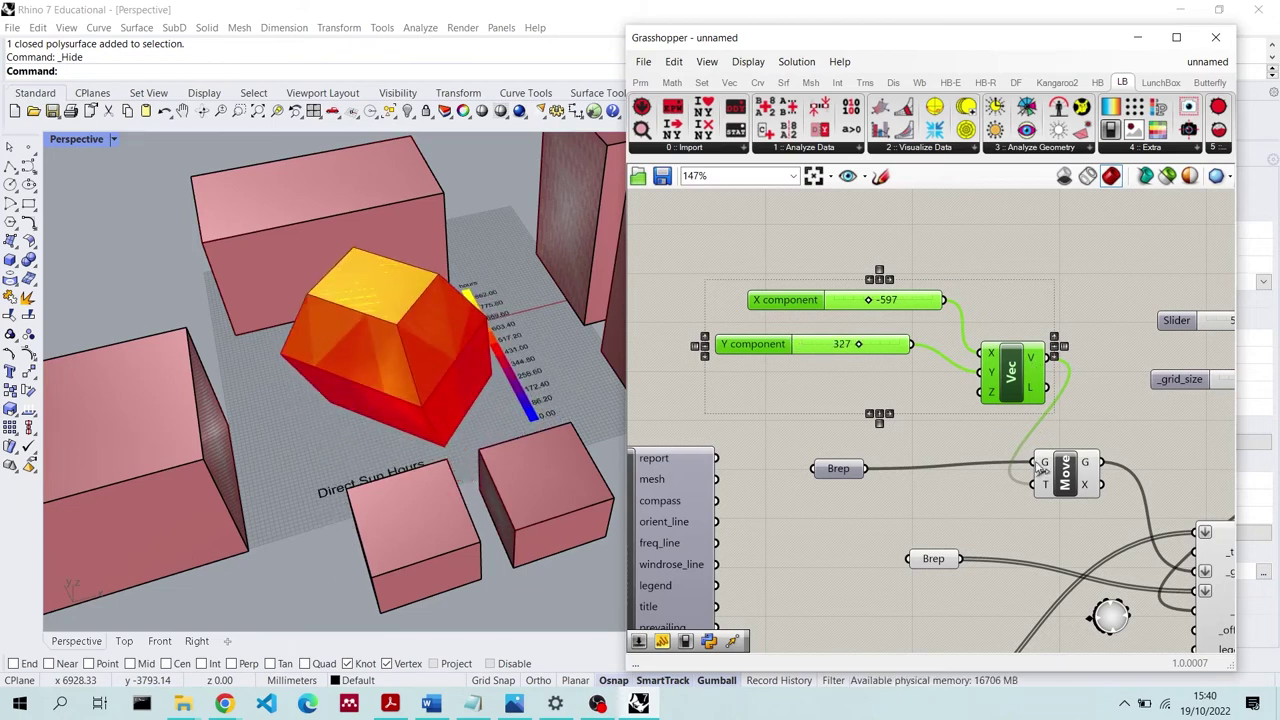
Reposition the Move component just below the vector component and select the DirectSunHours component
{"action": "left_click", "coordinate": [1078, 482]}
{"action": "left_click_drag", "start_coordinate": [1089, 466], "coordinate": [1072, 450]}
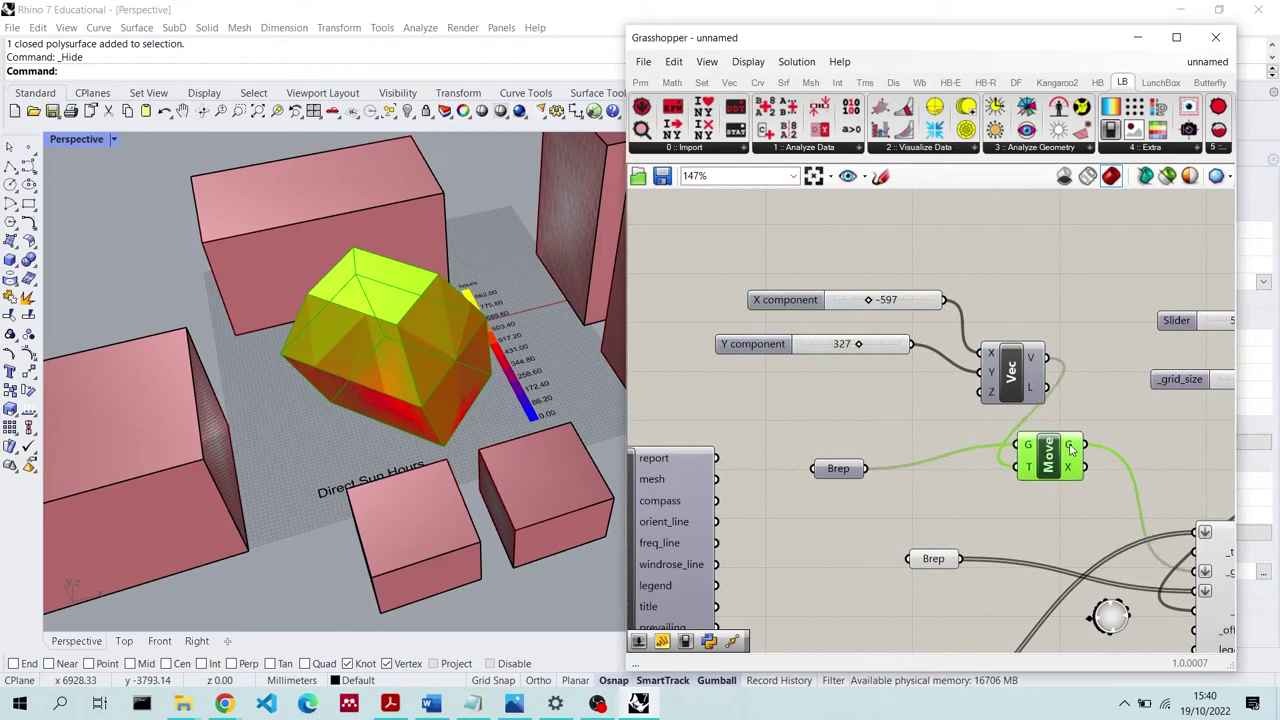
{"action": "scroll", "coordinate": [900, 433], "scroll_direction": "down", "scroll_amount": 3}
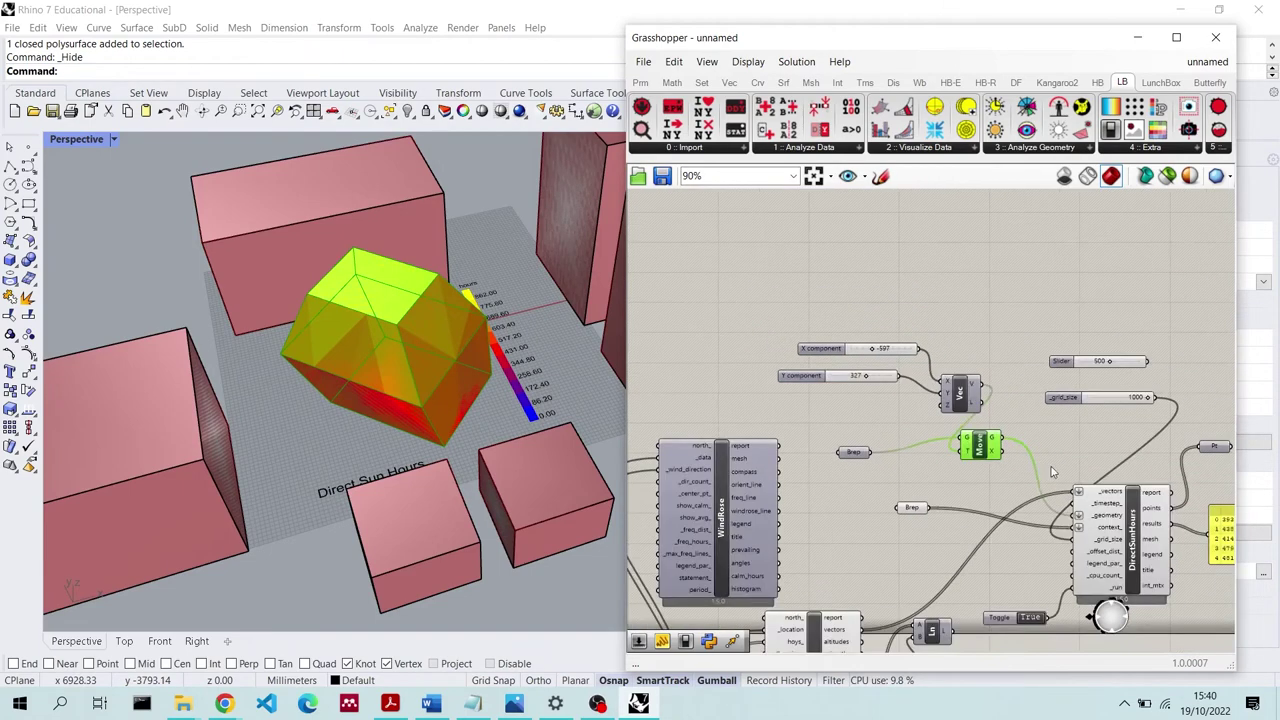
{"action": "scroll", "coordinate": [1052, 509], "scroll_direction": "up", "scroll_amount": 4}
{"action": "left_click", "coordinate": [1050, 512]}
{"action": "scroll", "coordinate": [880, 384], "scroll_direction": "down", "scroll_amount": 3}
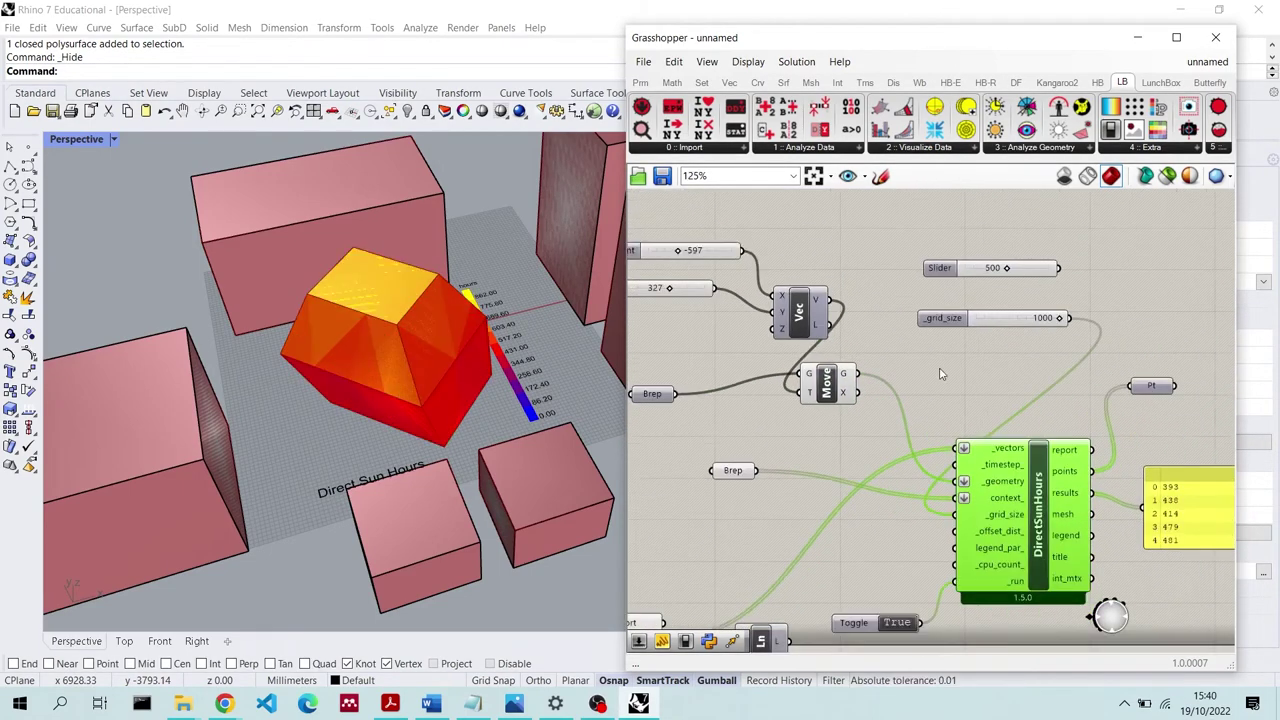
Set the X component slider to -1413 and the Y component slider to -1332 to shift the analysed building toward the small boxes
{"action": "left_click", "coordinate": [855, 385]}
{"action": "scroll", "coordinate": [800, 395], "scroll_direction": "up", "scroll_amount": 2}
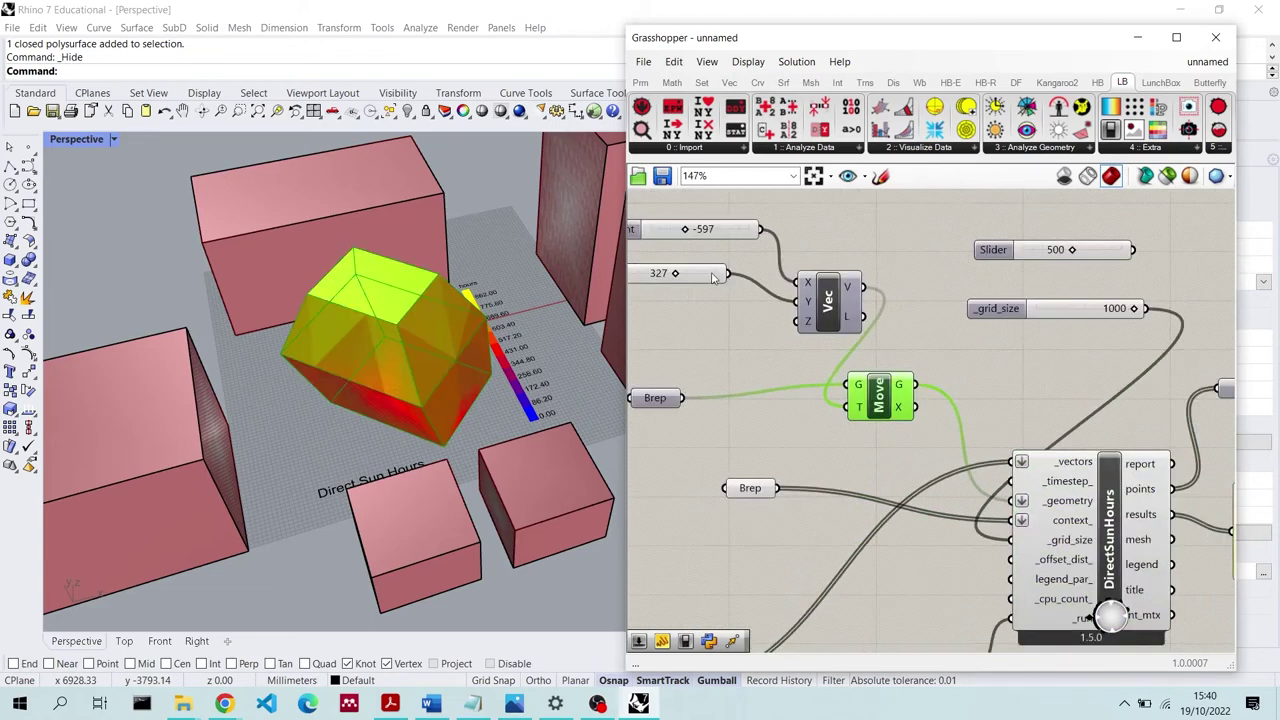
{"action": "mouse_move", "coordinate": [685, 229]}
{"action": "left_mouse_down"}
{"action": "mouse_move", "coordinate": [738, 229]}
{"action": "mouse_move", "coordinate": [665, 229]}
{"action": "left_mouse_up"}
{"action": "left_click_drag", "start_coordinate": [678, 272], "coordinate": [634, 273]}
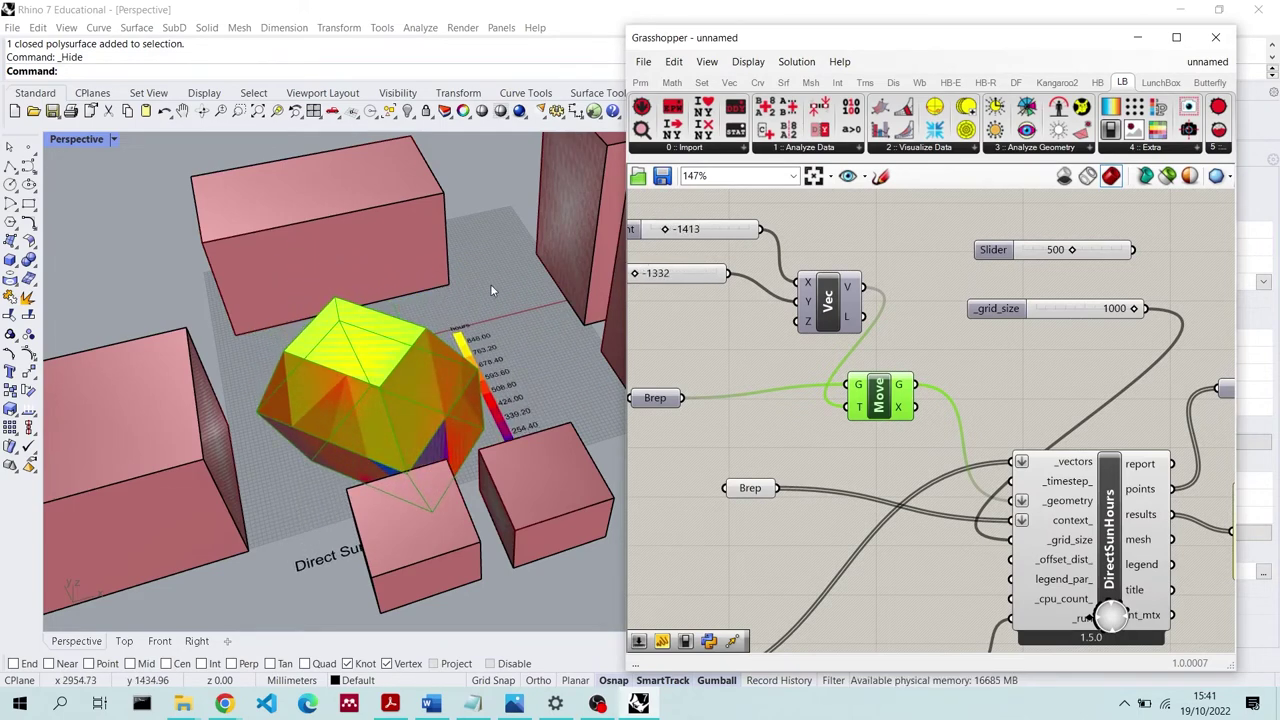
{"action": "left_click", "coordinate": [504, 185]}
{"action": "left_click", "coordinate": [861, 223]}
{"action": "right_click_drag", "start_coordinate": [520, 400], "coordinate": [786, 357]}
Add a Rotate component beside the Move component and connect Move's geometry output to Rotate's geometry input
{"action": "left_click", "coordinate": [855, 400]}
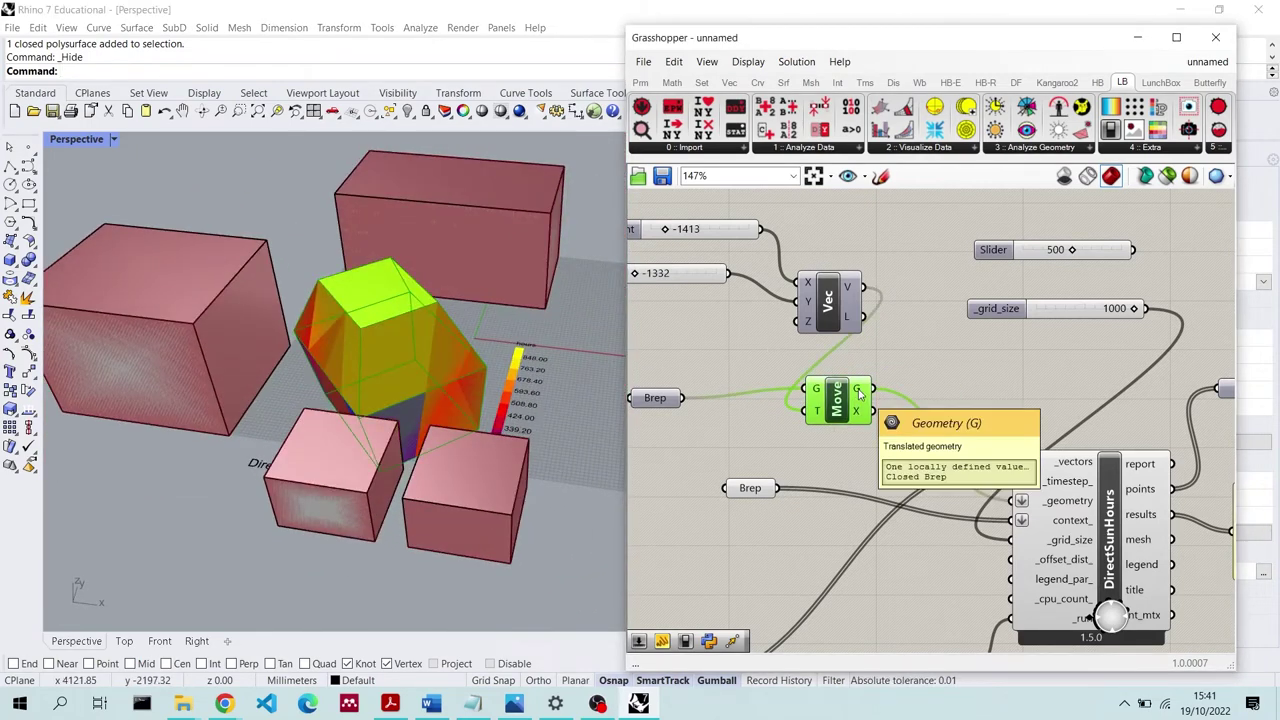
{"action": "double_click", "coordinate": [986, 373]}
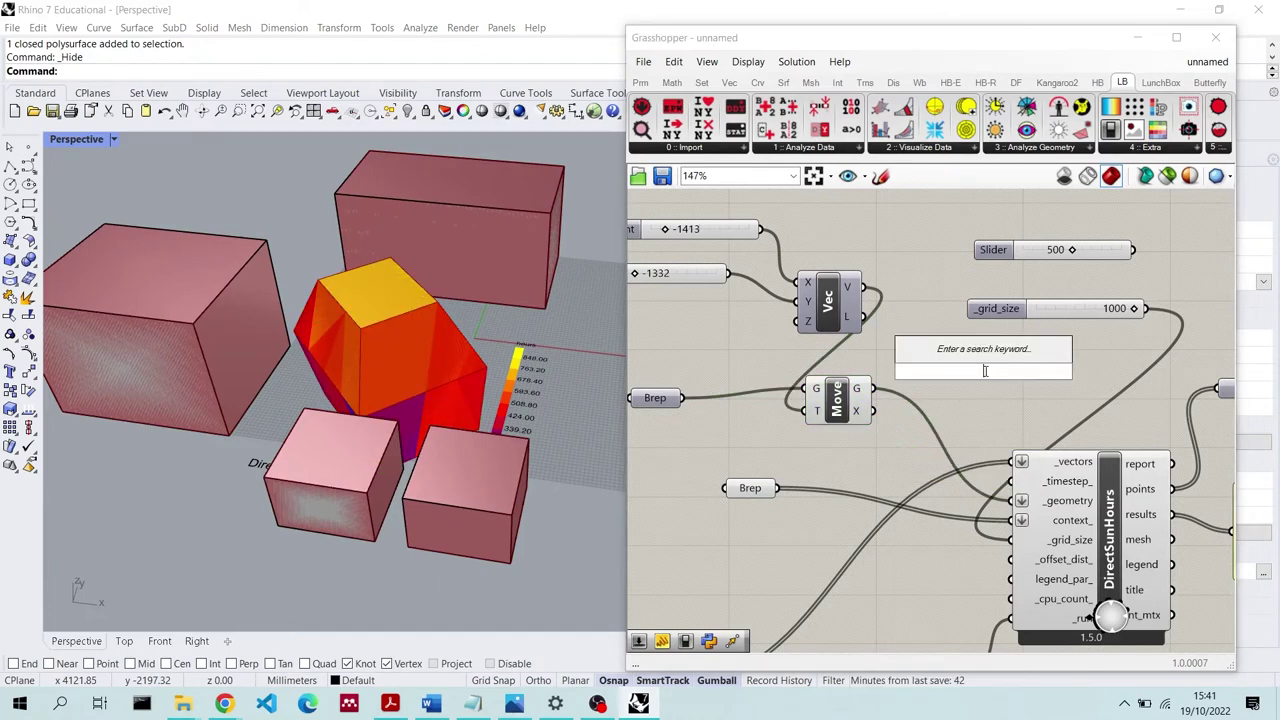
{"action": "type", "text": "roate"}
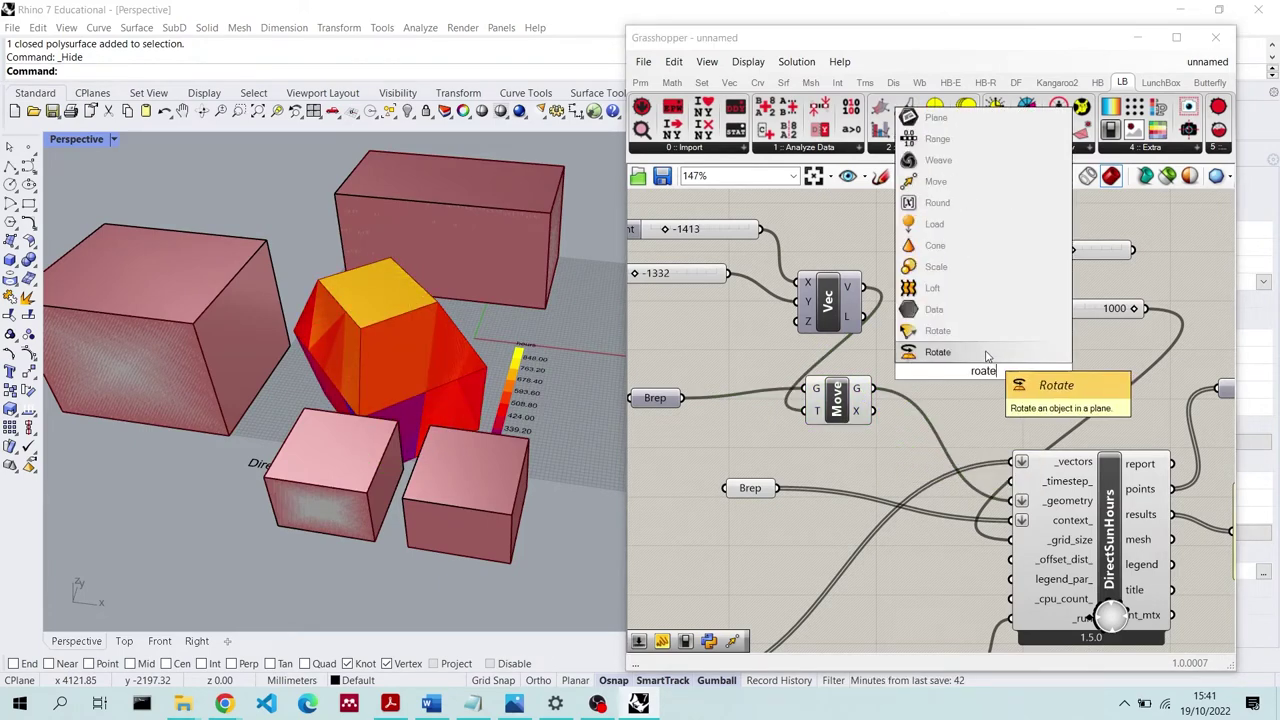
{"action": "key", "text": "Return"}
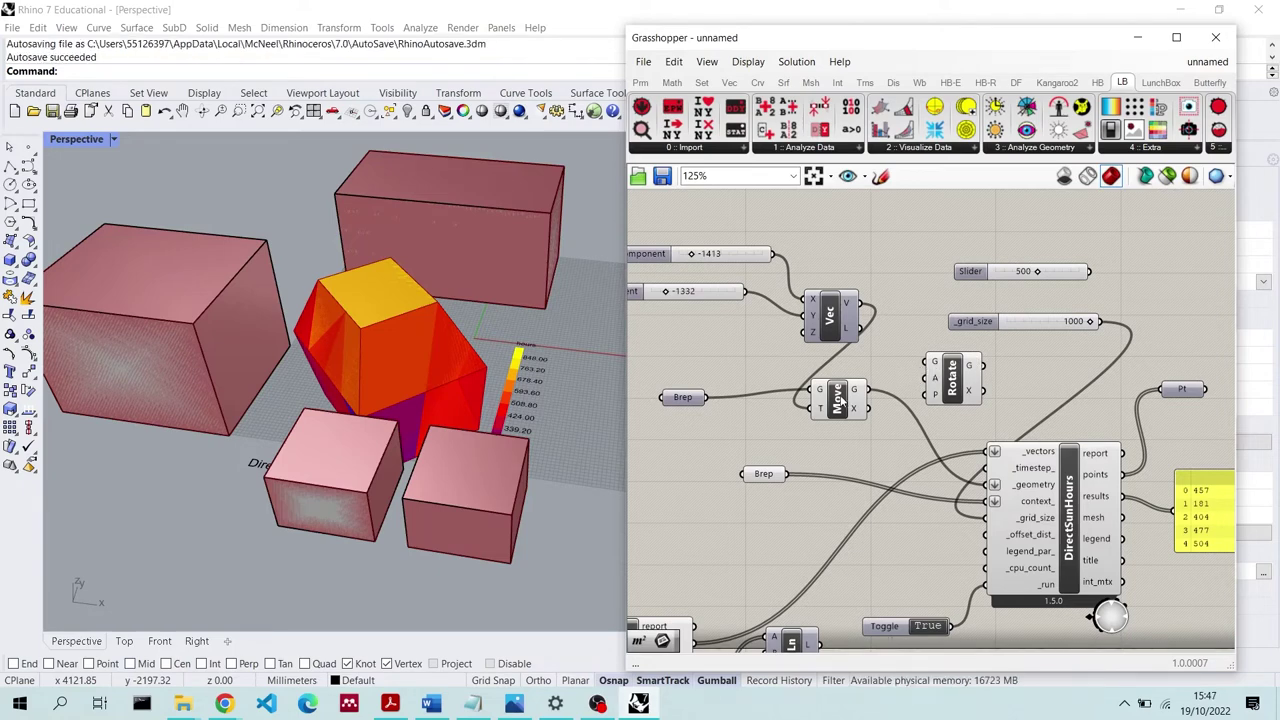
{"action": "left_click_drag", "start_coordinate": [838, 398], "coordinate": [934, 378]}
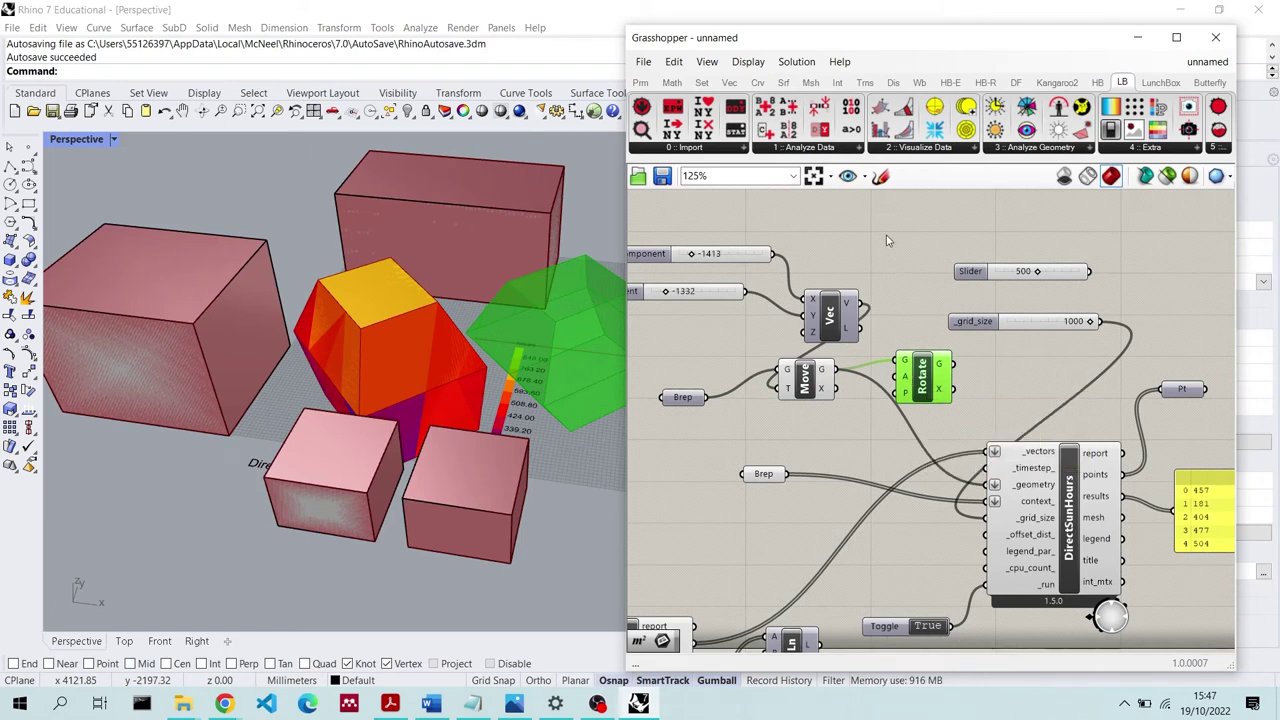
Add a Radians component and a number slider above the vector component
{"action": "double_click", "coordinate": [886, 235]}
{"action": "type", "text": "rad"}
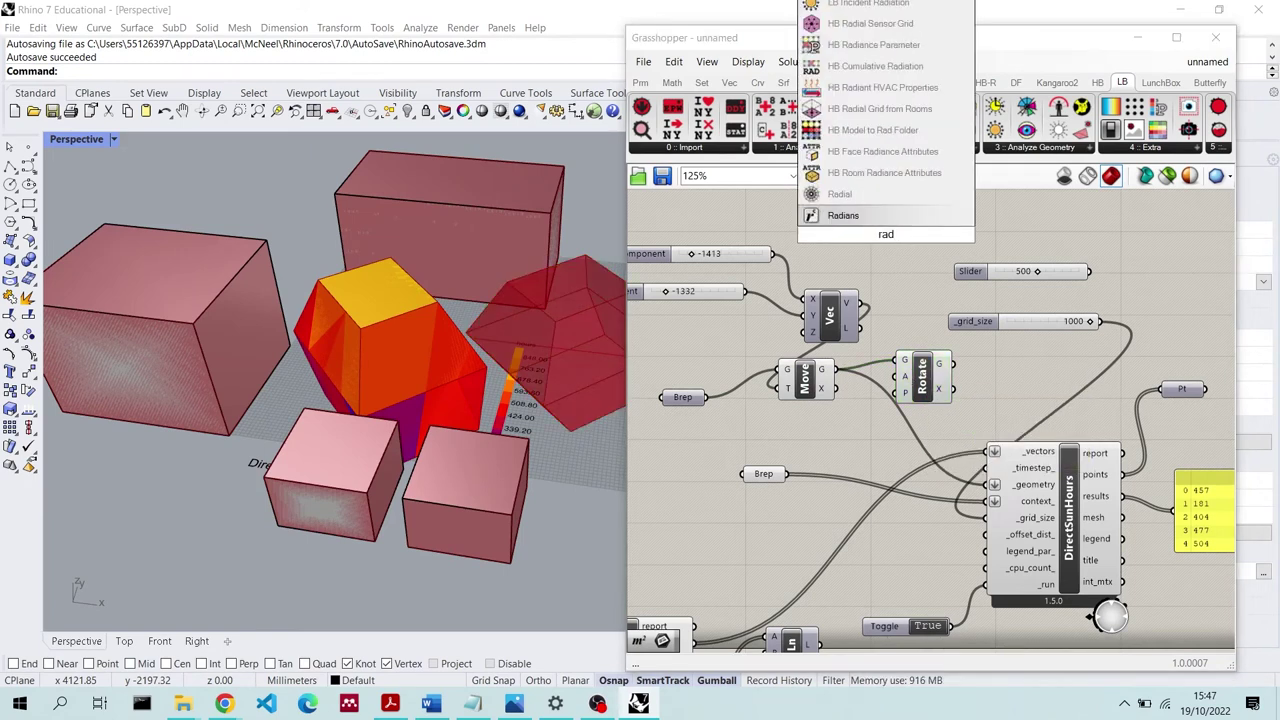
{"action": "key", "text": "Return"}
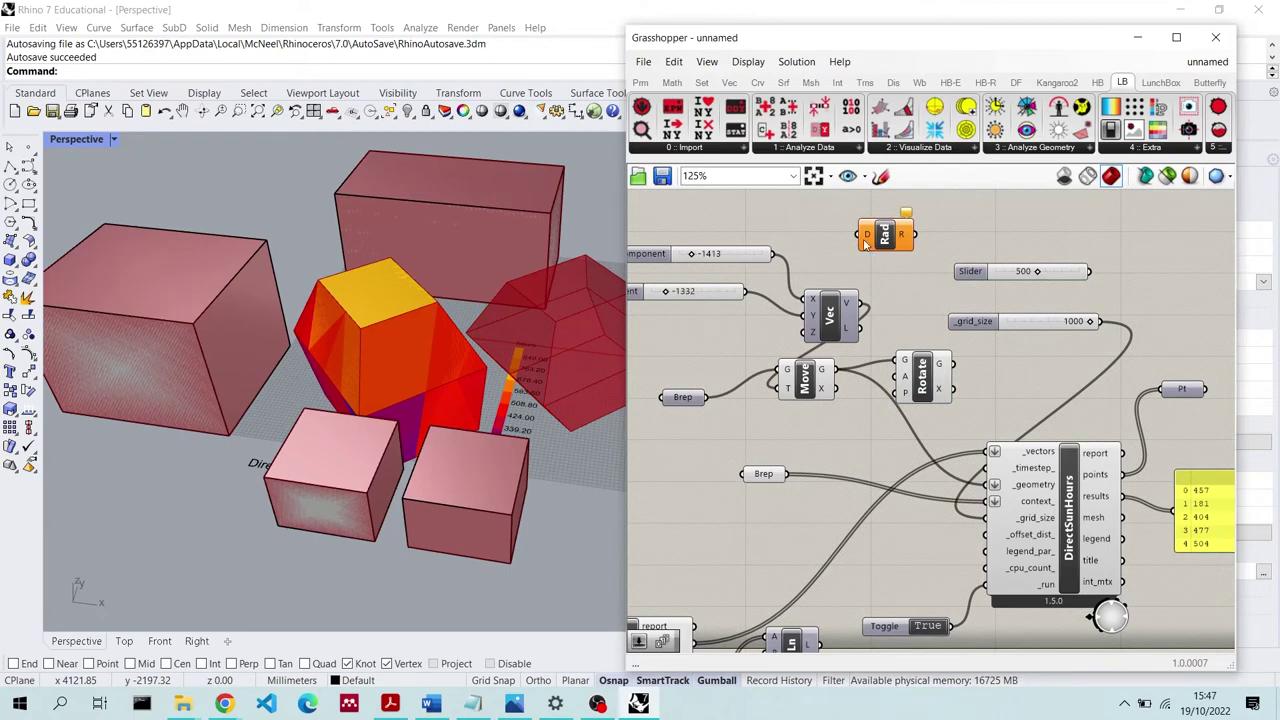
{"action": "double_click", "coordinate": [798, 217]}
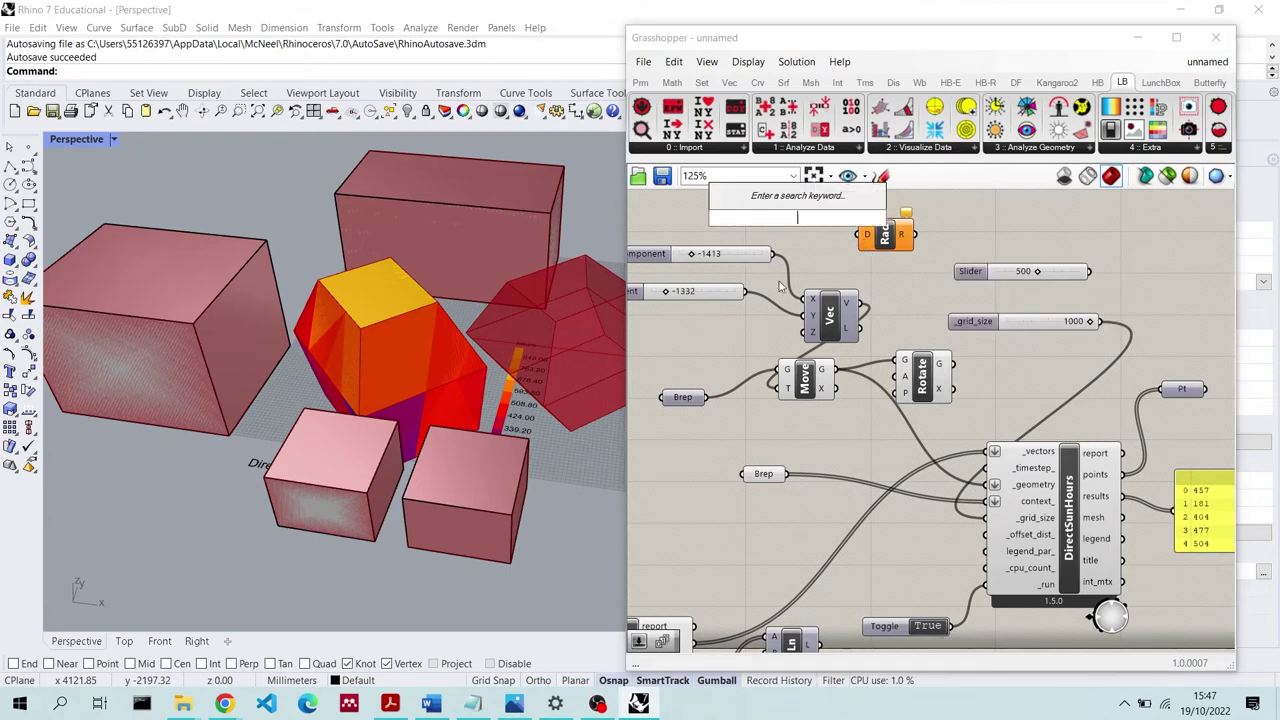
{"action": "type", "text": "slid"}
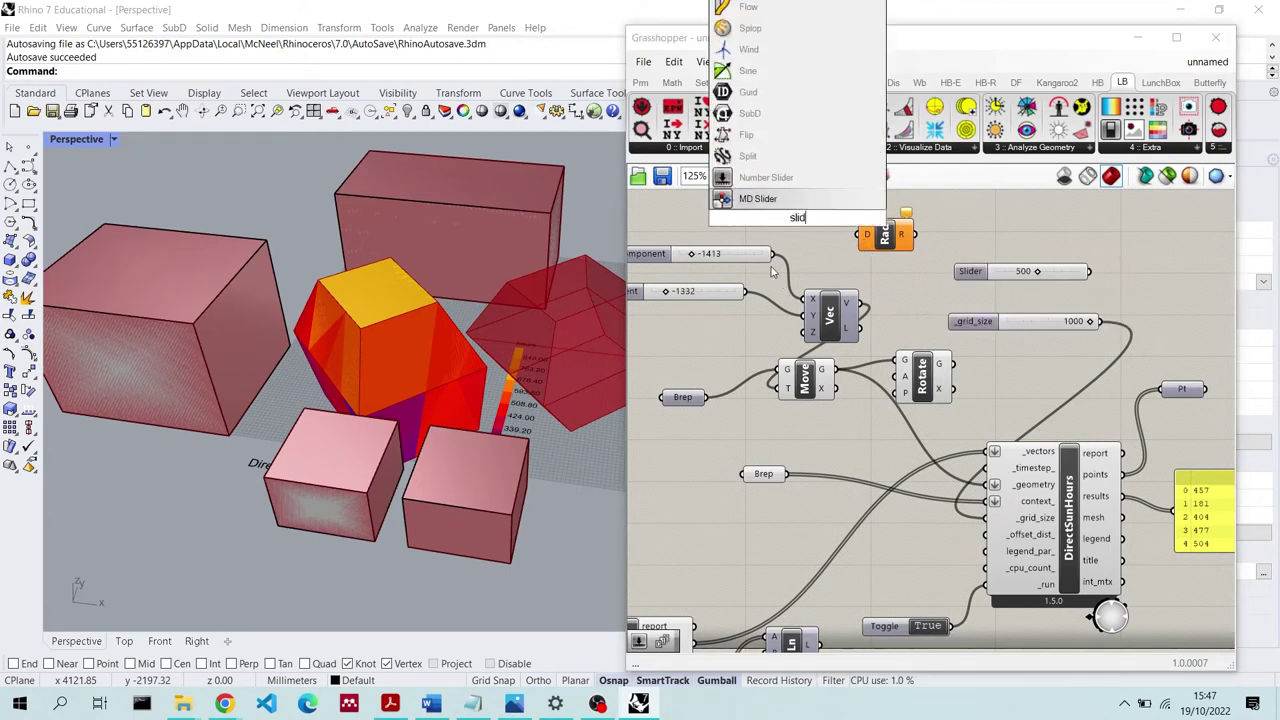
{"action": "left_click", "coordinate": [766, 177]}
Configure the new slider for whole numbers with a range from 0 to 360
{"action": "double_click", "coordinate": [740, 218]}
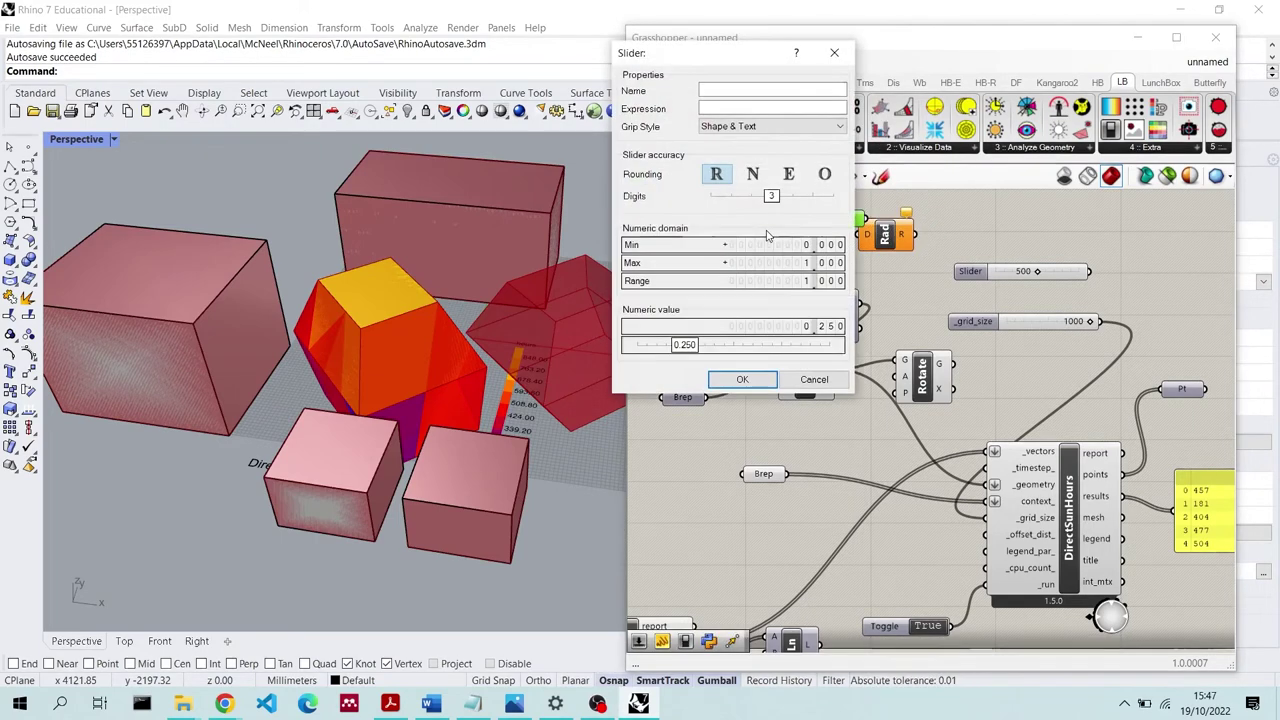
{"action": "double_click", "coordinate": [773, 245]}
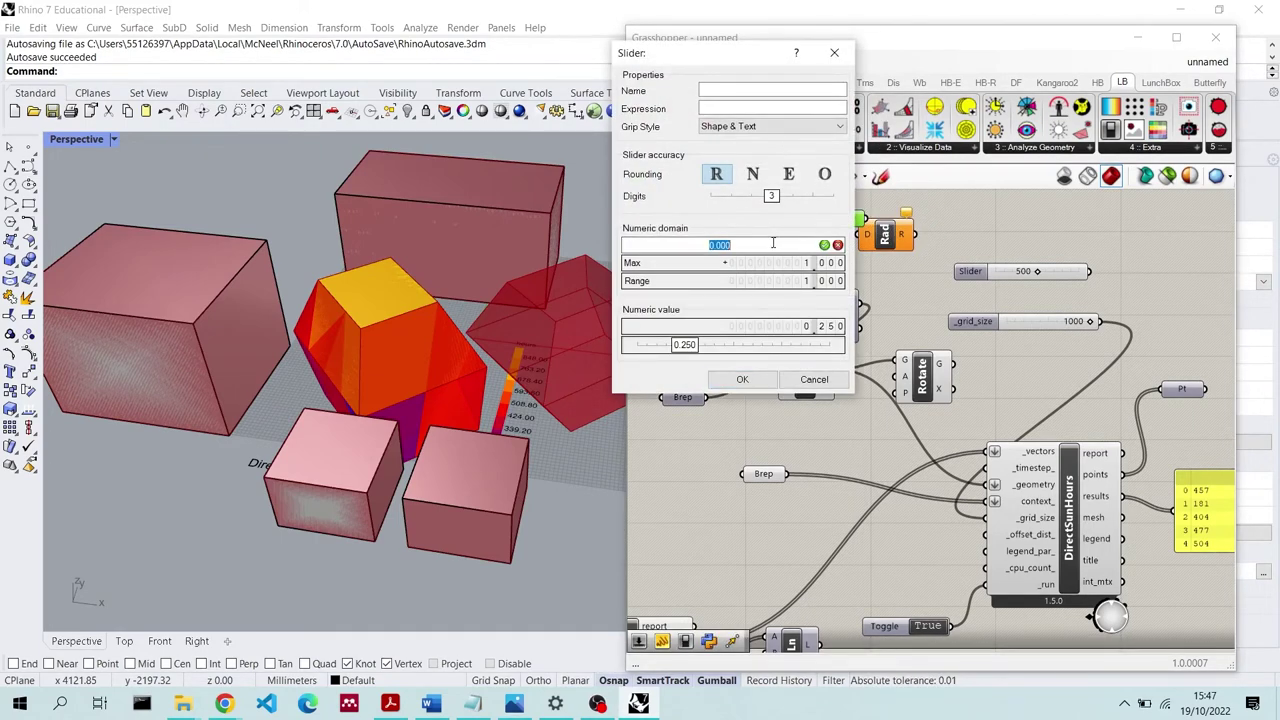
{"action": "left_click", "coordinate": [823, 245]}
{"action": "double_click", "coordinate": [780, 262]}
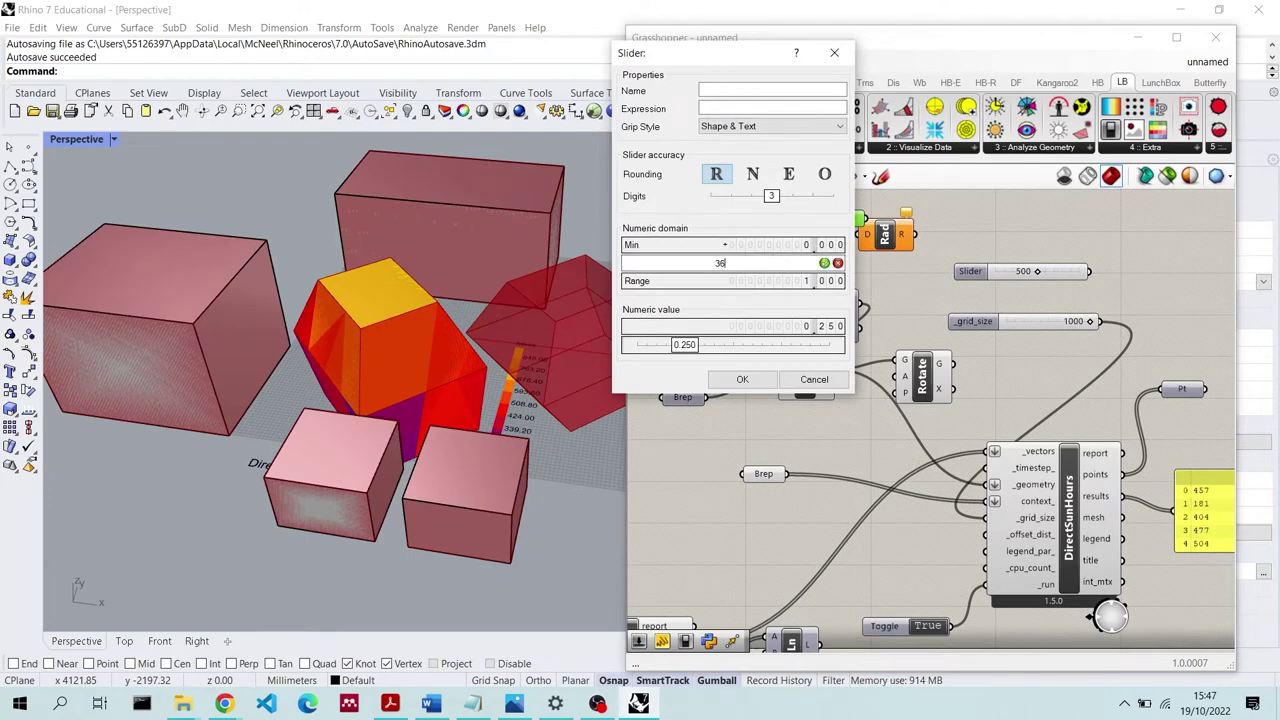
{"action": "left_click", "coordinate": [823, 263]}
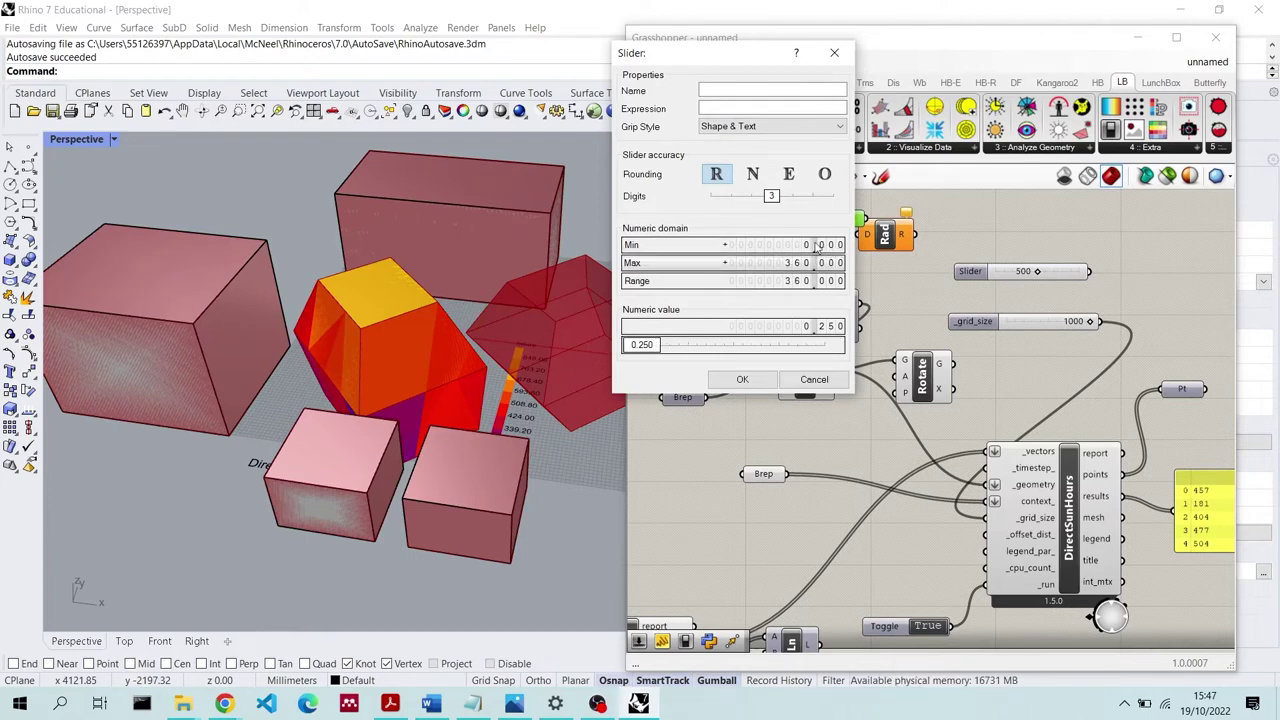
{"action": "left_click", "coordinate": [753, 174]}
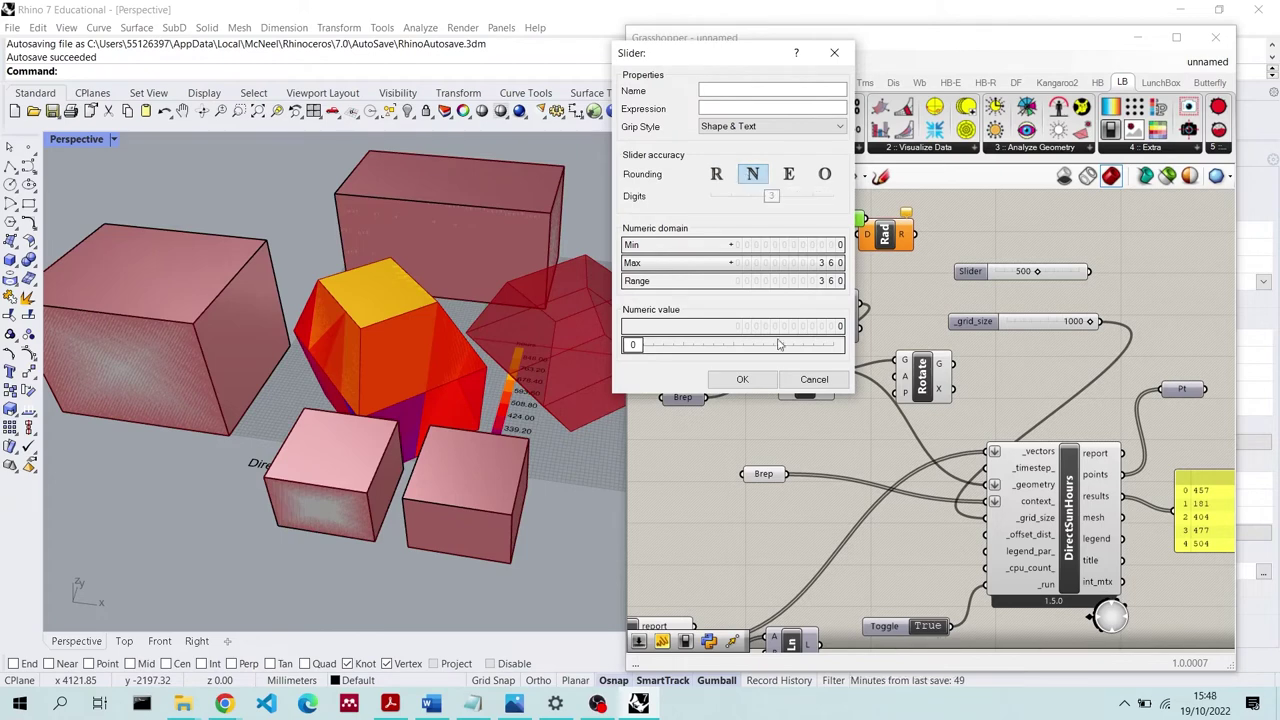
{"action": "left_click", "coordinate": [740, 379]}
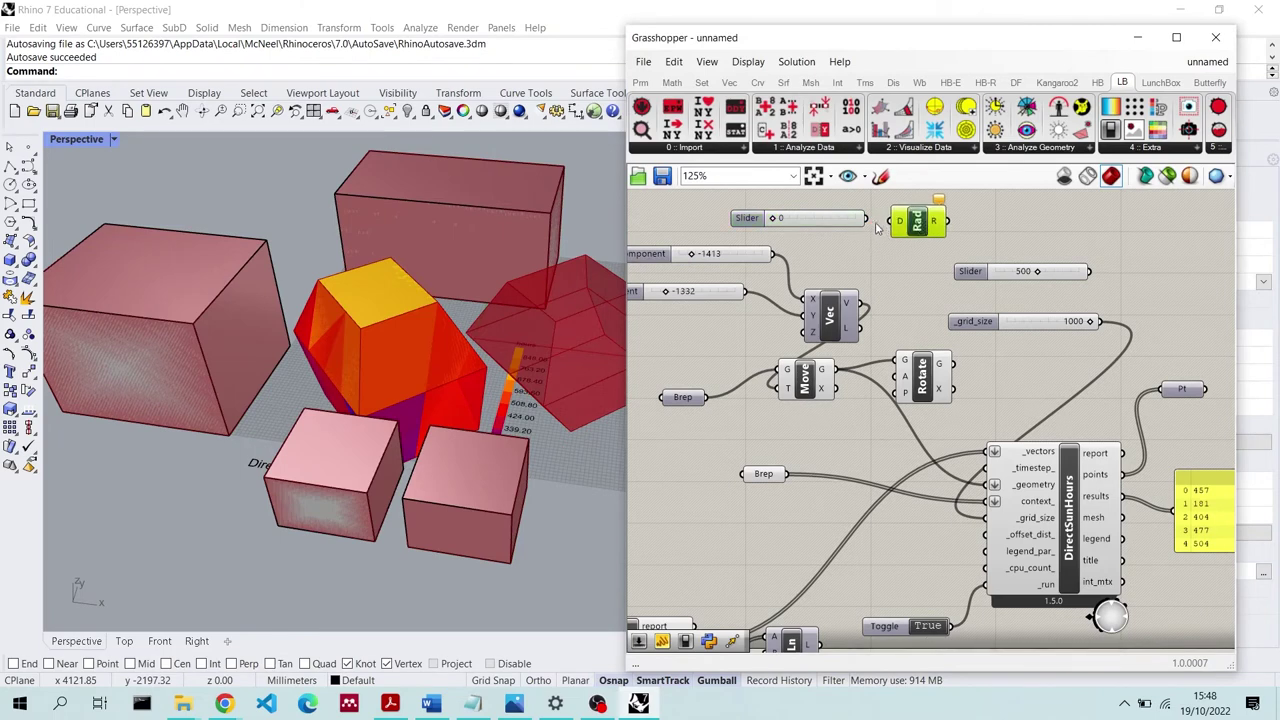
Connect the new slider to the Radians component and wire its output into the Rotate component's angle input
{"action": "left_click_drag", "start_coordinate": [885, 240], "coordinate": [903, 376]}
{"action": "left_click", "coordinate": [926, 392]}
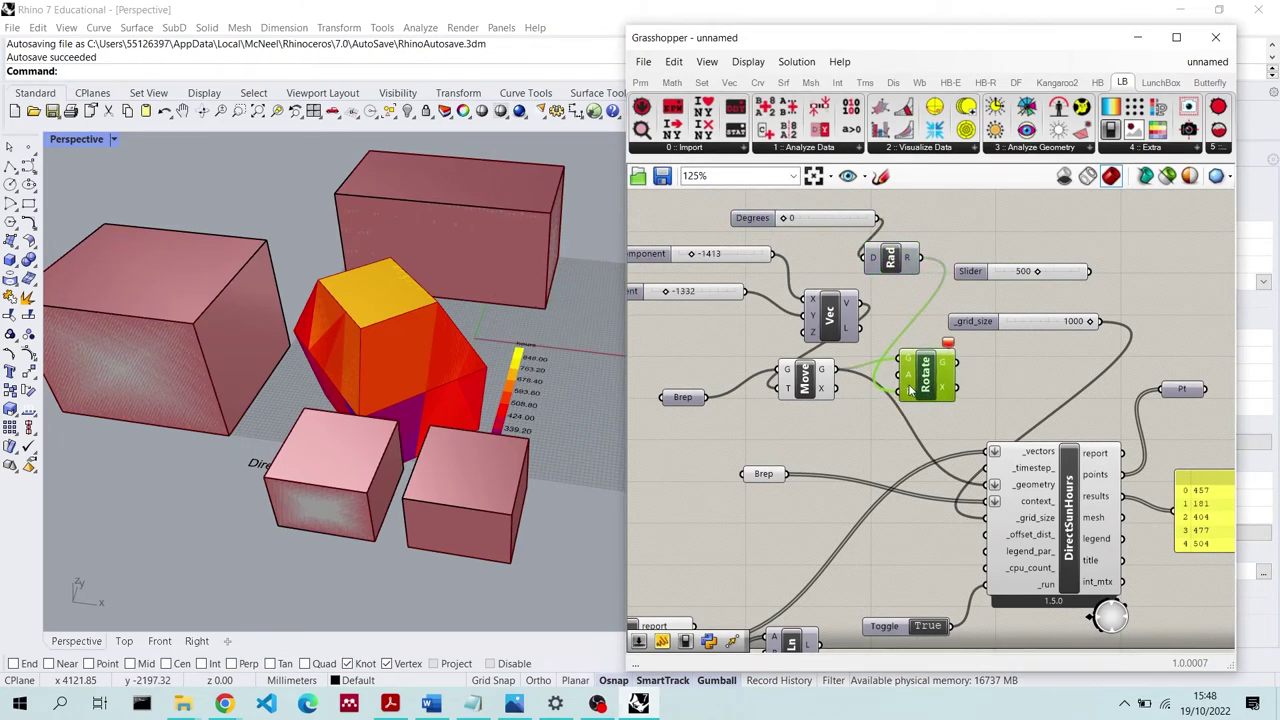
{"action": "left_click_drag", "start_coordinate": [912, 388], "coordinate": [906, 391]}
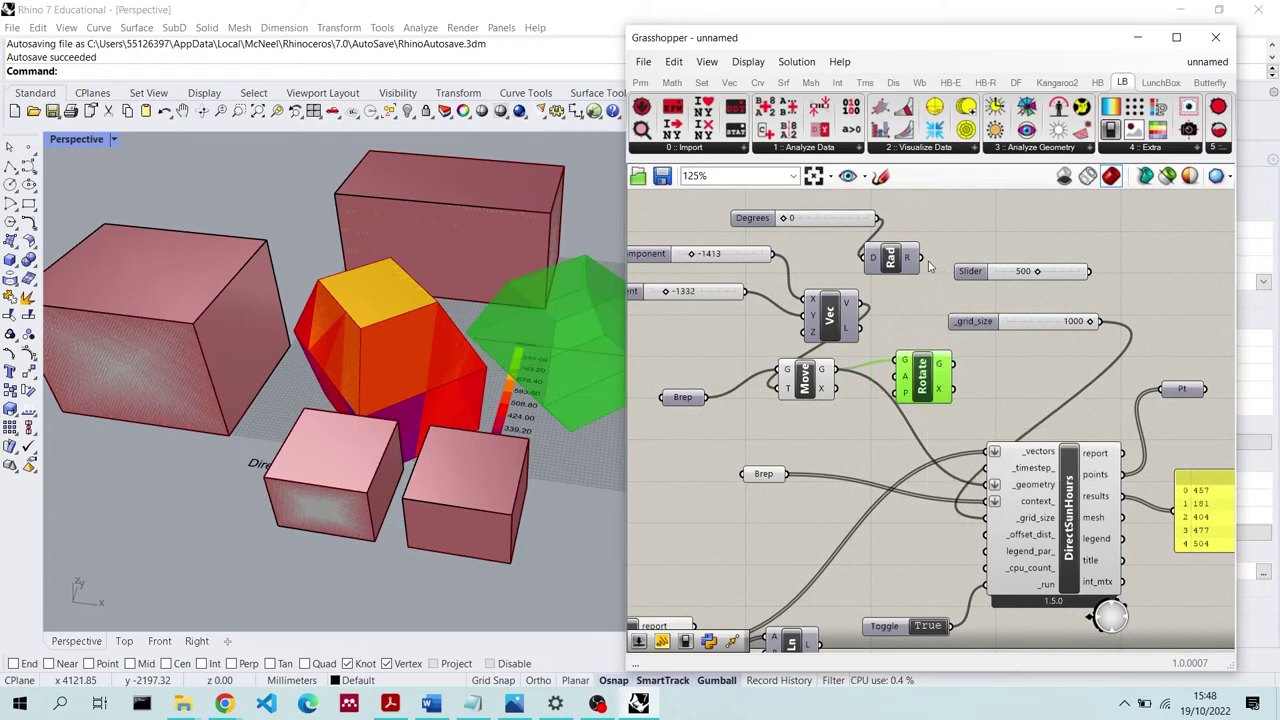
{"action": "left_click_drag", "start_coordinate": [922, 259], "coordinate": [922, 390]}
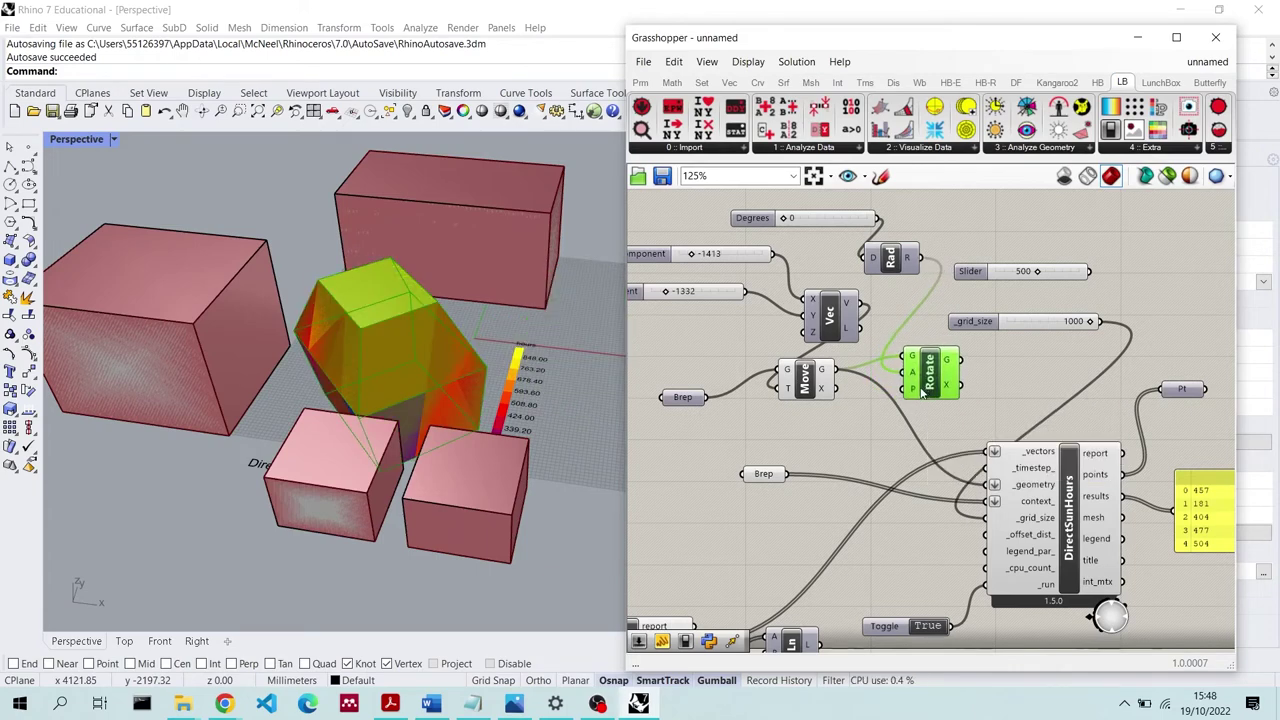
{"action": "left_click", "coordinate": [829, 314]}
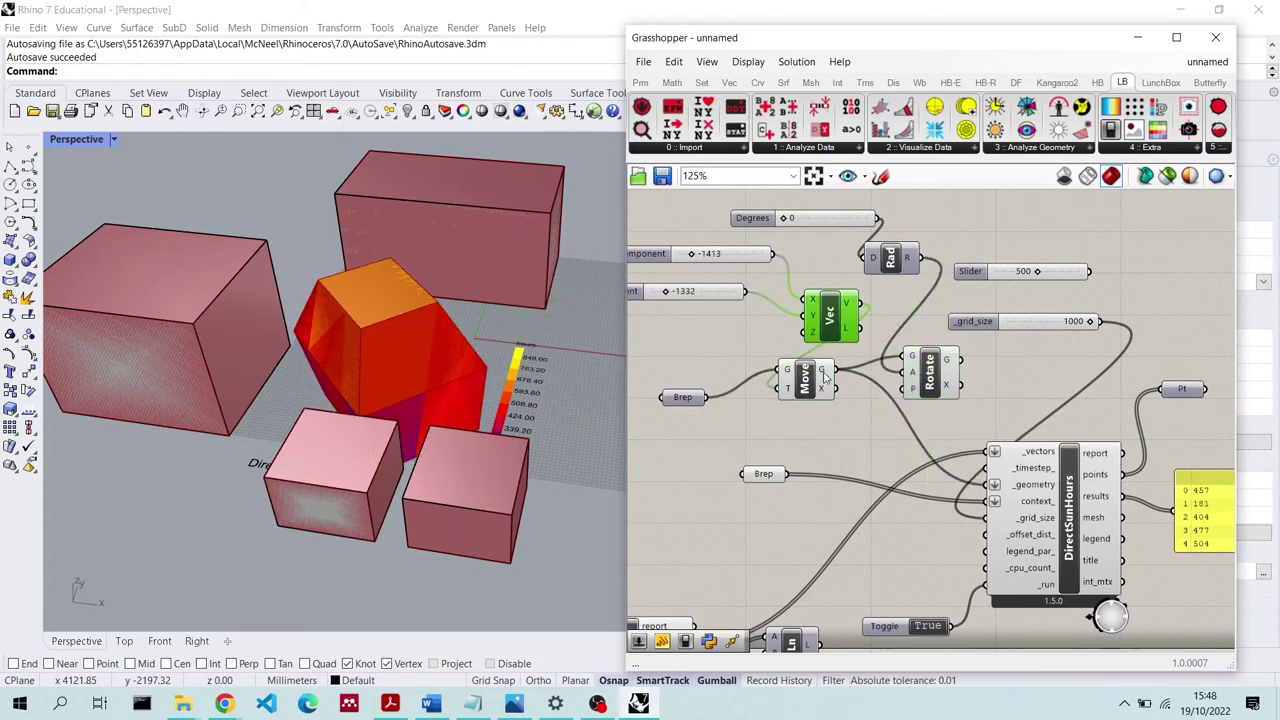
{"action": "double_click", "coordinate": [841, 424]}
{"action": "type", "text": "volu"}
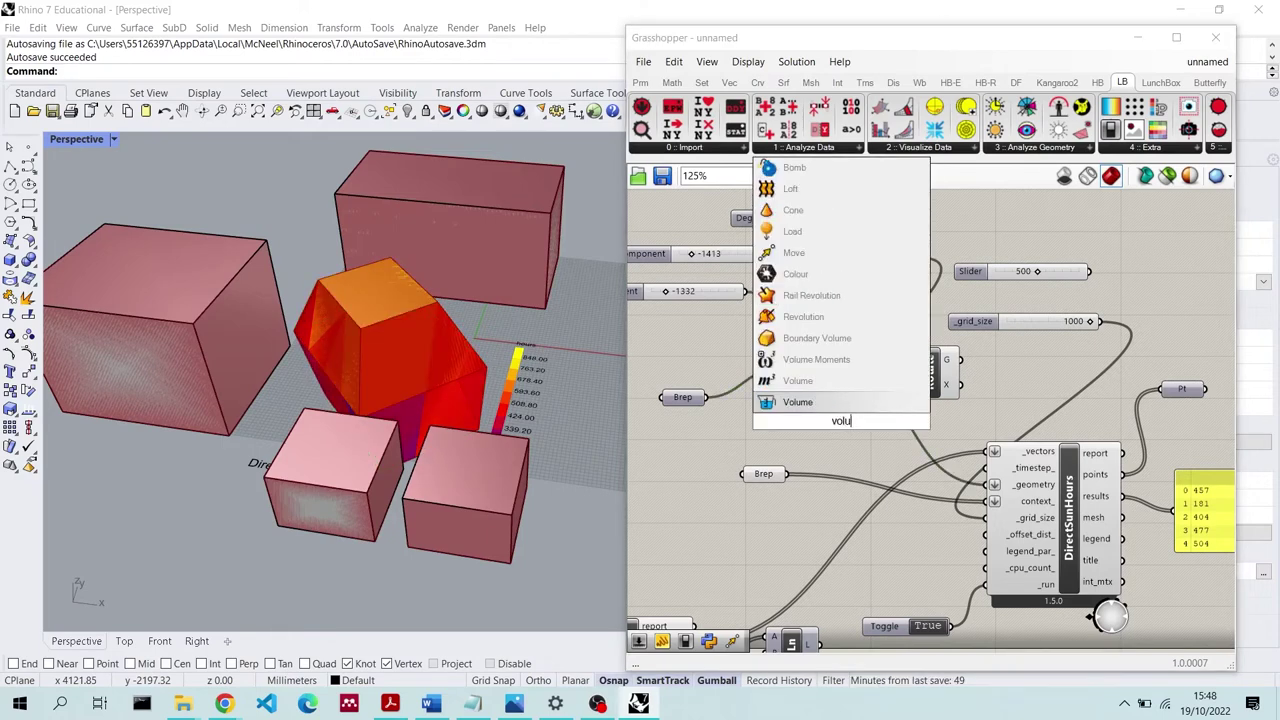
{"action": "type", "text": "m"}
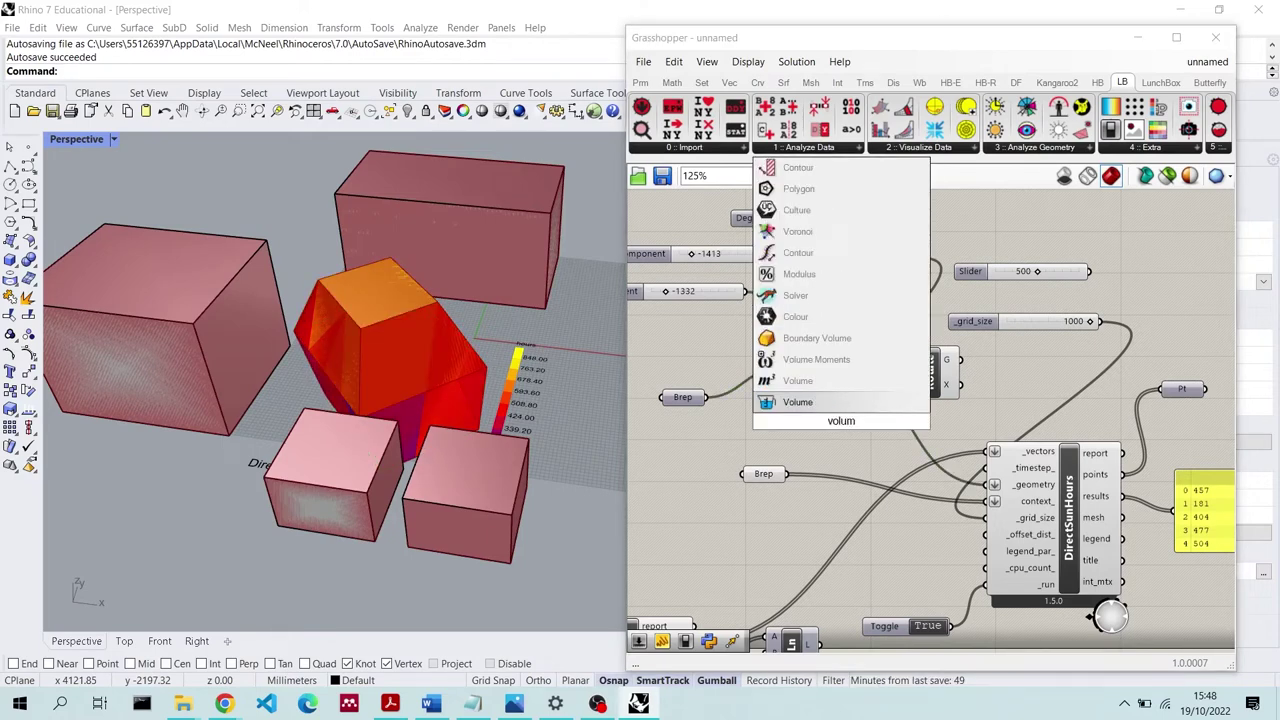
{"action": "left_click", "coordinate": [843, 401]}
{"action": "left_click", "coordinate": [840, 420]}
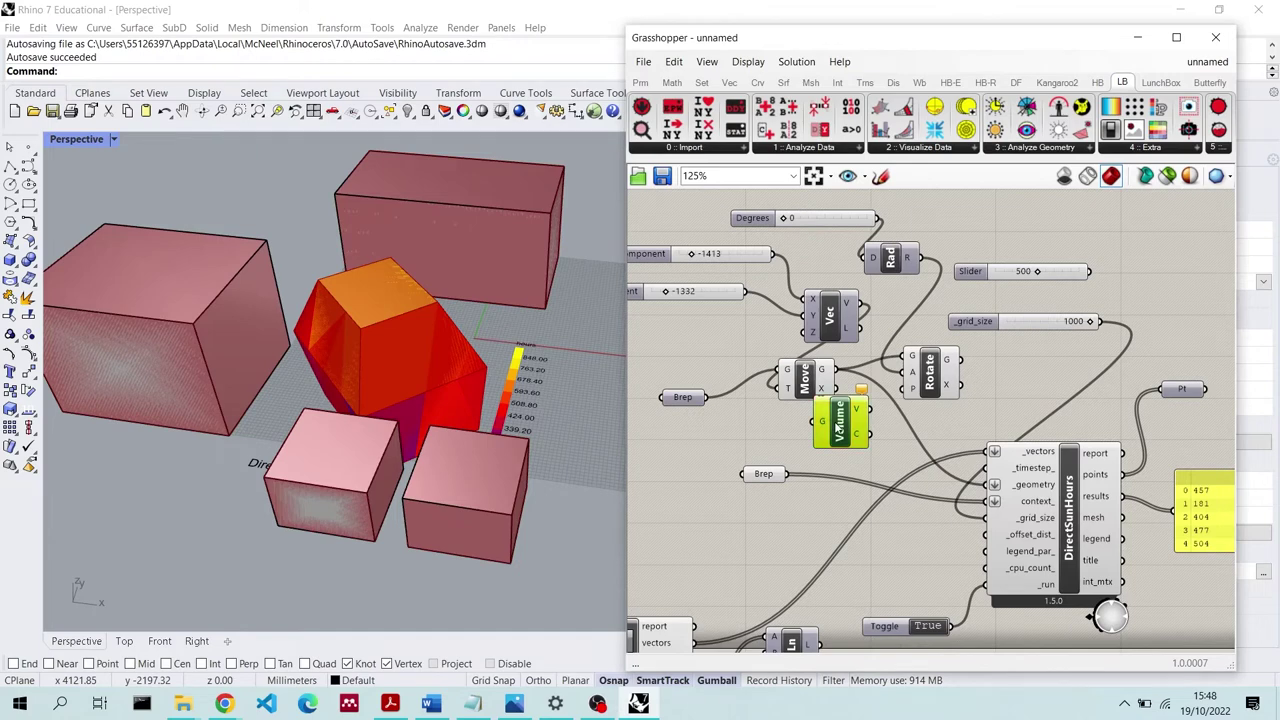
{"action": "key", "text": "Delete"}
Try a Volume component fed by the building's Brep parameter to locate its centroid, and delete the component
{"action": "left_click", "coordinate": [683, 398]}
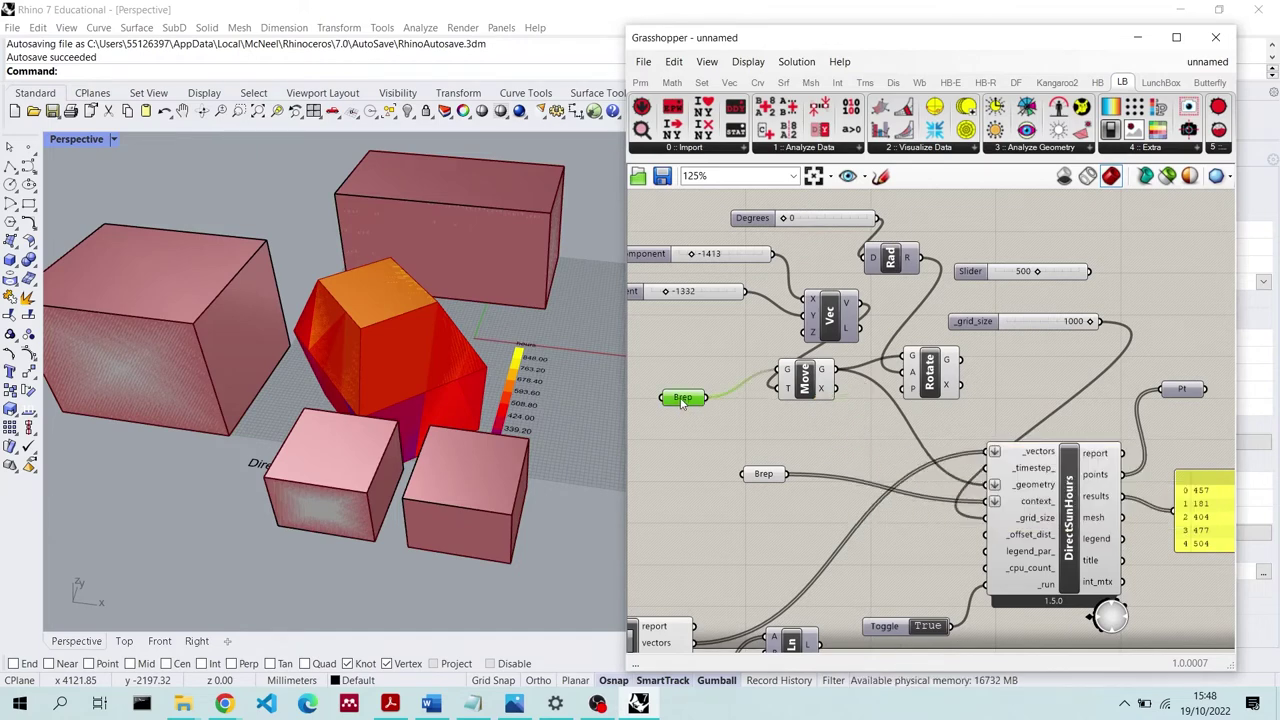
{"action": "left_click_drag", "start_coordinate": [683, 400], "coordinate": [671, 392]}
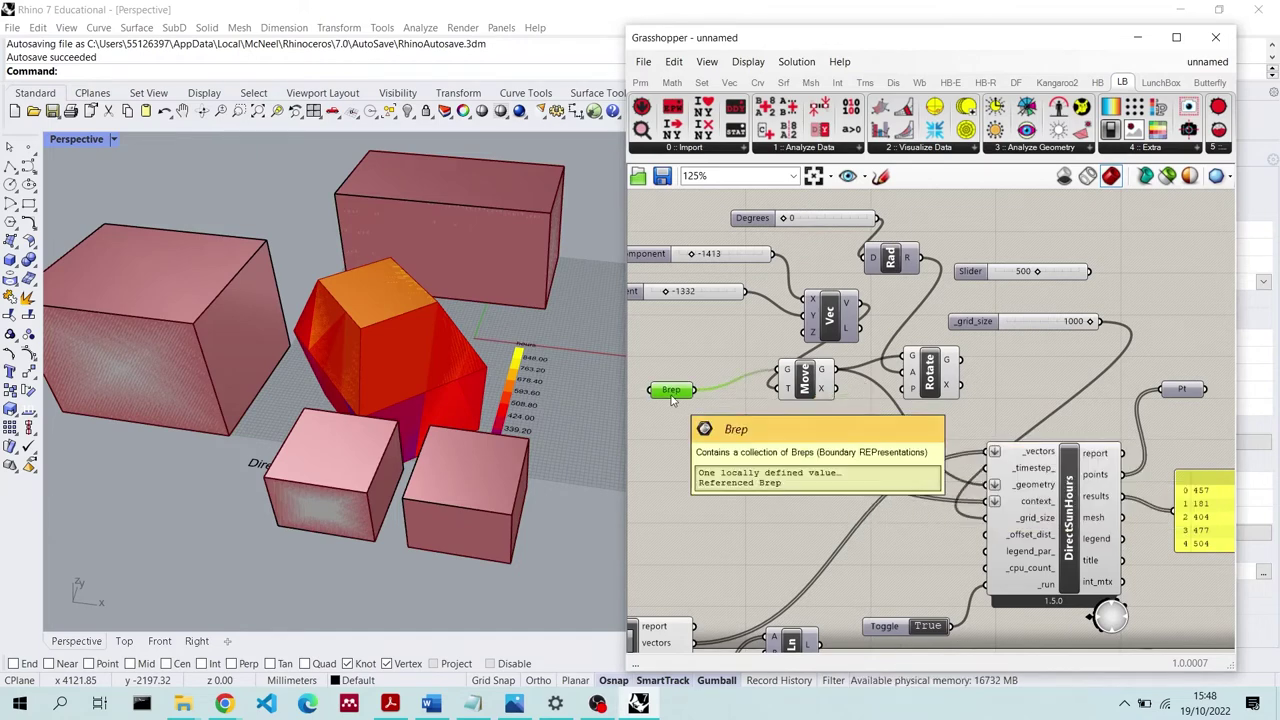
{"action": "double_click", "coordinate": [686, 413]}
{"action": "type", "text": "volume"}
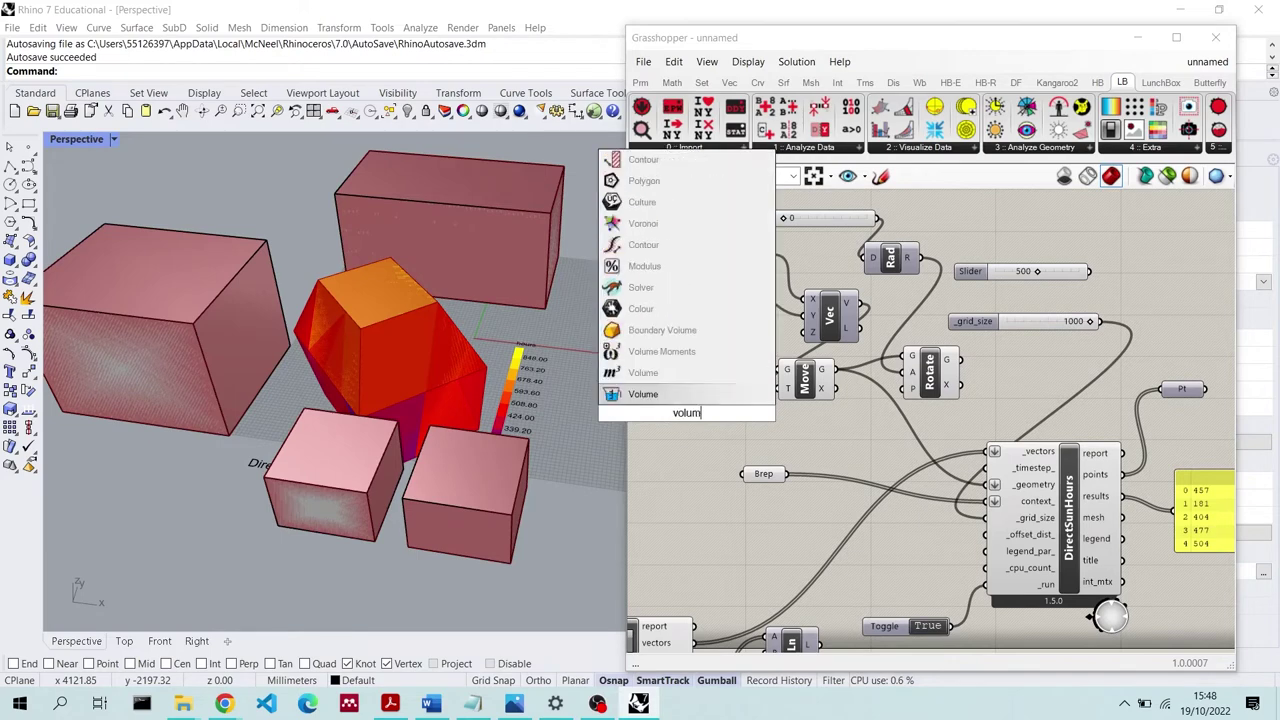
{"action": "left_click", "coordinate": [673, 396]}
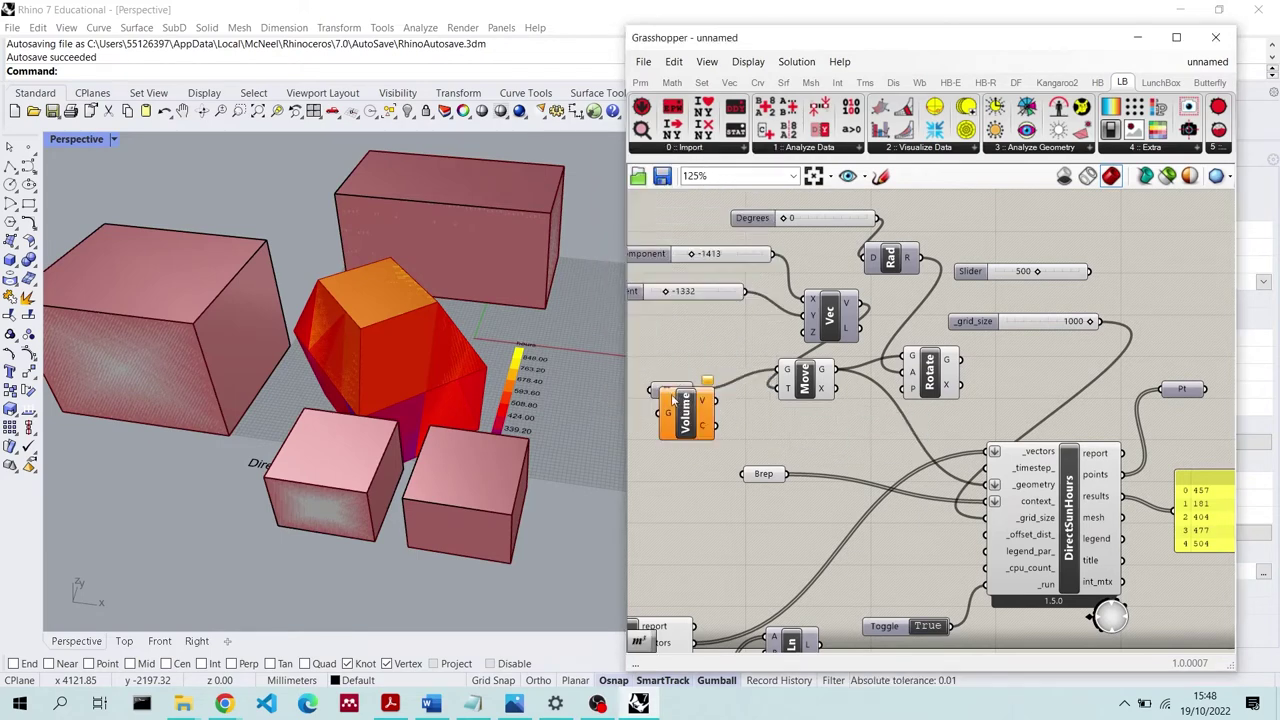
{"action": "left_click_drag", "start_coordinate": [693, 420], "coordinate": [776, 439]}
{"action": "right_click_drag", "start_coordinate": [600, 420], "coordinate": [697, 453]}
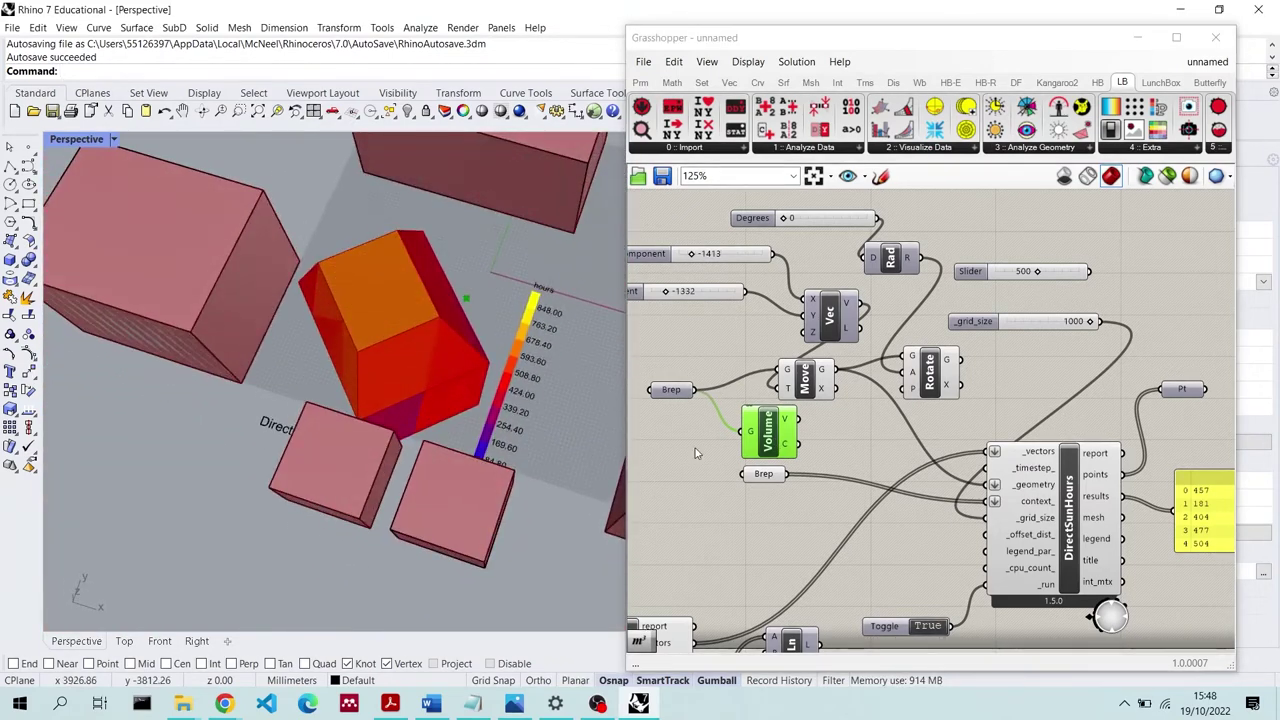
{"action": "left_click", "coordinate": [803, 432]}
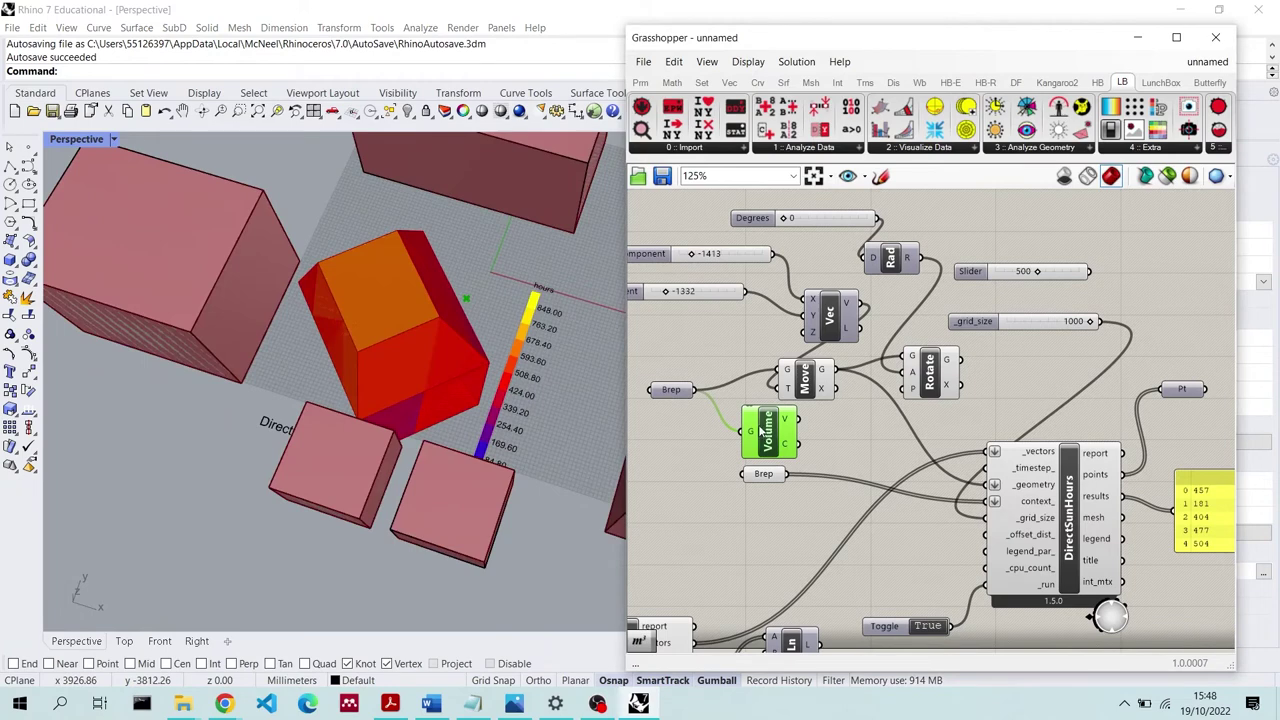
{"action": "key", "text": "Delete"}
Reposition the Move component and the building's Brep parameter on the canvas and select the Rotate component
{"action": "left_click_drag", "start_coordinate": [805, 390], "coordinate": [815, 400]}
{"action": "left_click_drag", "start_coordinate": [690, 391], "coordinate": [698, 377]}
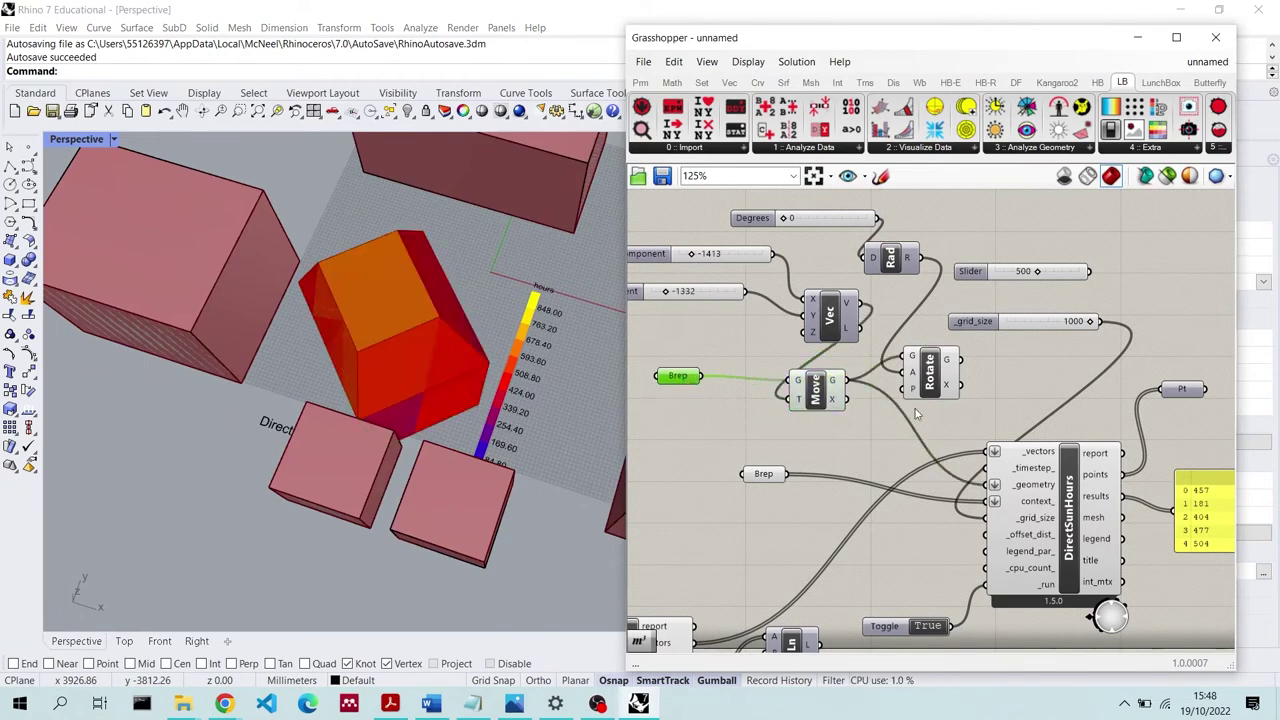
{"action": "left_click_drag", "start_coordinate": [815, 393], "coordinate": [809, 401]}
{"action": "left_click", "coordinate": [930, 378]}
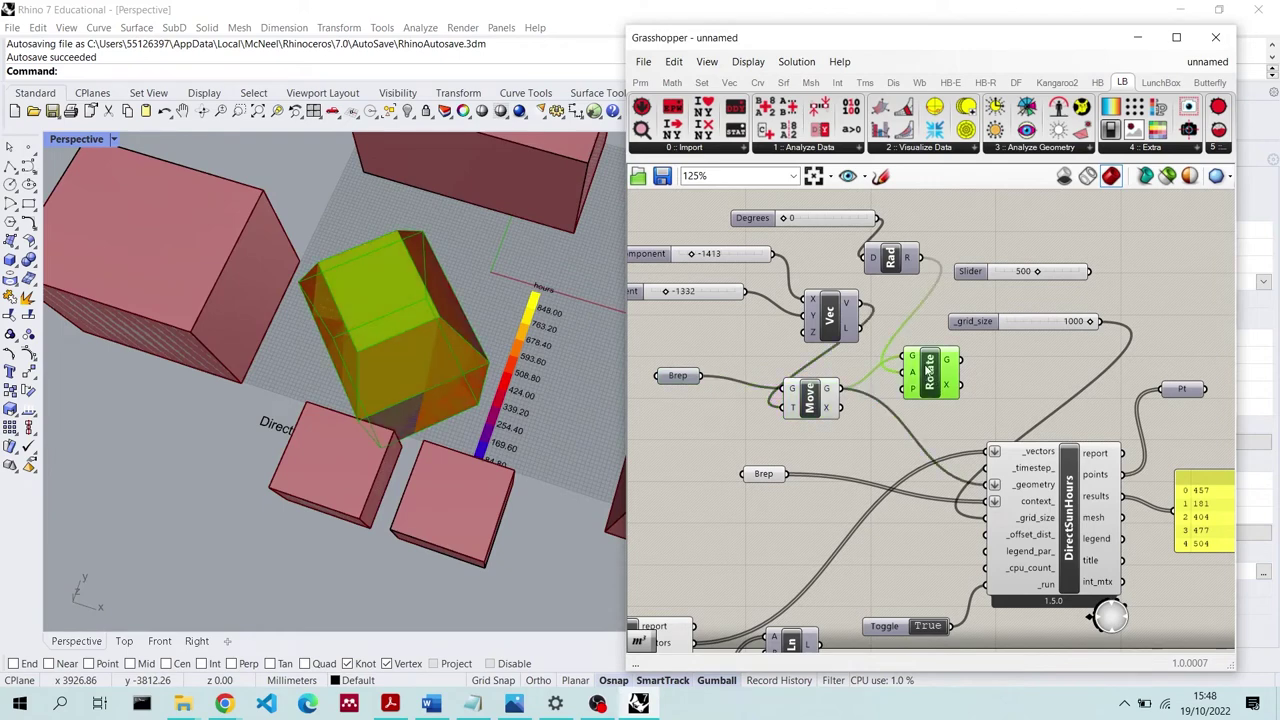
{"action": "mouse_move", "coordinate": [786, 220]}
{"action": "left_mouse_down"}
{"action": "mouse_move", "coordinate": [820, 219]}
{"action": "mouse_move", "coordinate": [786, 218]}
{"action": "left_mouse_up"}
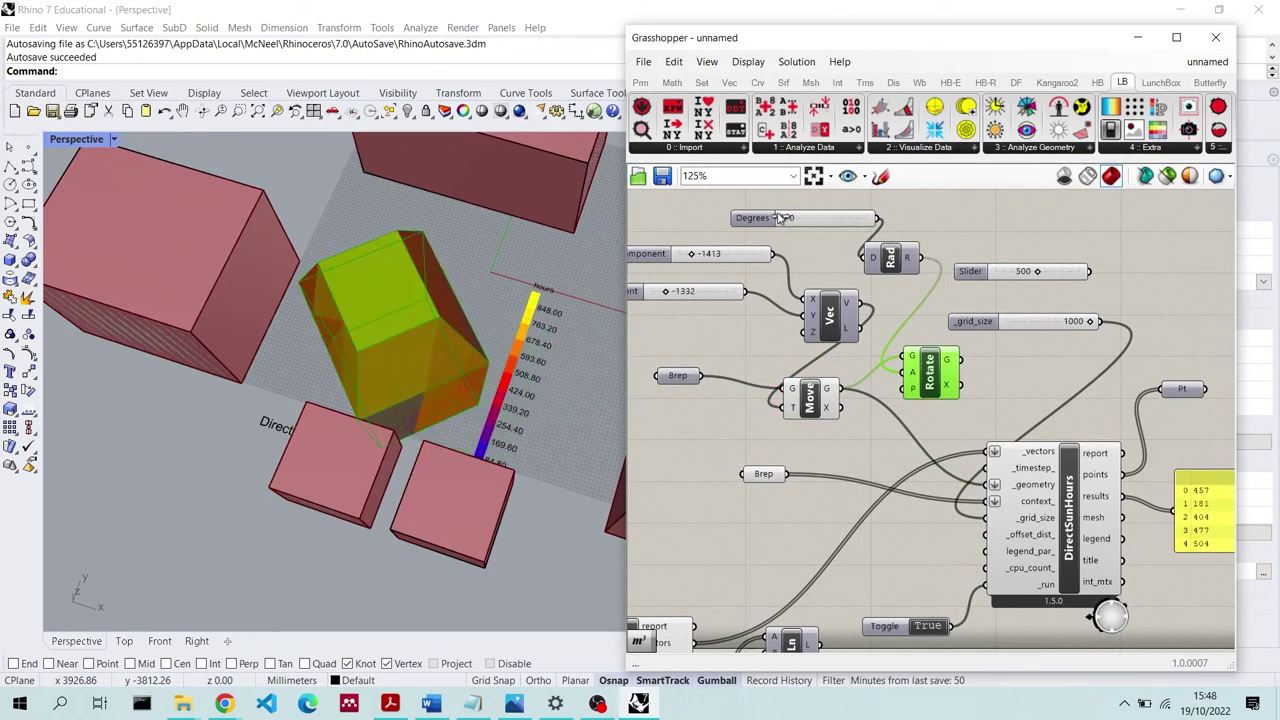
Try a Bounding Box component below the building's Brep parameter and delete the component
{"action": "left_click", "coordinate": [681, 378]}
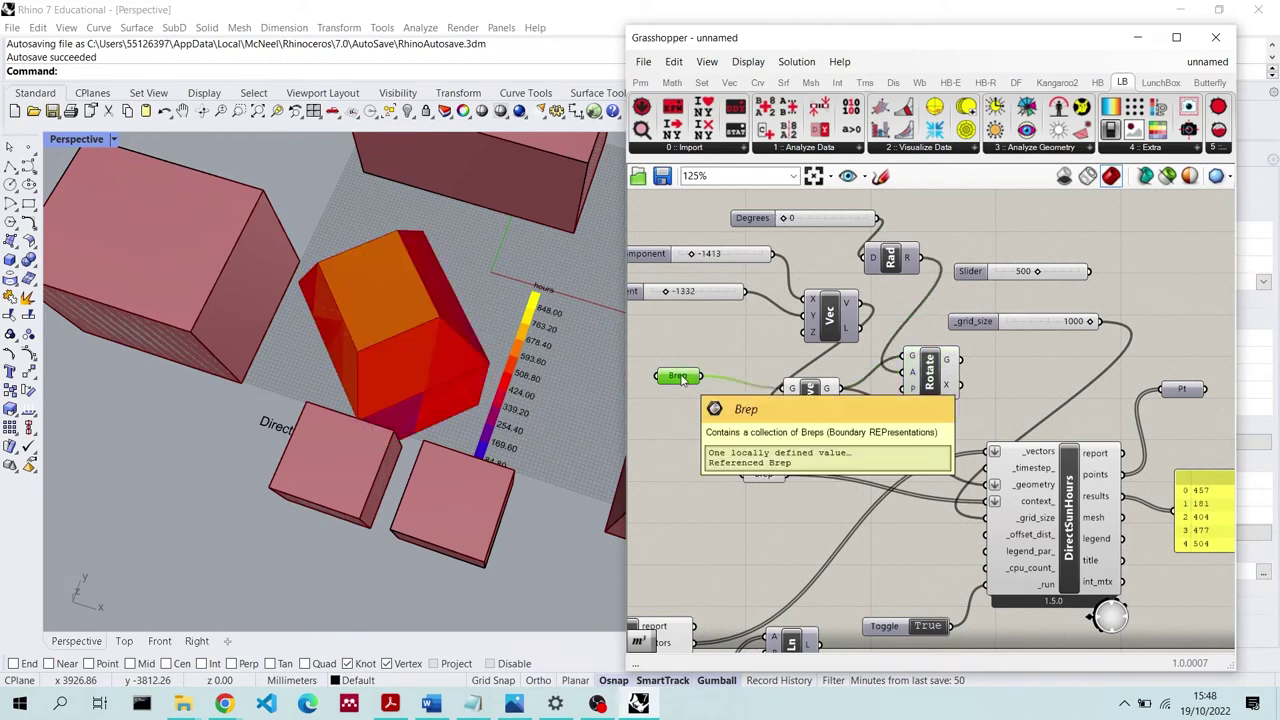
{"action": "double_click", "coordinate": [679, 430]}
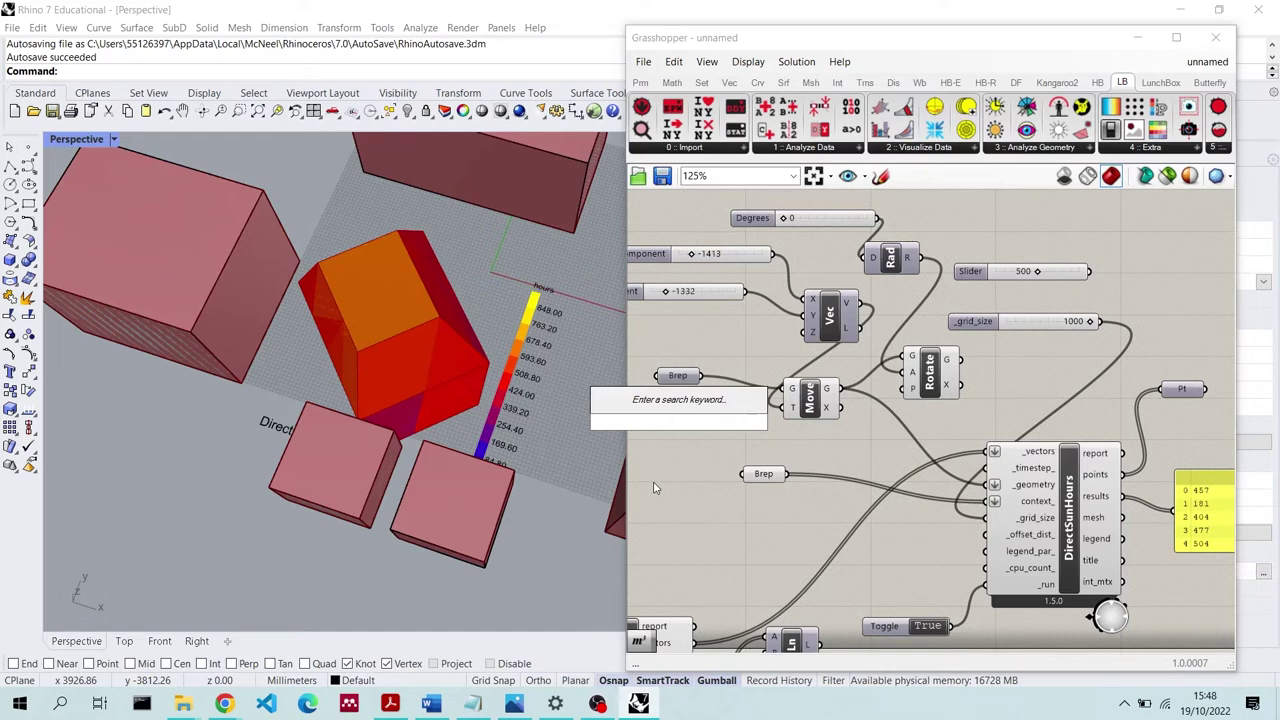
{"action": "type", "text": "bbbox"}
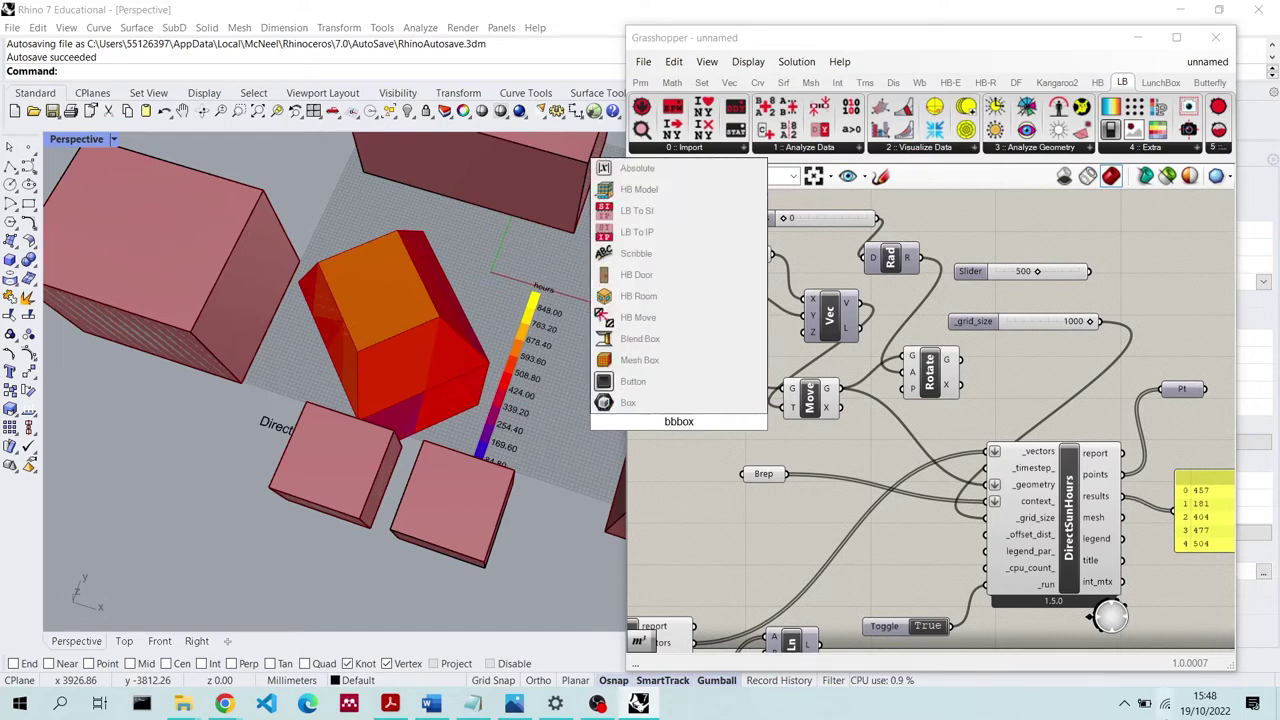
{"action": "key", "text": "BackSpace"}
{"action": "key", "text": "BackSpace"}
{"action": "key", "text": "BackSpace"}
{"action": "key", "text": "BackSpace"}
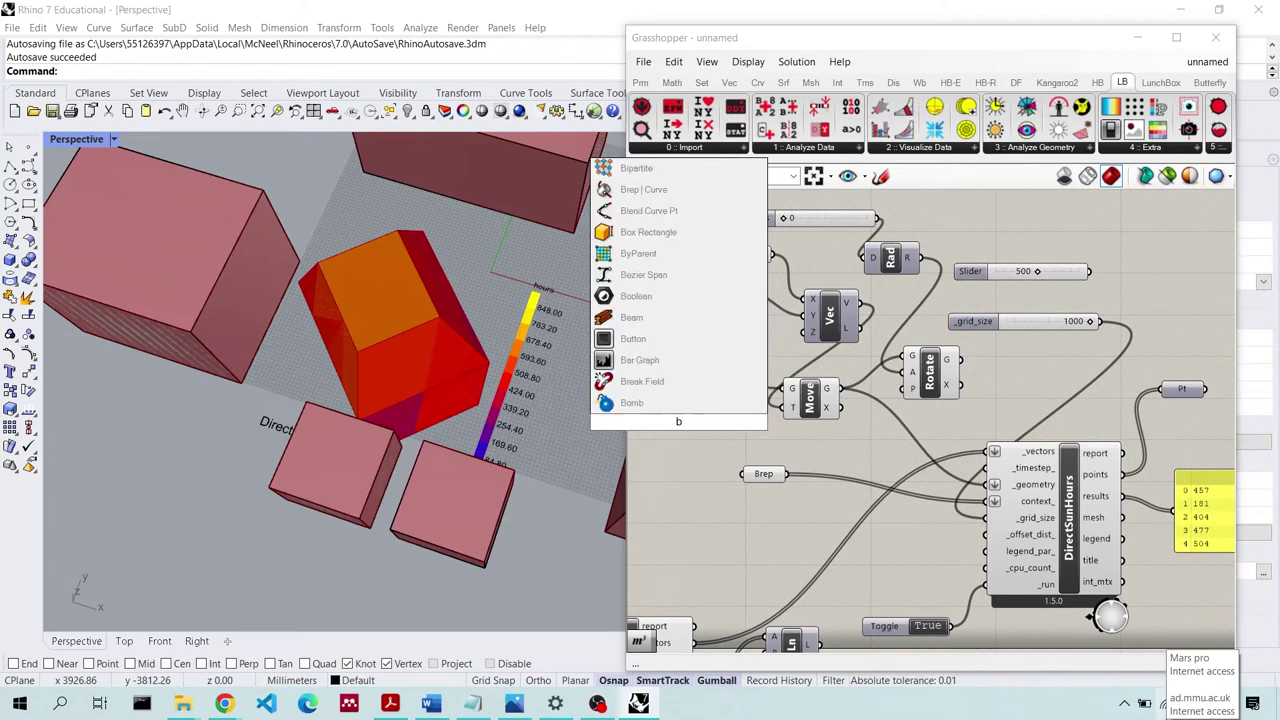
{"action": "type", "text": "box"}
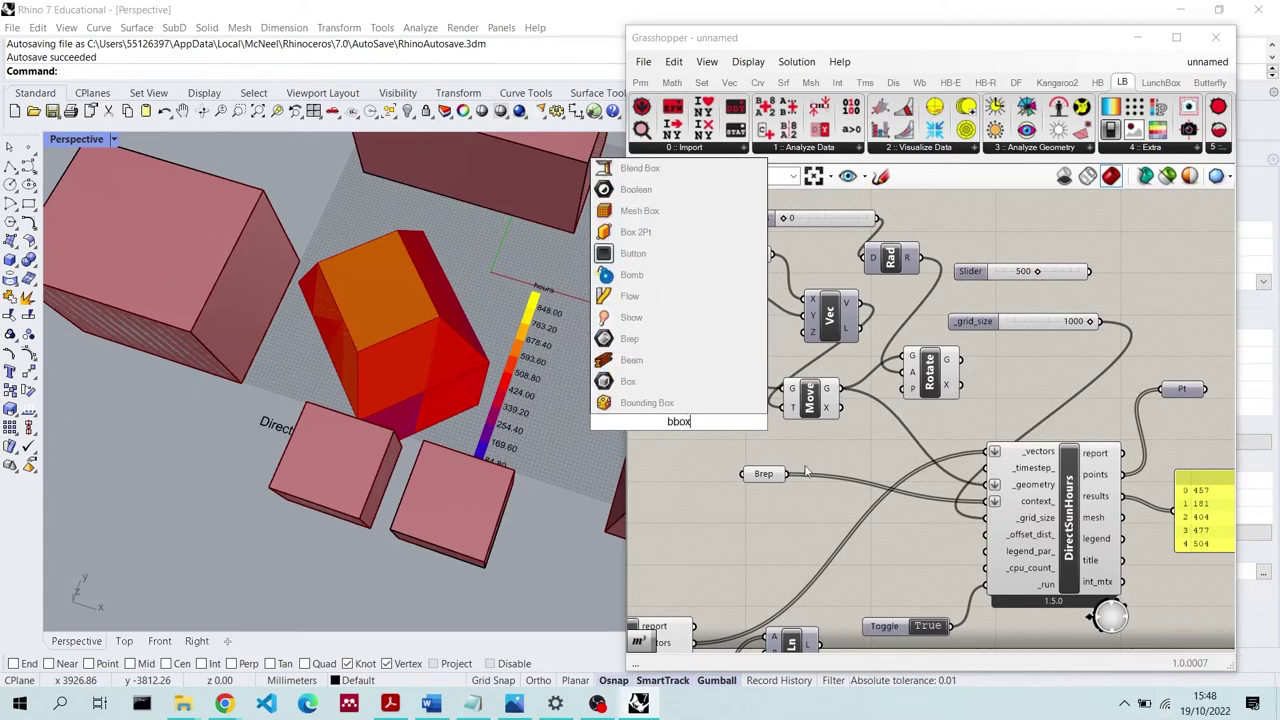
{"action": "key", "text": "Return"}
{"action": "left_click_drag", "start_coordinate": [704, 376], "coordinate": [678, 426]}
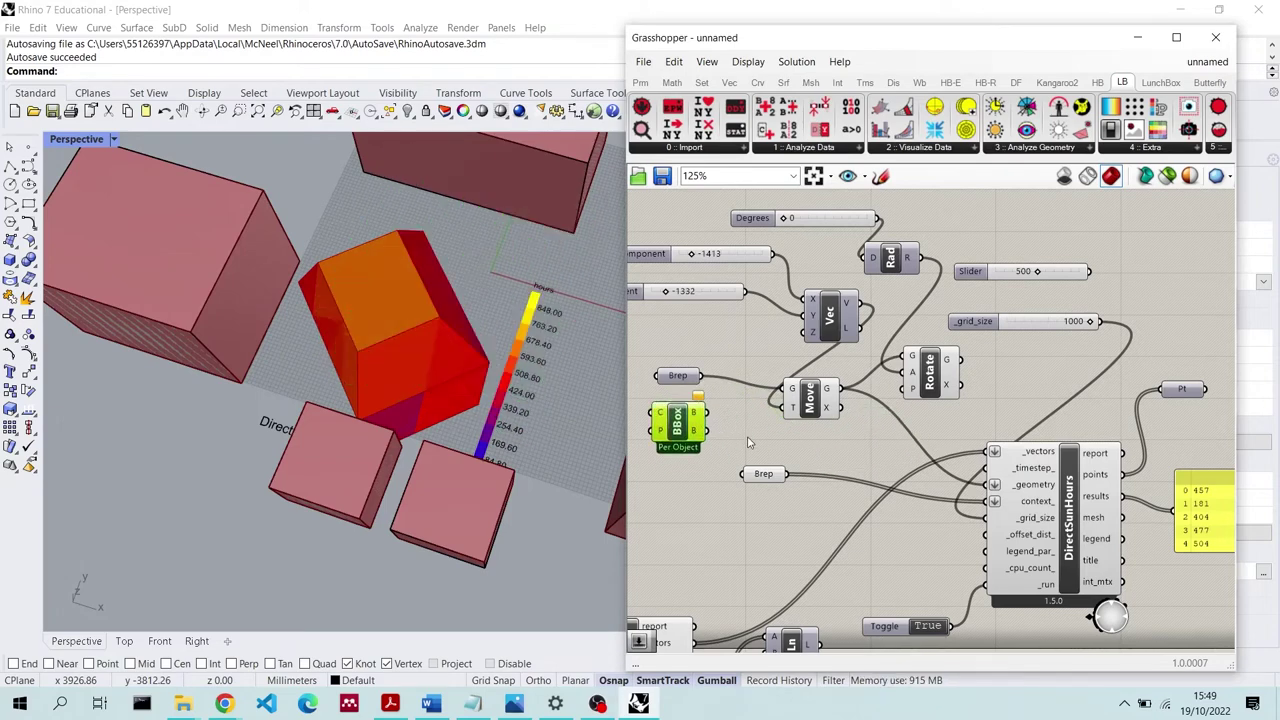
{"action": "key", "text": "Delete"}
Add a Volume component fed by the Move component's geometry output and wire its centroid into the Rotate component's P input
{"action": "left_click", "coordinate": [810, 398]}
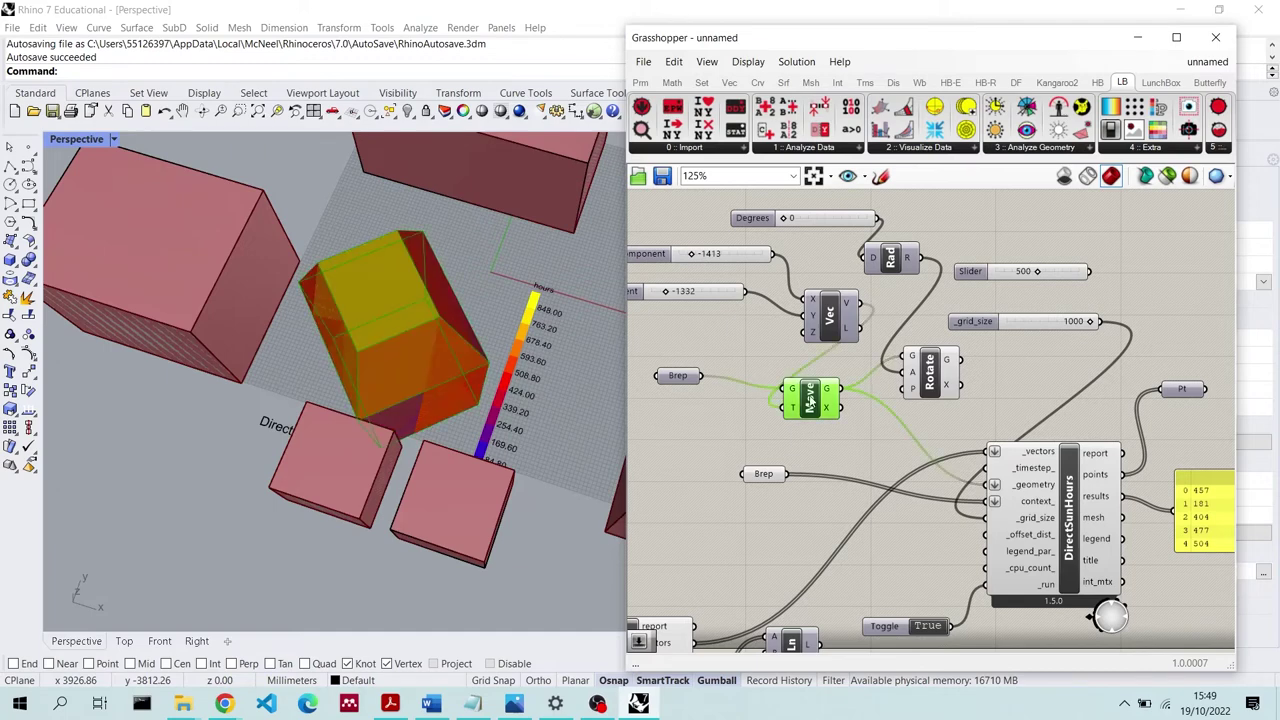
{"action": "double_click", "coordinate": [855, 441]}
{"action": "type", "text": "a"}
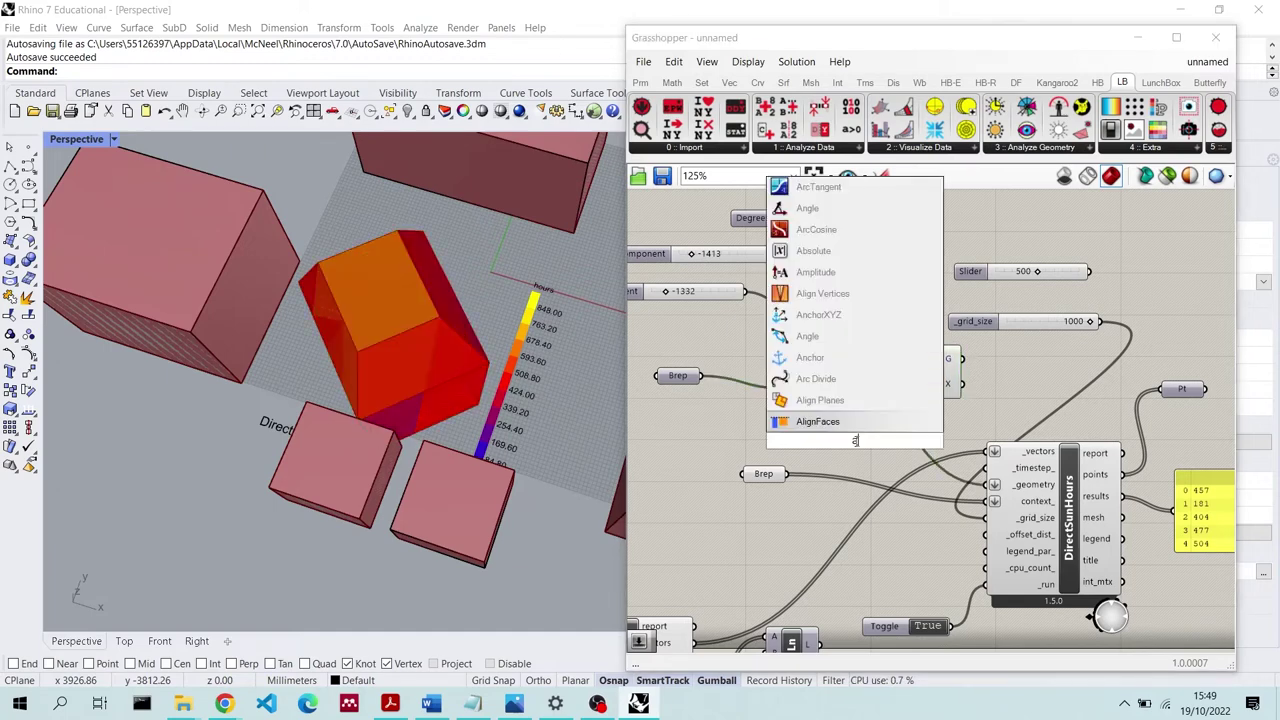
{"action": "key", "text": "BackSpace"}
{"action": "type", "text": "volume"}
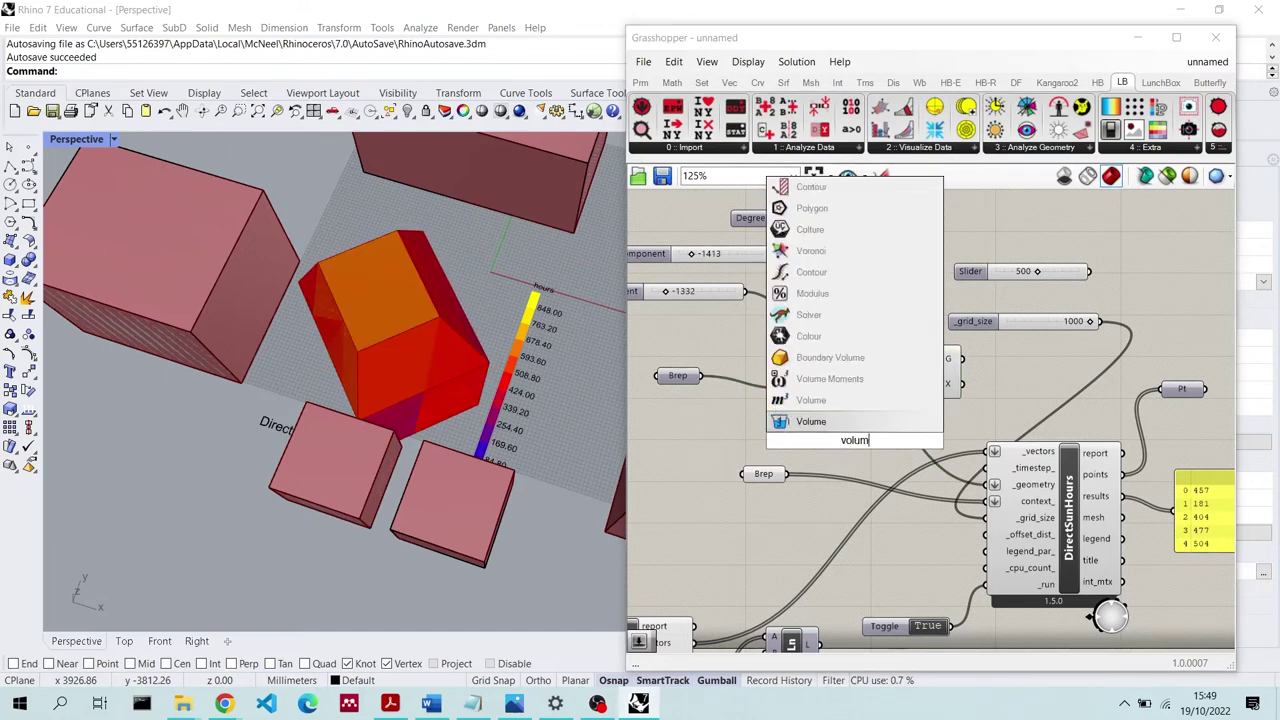
{"action": "left_click", "coordinate": [815, 424]}
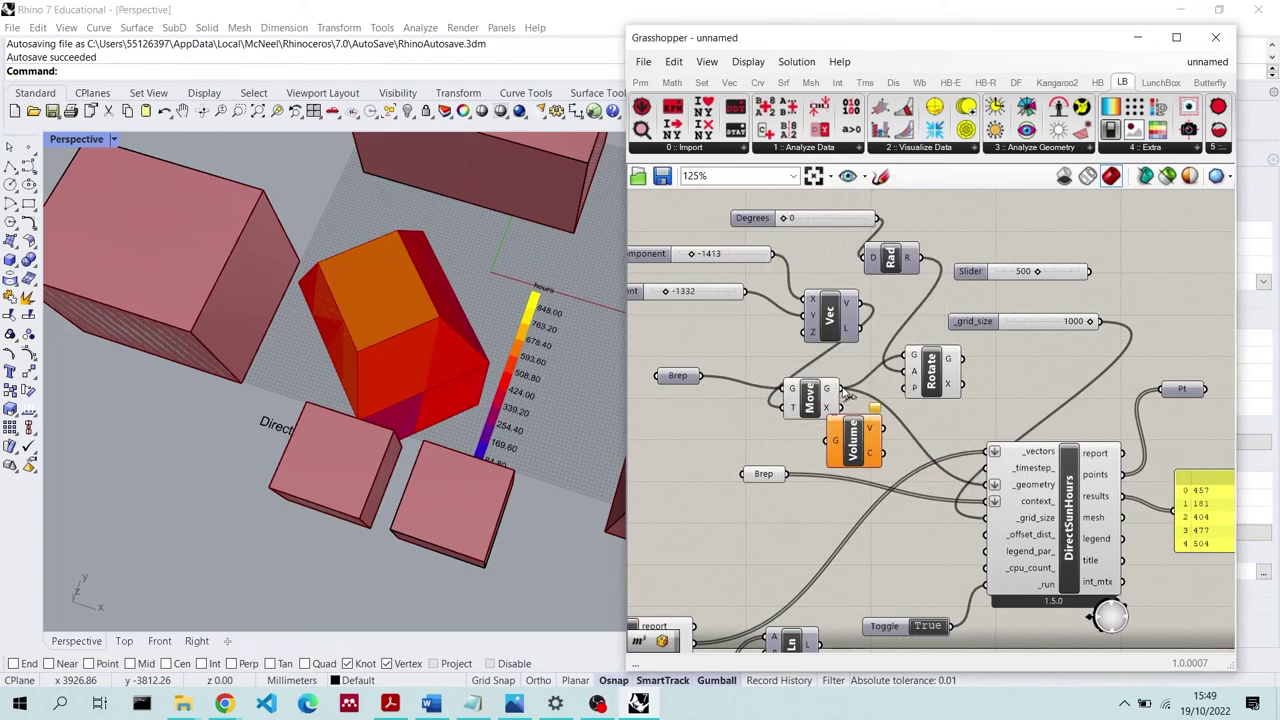
{"action": "left_click_drag", "start_coordinate": [842, 389], "coordinate": [913, 388]}
Shift the Rotate component slightly away from the Volume component and set the Degrees slider to 213
{"action": "left_click_drag", "start_coordinate": [932, 372], "coordinate": [949, 372]}
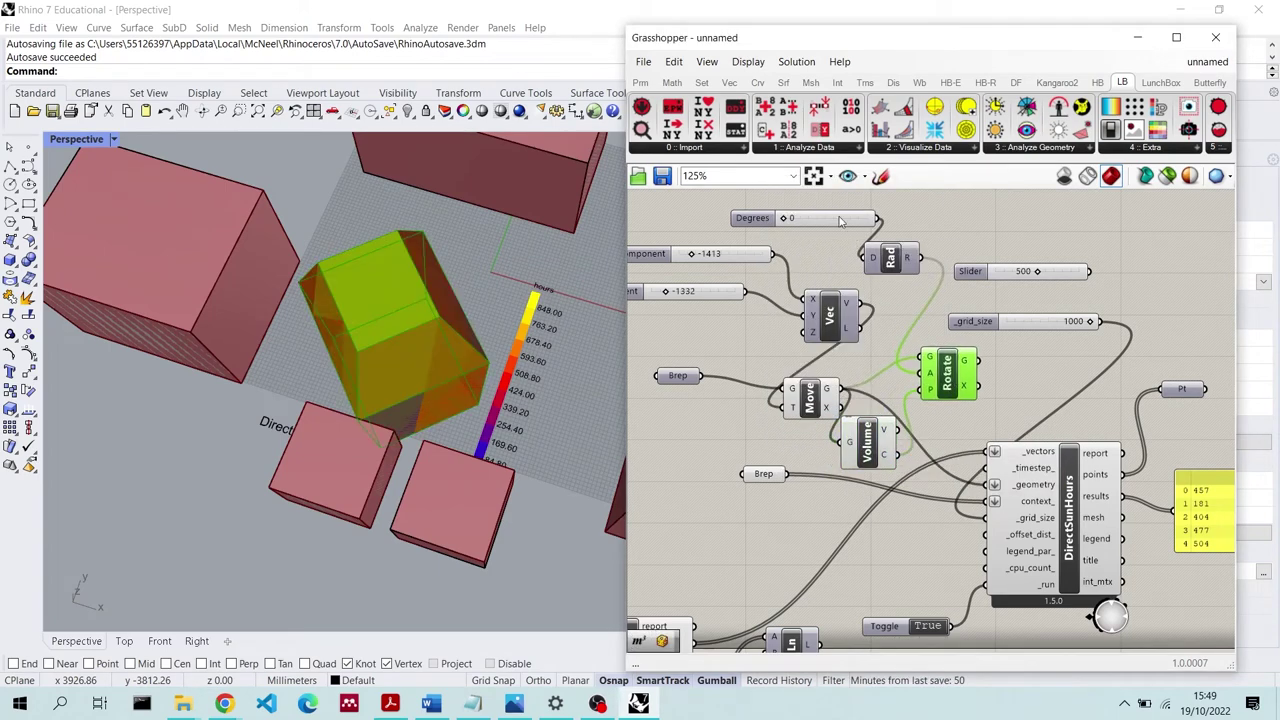
{"action": "left_click_drag", "start_coordinate": [785, 220], "coordinate": [833, 220]}
{"action": "left_click", "coordinate": [1070, 340]}
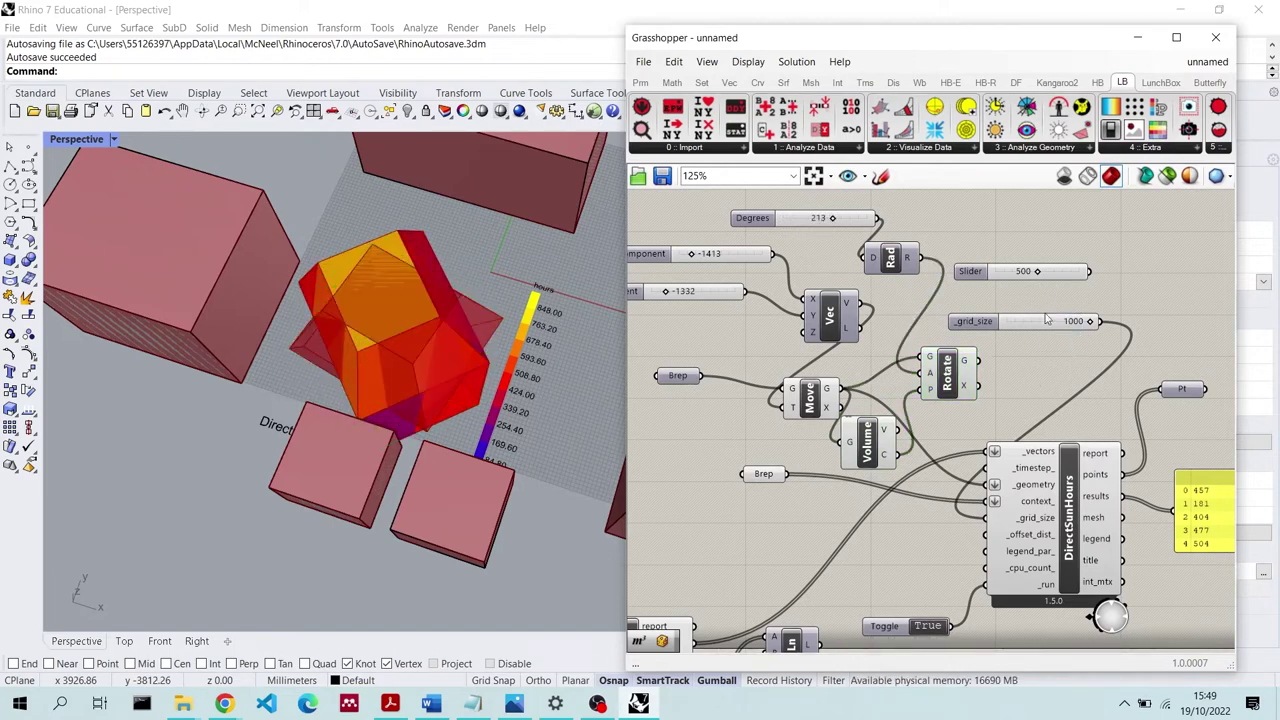
Delete the unconnected number slider and place the grid size slider beside the DirectSunHours grid size input
{"action": "left_click", "coordinate": [1018, 268]}
{"action": "key", "text": "Delete"}
{"action": "left_click_drag", "start_coordinate": [965, 325], "coordinate": [820, 520]}
Rearrange the Rotate, Move and Vector components and bring the X and Y component sliders next to the Vector inputs
{"action": "left_click_drag", "start_coordinate": [957, 373], "coordinate": [990, 367]}
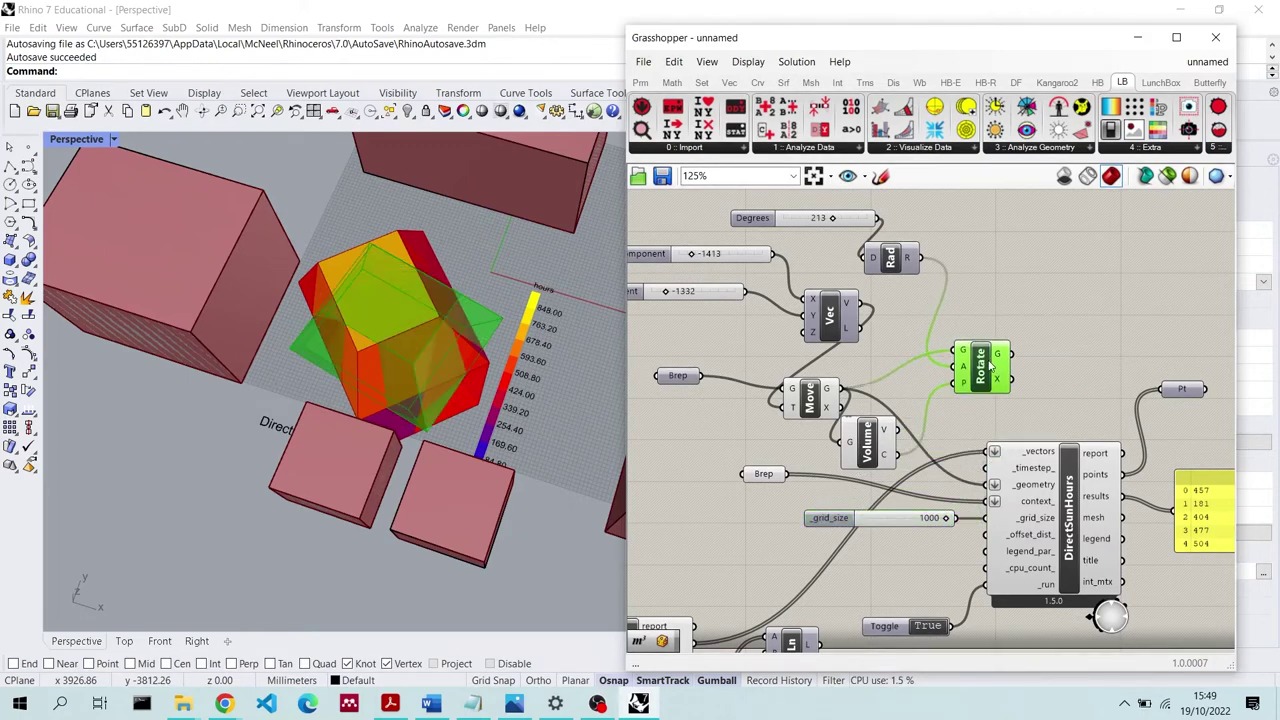
{"action": "left_click_drag", "start_coordinate": [808, 404], "coordinate": [798, 378]}
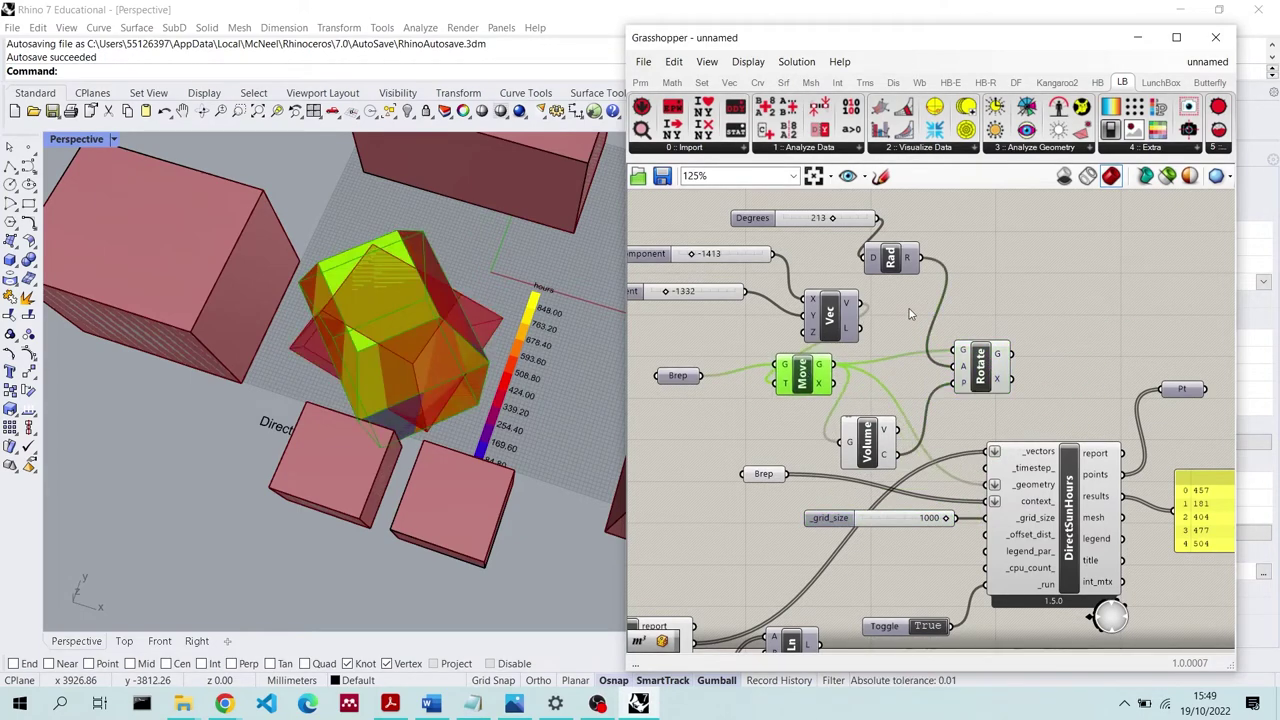
{"action": "scroll", "coordinate": [912, 316], "scroll_direction": "down", "scroll_amount": 2}
{"action": "left_click_drag", "start_coordinate": [848, 318], "coordinate": [767, 336]}
{"action": "scroll", "coordinate": [767, 320], "scroll_direction": "down", "scroll_amount": 2}
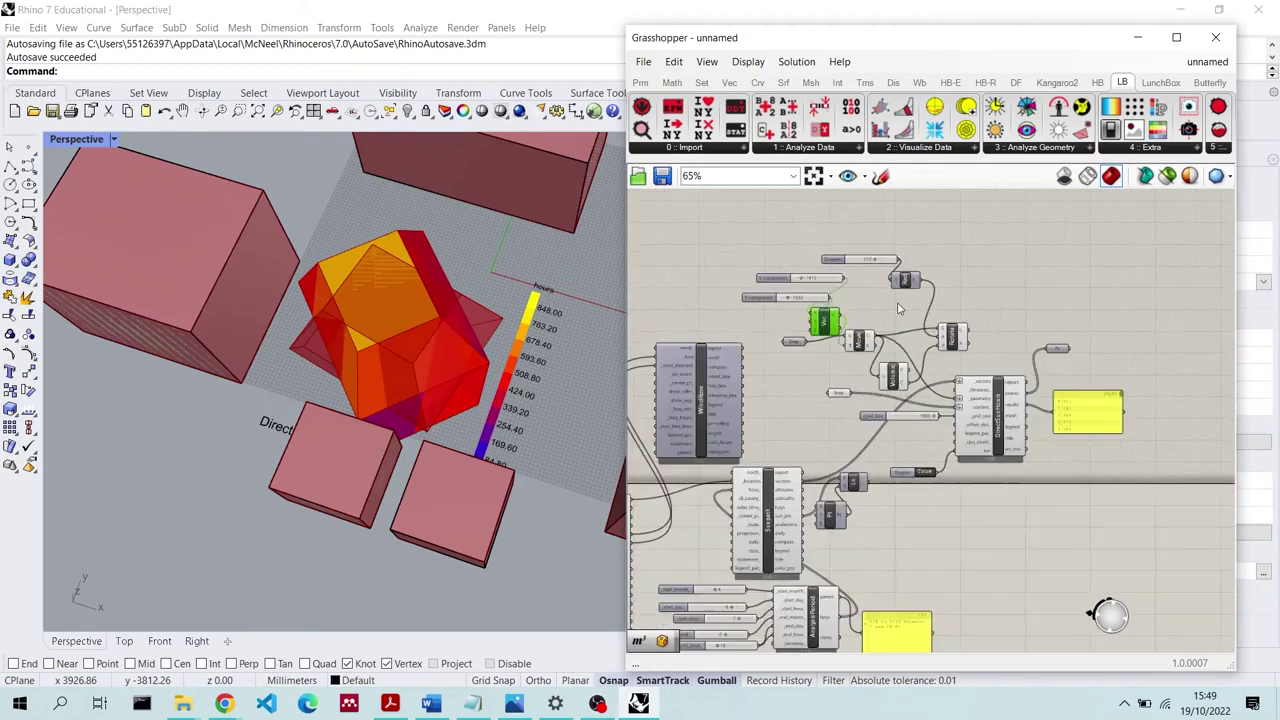
{"action": "scroll", "coordinate": [773, 290], "scroll_direction": "up", "scroll_amount": 2}
{"action": "left_click_drag", "start_coordinate": [773, 270], "coordinate": [696, 337]}
{"action": "left_click", "coordinate": [748, 302], "text": "shift"}
{"action": "left_click", "coordinate": [1005, 265]}
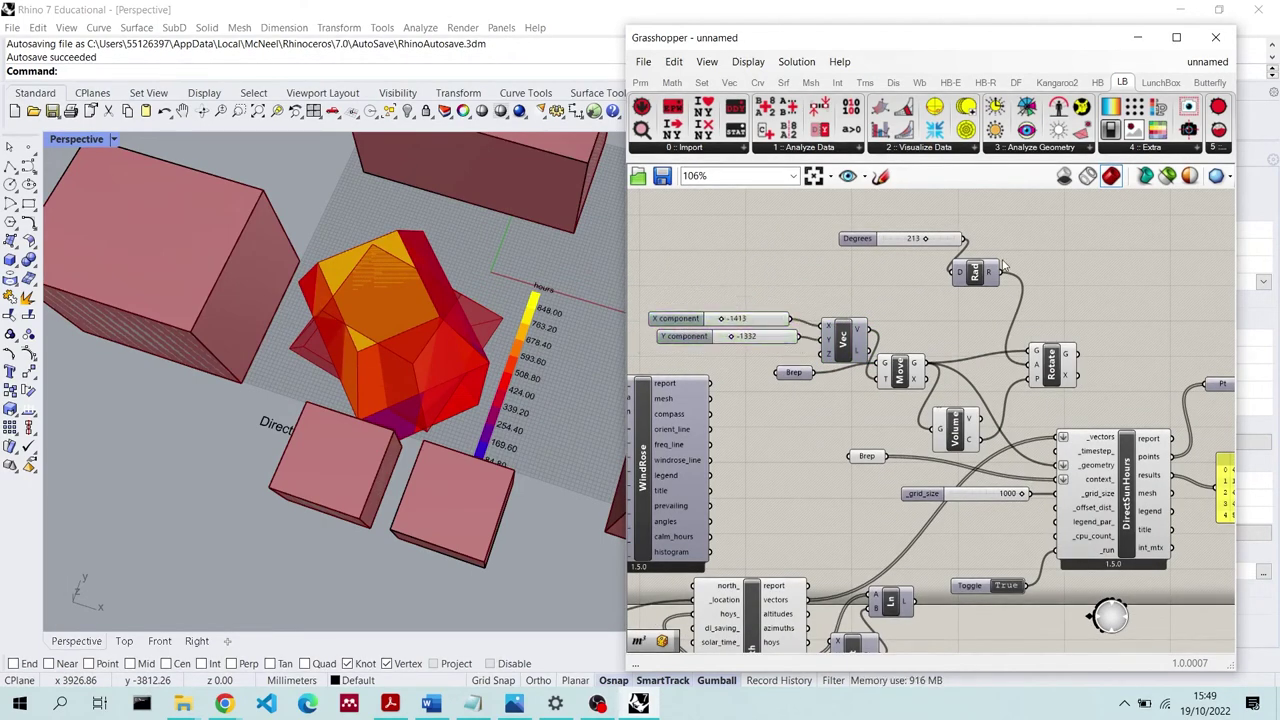
Line up the Degrees slider with the Radians component above the vector group and adjust the Move and Volume components' positions
{"action": "left_click_drag", "start_coordinate": [906, 245], "coordinate": [890, 278]}
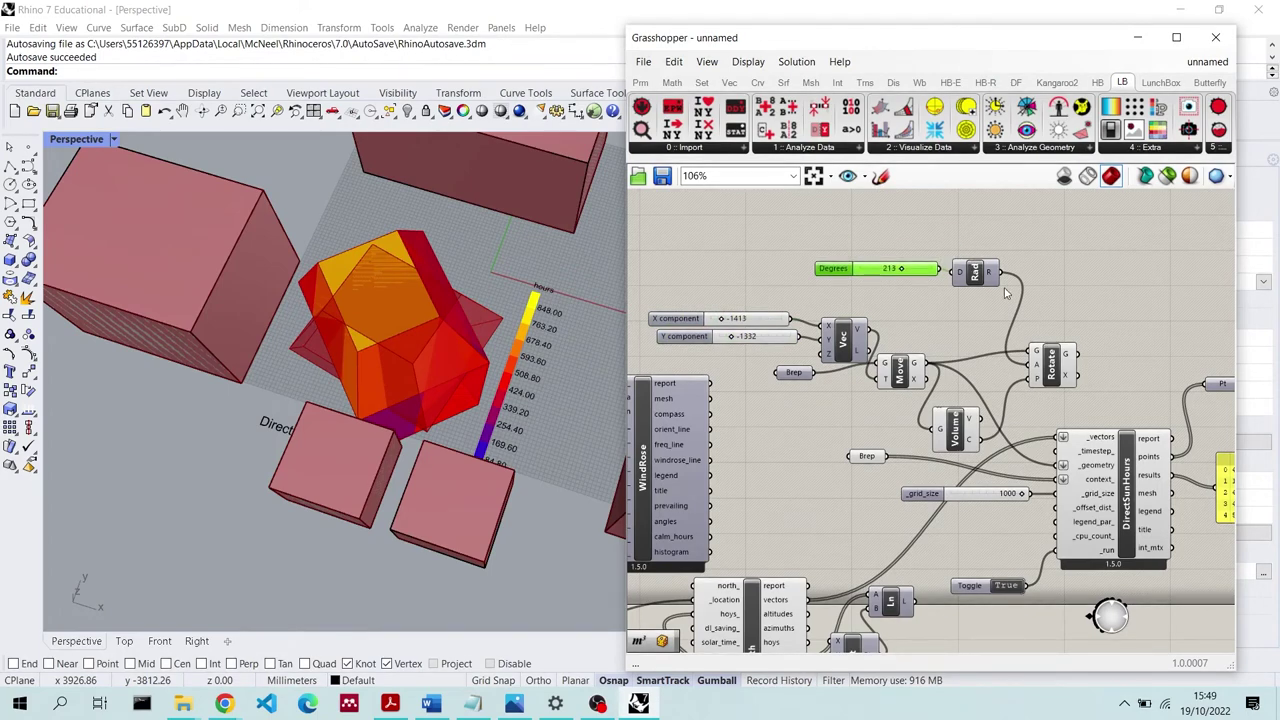
{"action": "left_click", "coordinate": [975, 272], "text": "shift"}
{"action": "left_click_drag", "start_coordinate": [975, 272], "coordinate": [906, 282]}
{"action": "left_click", "coordinate": [916, 376]}
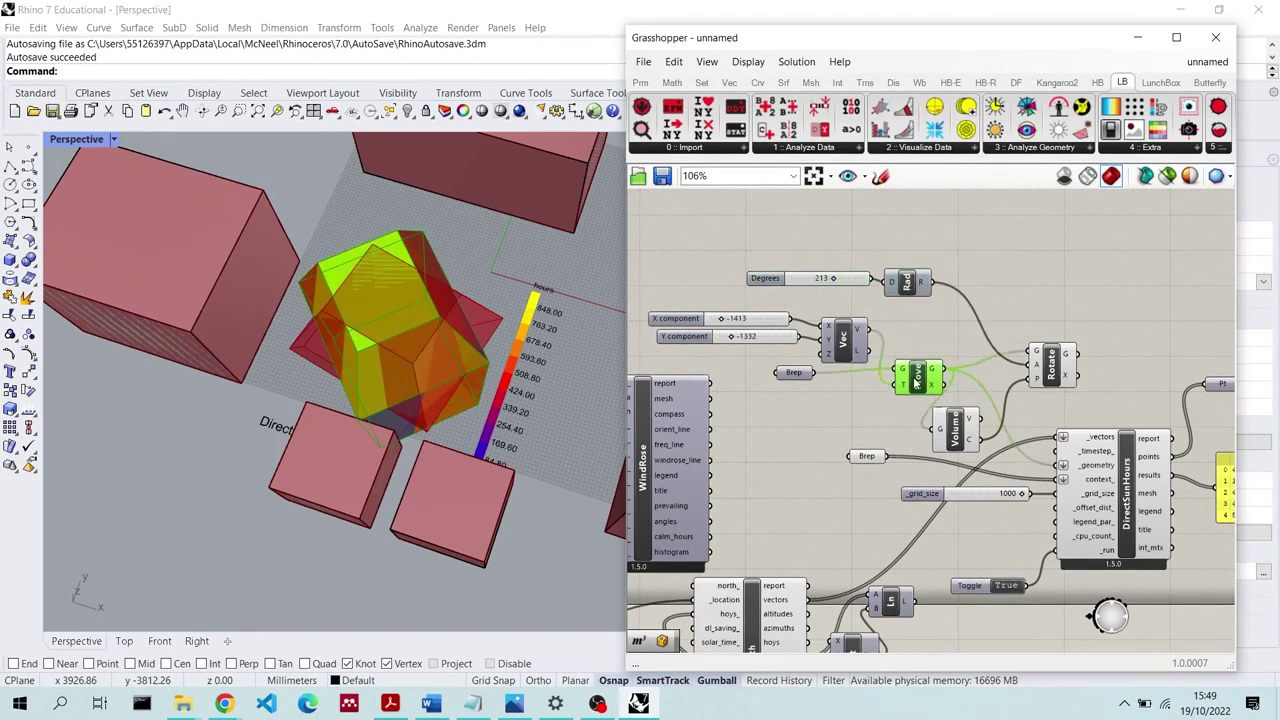
{"action": "left_click_drag", "start_coordinate": [916, 383], "coordinate": [912, 387]}
{"action": "left_click_drag", "start_coordinate": [960, 426], "coordinate": [968, 428]}
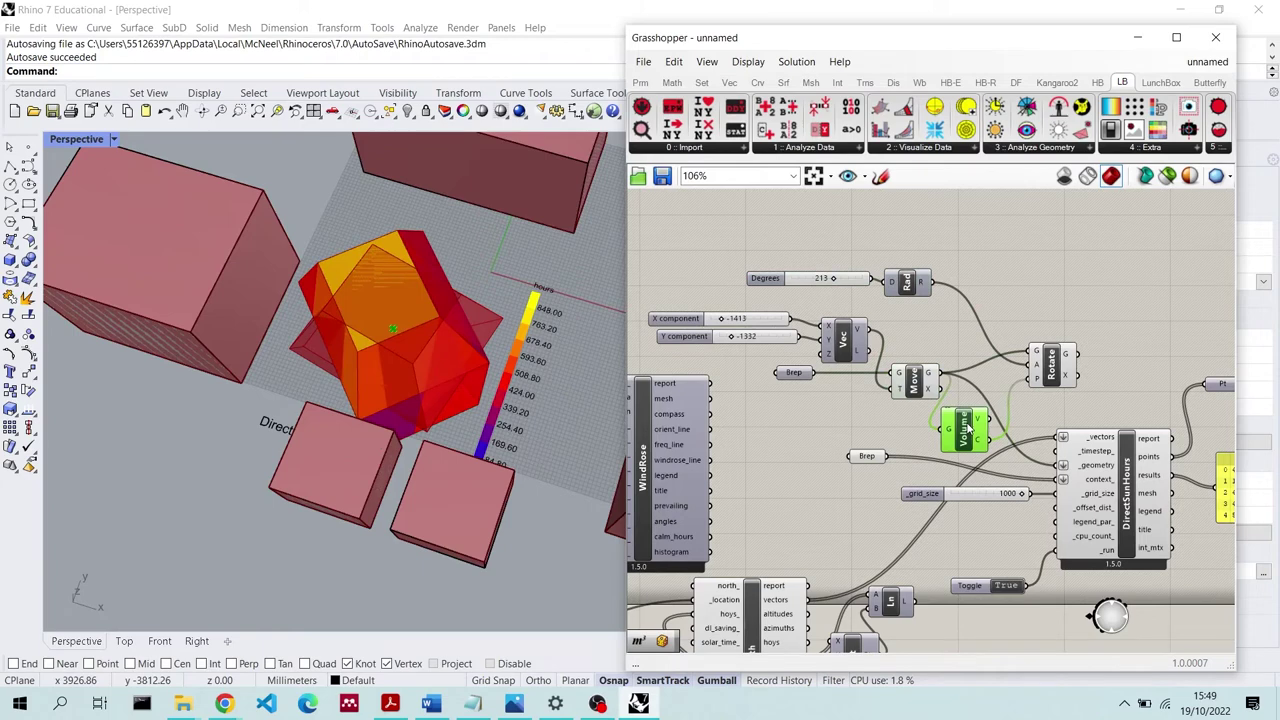
Wire the Rotate component's geometry output into the DirectSunHours geometry input in place of the Move output
{"action": "left_click", "coordinate": [1064, 364]}
{"action": "left_click_drag", "start_coordinate": [1078, 355], "coordinate": [1062, 465]}
{"action": "left_click", "coordinate": [1100, 355]}
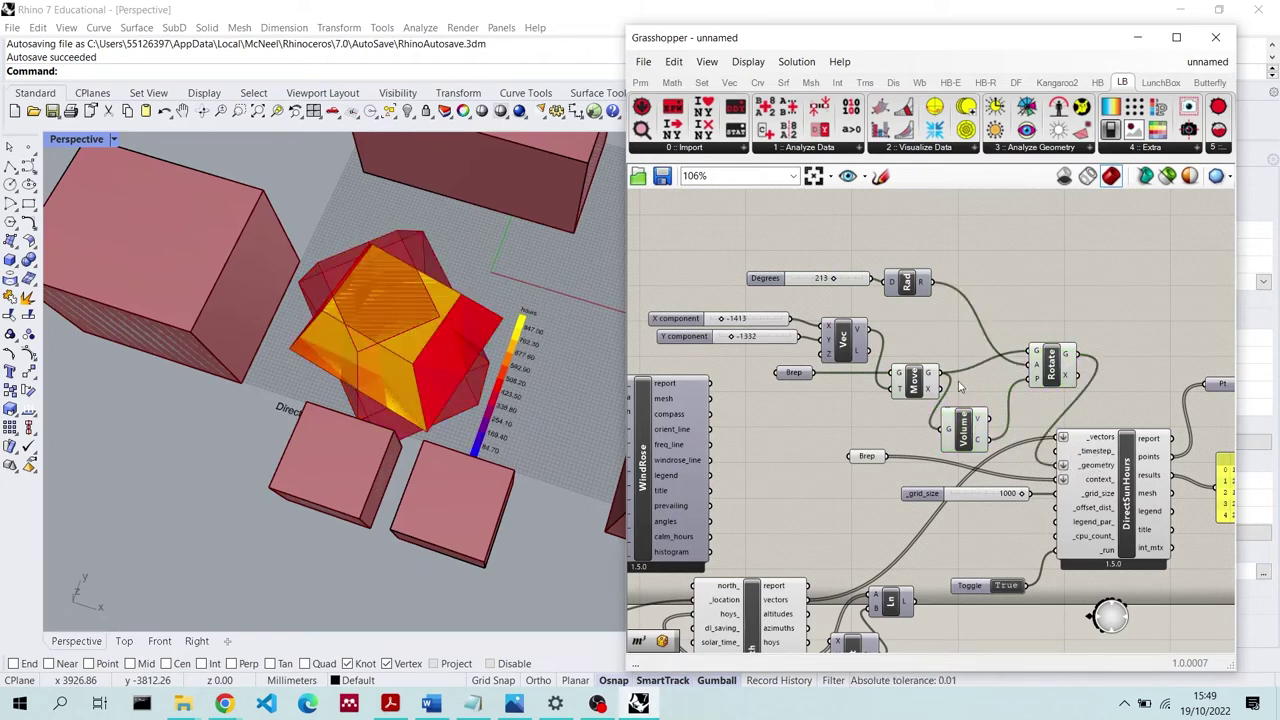
Turn off the preview of the Move component so the unrotated building is hidden in the viewport
{"action": "left_click", "coordinate": [972, 423]}
{"action": "left_click", "coordinate": [912, 382]}
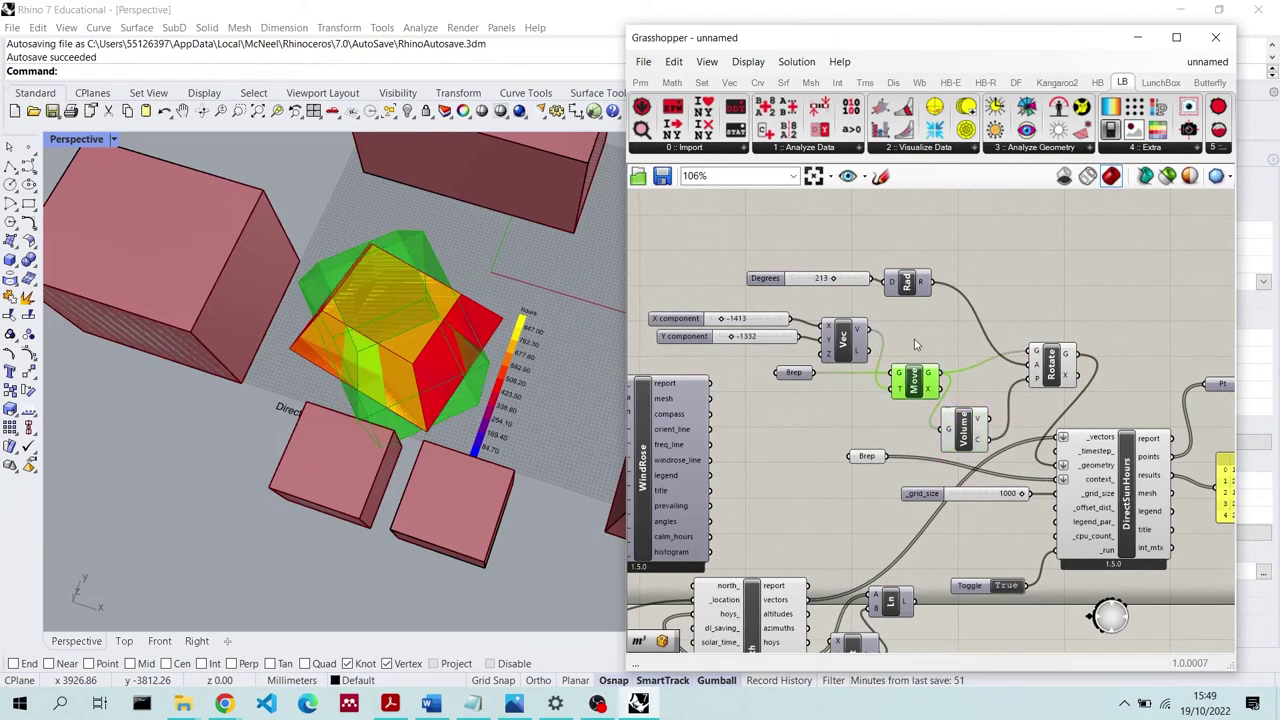
{"action": "right_click", "coordinate": [914, 344]}
{"action": "left_click", "coordinate": [940, 290]}
{"action": "left_click", "coordinate": [977, 336]}
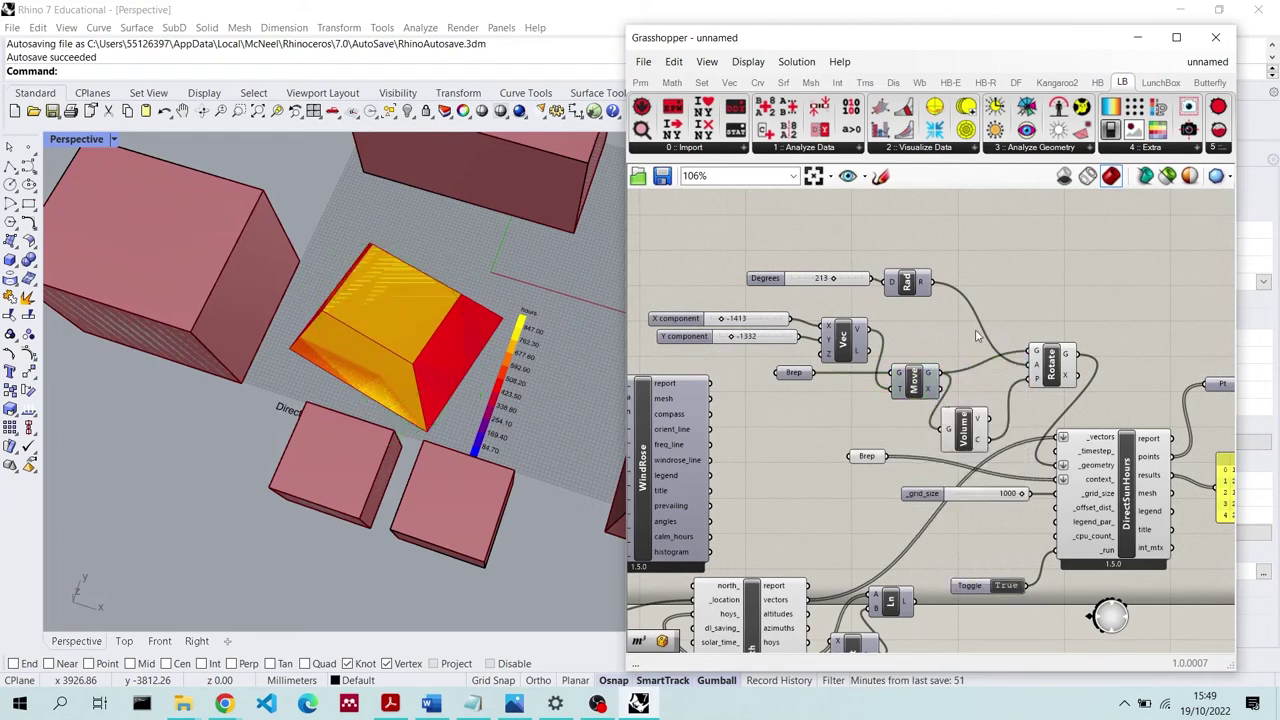
Place the Degrees slider directly above the X component slider and align the two sliders
{"action": "scroll", "coordinate": [806, 356], "scroll_direction": "up", "scroll_amount": 2}
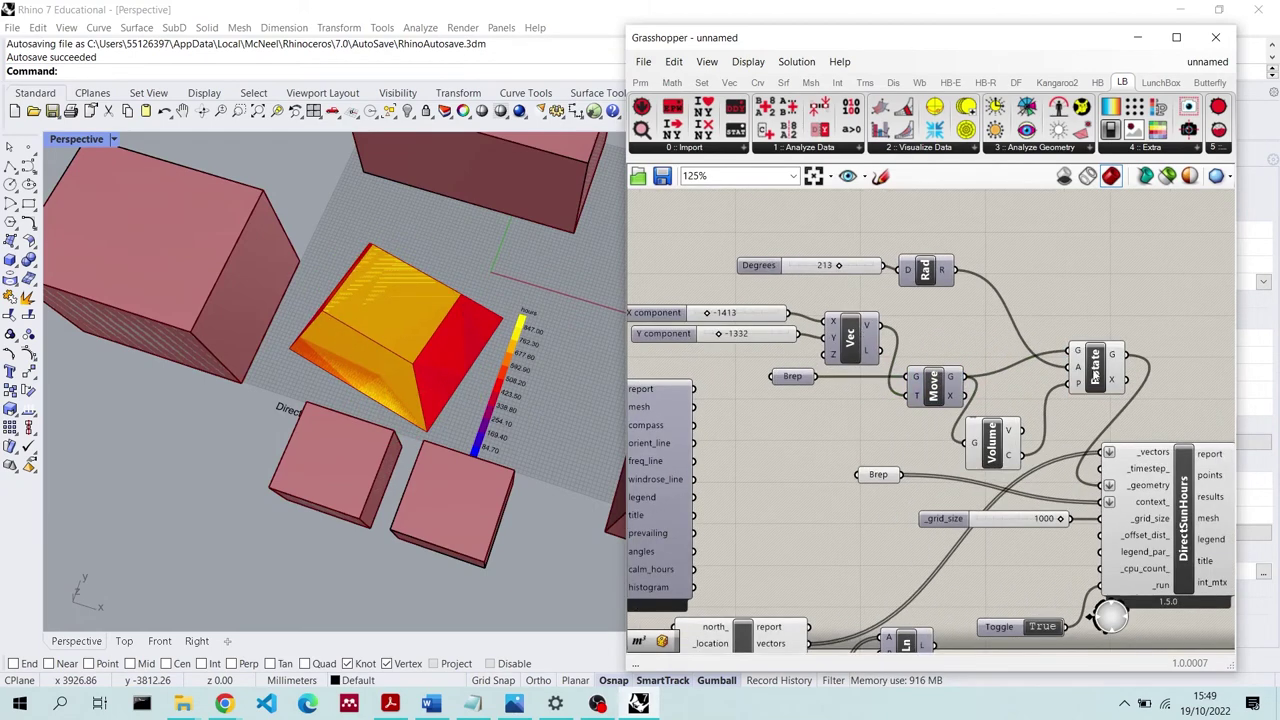
{"action": "scroll", "coordinate": [800, 267], "scroll_direction": "down", "scroll_amount": 2}
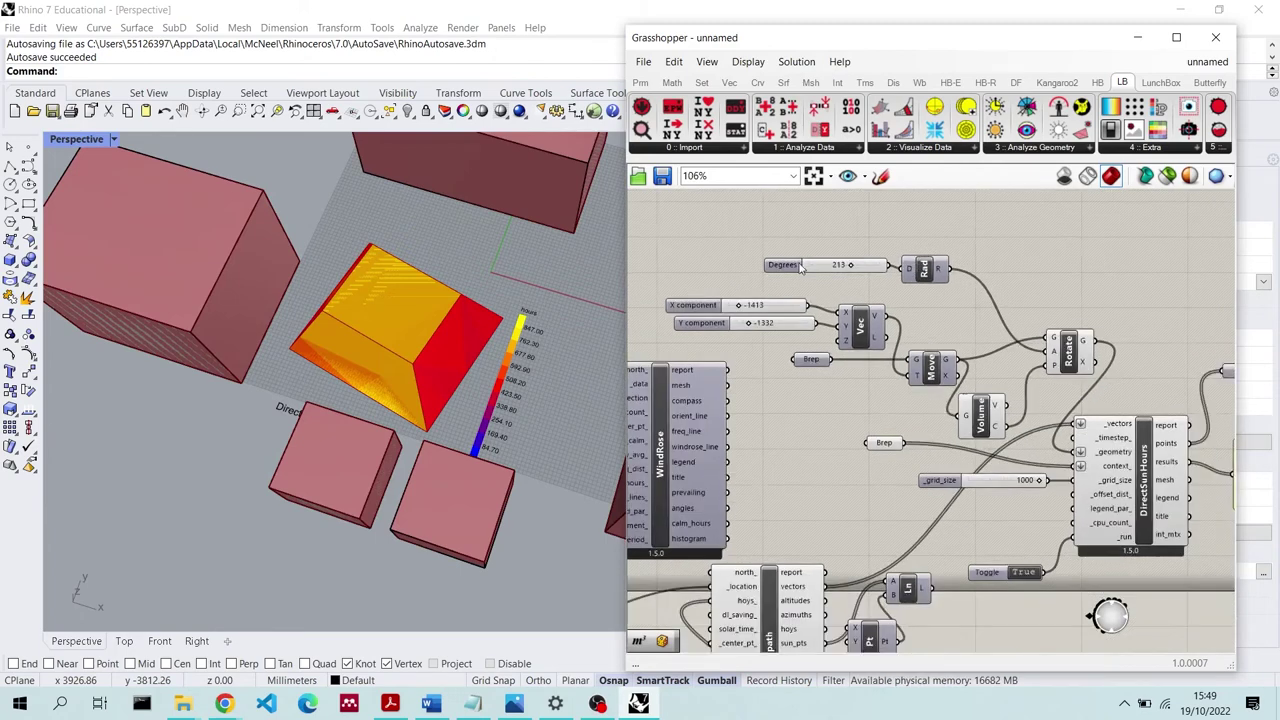
{"action": "scroll", "coordinate": [800, 267], "scroll_direction": "up", "scroll_amount": 3}
{"action": "left_click", "coordinate": [790, 265]}
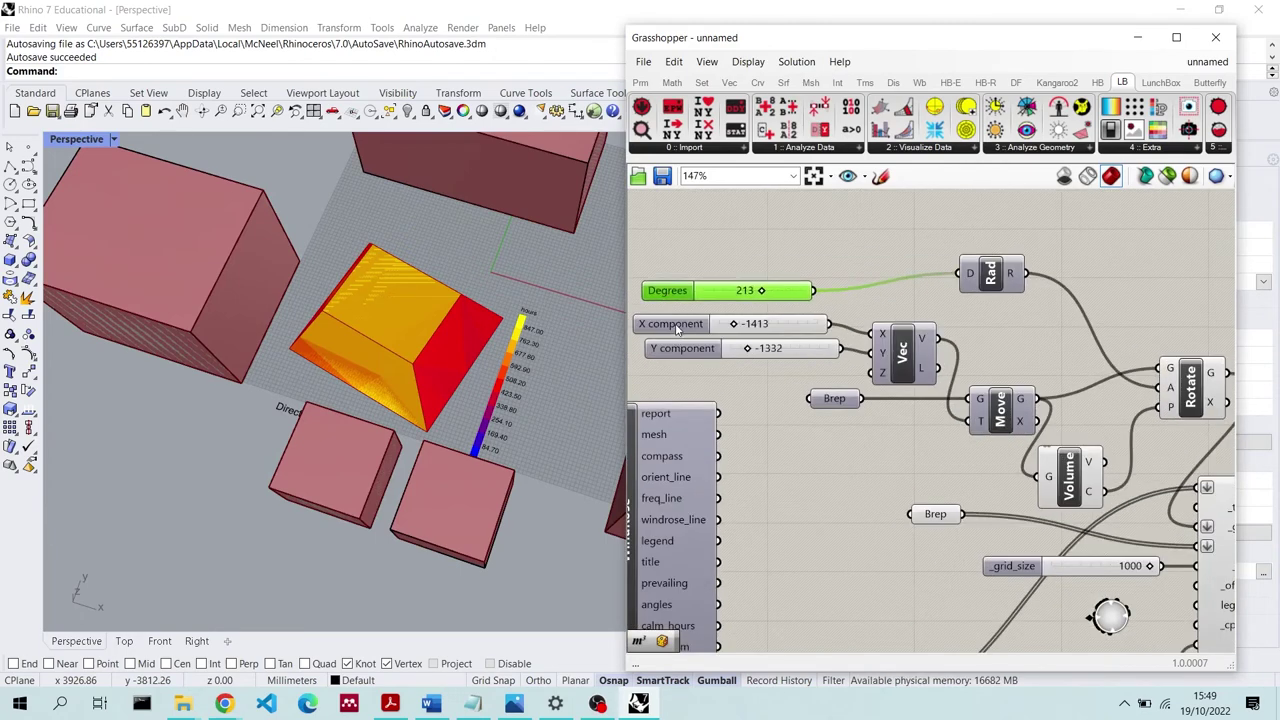
{"action": "left_click_drag", "start_coordinate": [677, 329], "coordinate": [685, 326]}
{"action": "scroll", "coordinate": [880, 267], "scroll_direction": "down", "scroll_amount": 1}
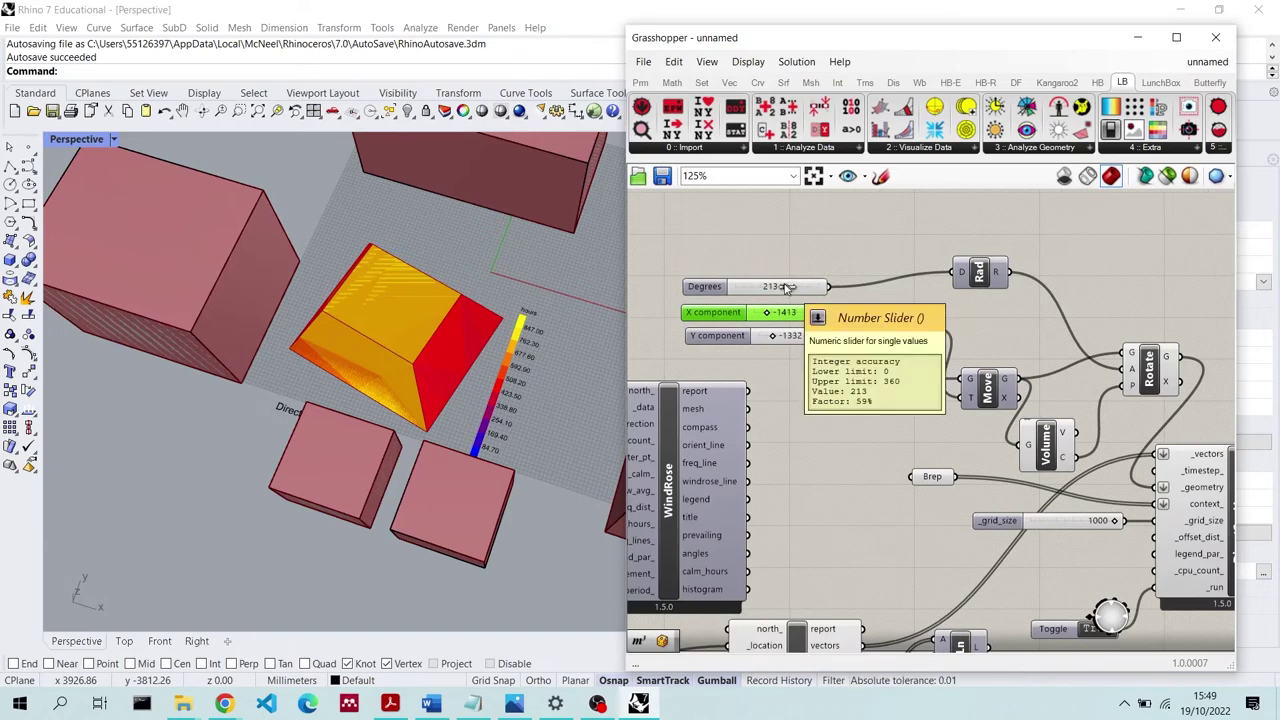
Set the Degrees slider to 210 and the Y component slider to -692 to reposition the analysed building
{"action": "left_click_drag", "start_coordinate": [787, 287], "coordinate": [801, 313]}
{"action": "scroll", "coordinate": [444, 322], "scroll_direction": "down", "scroll_amount": 5}
{"action": "right_click_drag", "start_coordinate": [444, 322], "coordinate": [575, 312]}
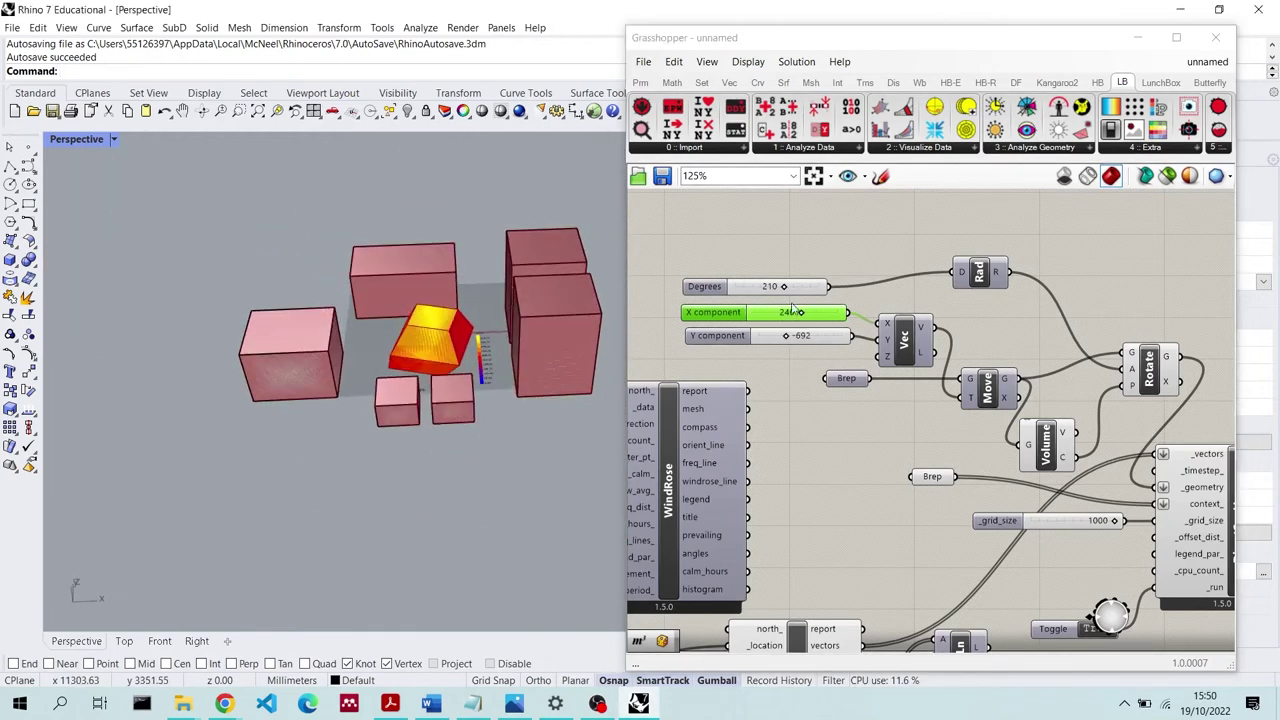
Test the building's position with the X component slider at 2000 and set the slider to -1808
{"action": "scroll", "coordinate": [1137, 450], "scroll_direction": "down", "scroll_amount": 4}
{"action": "scroll", "coordinate": [451, 339], "scroll_direction": "up", "scroll_amount": 5}
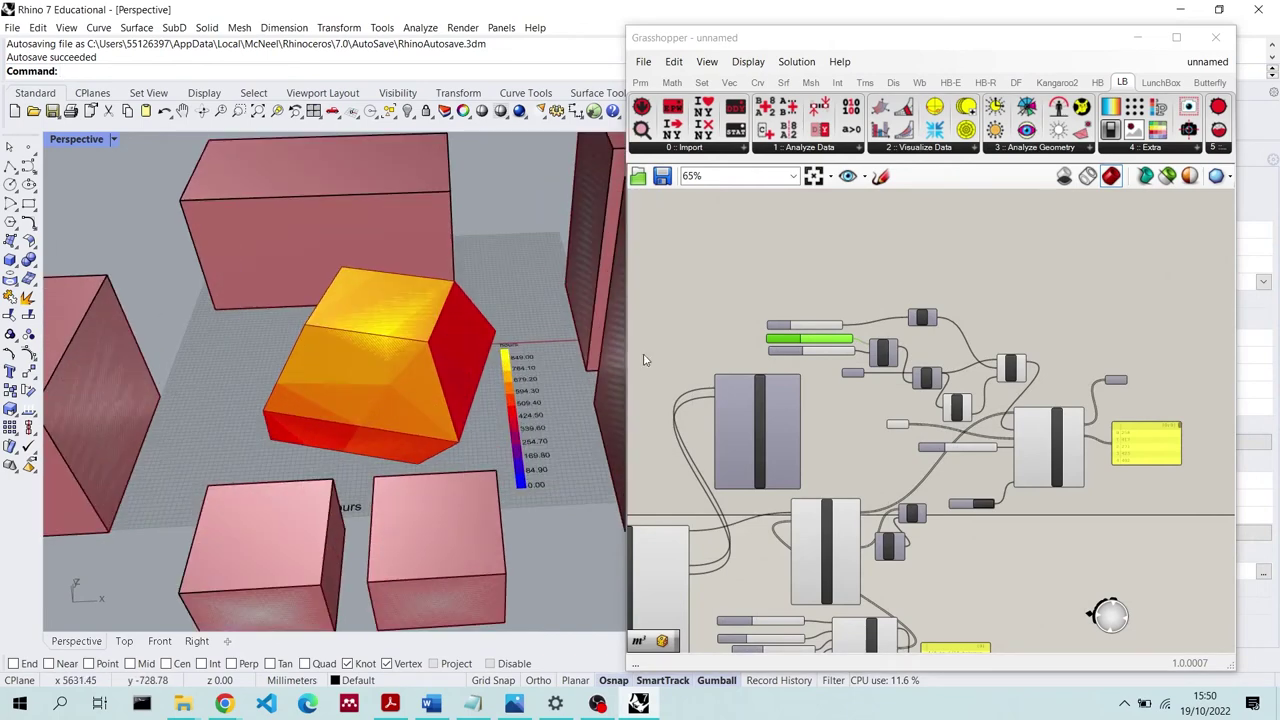
{"action": "scroll", "coordinate": [845, 340], "scroll_direction": "up", "scroll_amount": 4}
{"action": "left_click_drag", "start_coordinate": [845, 341], "coordinate": [875, 349]}
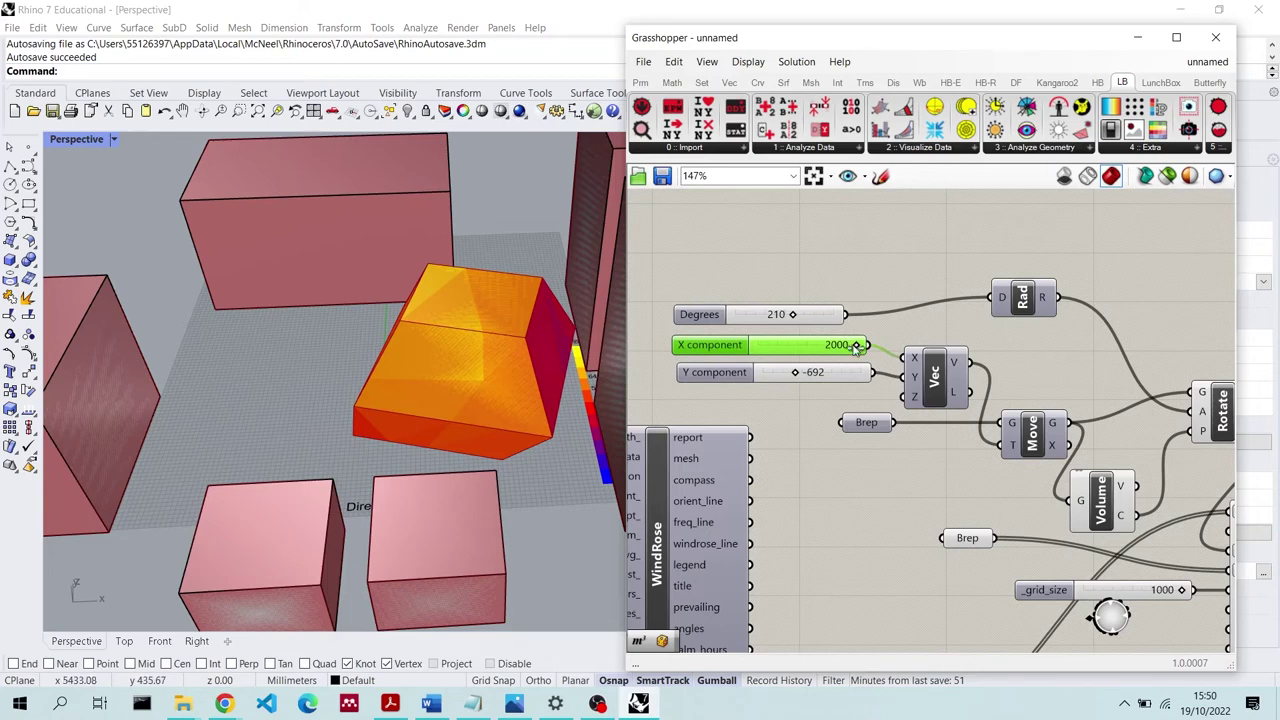
{"action": "left_click_drag", "start_coordinate": [856, 346], "coordinate": [762, 345]}
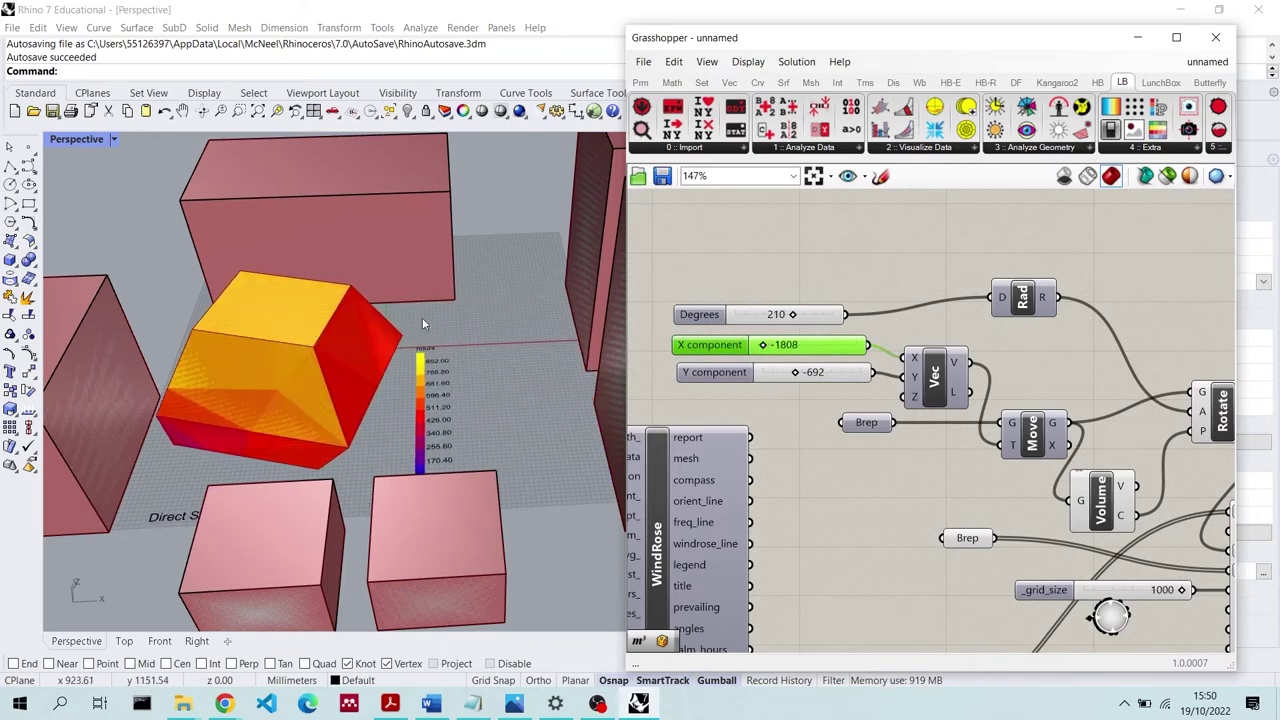
Delete the context box behind the building and check the warning on the context Brep parameter
{"action": "scroll", "coordinate": [521, 369], "scroll_direction": "down", "scroll_amount": 3}
{"action": "right_click_drag", "start_coordinate": [521, 369], "coordinate": [485, 259]}
{"action": "left_click", "coordinate": [424, 240]}
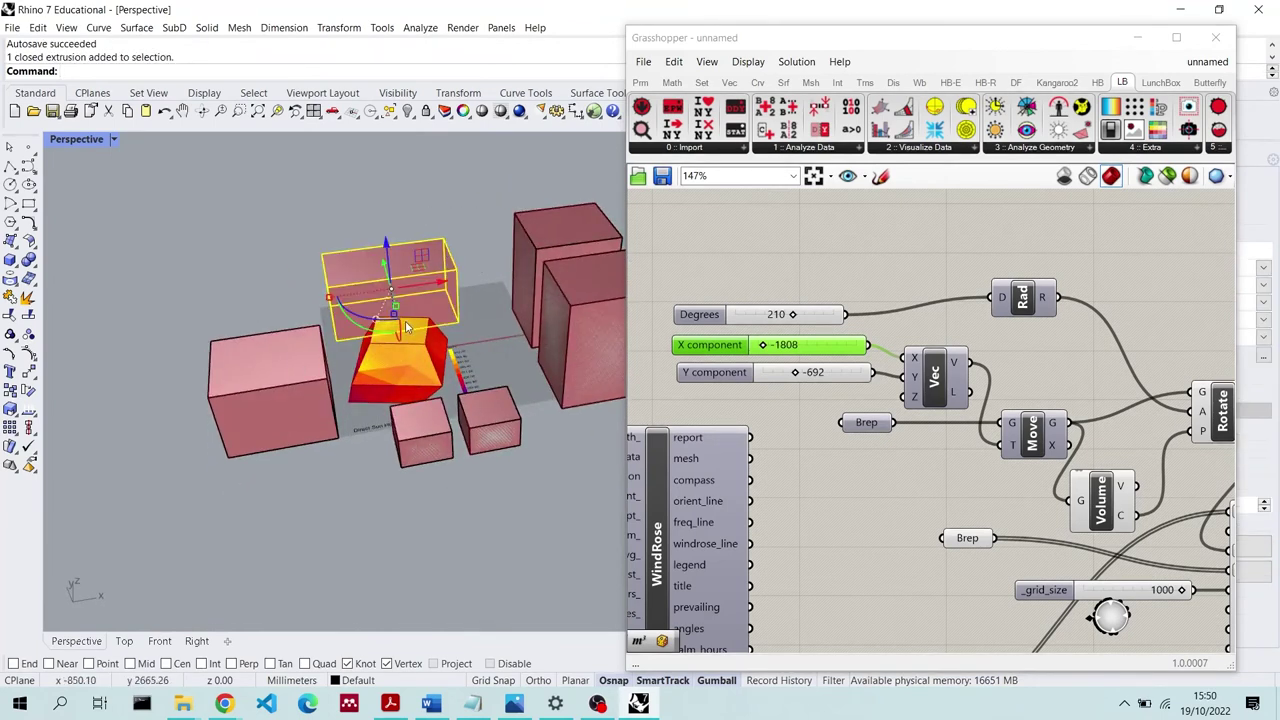
{"action": "key", "text": "Delete"}
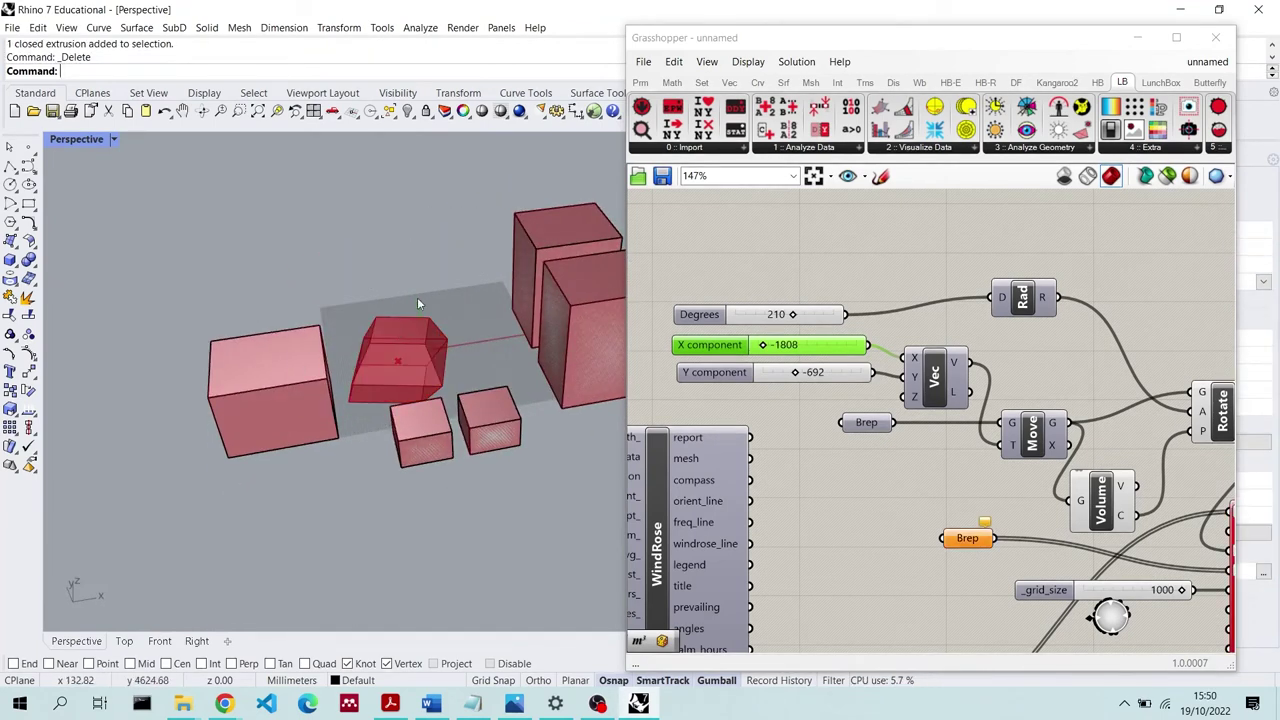
{"action": "left_click", "coordinate": [979, 540]}
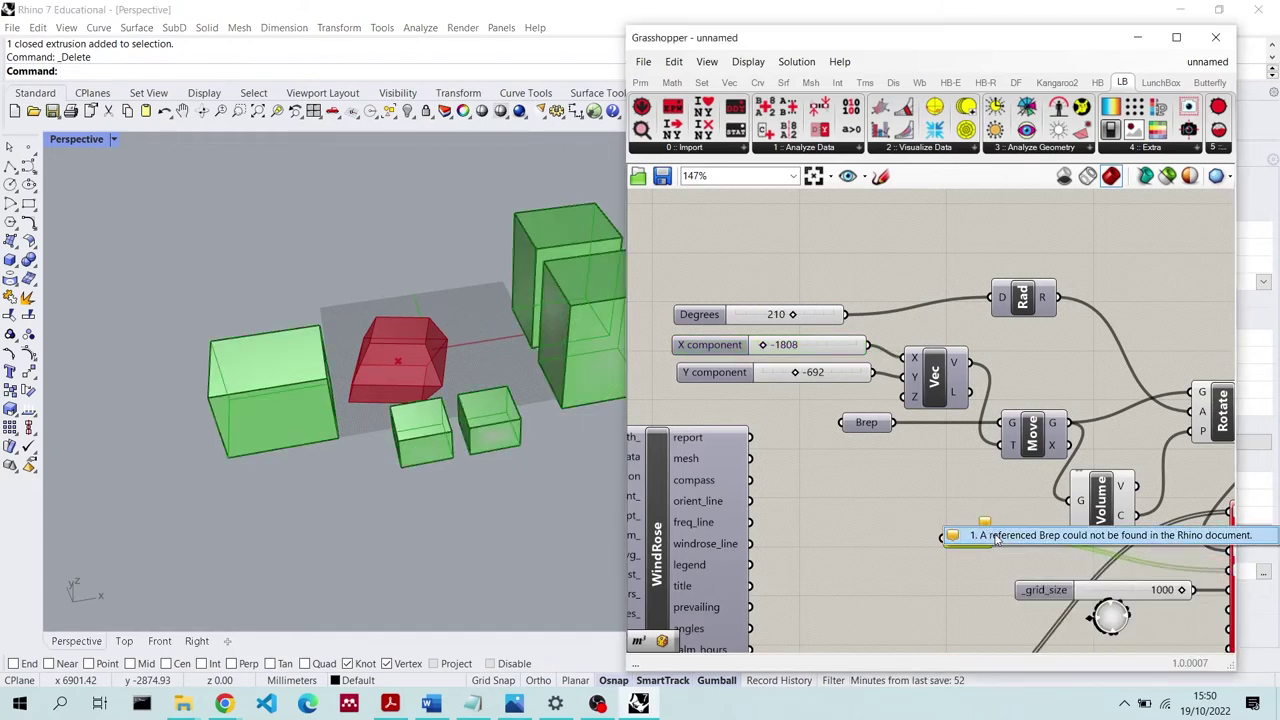
{"action": "left_click", "coordinate": [852, 506]}
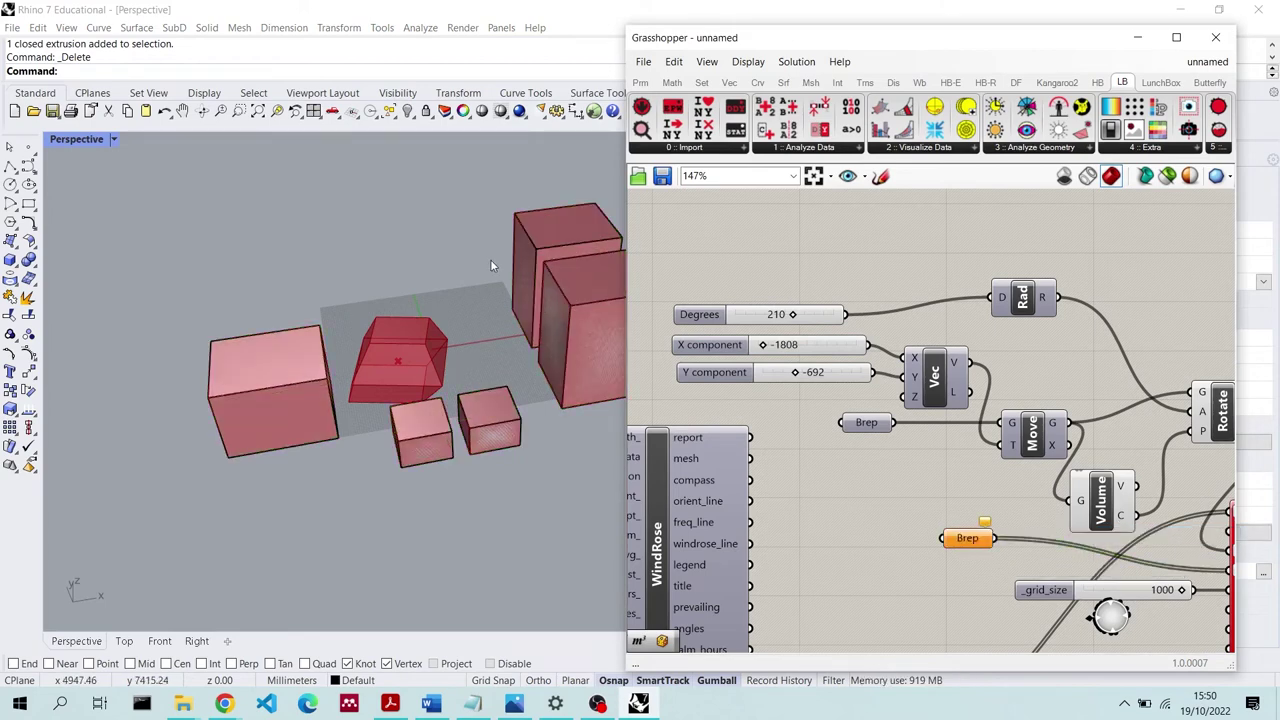
Select the five remaining context boxes and assign them to the context Brep parameter
{"action": "left_click", "coordinate": [555, 250]}
{"action": "left_click_drag", "start_coordinate": [492, 264], "coordinate": [492, 268]}
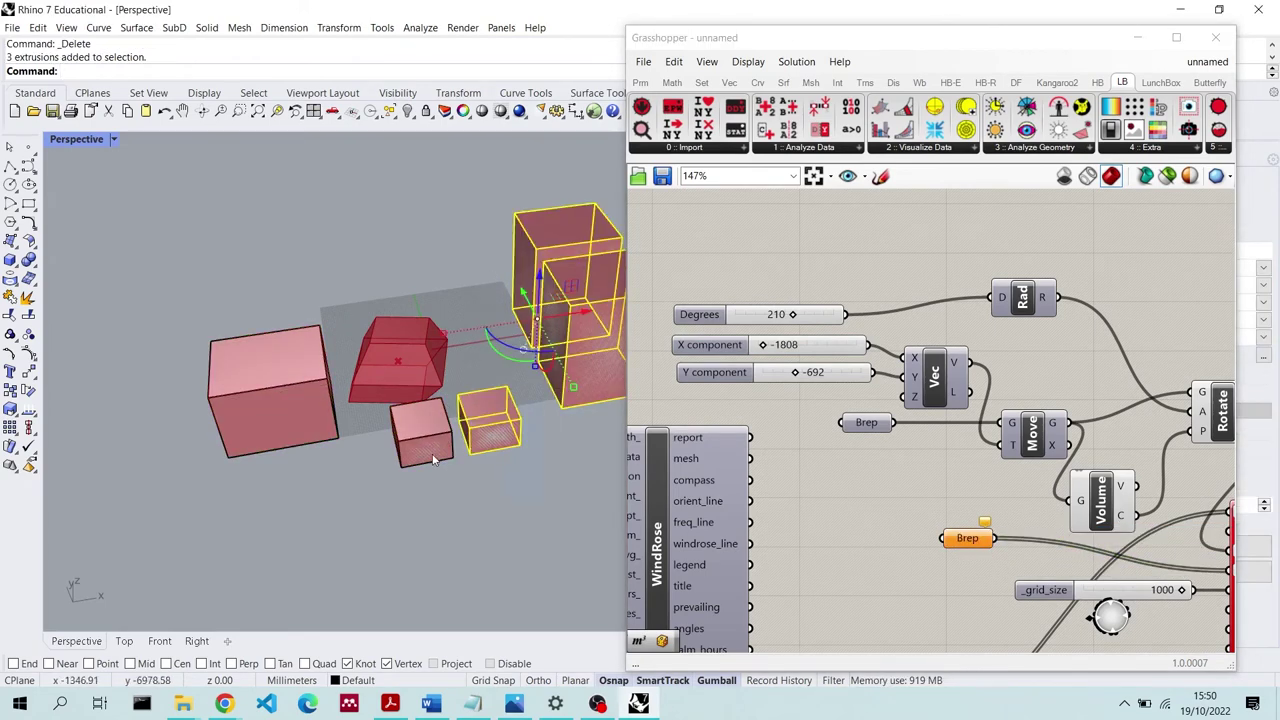
{"action": "left_click_drag", "start_coordinate": [482, 420], "coordinate": [403, 454]}
{"action": "key", "text": "ctrl+z"}
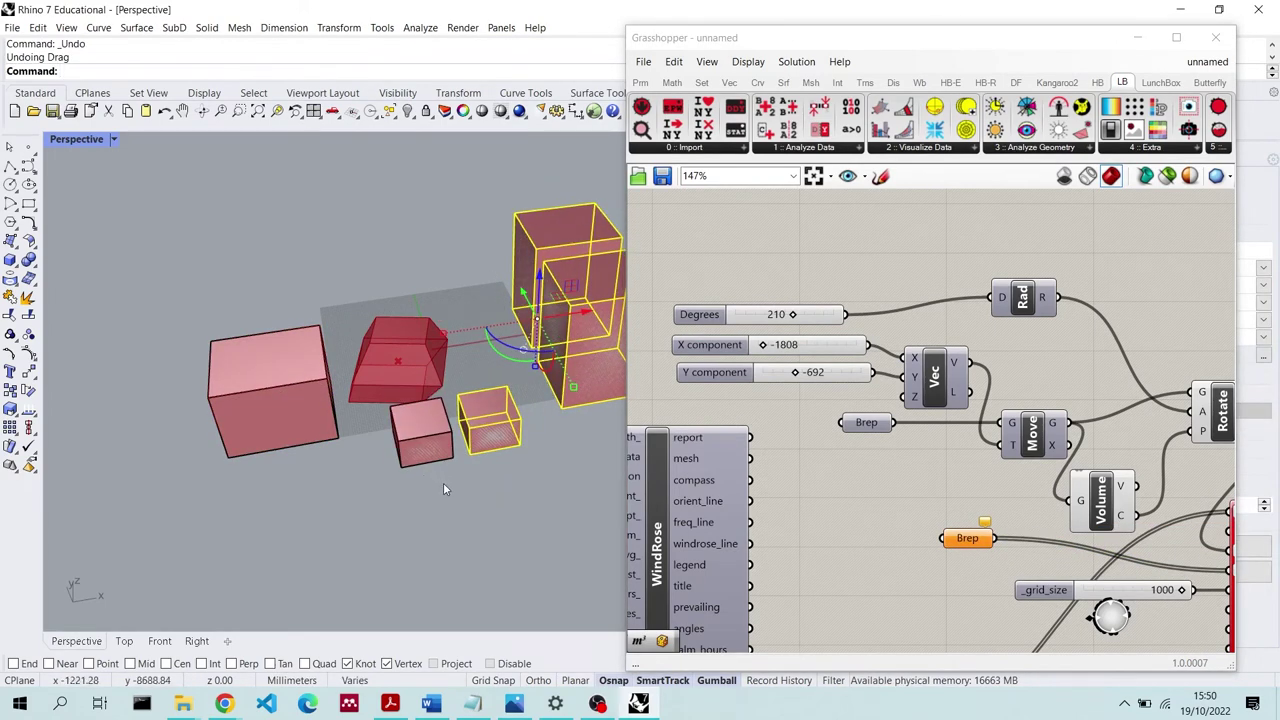
{"action": "left_click", "coordinate": [424, 432], "text": "shift"}
{"action": "left_click", "coordinate": [272, 395], "text": "shift"}
{"action": "right_click", "coordinate": [967, 540]}
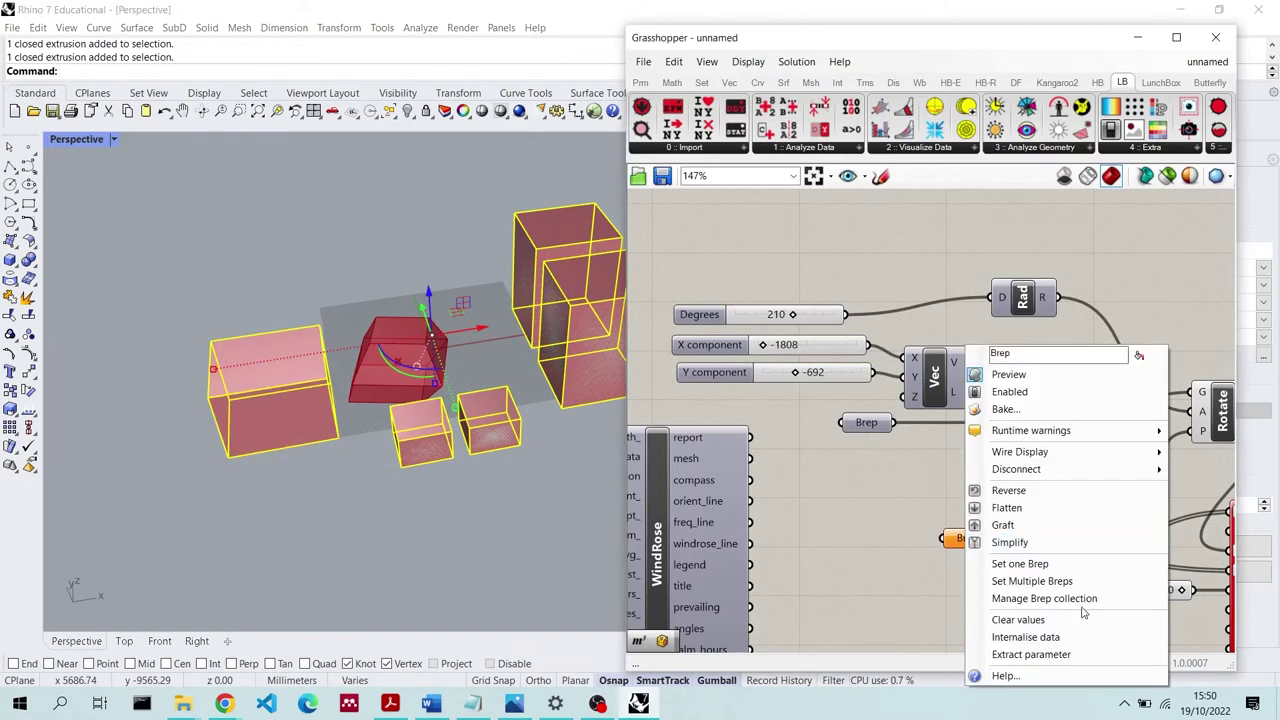
{"action": "left_click", "coordinate": [1086, 563]}
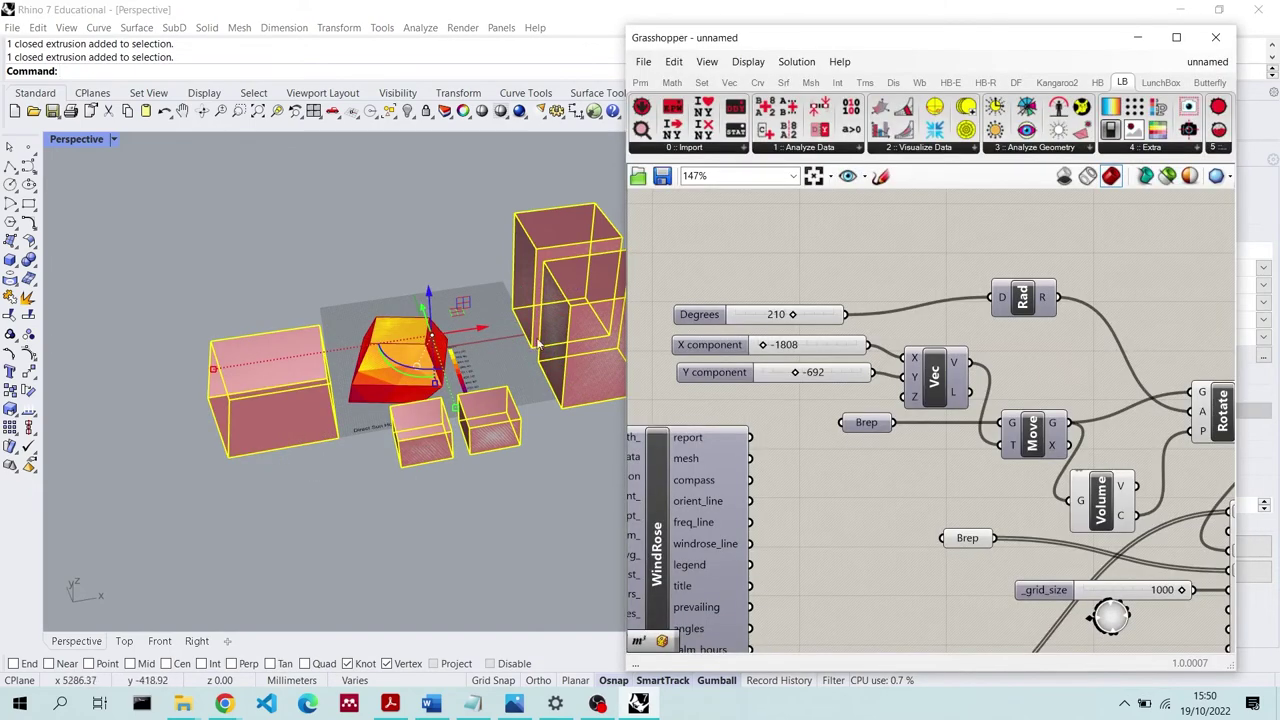
Set the Degrees slider to 261 and the X component slider to -747 to reposition the analysed building
{"action": "right_click_drag", "start_coordinate": [539, 345], "coordinate": [418, 360]}
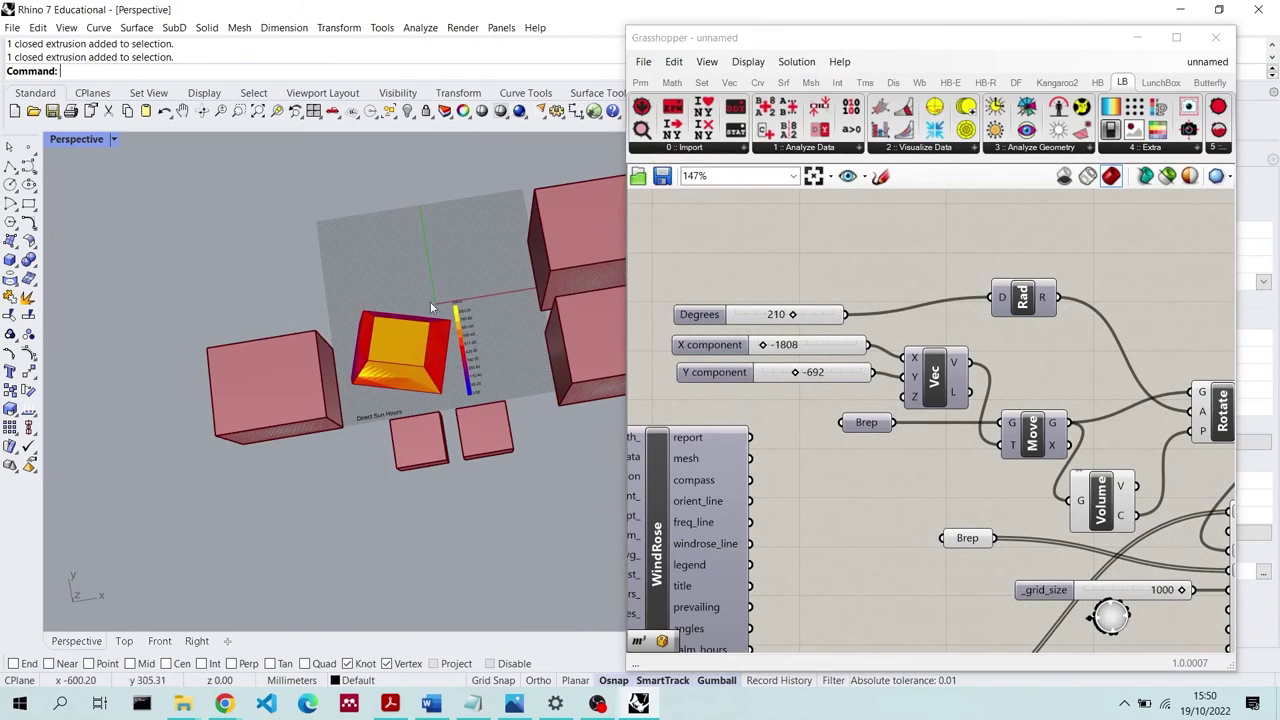
{"action": "left_click_drag", "start_coordinate": [793, 314], "coordinate": [819, 314]}
{"action": "left_click_drag", "start_coordinate": [763, 344], "coordinate": [805, 347]}
{"action": "scroll", "coordinate": [800, 348], "scroll_direction": "down", "scroll_amount": 2}
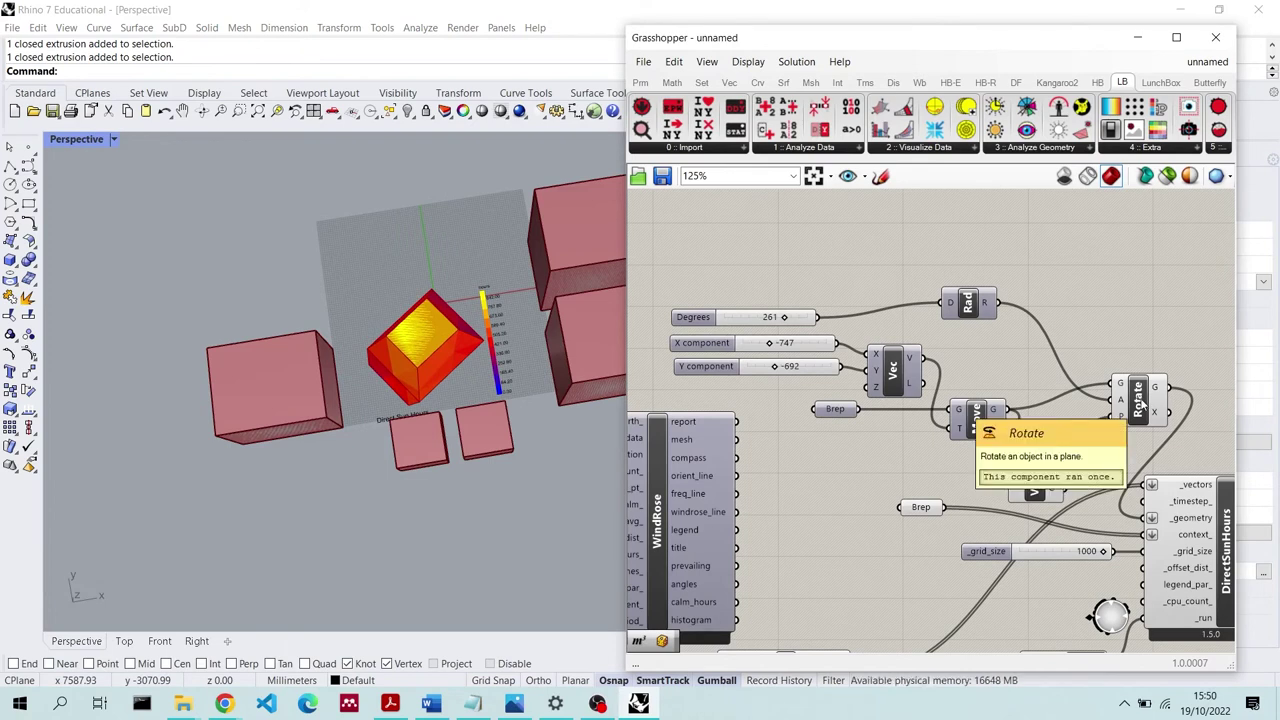
{"action": "scroll", "coordinate": [970, 400], "scroll_direction": "down", "scroll_amount": 6}
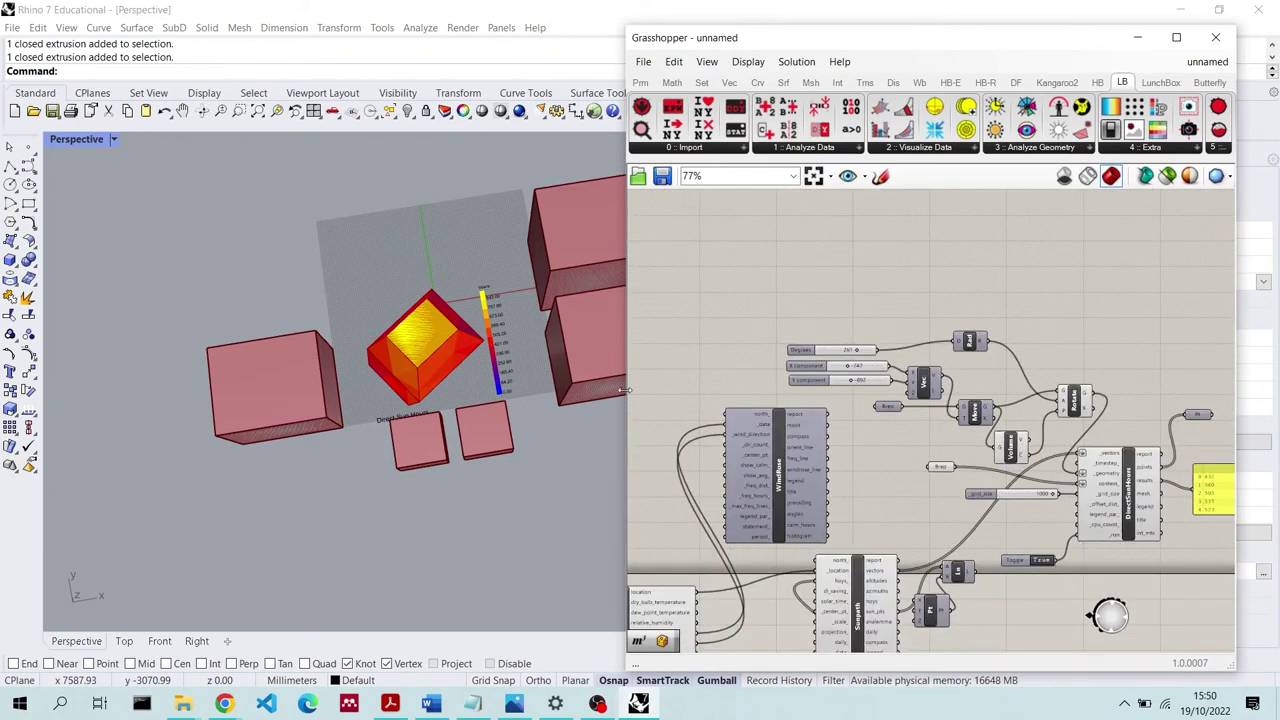
Widen the Grasshopper window and search the components for "rotate"
{"action": "left_click_drag", "start_coordinate": [624, 390], "coordinate": [556, 390]}
{"action": "scroll", "coordinate": [967, 394], "scroll_direction": "up", "scroll_amount": 6}
{"action": "double_click", "coordinate": [975, 283]}
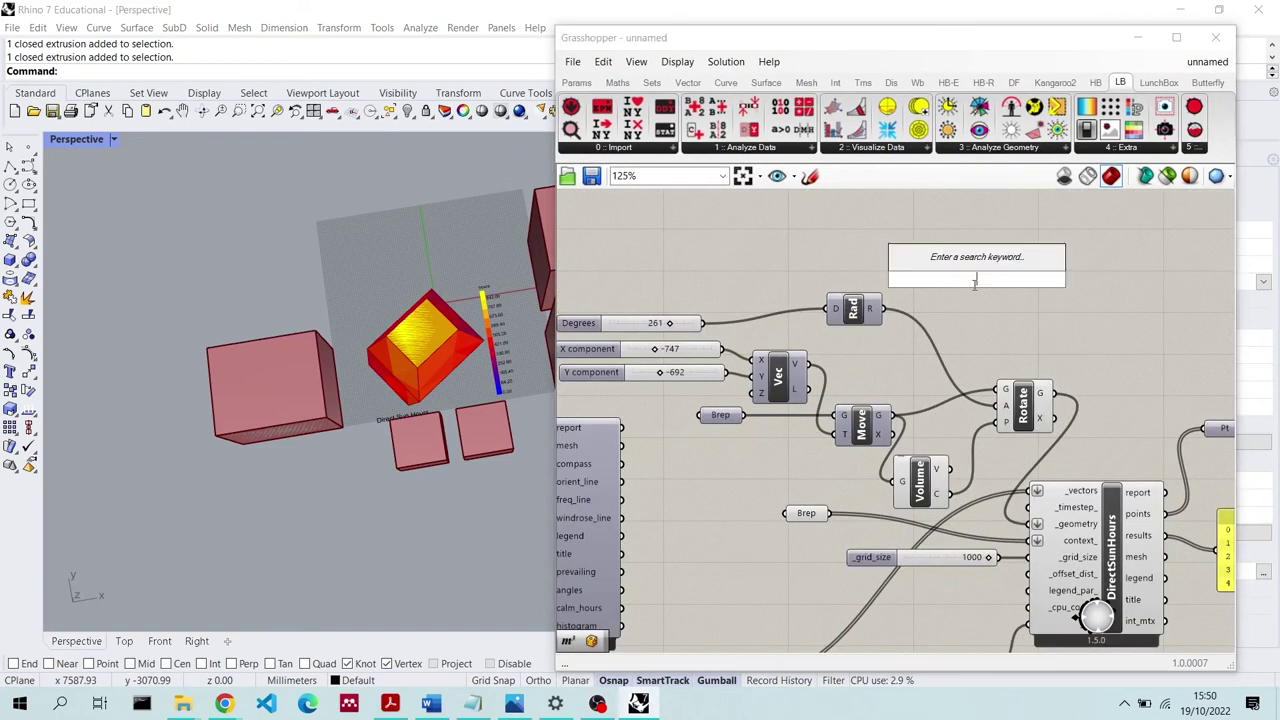
{"action": "type", "text": "rotate"}
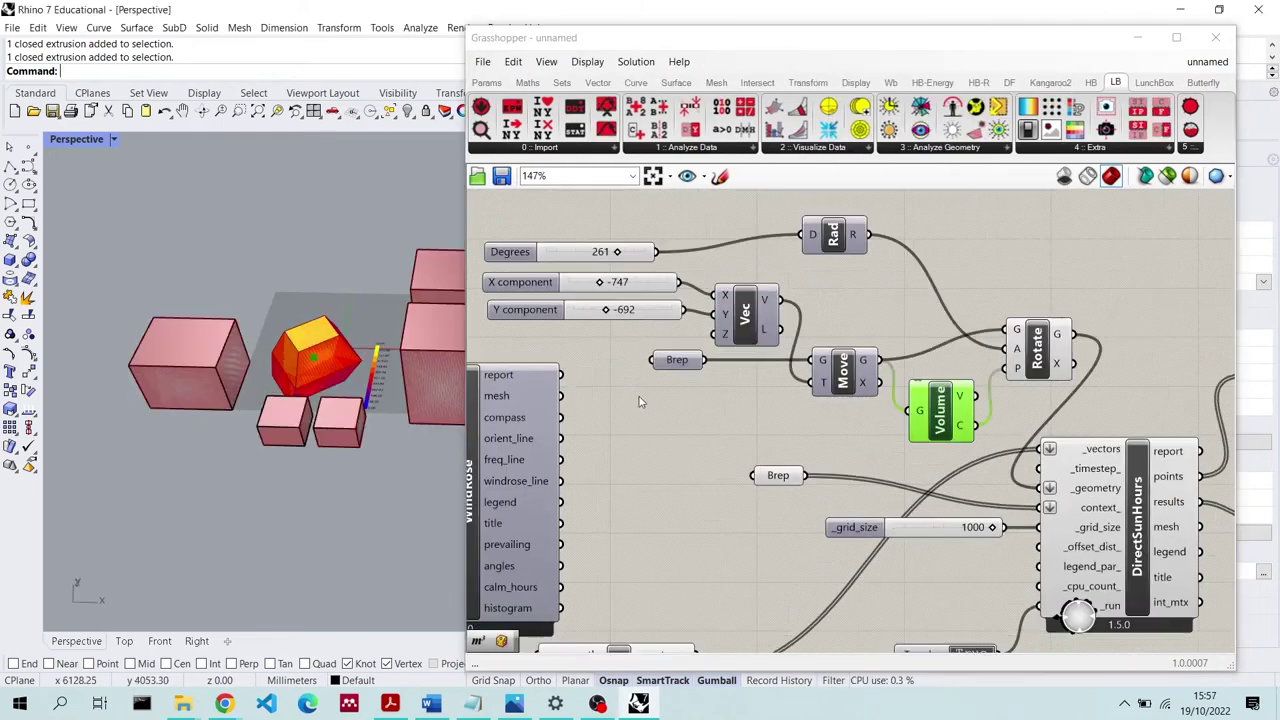
Switch to the Chrome window with the ladybug facade image results and show the Ladybug Tools learning resources page
{"action": "mouse_move", "coordinate": [224, 703]}
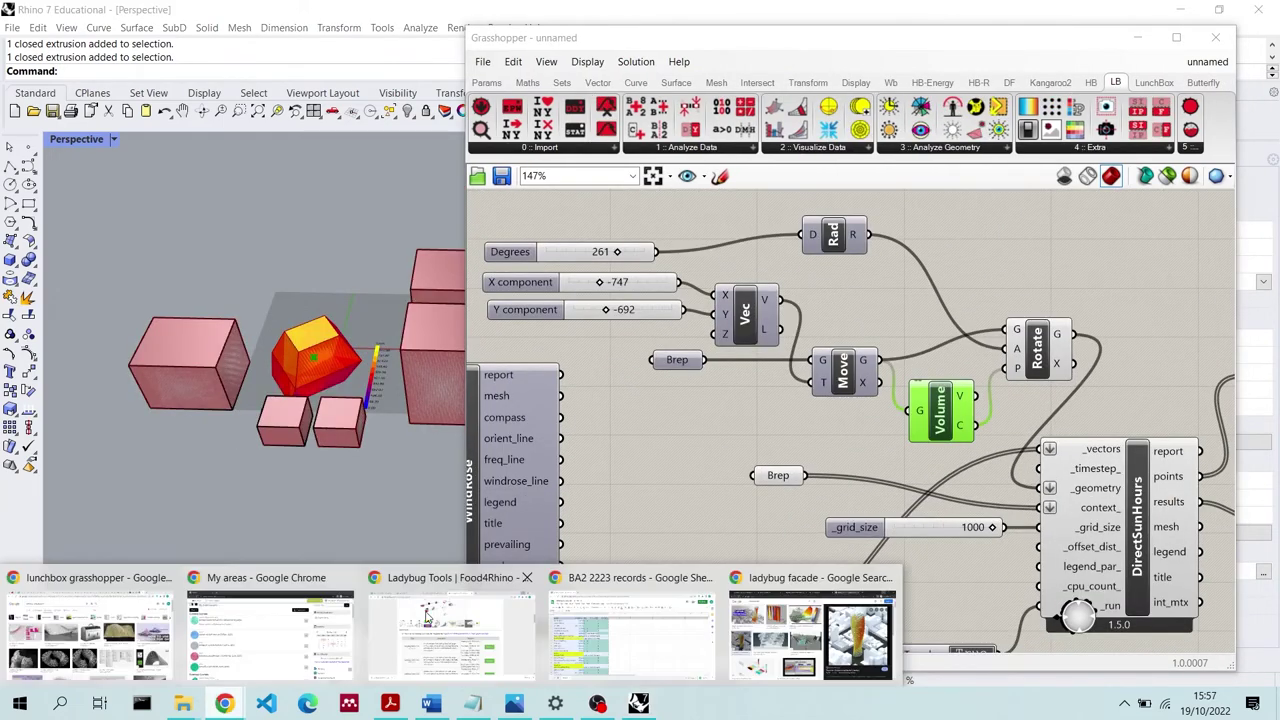
{"action": "left_click", "coordinate": [826, 649]}
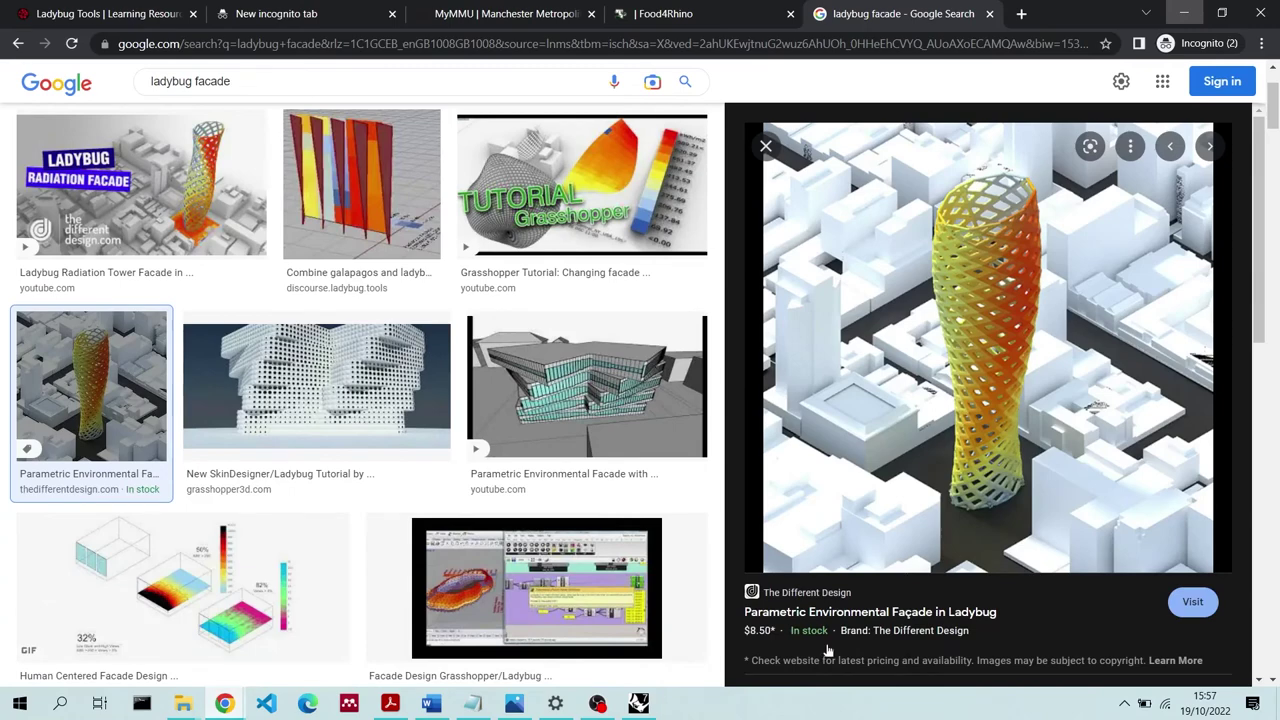
{"action": "left_click", "coordinate": [130, 14]}
{"action": "scroll", "coordinate": [730, 217], "scroll_direction": "up", "scroll_amount": 3}
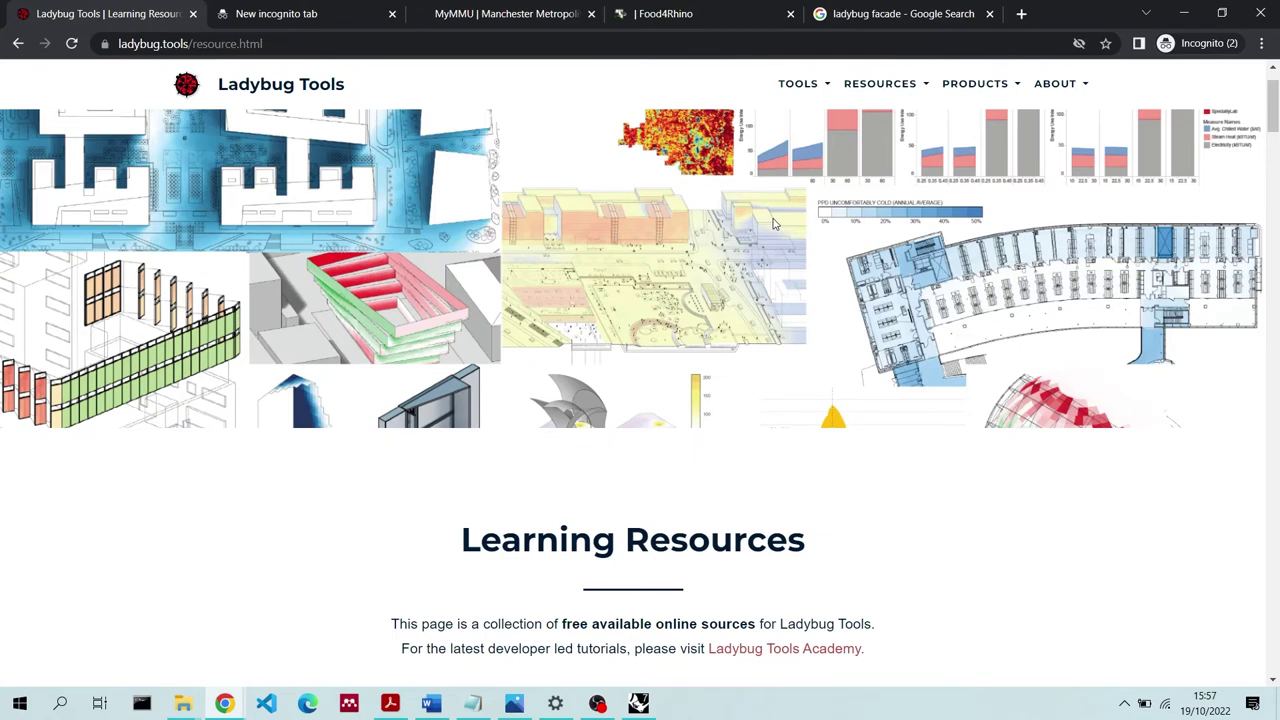
Look through the Ladybug section of the learning resources page and jump to the Honeybee section
{"action": "scroll", "coordinate": [750, 165], "scroll_direction": "down", "scroll_amount": 4}
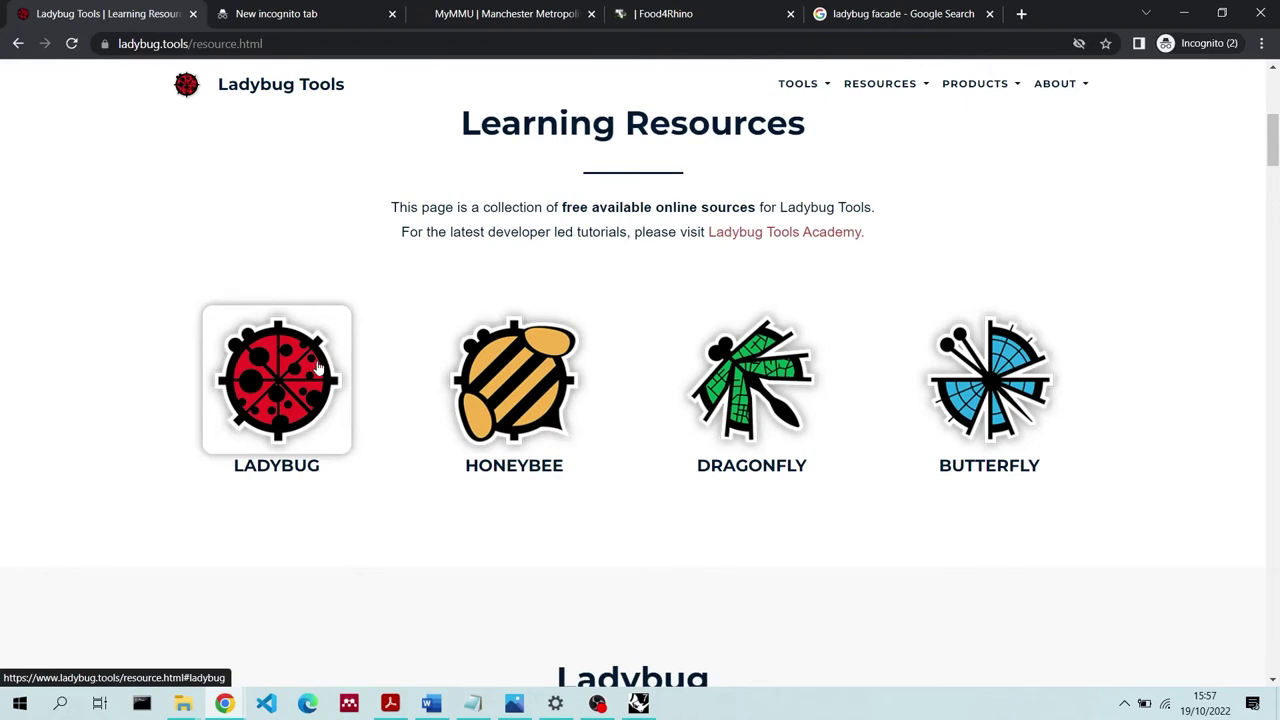
{"action": "scroll", "coordinate": [809, 303], "scroll_direction": "down", "scroll_amount": 4}
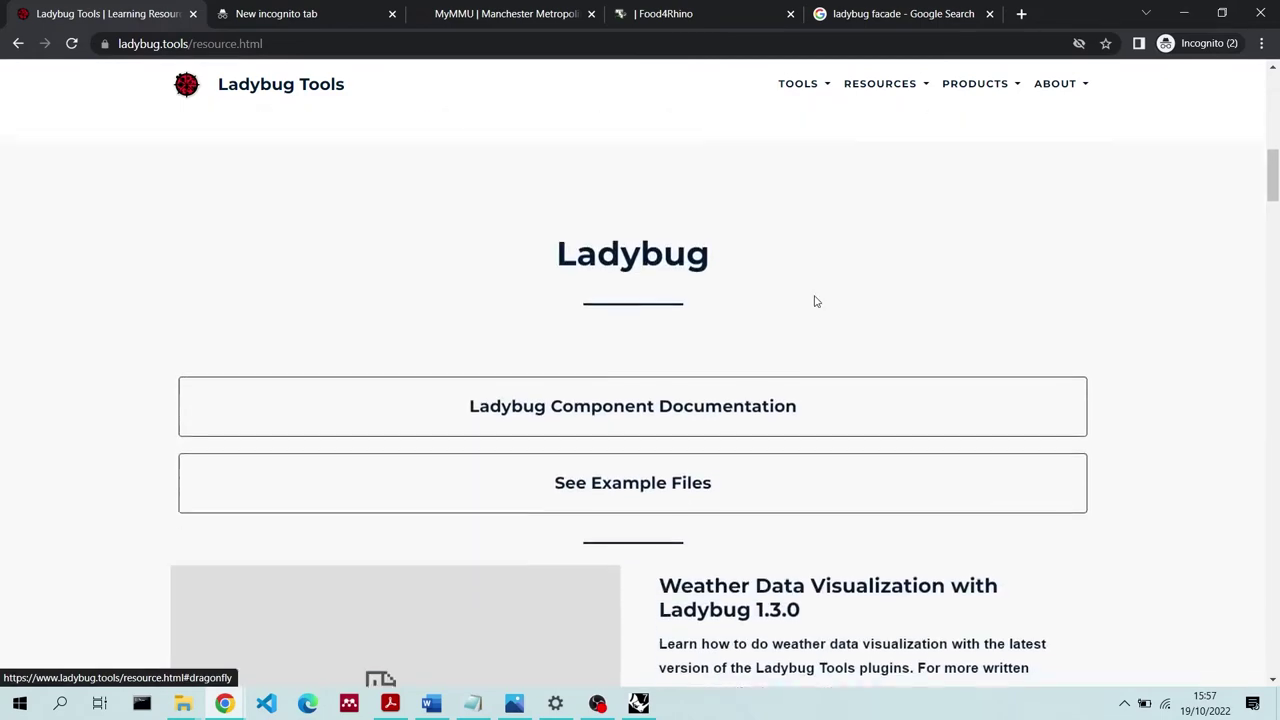
{"action": "scroll", "coordinate": [815, 301], "scroll_direction": "down", "scroll_amount": 4}
{"action": "scroll", "coordinate": [780, 325], "scroll_direction": "down", "scroll_amount": 3}
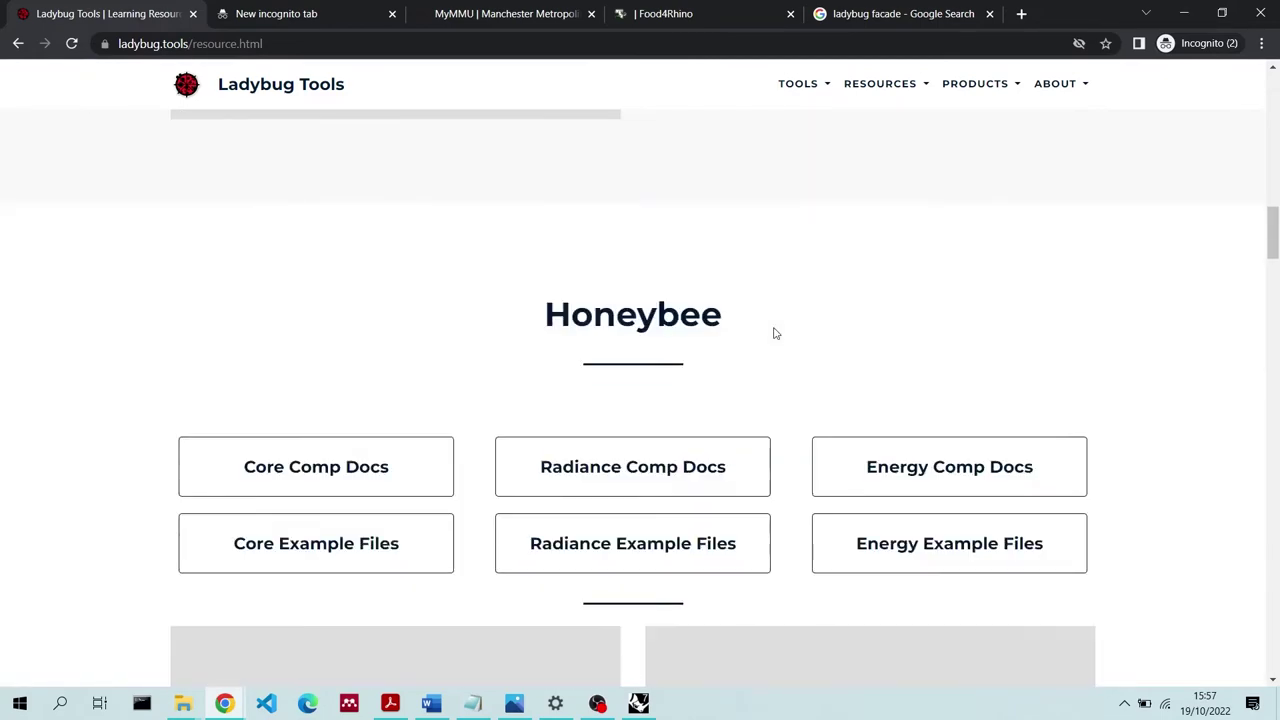
{"action": "scroll", "coordinate": [773, 333], "scroll_direction": "up", "scroll_amount": 9}
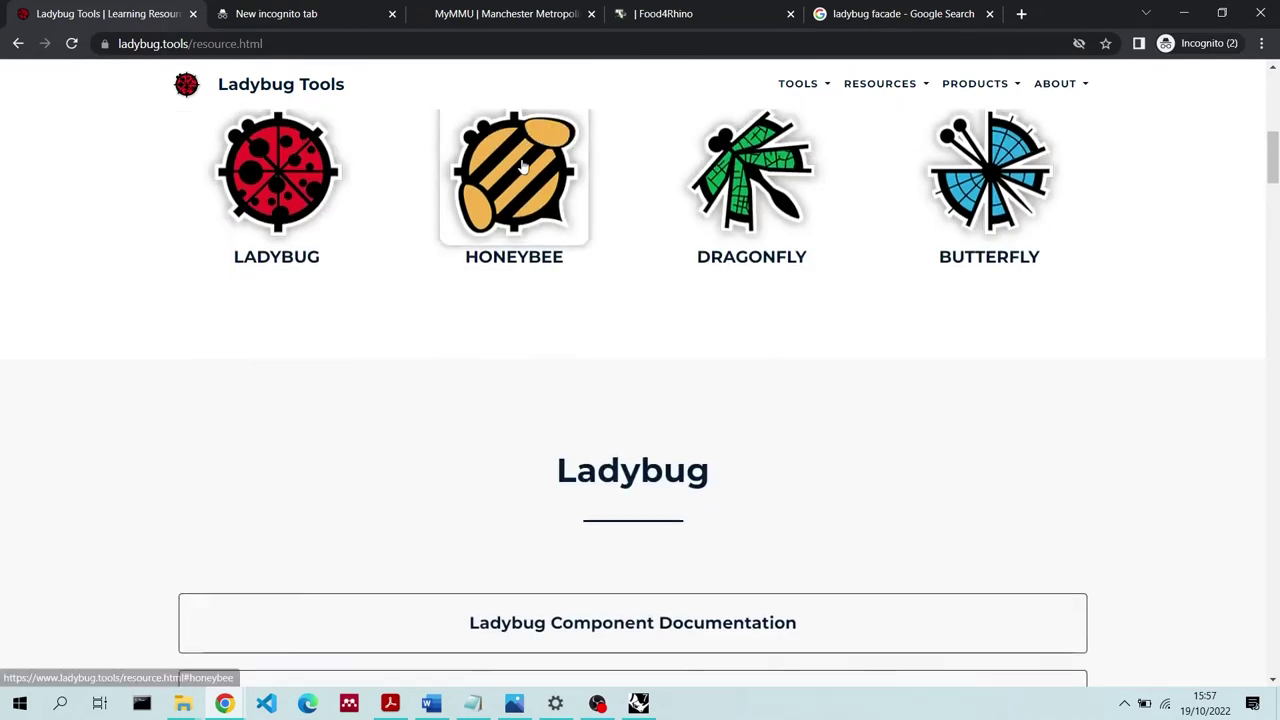
{"action": "left_click", "coordinate": [521, 167]}
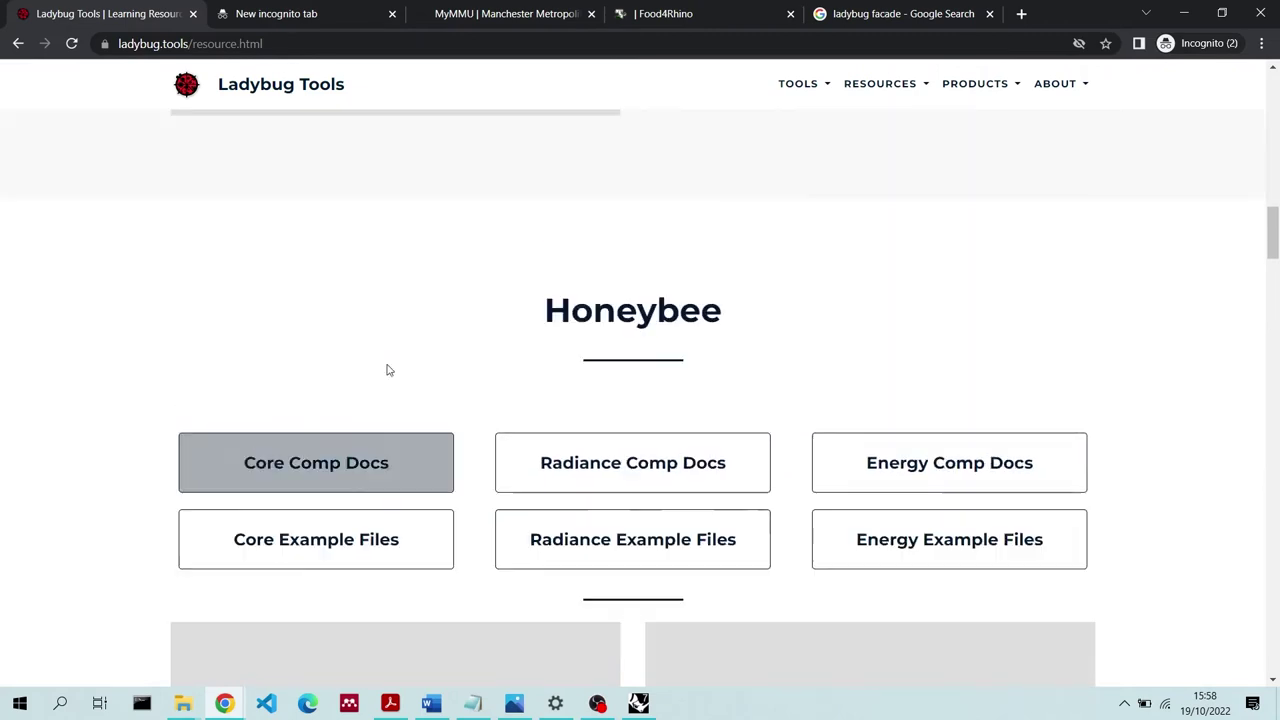
Follow the Ladybug section's example files link and review the study types on the Ladybug overview page
{"action": "scroll", "coordinate": [390, 370], "scroll_direction": "up", "scroll_amount": 6}
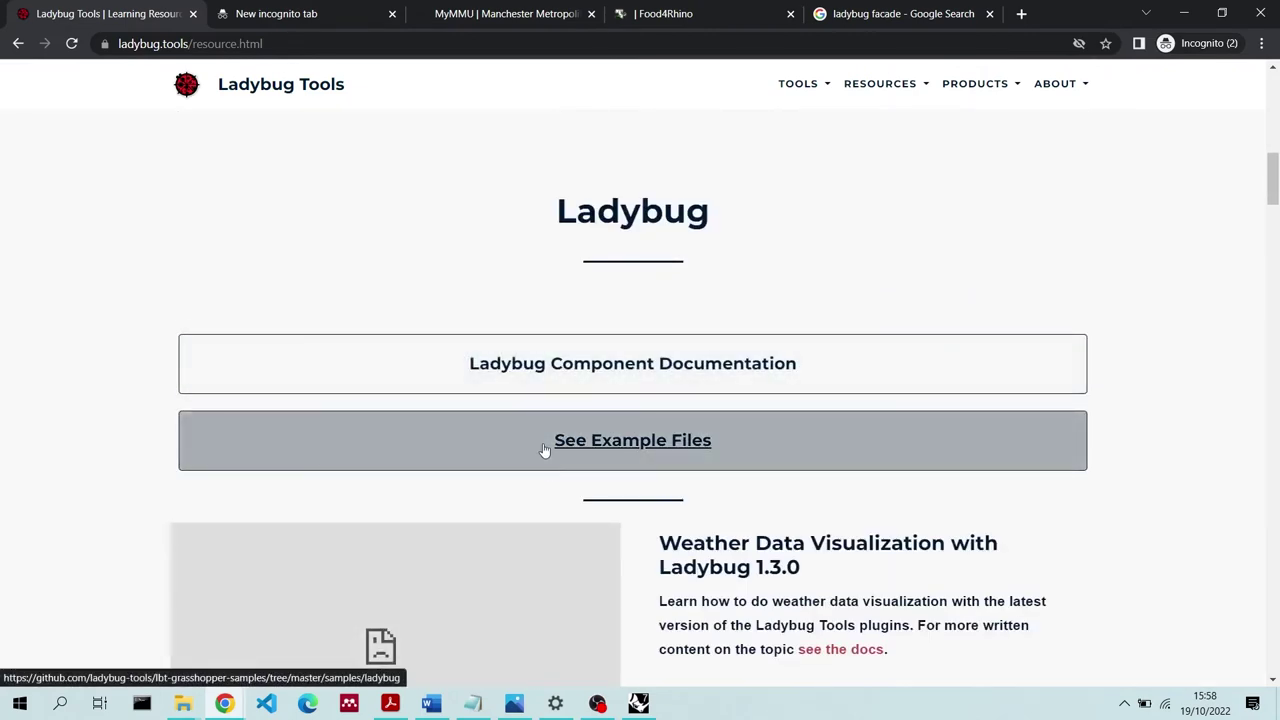
{"action": "left_click", "coordinate": [545, 451]}
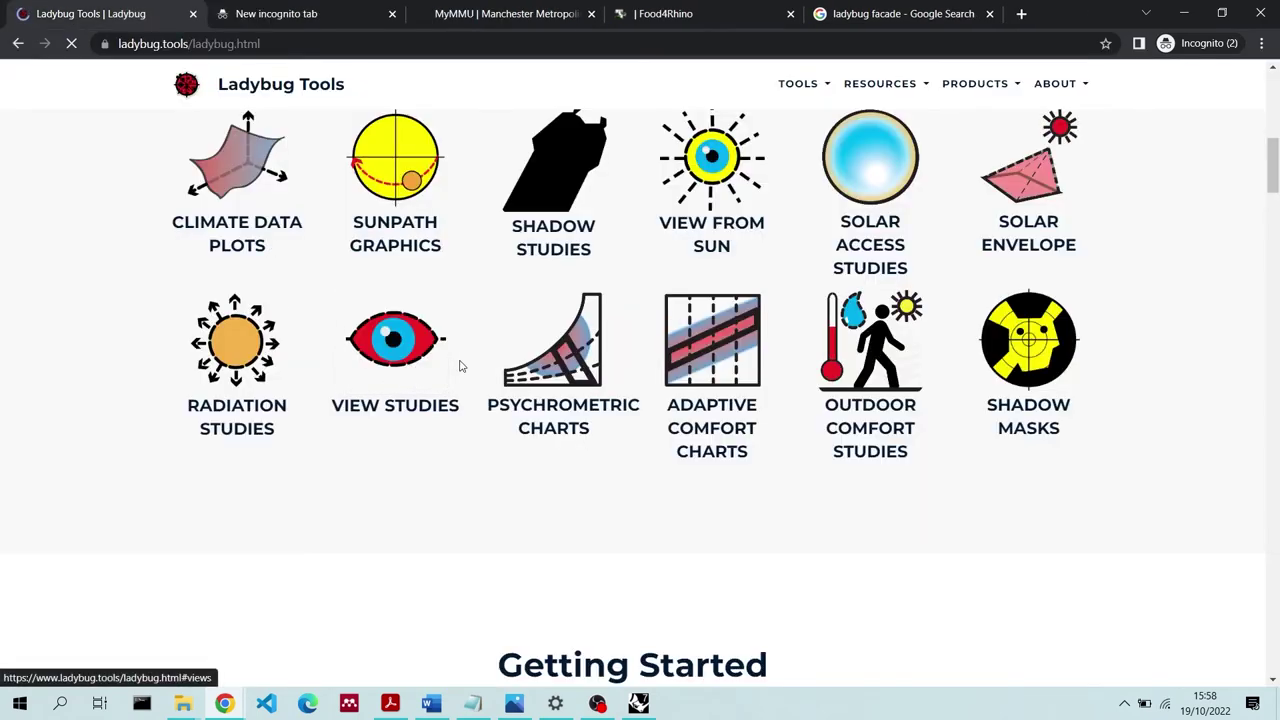
{"action": "scroll", "coordinate": [591, 289], "scroll_direction": "up", "scroll_amount": 4}
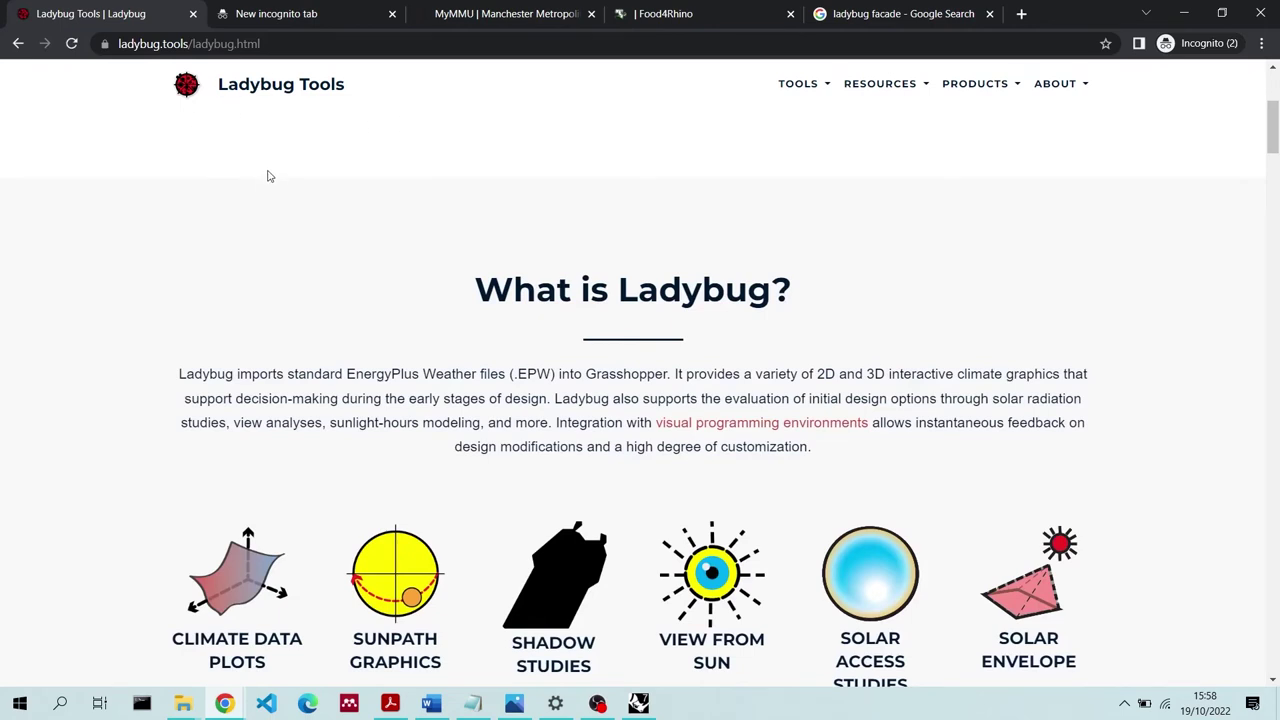
{"action": "scroll", "coordinate": [408, 373], "scroll_direction": "down", "scroll_amount": 2}
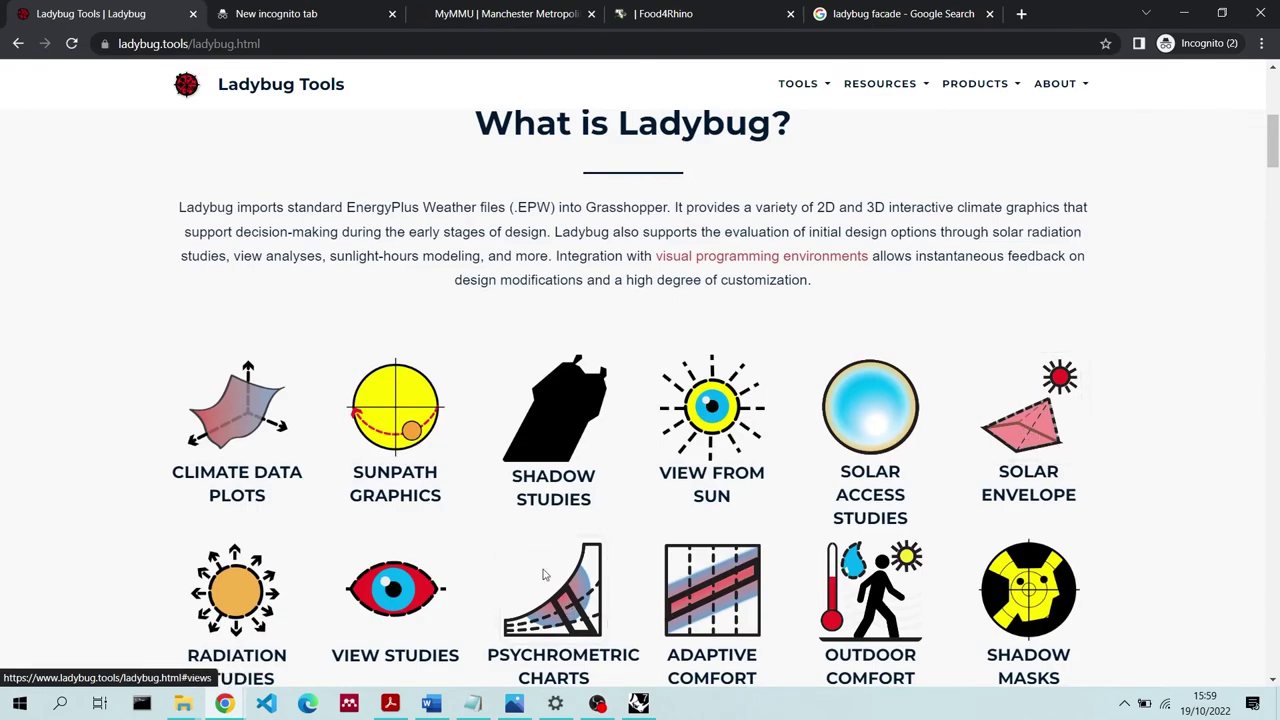
Go to the Psychrometric Charts entry, open its examples on Hydra and return to the Ladybug page
{"action": "left_click", "coordinate": [567, 625]}
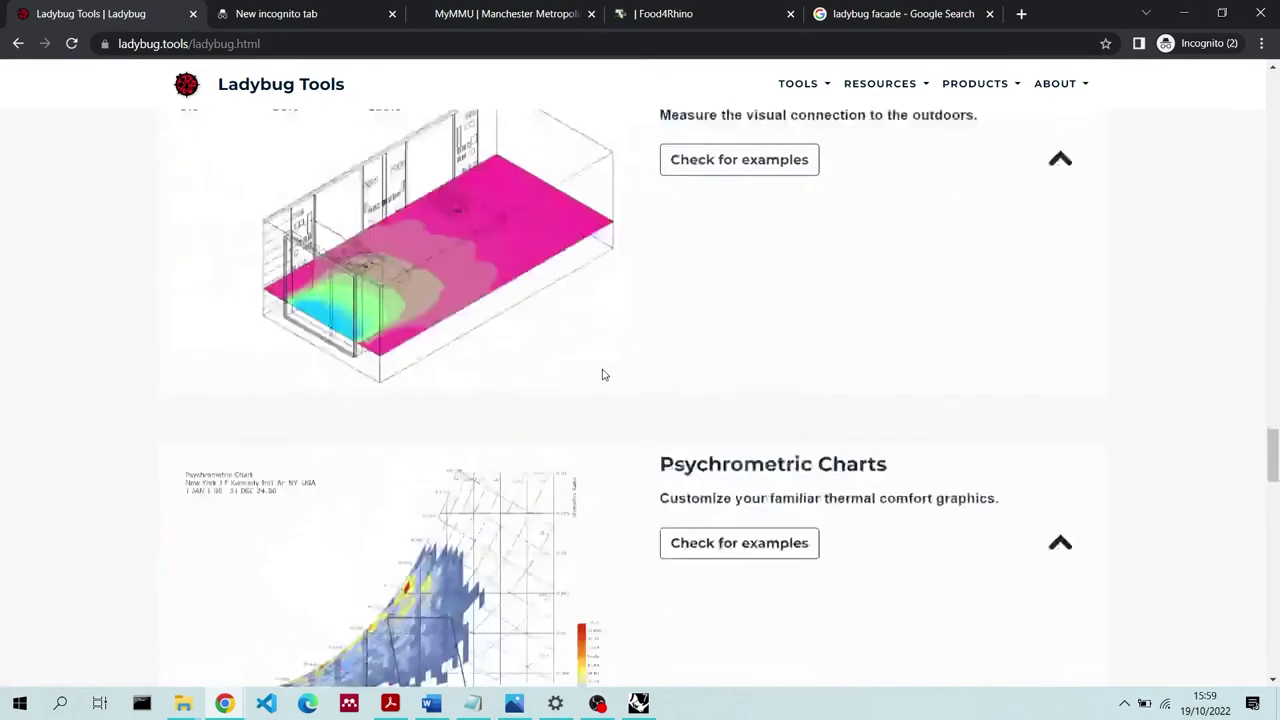
{"action": "left_click", "coordinate": [765, 260]}
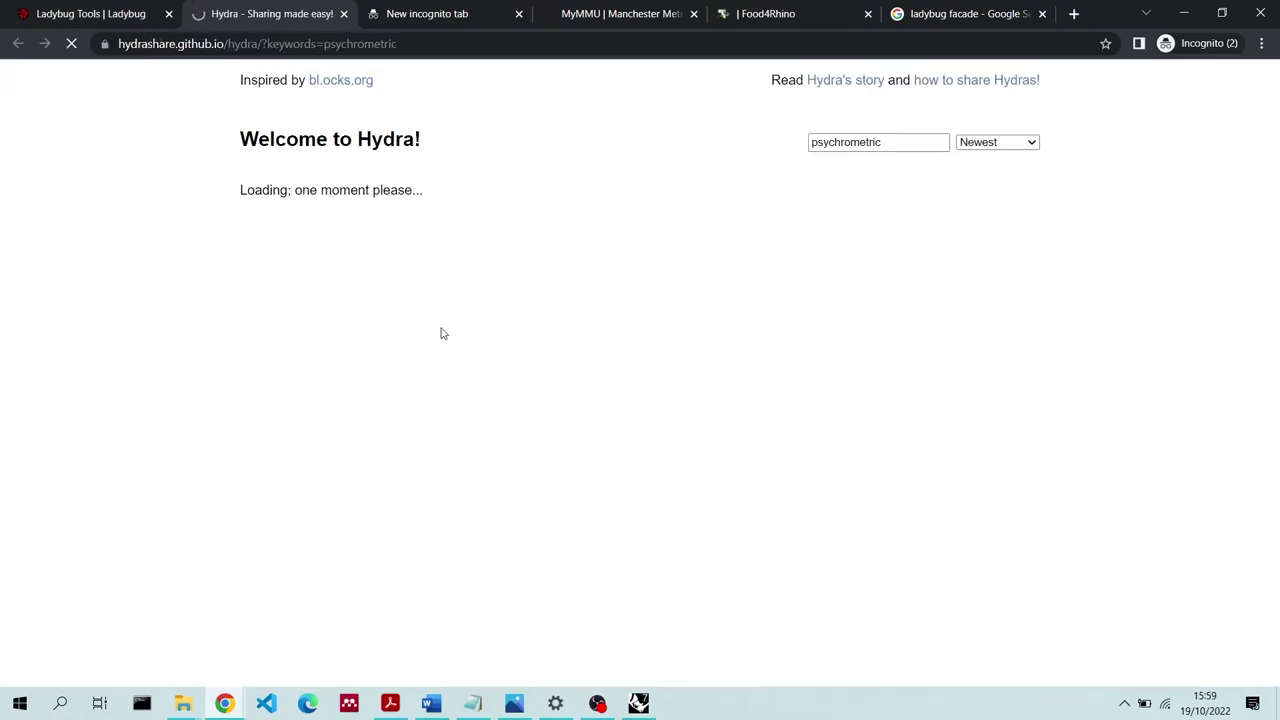
{"action": "left_click", "coordinate": [48, 10]}
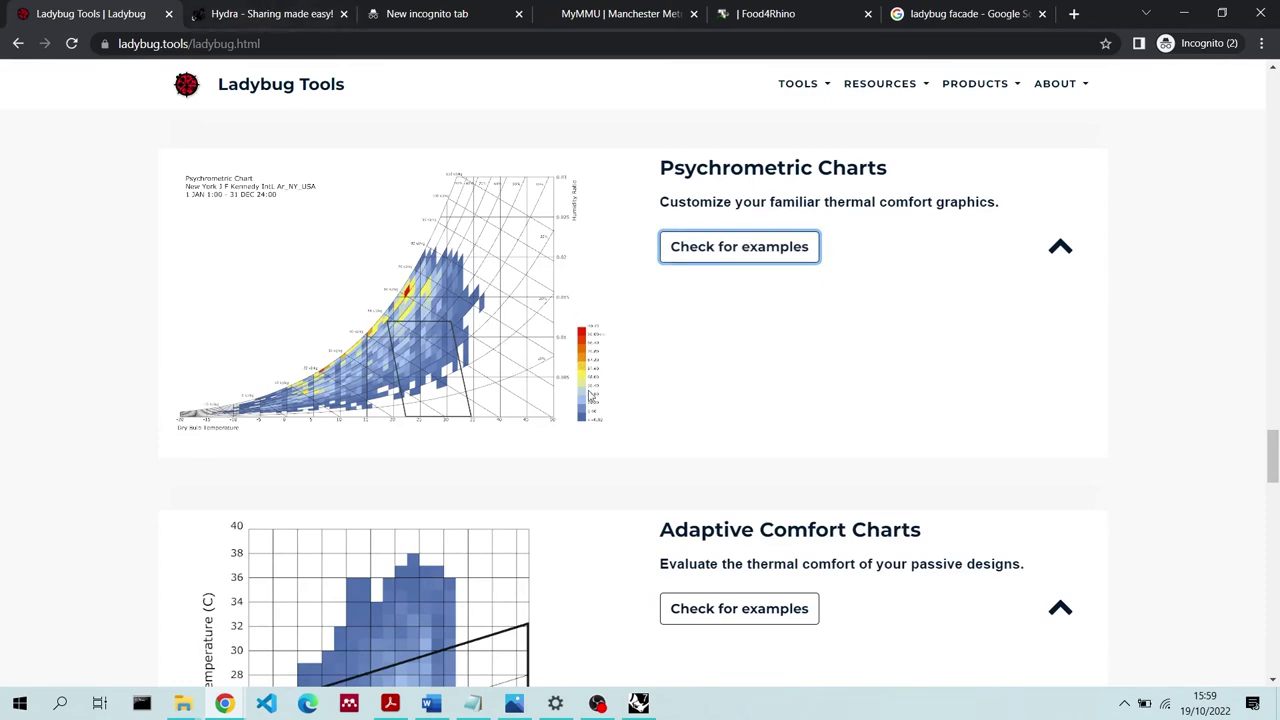
Review the Radiation Studies, Solar Fan and Envelope, and Solar Access Studies entries on the Ladybug page
{"action": "scroll", "coordinate": [465, 465], "scroll_direction": "up", "scroll_amount": 5}
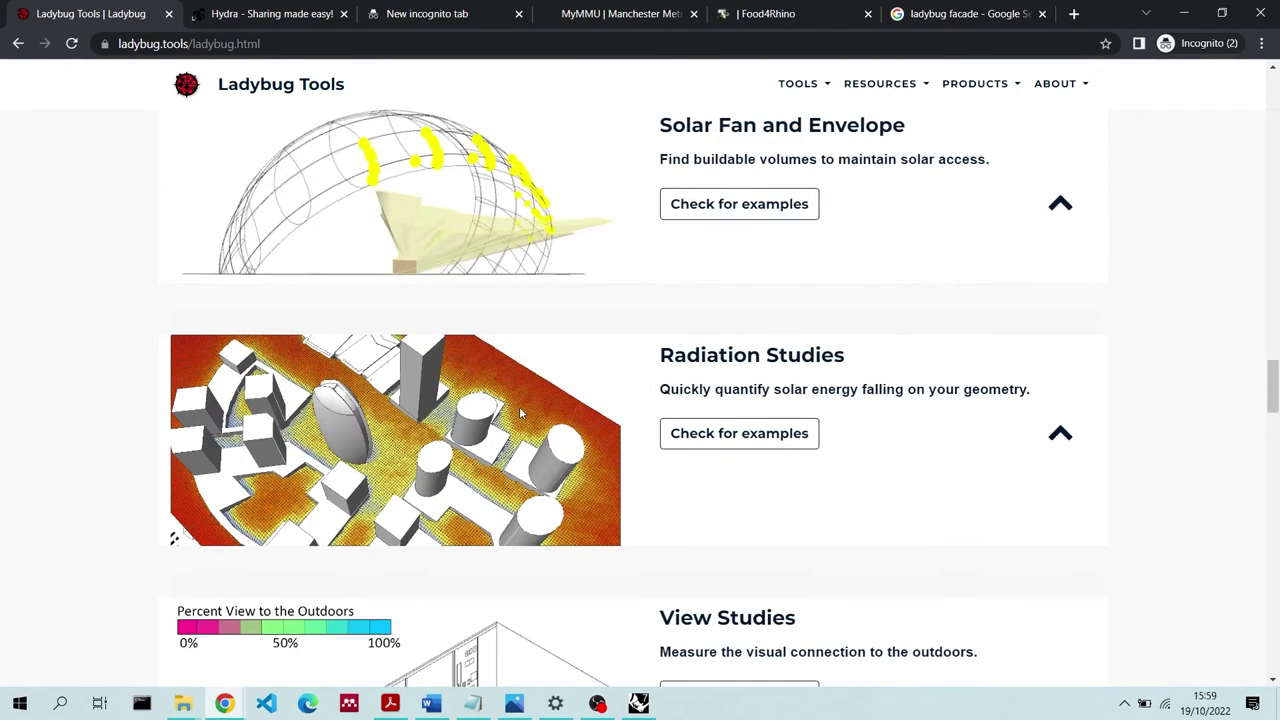
{"action": "scroll", "coordinate": [632, 378], "scroll_direction": "up", "scroll_amount": 3}
{"action": "scroll", "coordinate": [395, 458], "scroll_direction": "up", "scroll_amount": 3}
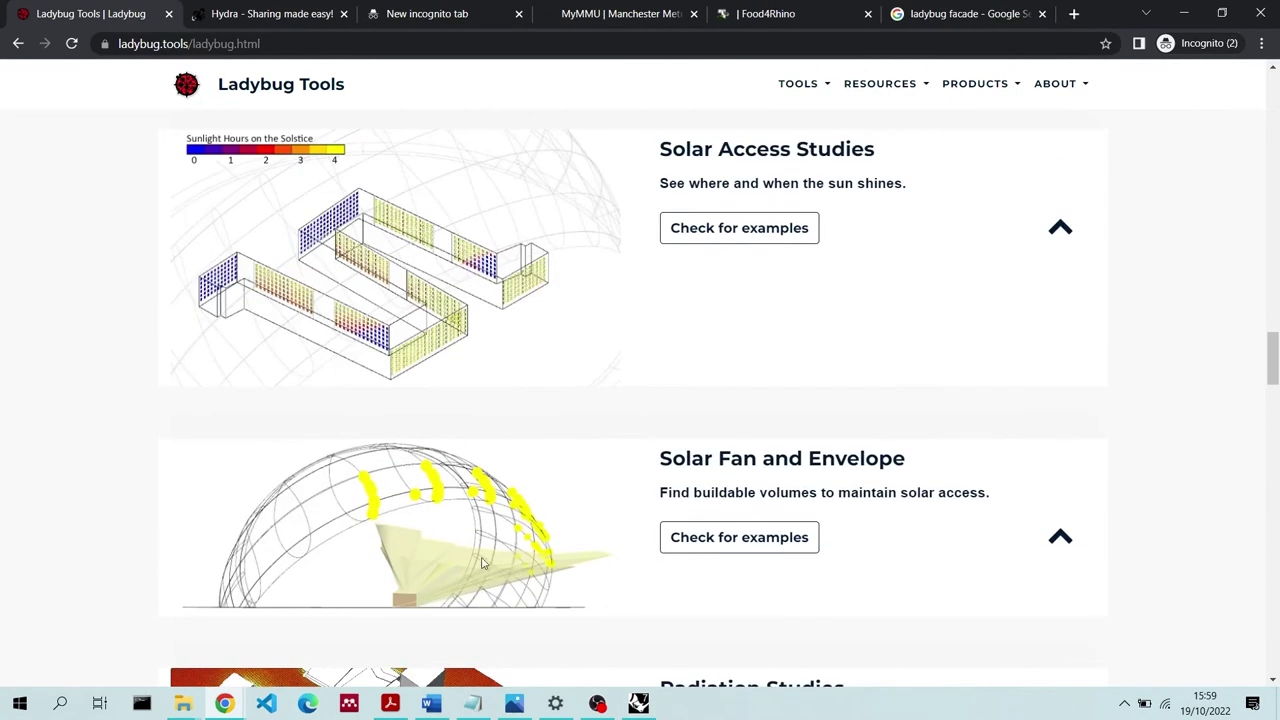
{"action": "scroll", "coordinate": [483, 543], "scroll_direction": "up", "scroll_amount": 1}
{"action": "scroll", "coordinate": [740, 471], "scroll_direction": "up", "scroll_amount": 2}
{"action": "scroll", "coordinate": [763, 417], "scroll_direction": "up", "scroll_amount": 2}
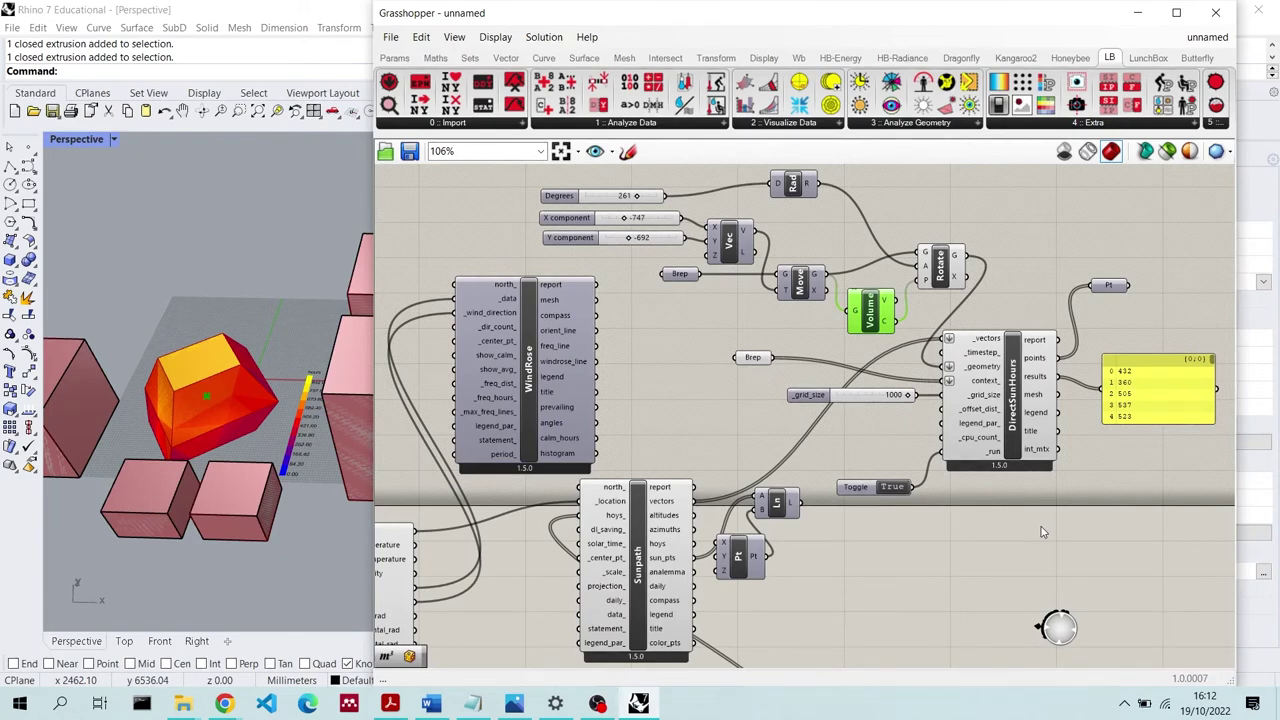
Add a Galapagos component to the Grasshopper canvas and place it in the empty area above the DirectSunHours results panel
{"action": "scroll", "coordinate": [695, 400], "scroll_direction": "down", "scroll_amount": 3}
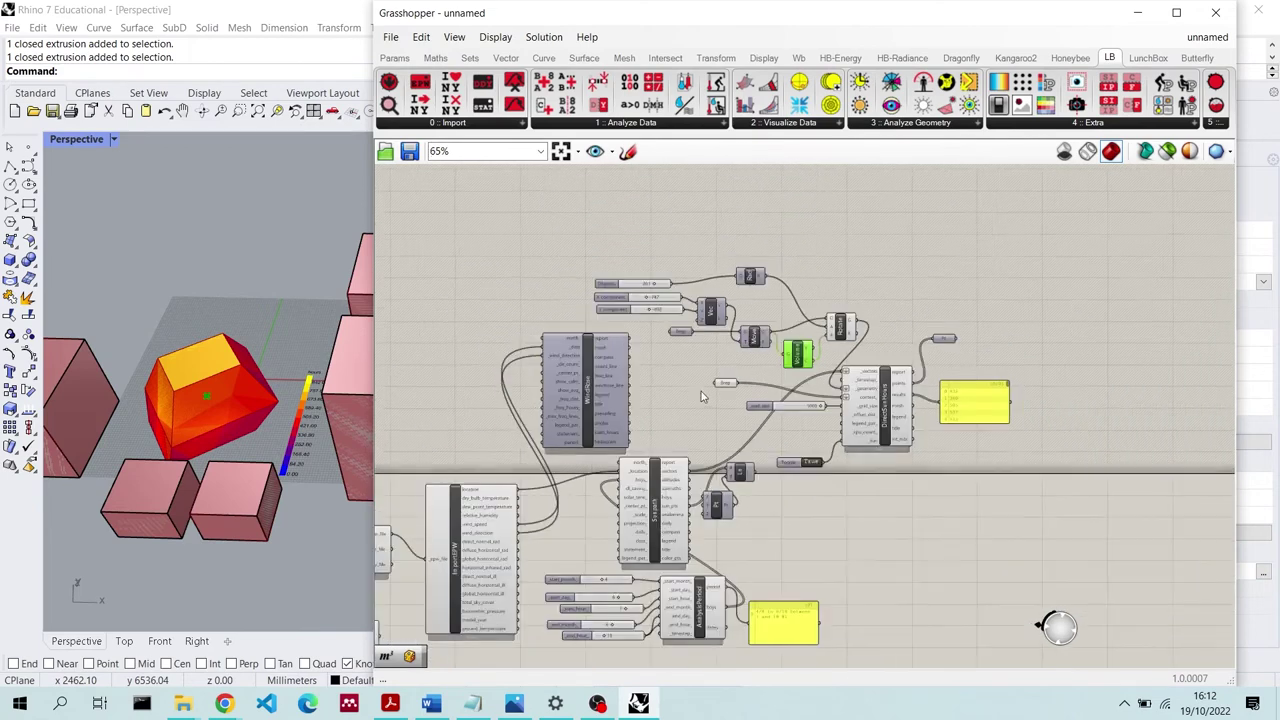
{"action": "double_click", "coordinate": [903, 259]}
{"action": "type", "text": "gl"}
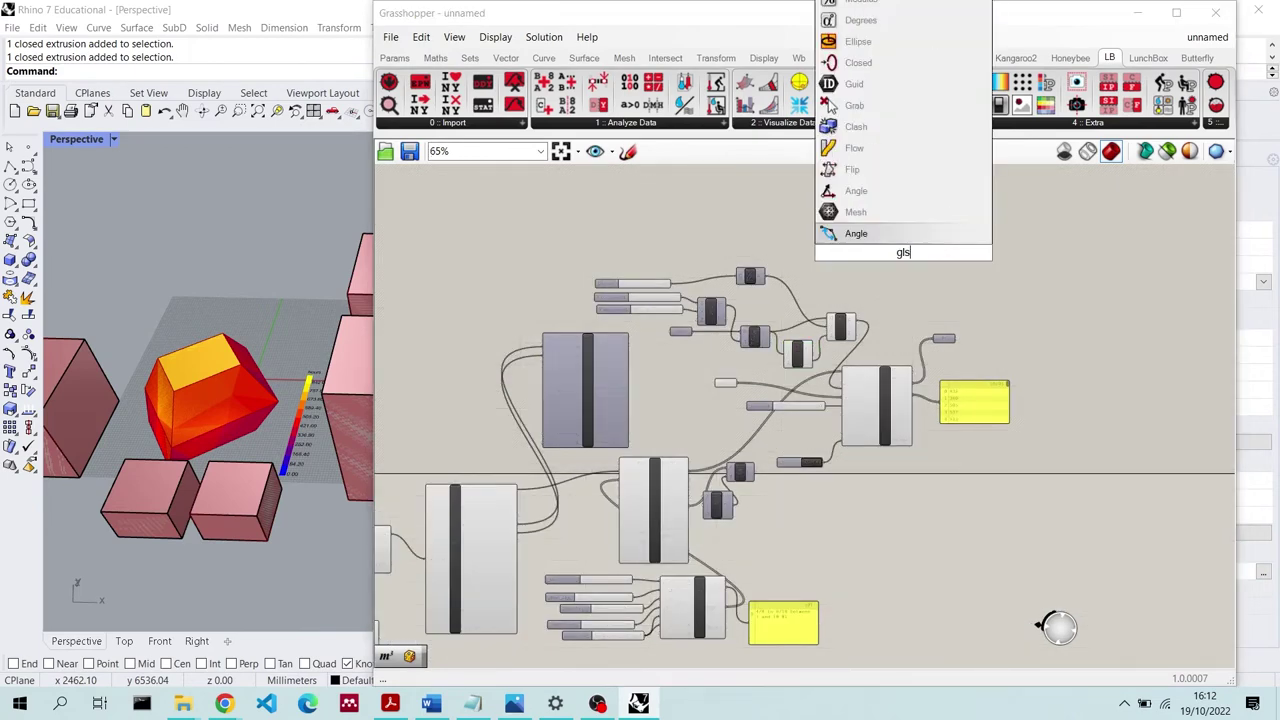
{"action": "key", "text": "BackSpace"}
{"action": "type", "text": "ala"}
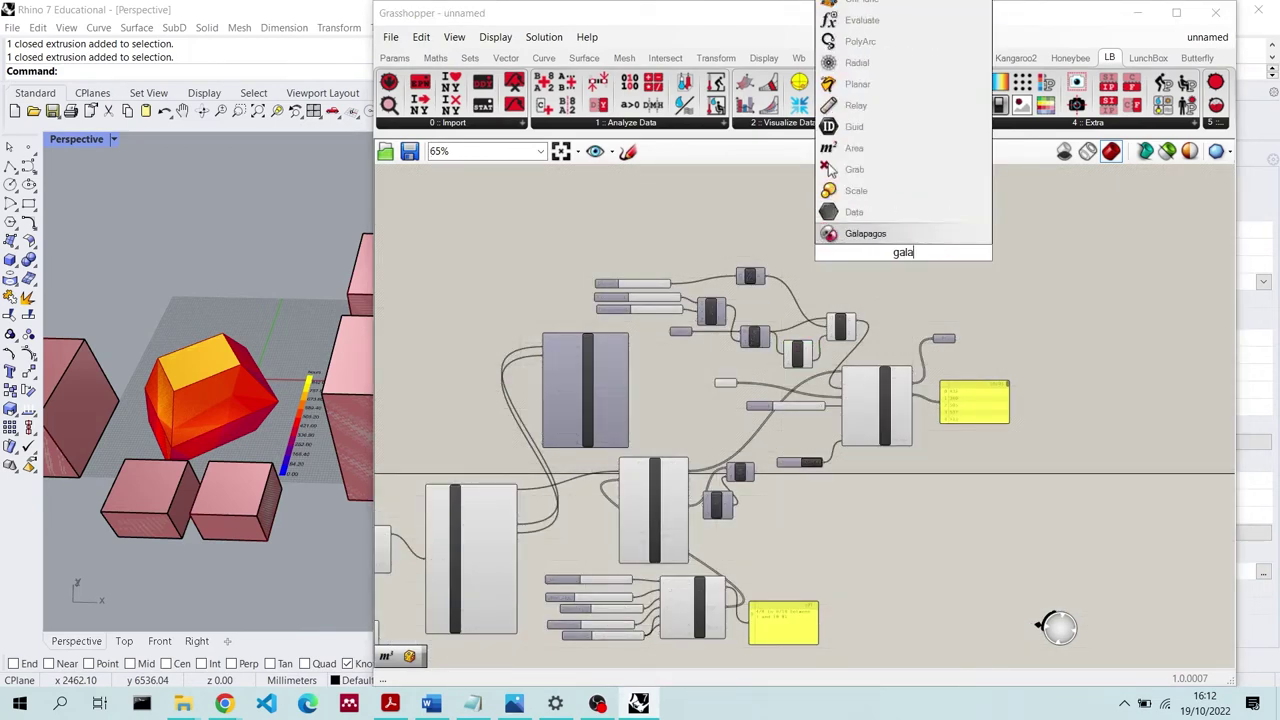
{"action": "key", "text": "Return"}
{"action": "left_click_drag", "start_coordinate": [908, 253], "coordinate": [985, 258]}
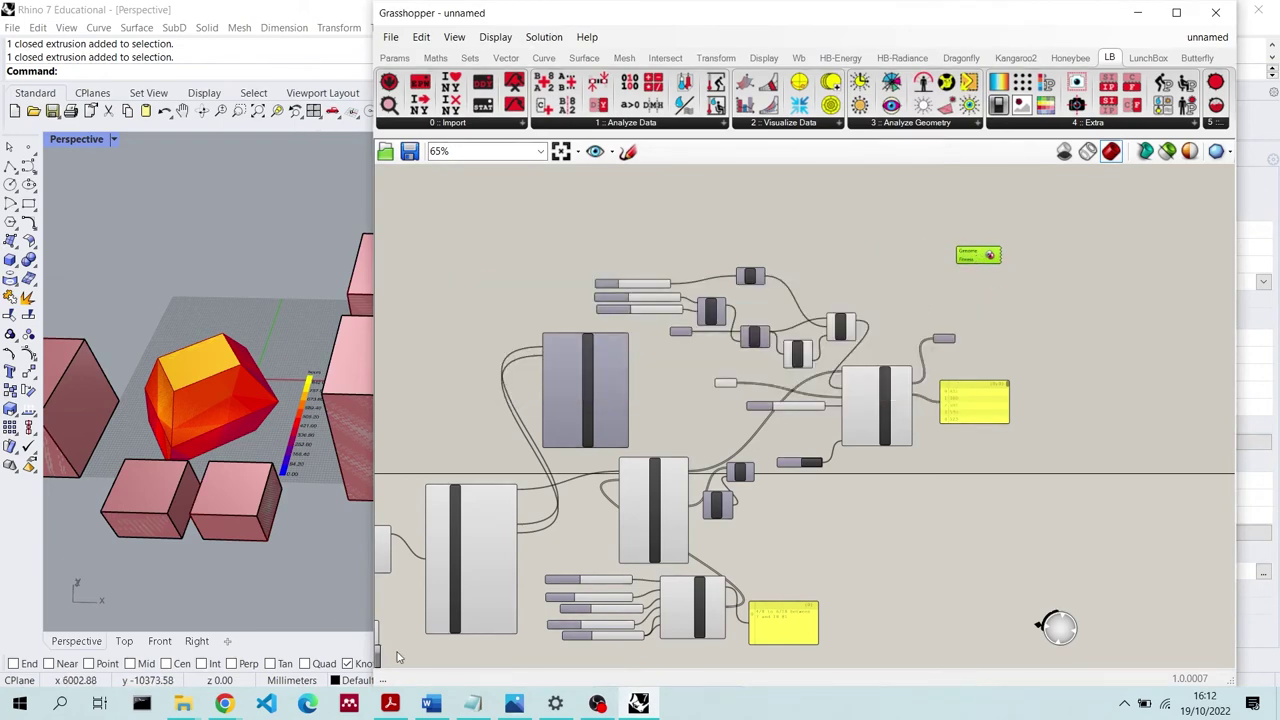
Switch to add_grasshopperplugins_mt.pdf in Acrobat and examine the Galapagos tutorial and radiation analysis pages
{"action": "left_click", "coordinate": [393, 704]}
{"action": "scroll", "coordinate": [729, 429], "scroll_direction": "down", "scroll_amount": 2}
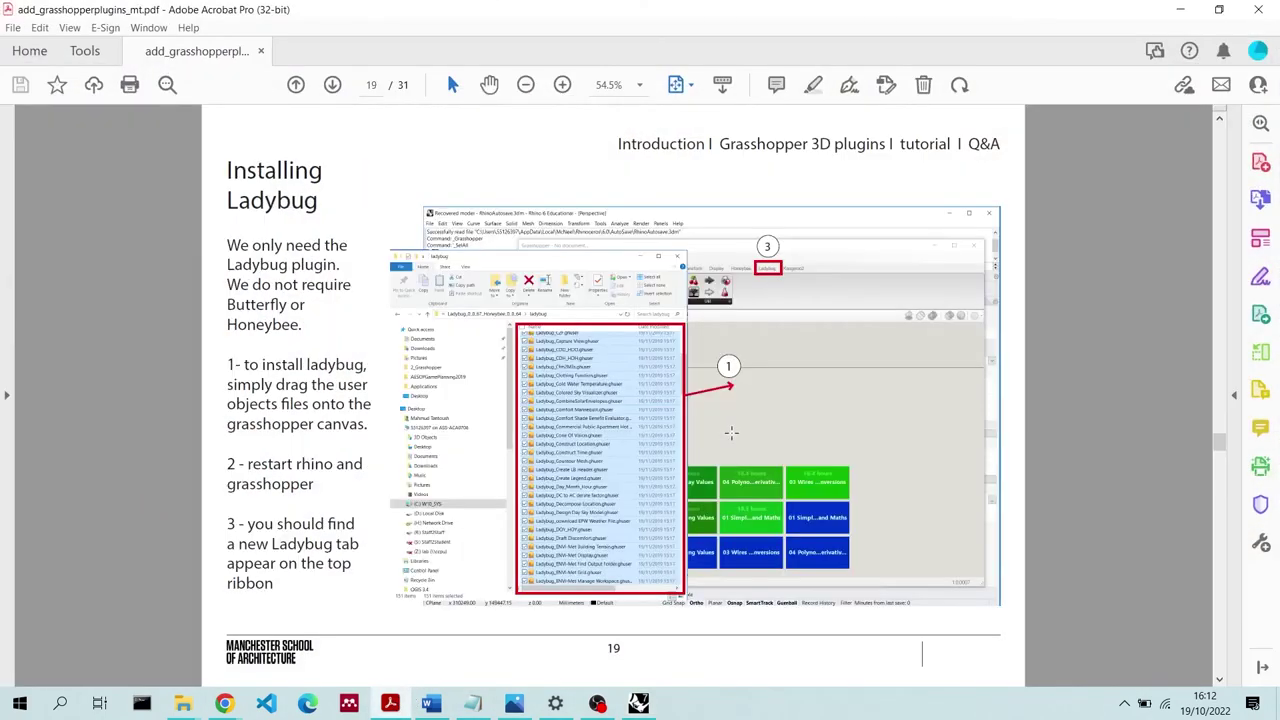
{"action": "scroll", "coordinate": [754, 441], "scroll_direction": "down", "scroll_amount": 4}
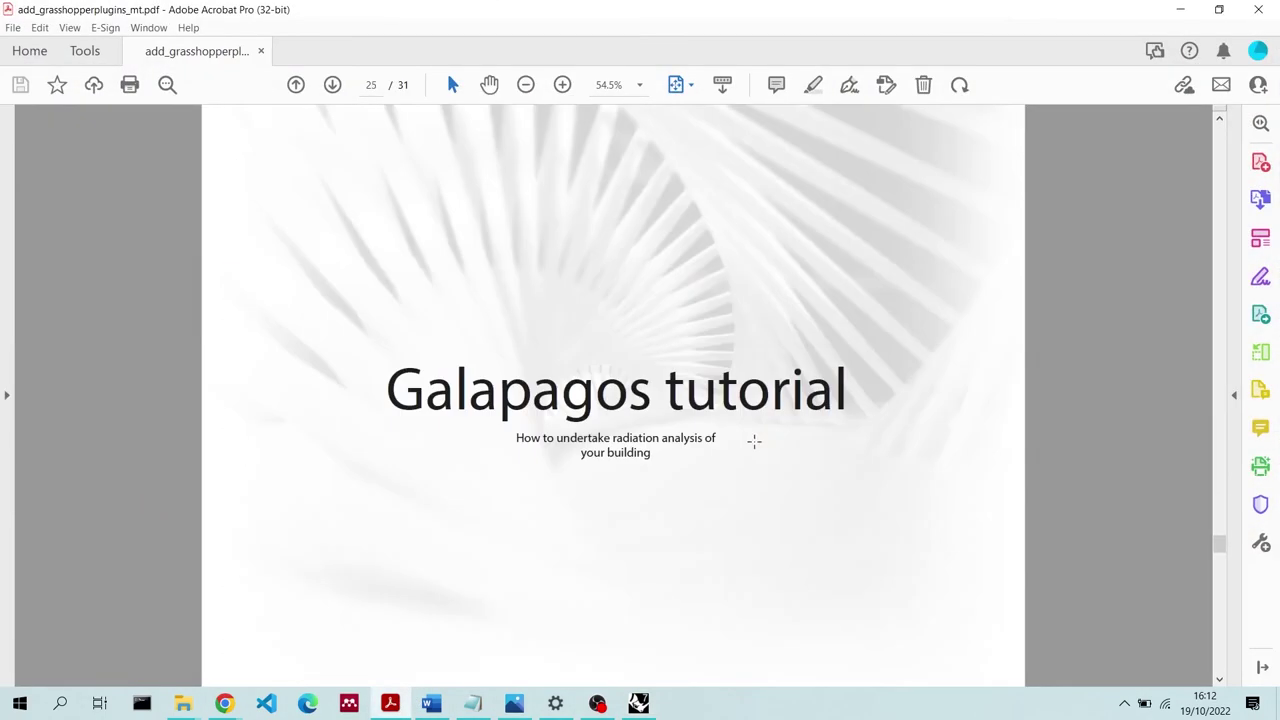
{"action": "scroll", "coordinate": [754, 441], "scroll_direction": "up", "scroll_amount": 3}
{"action": "scroll", "coordinate": [754, 441], "scroll_direction": "down", "scroll_amount": 7}
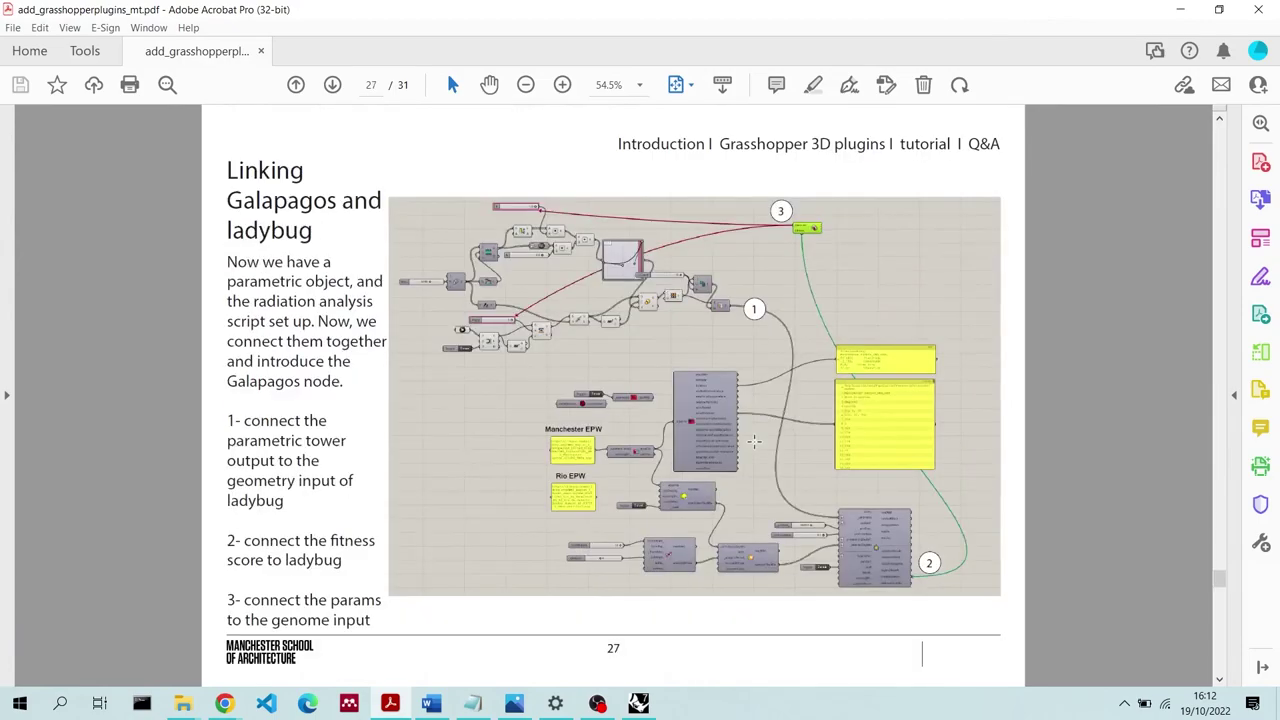
{"action": "scroll", "coordinate": [754, 441], "scroll_direction": "down", "scroll_amount": 1}
{"action": "scroll", "coordinate": [754, 441], "scroll_direction": "up", "scroll_amount": 9}
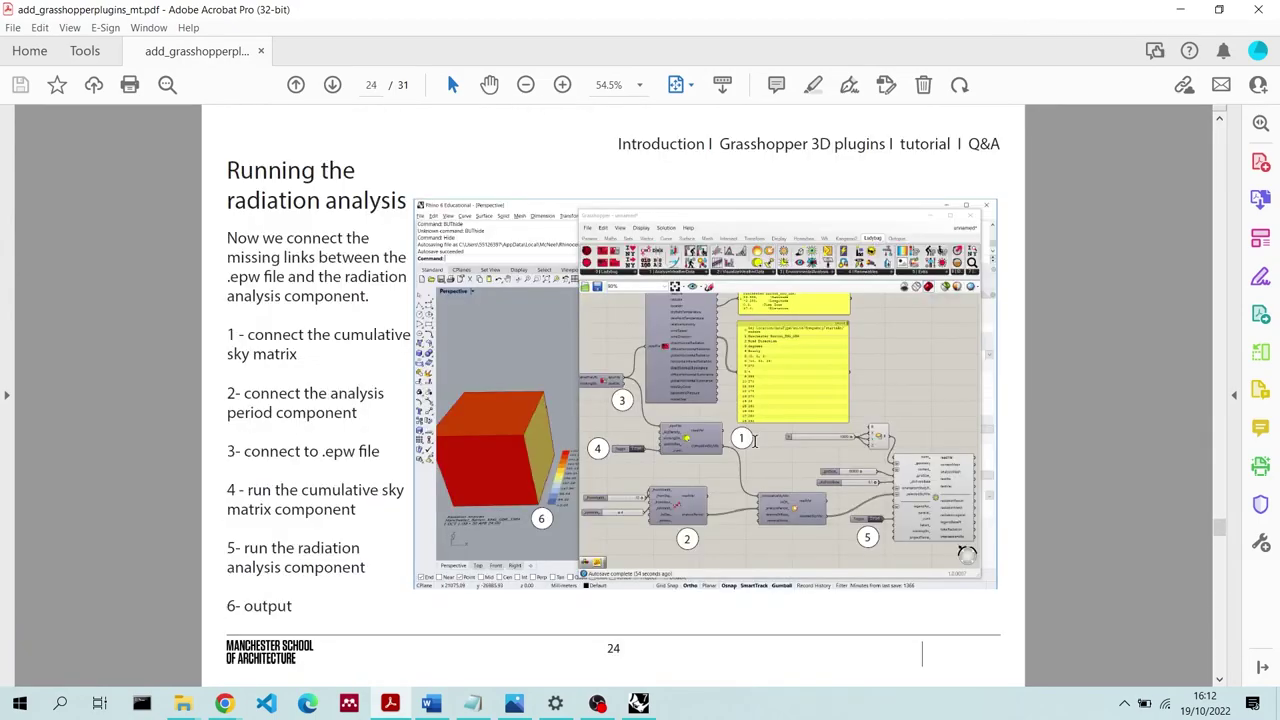
Examine the Galapagos plugin pages of the PDF, from the section title through the quick demonstration on page 13
{"action": "scroll", "coordinate": [754, 441], "scroll_direction": "up", "scroll_amount": 7}
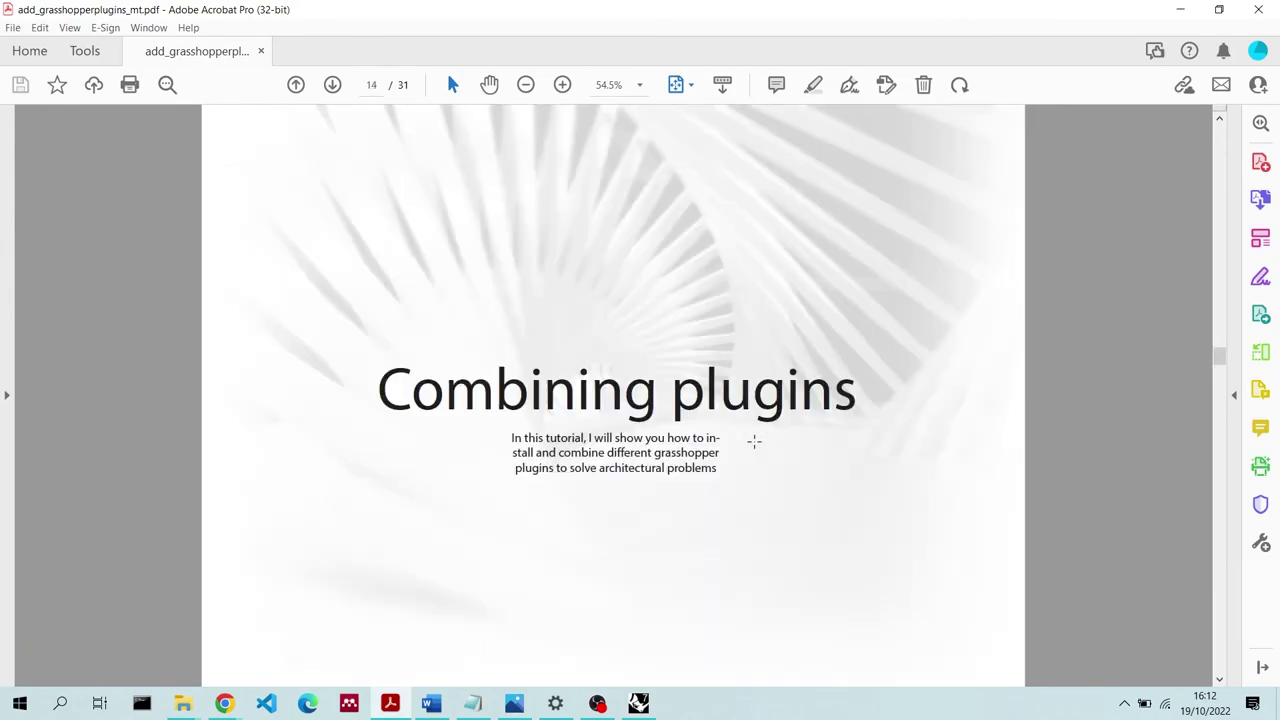
{"action": "scroll", "coordinate": [754, 441], "scroll_direction": "up", "scroll_amount": 2}
{"action": "scroll", "coordinate": [754, 441], "scroll_direction": "down", "scroll_amount": 1}
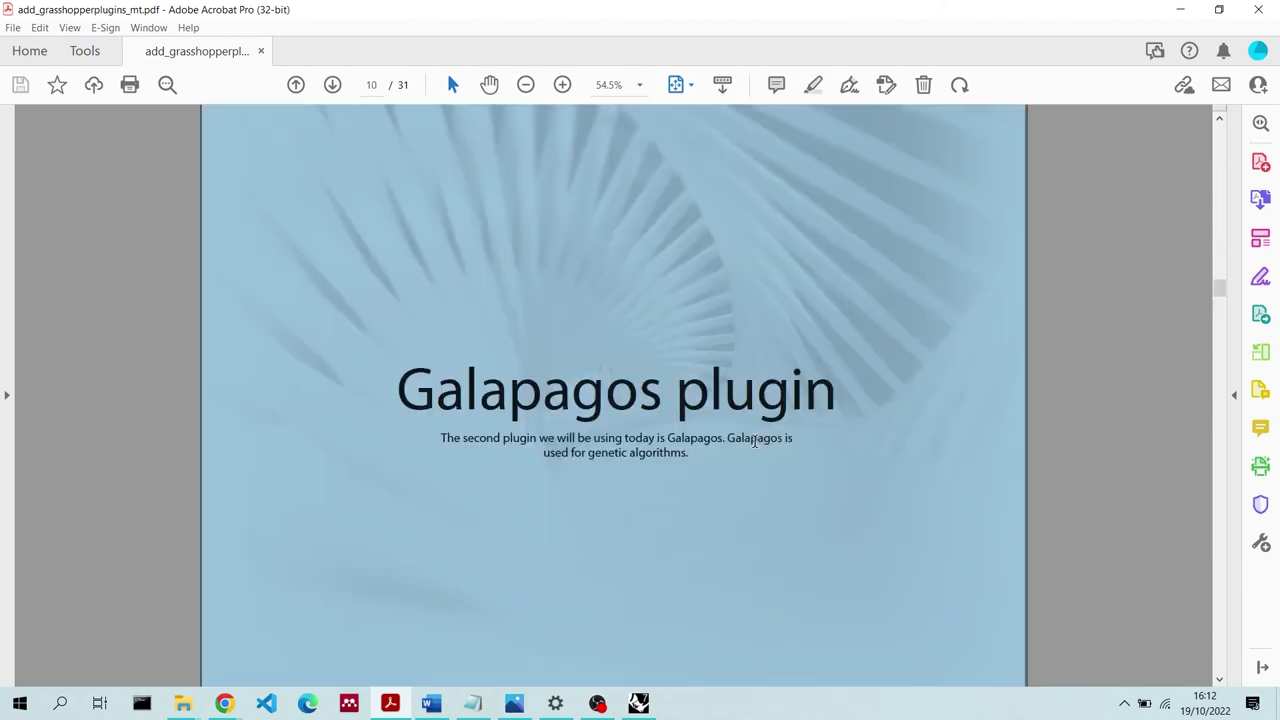
{"action": "scroll", "coordinate": [754, 441], "scroll_direction": "up", "scroll_amount": 1}
{"action": "scroll", "coordinate": [754, 441], "scroll_direction": "down", "scroll_amount": 1}
{"action": "key", "text": "Left"}
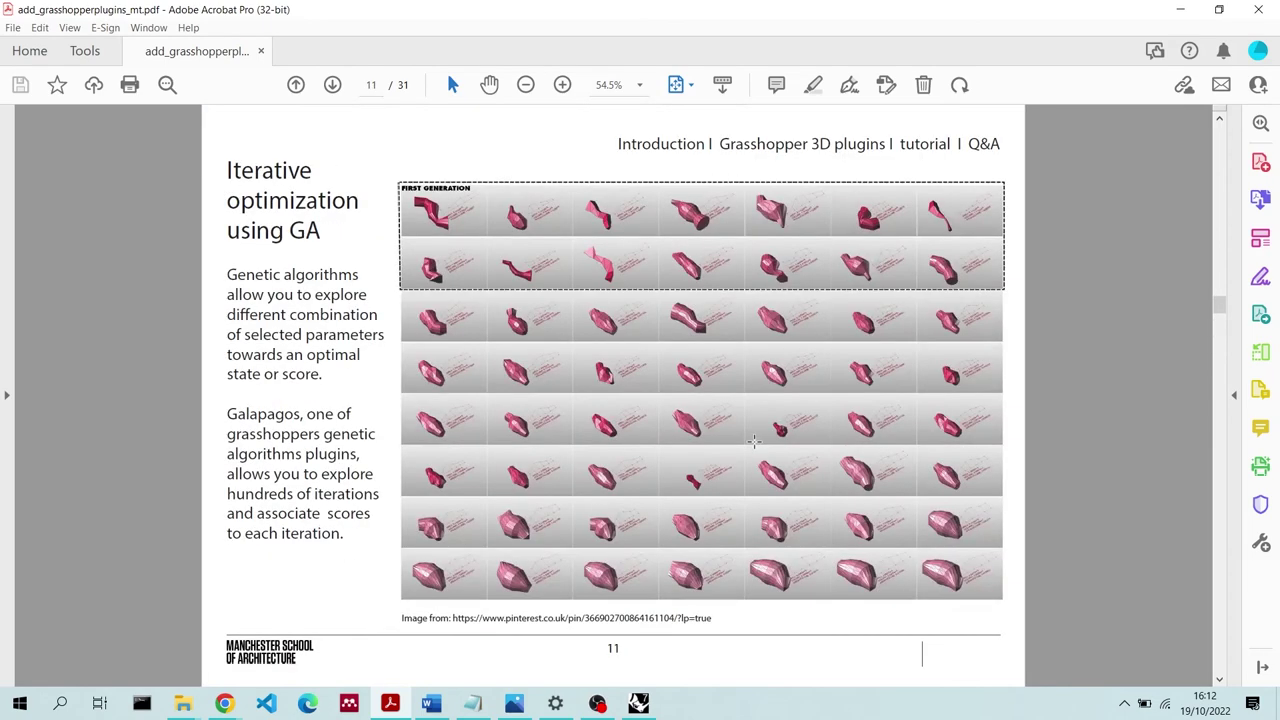
{"action": "key", "text": "Right"}
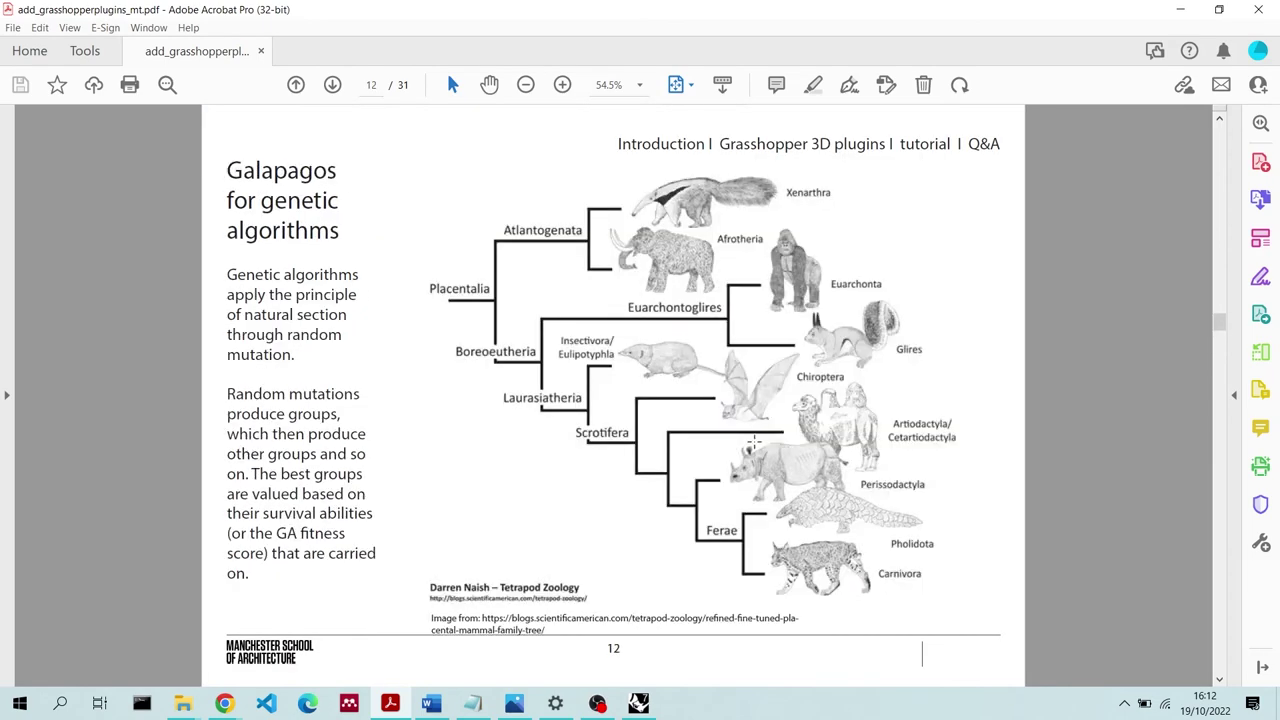
{"action": "key", "text": "Right"}
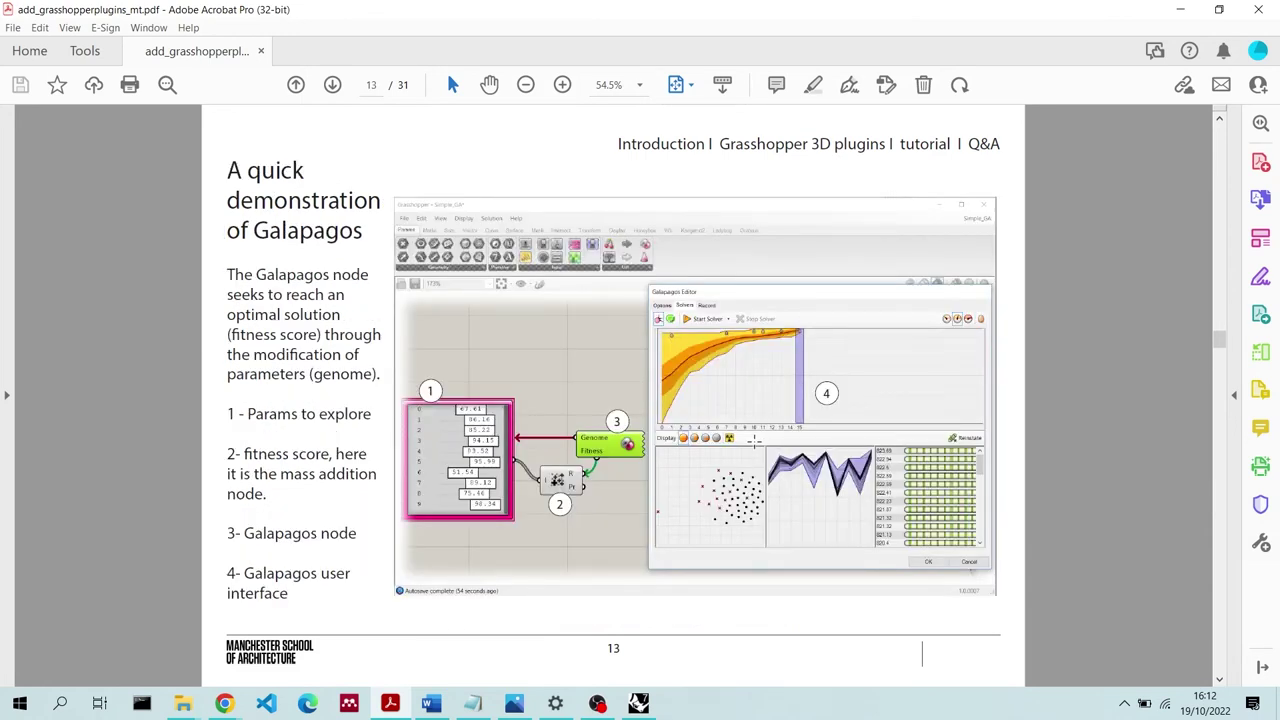
Switch to Grasshopper and reposition the Galapagos component in the empty area above the Pt parameter
{"action": "left_click", "coordinate": [638, 703]}
{"action": "scroll", "coordinate": [978, 250], "scroll_direction": "up", "scroll_amount": 5}
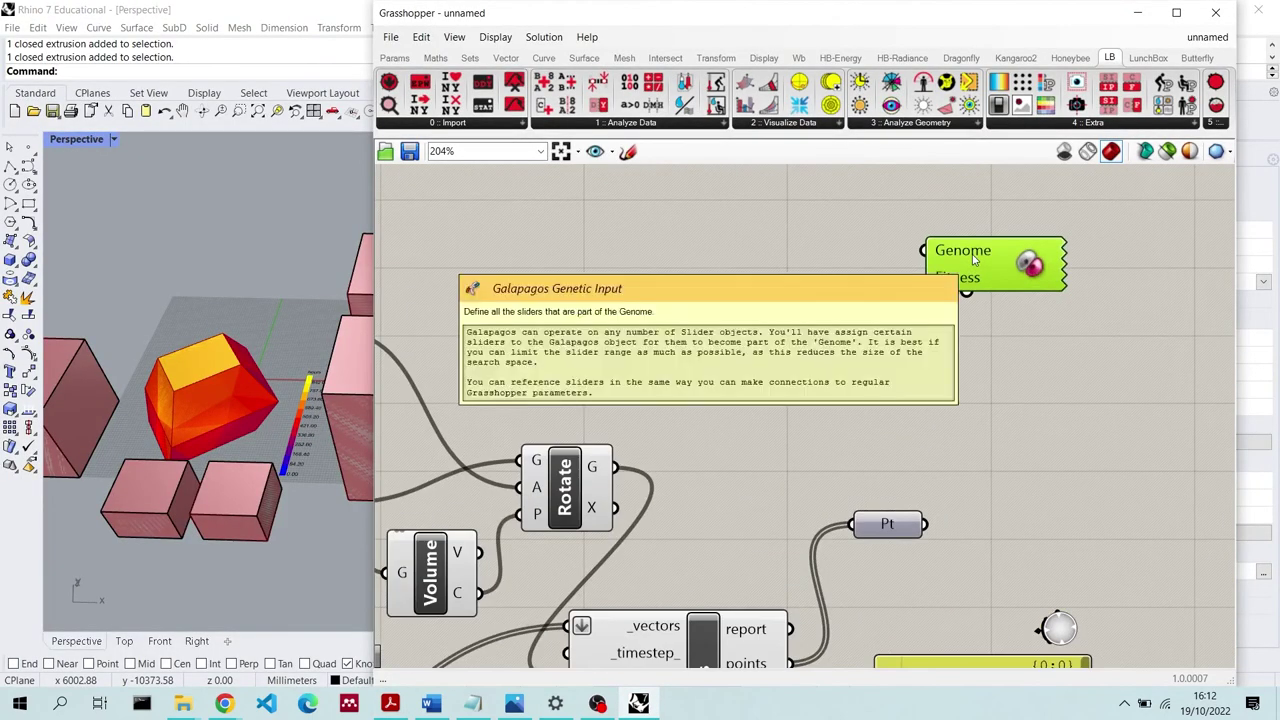
{"action": "left_click_drag", "start_coordinate": [922, 318], "coordinate": [931, 350]}
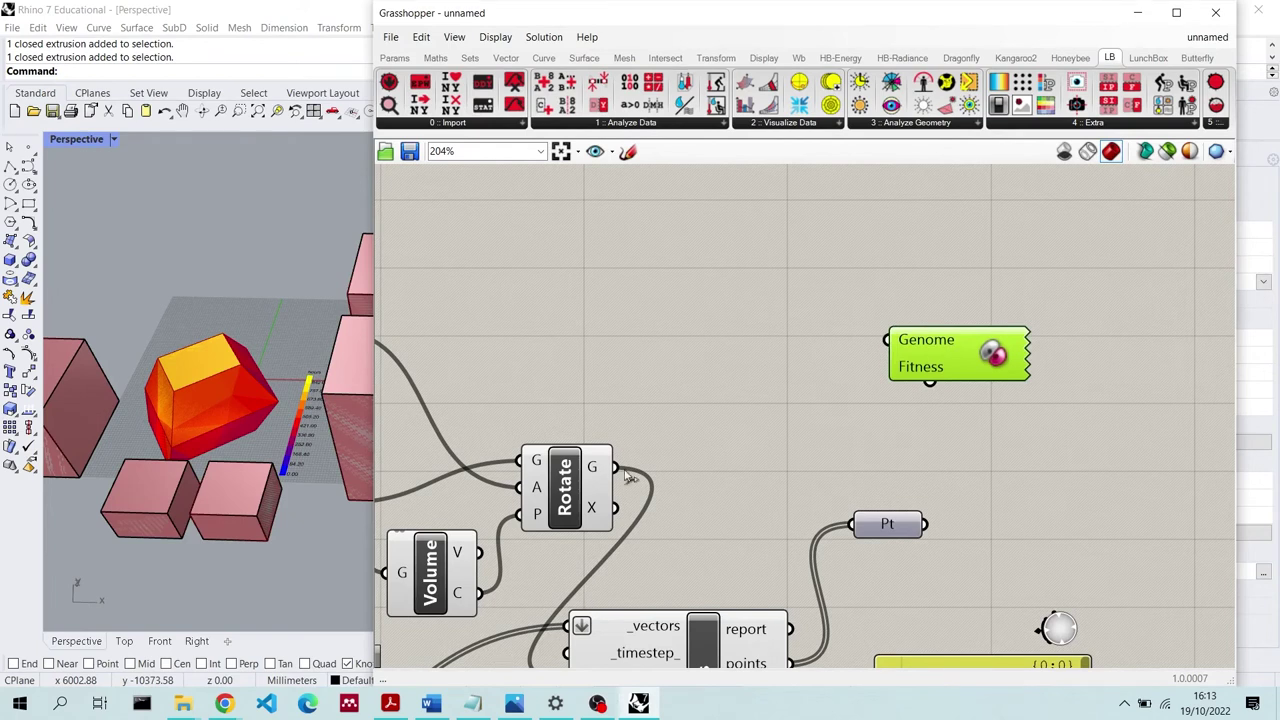
{"action": "left_click_drag", "start_coordinate": [614, 467], "coordinate": [800, 378]}
{"action": "scroll", "coordinate": [1010, 305], "scroll_direction": "down", "scroll_amount": 4}
{"action": "left_click_drag", "start_coordinate": [979, 310], "coordinate": [1021, 271]}
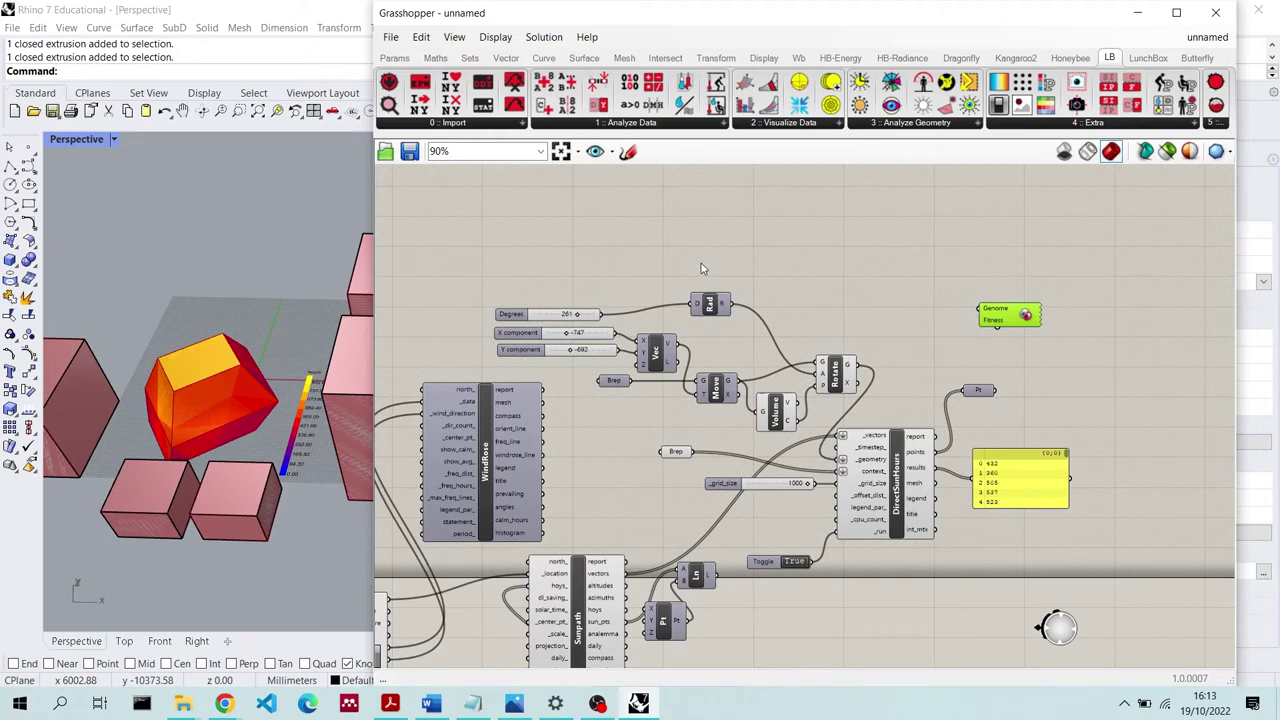
{"action": "left_click_drag", "start_coordinate": [1007, 326], "coordinate": [999, 321]}
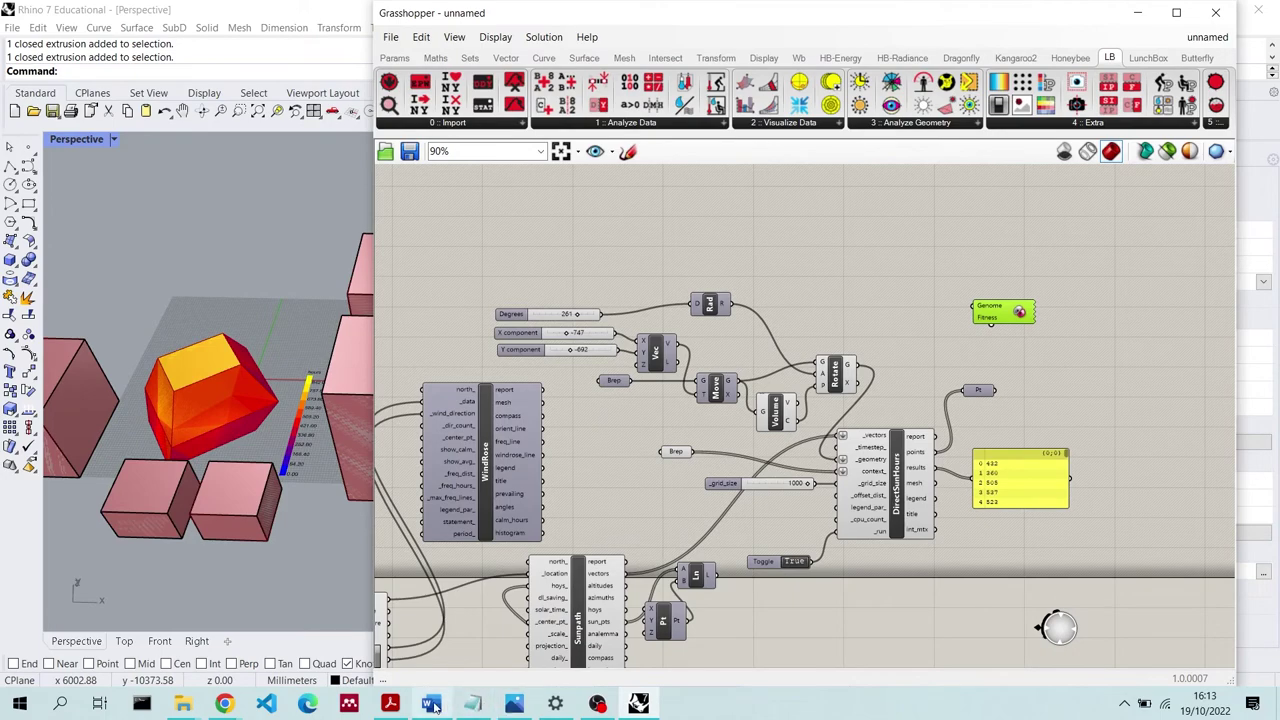
Switch to the PDF in Acrobat and review the Ladybug workflow page through the iterative optimization page 11
{"action": "left_click", "coordinate": [390, 703]}
{"action": "key", "text": "Left"}
{"action": "key", "text": "Left"}
{"action": "key", "text": "Left"}
{"action": "key", "text": "Left"}
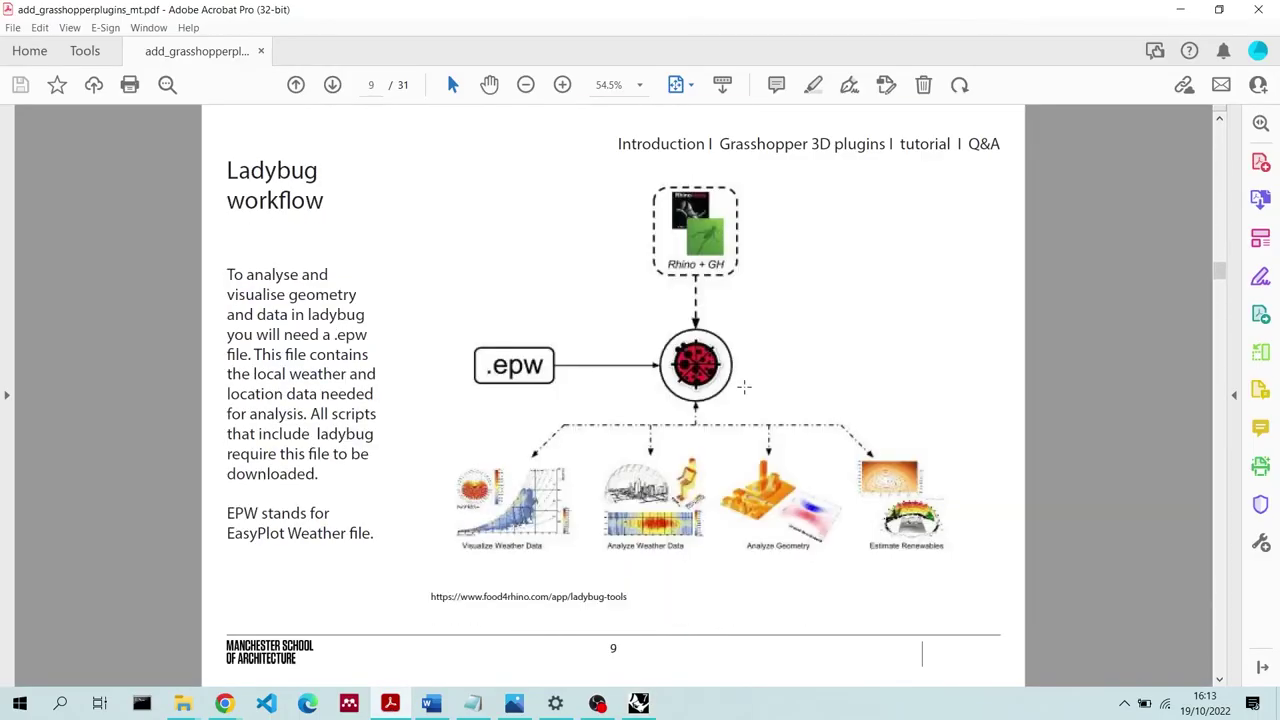
{"action": "key", "text": "Right"}
{"action": "key", "text": "Right"}
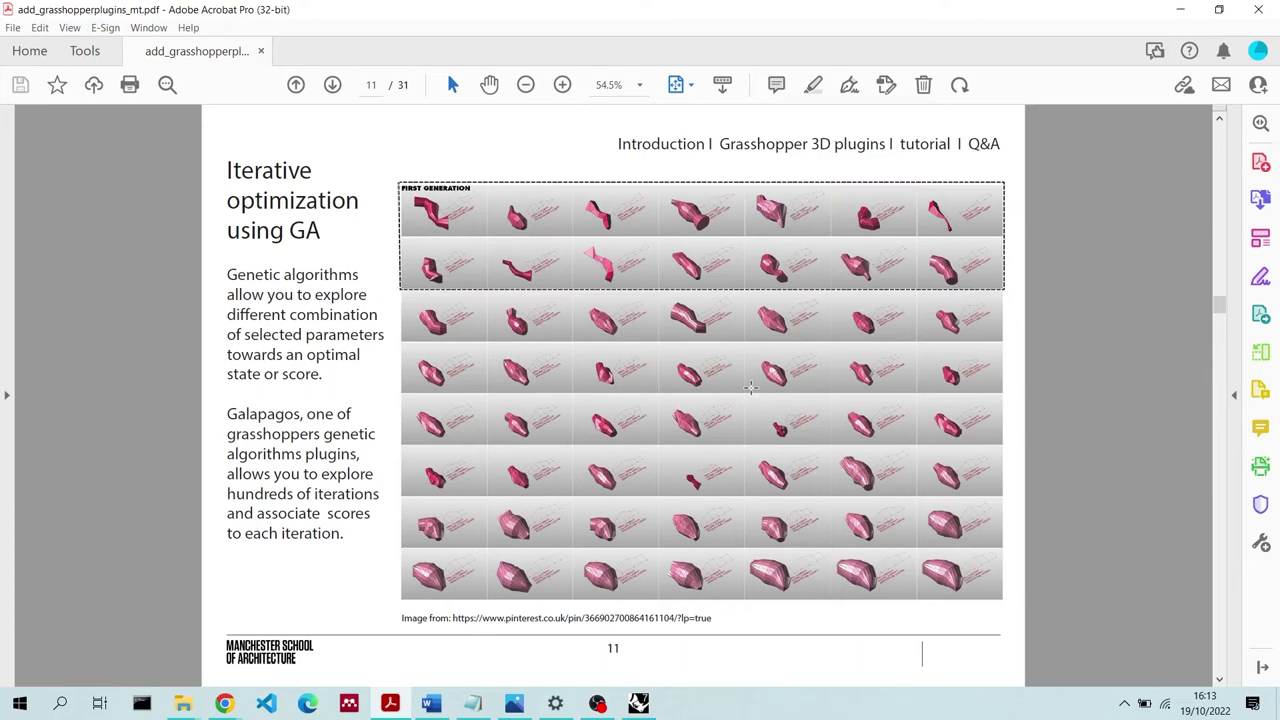
Switch to Grasshopper and test the building's Y component slider at both extremes, -2000 and 2000
{"action": "left_click", "coordinate": [639, 703]}
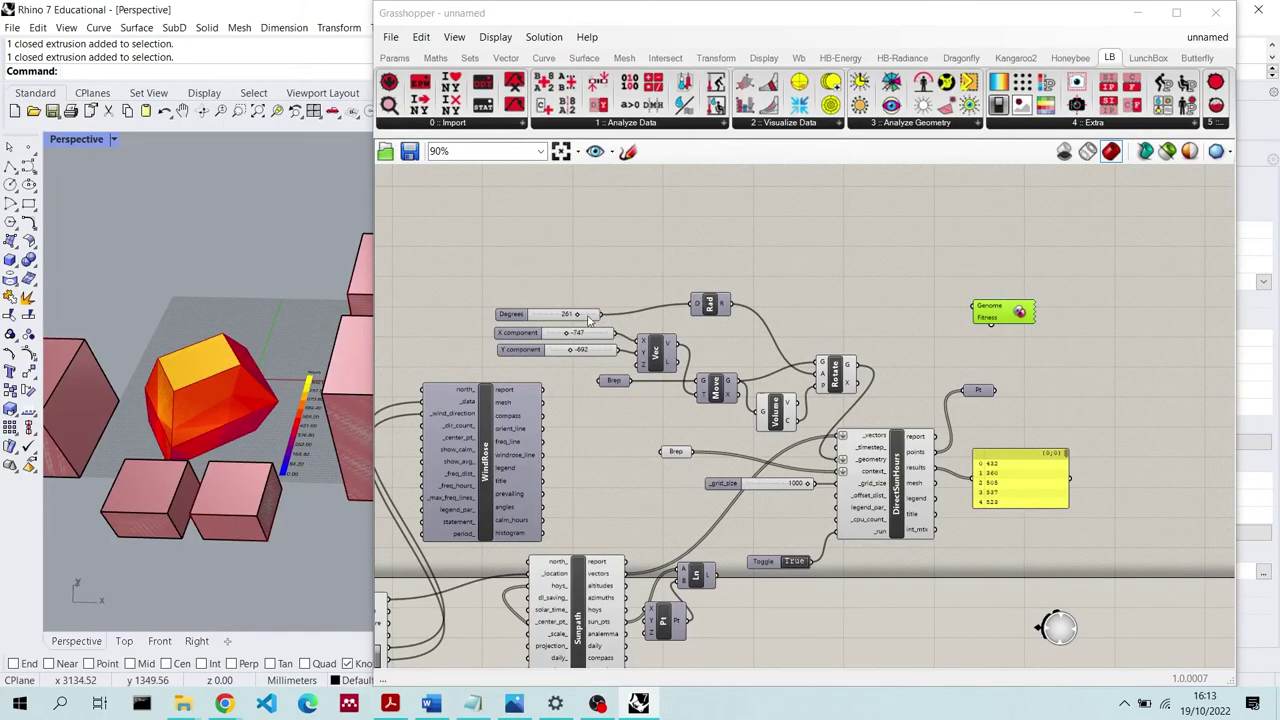
{"action": "scroll", "coordinate": [566, 334], "scroll_direction": "up", "scroll_amount": 3}
{"action": "left_click_drag", "start_coordinate": [572, 360], "coordinate": [538, 361]}
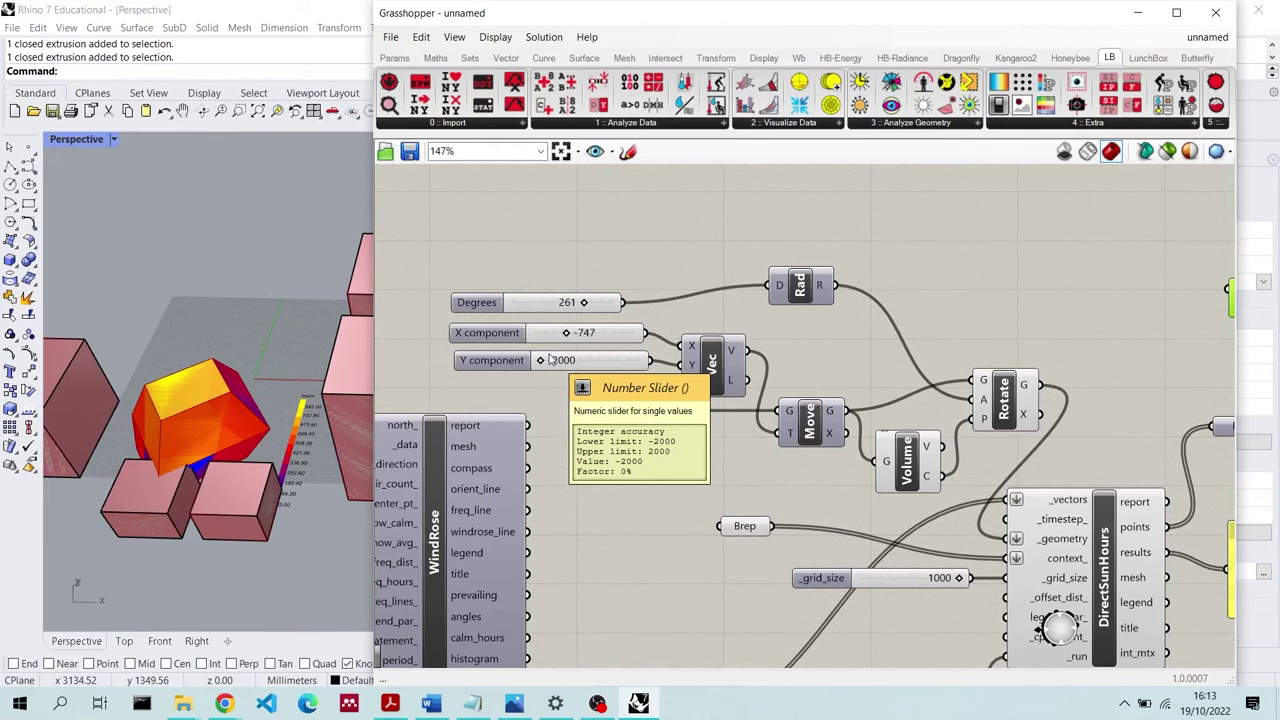
{"action": "left_click_drag", "start_coordinate": [541, 360], "coordinate": [666, 358]}
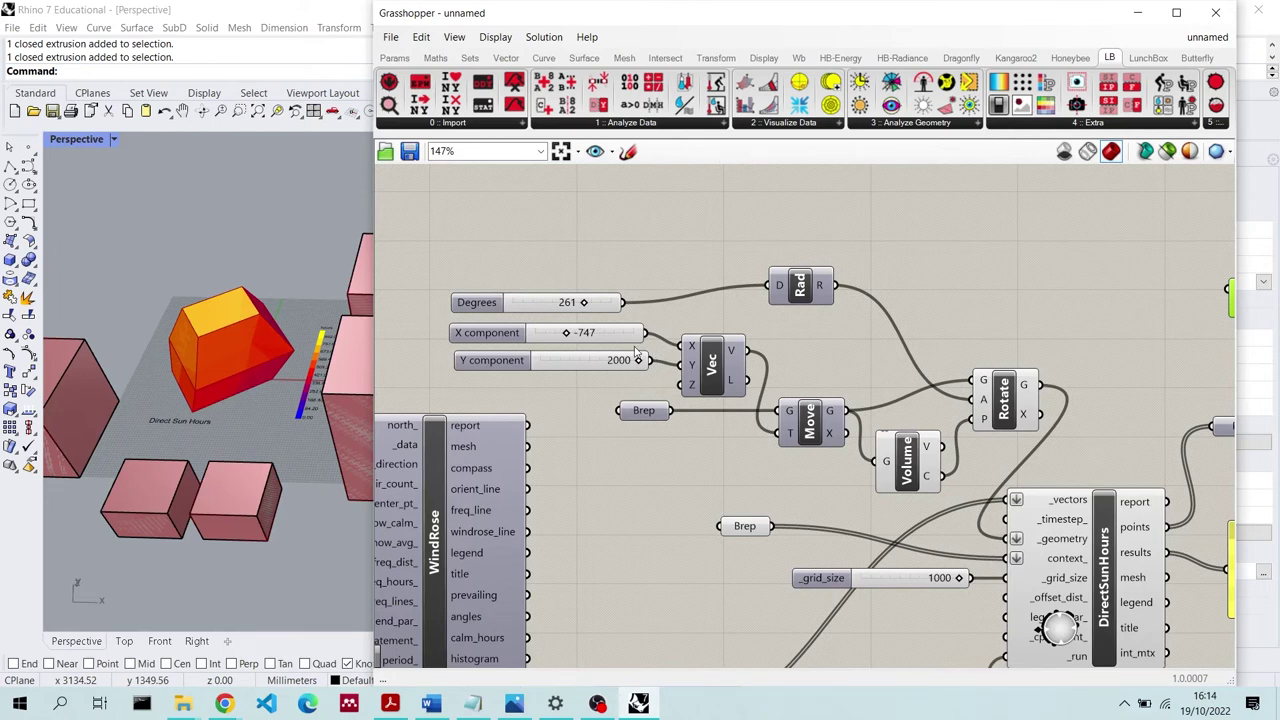
Add a Mass Addition component near the results panel and feed it with the DirectSunHours results output
{"action": "scroll", "coordinate": [634, 210], "scroll_direction": "down", "scroll_amount": 3}
{"action": "scroll", "coordinate": [1000, 400], "scroll_direction": "up", "scroll_amount": 3}
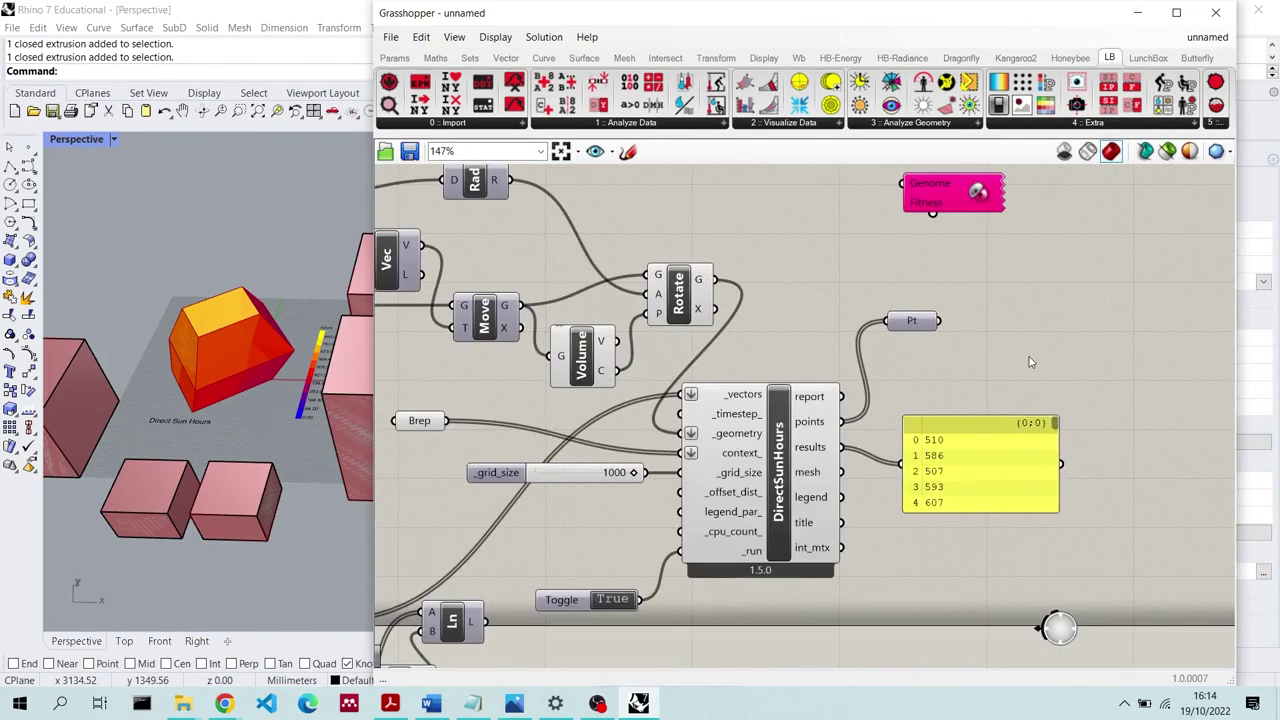
{"action": "double_click", "coordinate": [1025, 355]}
{"action": "type", "text": "mass"}
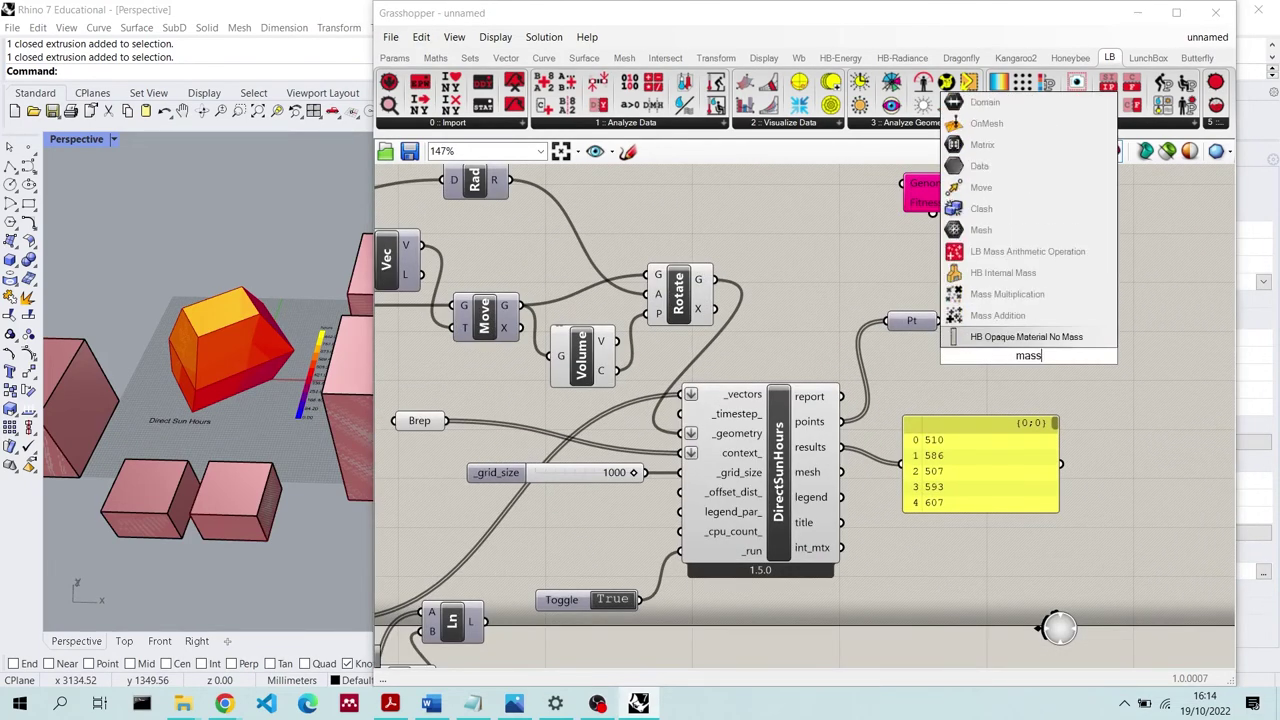
{"action": "key", "text": "Return"}
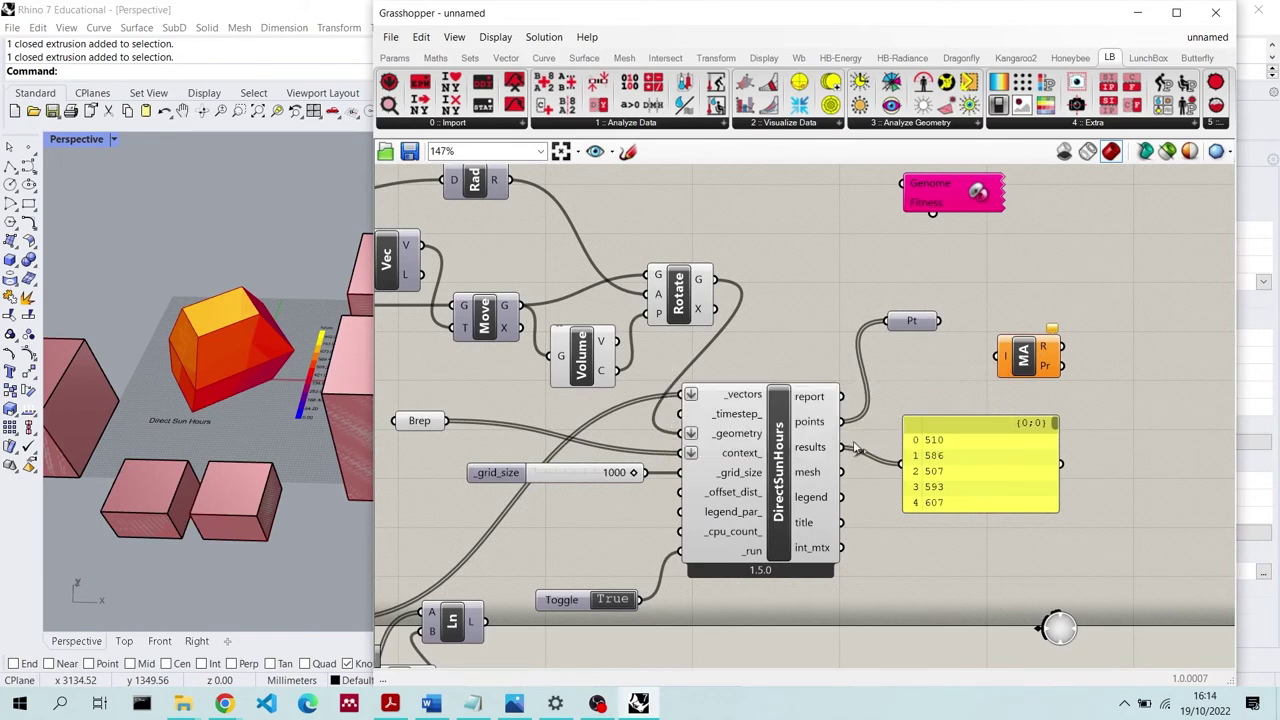
{"action": "left_click_drag", "start_coordinate": [841, 447], "coordinate": [1010, 363]}
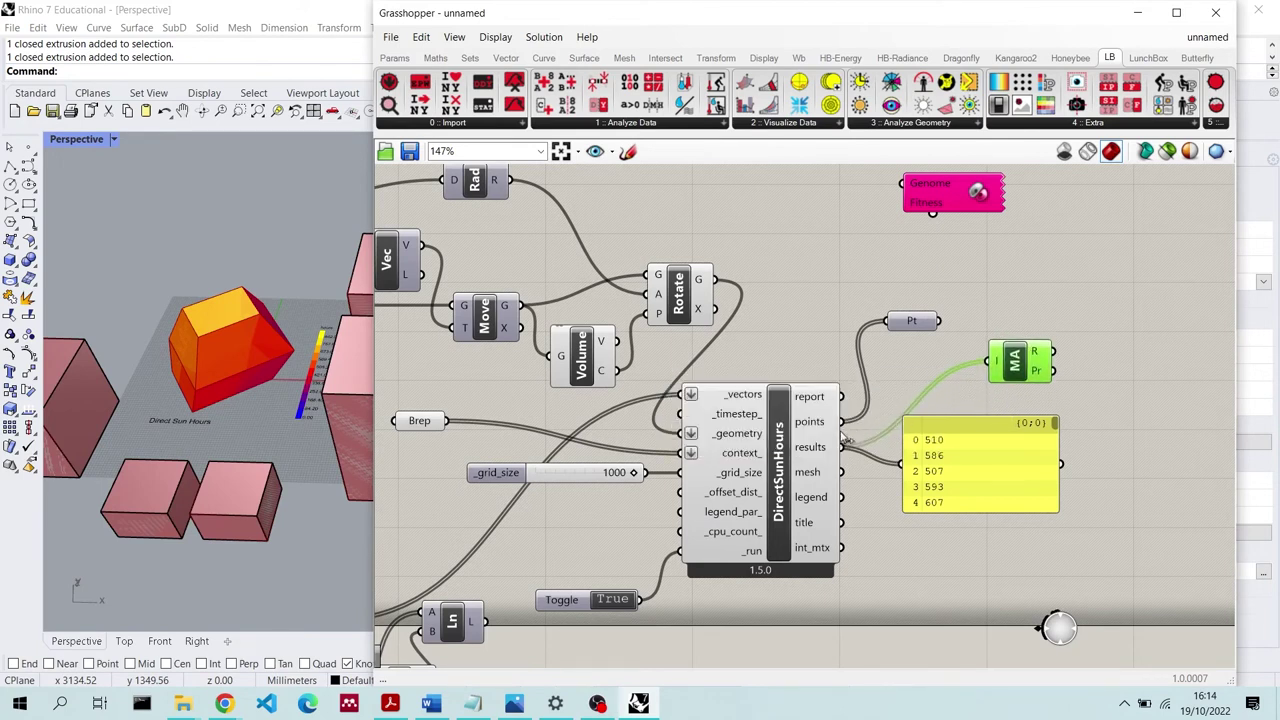
Add a panel beside the Mass Addition component and connect it to the Result output to read the total
{"action": "mouse_move", "coordinate": [812, 447]}
{"action": "mouse_move", "coordinate": [1038, 358]}
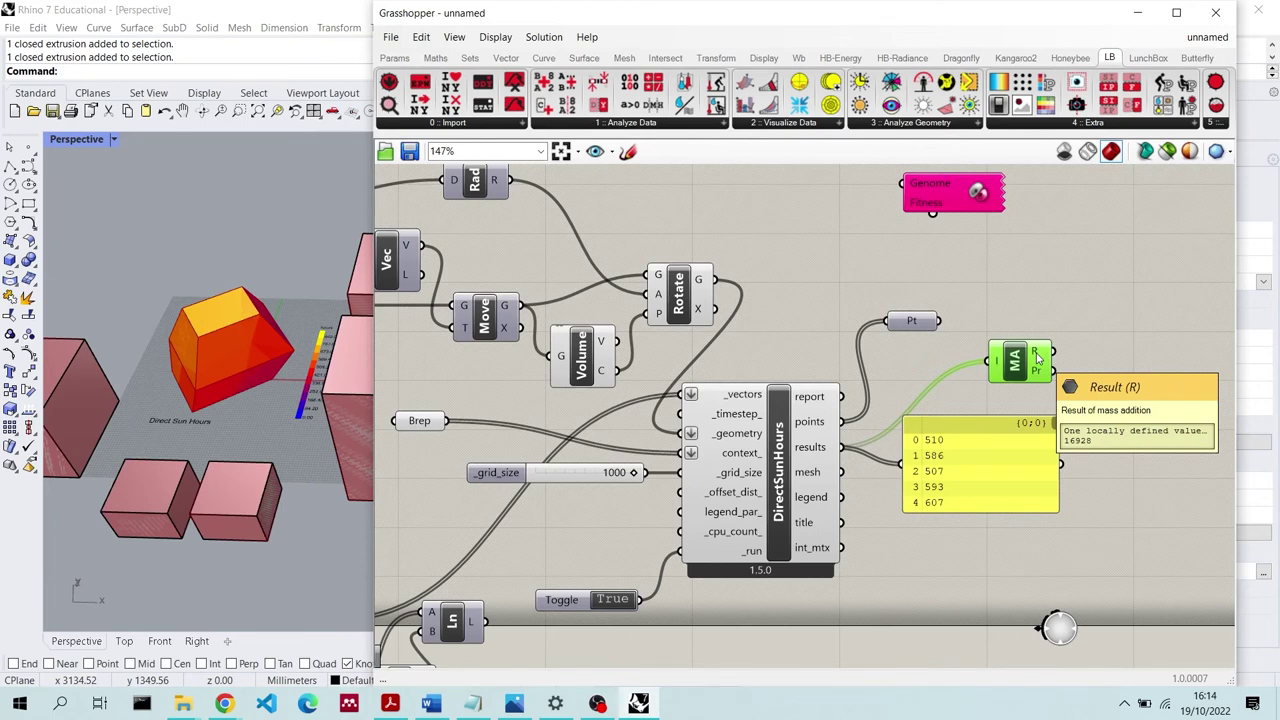
{"action": "double_click", "coordinate": [1093, 333]}
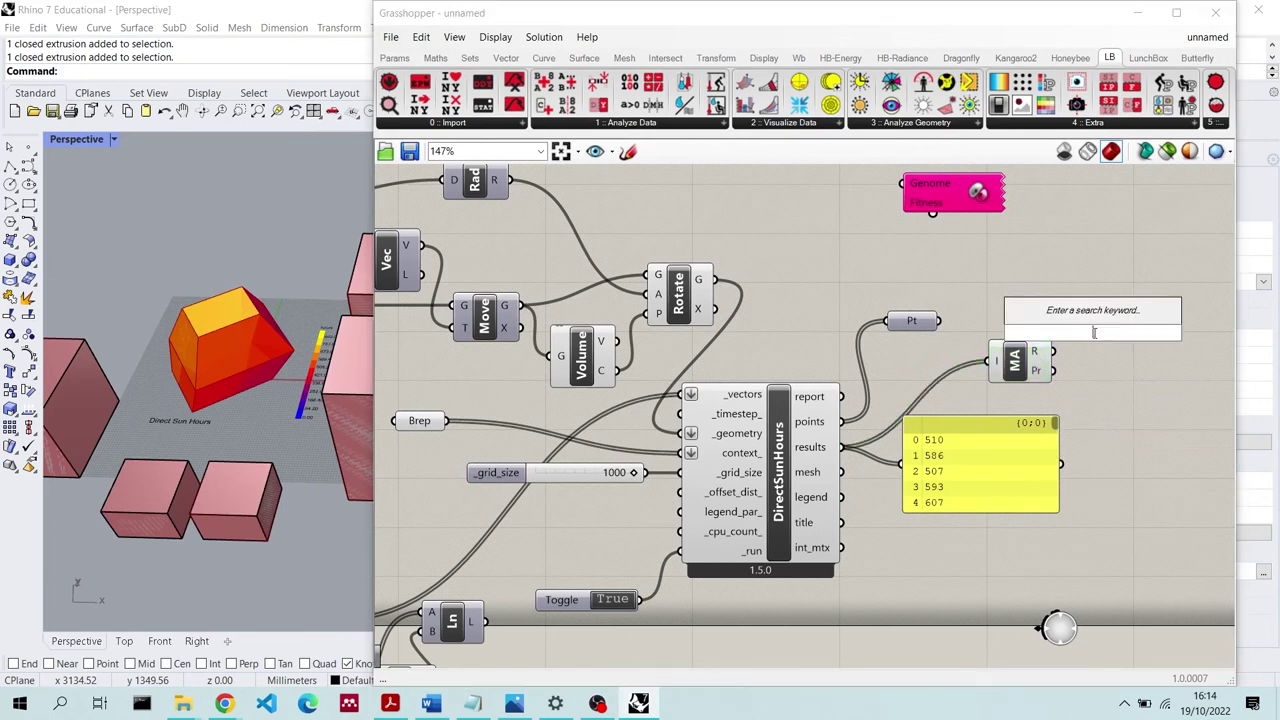
{"action": "type", "text": "panel"}
{"action": "key", "text": "Return"}
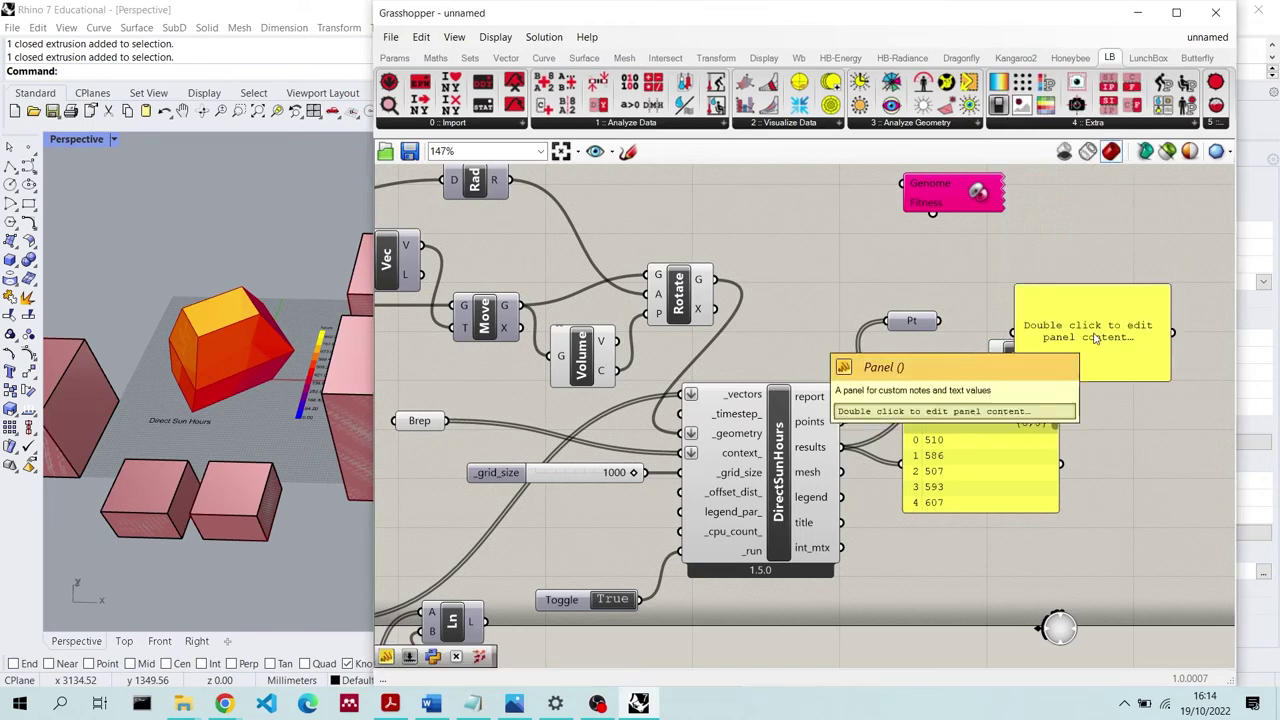
{"action": "left_click_drag", "start_coordinate": [1090, 349], "coordinate": [1146, 329]}
{"action": "left_click_drag", "start_coordinate": [1049, 351], "coordinate": [1067, 312]}
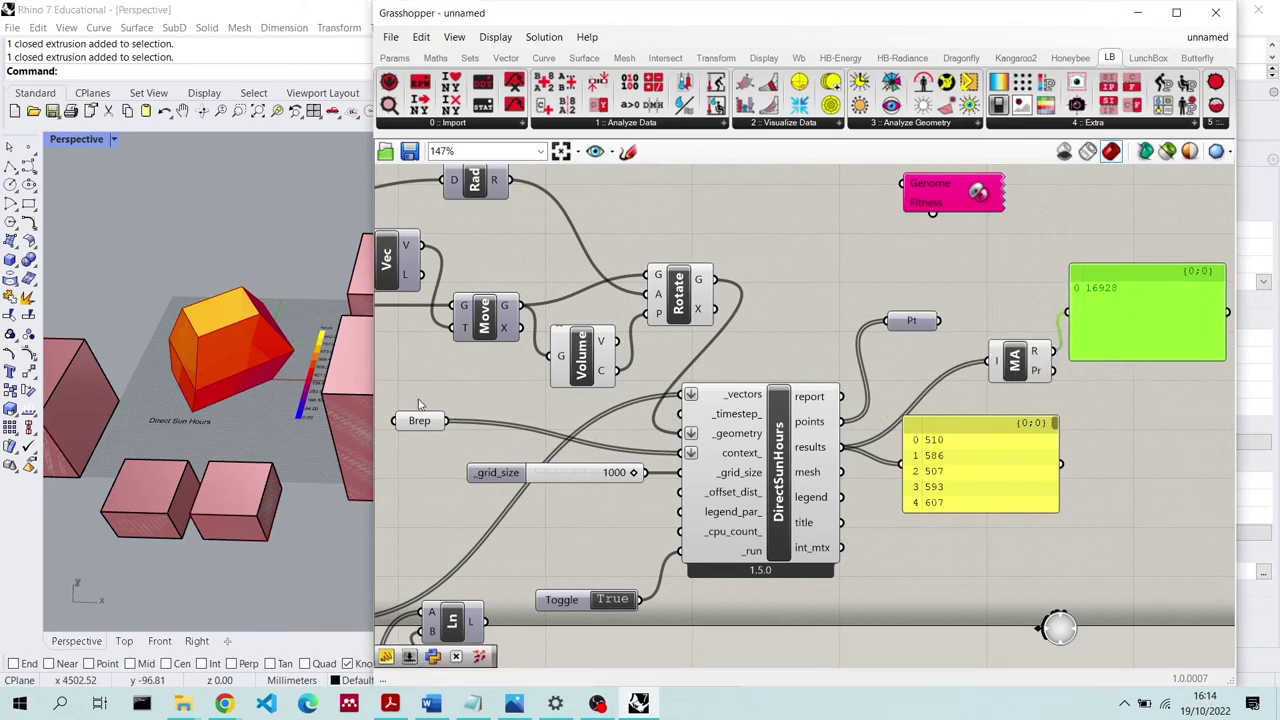
Set the Y component slider to -1237 and check the summed sun hours in the Mass Addition panel
{"action": "scroll", "coordinate": [860, 383], "scroll_direction": "down", "scroll_amount": 3}
{"action": "scroll", "coordinate": [860, 383], "scroll_direction": "down", "scroll_amount": 1}
{"action": "scroll", "coordinate": [528, 300], "scroll_direction": "up", "scroll_amount": 4}
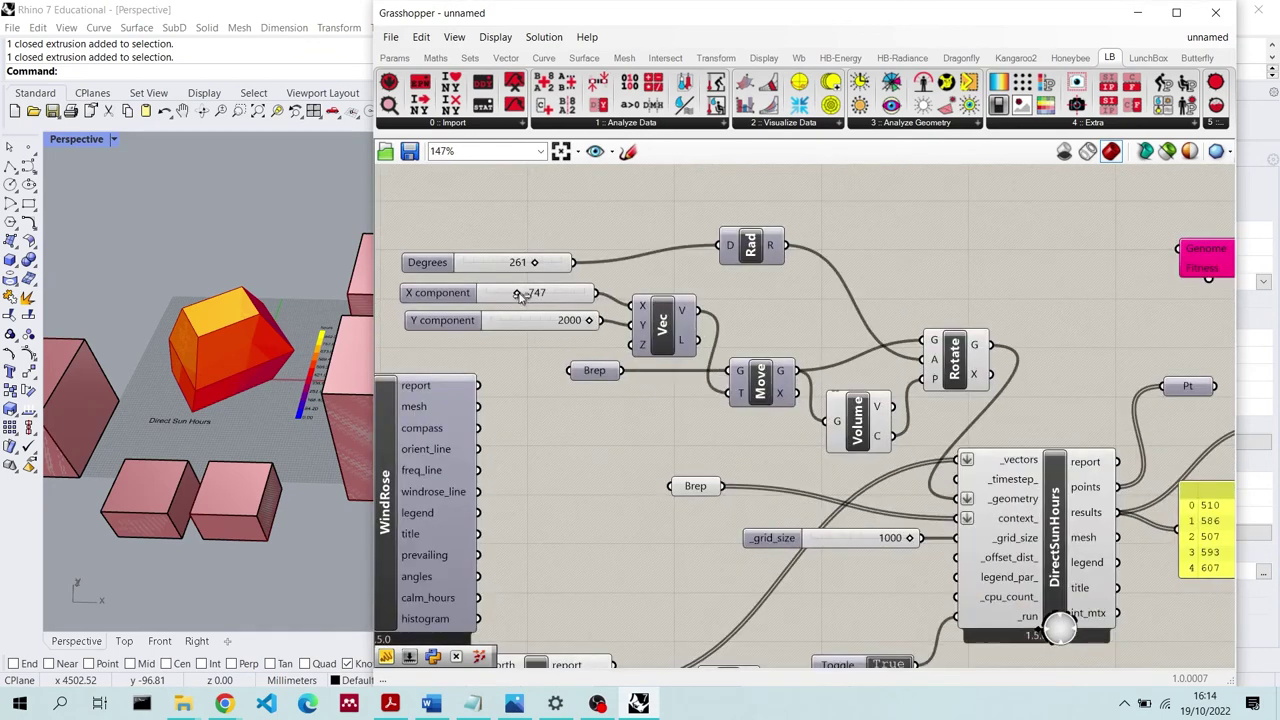
{"action": "left_click_drag", "start_coordinate": [583, 323], "coordinate": [490, 324]}
{"action": "scroll", "coordinate": [686, 335], "scroll_direction": "down", "scroll_amount": 2}
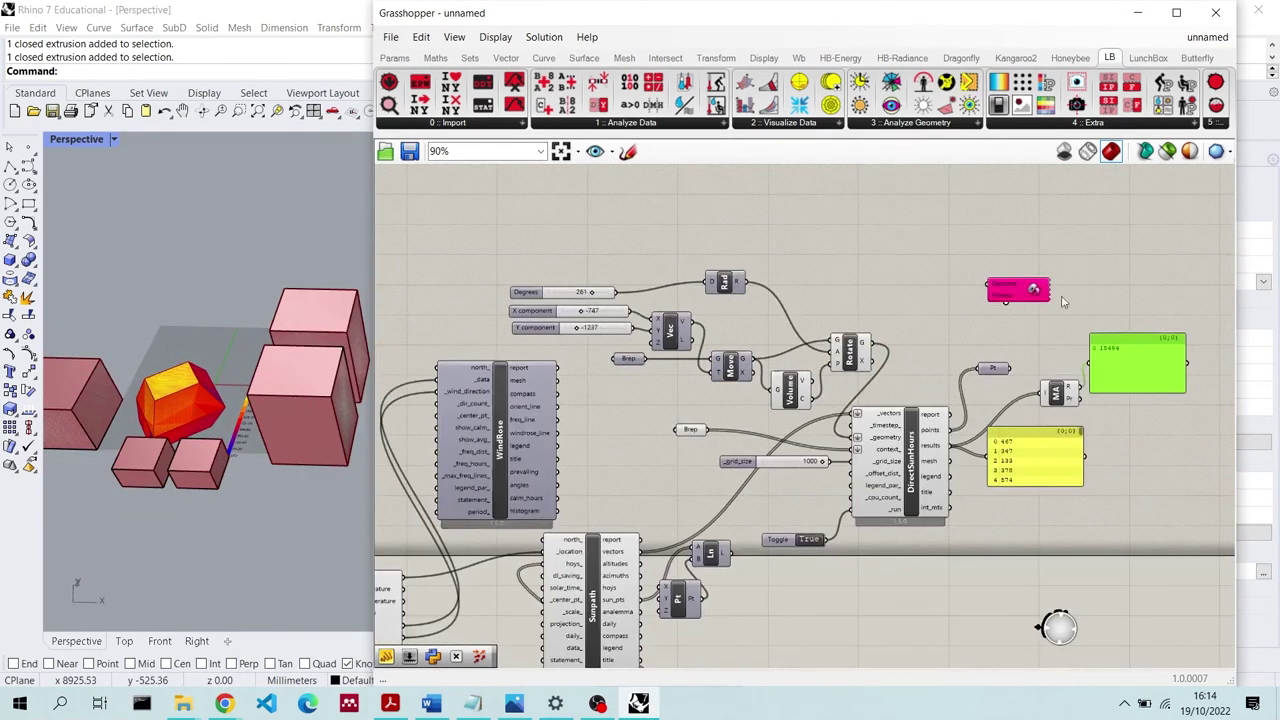
{"action": "scroll", "coordinate": [1143, 357], "scroll_direction": "up", "scroll_amount": 4}
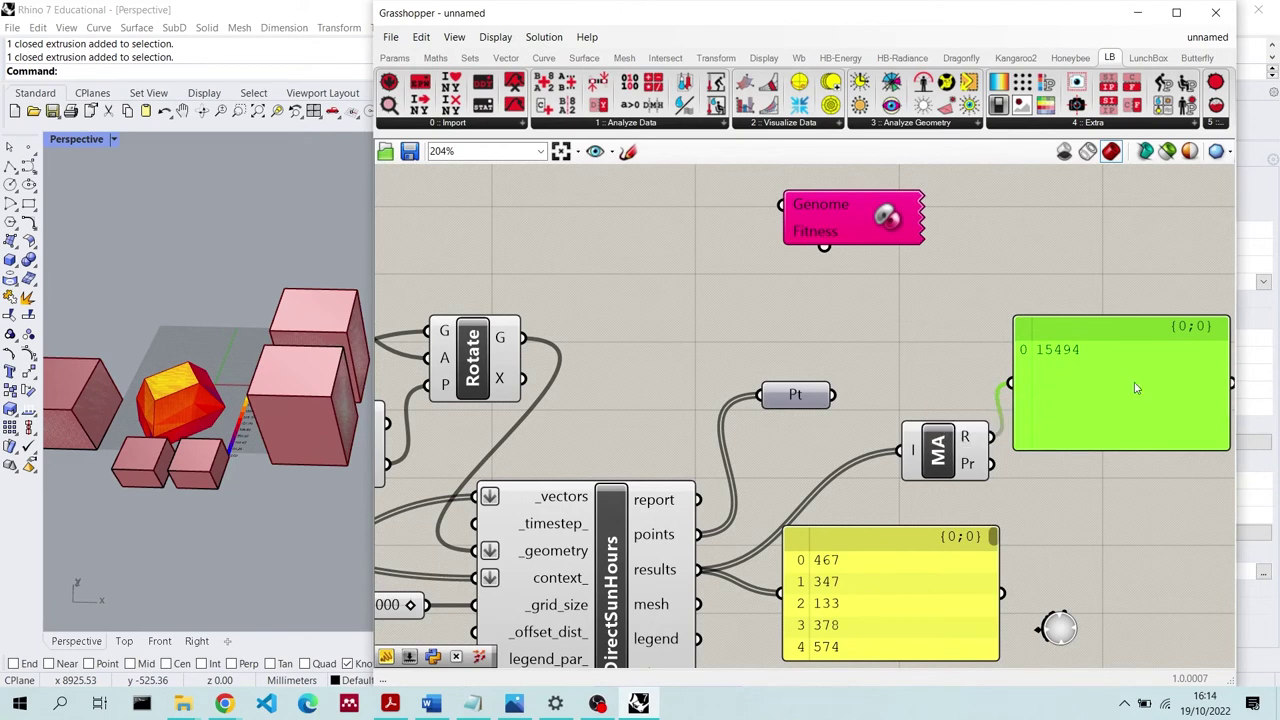
Connect the Galapagos Fitness input to the Mass Addition Result output and delete the panel showing the total
{"action": "scroll", "coordinate": [1135, 388], "scroll_direction": "down", "scroll_amount": 3}
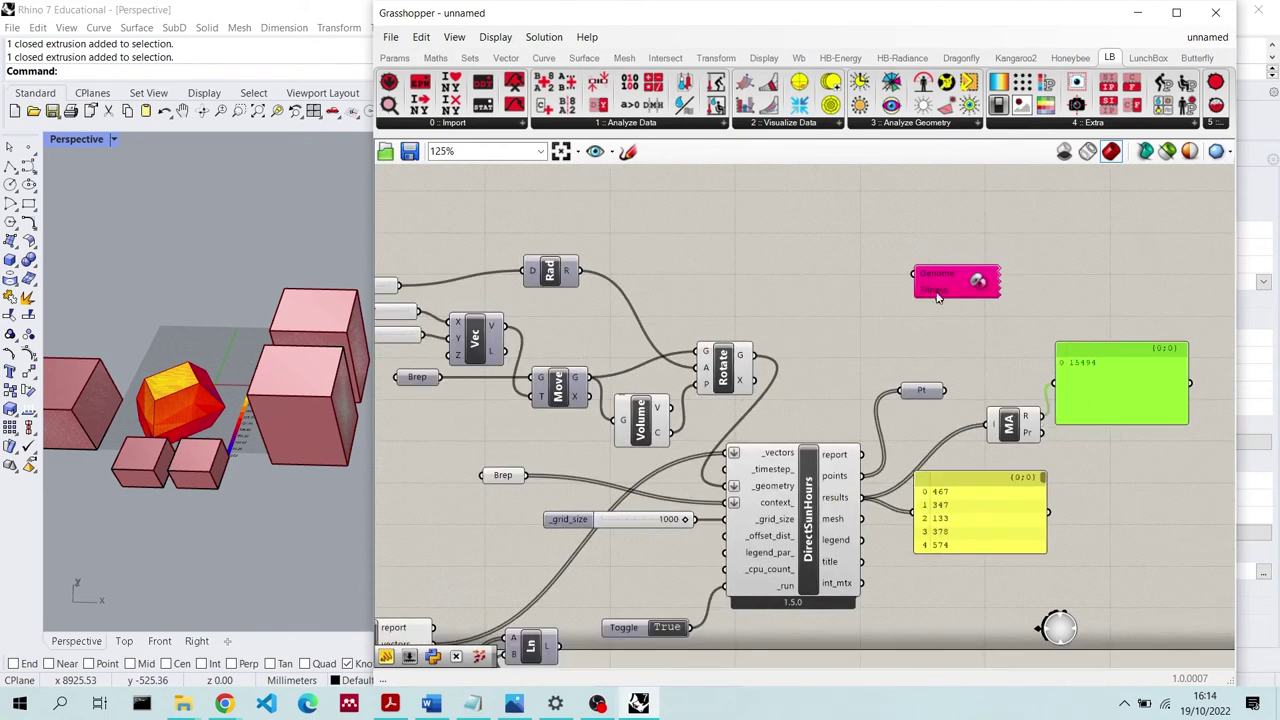
{"action": "left_click_drag", "start_coordinate": [938, 297], "coordinate": [1045, 418]}
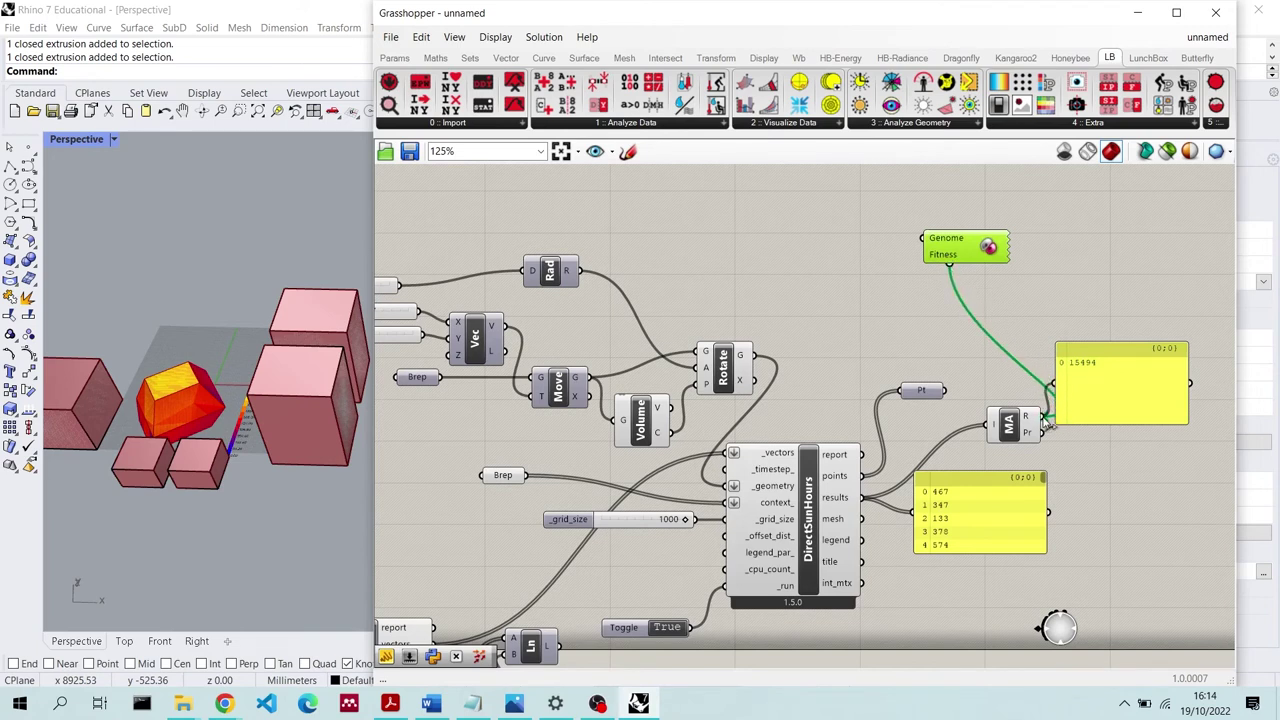
{"action": "left_click", "coordinate": [1122, 390]}
{"action": "key", "text": "Delete"}
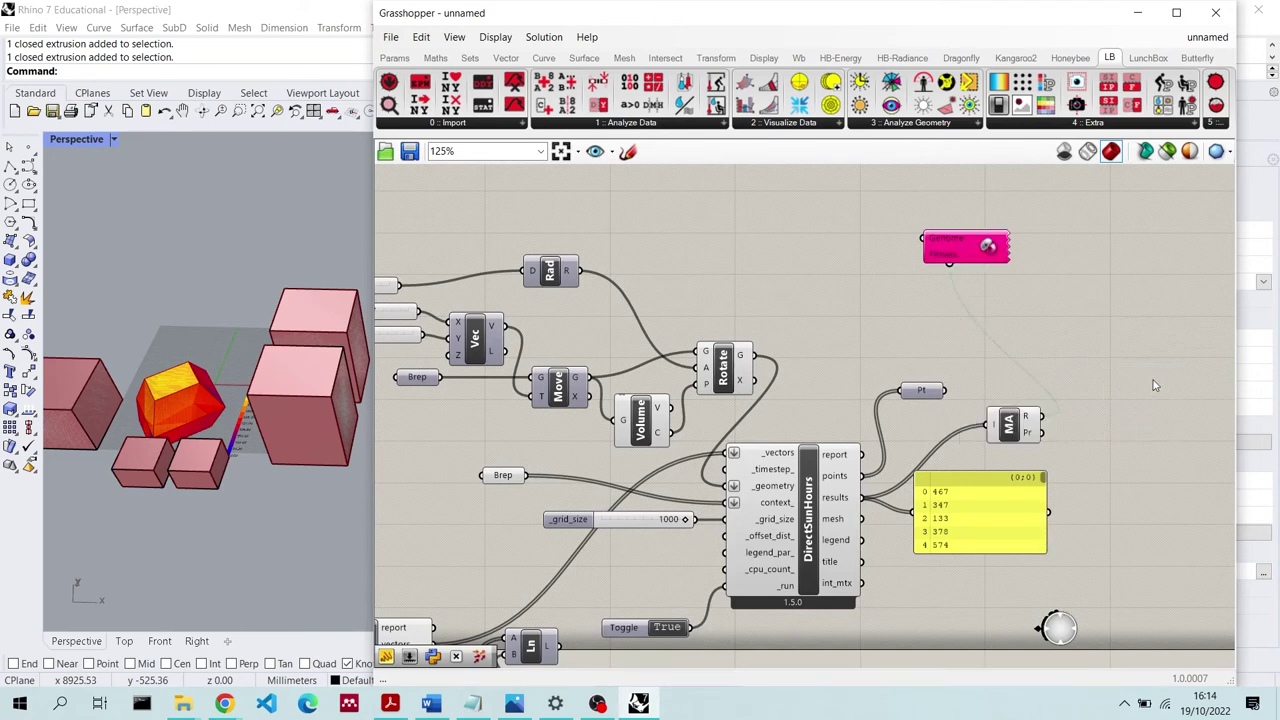
{"action": "left_click", "coordinate": [946, 256]}
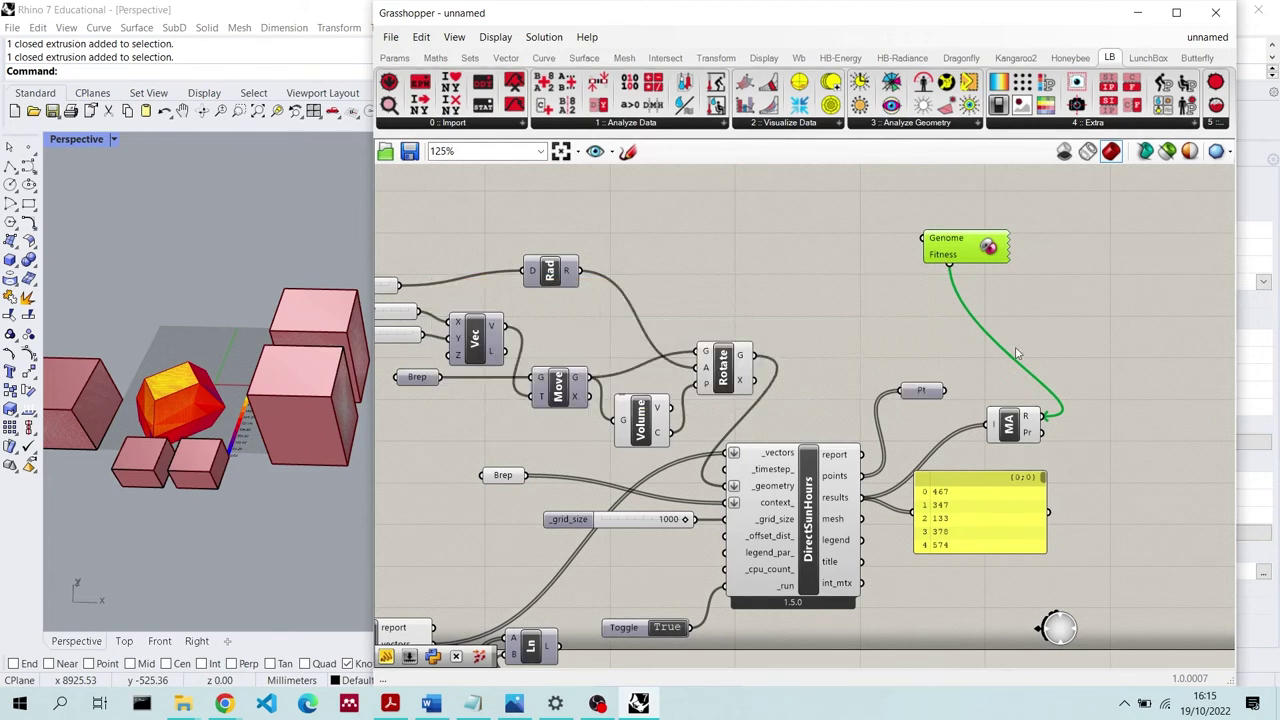
Review pages 11 to 13 of the PDF on genetic algorithms and the Galapagos demonstration, and return to Grasshopper
{"action": "left_click", "coordinate": [390, 703]}
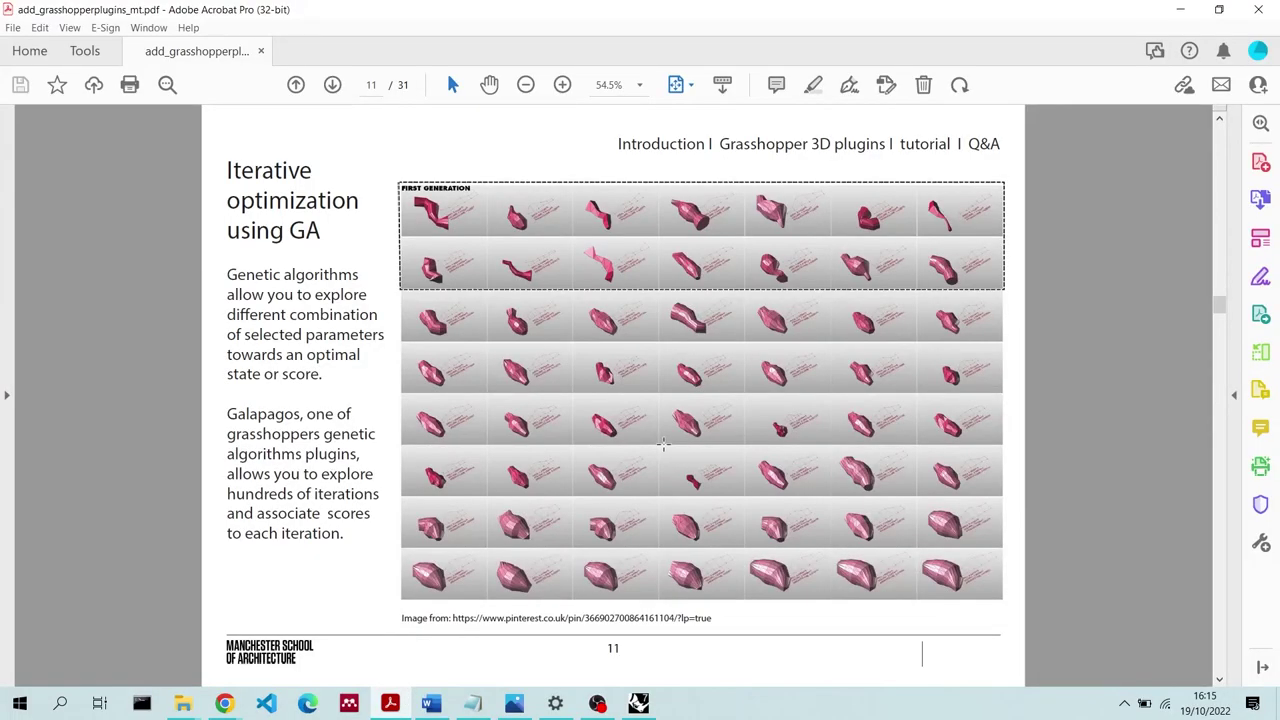
{"action": "key", "text": "Right"}
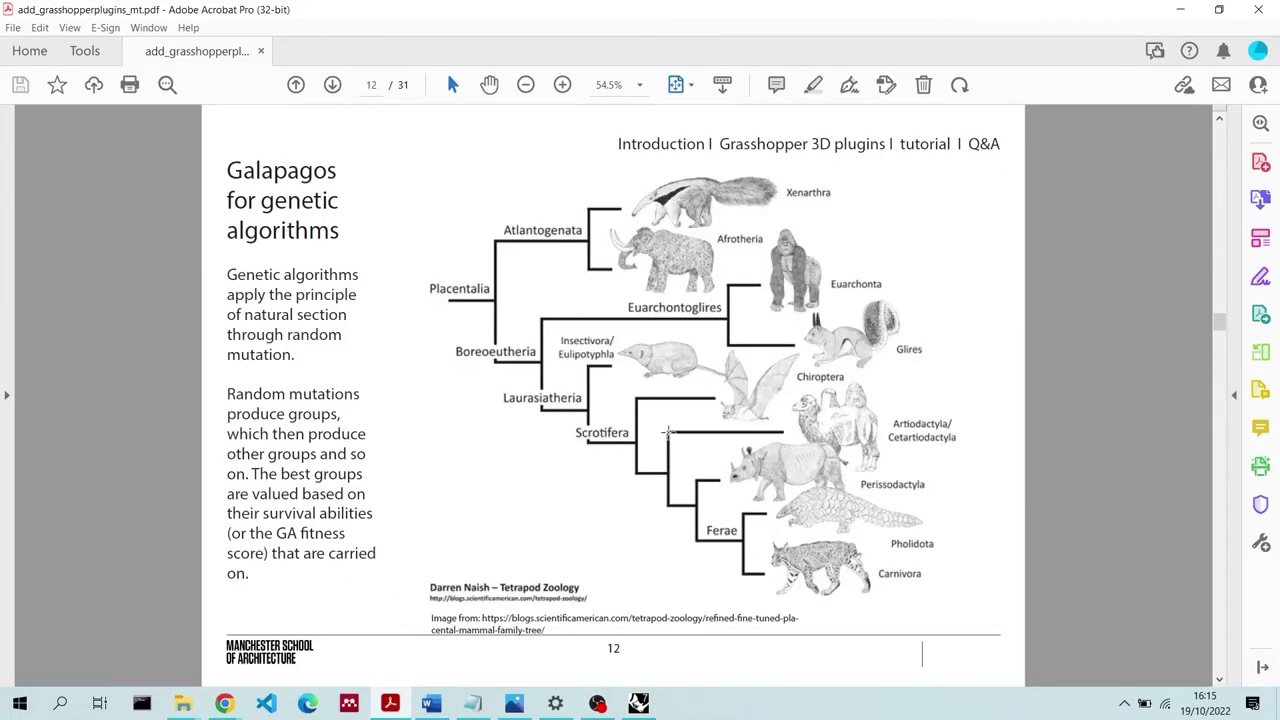
{"action": "key", "text": "Right"}
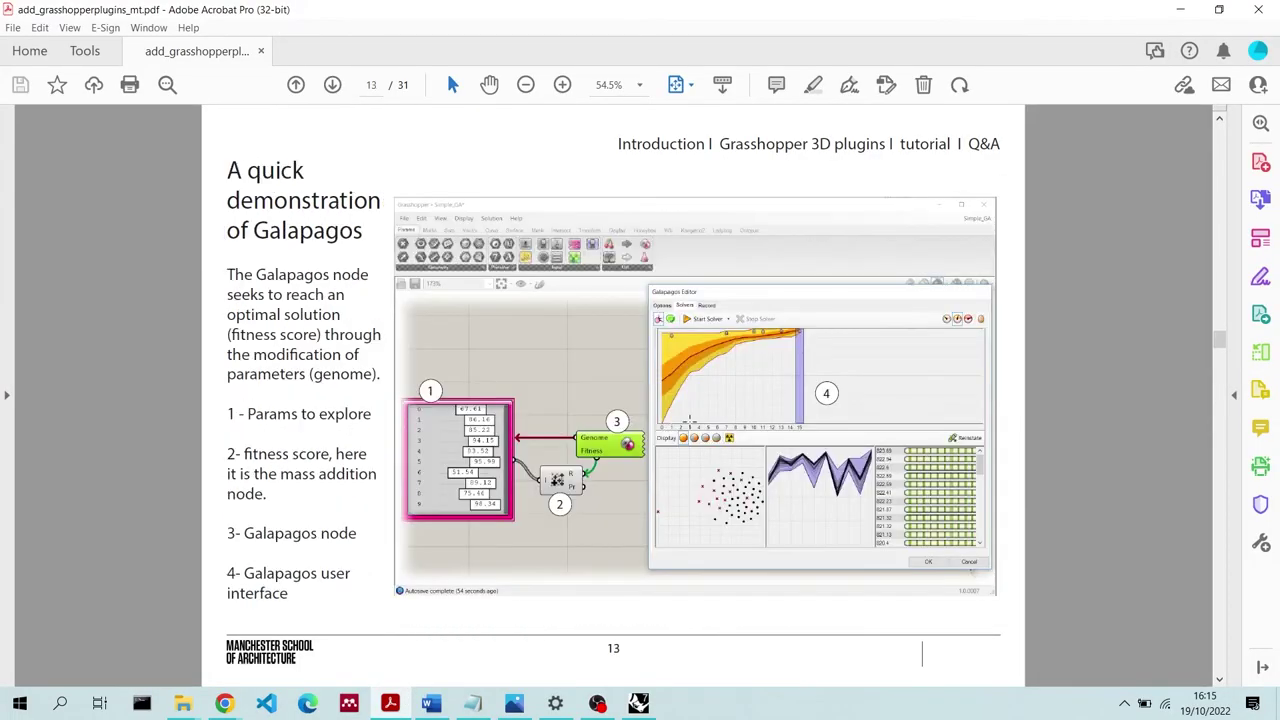
{"action": "key", "text": "Left"}
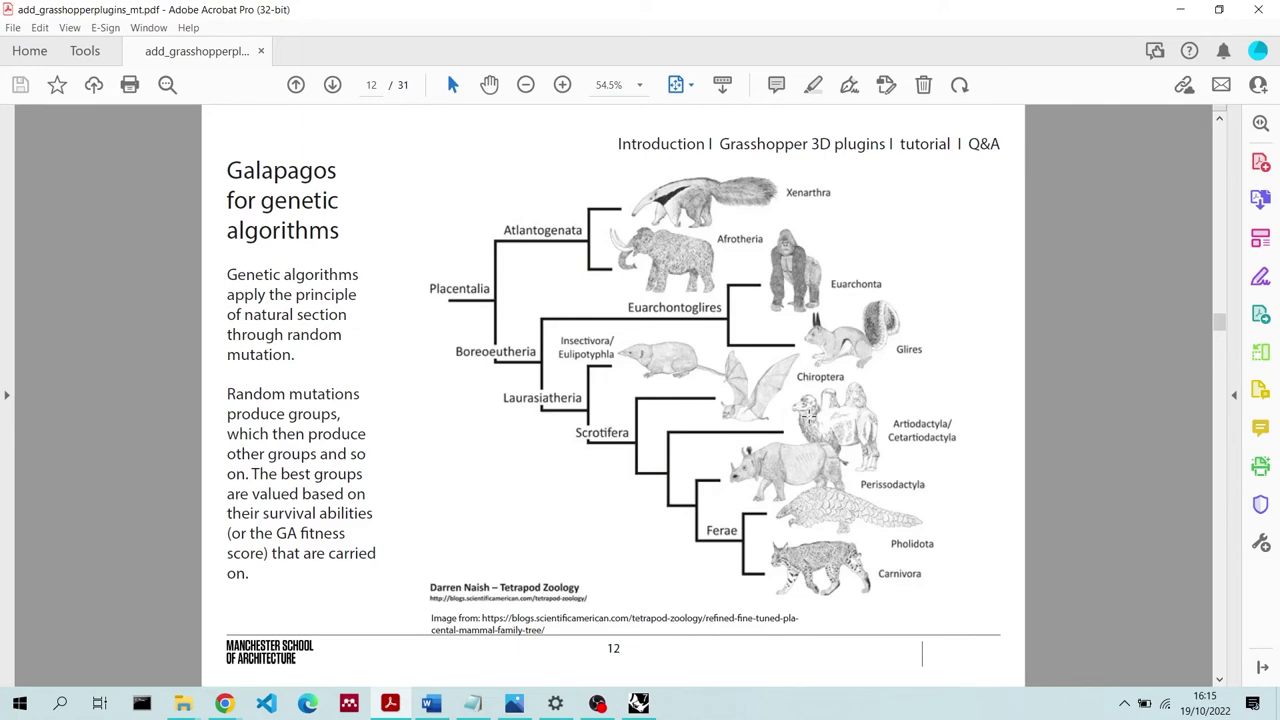
{"action": "key", "text": "Left"}
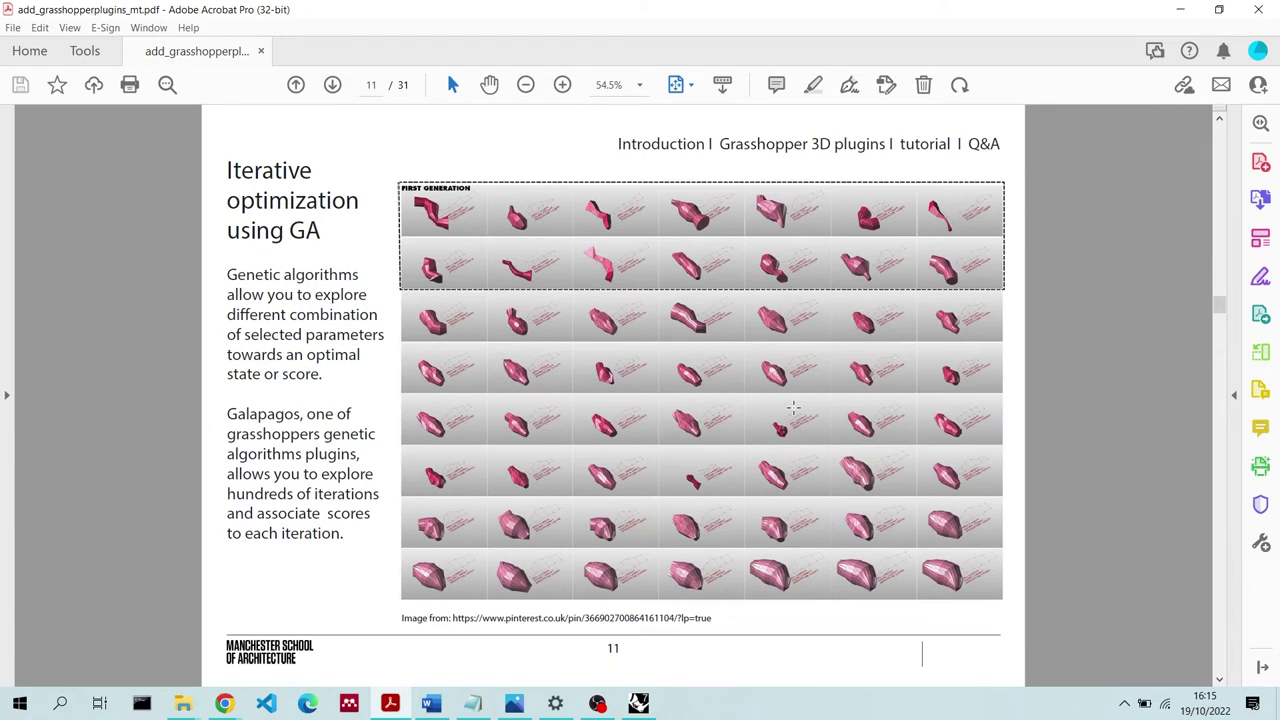
{"action": "left_click", "coordinate": [1180, 9]}
{"action": "scroll", "coordinate": [835, 265], "scroll_direction": "up", "scroll_amount": 3}
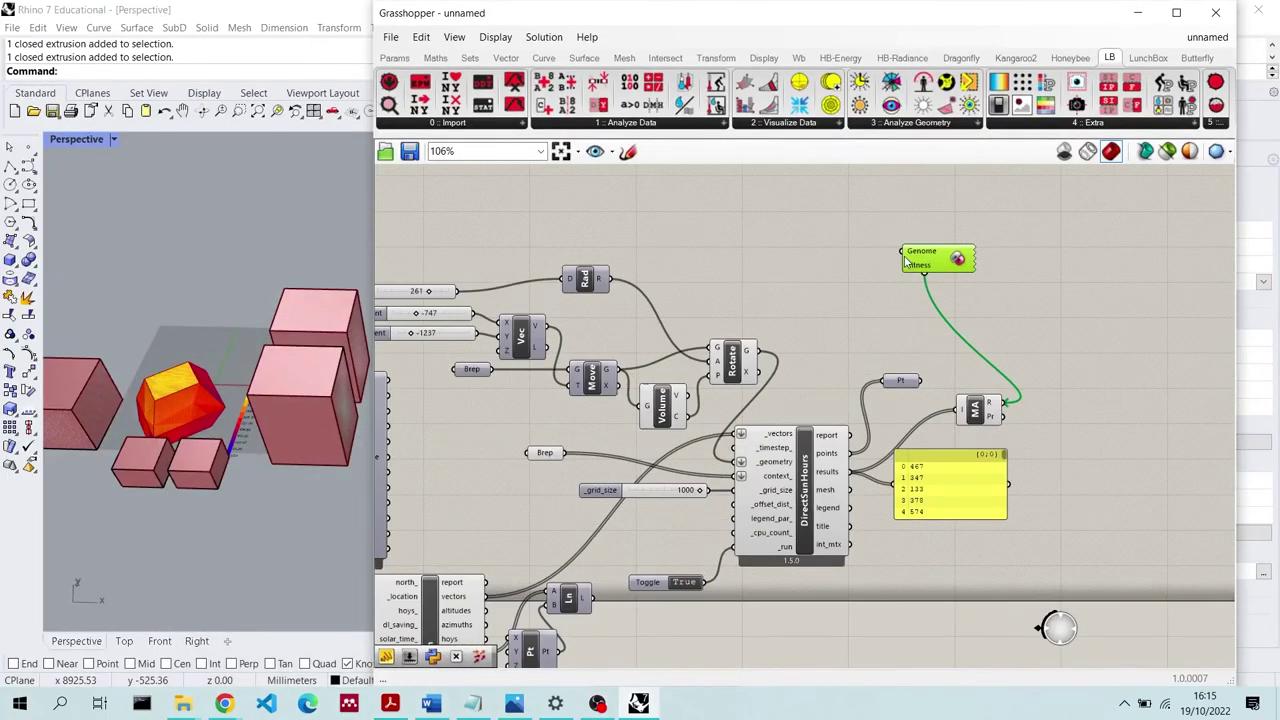
Connect the Galapagos Genome input to the Degrees, X component and Y component sliders
{"action": "left_click_drag", "start_coordinate": [901, 254], "coordinate": [458, 290]}
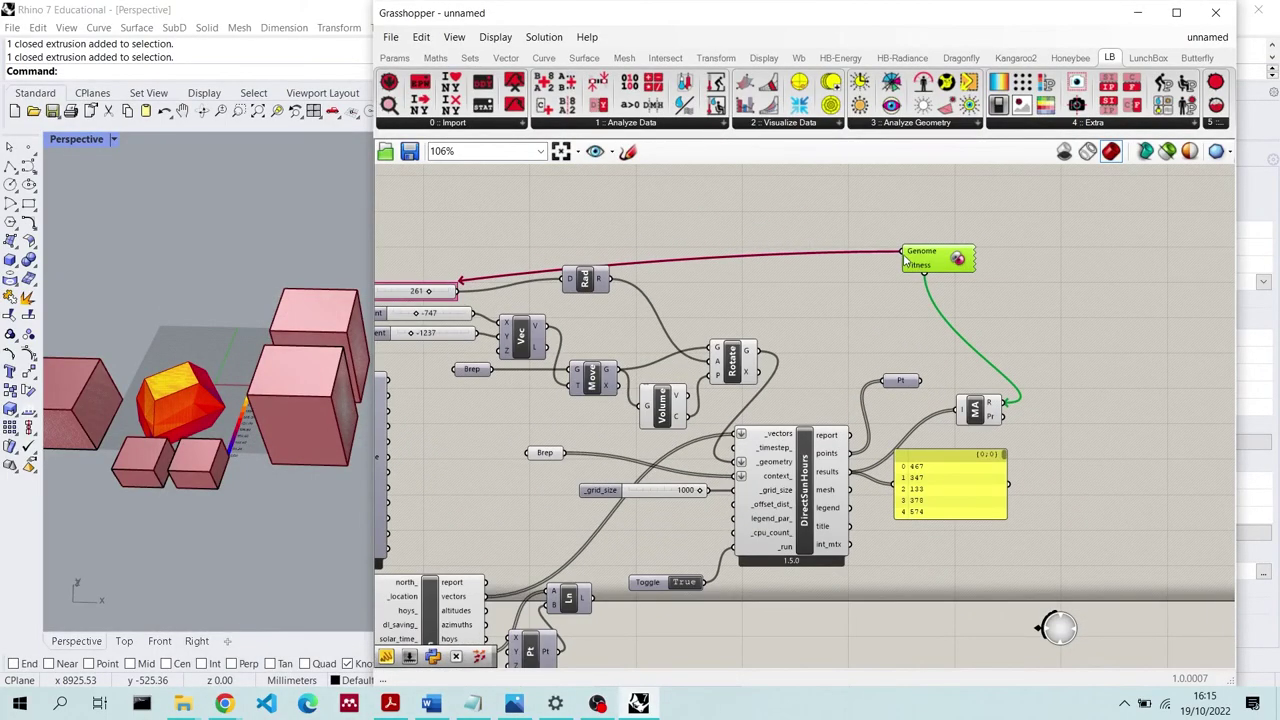
{"action": "left_click_drag", "start_coordinate": [901, 254], "coordinate": [472, 313]}
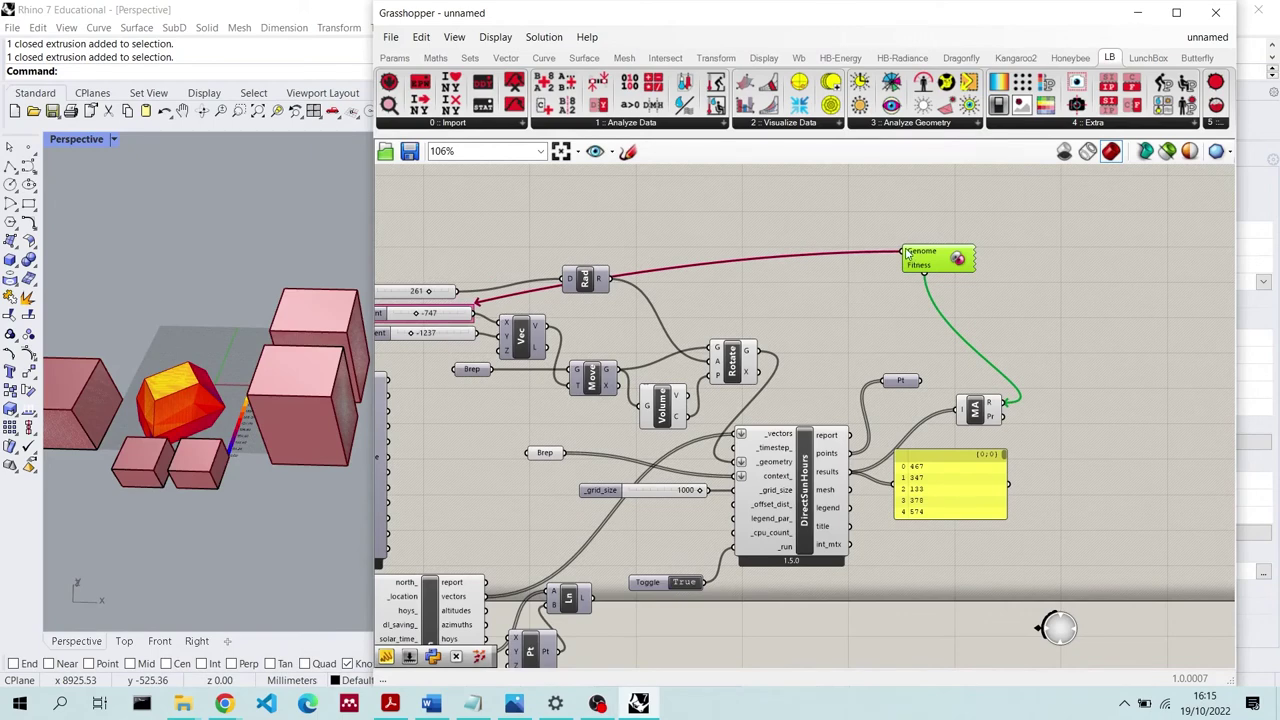
{"action": "left_click_drag", "start_coordinate": [902, 254], "coordinate": [458, 290]}
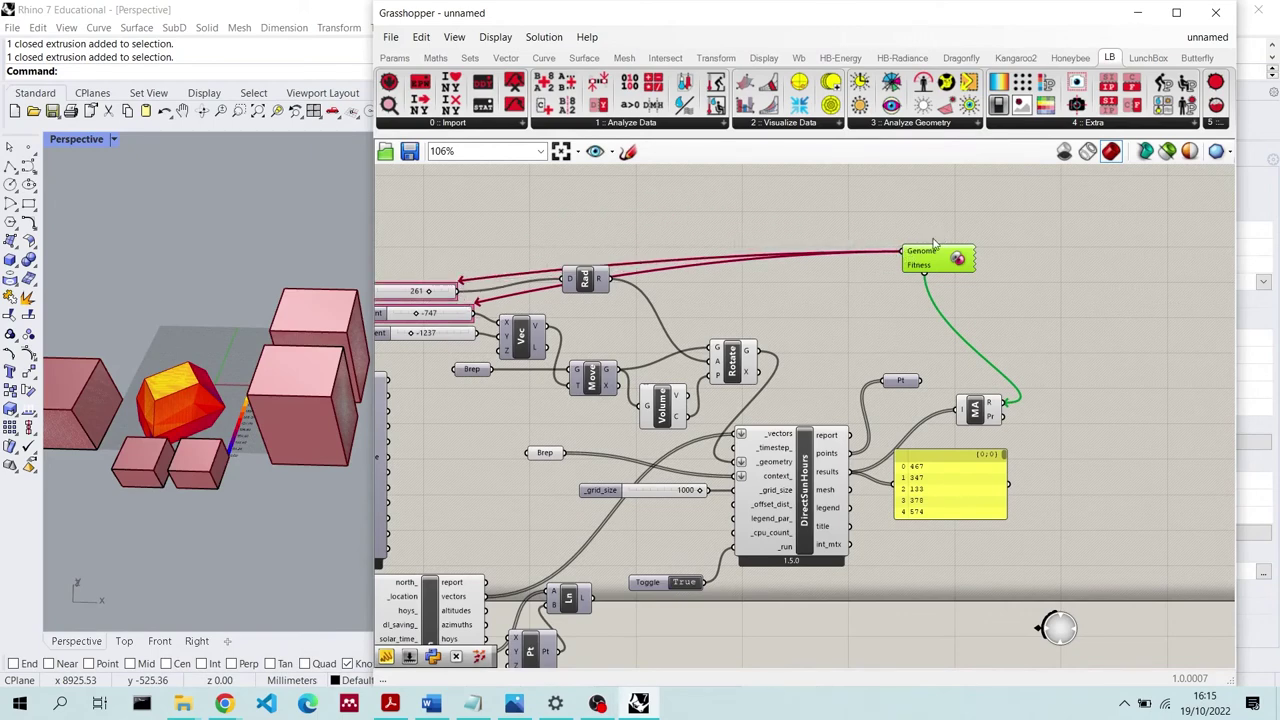
{"action": "left_click_drag", "start_coordinate": [902, 254], "coordinate": [470, 331]}
Move the Degrees, X component and Y component sliders together above the definition and align them as a group
{"action": "right_click_drag", "start_coordinate": [417, 370], "coordinate": [497, 345]}
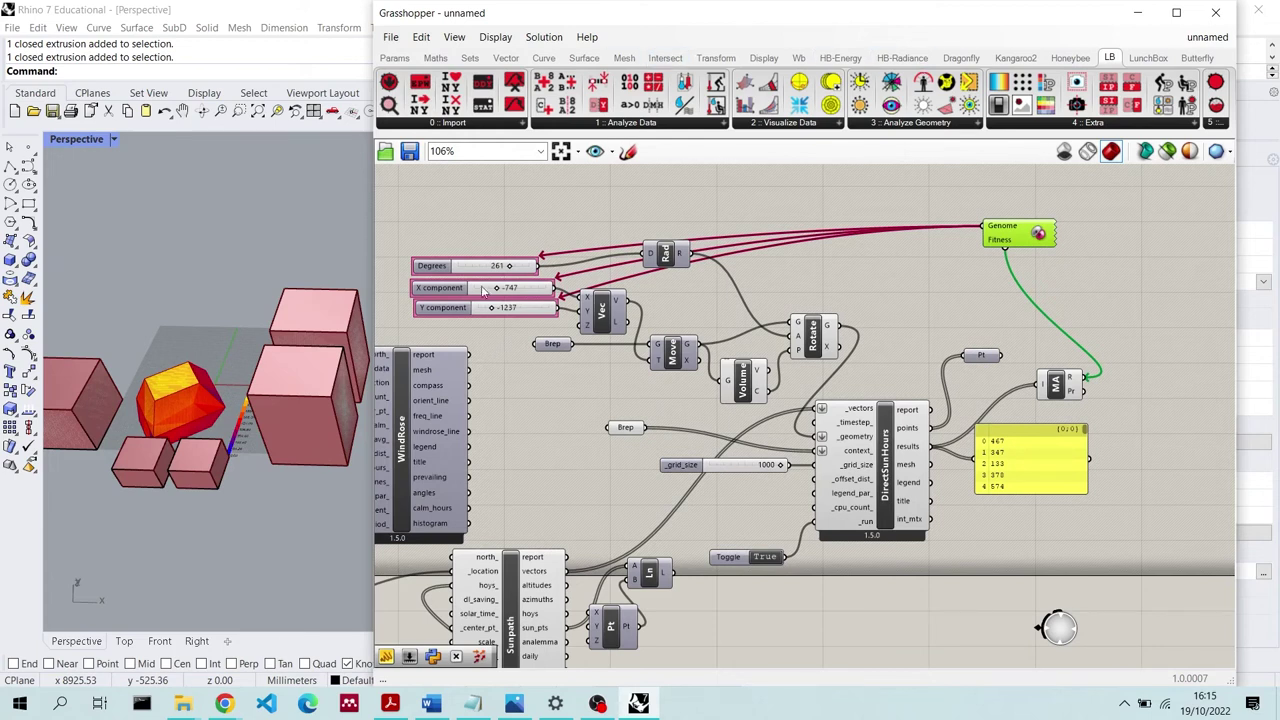
{"action": "left_click_drag", "start_coordinate": [489, 345], "coordinate": [445, 194]}
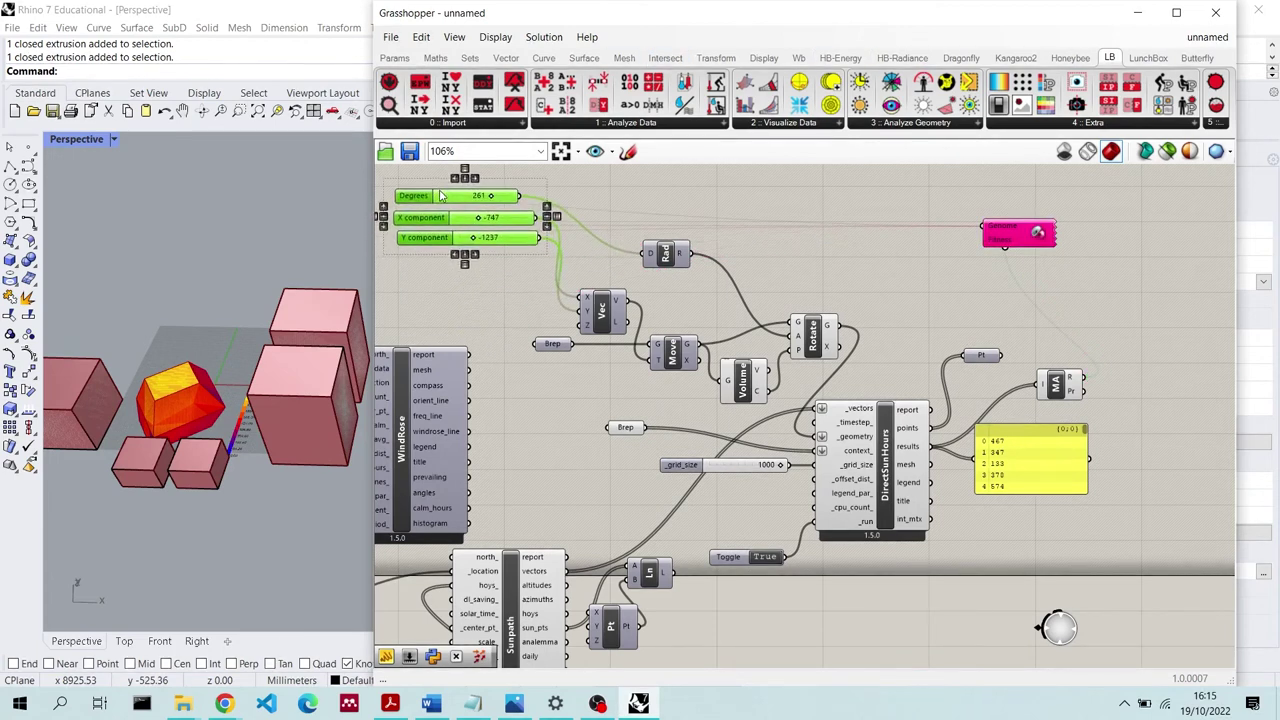
{"action": "left_click", "coordinate": [470, 175]}
{"action": "left_click", "coordinate": [1017, 238]}
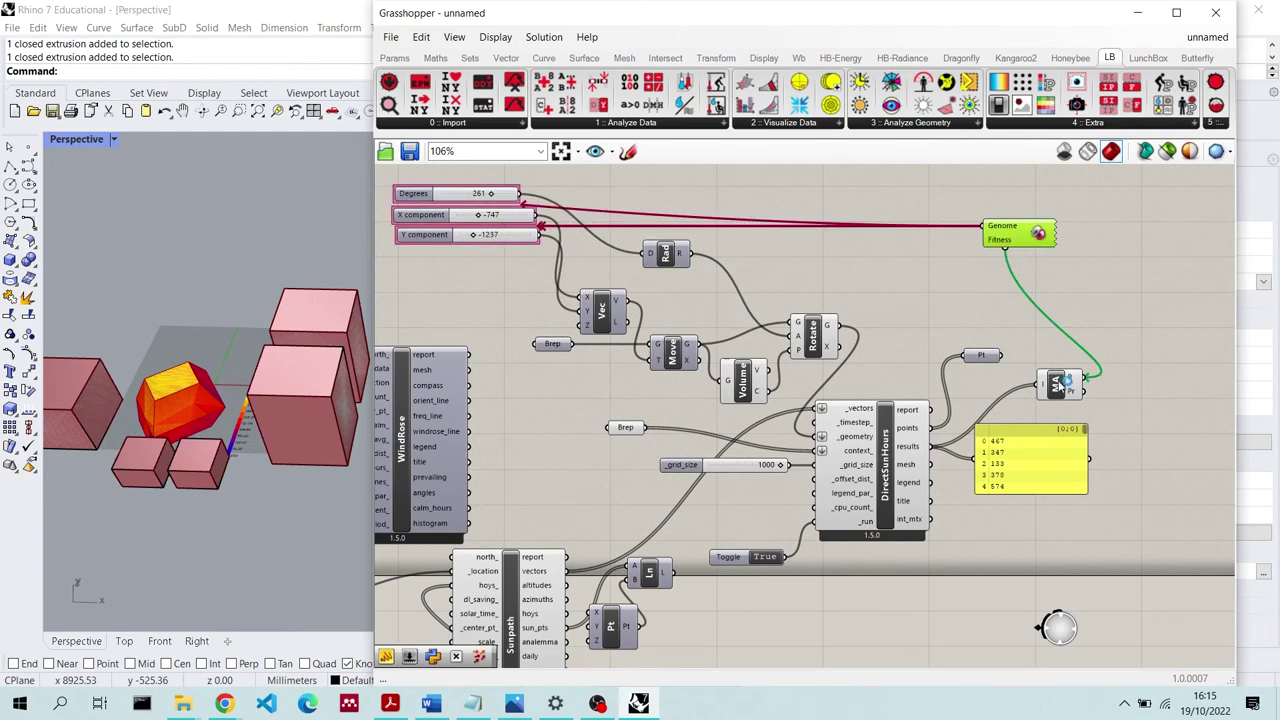
Open the Galapagos editor and run the evolutionary solver with Fitness set to Maximize, stopping it at generation 21
{"action": "double_click", "coordinate": [1017, 238]}
{"action": "left_click_drag", "start_coordinate": [913, 46], "coordinate": [828, 82]}
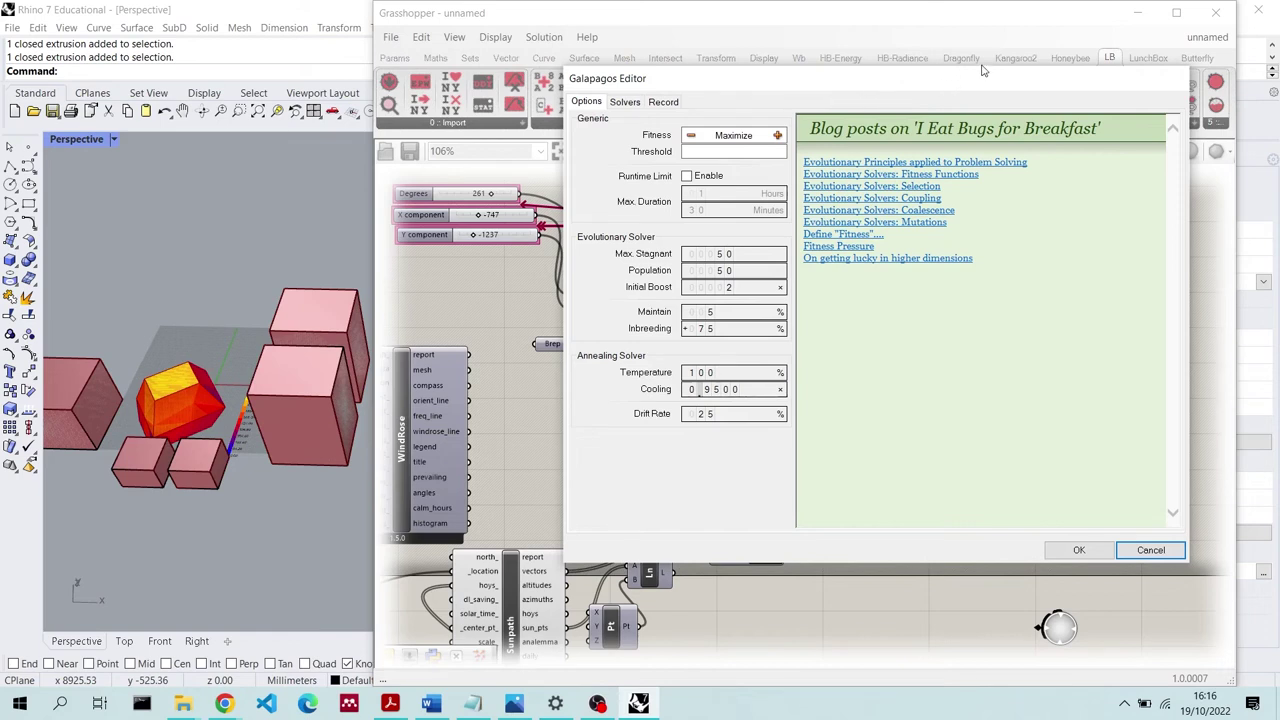
{"action": "double_click", "coordinate": [758, 134]}
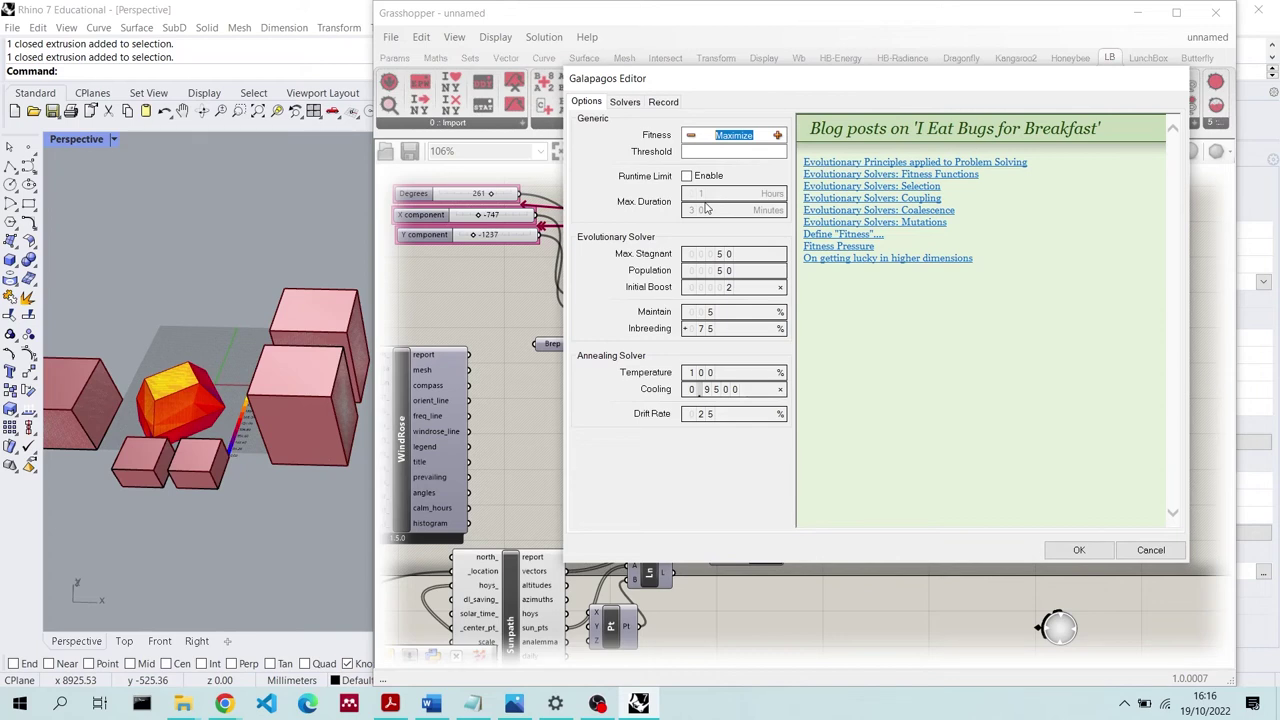
{"action": "left_click", "coordinate": [624, 104]}
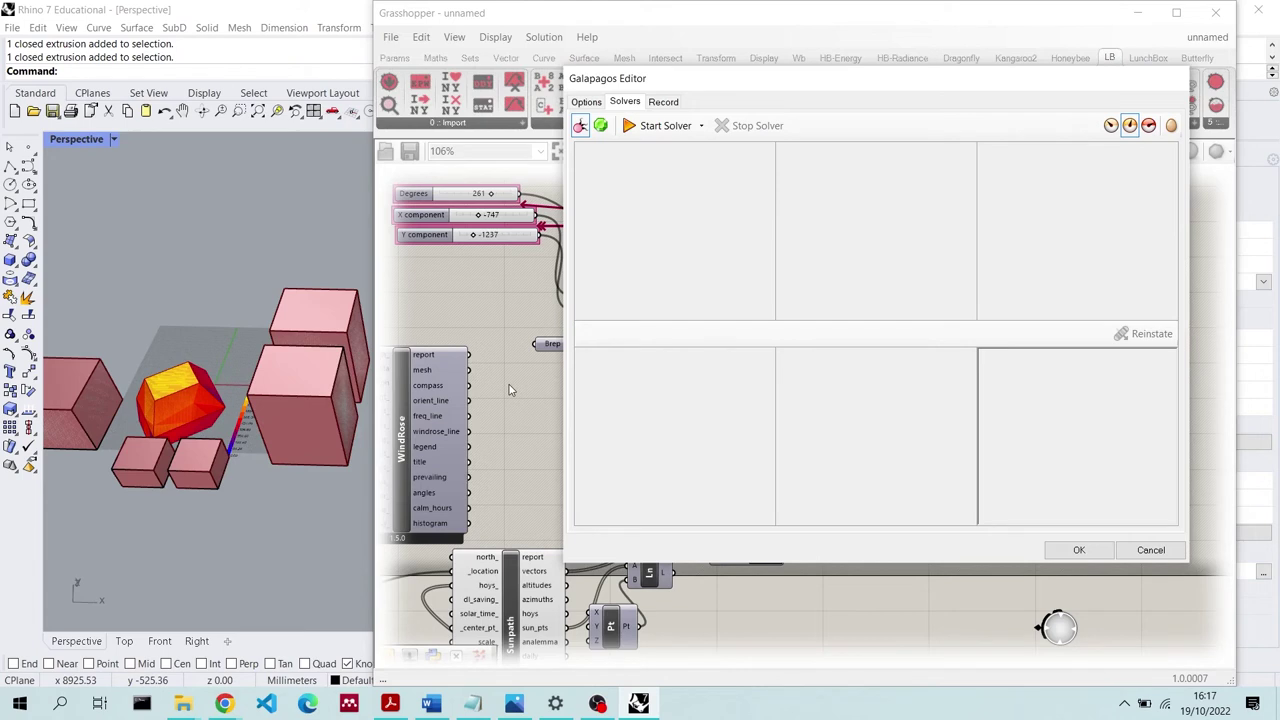
{"action": "left_click", "coordinate": [665, 126]}
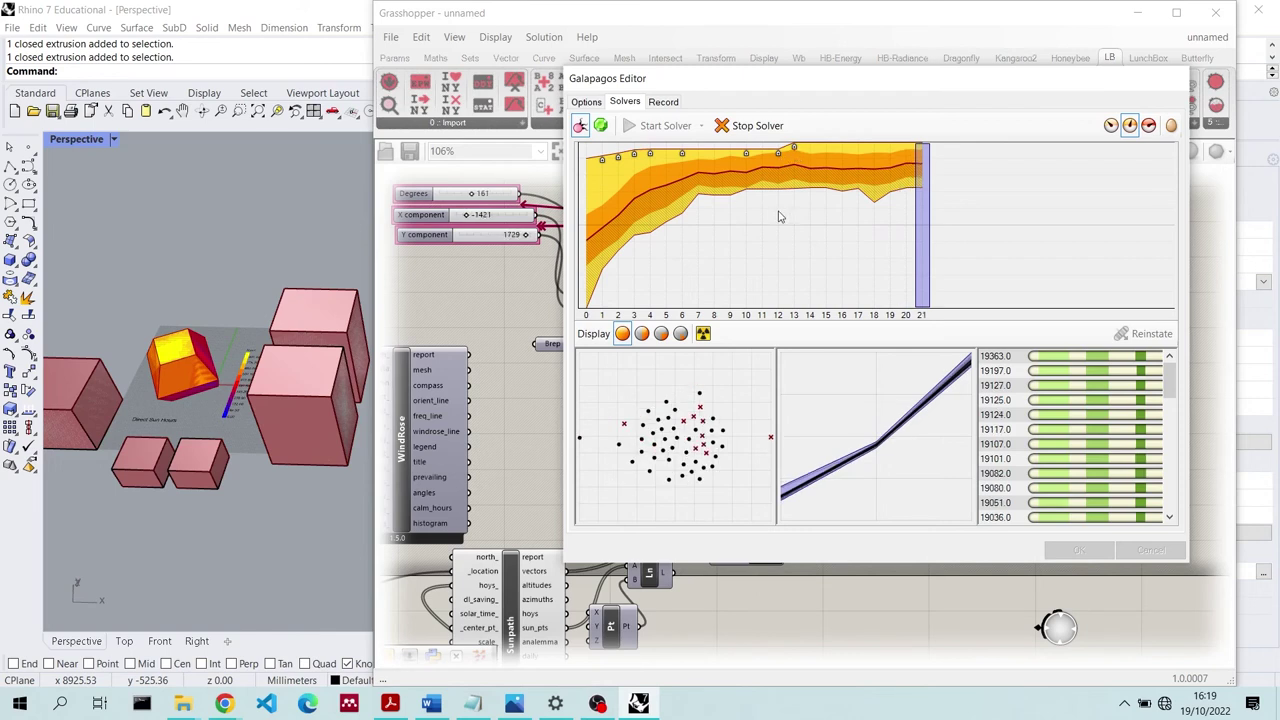
{"action": "left_click", "coordinate": [750, 128]}
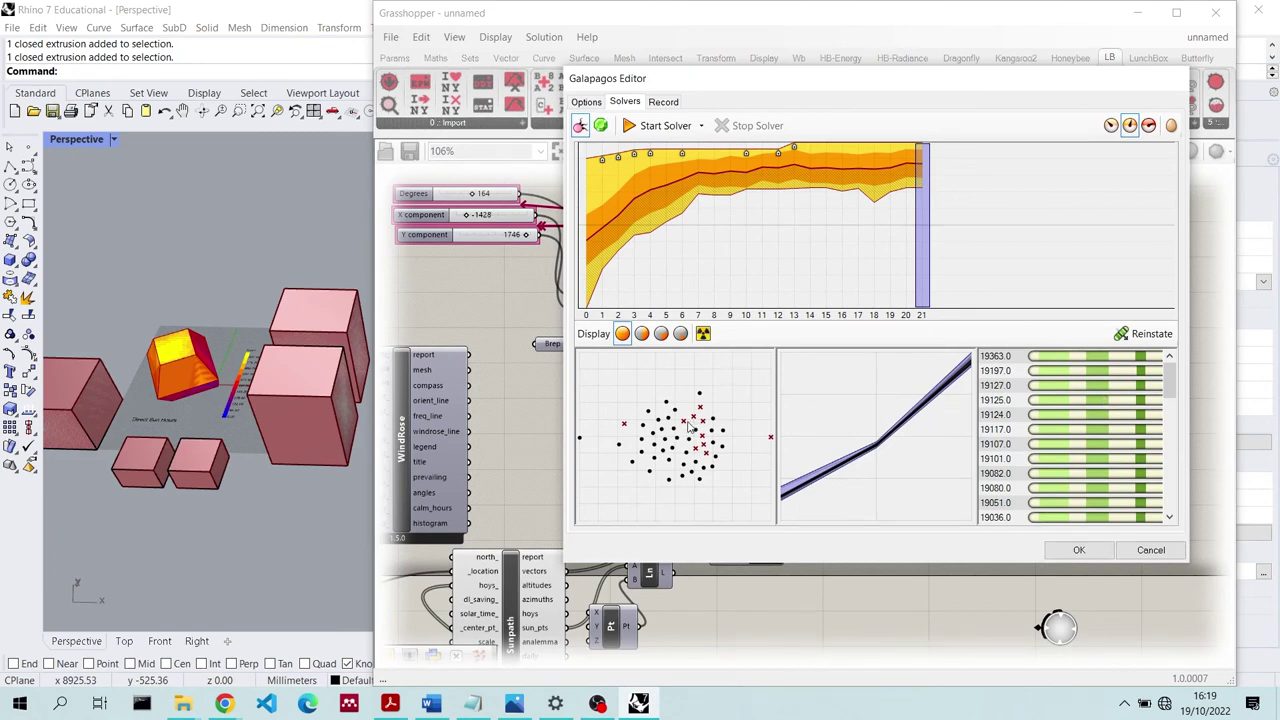
List the genomes of generations 0 to 21 and reinstate the one with the lowest fitness, 13710.0
{"action": "left_click", "coordinate": [884, 447]}
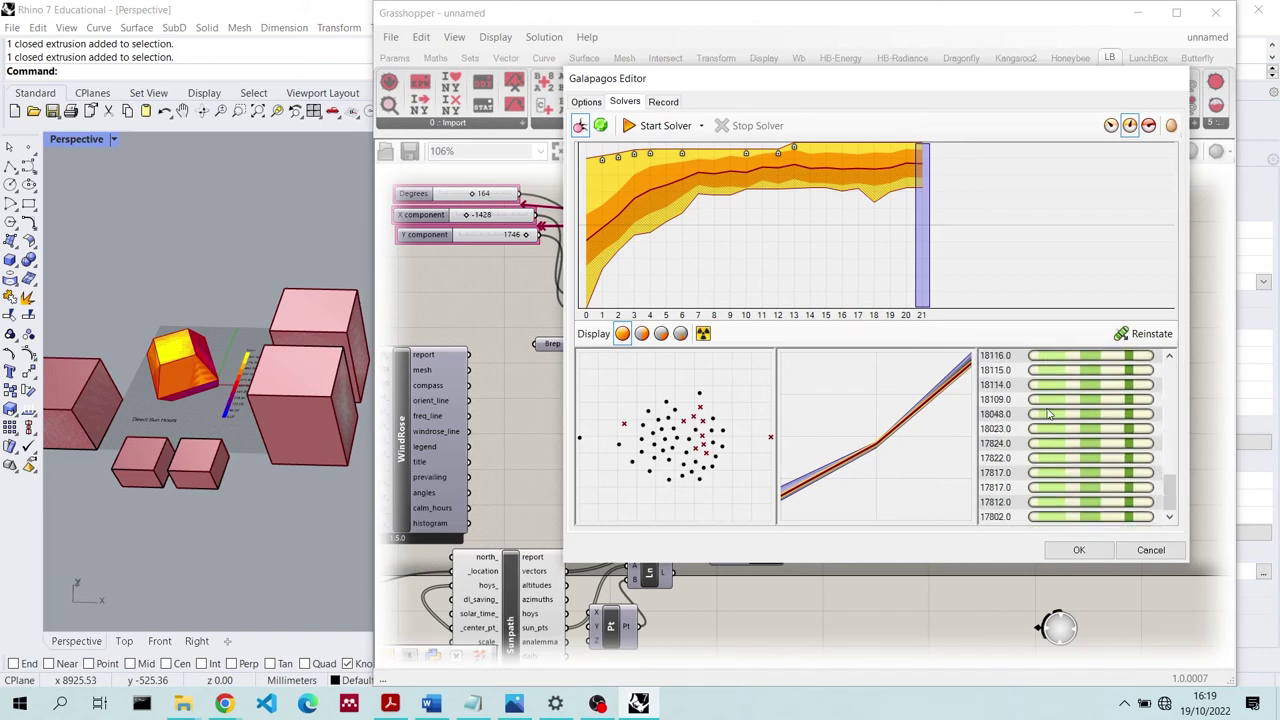
{"action": "scroll", "coordinate": [1041, 390], "scroll_direction": "down", "scroll_amount": 10}
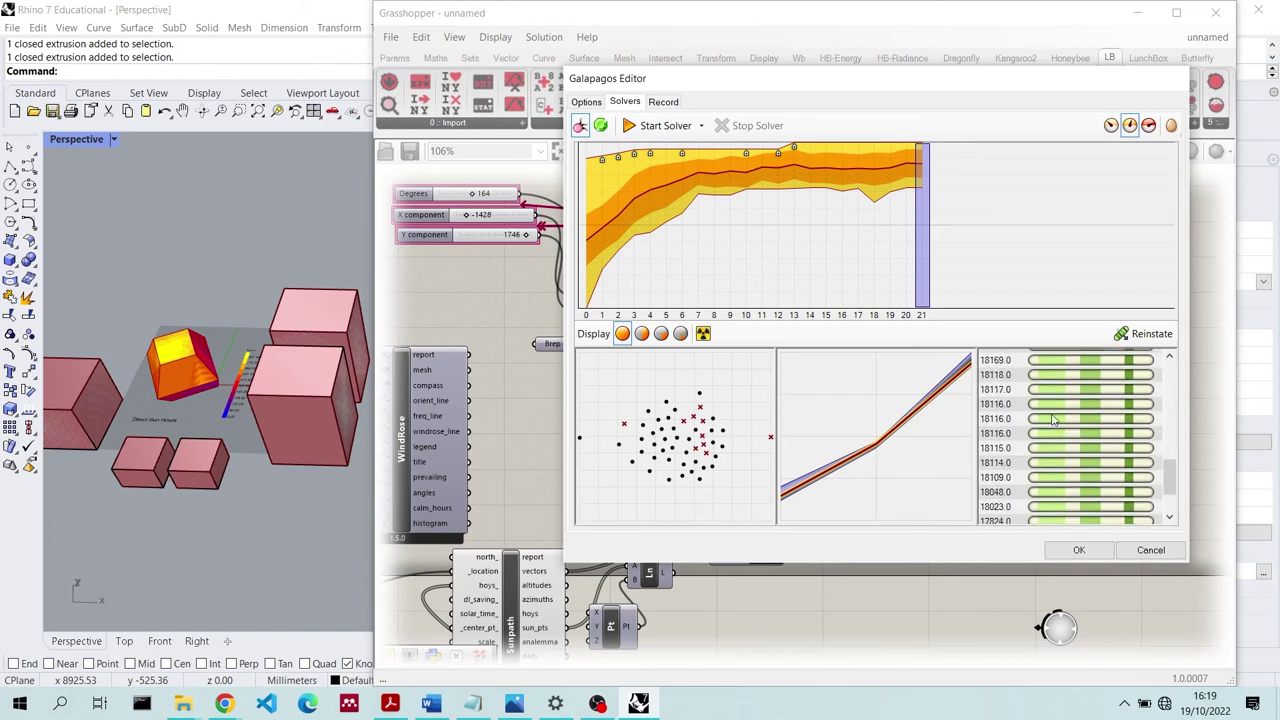
{"action": "left_click_drag", "start_coordinate": [914, 272], "coordinate": [588, 250]}
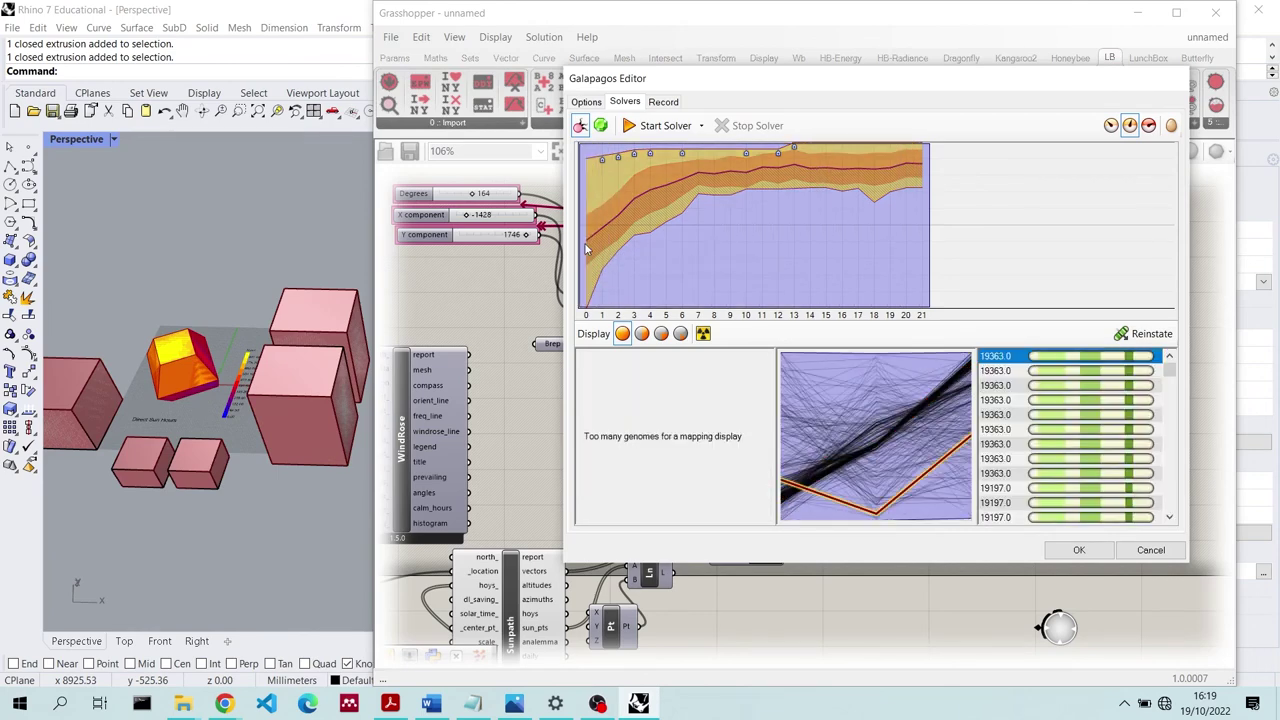
{"action": "mouse_move", "coordinate": [451, 372]}
{"action": "scroll", "coordinate": [1168, 375], "scroll_direction": "down", "scroll_amount": 10}
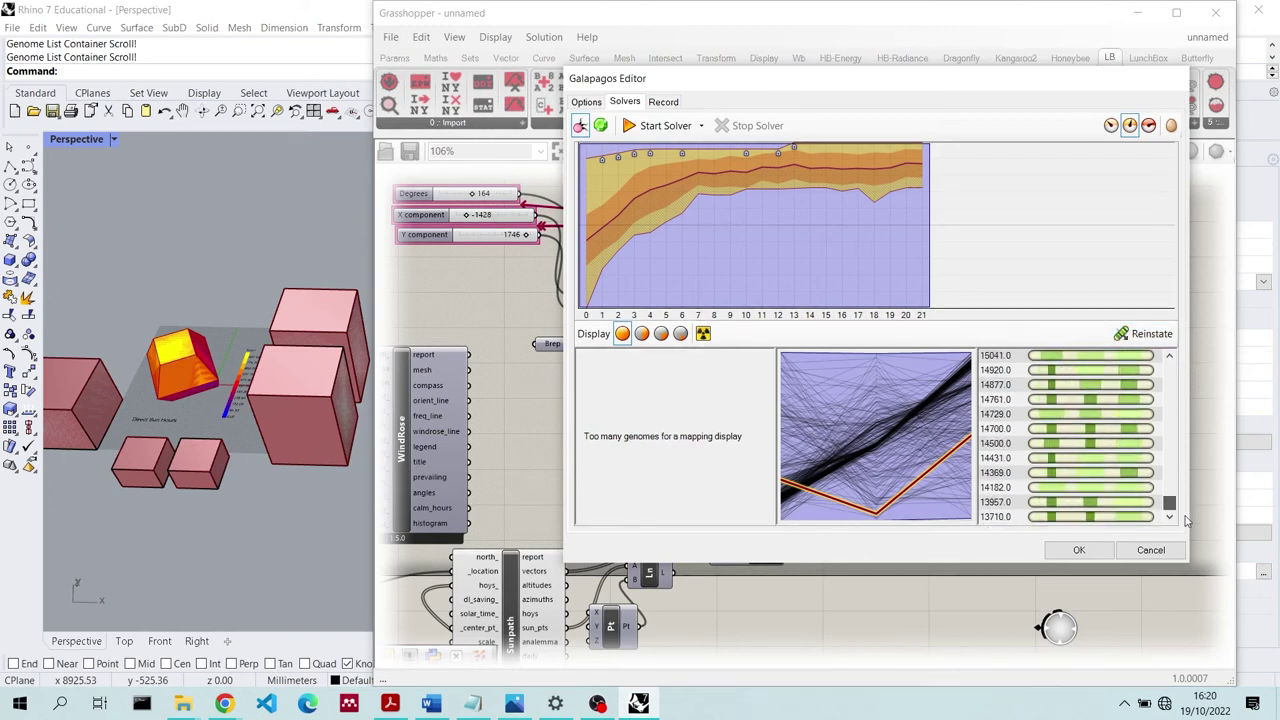
{"action": "left_click", "coordinate": [1096, 518]}
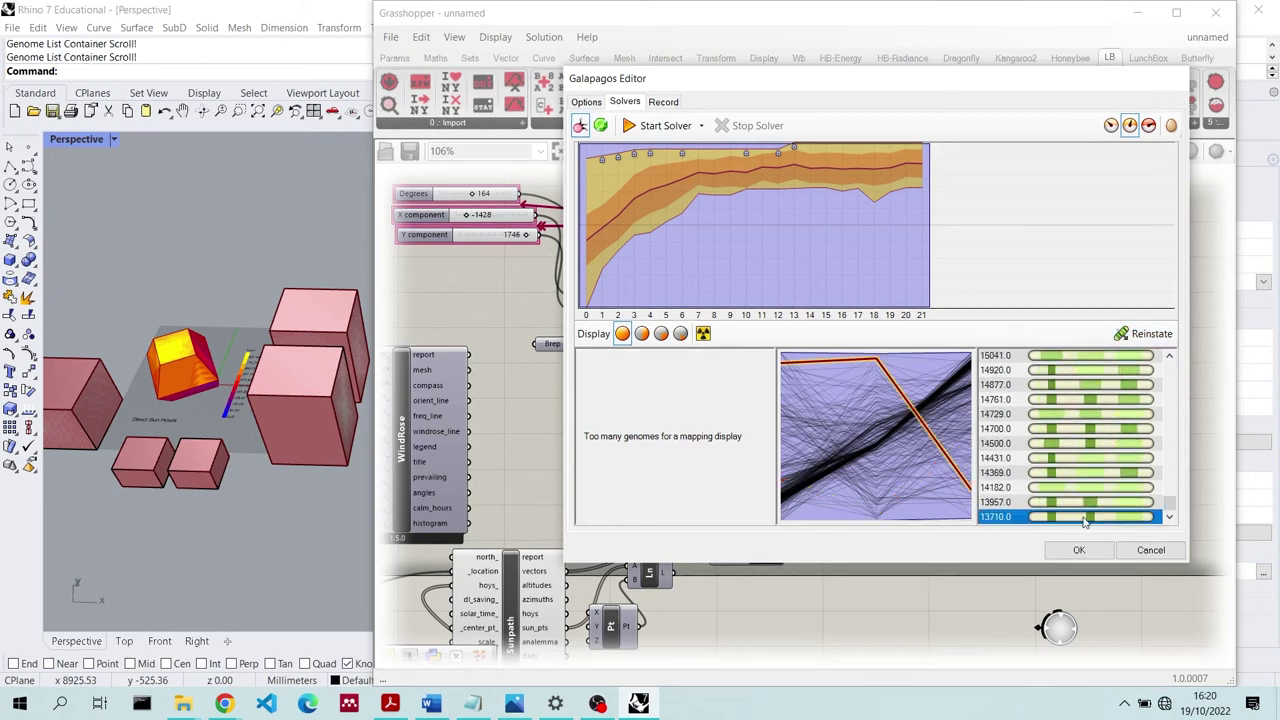
{"action": "left_click", "coordinate": [1135, 343]}
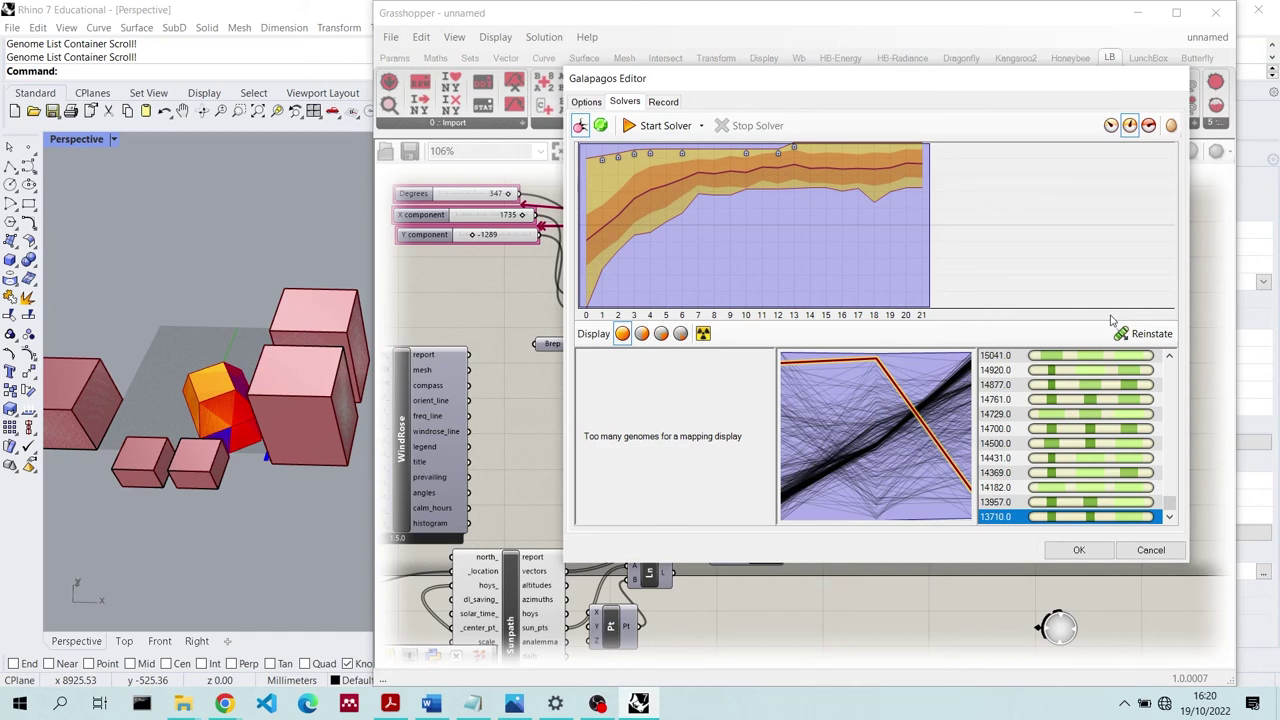
Browse the genome list towards higher fitness values and reinstate a genome scoring 18806.0
{"action": "left_click", "coordinate": [1090, 471]}
{"action": "scroll", "coordinate": [1074, 448], "scroll_direction": "up", "scroll_amount": 5}
{"action": "left_click", "coordinate": [1074, 446]}
{"action": "scroll", "coordinate": [1070, 425], "scroll_direction": "up", "scroll_amount": 10}
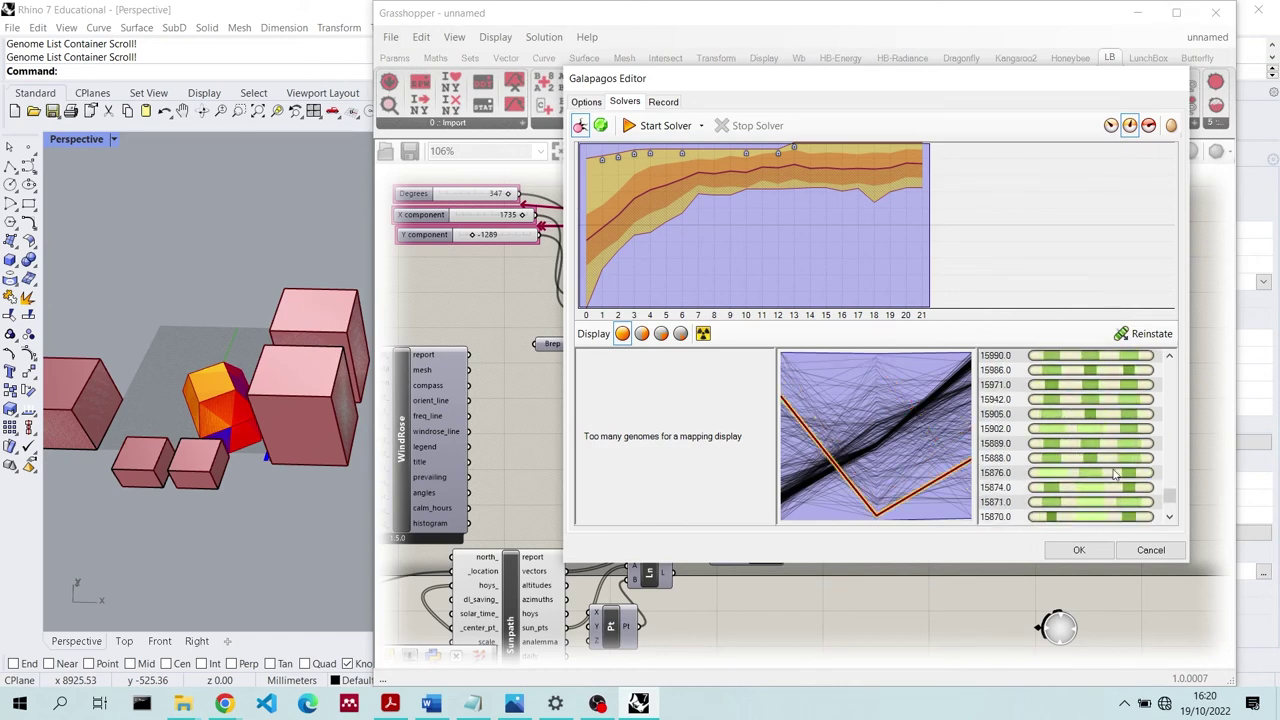
{"action": "left_click", "coordinate": [1066, 402]}
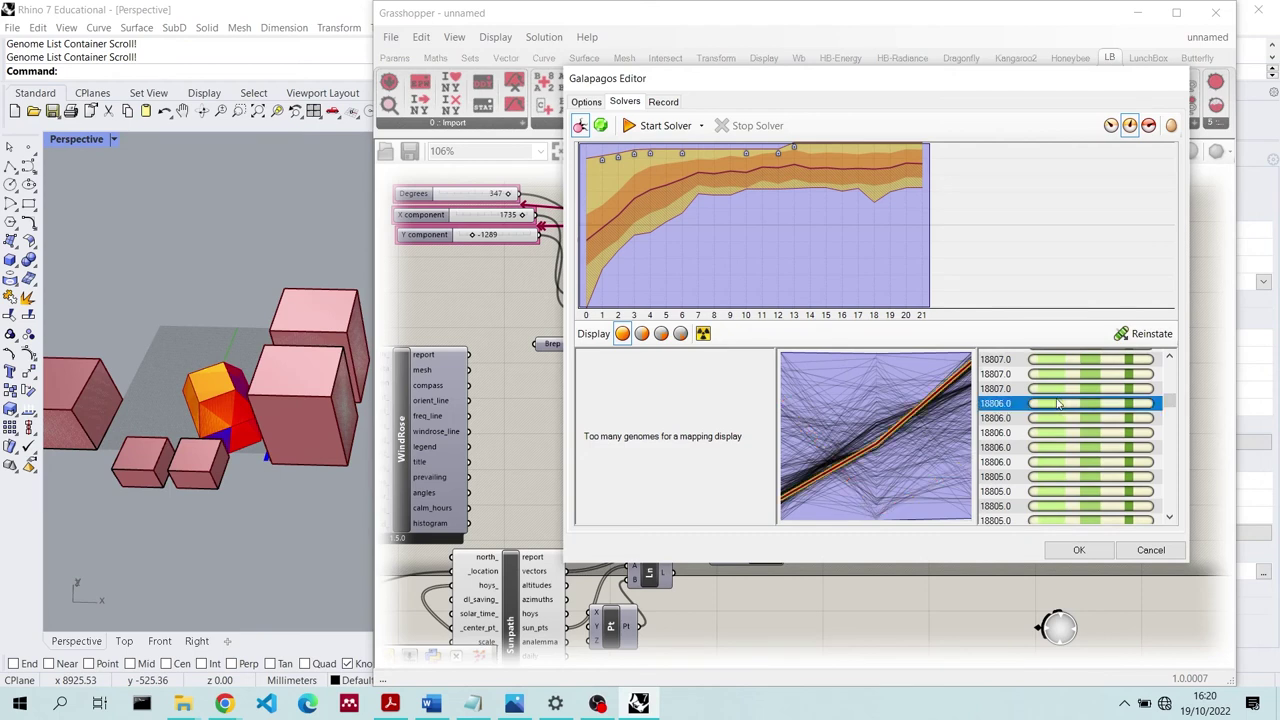
{"action": "scroll", "coordinate": [1105, 404], "scroll_direction": "up", "scroll_amount": 3}
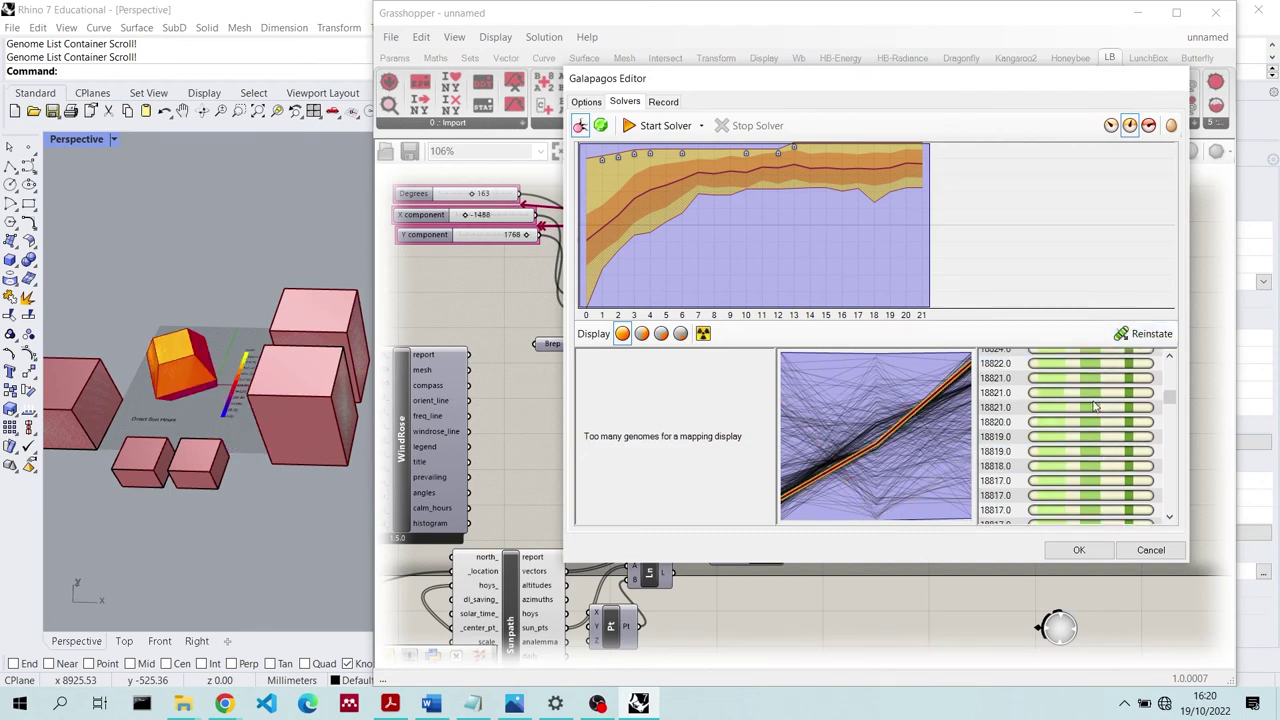
Reinstate the genome scoring 18932.0 and then one scoring 18982.0 to compare the building positions
{"action": "left_click", "coordinate": [1066, 408]}
{"action": "scroll", "coordinate": [1066, 405], "scroll_direction": "up", "scroll_amount": 5}
{"action": "left_click", "coordinate": [1066, 377]}
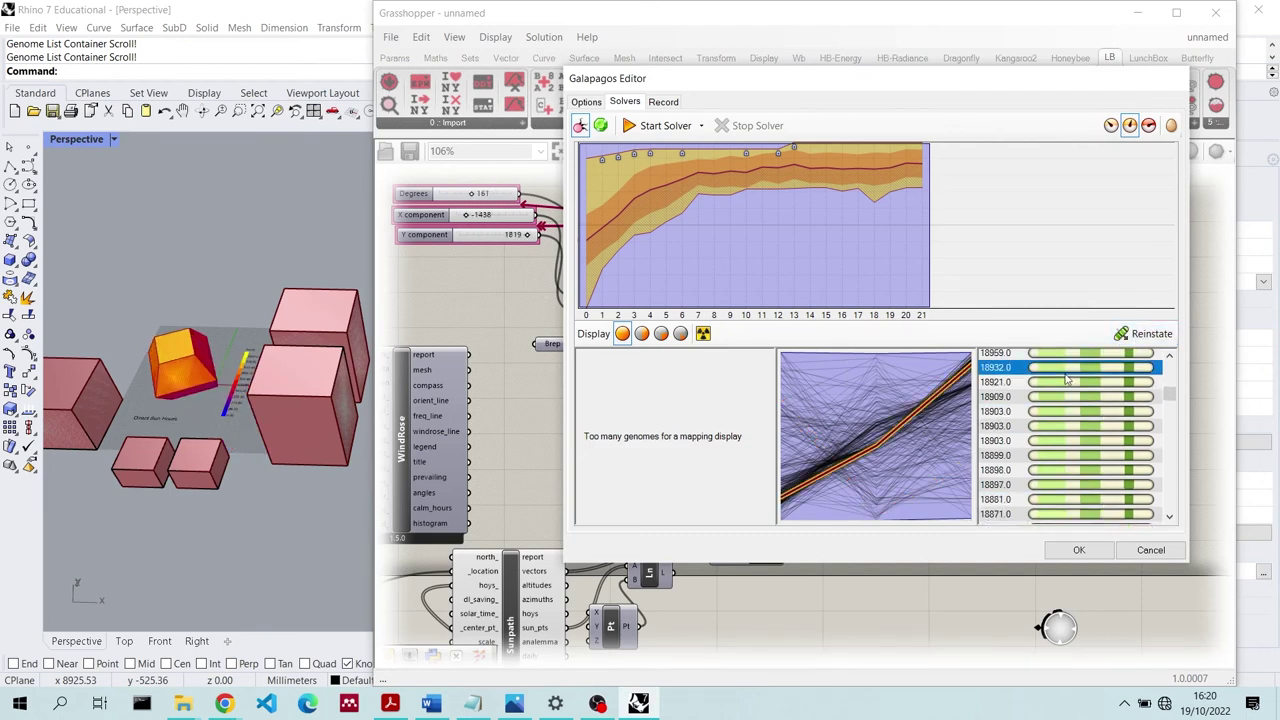
{"action": "left_click", "coordinate": [1145, 333]}
{"action": "scroll", "coordinate": [1092, 410], "scroll_direction": "down", "scroll_amount": 1}
{"action": "left_click", "coordinate": [1092, 409]}
{"action": "left_click", "coordinate": [1145, 333]}
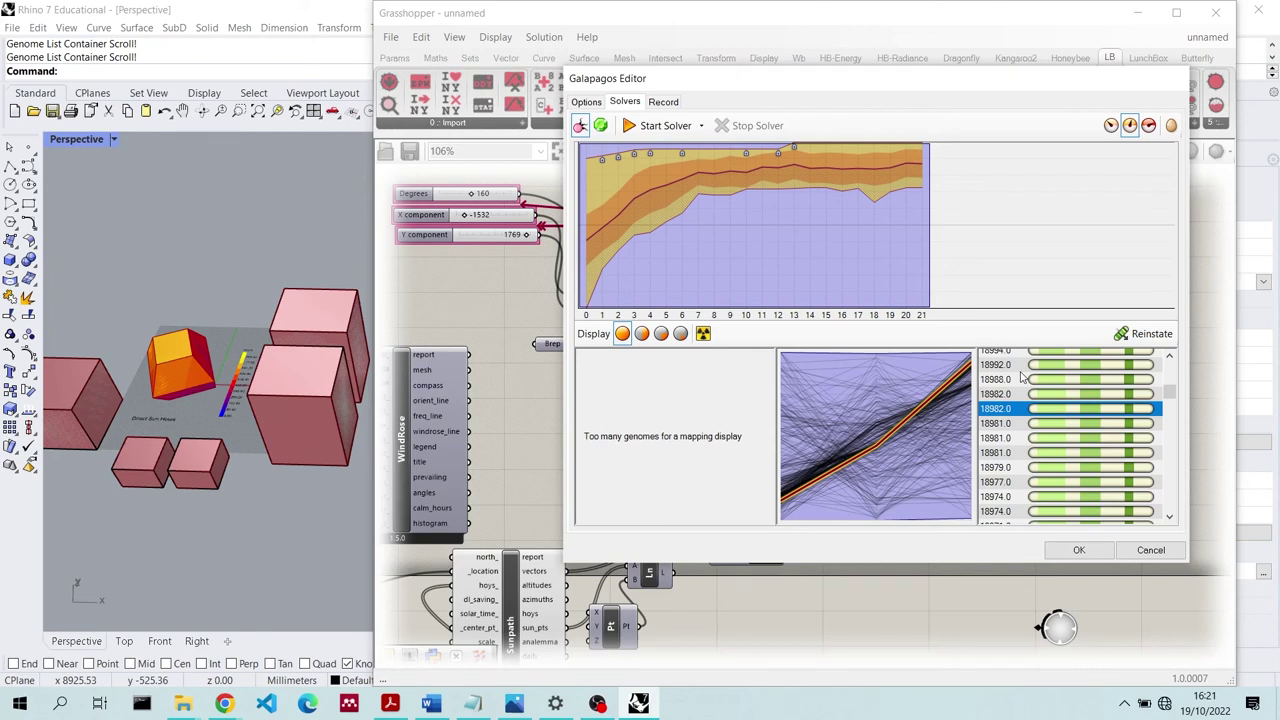
Reinstate the first genome with the highest fitness, 19363.0, and accept the Galapagos editor
{"action": "left_click", "coordinate": [390, 704]}
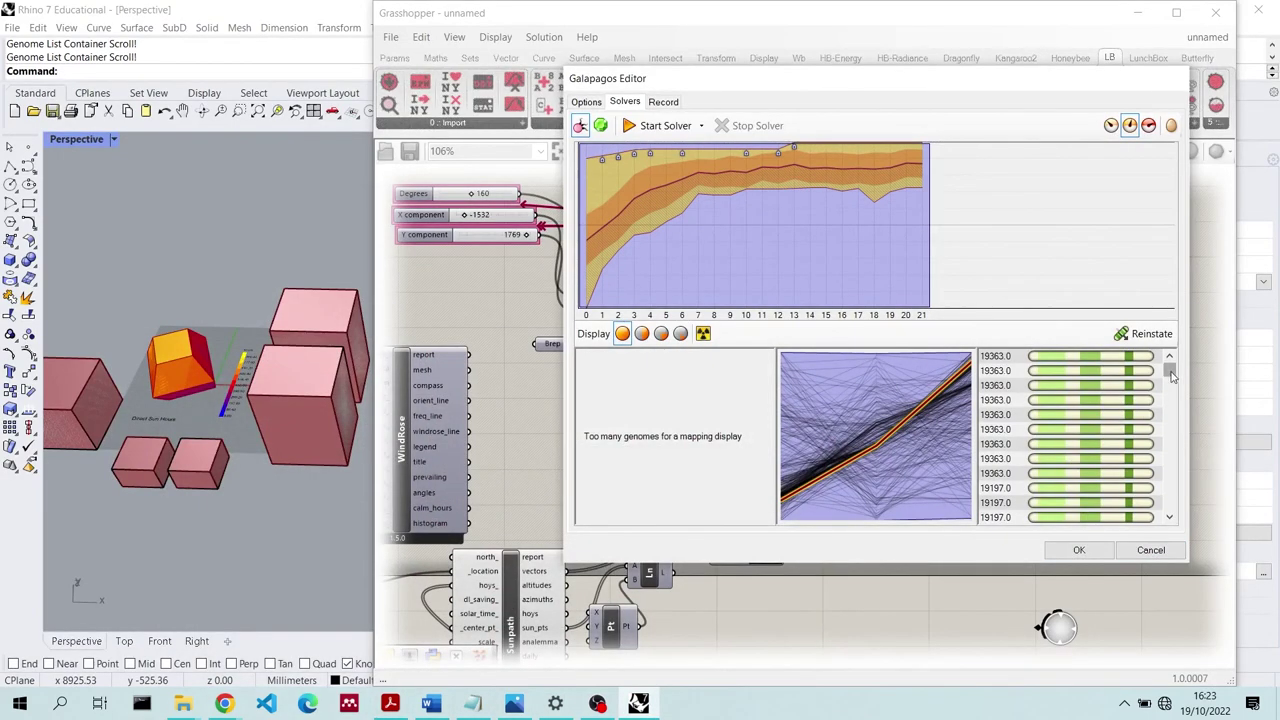
{"action": "left_click", "coordinate": [1037, 358]}
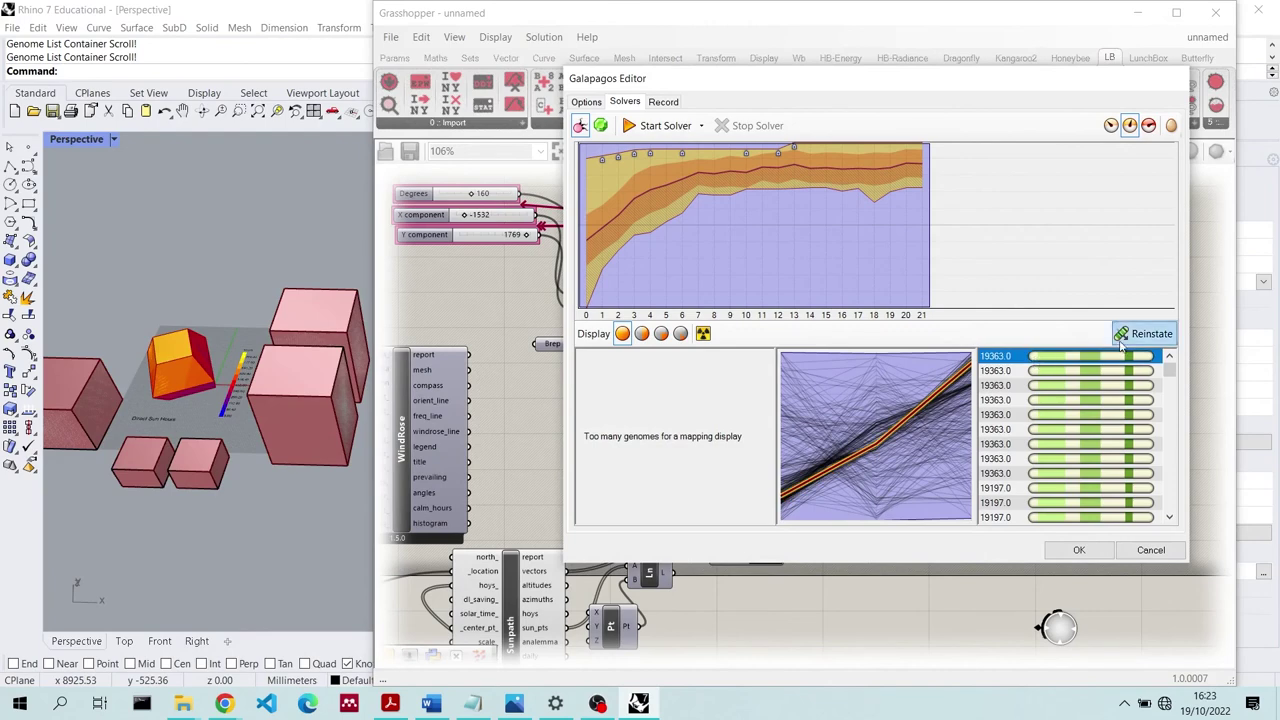
{"action": "left_click", "coordinate": [1128, 338]}
{"action": "left_click_drag", "start_coordinate": [1098, 82], "coordinate": [831, 110]}
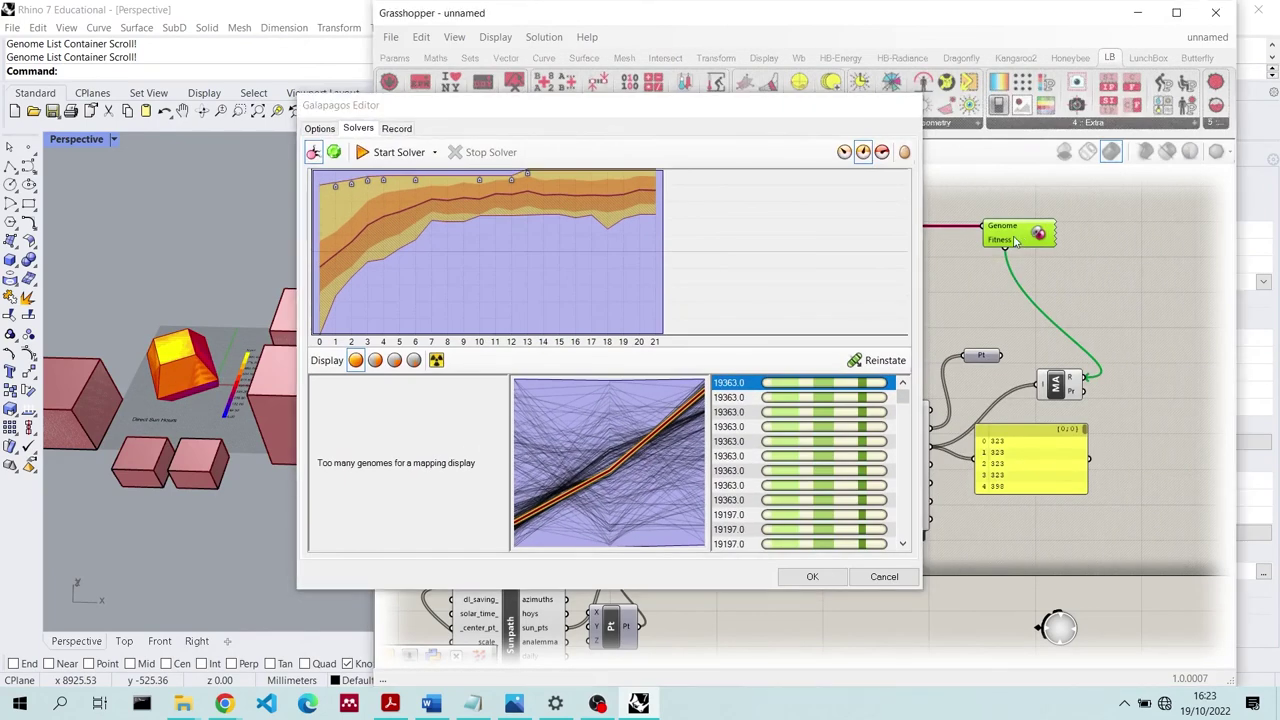
{"action": "left_click", "coordinate": [868, 383]}
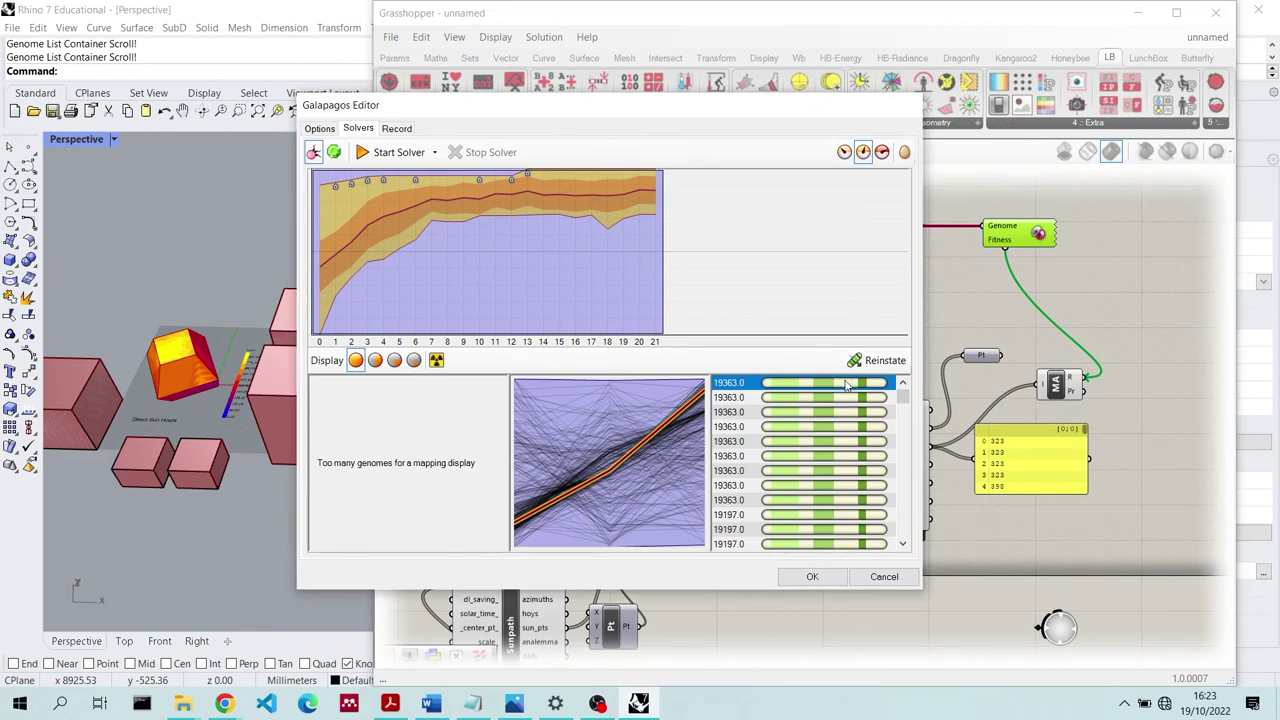
{"action": "left_click", "coordinate": [811, 576]}
Examine the Galapagos component's options for removing connected sliders, leaving all three attached
{"action": "scroll", "coordinate": [1010, 278], "scroll_direction": "up", "scroll_amount": 3}
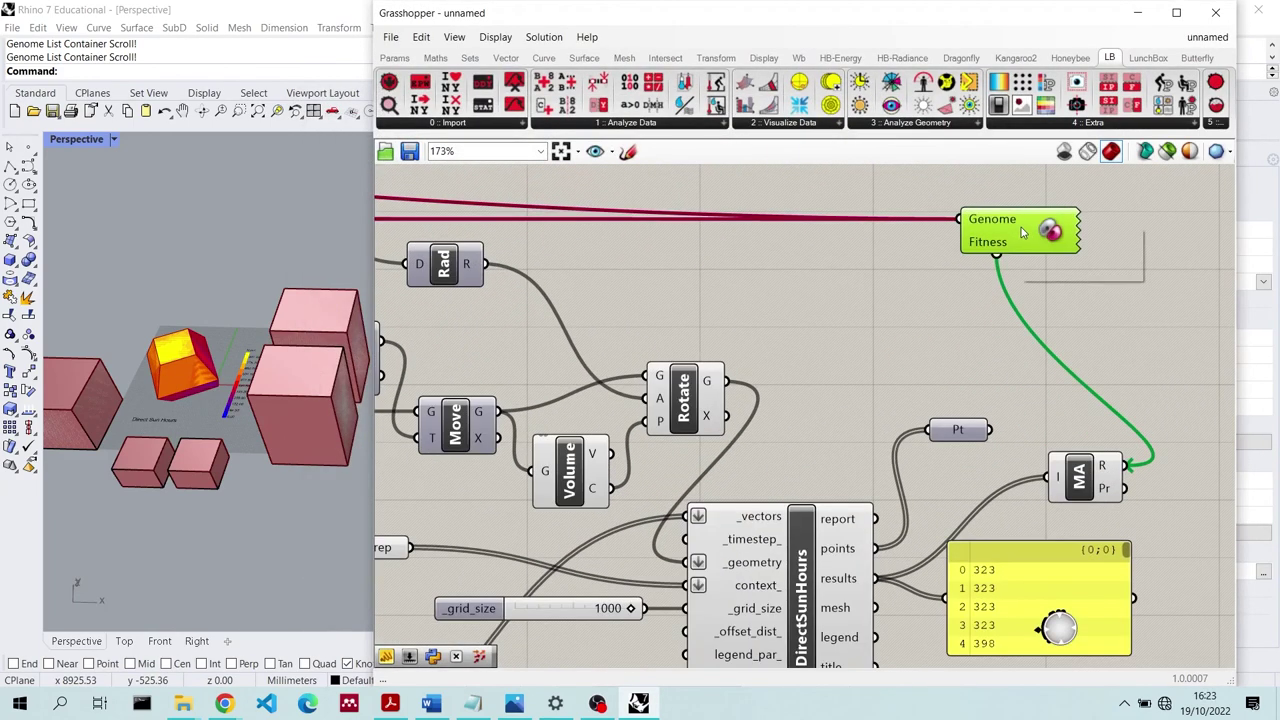
{"action": "right_click", "coordinate": [1020, 228]}
{"action": "mouse_move", "coordinate": [1122, 277]}
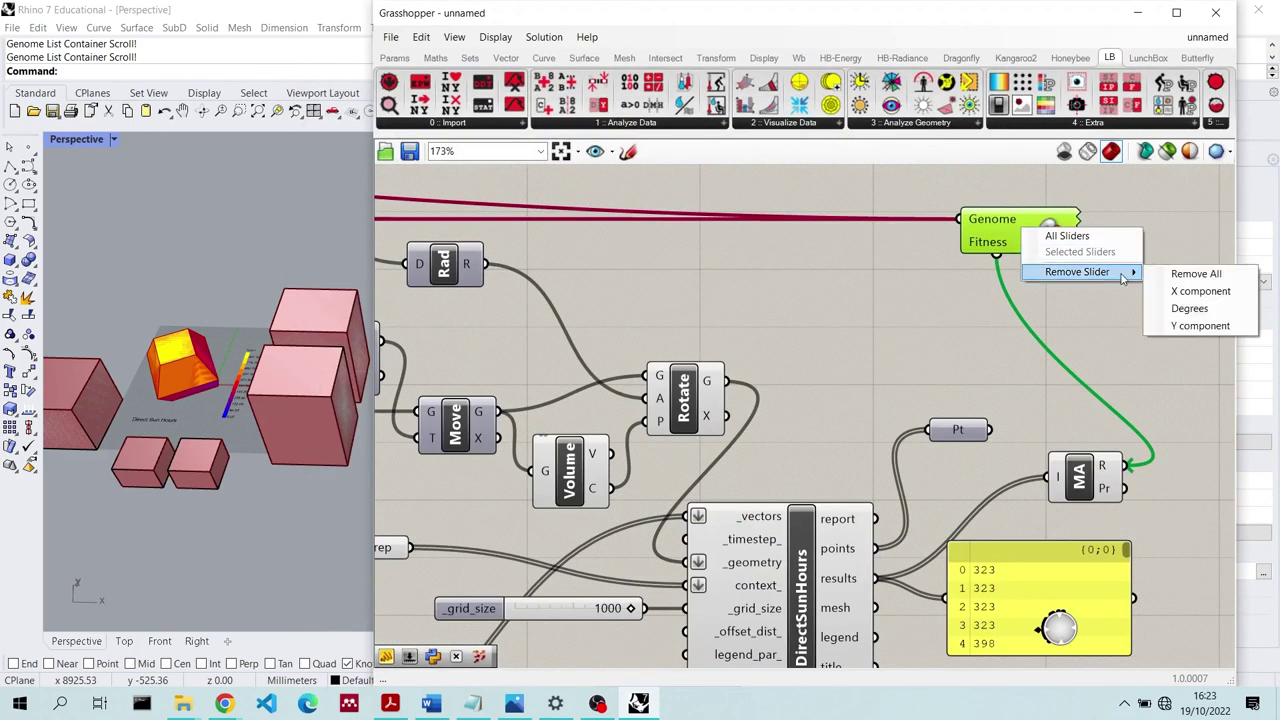
{"action": "left_click", "coordinate": [1091, 333]}
{"action": "scroll", "coordinate": [951, 317], "scroll_direction": "down", "scroll_amount": 3}
{"action": "left_click", "coordinate": [1000, 258]}
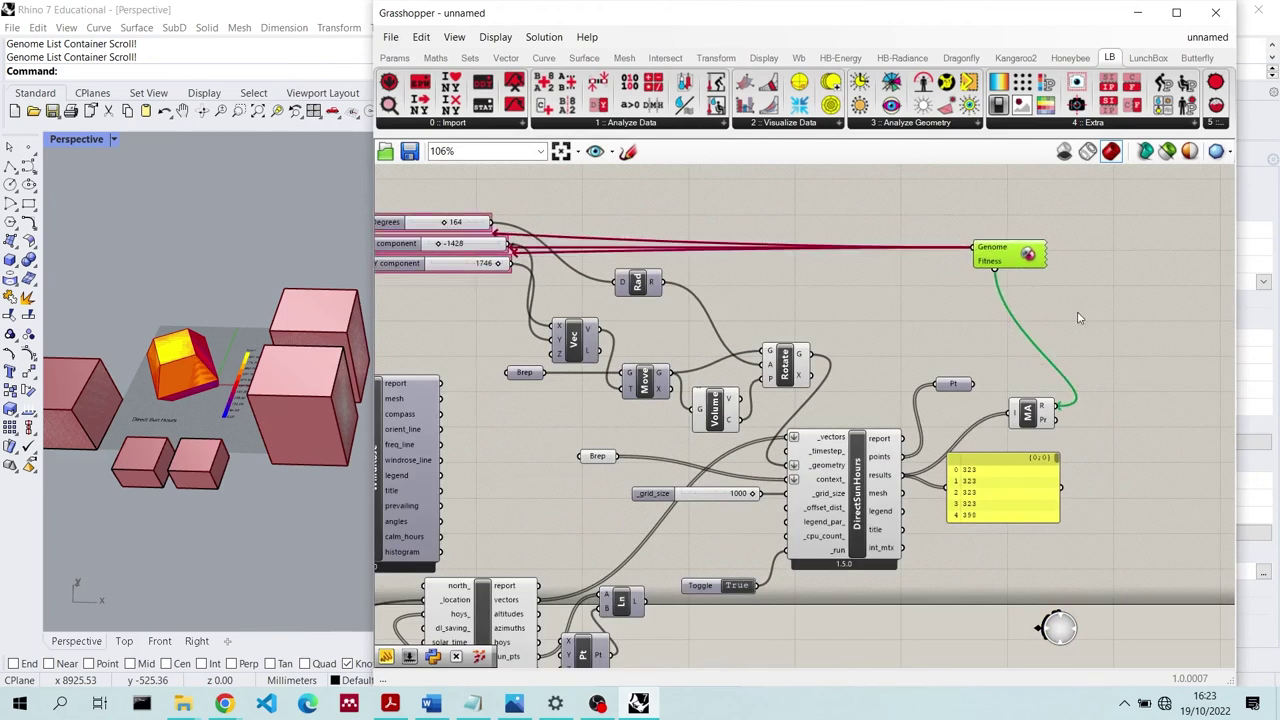
Add two Data Recorder components at the end of the definition, fed by the Rotate component's Geometry output
{"action": "double_click", "coordinate": [931, 321]}
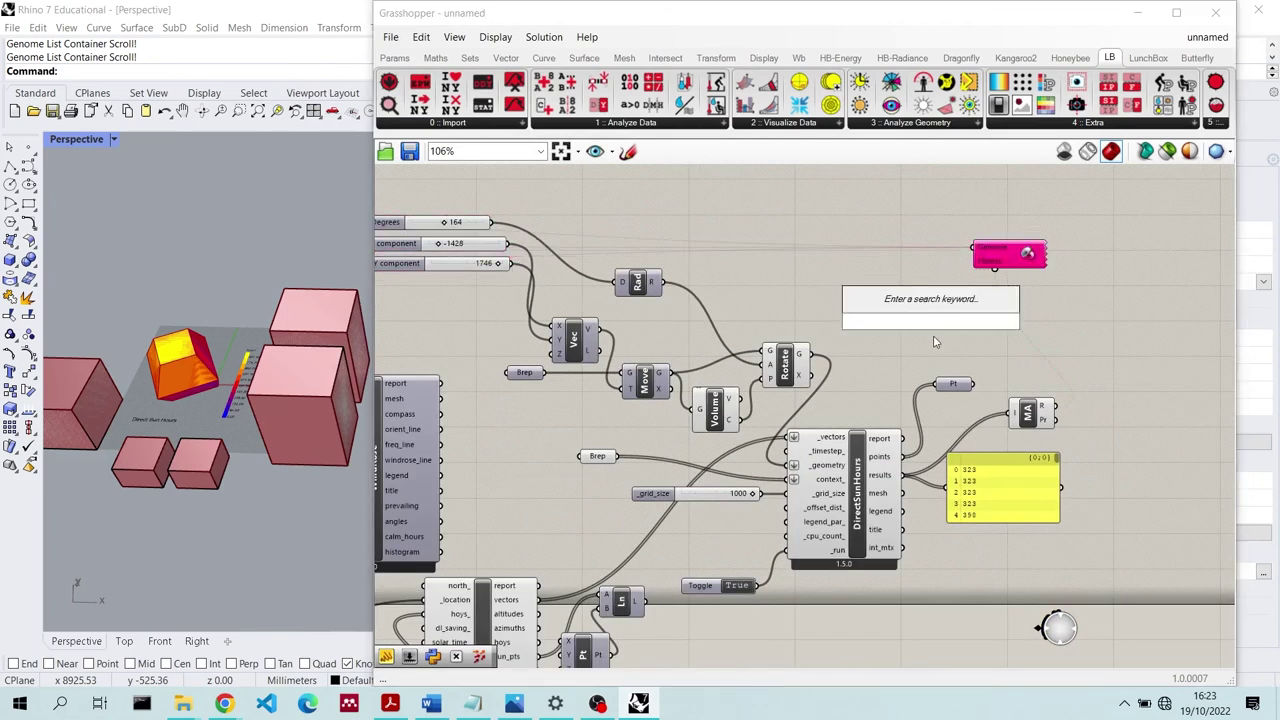
{"action": "type", "text": "rec"}
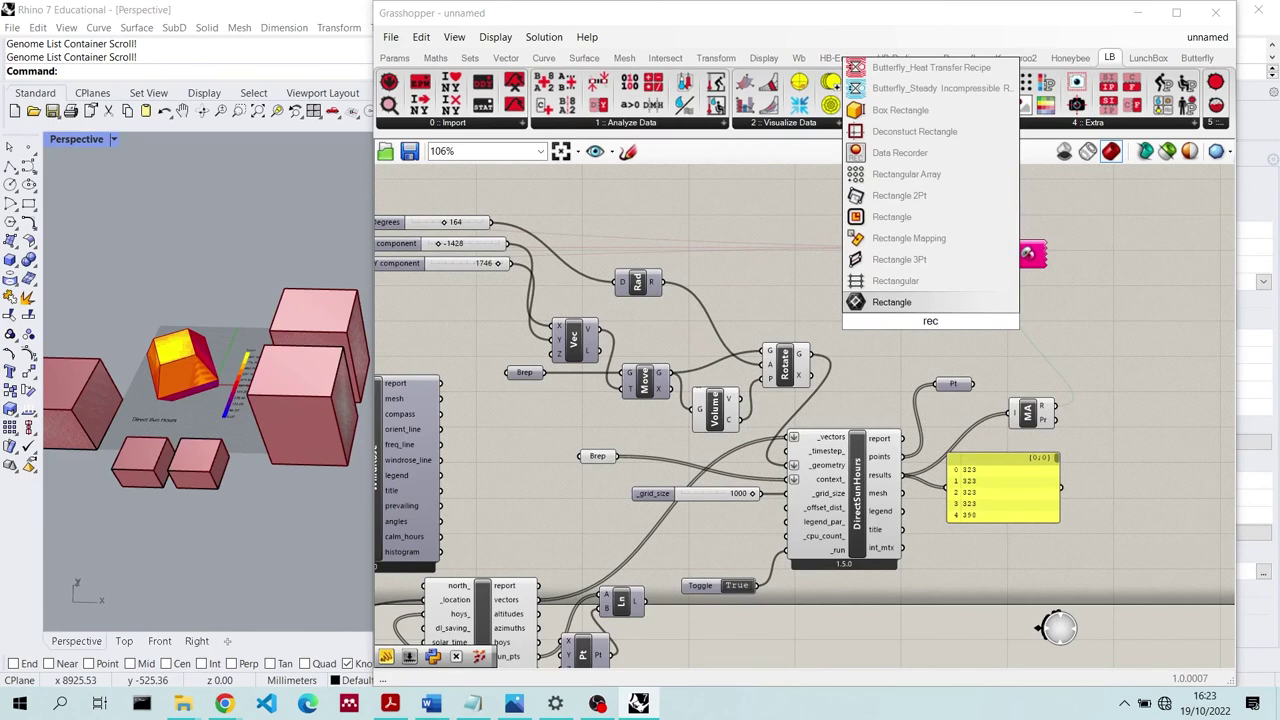
{"action": "type", "text": "ord"}
{"action": "key", "text": "Return"}
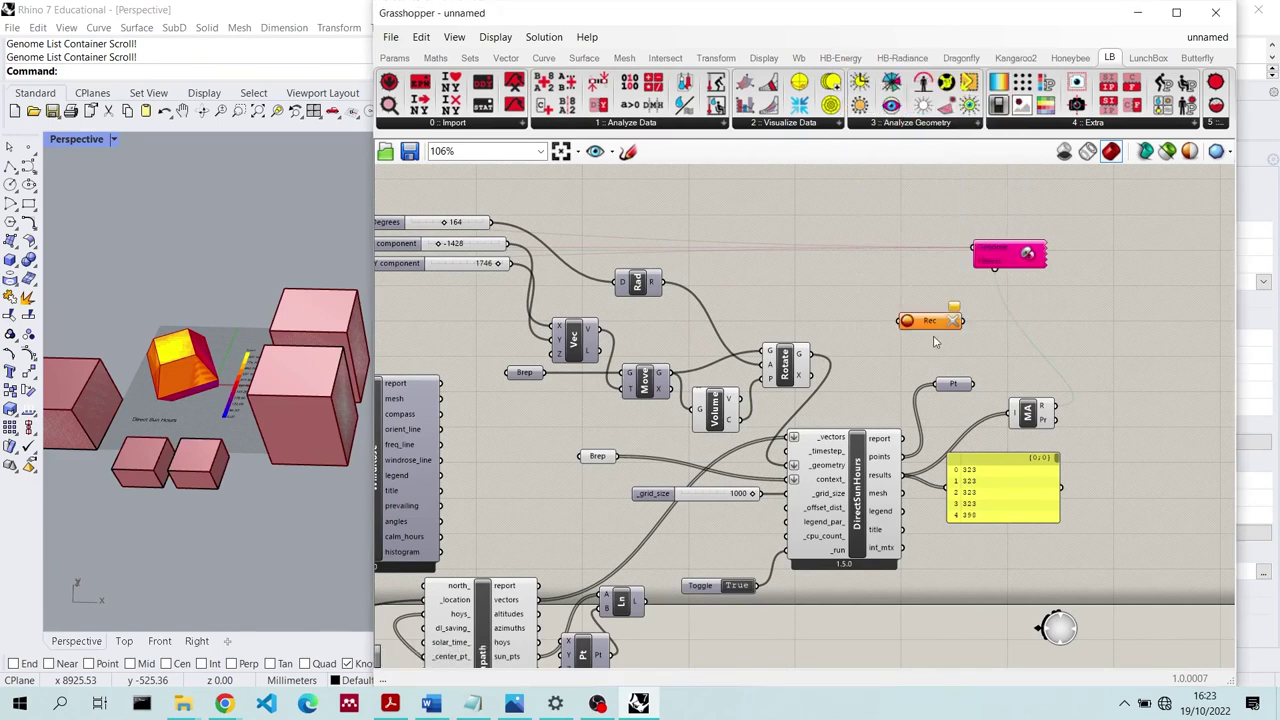
{"action": "left_click_drag", "start_coordinate": [921, 327], "coordinate": [922, 206]}
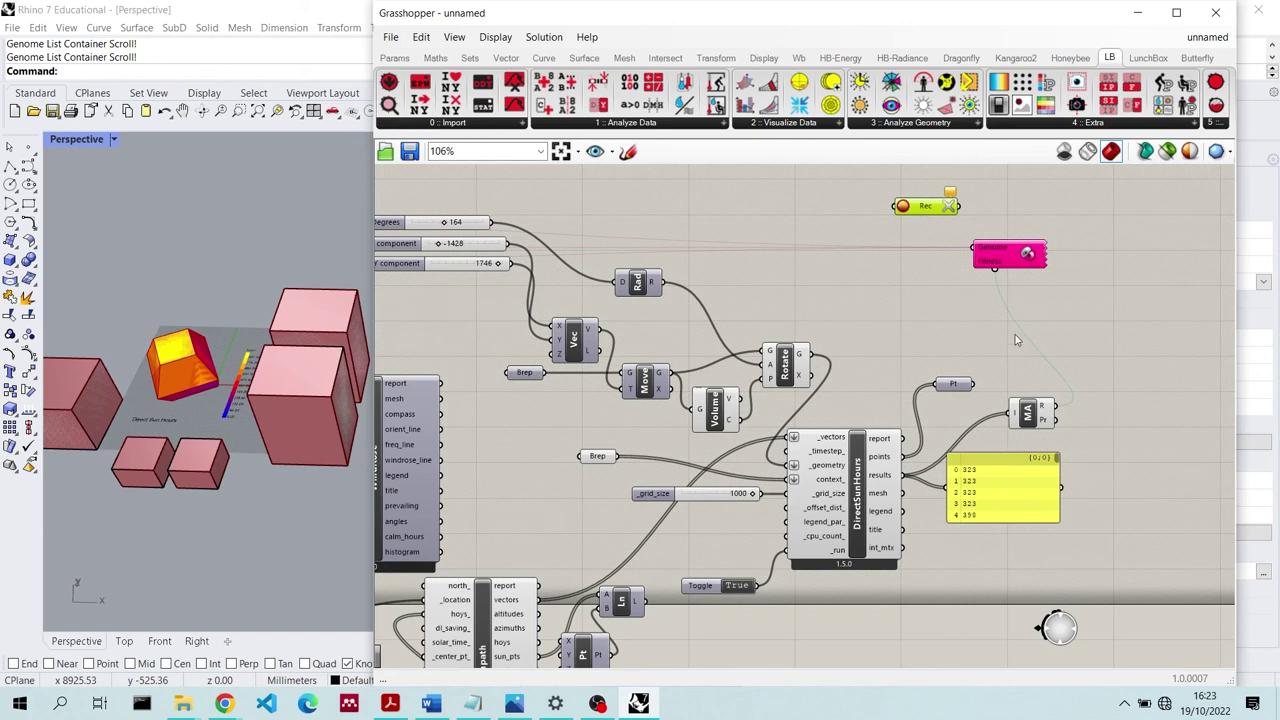
{"action": "left_click", "coordinate": [788, 367]}
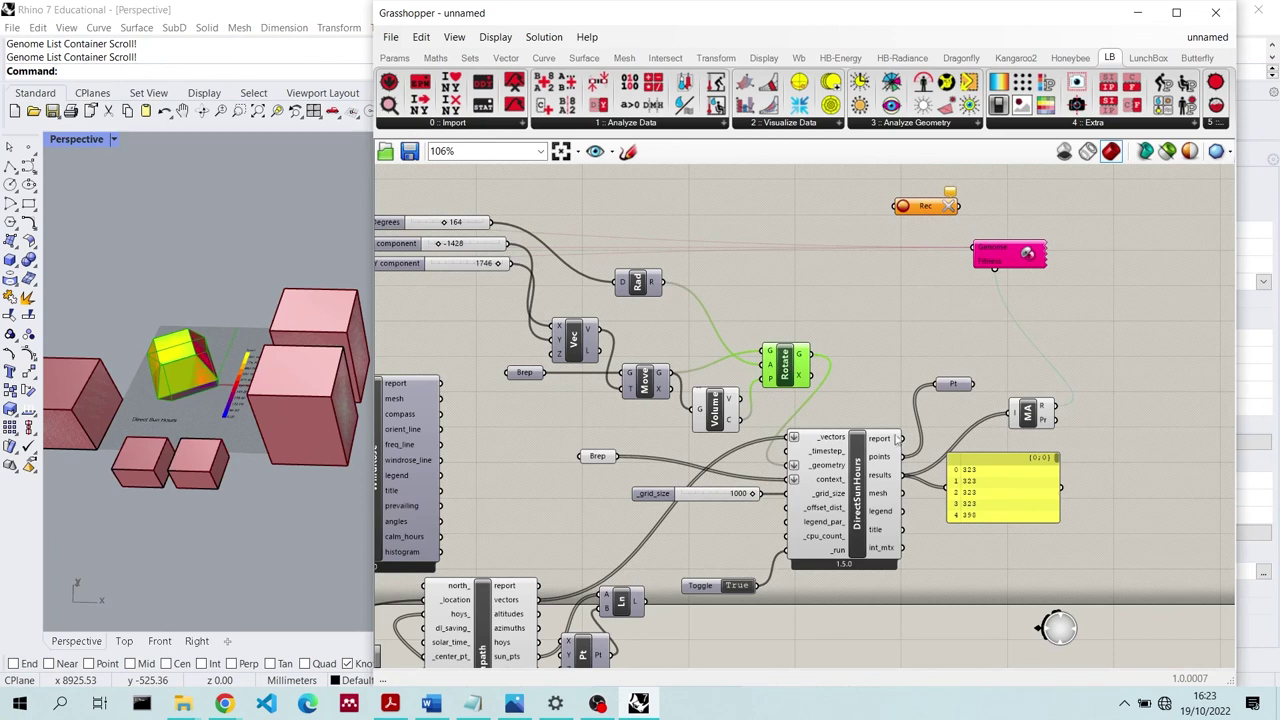
{"action": "left_click_drag", "start_coordinate": [818, 362], "coordinate": [1120, 382]}
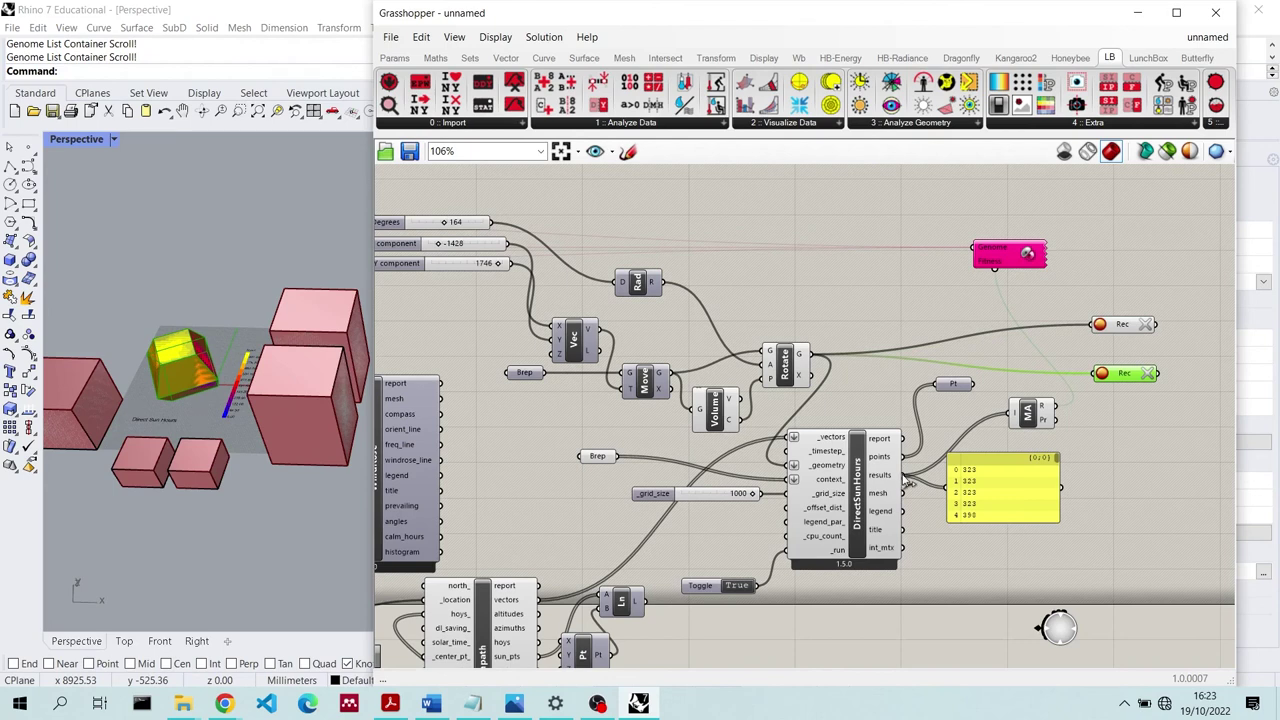
Connect the Mass Addition result to the lower Data Recorder, replacing its Rotate geometry connection
{"action": "left_click_drag", "start_coordinate": [1047, 418], "coordinate": [1122, 364]}
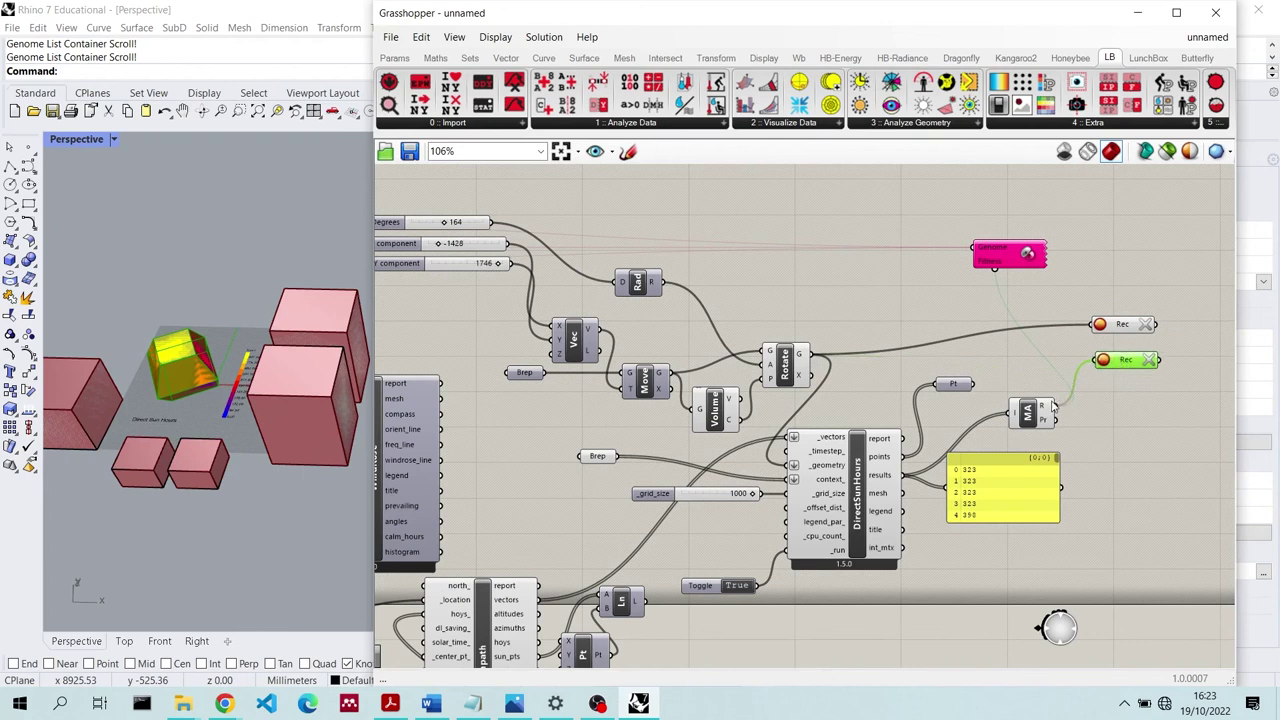
{"action": "mouse_move", "coordinate": [1046, 410]}
{"action": "left_click", "coordinate": [788, 362]}
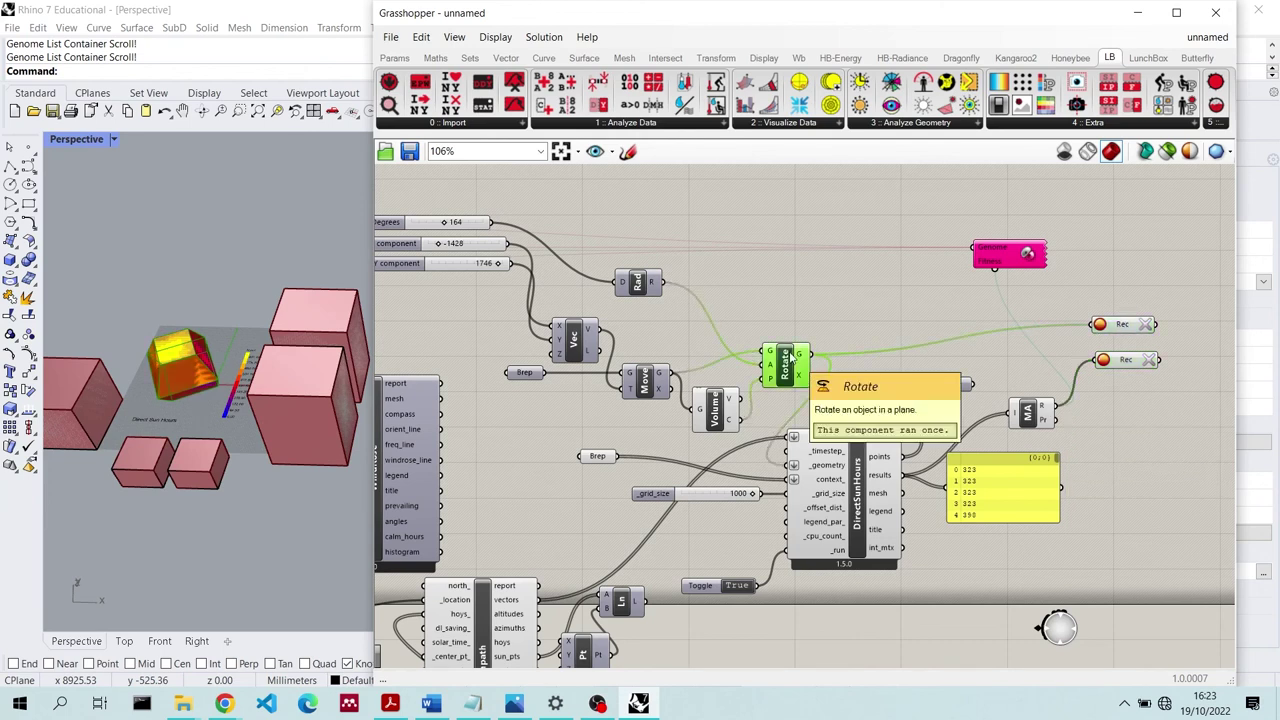
{"action": "mouse_move", "coordinate": [800, 357]}
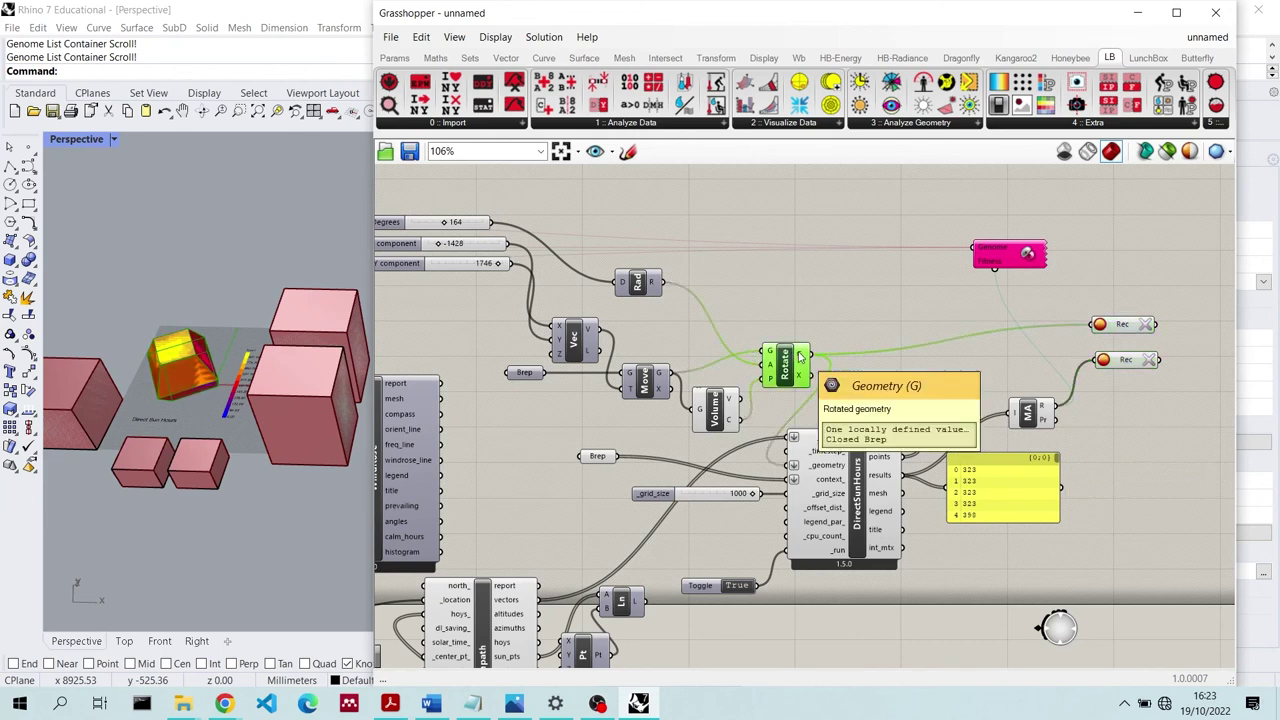
Run the Galapagos solver briefly to record tested solutions, stop it after the first generation and accept the editor
{"action": "left_click", "coordinate": [1068, 276]}
{"action": "double_click", "coordinate": [1012, 254]}
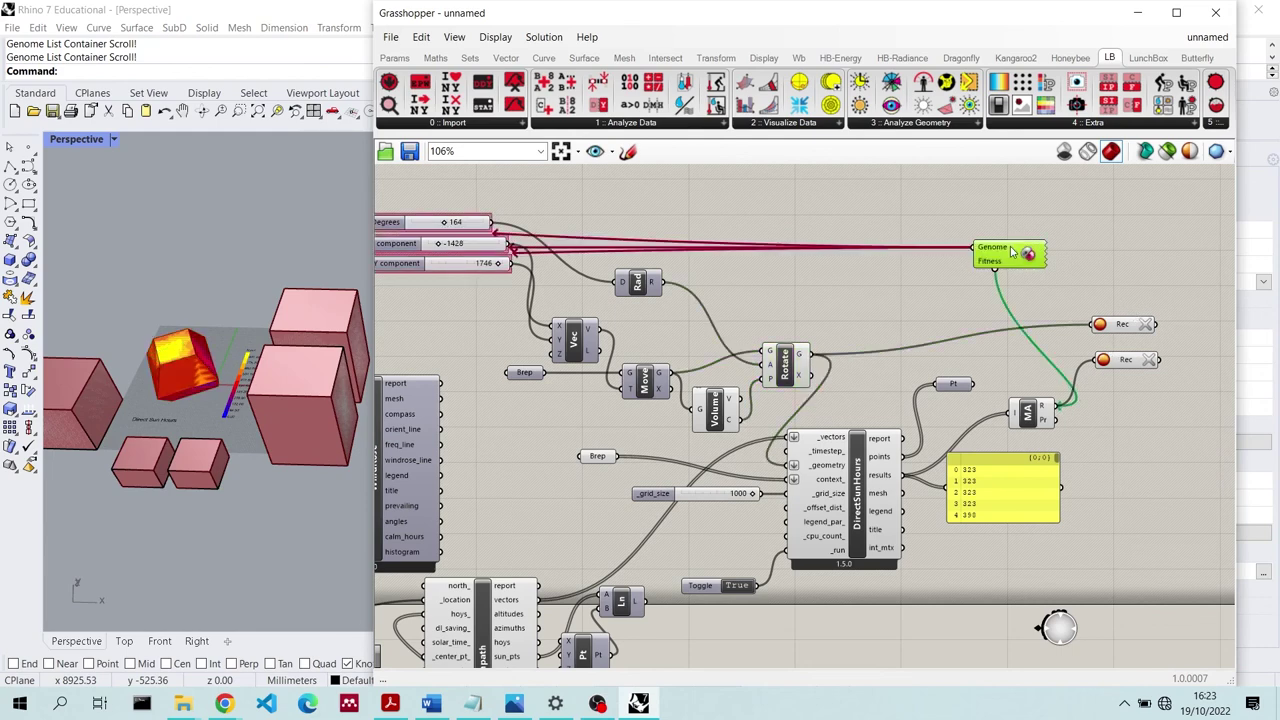
{"action": "left_click", "coordinate": [710, 37]}
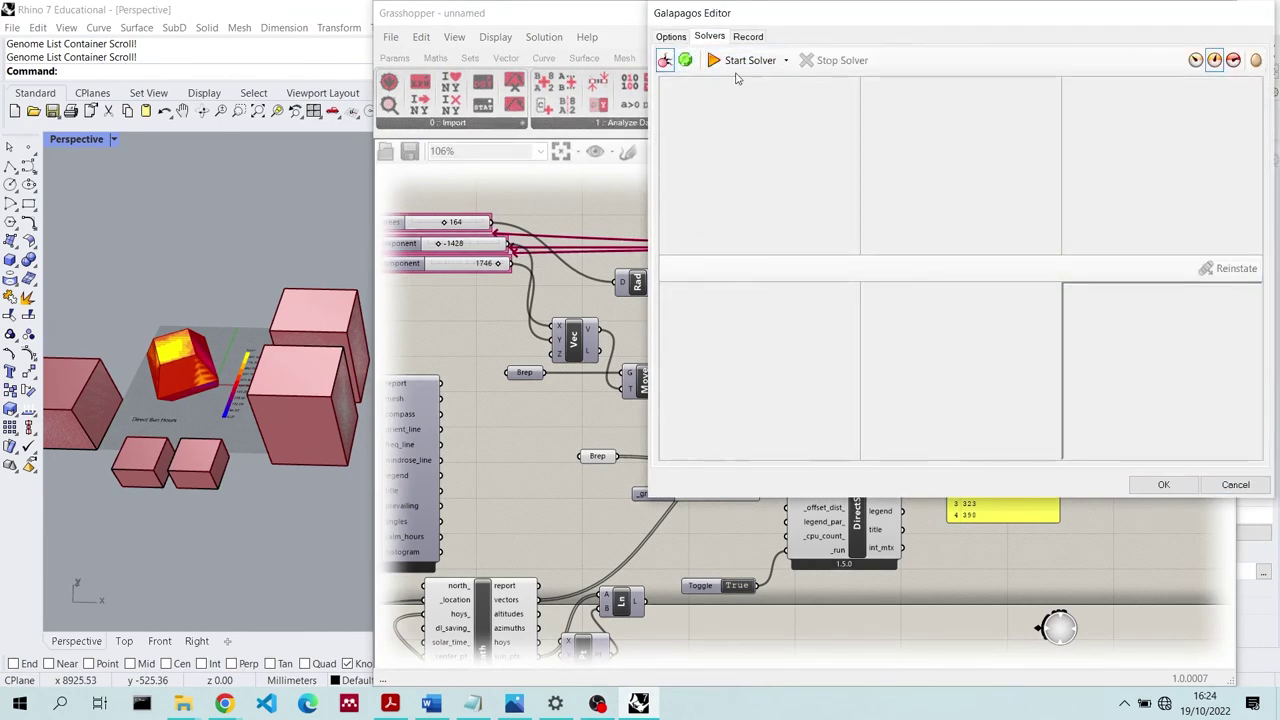
{"action": "left_click", "coordinate": [745, 60]}
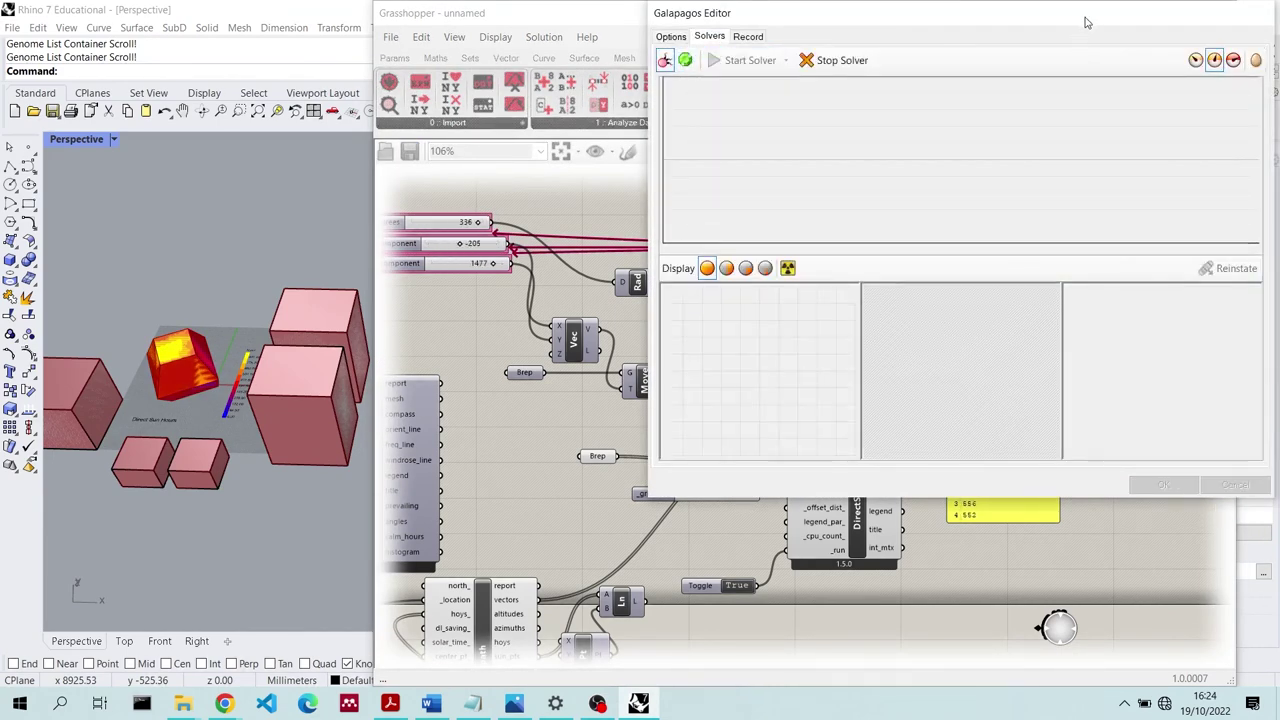
{"action": "left_click_drag", "start_coordinate": [1086, 23], "coordinate": [980, 87]}
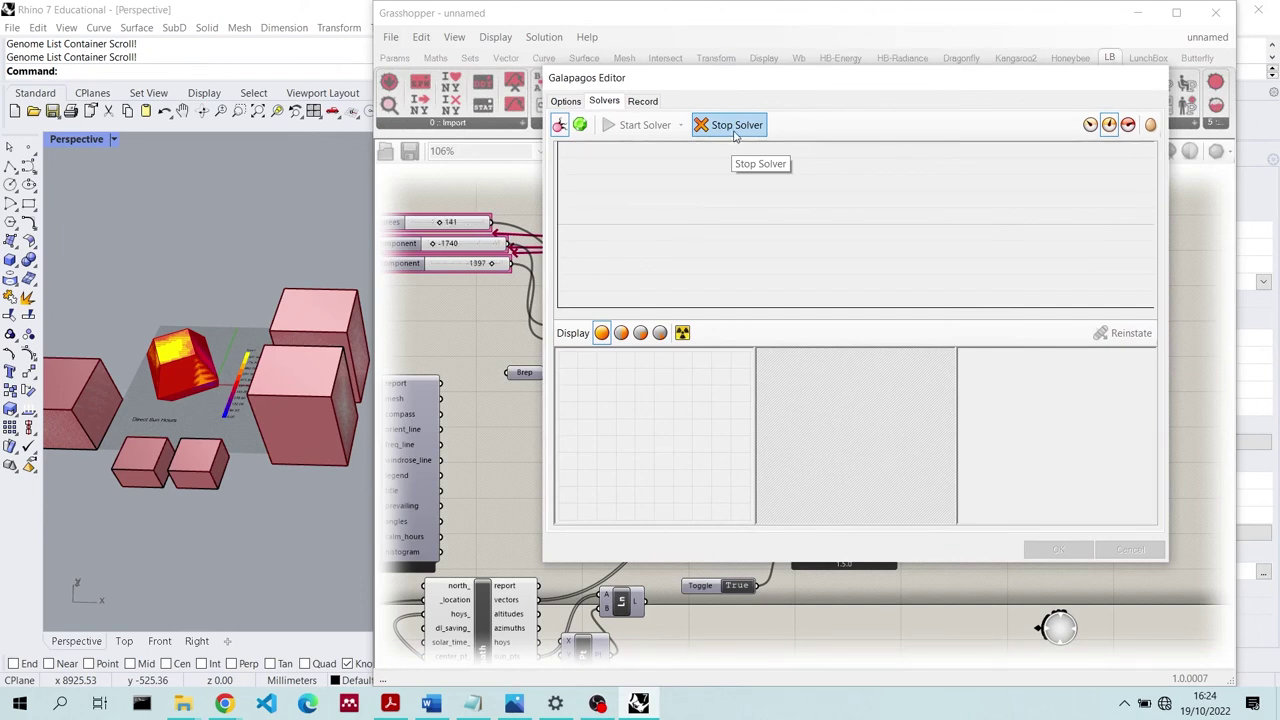
{"action": "left_click", "coordinate": [737, 135]}
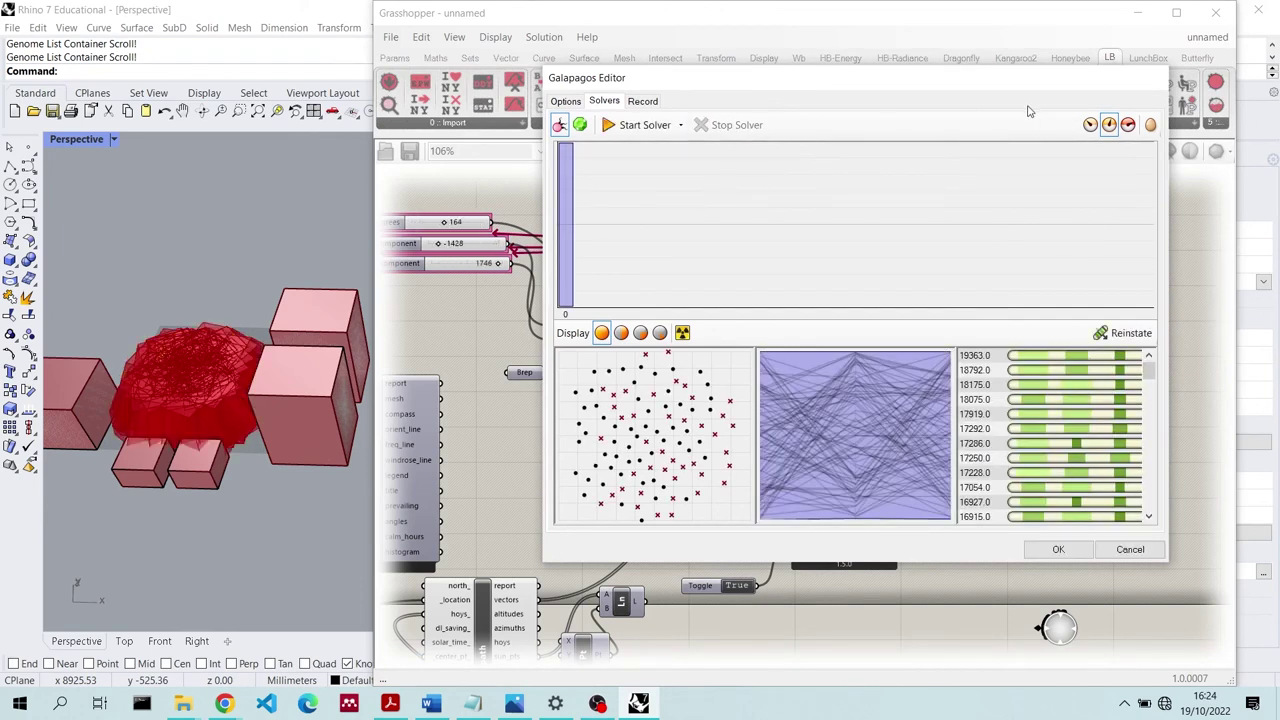
{"action": "left_click", "coordinate": [1058, 549]}
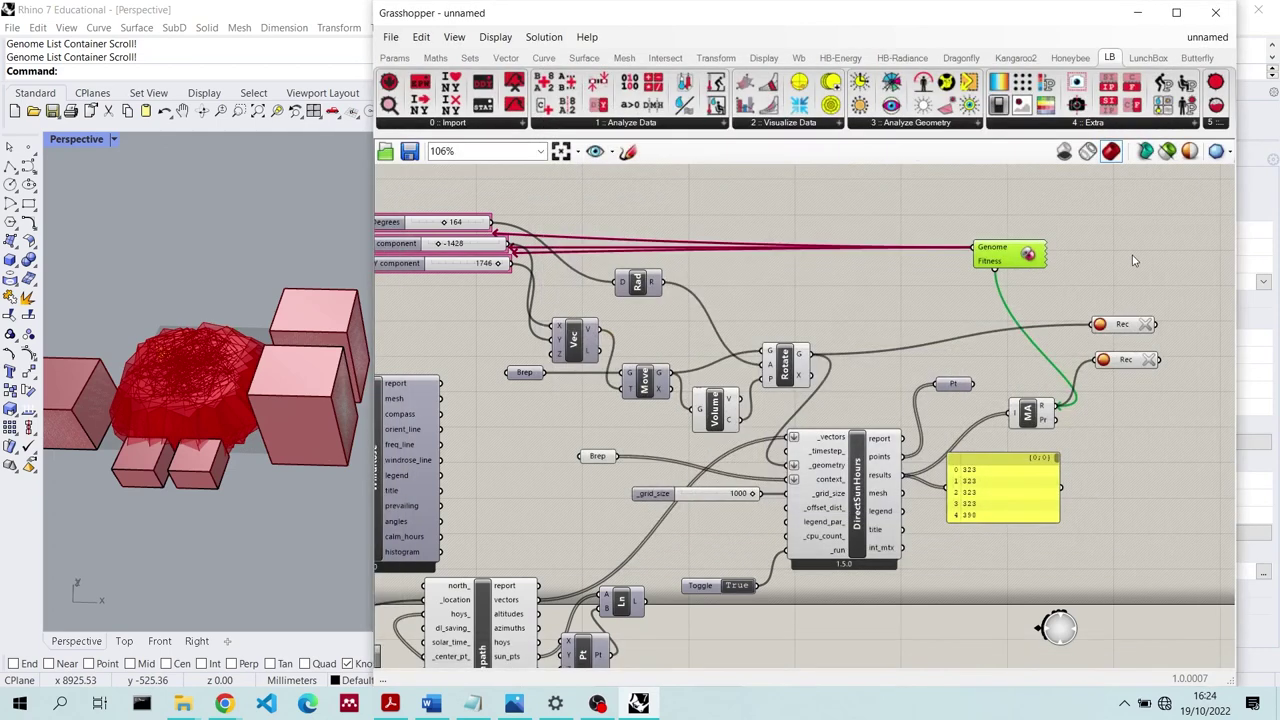
Add two List Item components, feeding one list from the geometry Data Recorder and the other from the sun-hours Data Recorder
{"action": "scroll", "coordinate": [1118, 340], "scroll_direction": "up", "scroll_amount": 3}
{"action": "left_click", "coordinate": [1106, 337]}
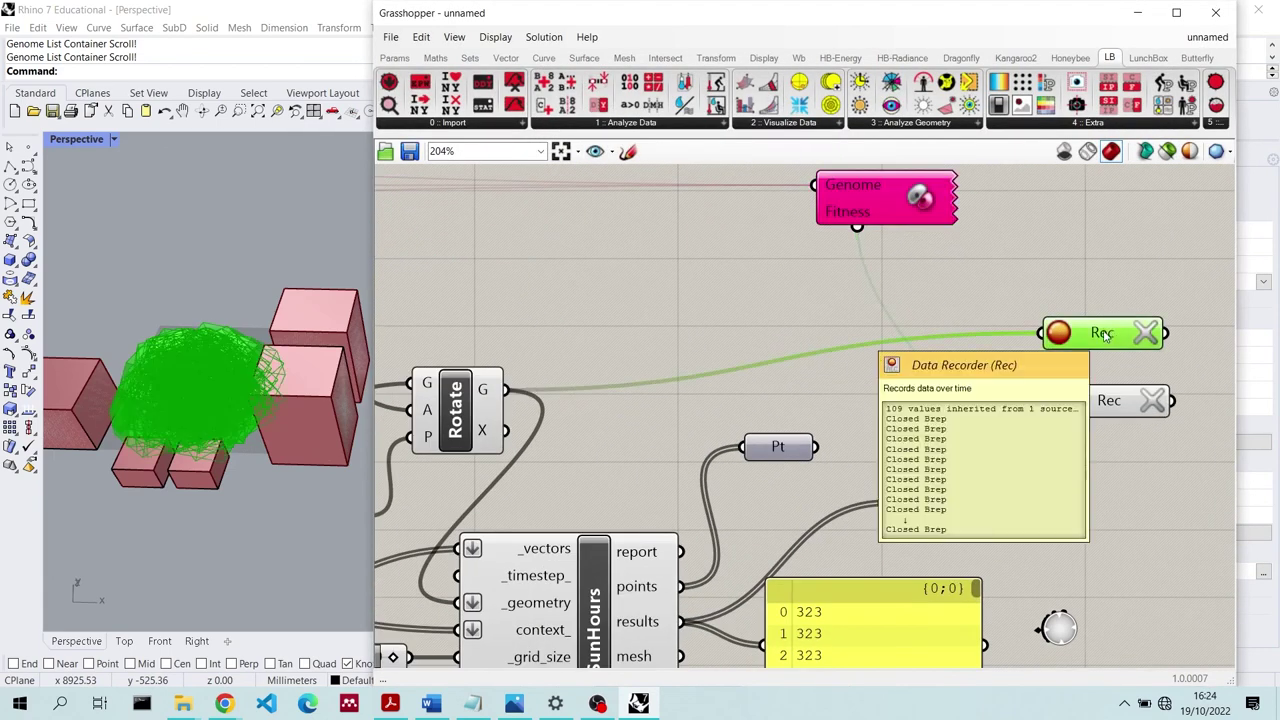
{"action": "scroll", "coordinate": [941, 286], "scroll_direction": "down", "scroll_amount": 3}
{"action": "double_click", "coordinate": [1176, 278]}
{"action": "type", "text": "list"}
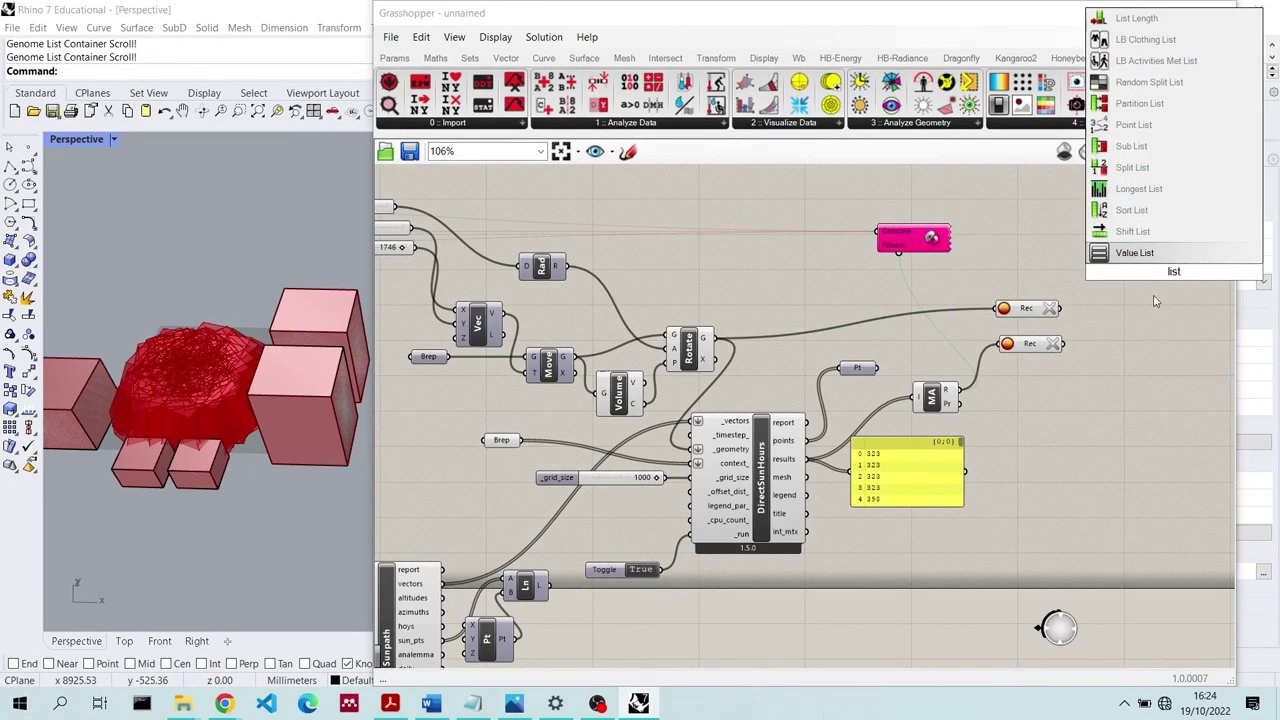
{"action": "type", "text": " item"}
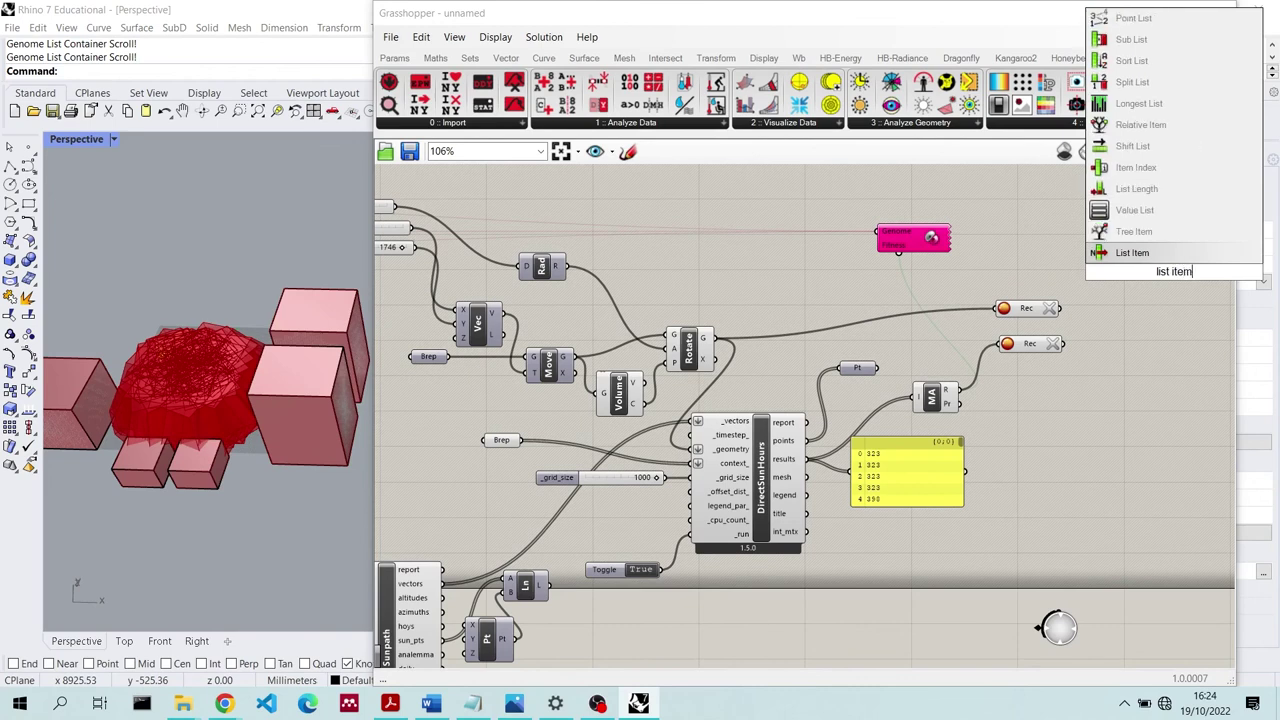
{"action": "left_click", "coordinate": [1132, 253]}
{"action": "mouse_move", "coordinate": [1060, 308]}
{"action": "left_mouse_down"}
{"action": "mouse_move", "coordinate": [1152, 259]}
{"action": "mouse_move", "coordinate": [1170, 288]}
{"action": "mouse_move", "coordinate": [1157, 345]}
{"action": "left_mouse_up"}
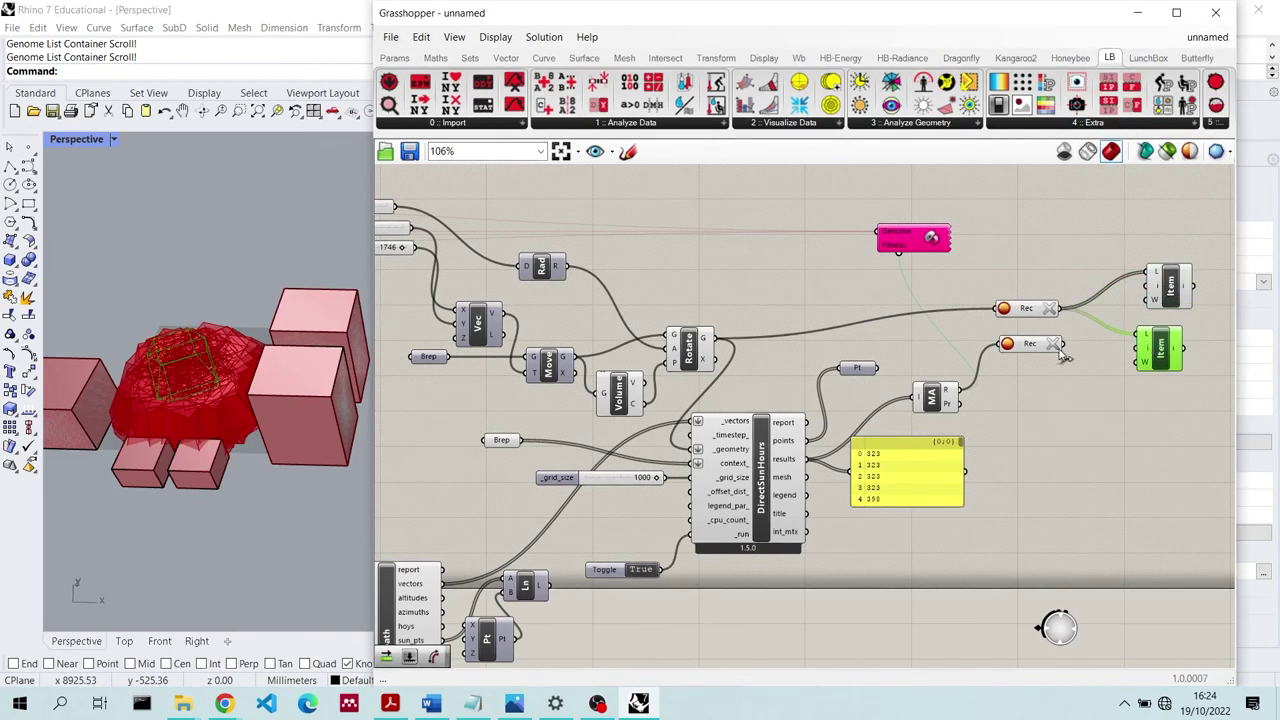
{"action": "mouse_move", "coordinate": [1063, 344]}
{"action": "left_mouse_down"}
{"action": "mouse_move", "coordinate": [1135, 358]}
{"action": "mouse_move", "coordinate": [1138, 336]}
{"action": "left_mouse_up"}
Duplicate the sun-hours results panel, place the copy below the List Items and connect it to the lower List Item's output
{"action": "left_click", "coordinate": [945, 478]}
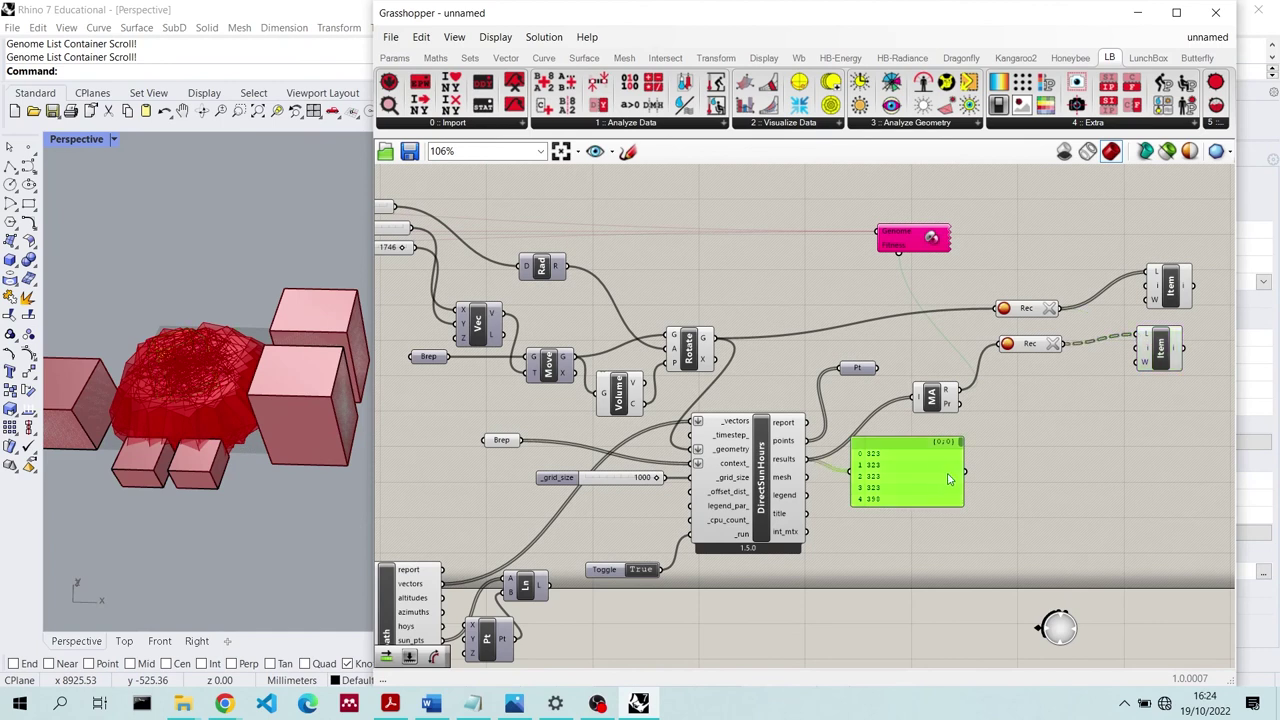
{"action": "key", "text": "ctrl+c"}
{"action": "key", "text": "ctrl+v"}
{"action": "left_click_drag", "start_coordinate": [894, 480], "coordinate": [1149, 457]}
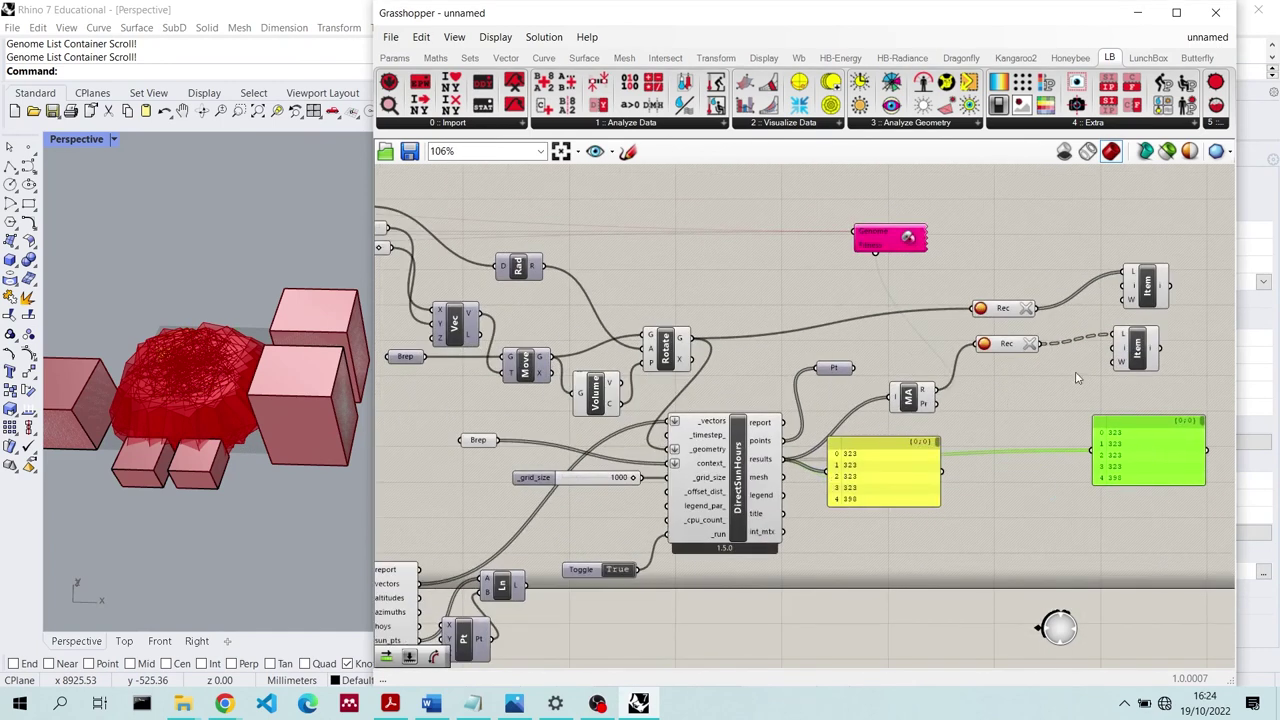
{"action": "left_click_drag", "start_coordinate": [1165, 354], "coordinate": [1153, 447]}
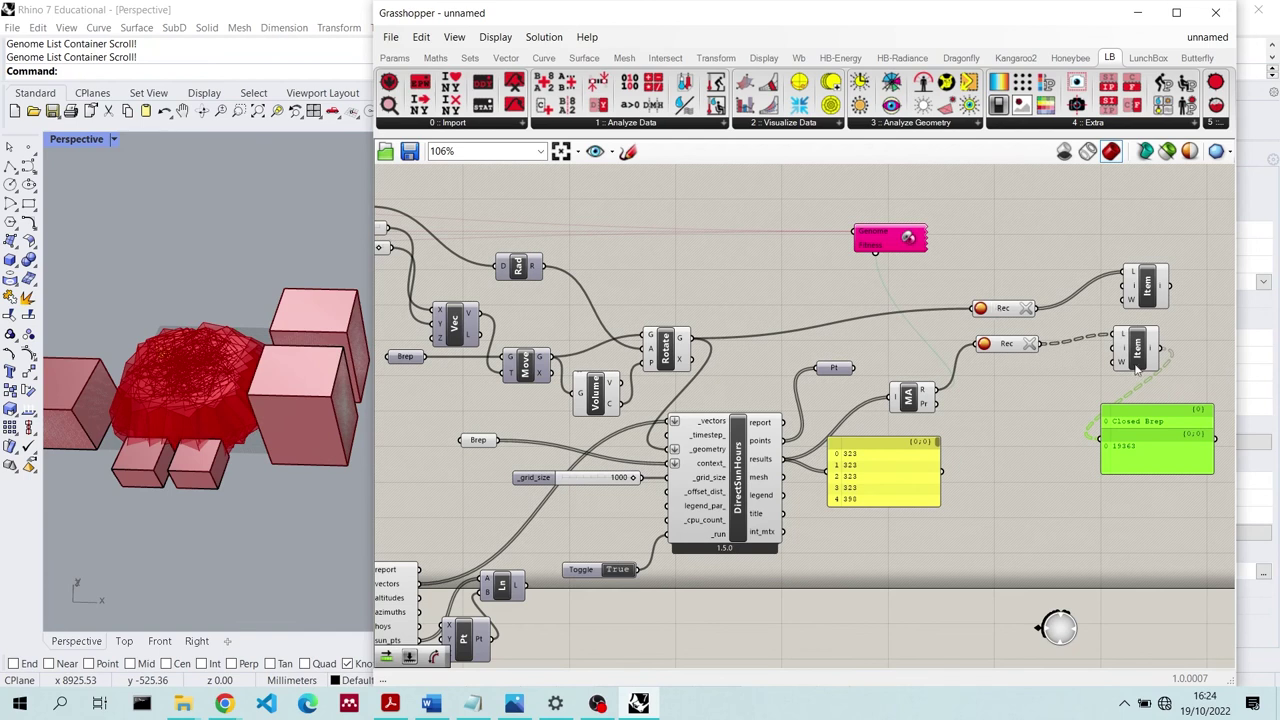
{"action": "left_click_drag", "start_coordinate": [1173, 450], "coordinate": [1189, 449]}
Replace the lower Data Recorder with a new one wired between the Mass Addition result and the lower List Item
{"action": "double_click", "coordinate": [1004, 392]}
{"action": "type", "text": "rece"}
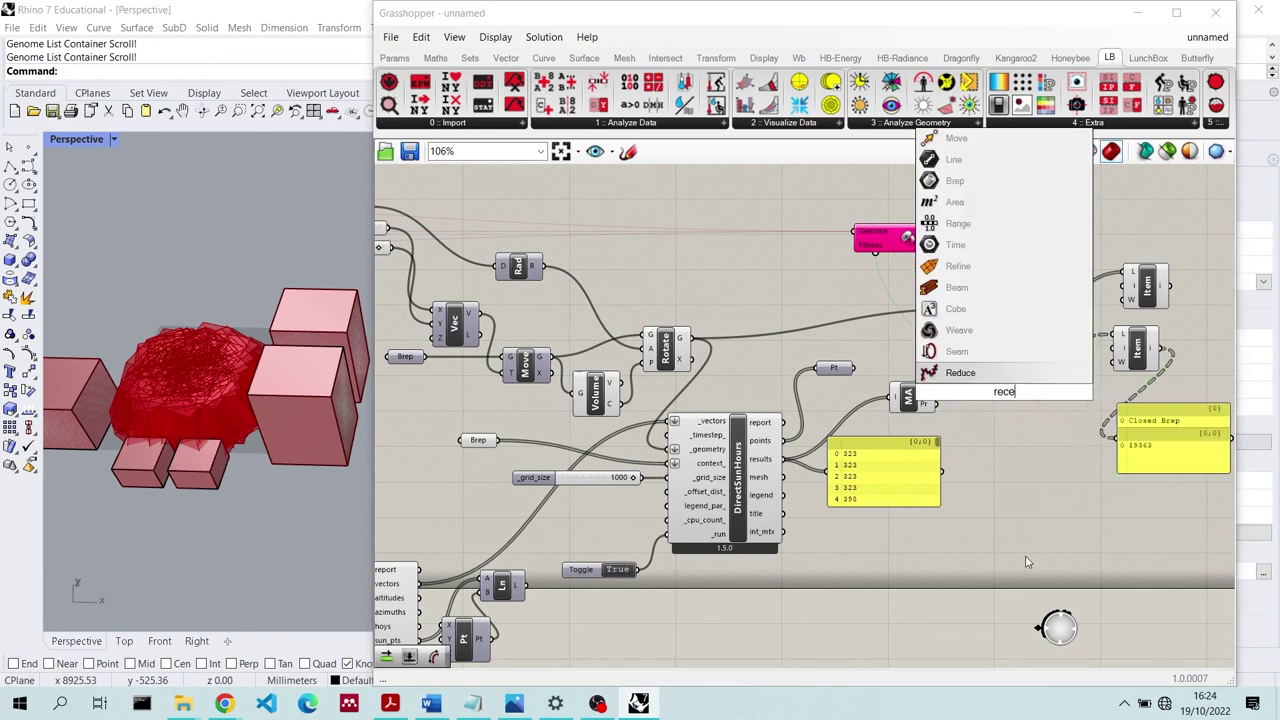
{"action": "key", "text": "BackSpace"}
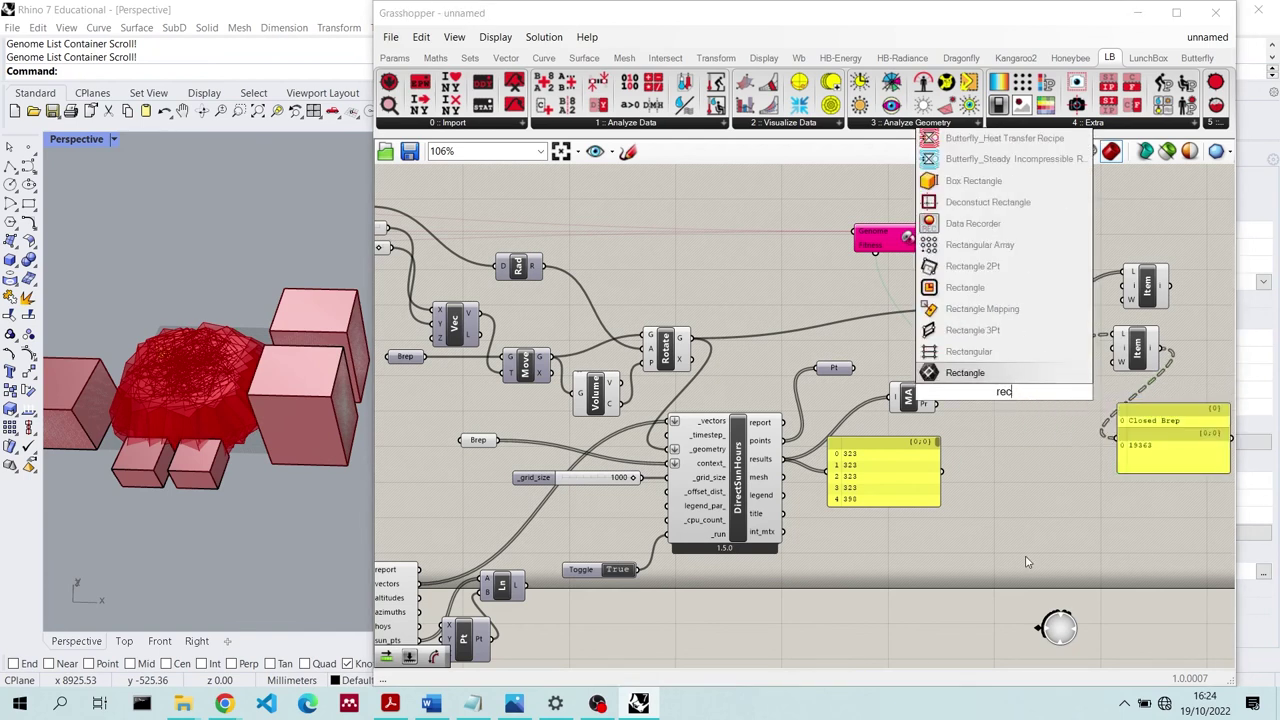
{"action": "type", "text": "ord"}
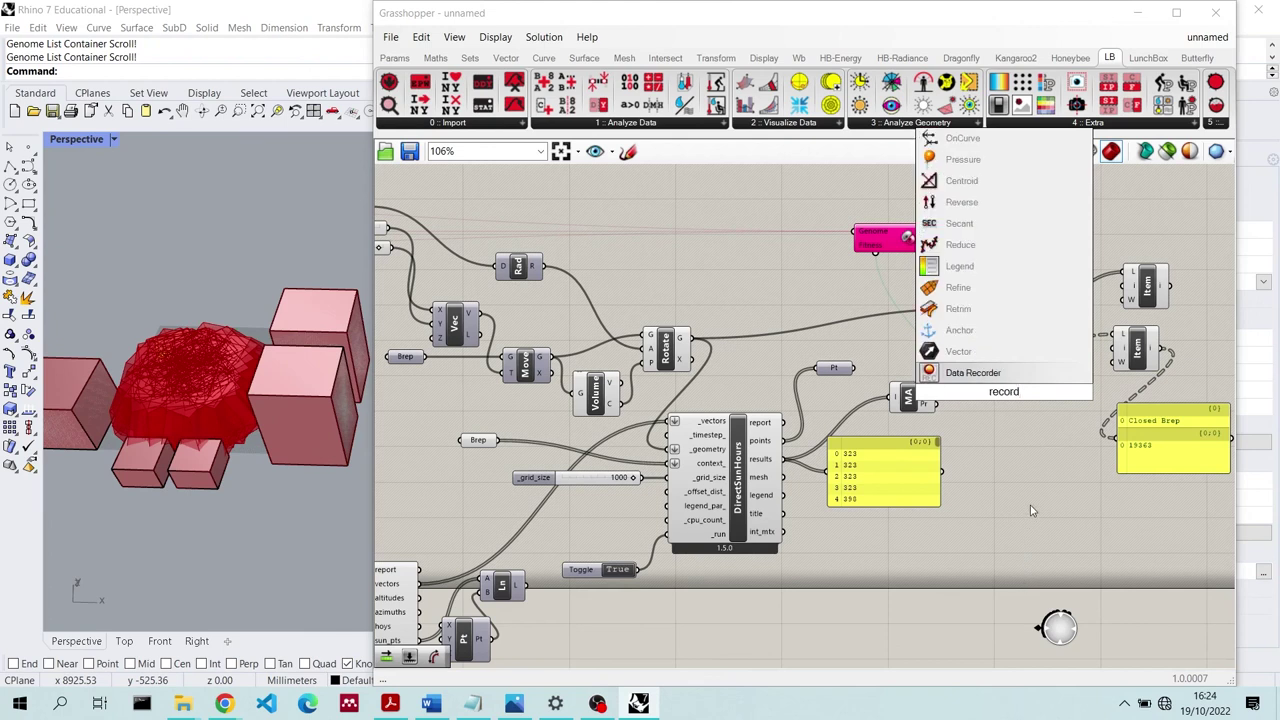
{"action": "left_click", "coordinate": [1021, 374]}
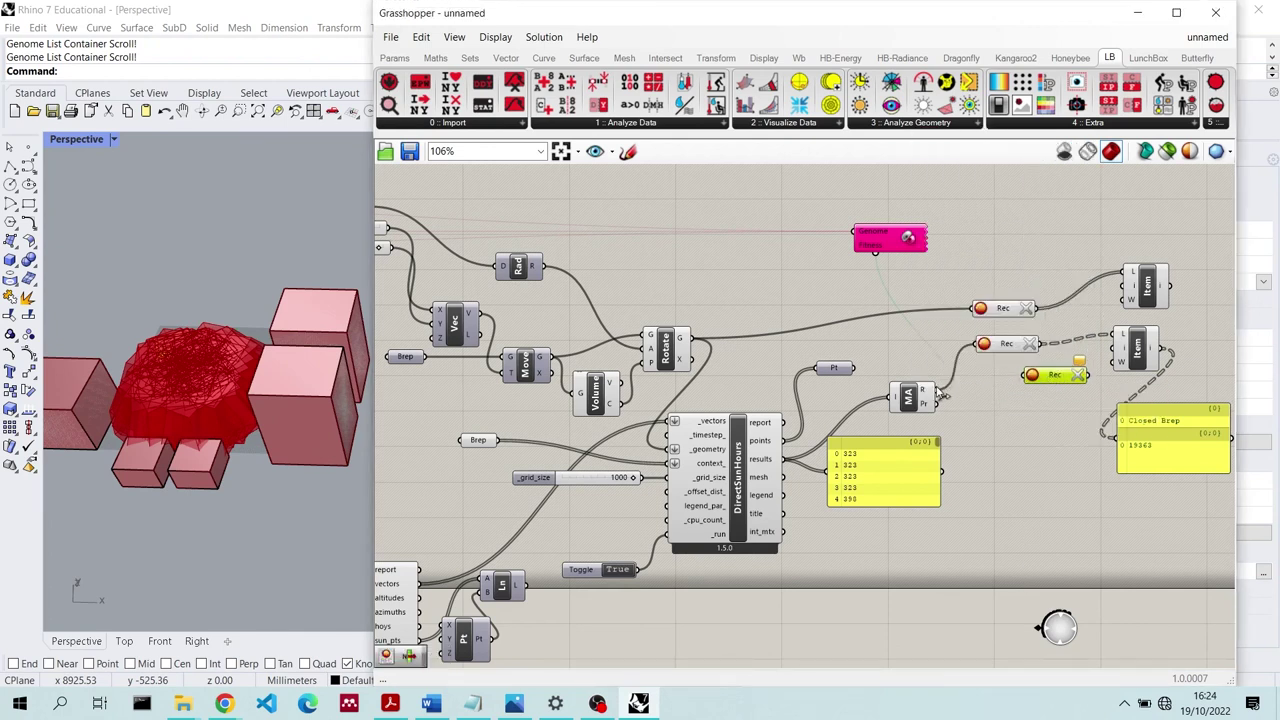
{"action": "left_click_drag", "start_coordinate": [937, 403], "coordinate": [1116, 333]}
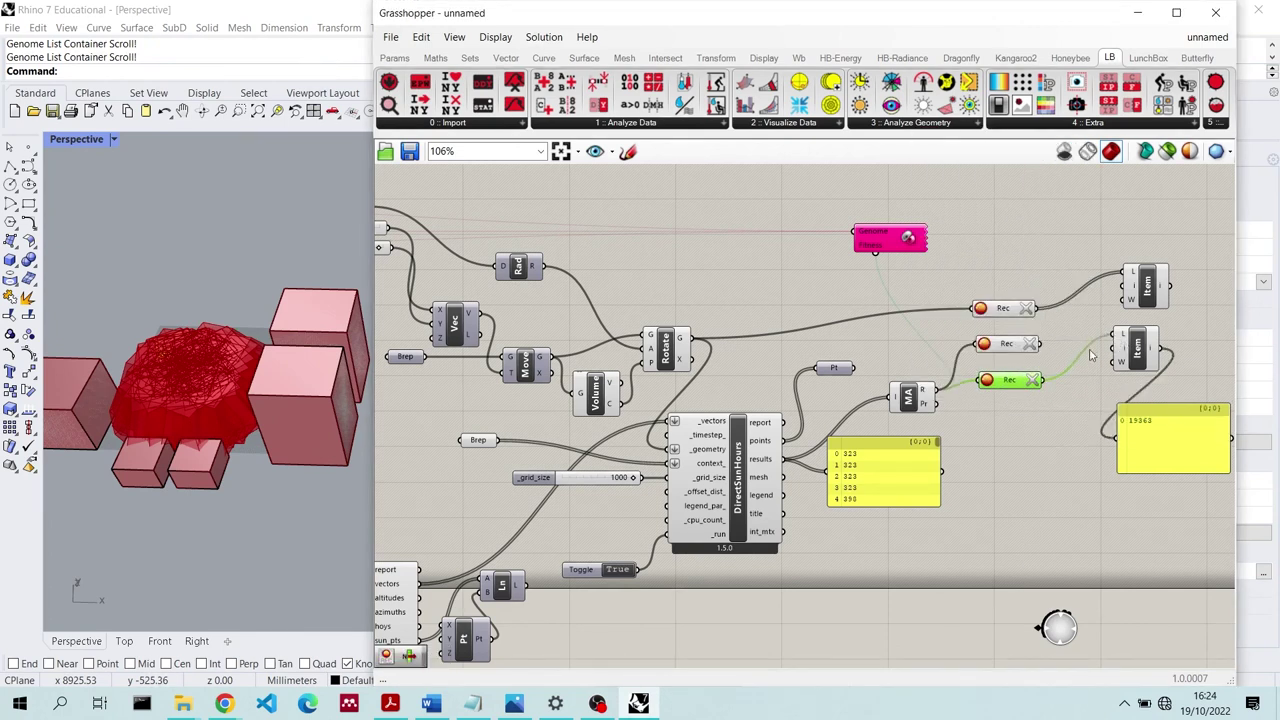
{"action": "left_click_drag", "start_coordinate": [1003, 383], "coordinate": [1004, 347]}
{"action": "left_click", "coordinate": [1007, 347]}
{"action": "key", "text": "Delete"}
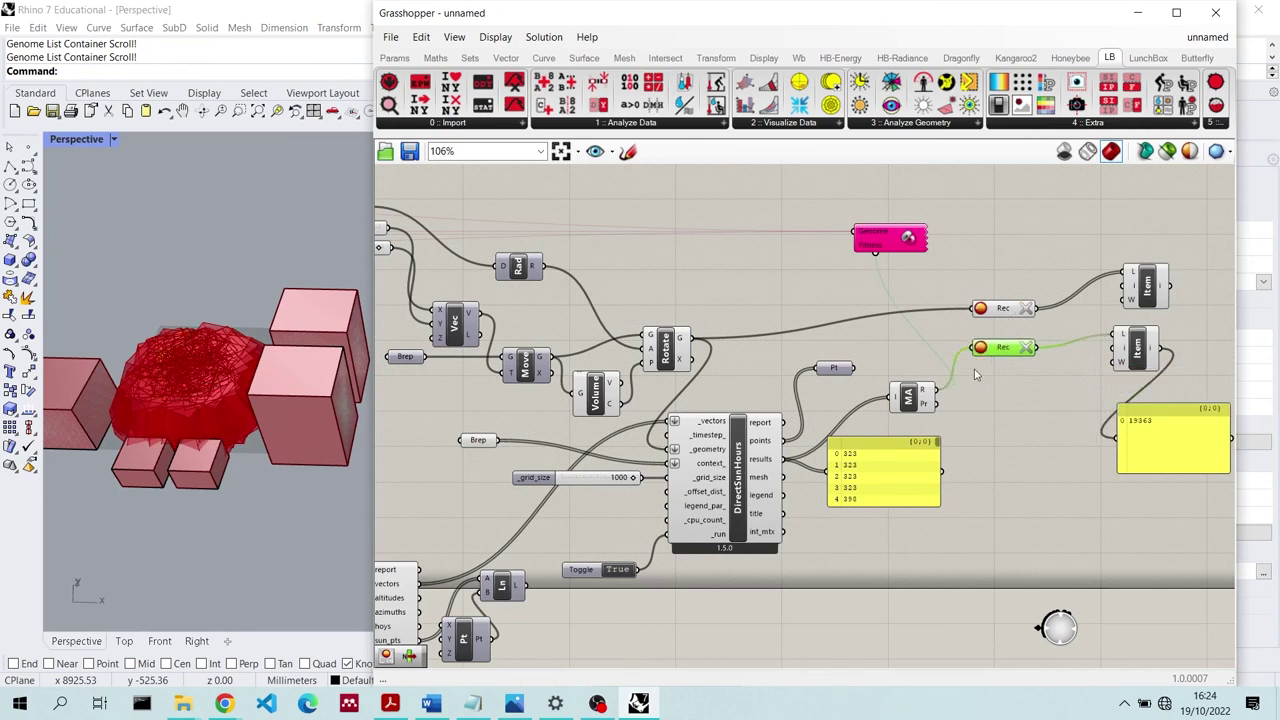
Clear both Data Recorders and record a new Galapagos solver run, stopping it at generation 1 and closing the editor
{"action": "left_click", "coordinate": [1027, 347]}
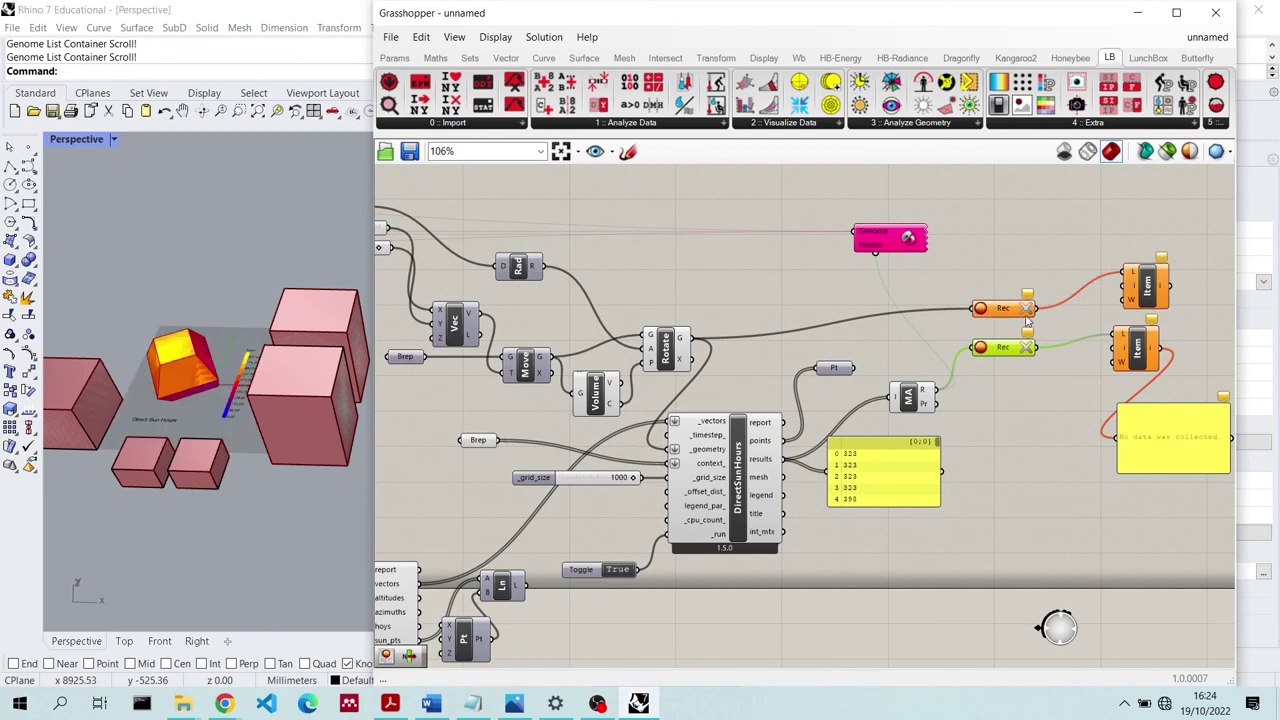
{"action": "double_click", "coordinate": [880, 232]}
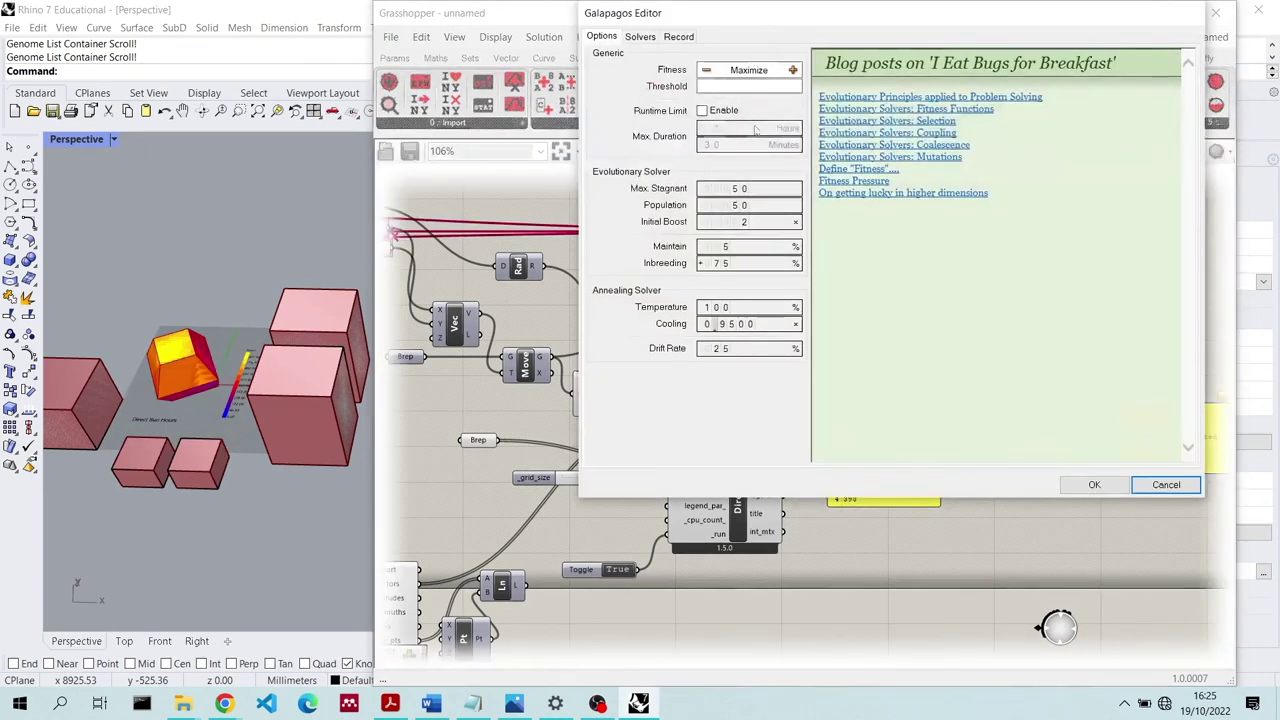
{"action": "left_click", "coordinate": [640, 36]}
{"action": "left_click", "coordinate": [662, 61]}
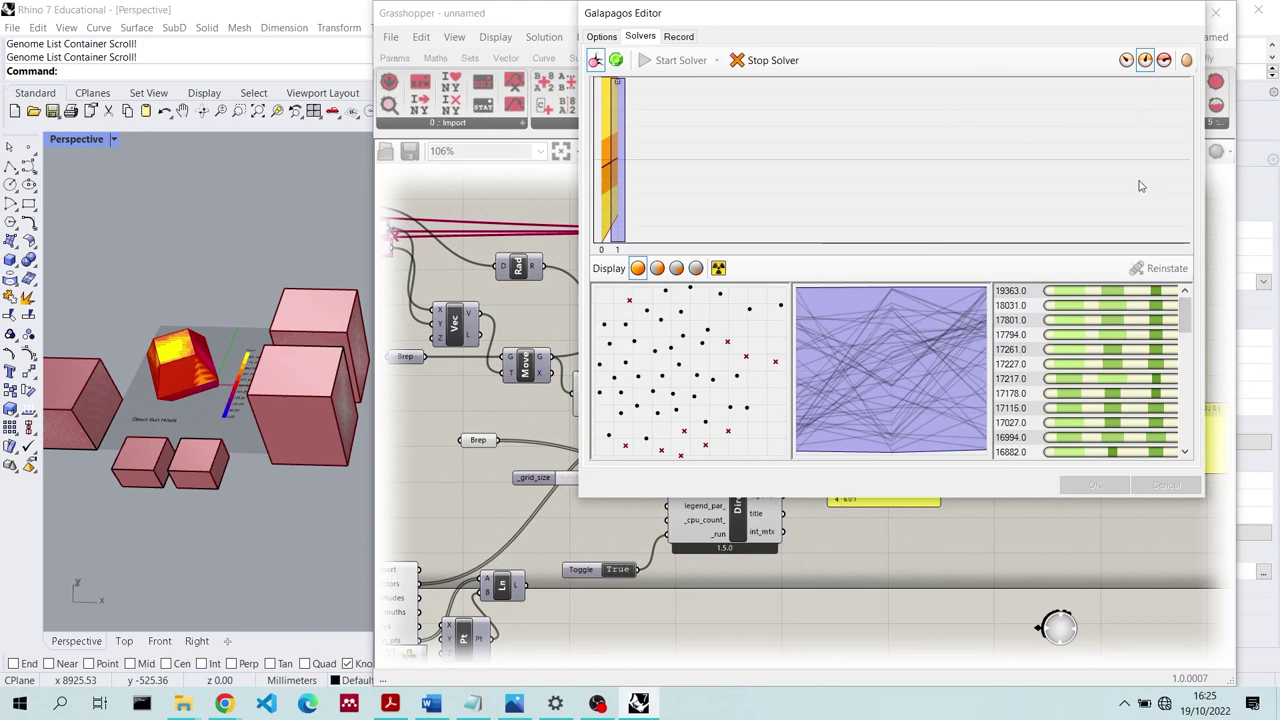
{"action": "left_click", "coordinate": [770, 60]}
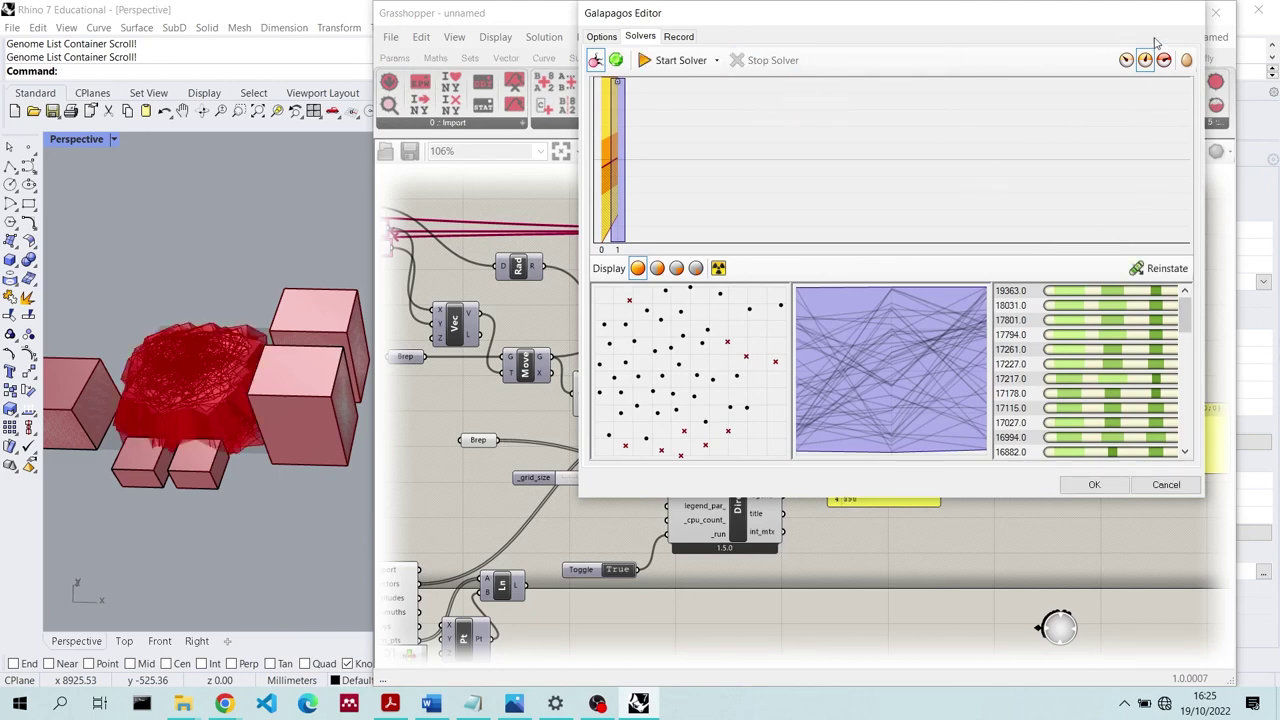
{"action": "left_click", "coordinate": [1165, 485]}
Add a number slider with the value 50 and connect it to the index inputs of both List Items
{"action": "scroll", "coordinate": [1104, 390], "scroll_direction": "up", "scroll_amount": 2}
{"action": "scroll", "coordinate": [1104, 390], "scroll_direction": "up", "scroll_amount": 1}
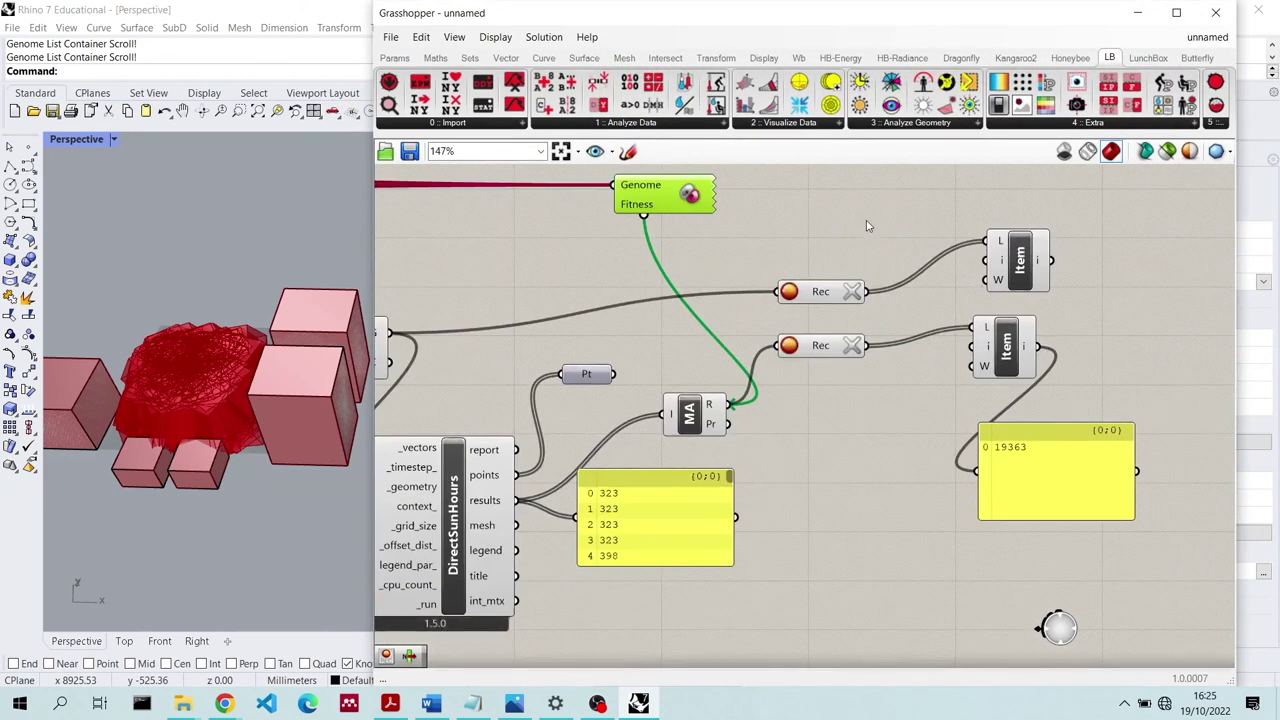
{"action": "double_click", "coordinate": [867, 214]}
{"action": "type", "text": "5"}
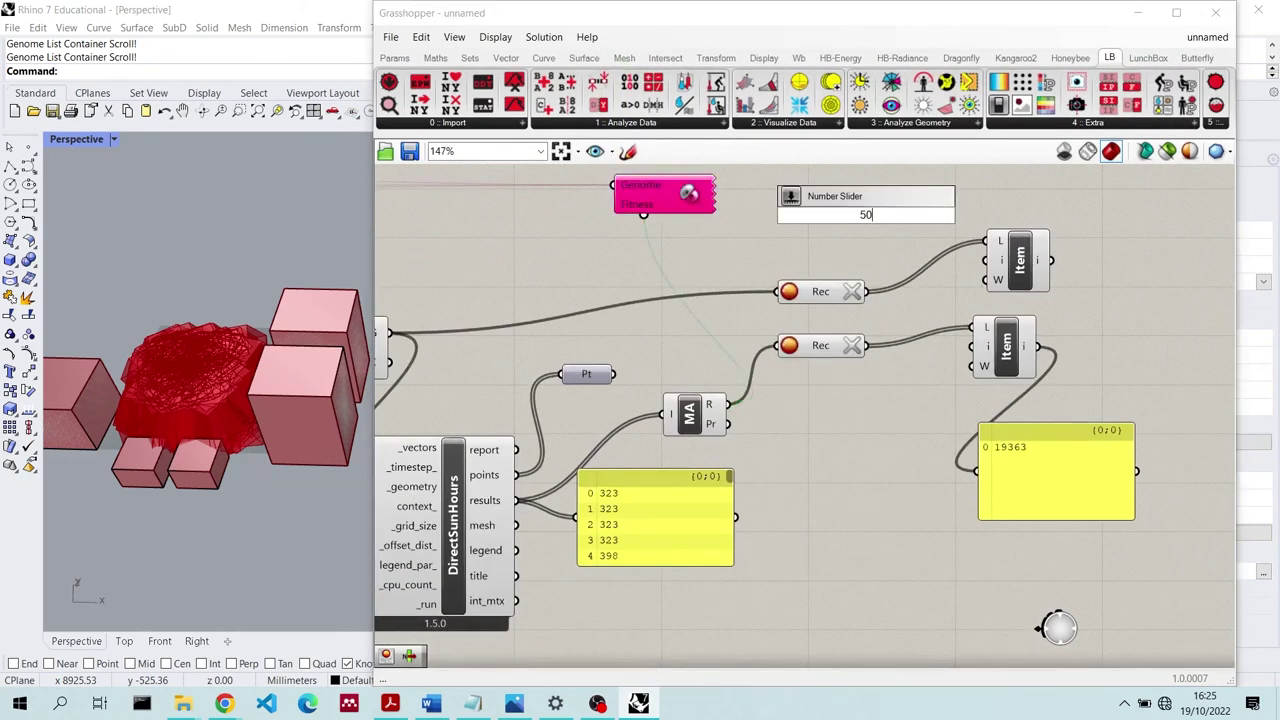
{"action": "type", "text": "0"}
{"action": "key", "text": "Return"}
{"action": "left_click_drag", "start_coordinate": [948, 215], "coordinate": [967, 340]}
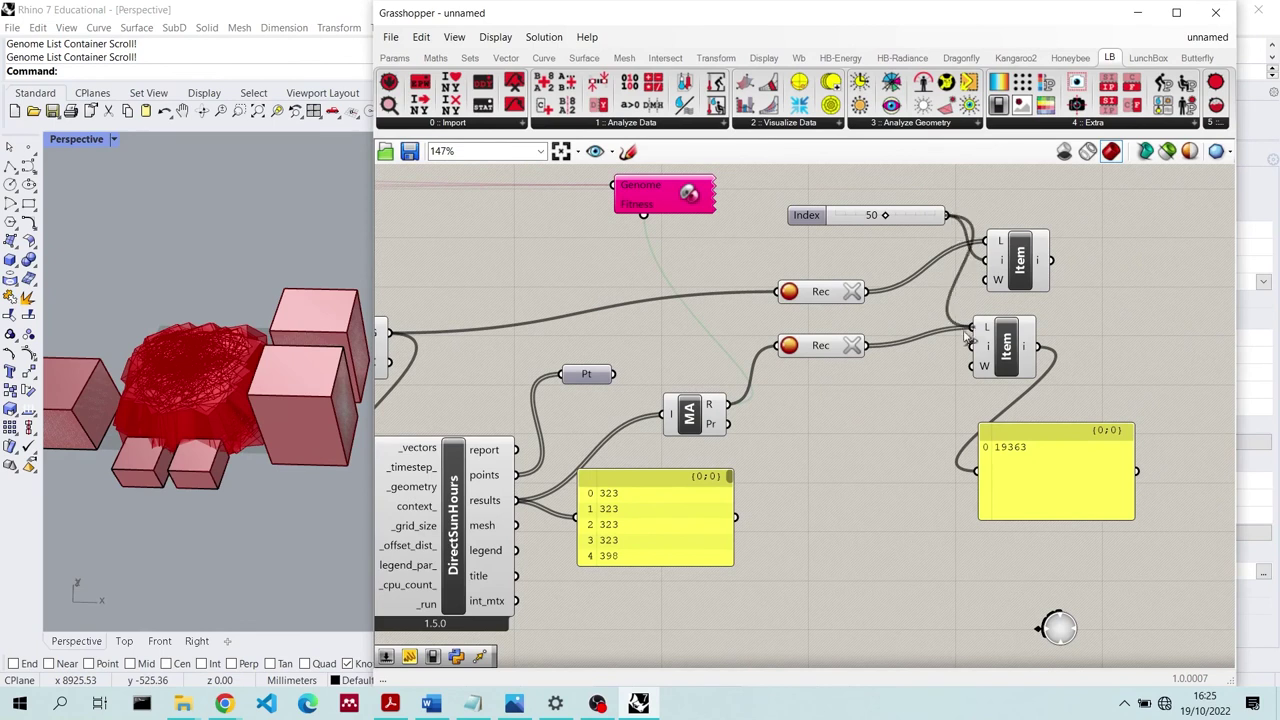
Move the result panel beside the List Items and add a Brep container fed by the upper List Item
{"action": "left_click_drag", "start_coordinate": [1027, 447], "coordinate": [1134, 280]}
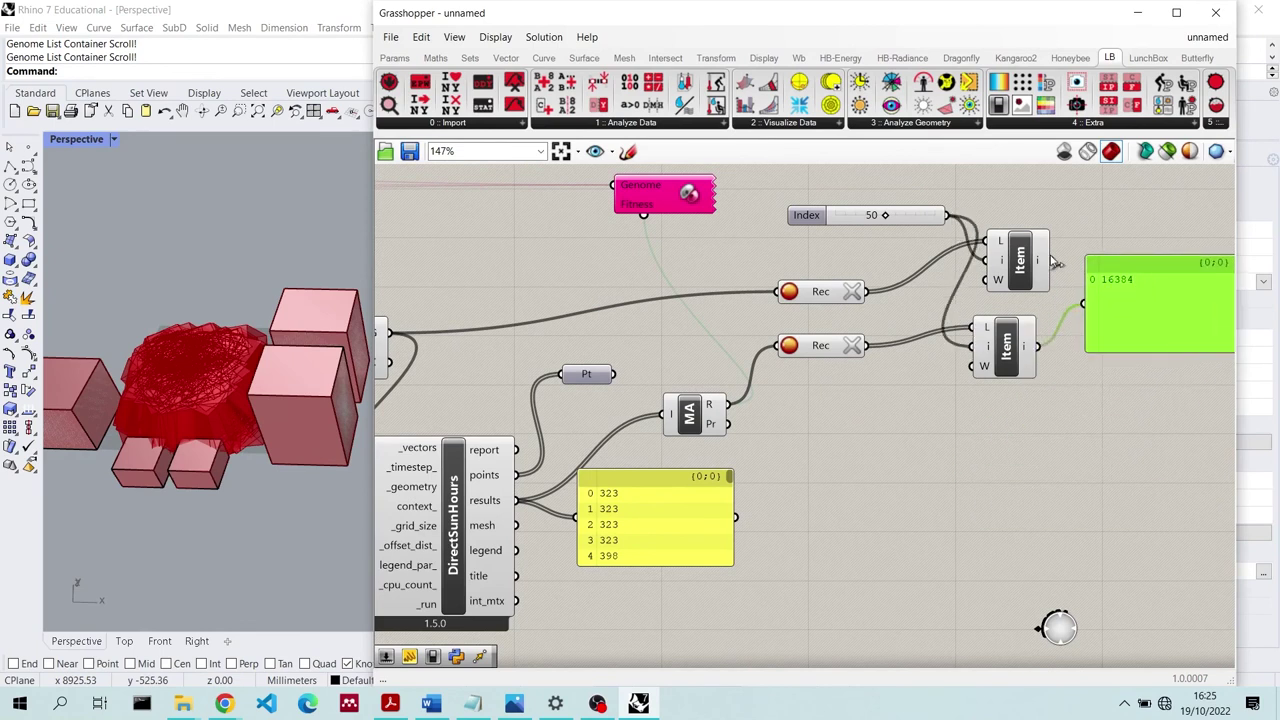
{"action": "left_click", "coordinate": [1022, 262]}
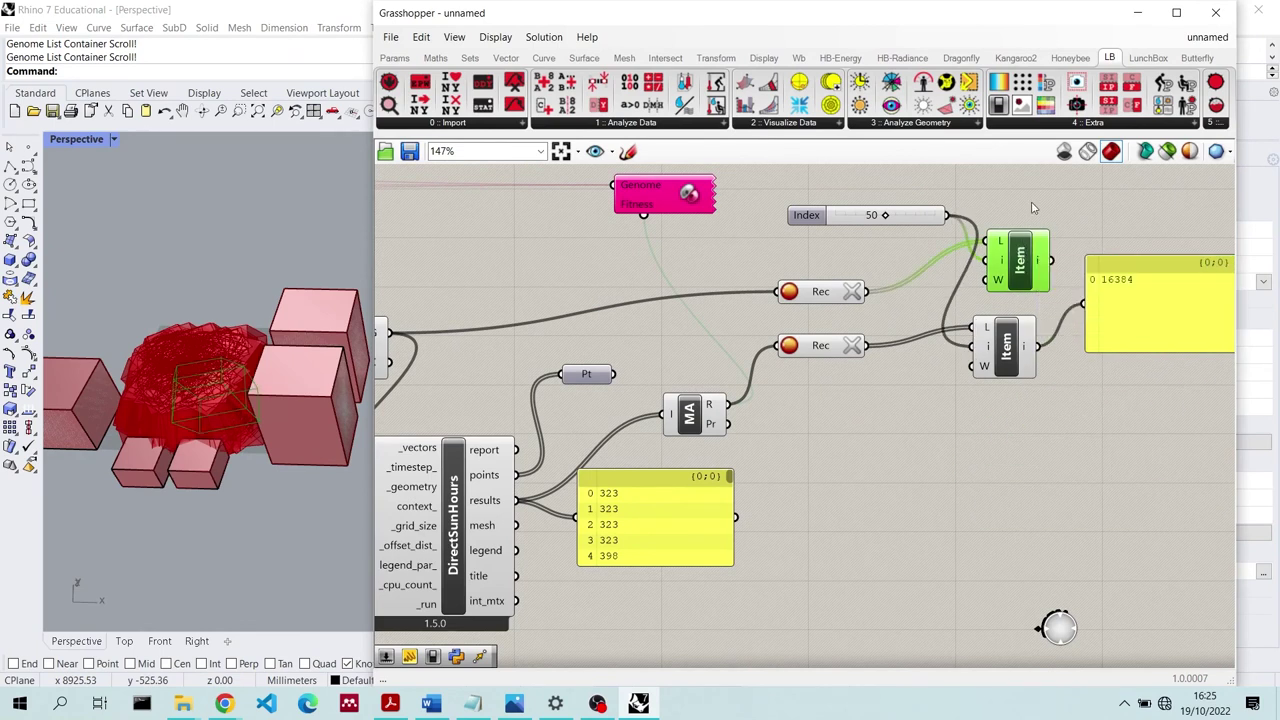
{"action": "double_click", "coordinate": [1097, 206]}
{"action": "type", "text": "brep"}
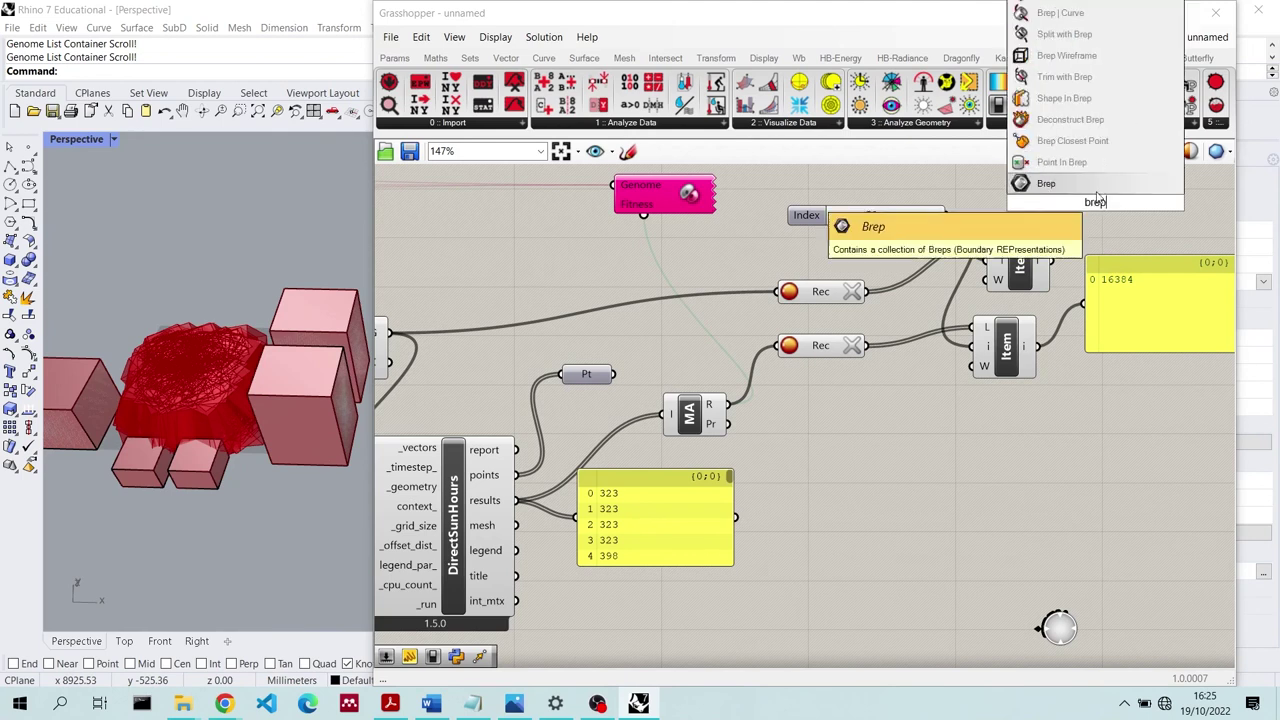
{"action": "key", "text": "Return"}
{"action": "left_click_drag", "start_coordinate": [1050, 262], "coordinate": [1068, 203]}
Turn off the preview of the geometry Data Recorder so only the indexed building is displayed
{"action": "left_click", "coordinate": [1020, 258]}
{"action": "right_click", "coordinate": [1020, 262]}
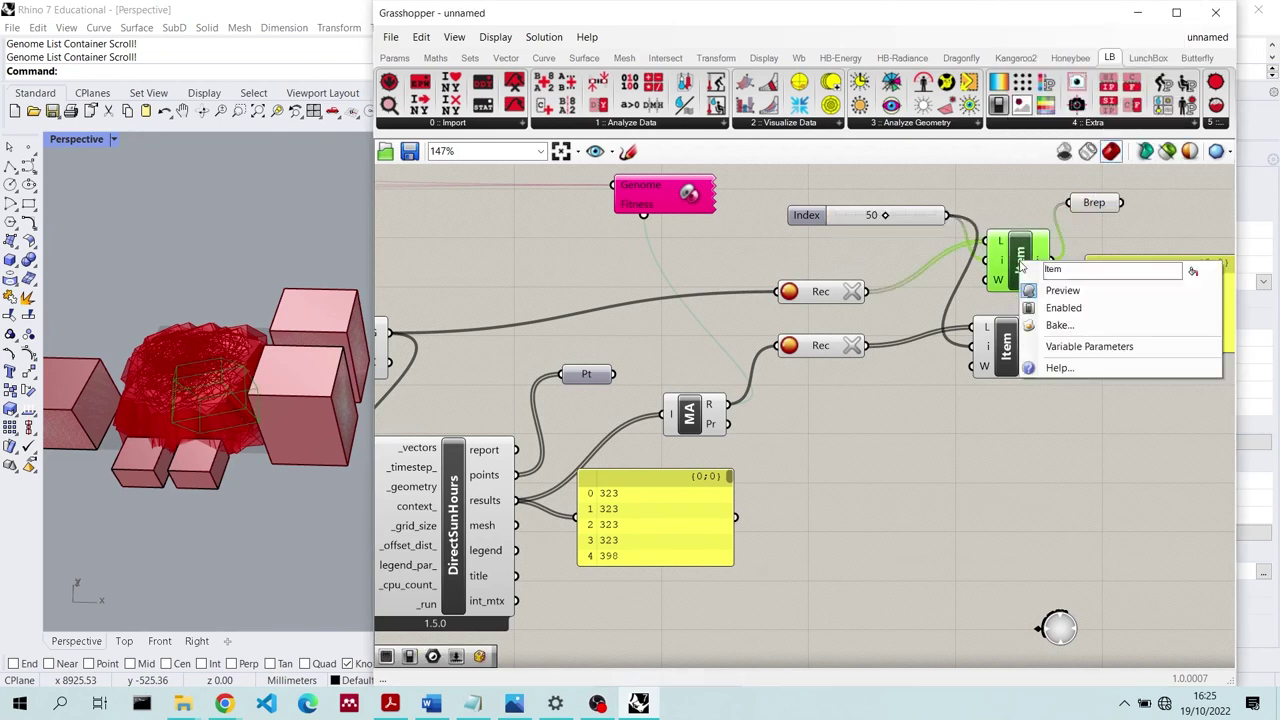
{"action": "left_click", "coordinate": [1026, 289]}
{"action": "left_click", "coordinate": [820, 291]}
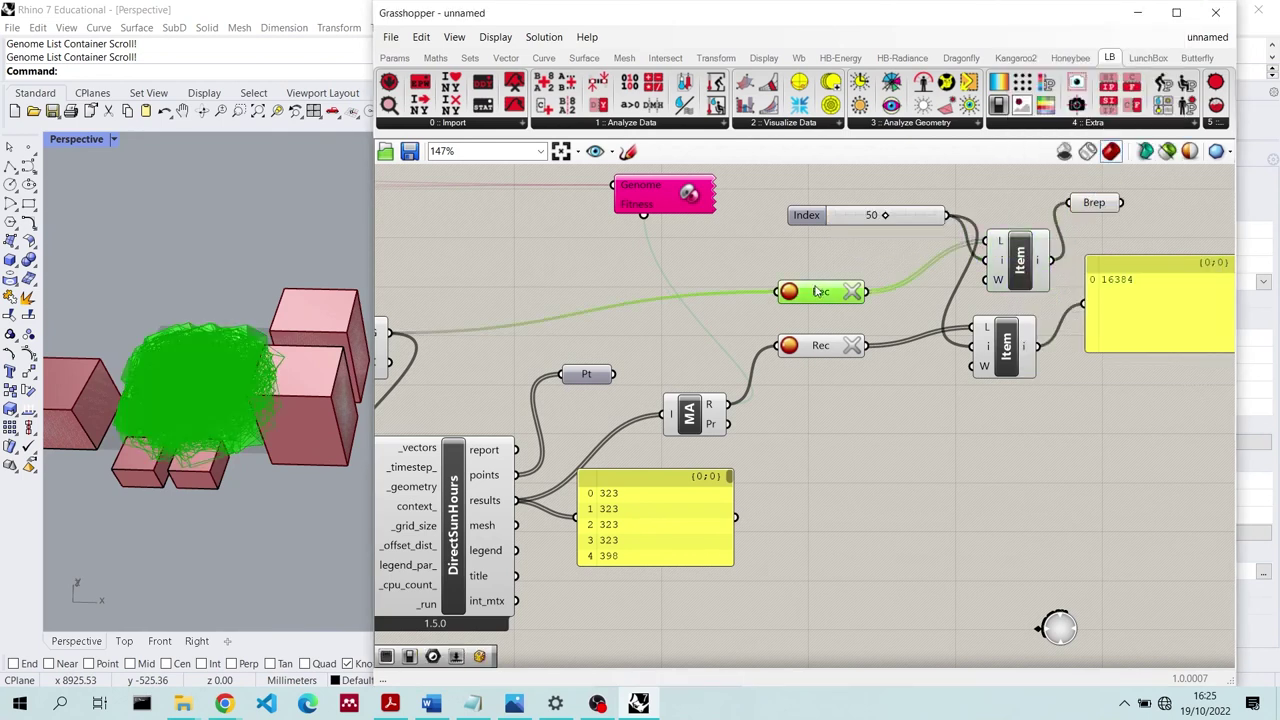
{"action": "right_click", "coordinate": [818, 290]}
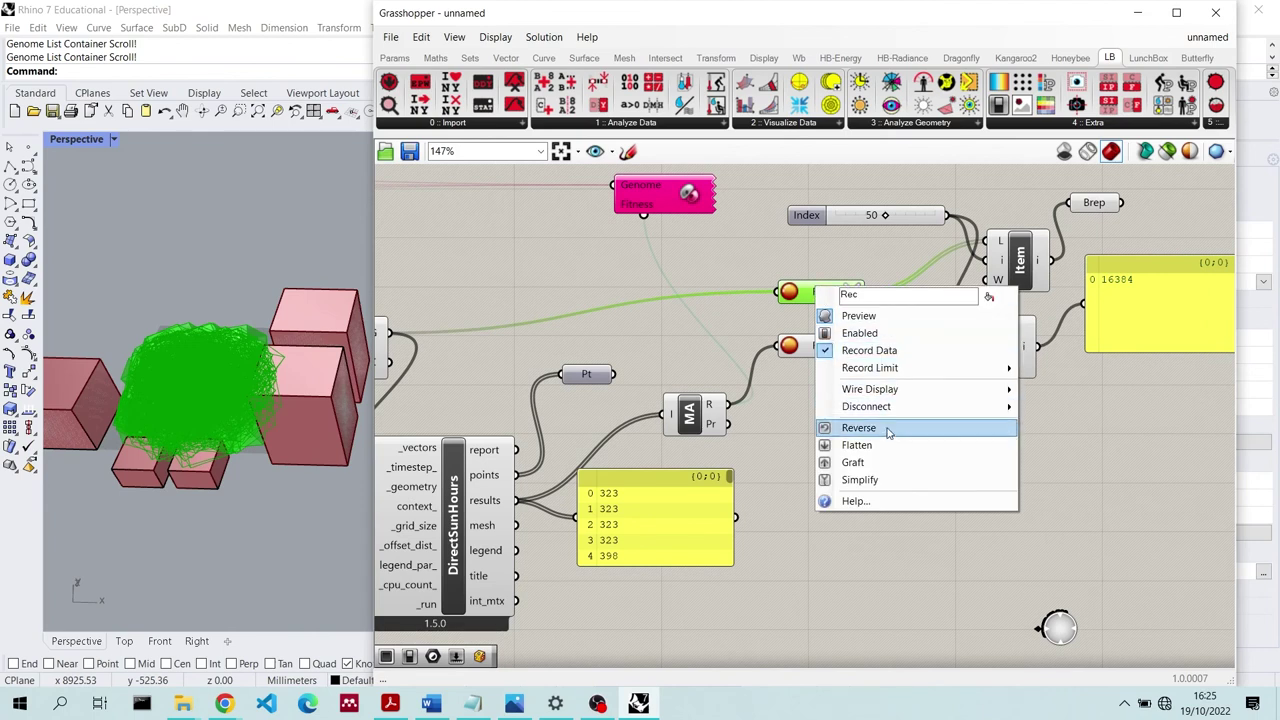
{"action": "left_click", "coordinate": [888, 333]}
{"action": "left_click", "coordinate": [867, 494]}
{"action": "left_click", "coordinate": [820, 346]}
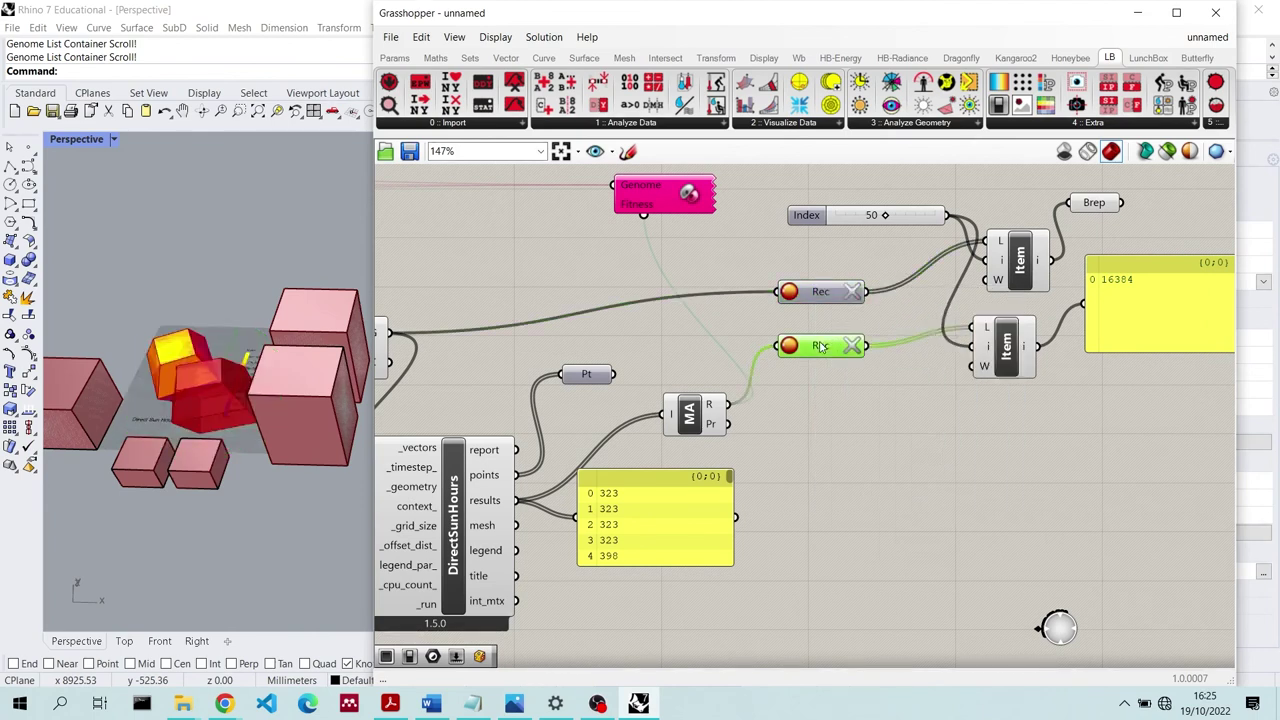
Set the Index slider to 45 and then 40 to compare recorded buildings, and move the result panel clear of the Brep container
{"action": "left_click", "coordinate": [912, 219]}
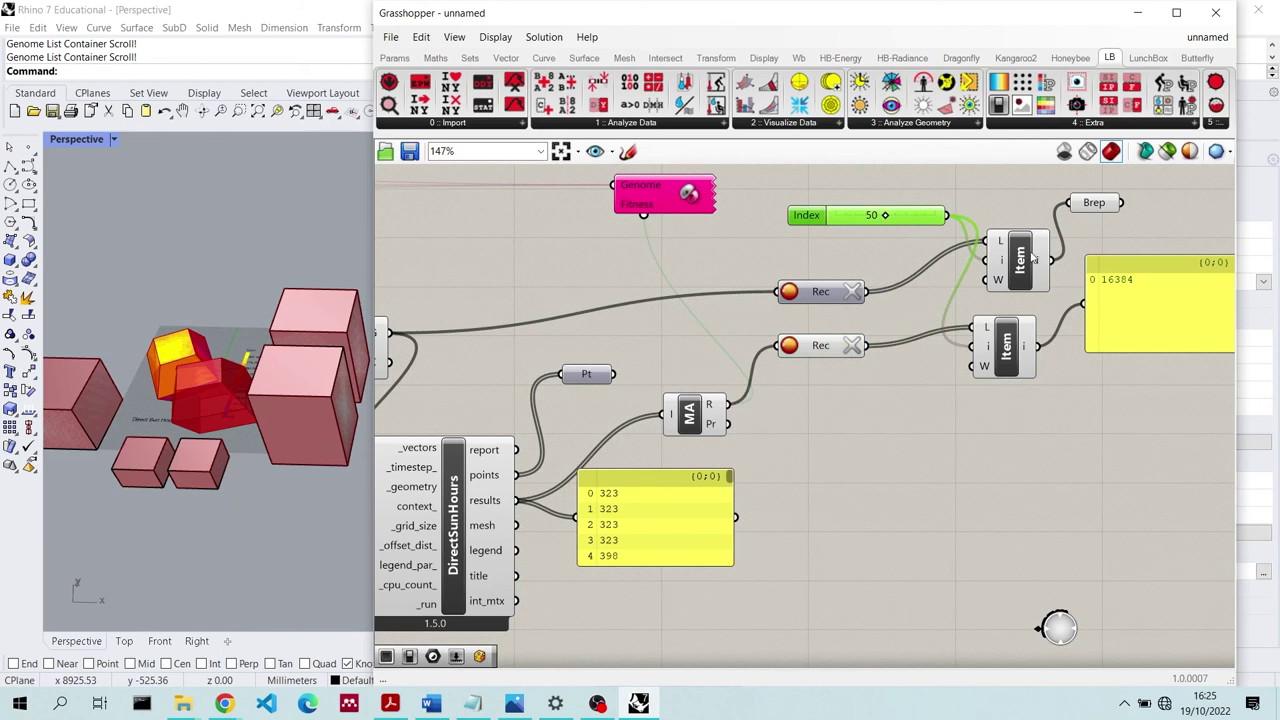
{"action": "left_click", "coordinate": [1033, 258]}
{"action": "mouse_move", "coordinate": [885, 215]}
{"action": "left_mouse_down"}
{"action": "mouse_move", "coordinate": [839, 223]}
{"action": "mouse_move", "coordinate": [930, 224]}
{"action": "mouse_move", "coordinate": [882, 222]}
{"action": "left_mouse_up"}
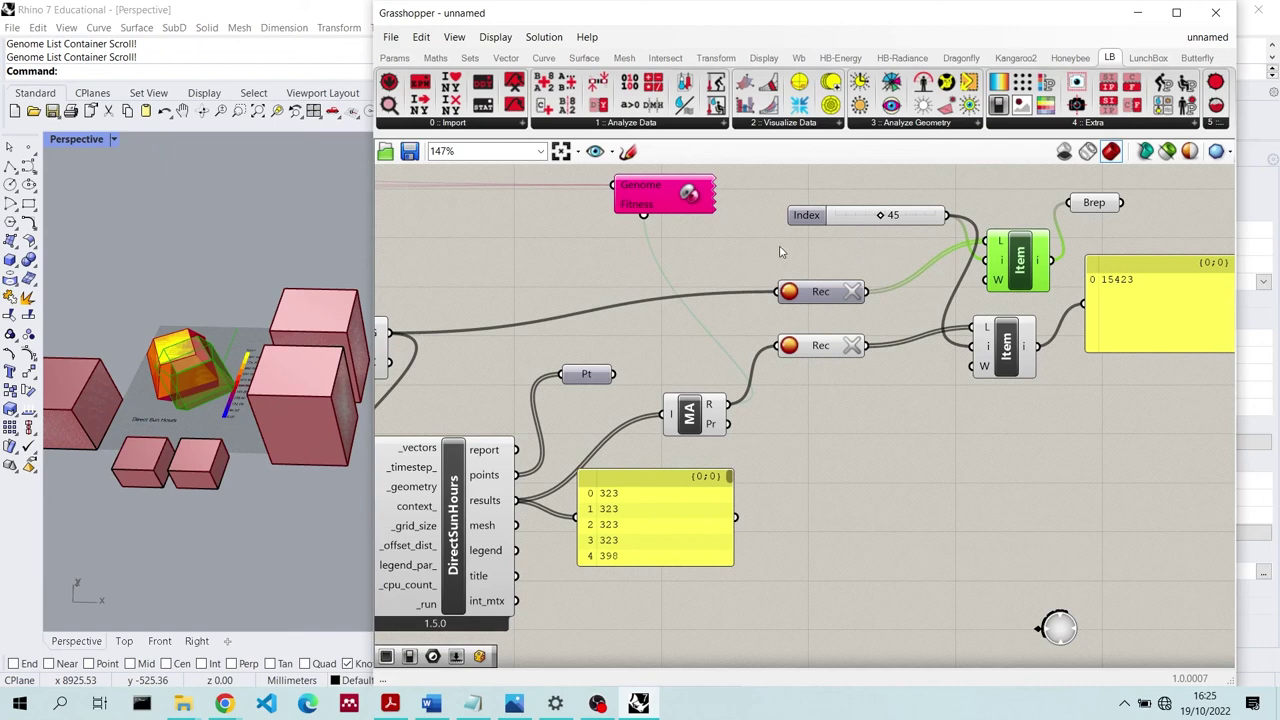
{"action": "mouse_move", "coordinate": [881, 216]}
{"action": "left_mouse_down"}
{"action": "mouse_move", "coordinate": [858, 219]}
{"action": "mouse_move", "coordinate": [875, 222]}
{"action": "left_mouse_up"}
{"action": "right_click_drag", "start_coordinate": [875, 222], "coordinate": [690, 242]}
{"action": "left_click_drag", "start_coordinate": [953, 314], "coordinate": [1008, 266]}
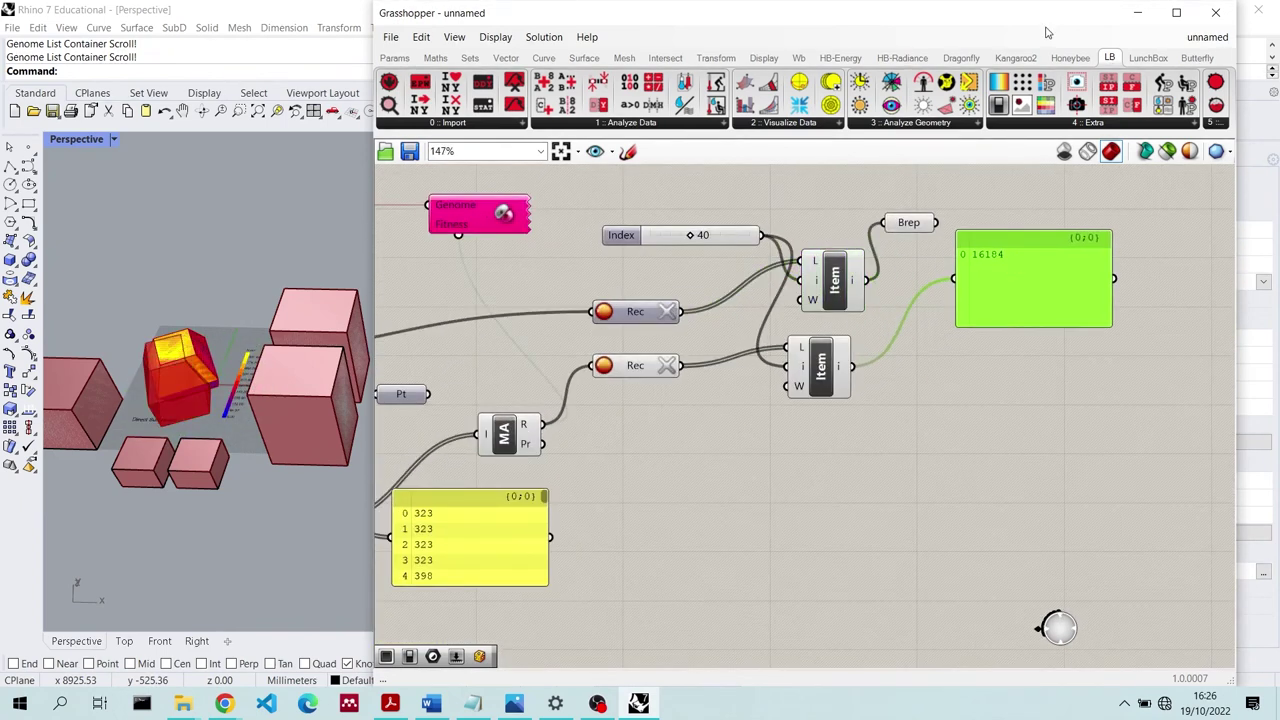